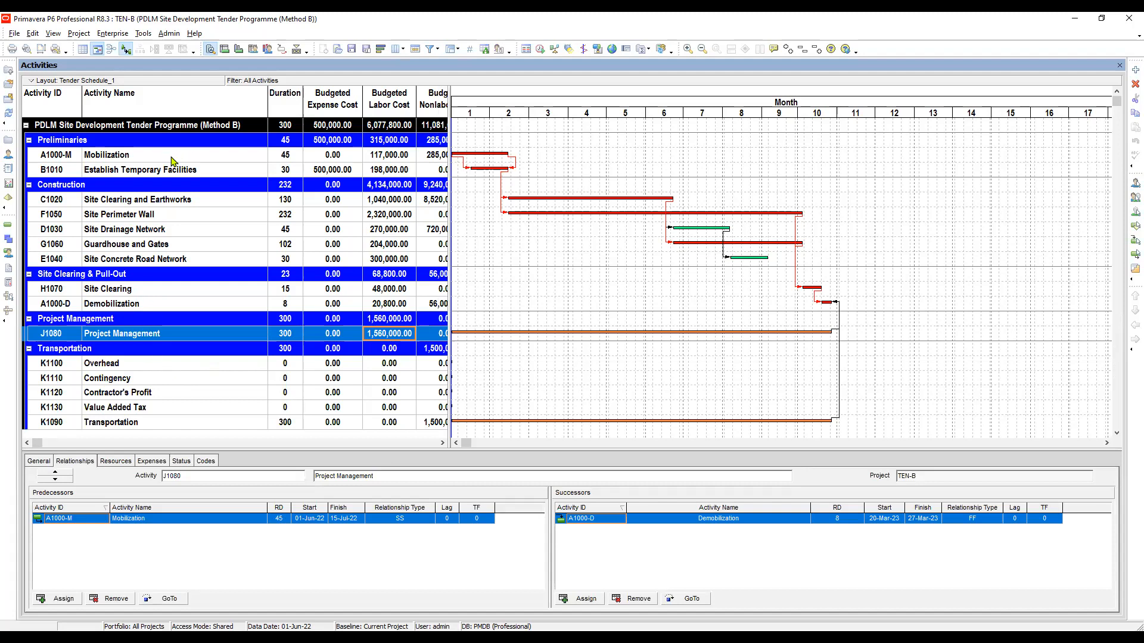
Select the Overhead, Contingency, Contractor's Profit and Value Added Tax activities together in the activity table.
click(138, 366)
shift+click(146, 382)
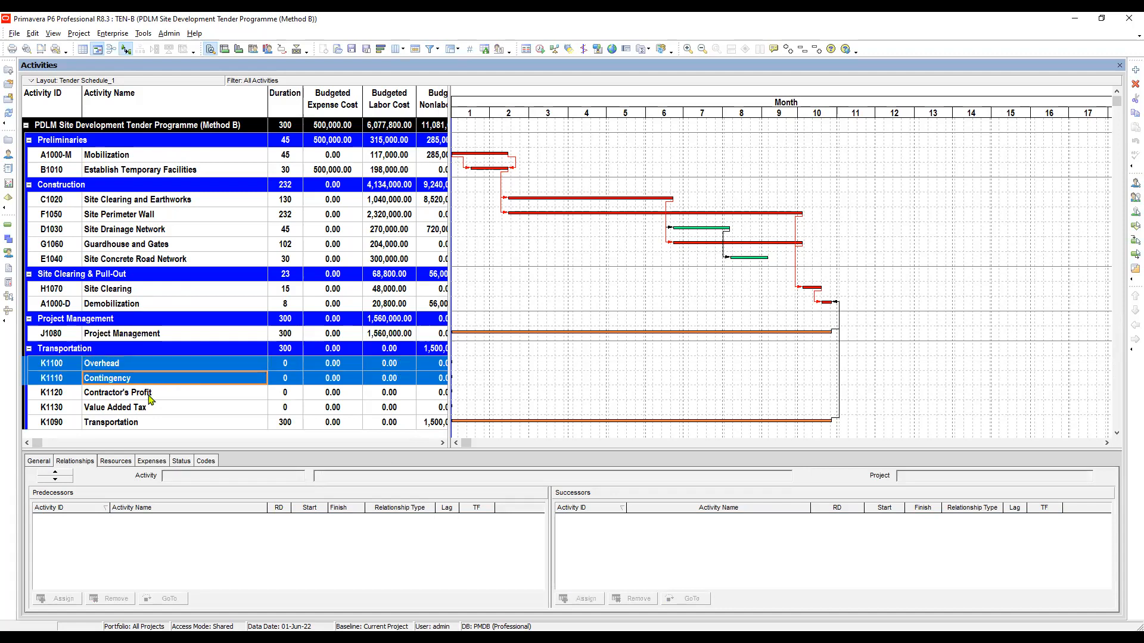
ctrl+click(148, 394)
ctrl+click(154, 409)
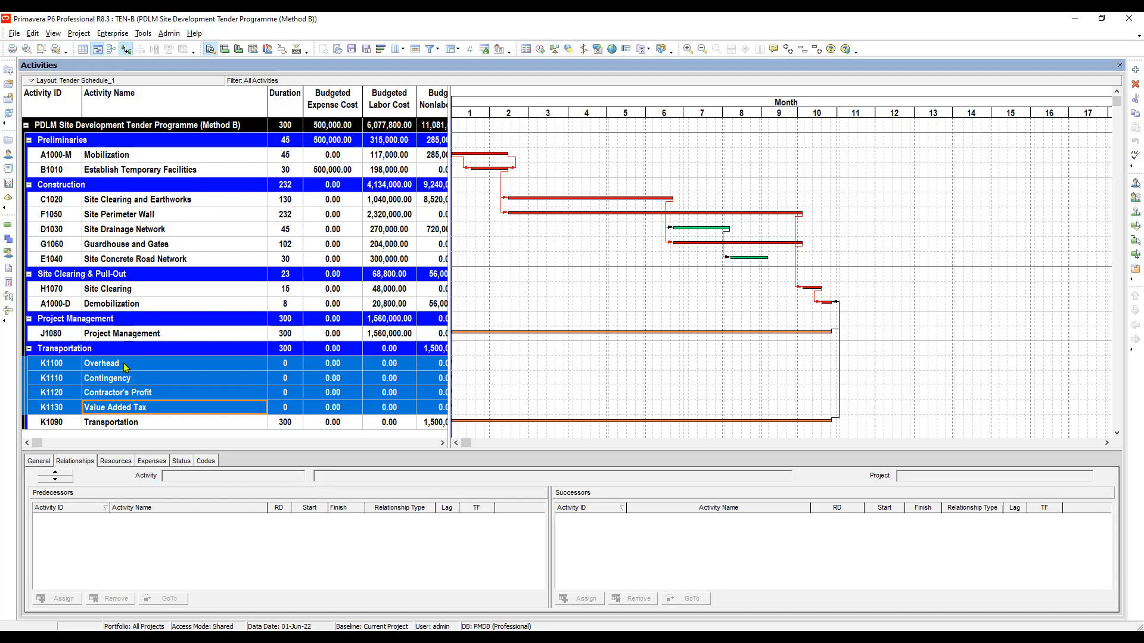
Assign the Mobilization activity, found by its ID A1000-M, as a predecessor of the Overhead activity.
click(117, 156)
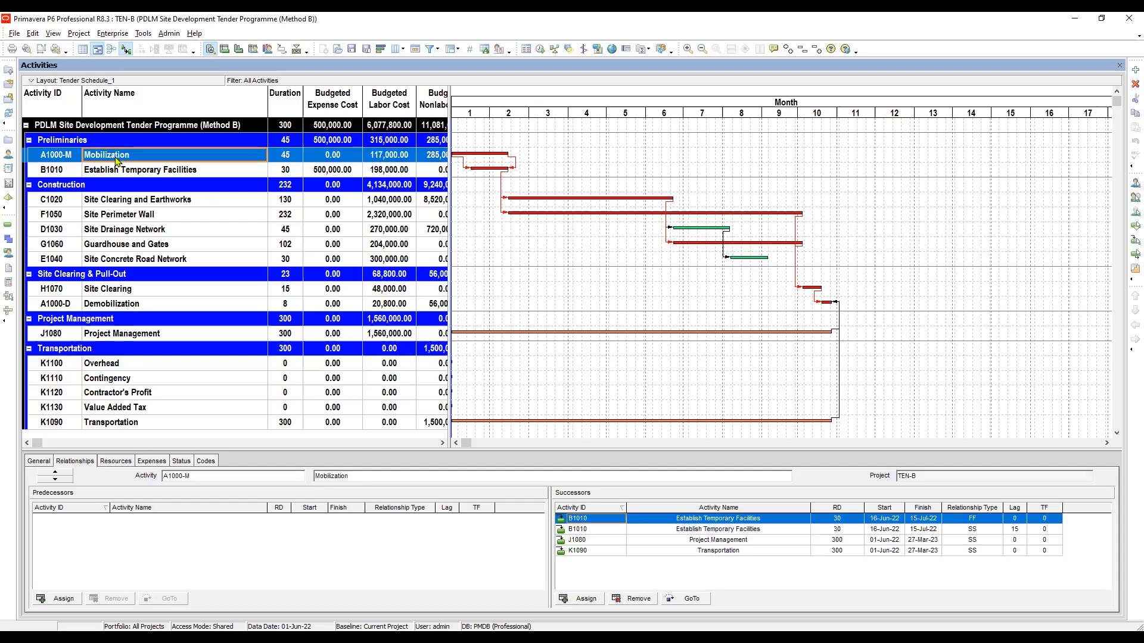
click(75, 154)
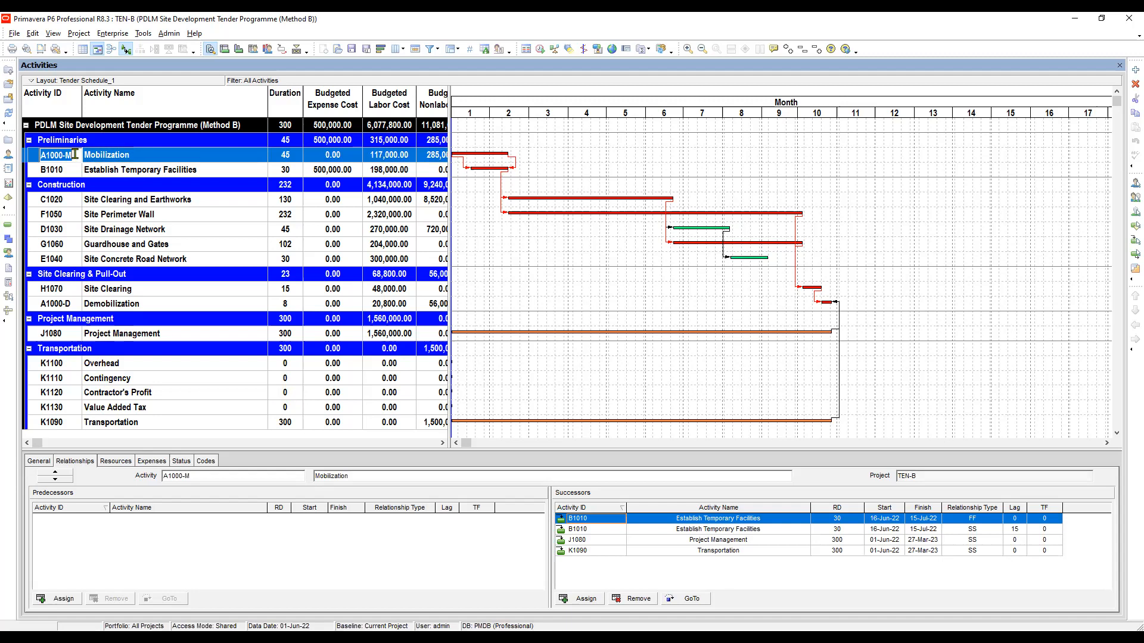
click(130, 365)
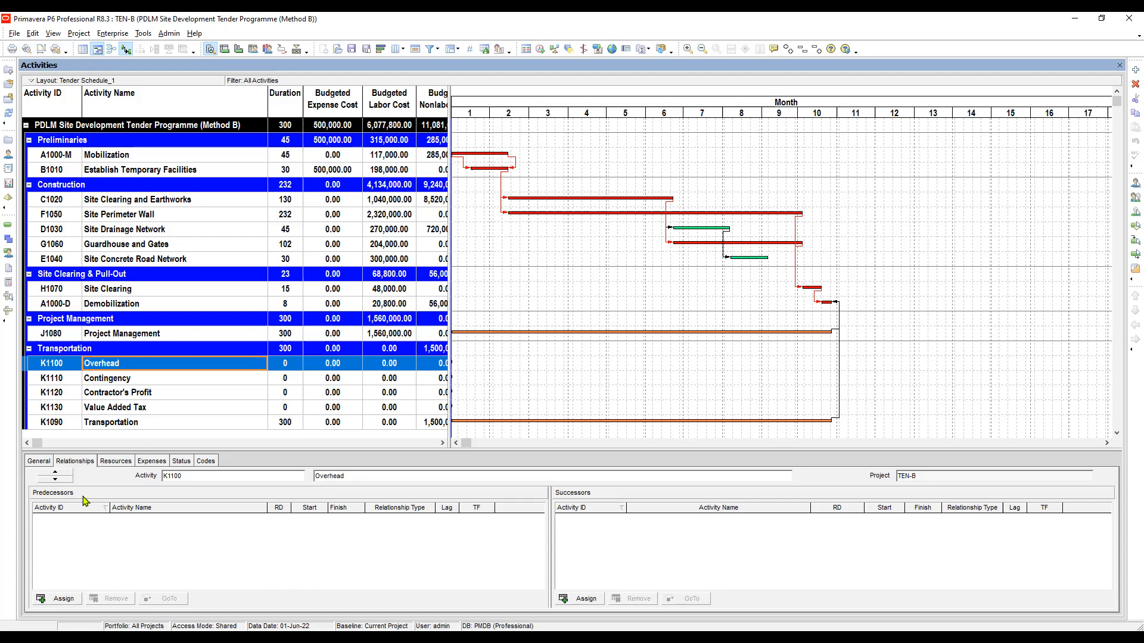
click(74, 464)
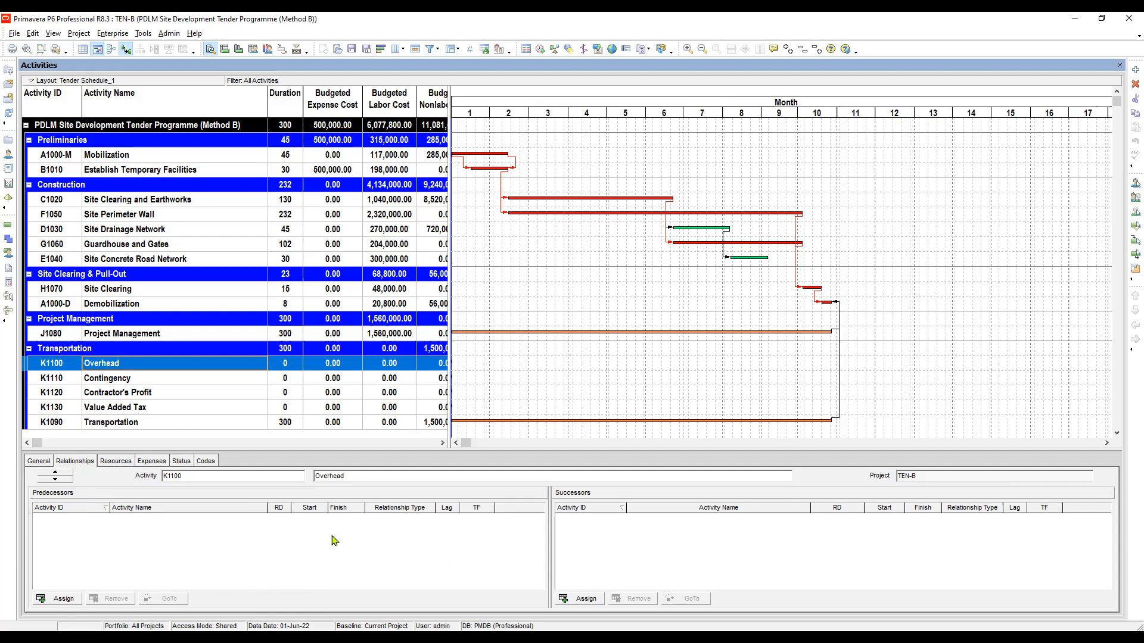
click(134, 372)
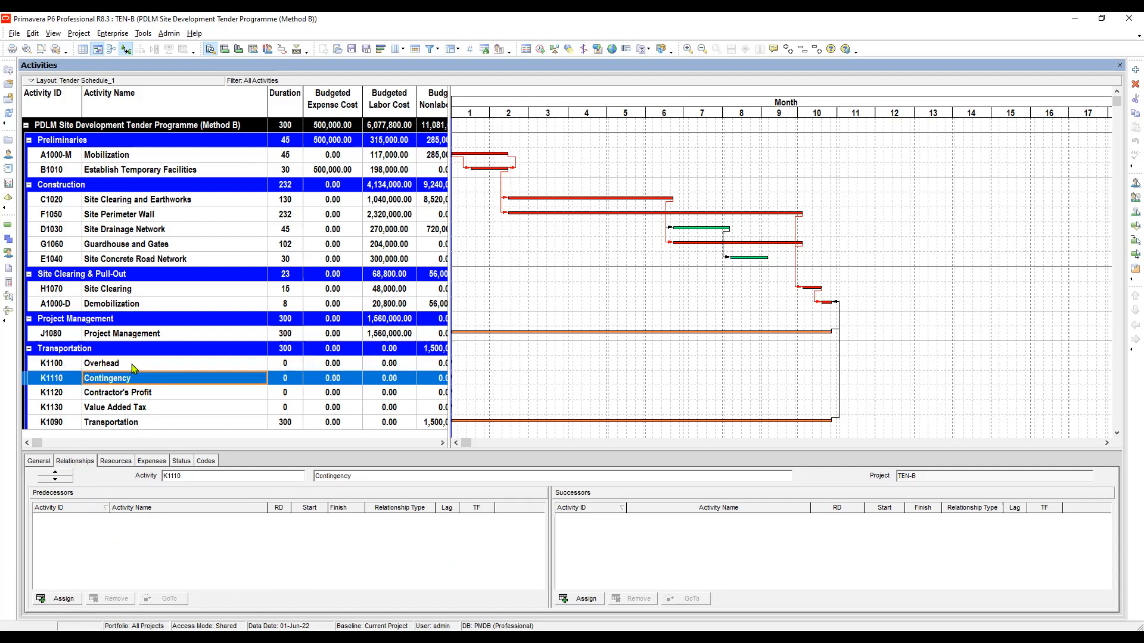
click(131, 365)
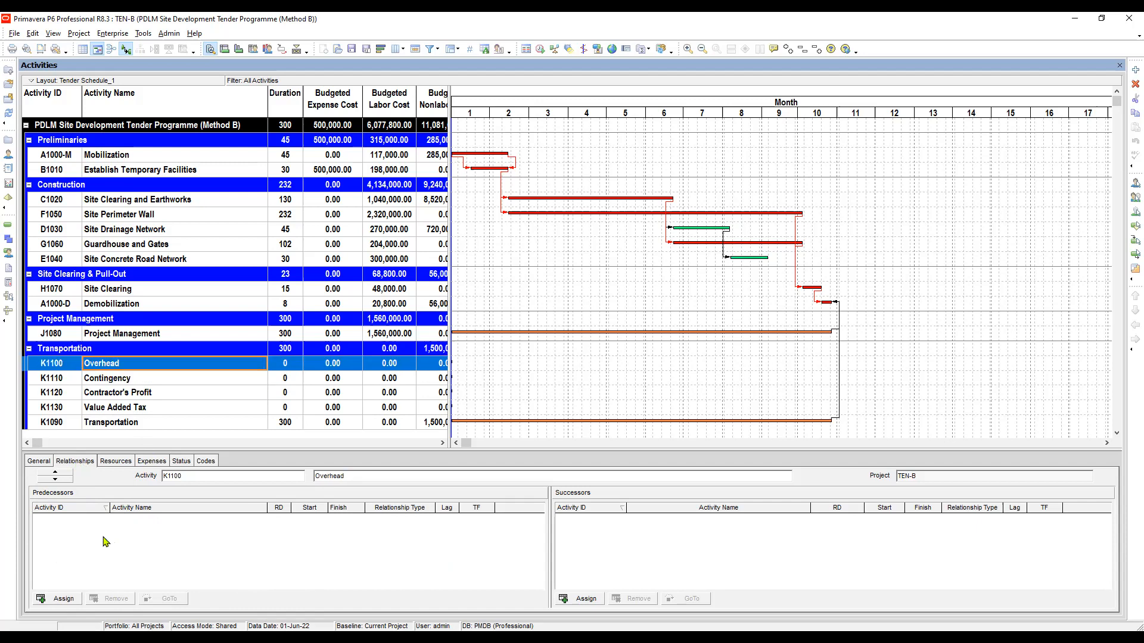
click(62, 604)
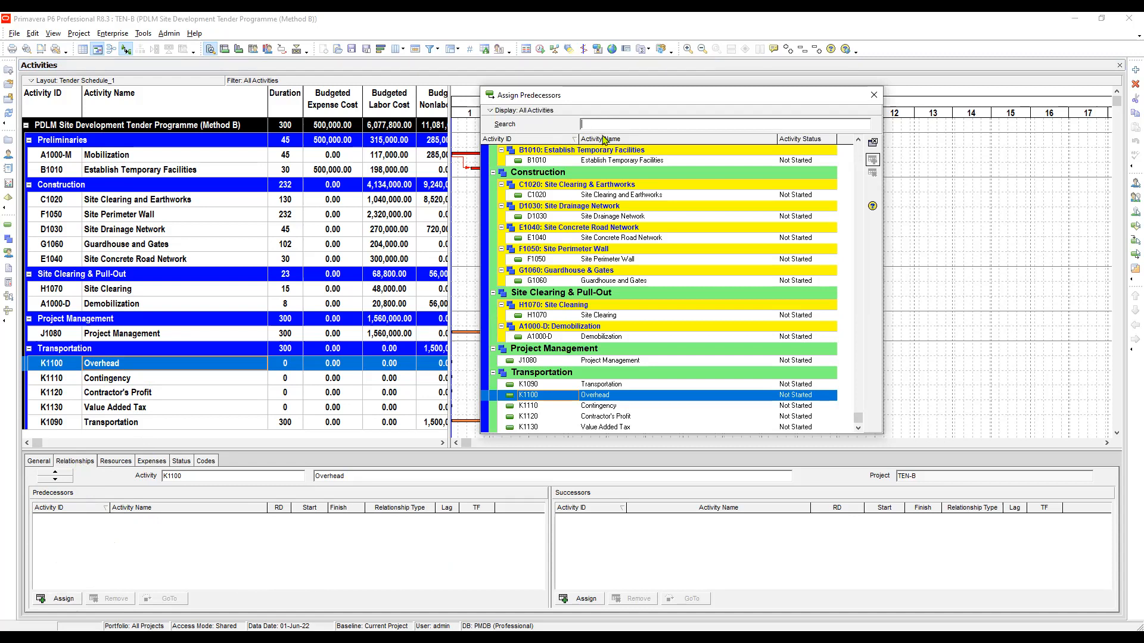
click(603, 138)
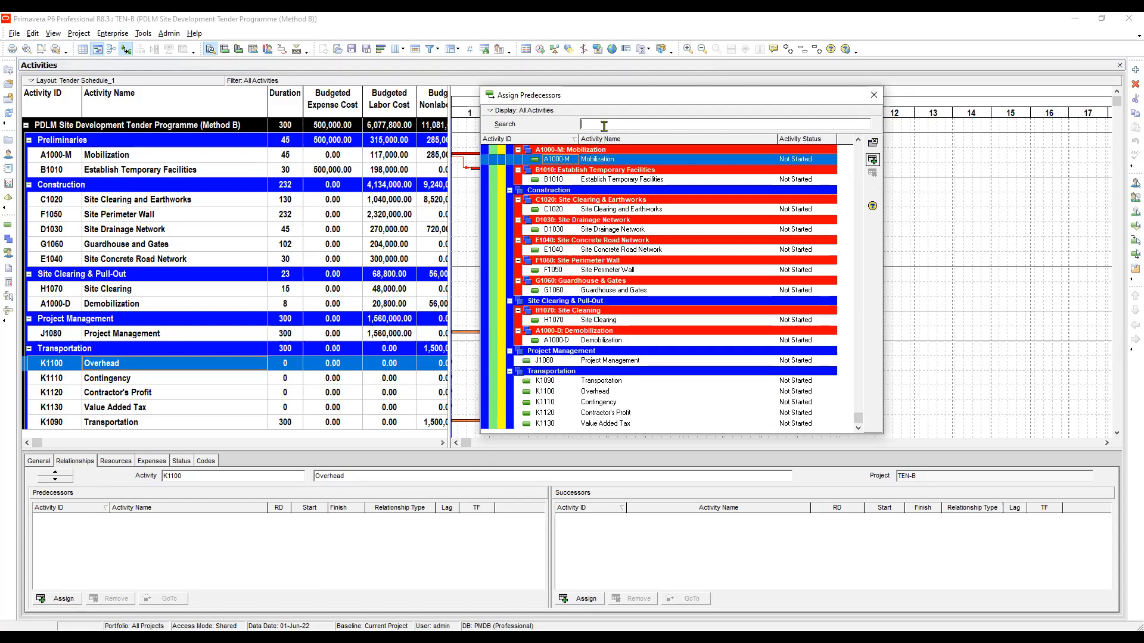
text(A1000)
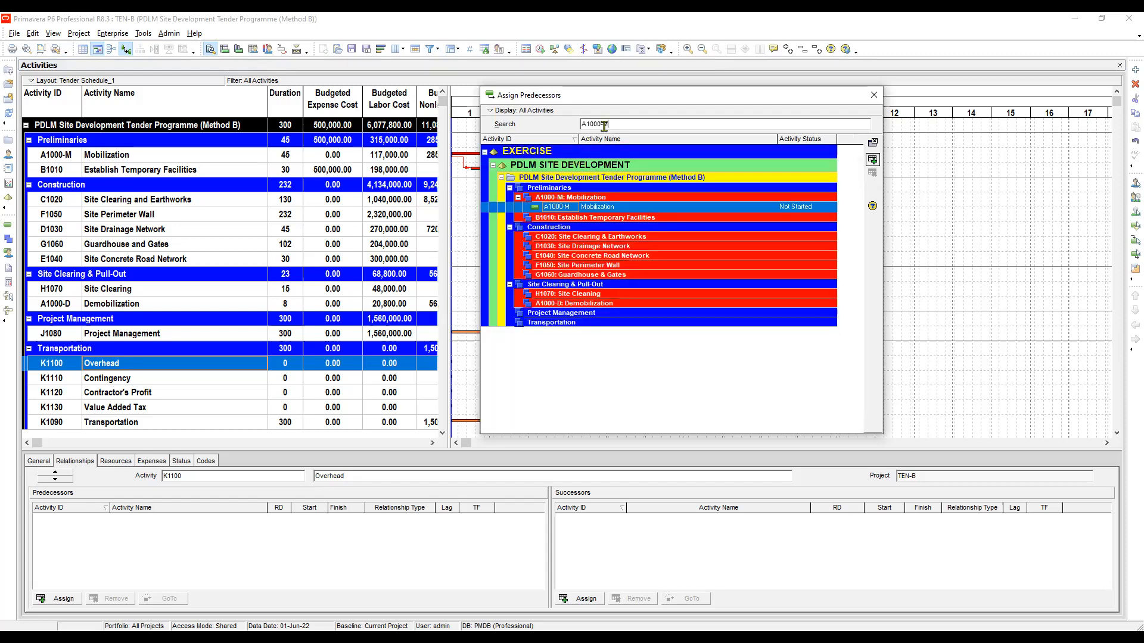
key(Return)
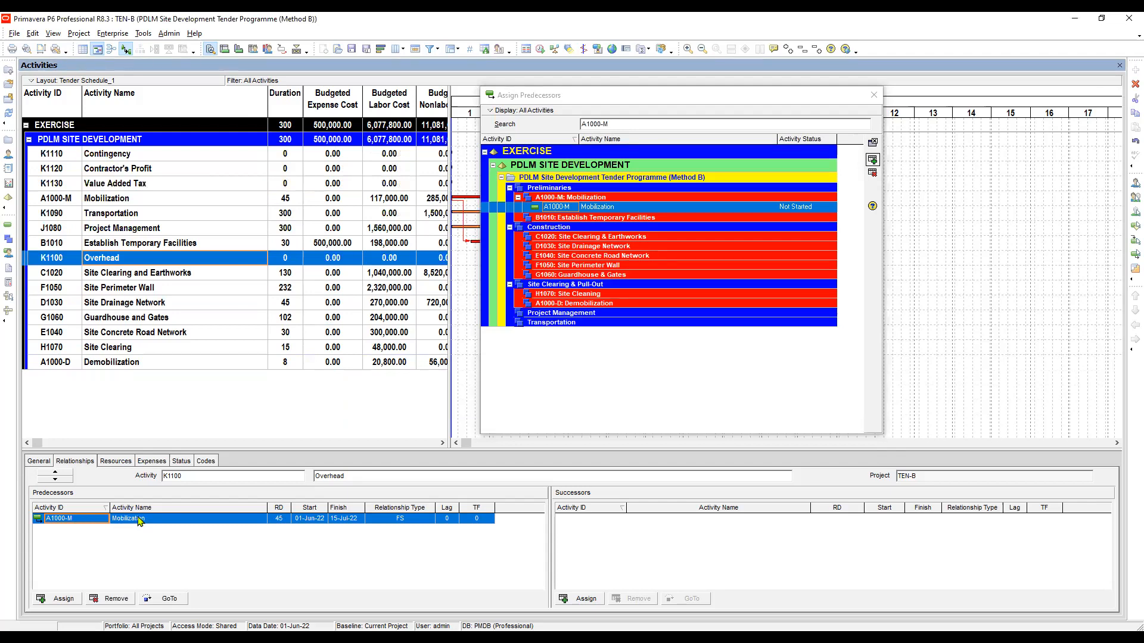
Set the relationship type of Overhead's Mobilization predecessor to SS.
click(409, 519)
click(411, 521)
click(386, 555)
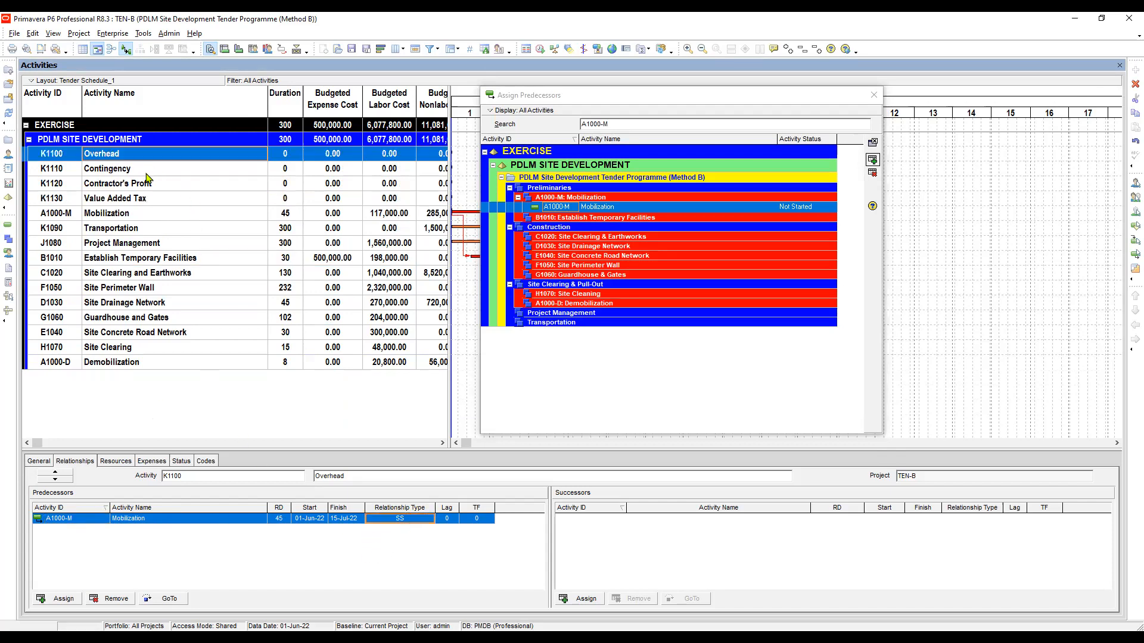
Assign Mobilization (A1000-M) as a predecessor of the Contingency activity with relationship type SS.
click(140, 171)
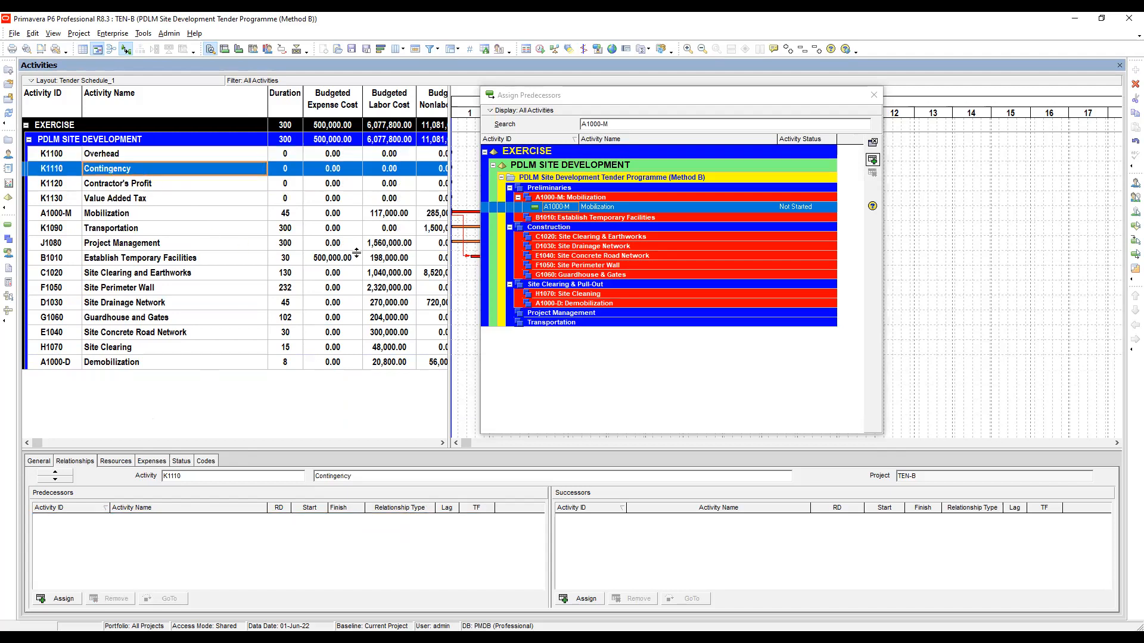
click(621, 123)
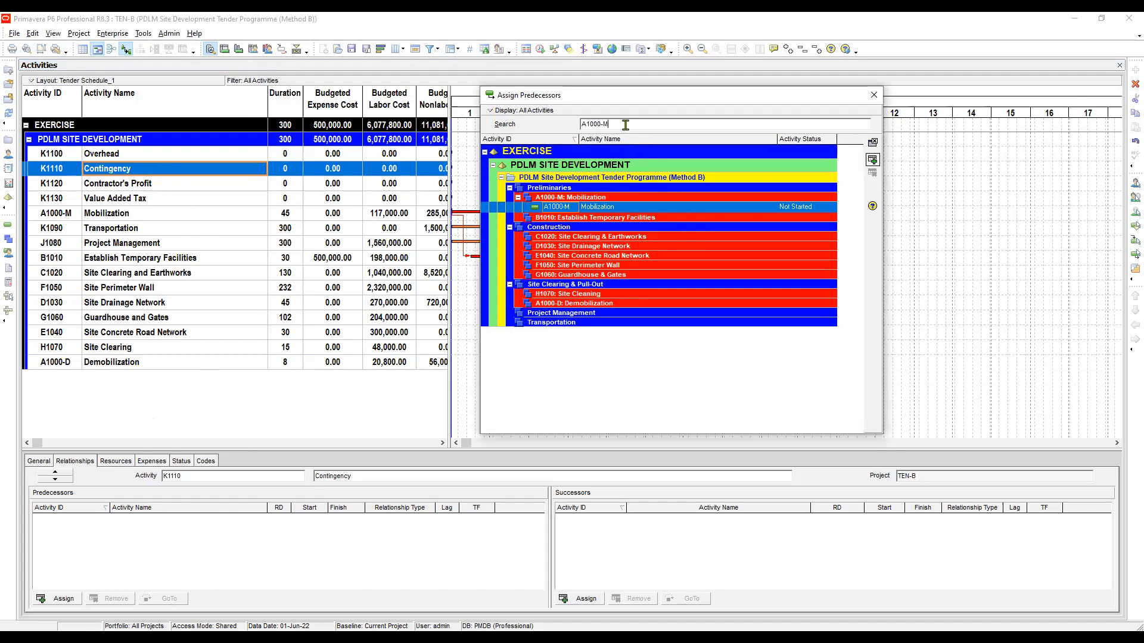
key(Return)
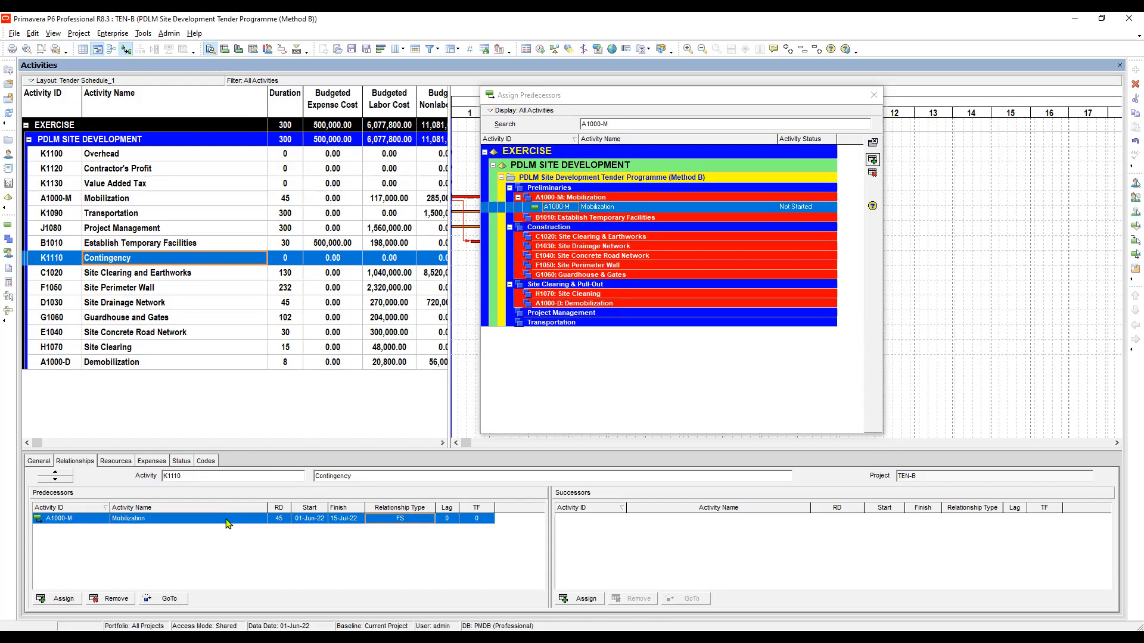
click(409, 520)
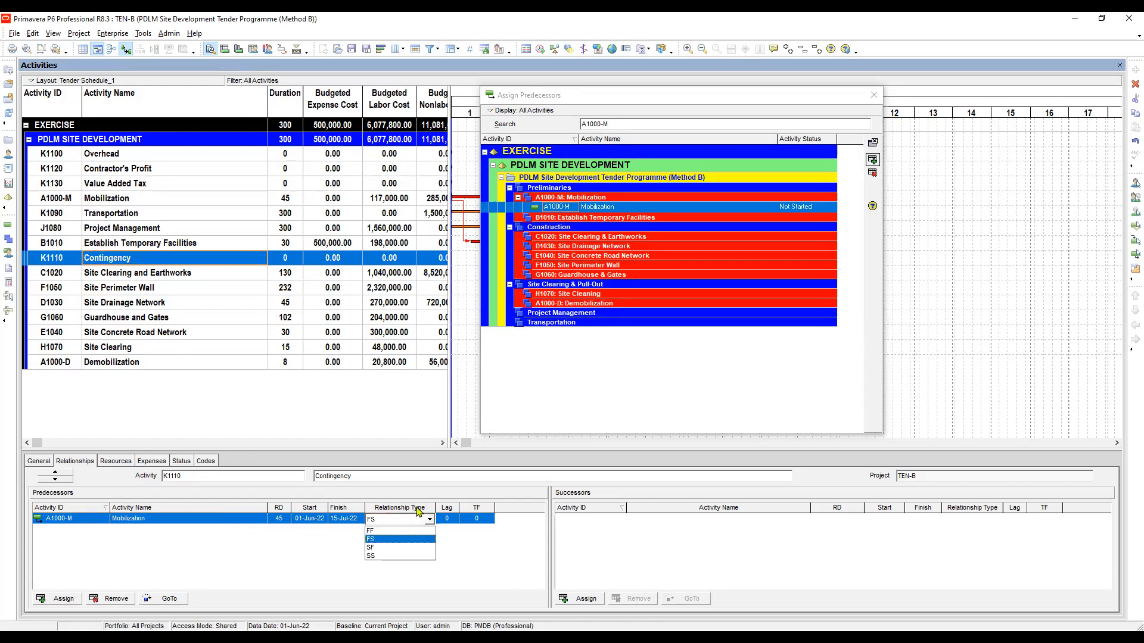
click(371, 556)
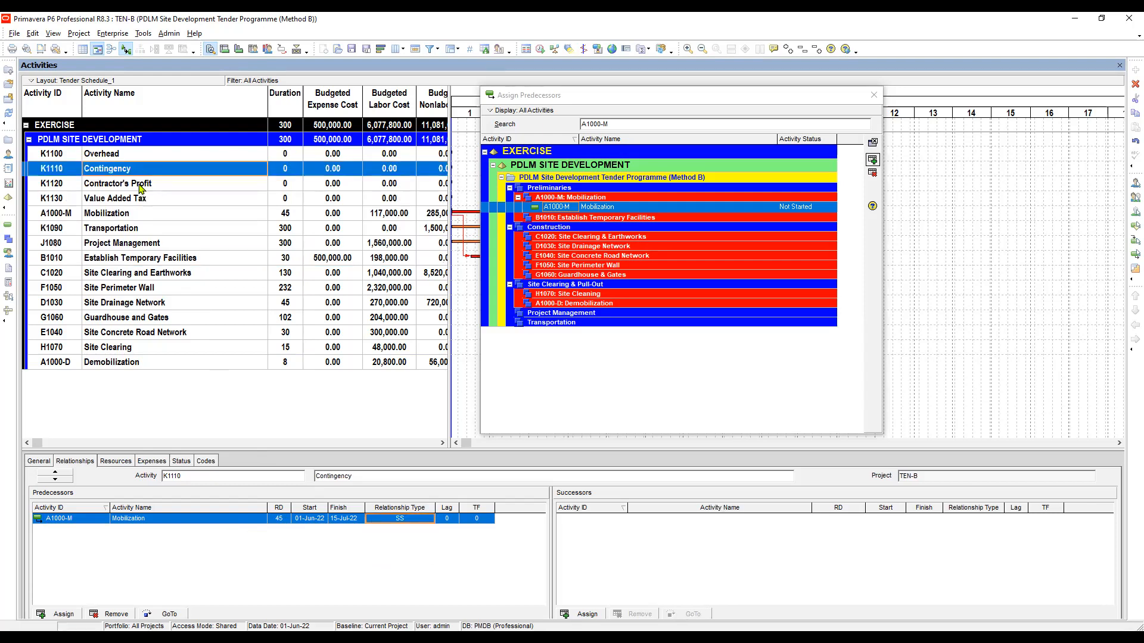
Assign Mobilization (A1000-M) as a predecessor of the Contractor's Profit activity with relationship type SS.
click(141, 189)
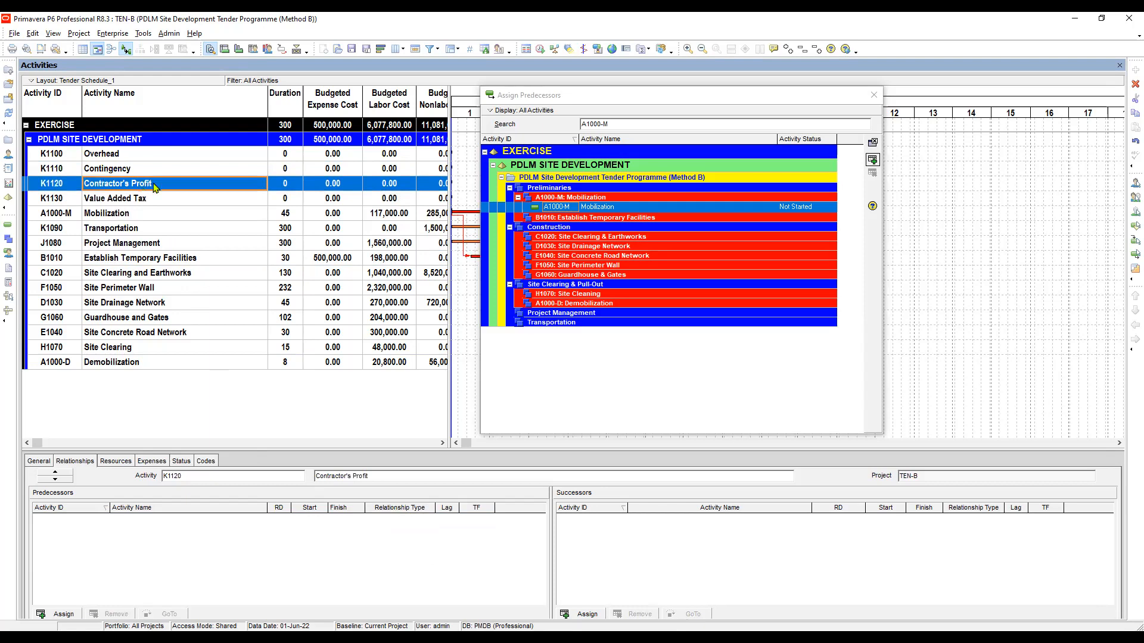
click(617, 124)
key(Return)
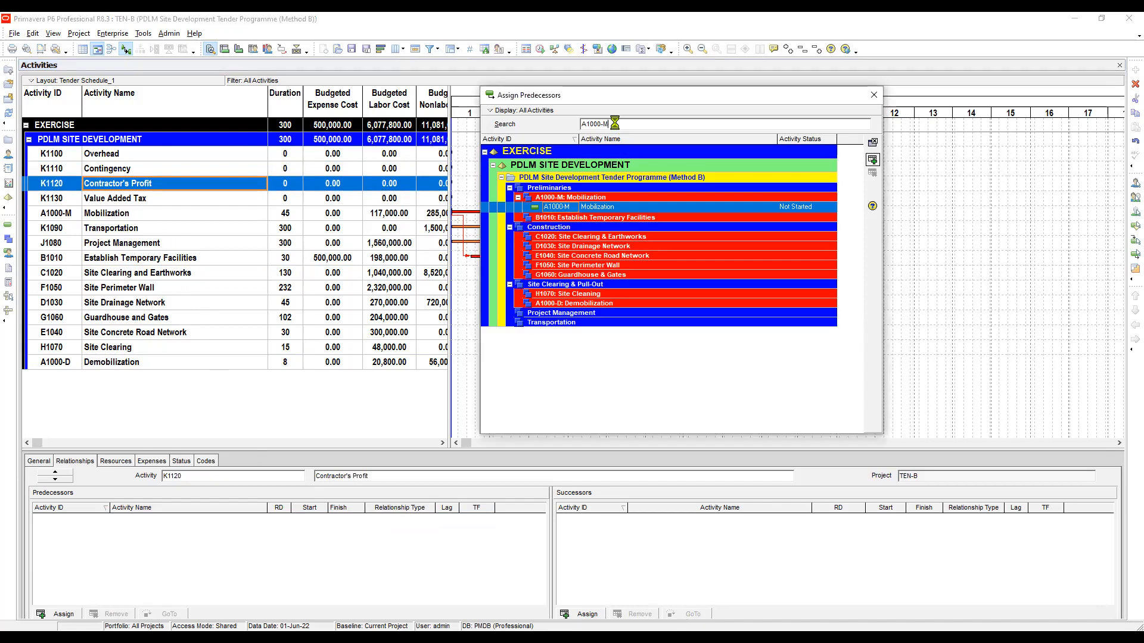
click(405, 519)
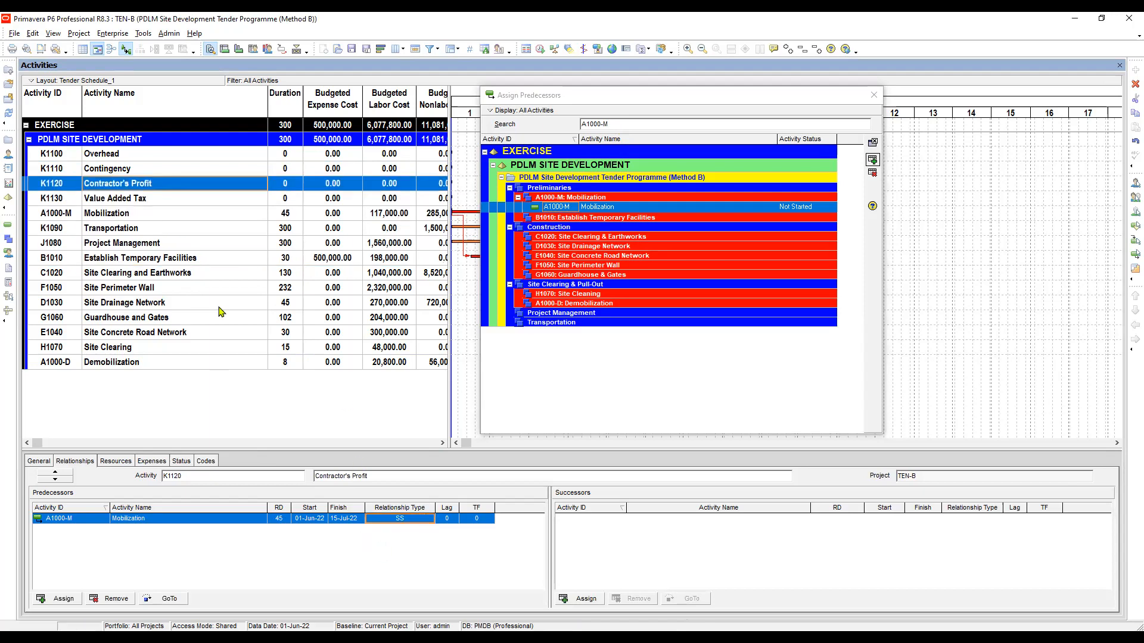
Assign Mobilization (A1000-M) as a predecessor of the Value Added Tax activity with relationship type SS.
click(155, 197)
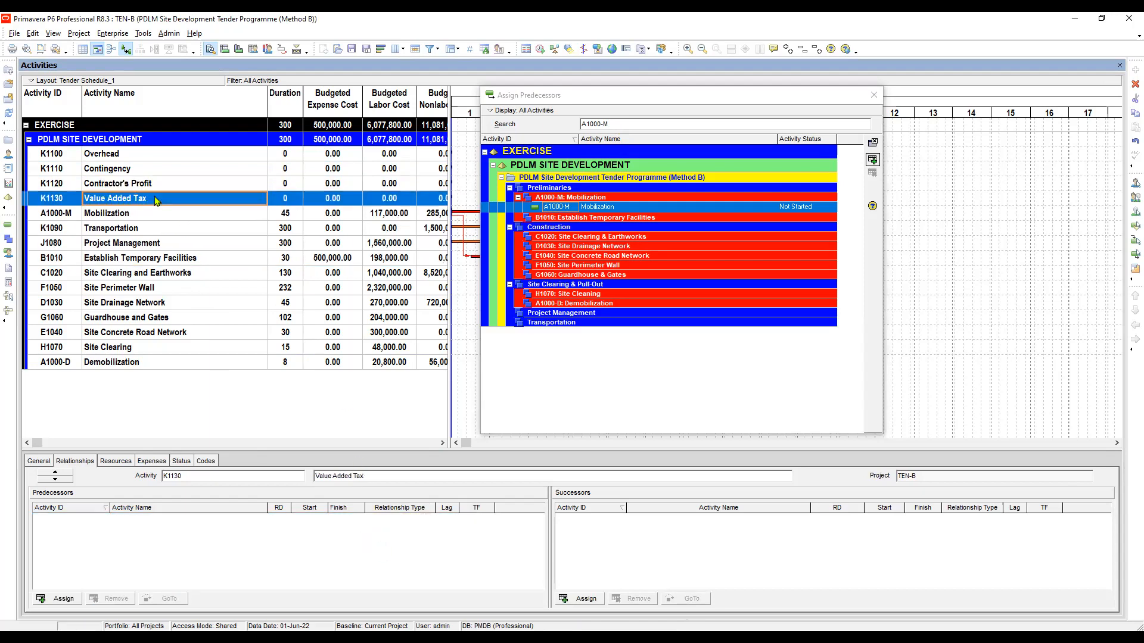
click(620, 124)
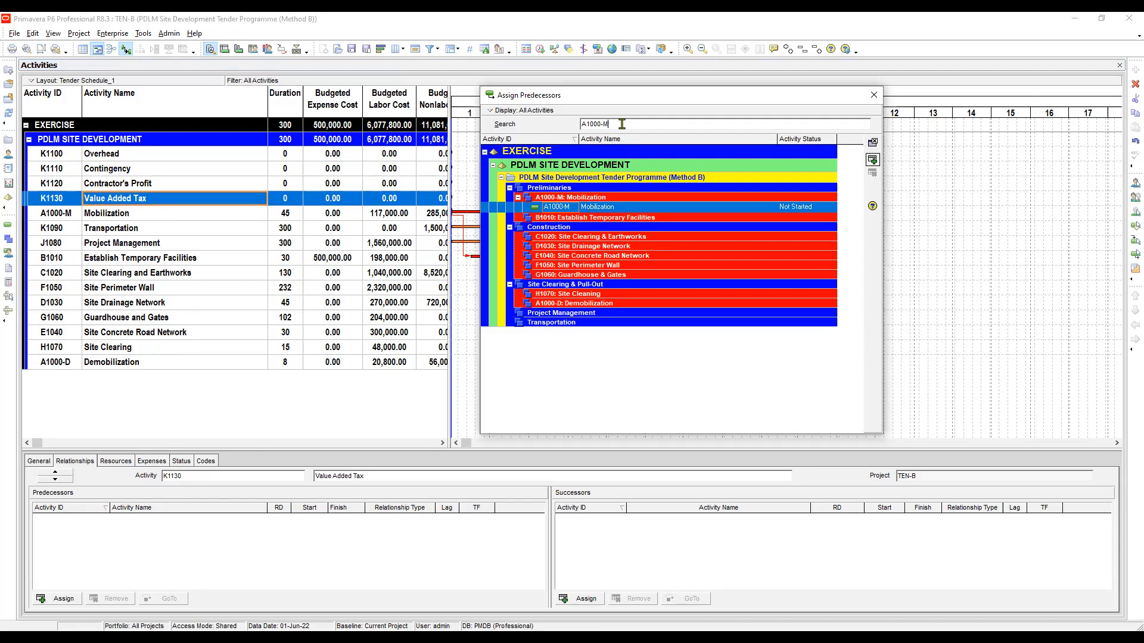
key(Return)
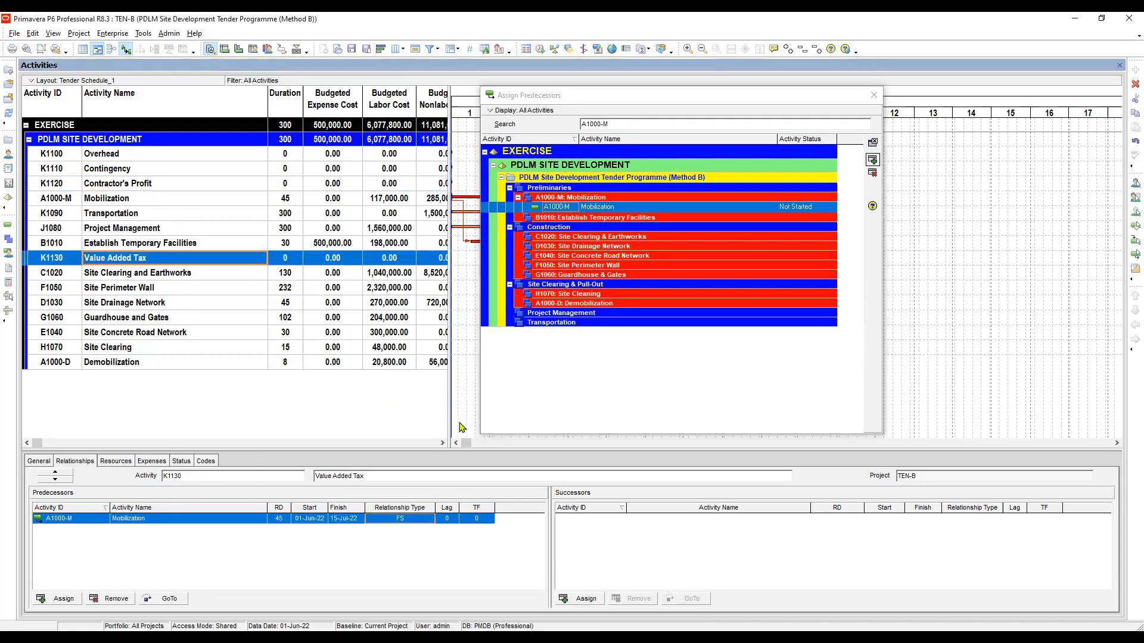
click(403, 520)
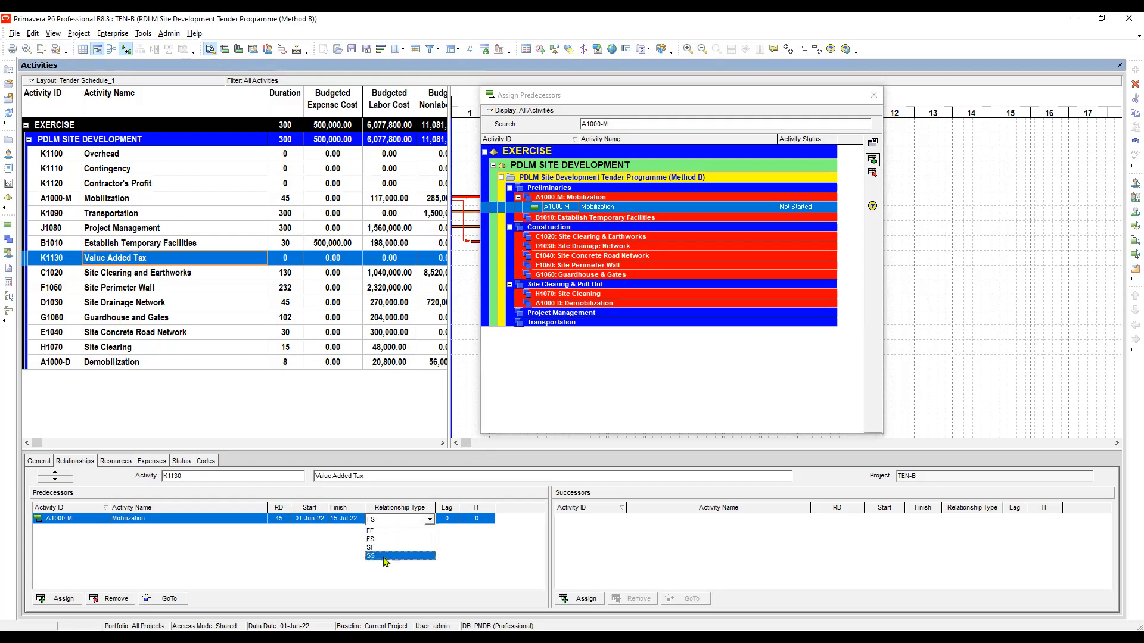
click(385, 557)
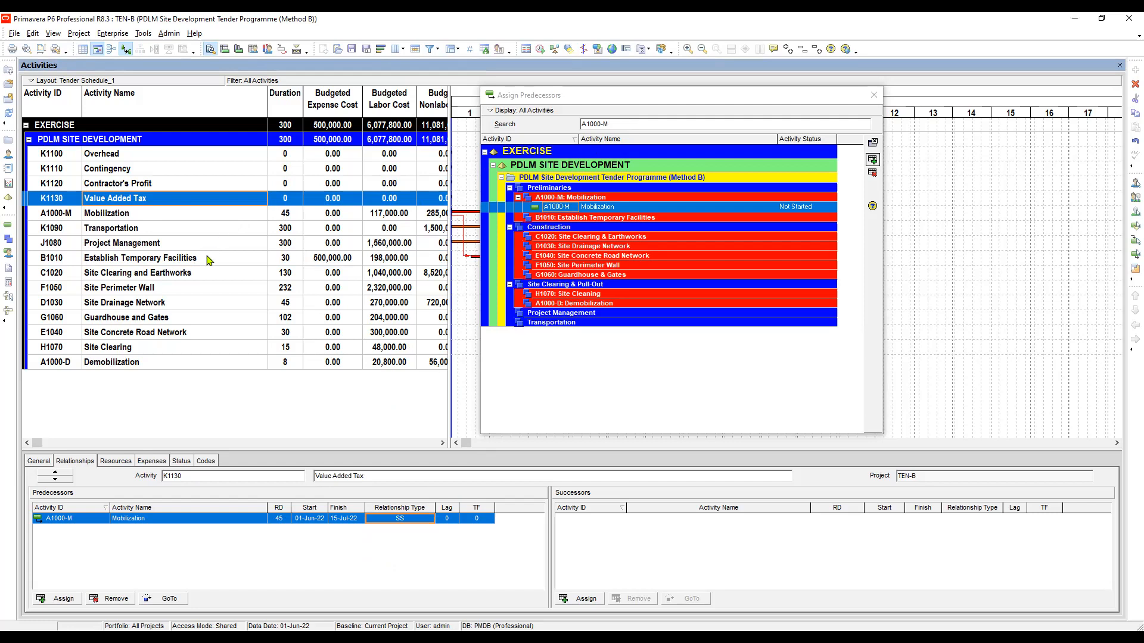
Assign Demobilization, found by its ID A1000-D, as a successor of the Overhead activity with relationship type FF.
click(137, 365)
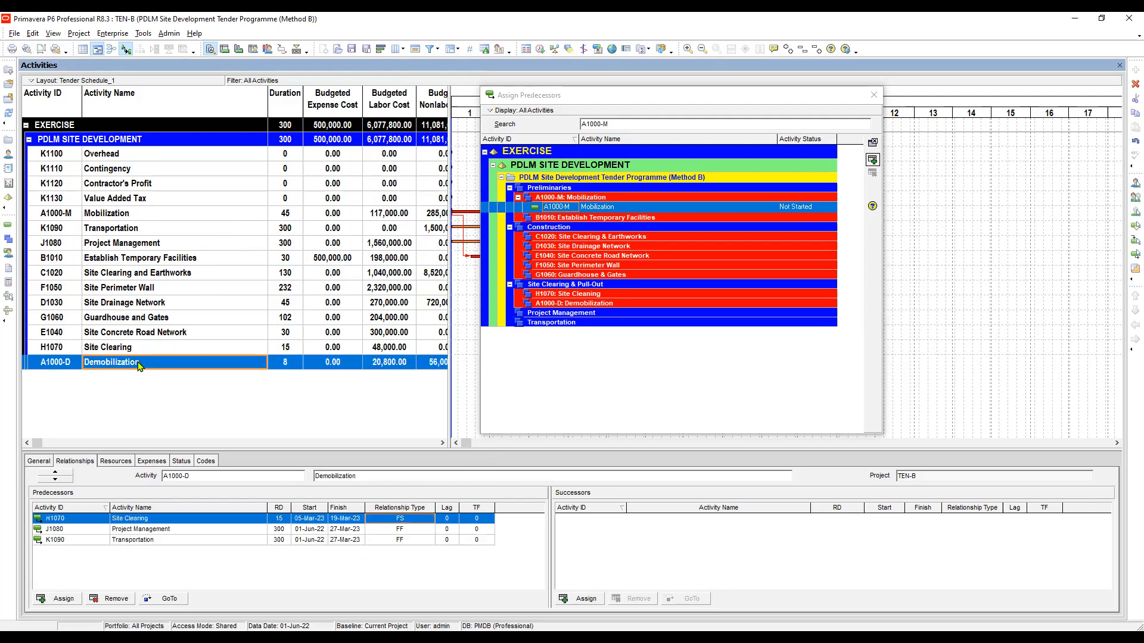
click(74, 365)
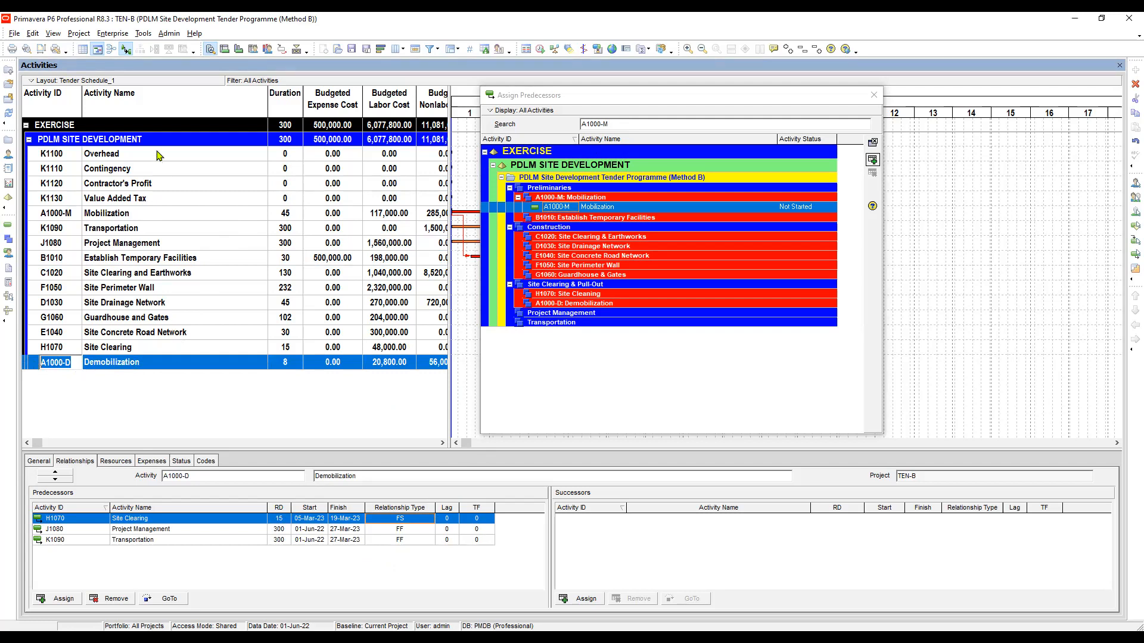
click(139, 159)
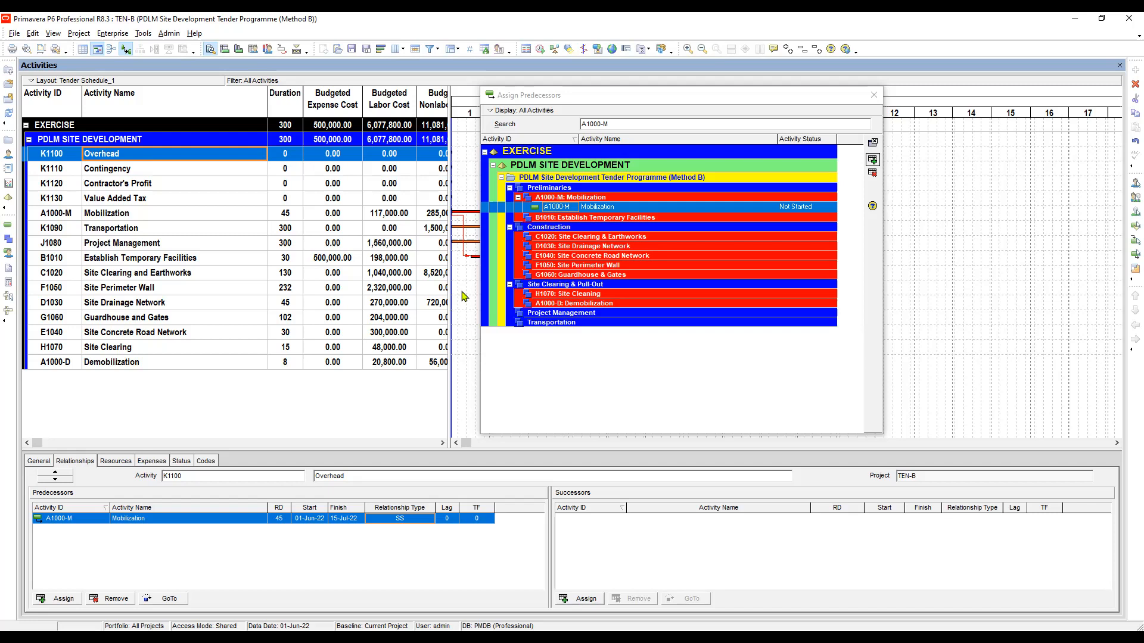
click(580, 599)
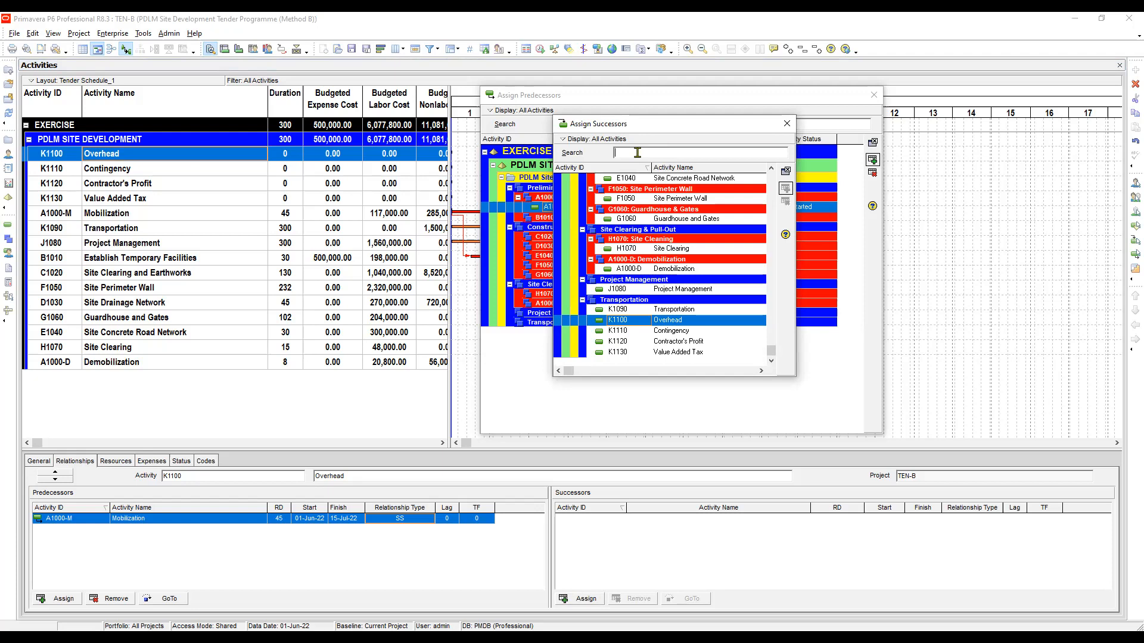
text(A1000-D)
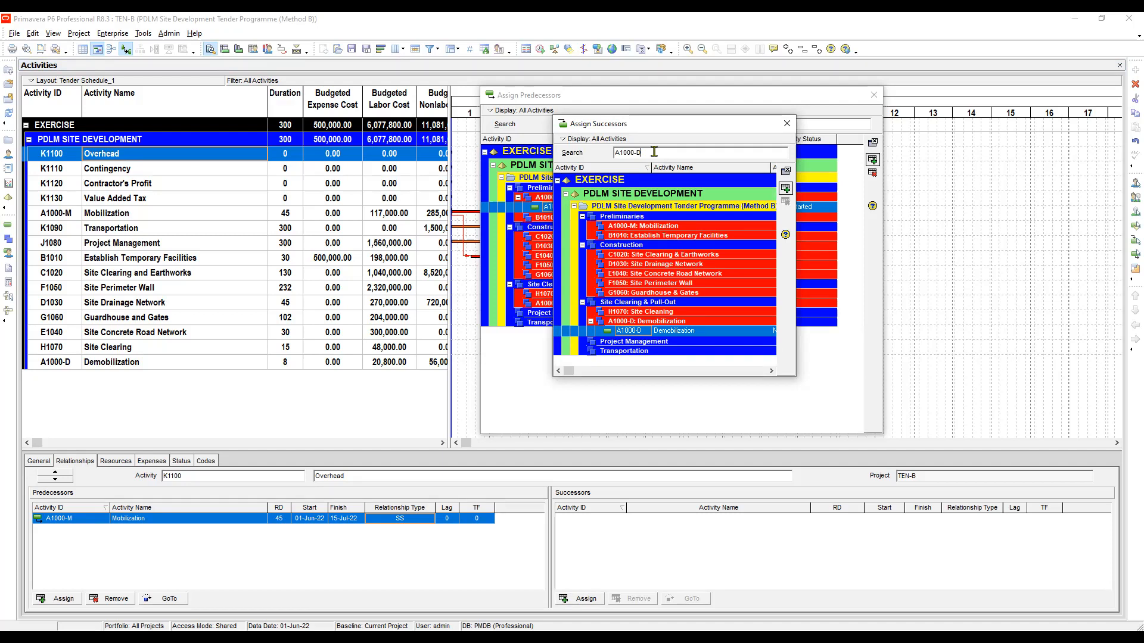
key(Return)
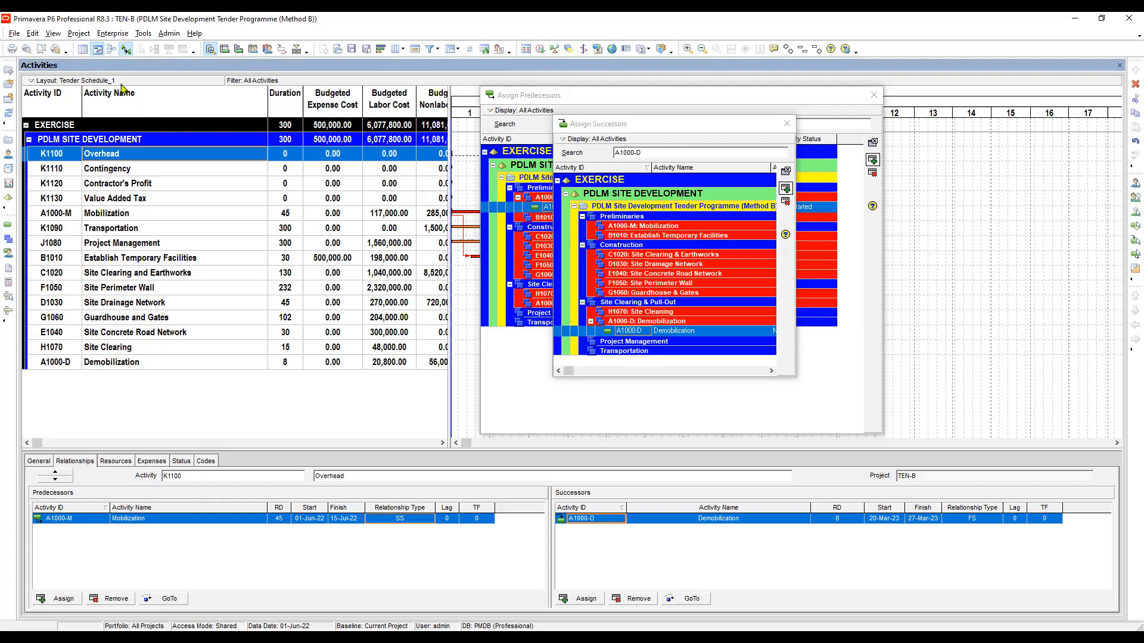
click(971, 519)
click(971, 519)
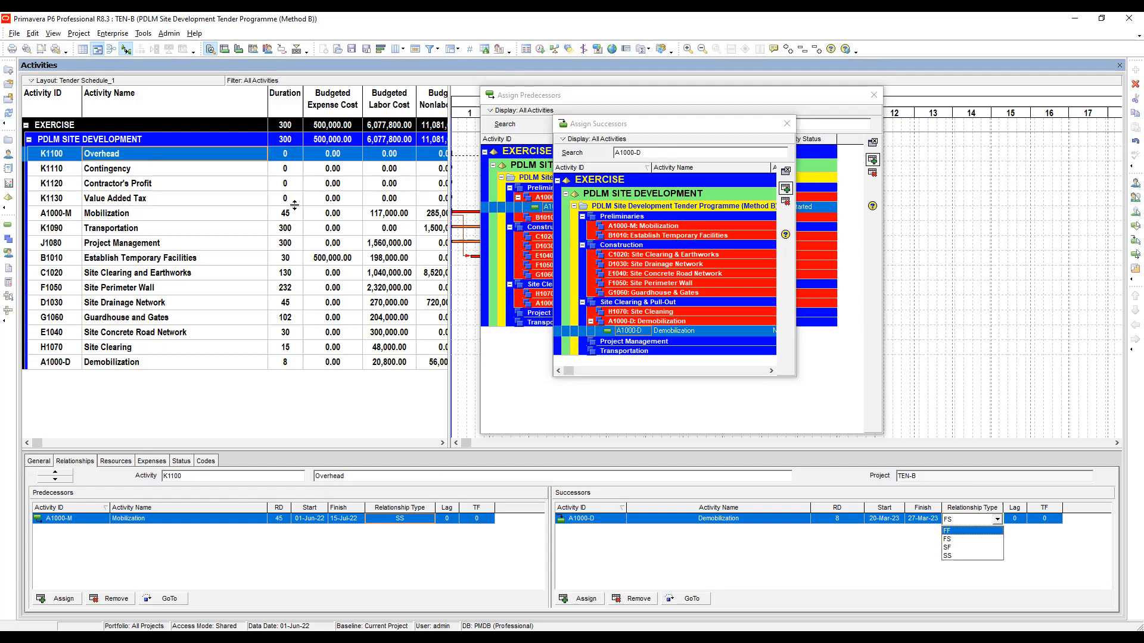
click(972, 530)
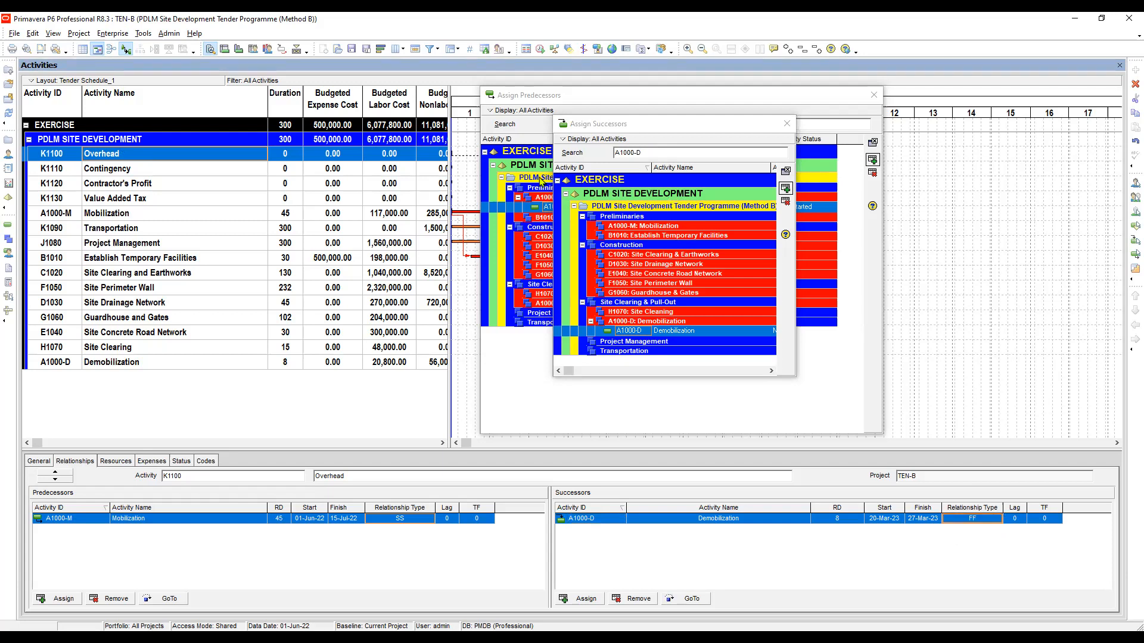
Assign Demobilization (A1000-D) as a successor of the Contingency activity with relationship type FF.
click(129, 171)
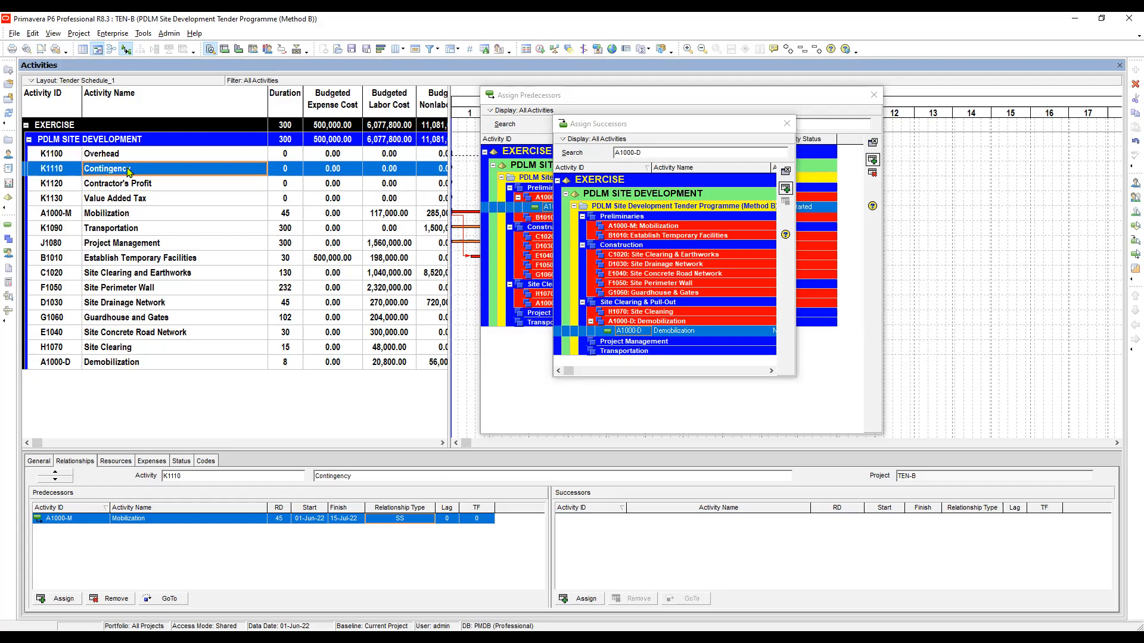
click(648, 152)
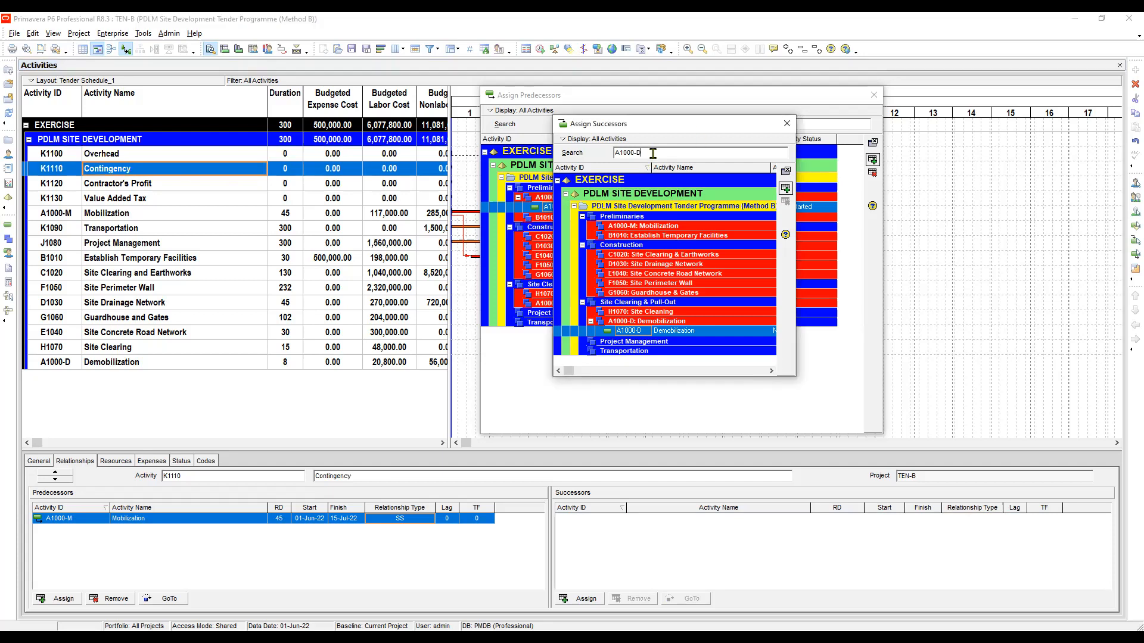
key(Return)
double_click(973, 518)
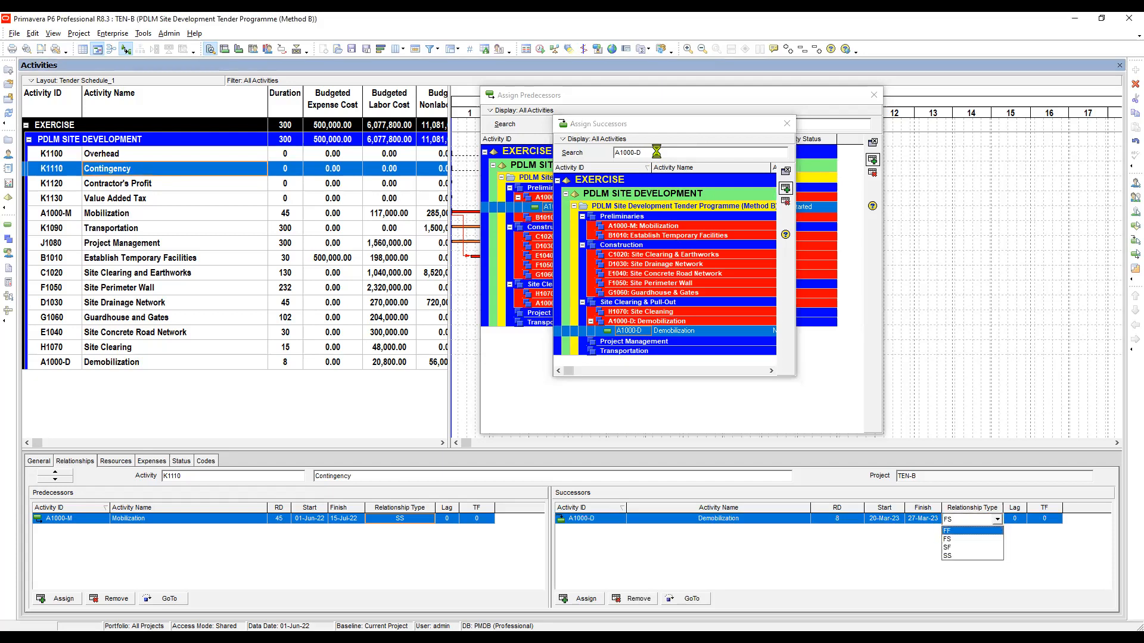
key(Return)
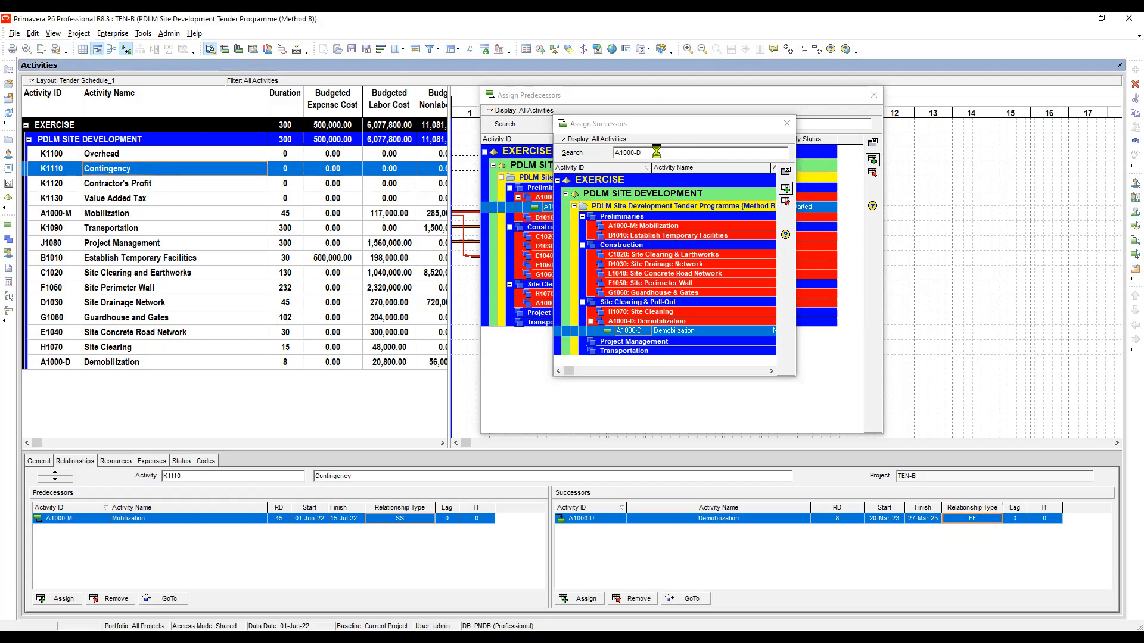
Assign Demobilization (A1000-D) as a successor of the Contractor's Profit activity with relationship type FF.
click(161, 187)
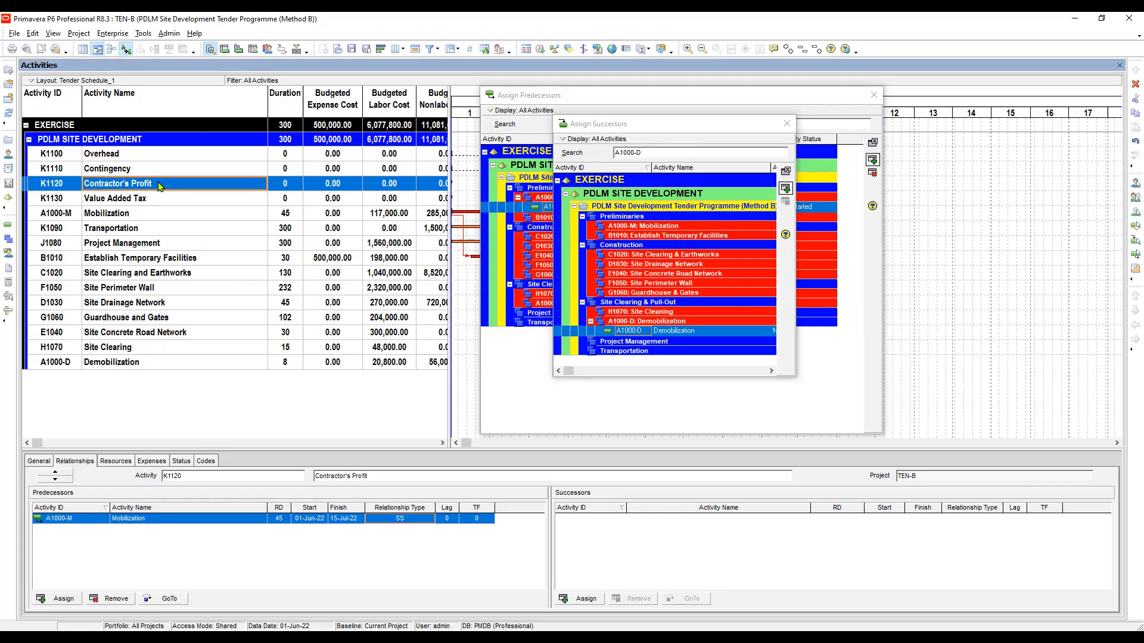
click(650, 152)
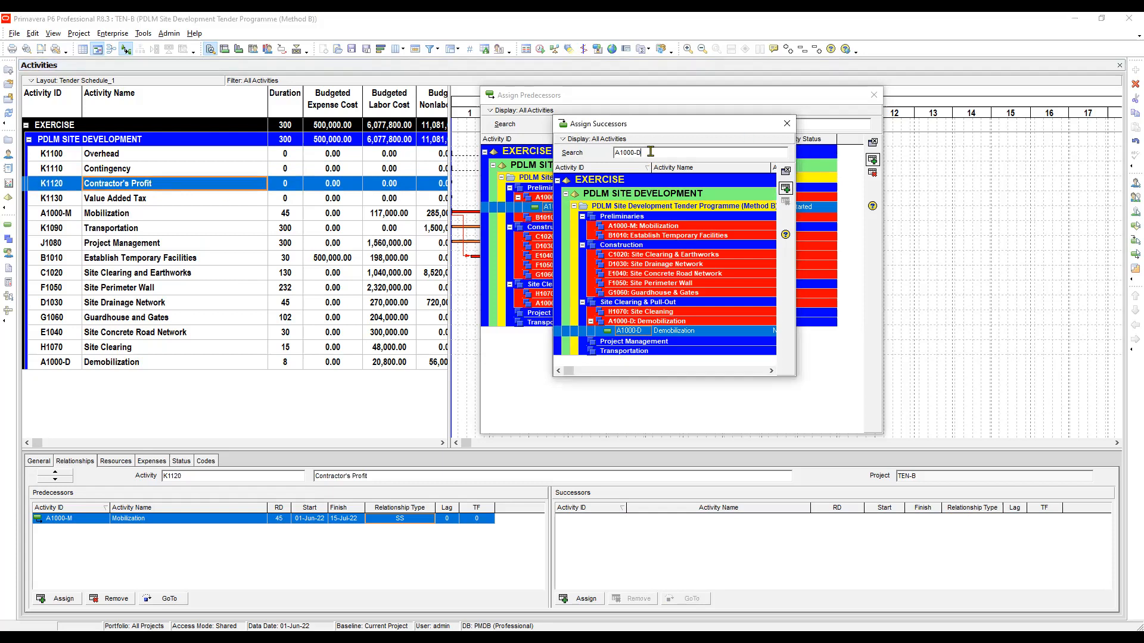
key(Return)
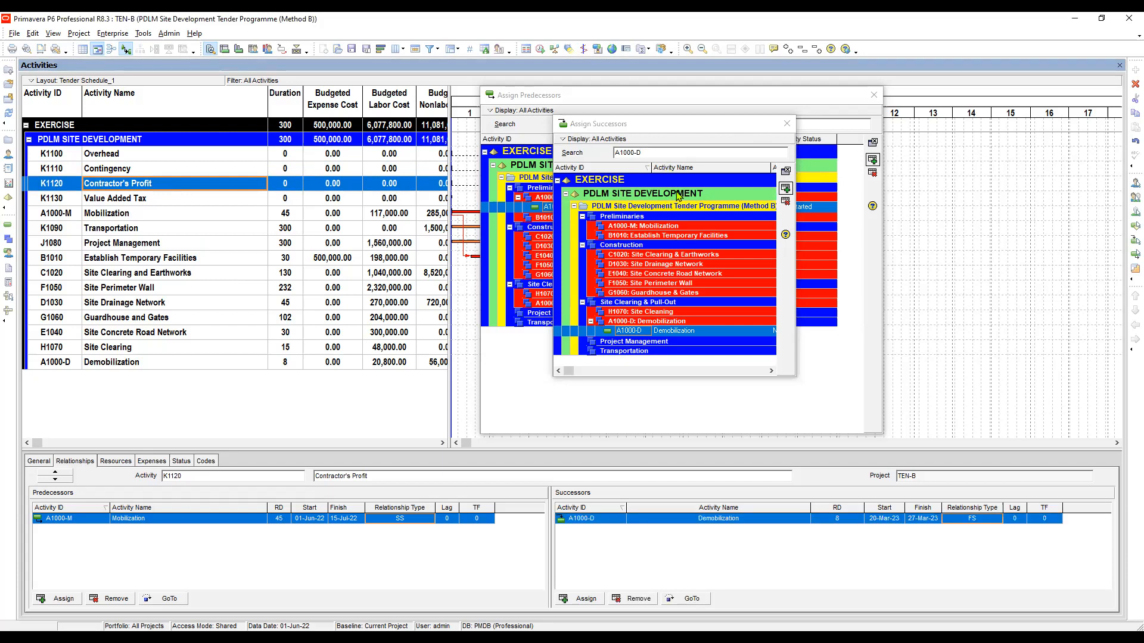
key(F2)
key(Up)
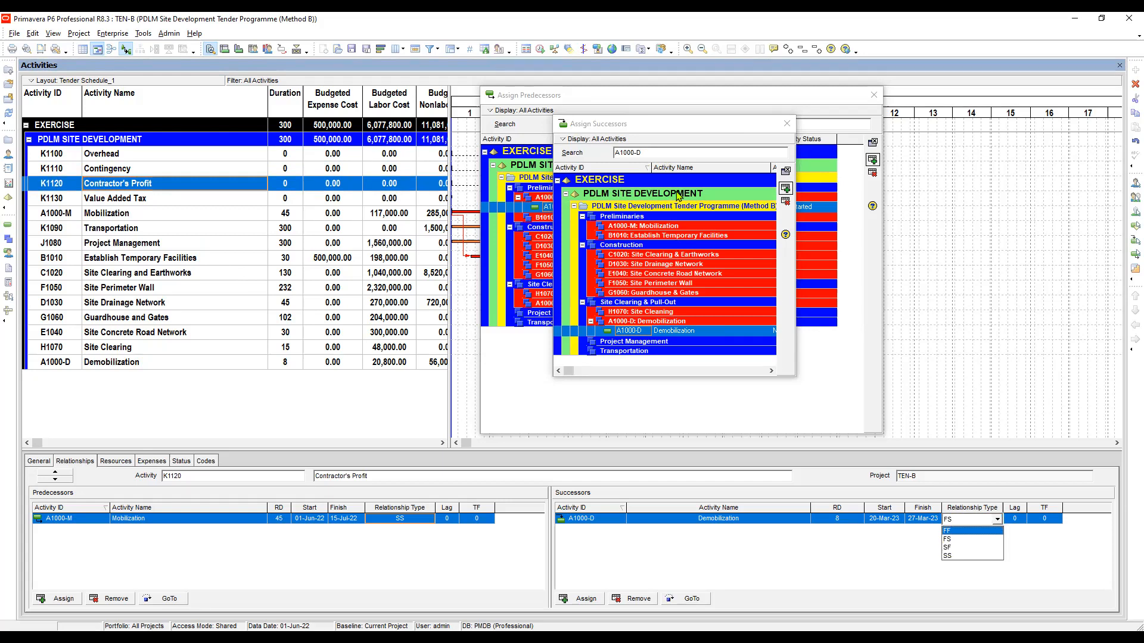
key(Return)
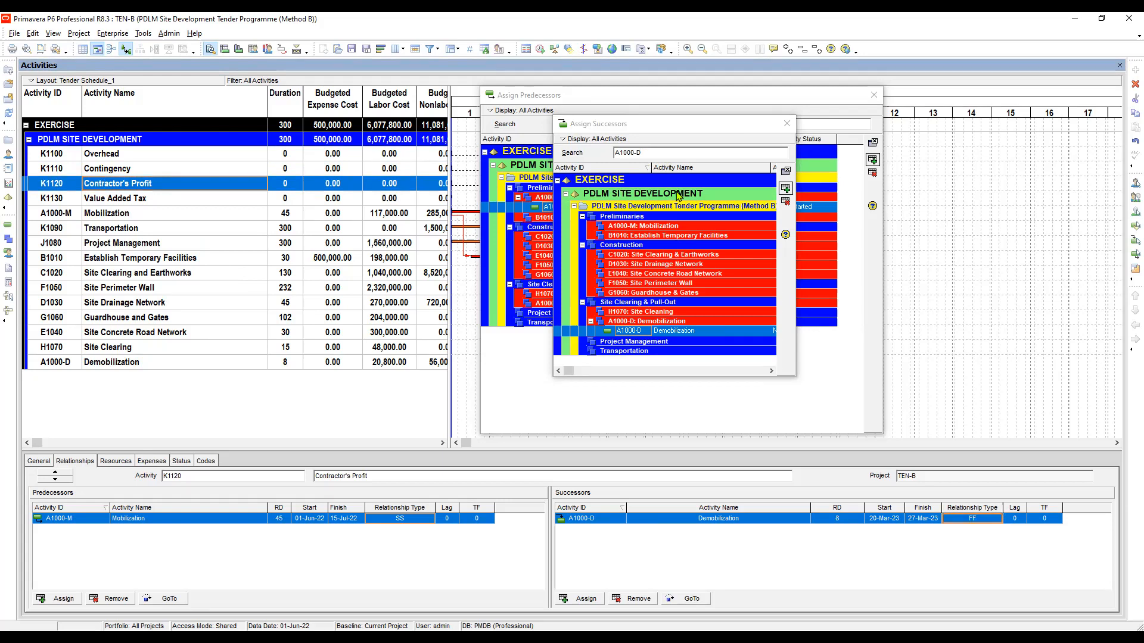
Assign Demobilization (A1000-D) as a successor of the Value Added Tax activity with relationship type FF, and close both assignment windows.
click(162, 201)
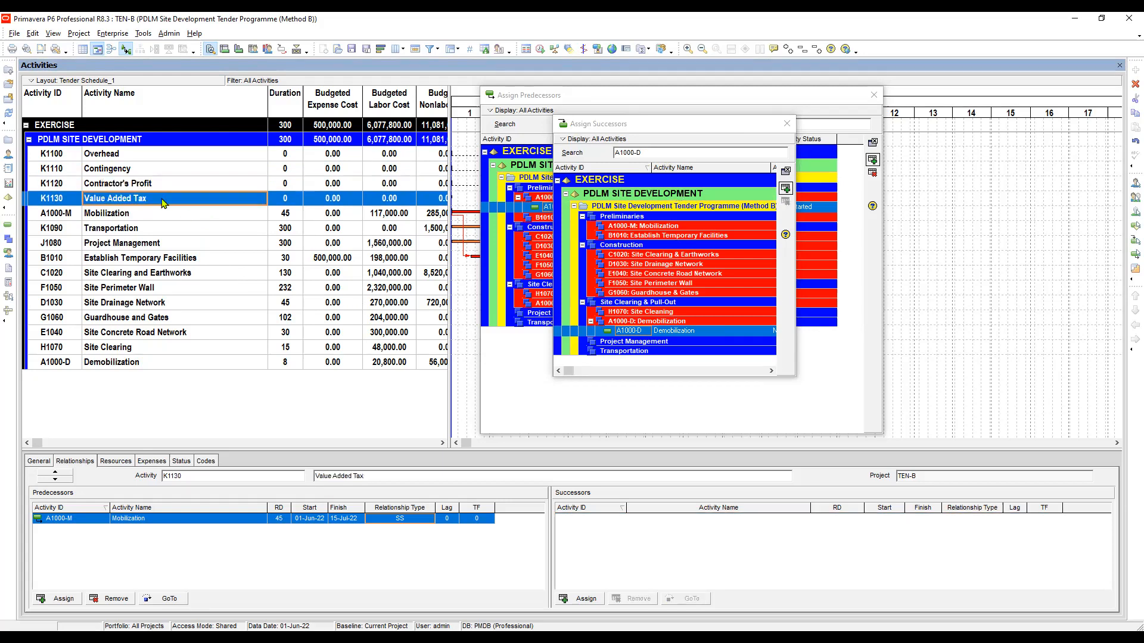
click(658, 154)
key(Return)
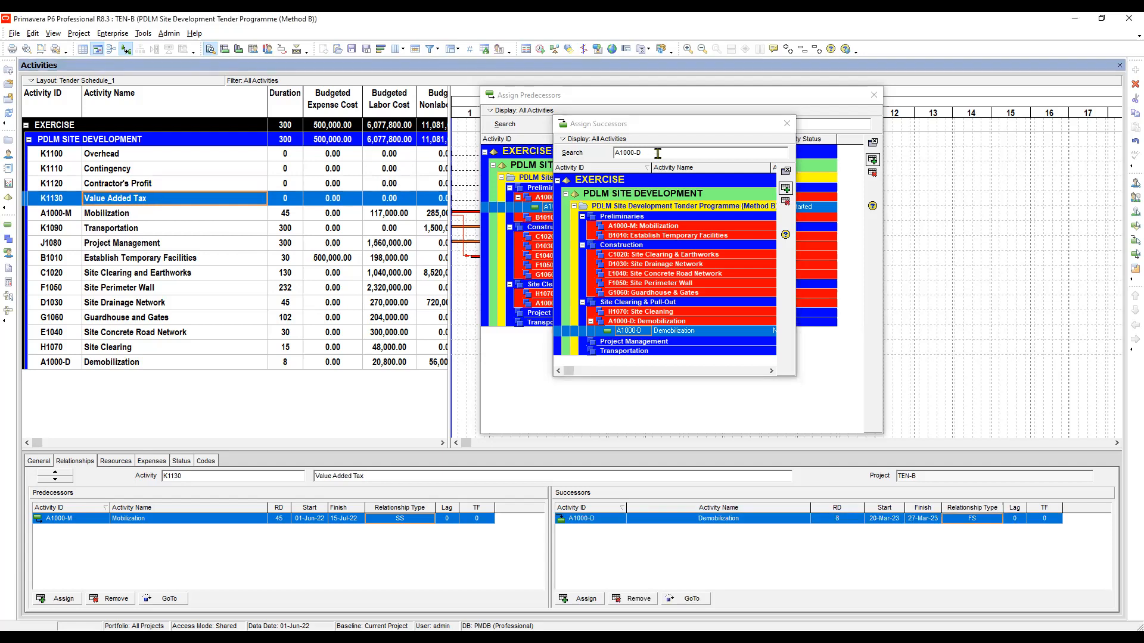
key(F2)
key(Up)
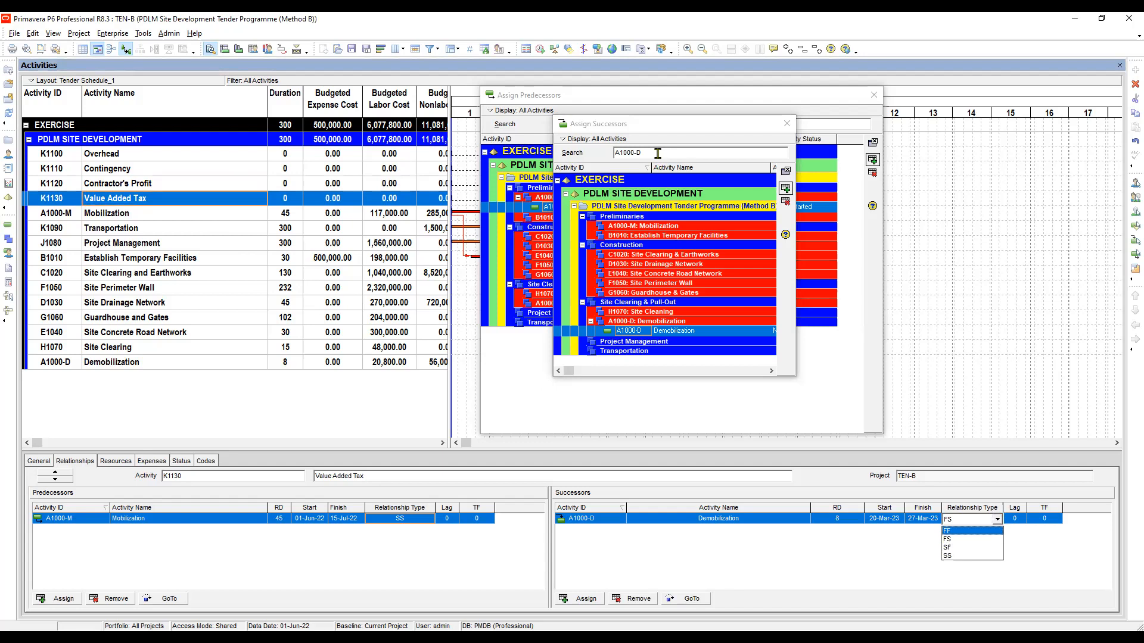
key(Return)
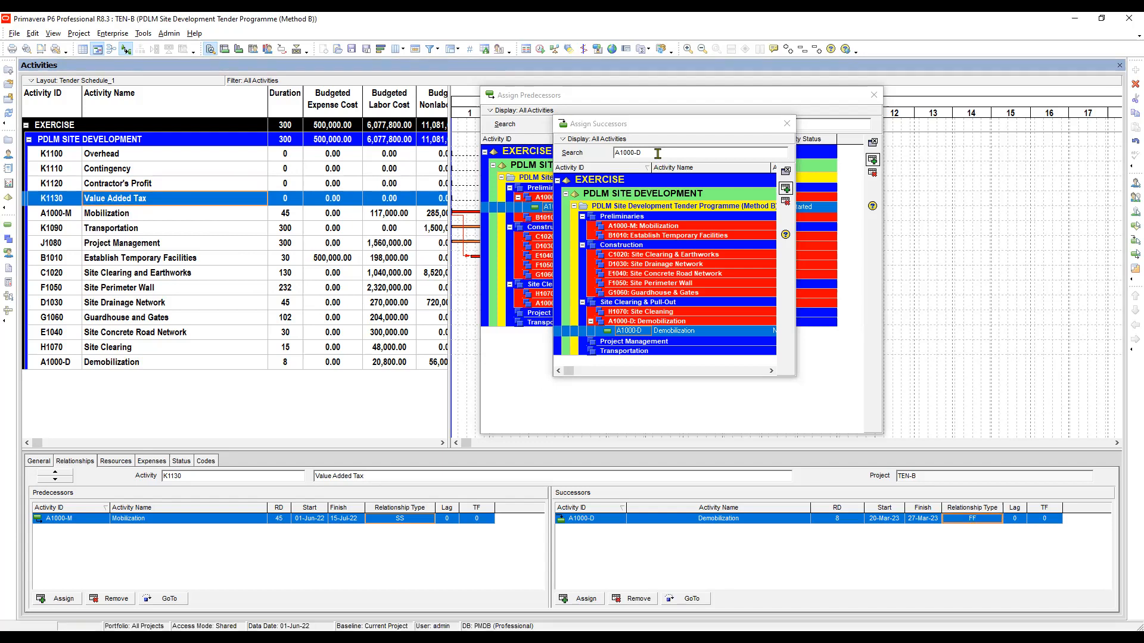
click(787, 128)
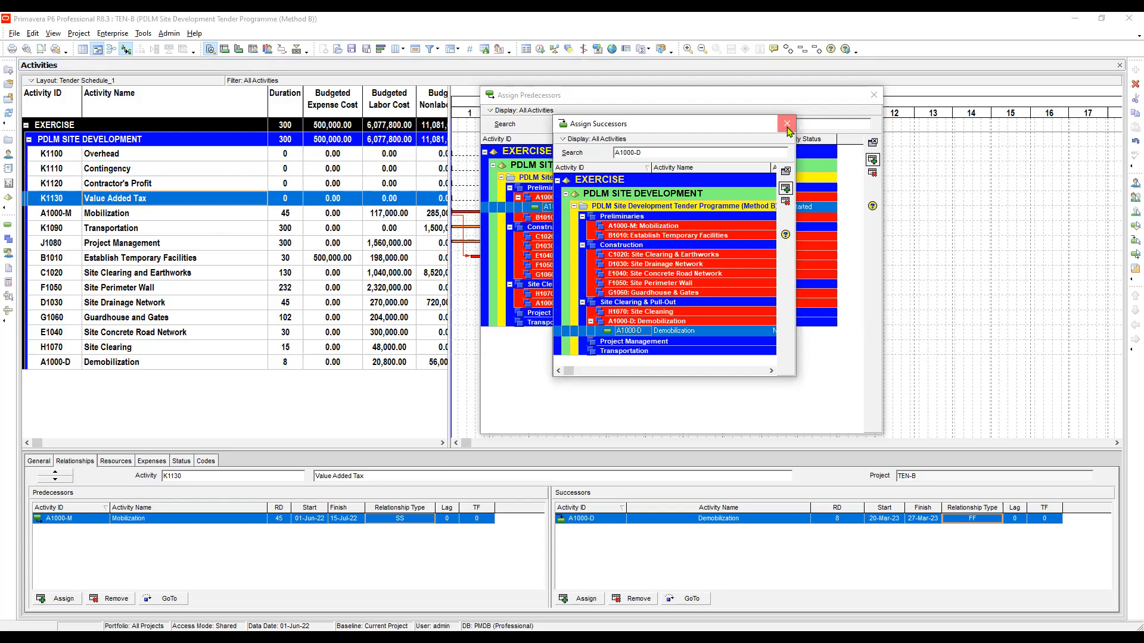
click(786, 125)
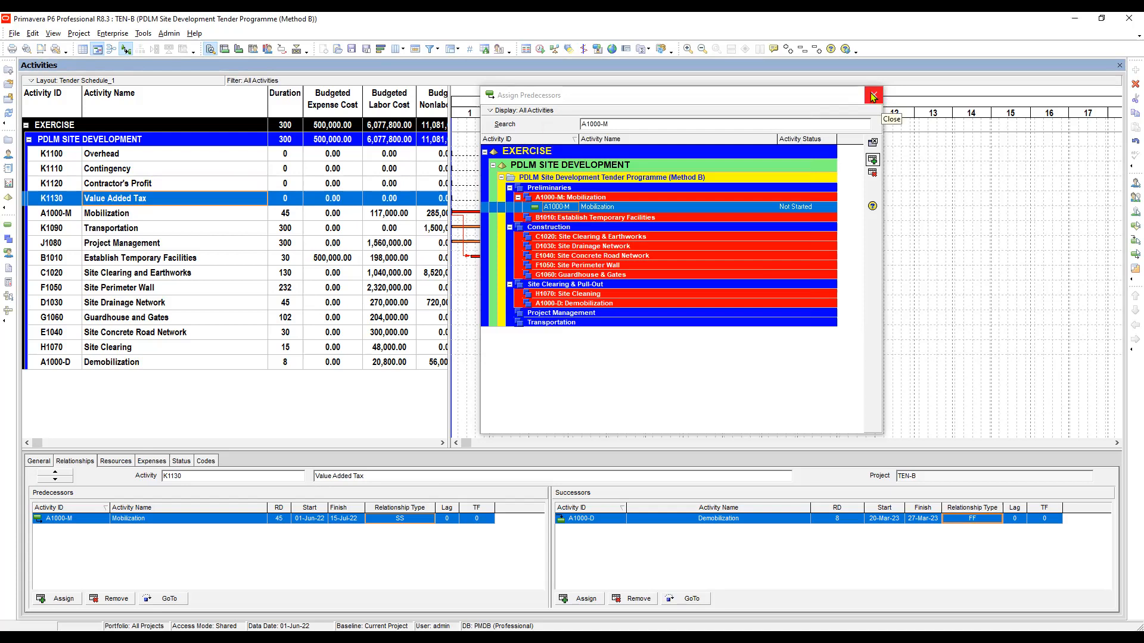
click(874, 96)
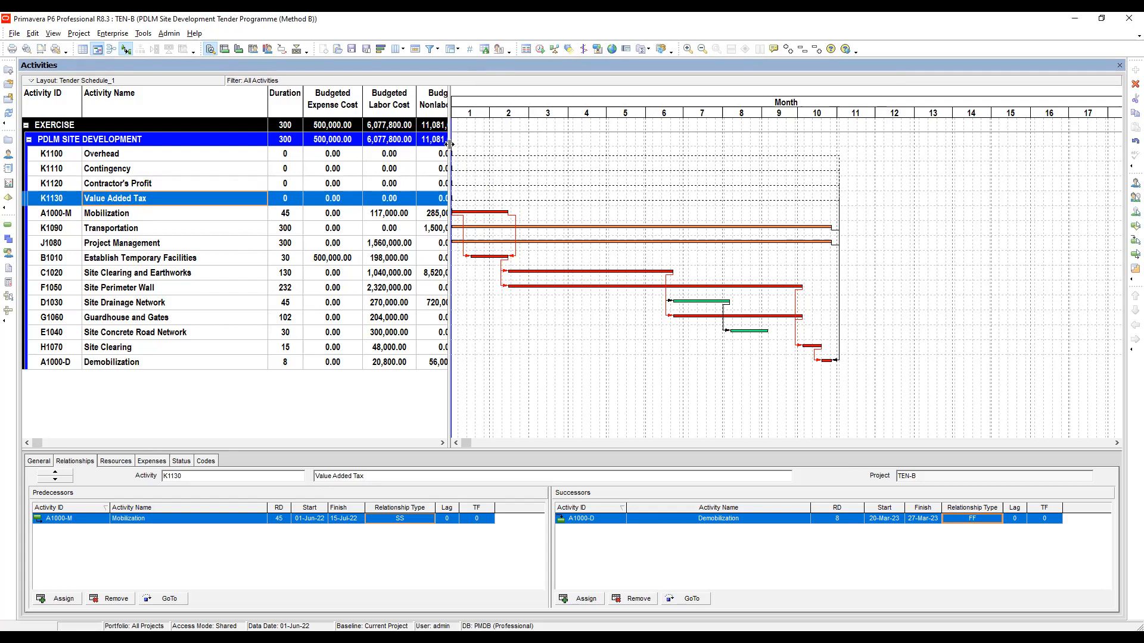
Extend the activity table to reveal the Activity Type column and widen that column to fit its full entries.
drag(450, 145, 595, 152)
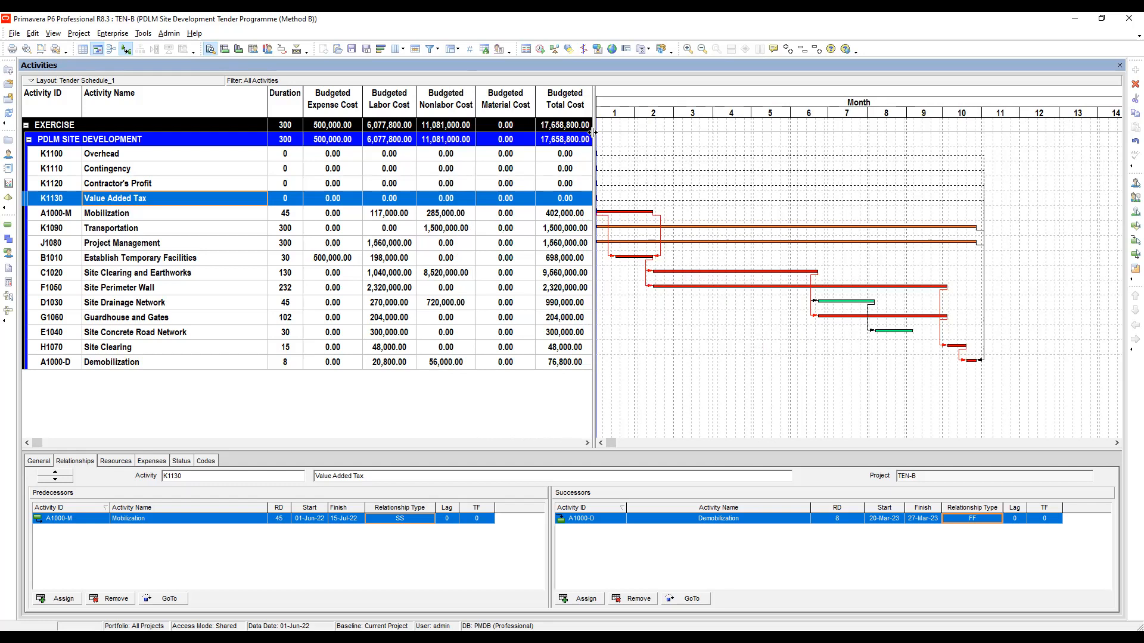
drag(594, 133, 690, 125)
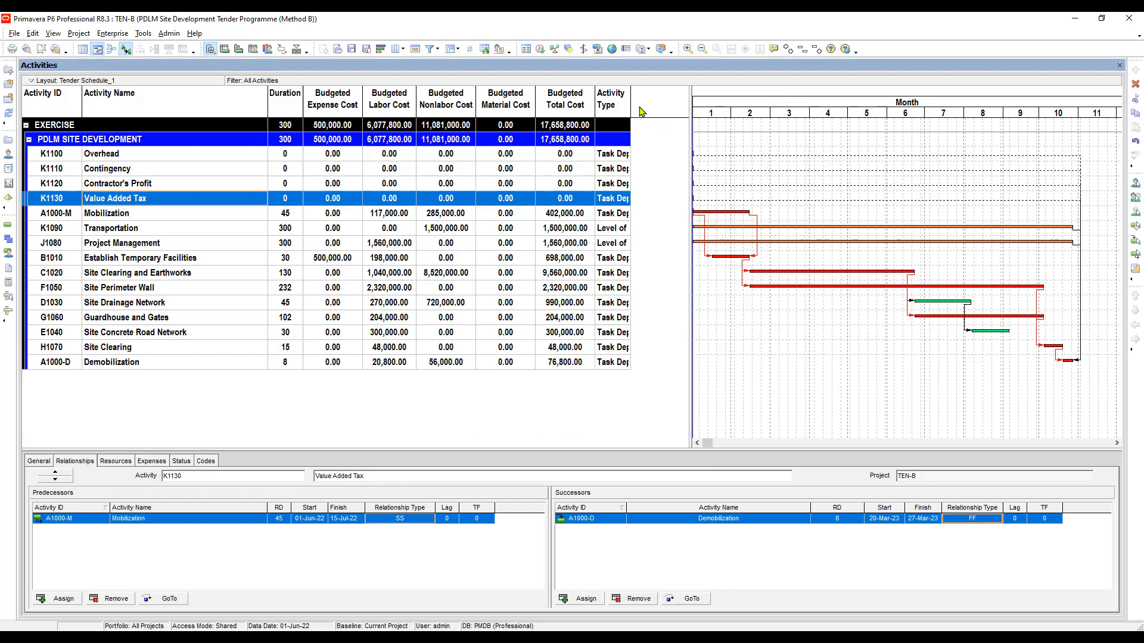
drag(630, 99, 669, 99)
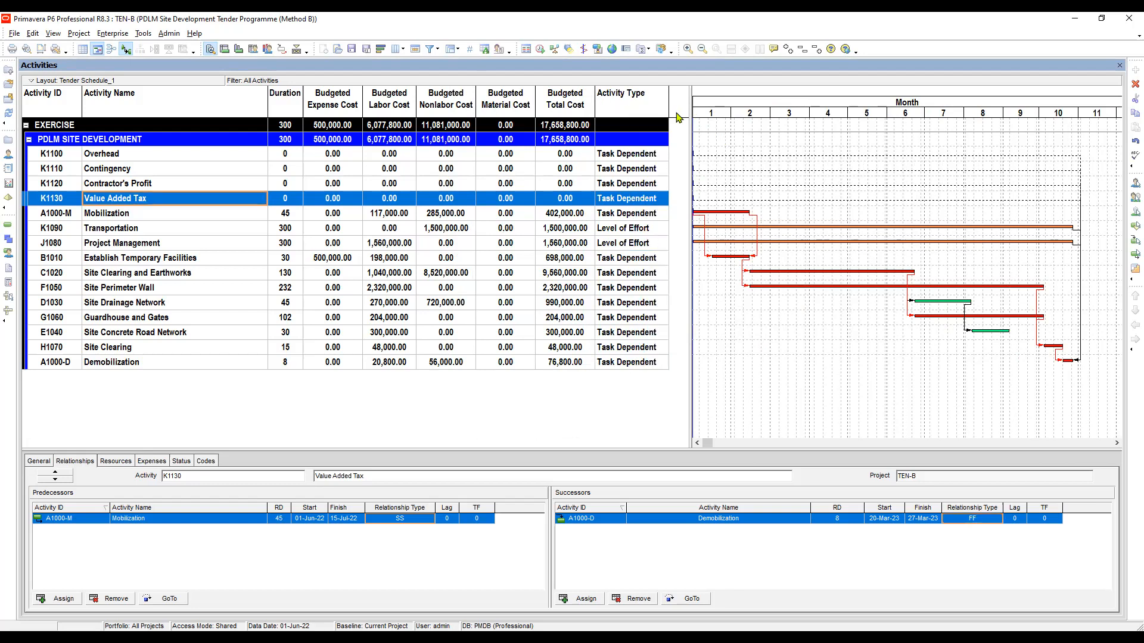
click(641, 160)
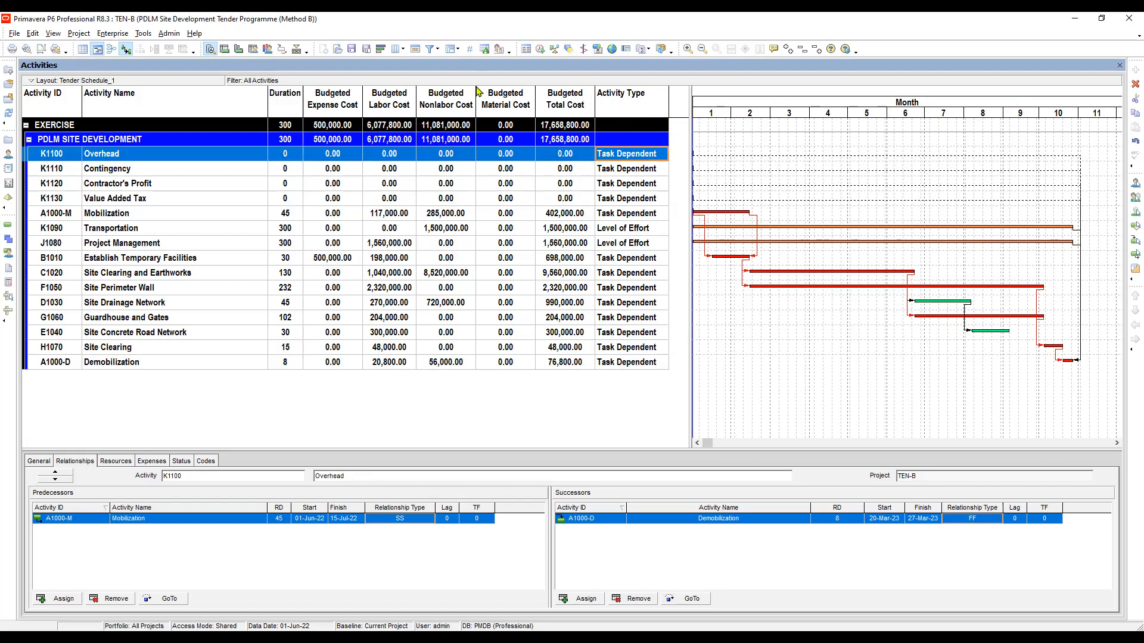
click(394, 51)
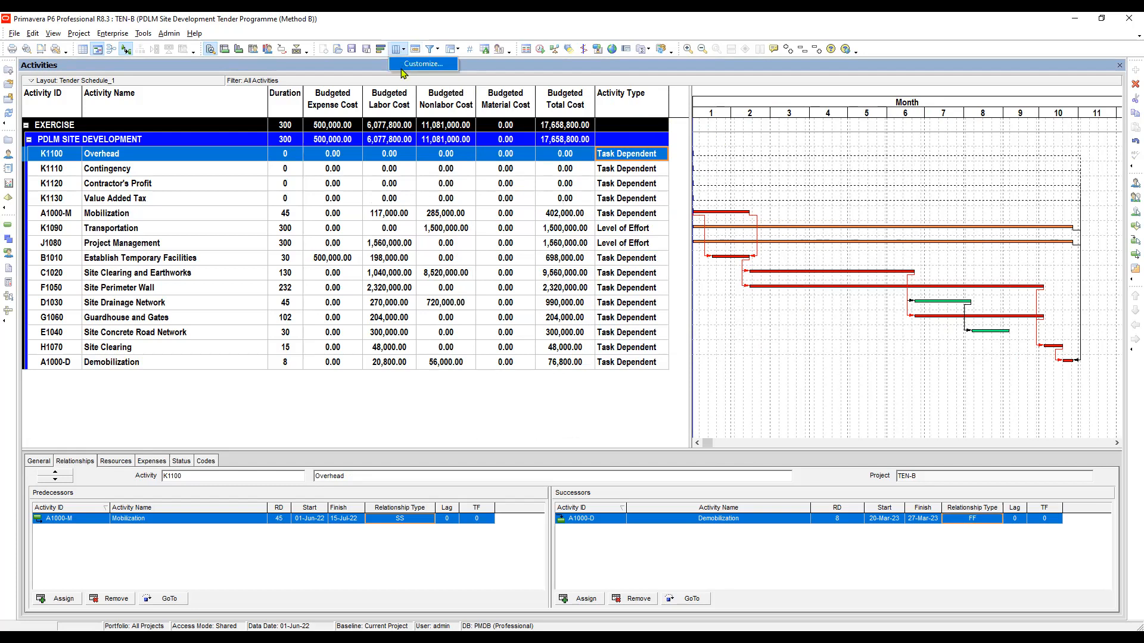
click(404, 67)
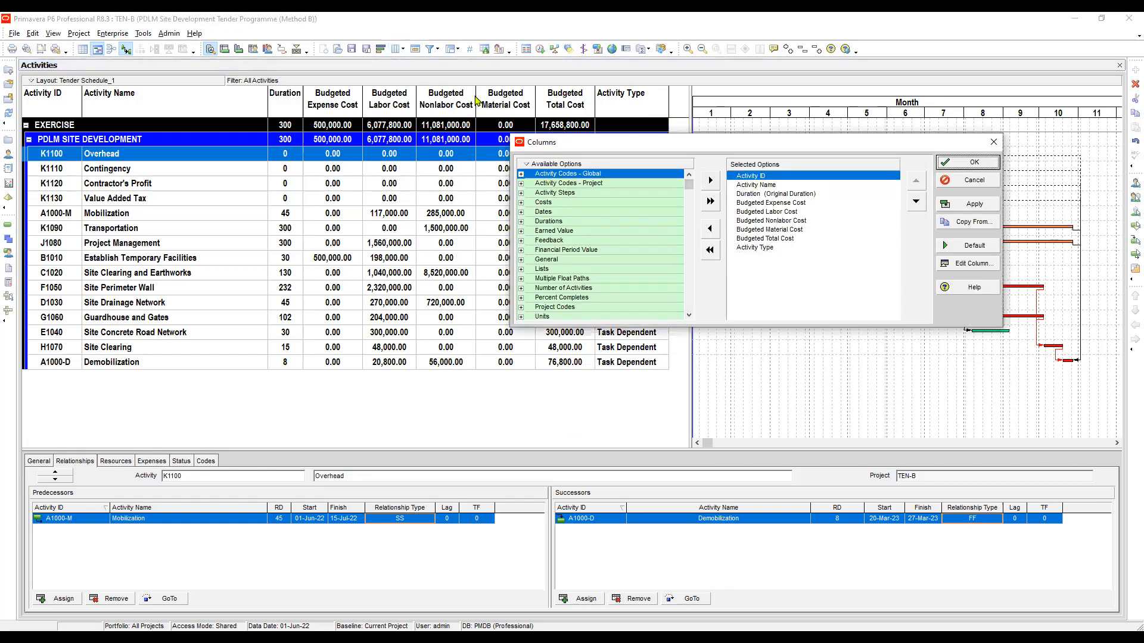
click(543, 212)
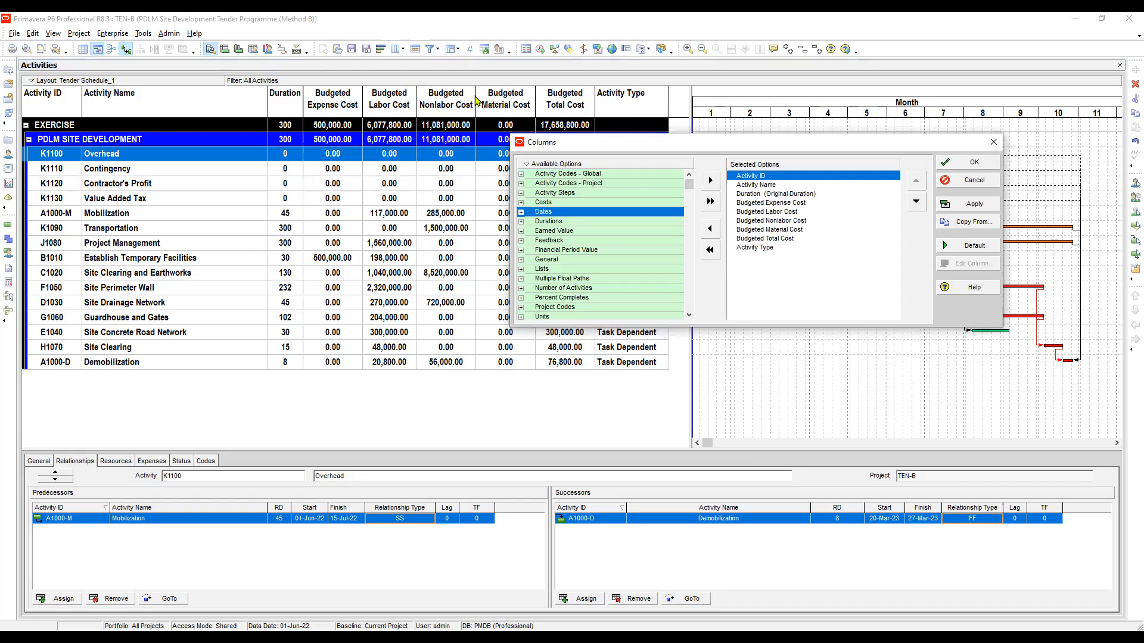
click(784, 211)
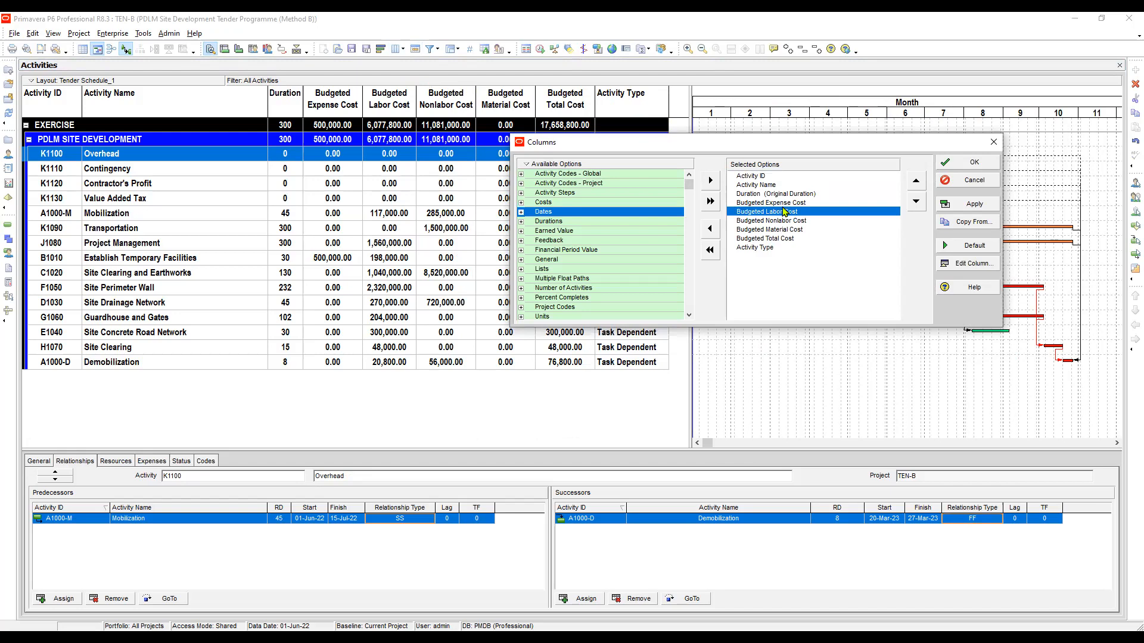
click(975, 164)
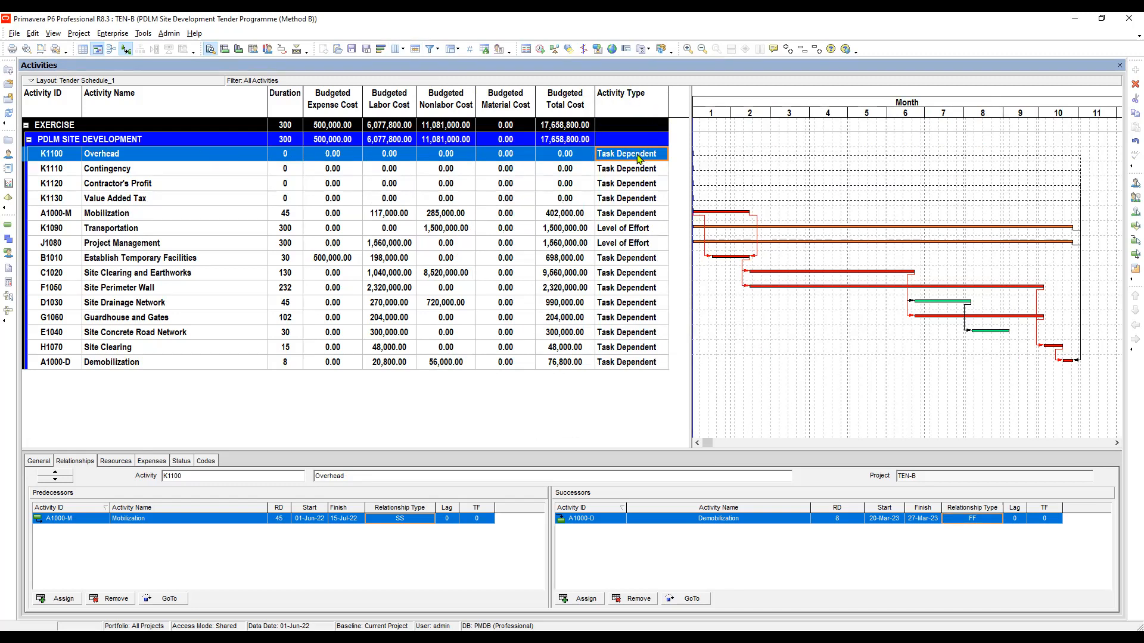
Set the activity type of Overhead, Contingency, Contractor's Profit and Value Added Tax to Level of Effort.
click(638, 159)
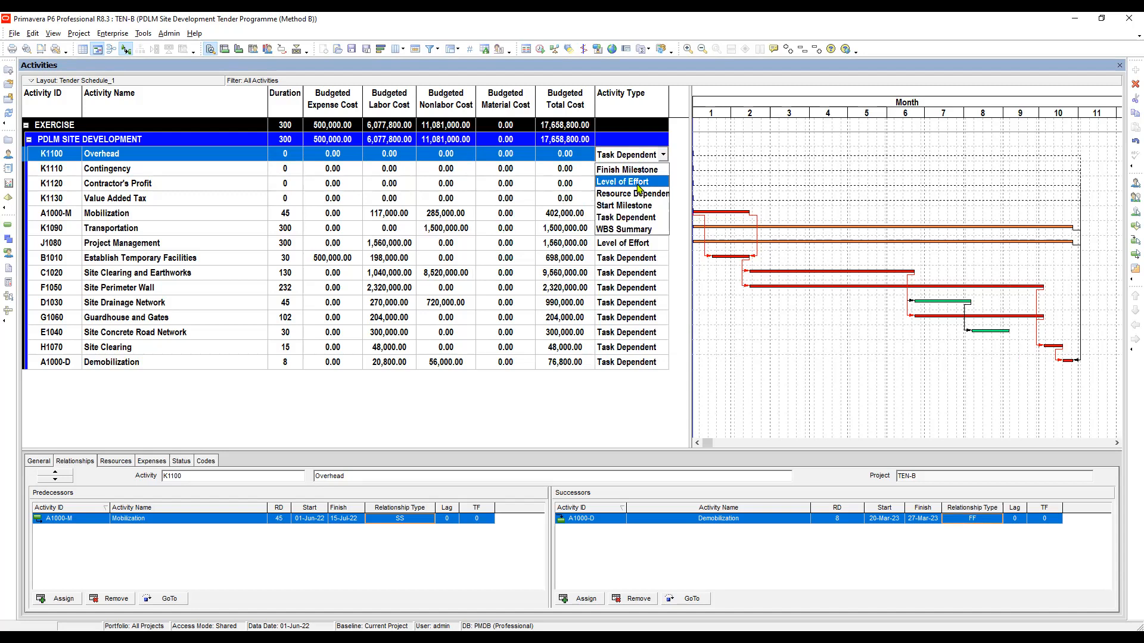
click(637, 182)
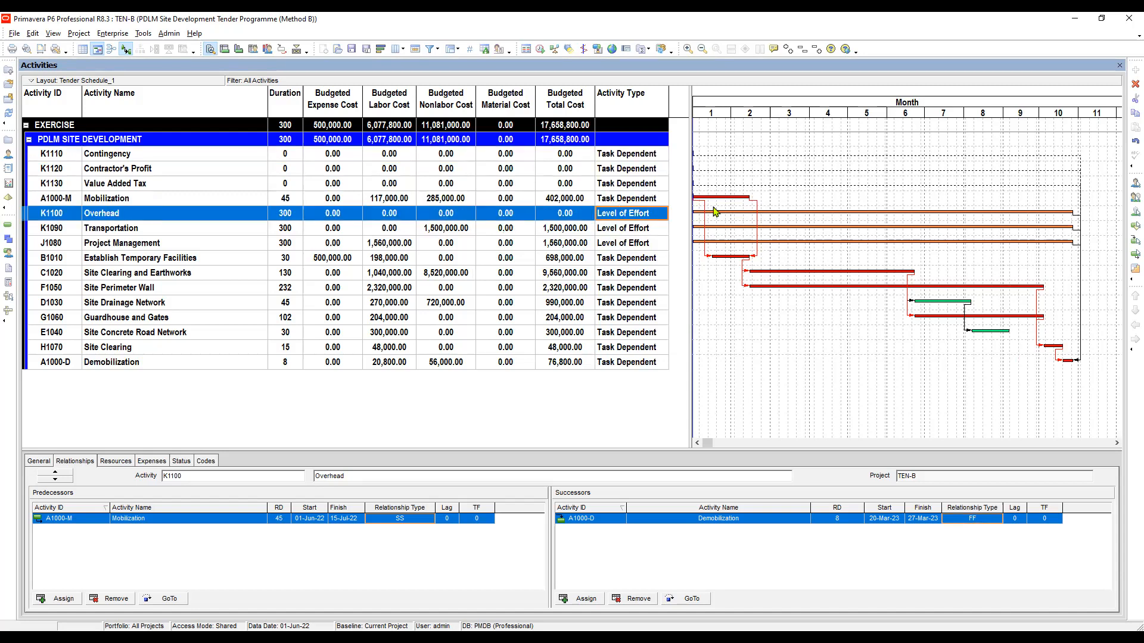
click(635, 157)
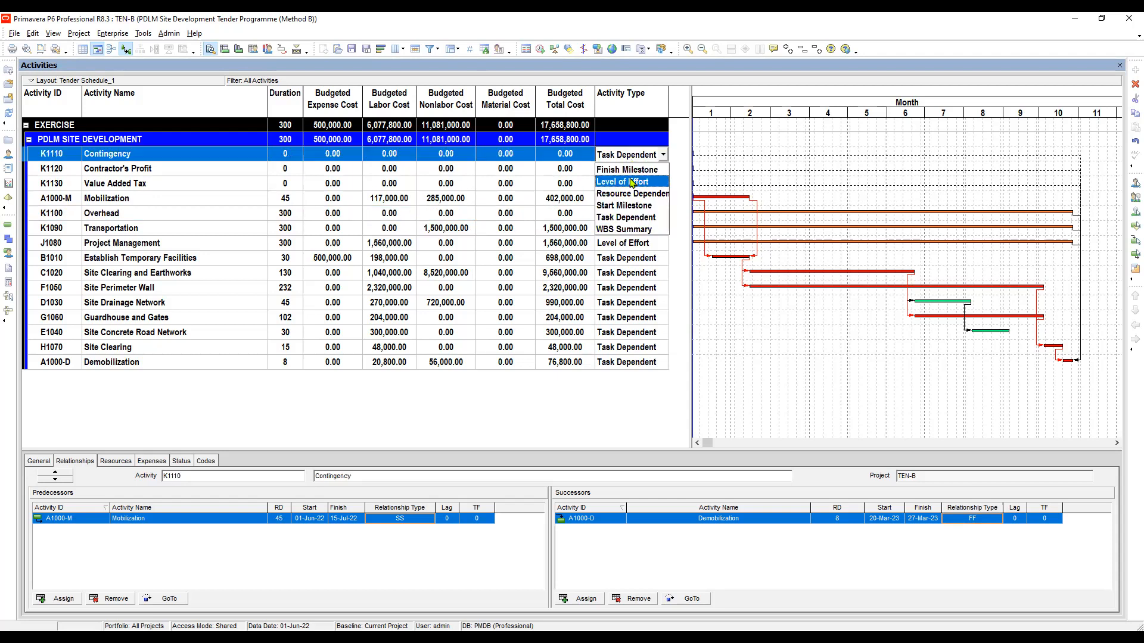
click(624, 180)
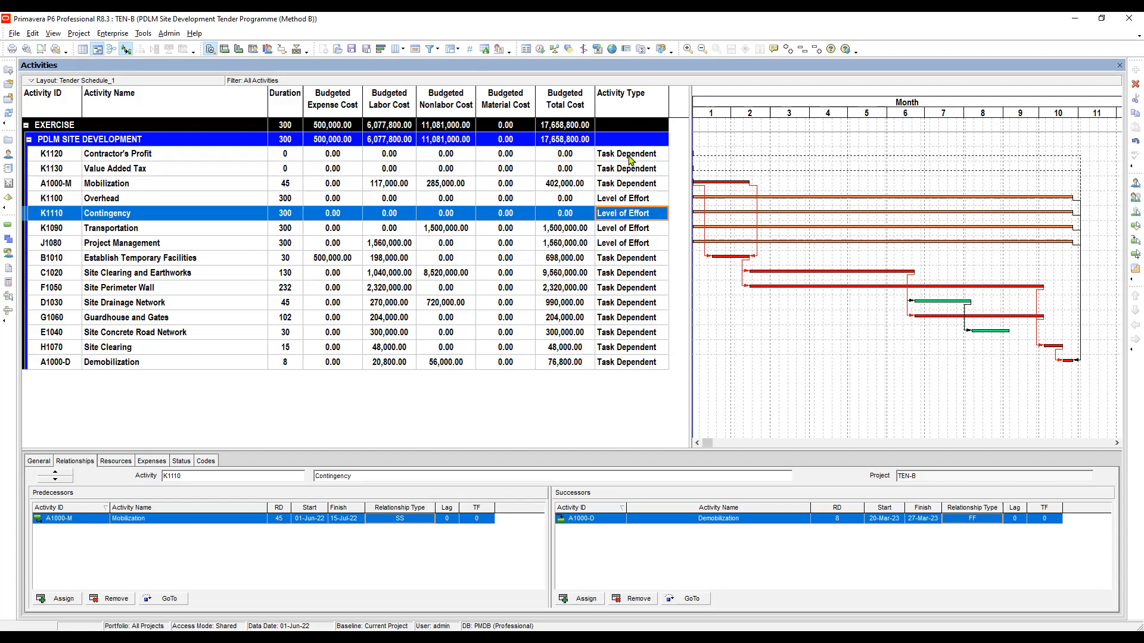
click(631, 160)
click(626, 176)
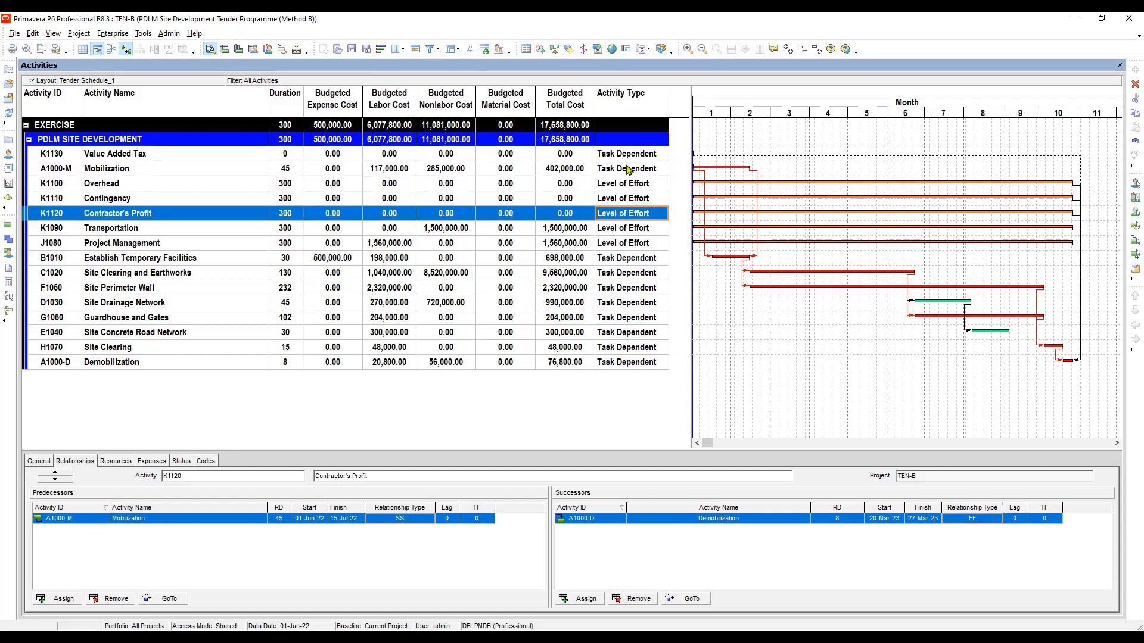
click(630, 158)
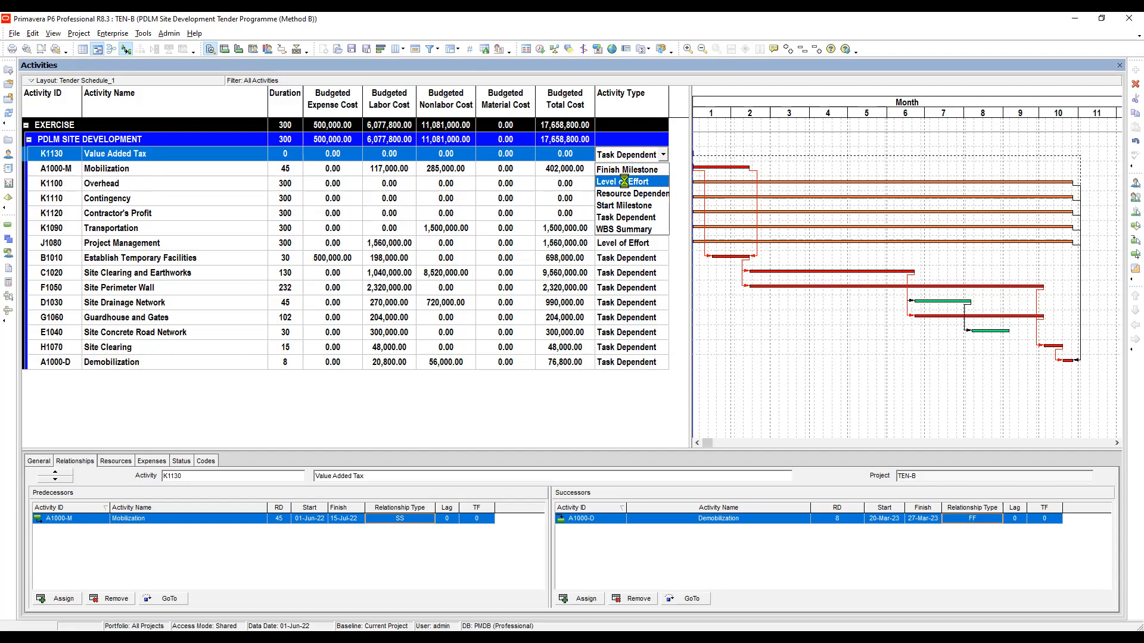
click(624, 183)
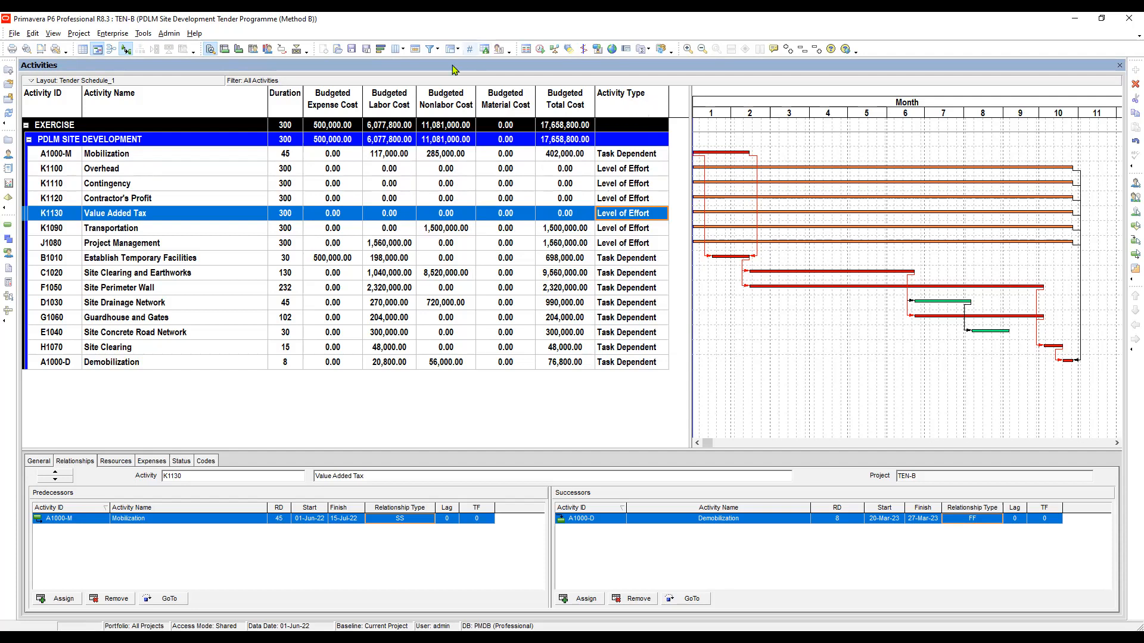
Remove the Activity Type column from the activity table and apply the change.
click(403, 49)
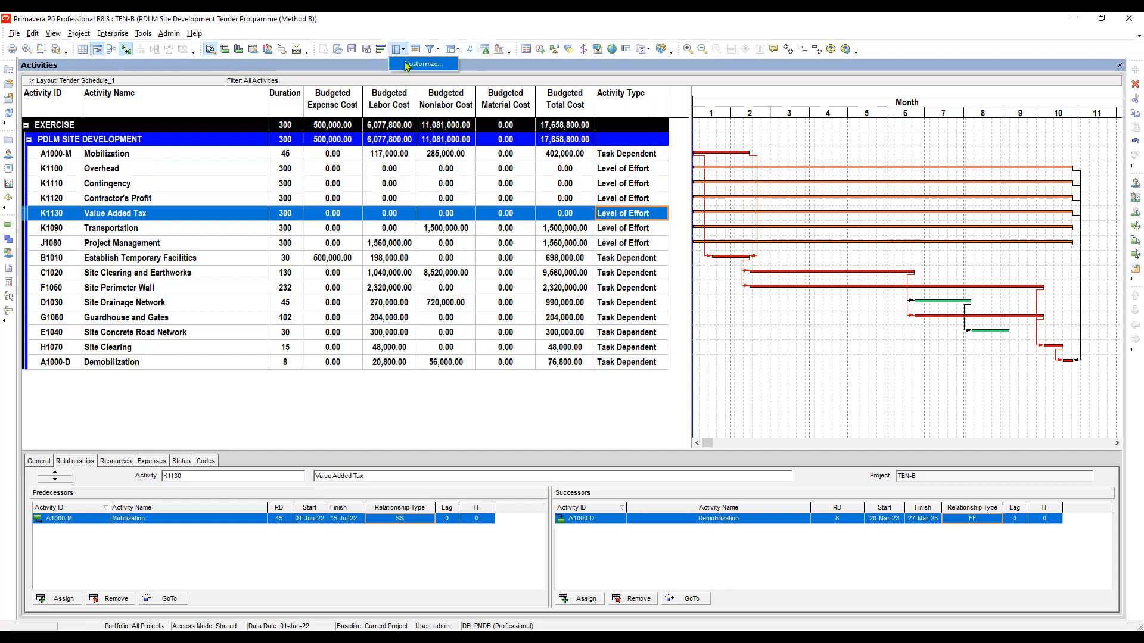
click(424, 64)
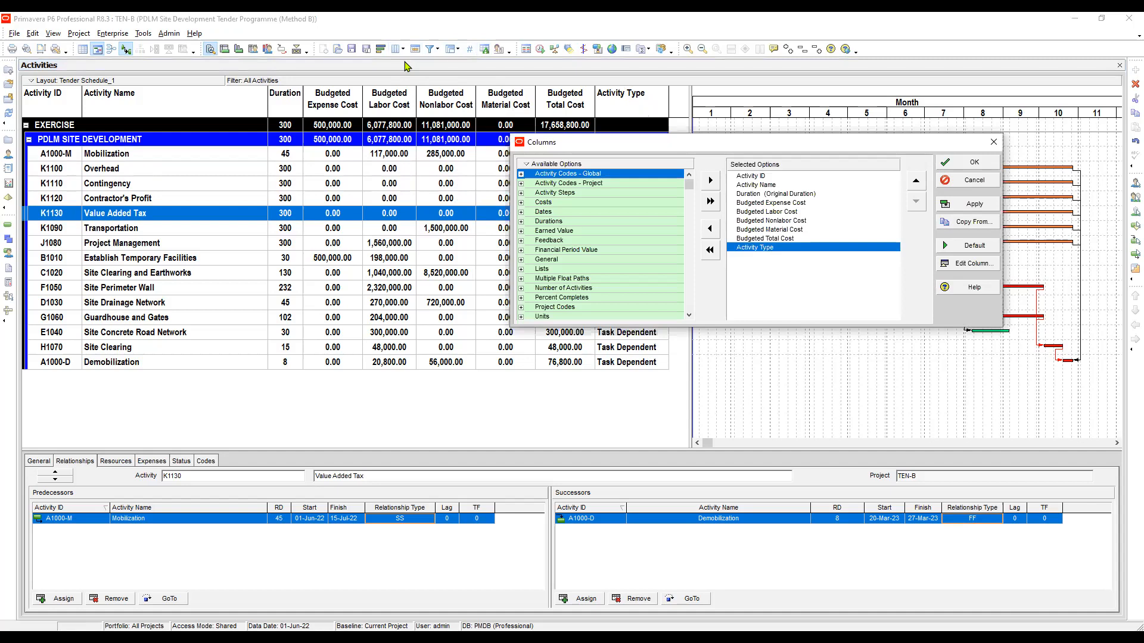
click(711, 228)
click(968, 204)
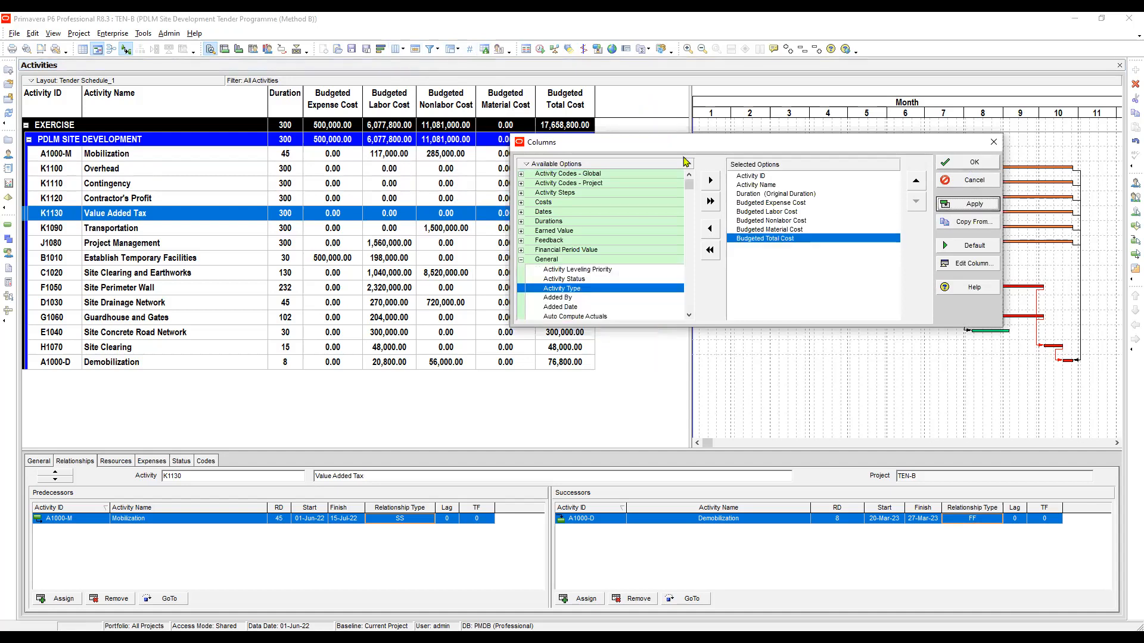
Close the column settings, narrow the activity table to its last cost column, and select the activities from Overhead to Value Added Tax.
click(971, 163)
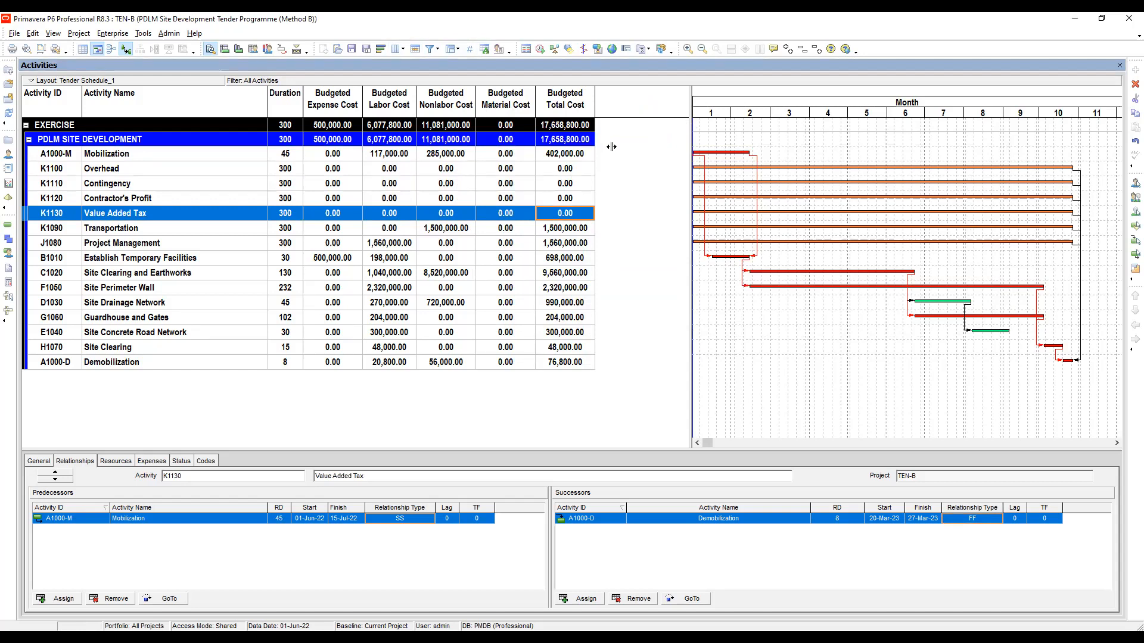
drag(611, 146, 614, 148)
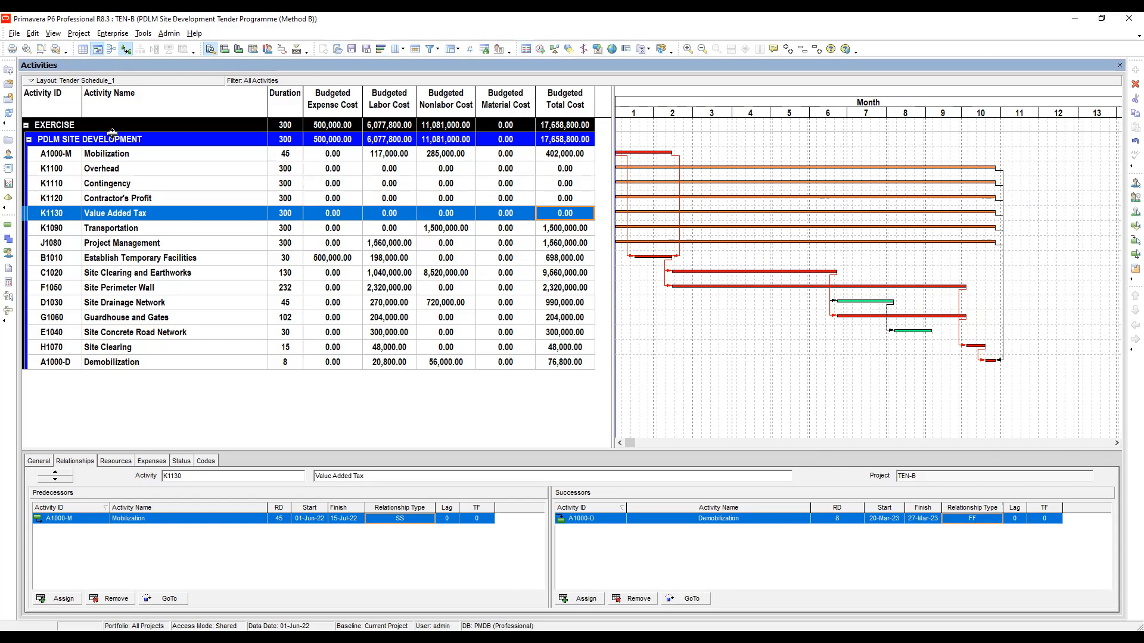
click(118, 172)
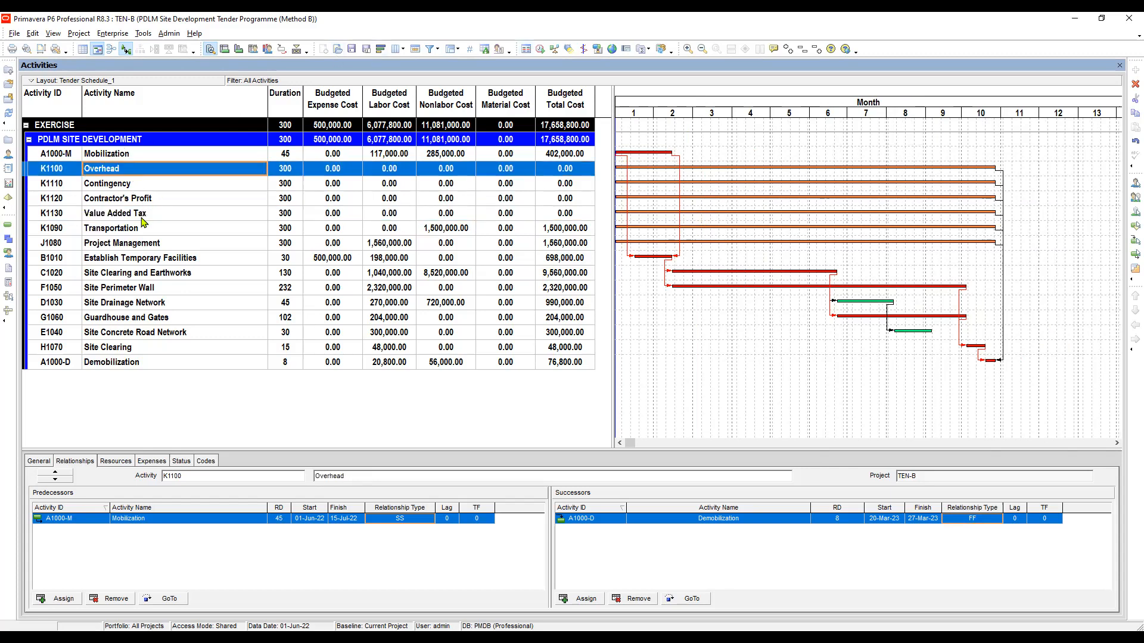
shift+click(170, 213)
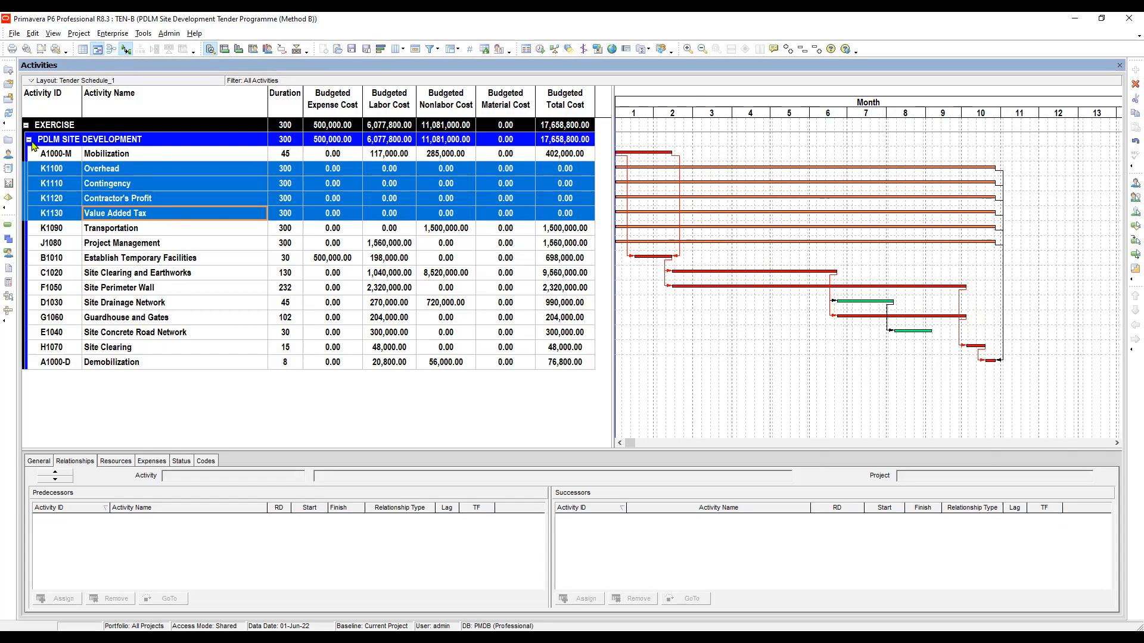
In the WBS view, add a new WBS element below Transportation and raise it to the same level as Transportation.
click(8, 239)
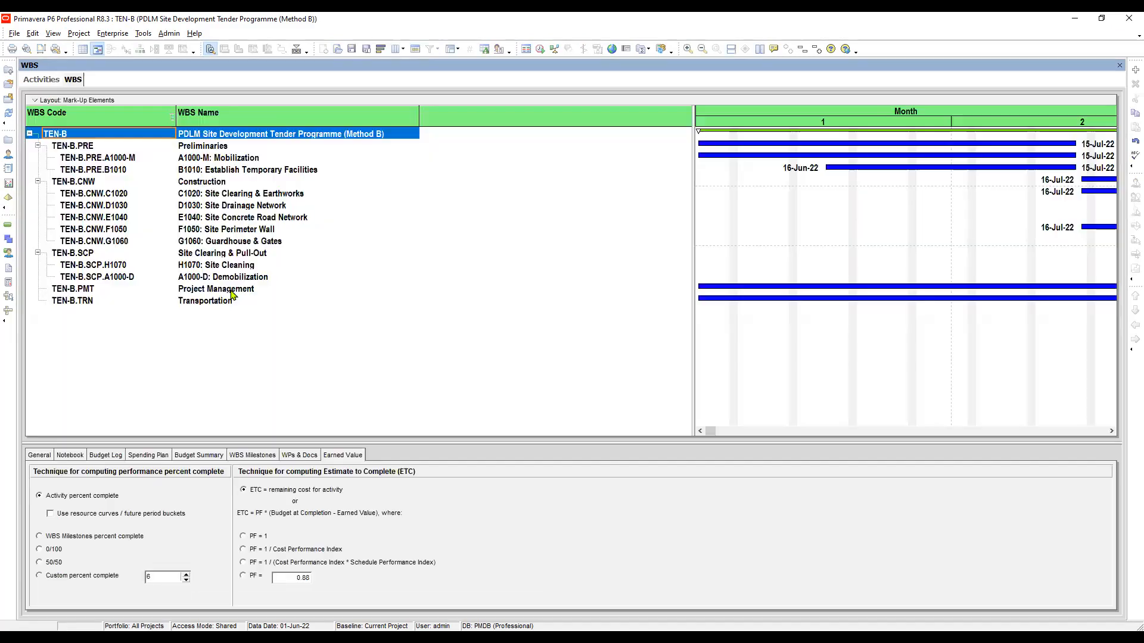
click(84, 303)
click(90, 281)
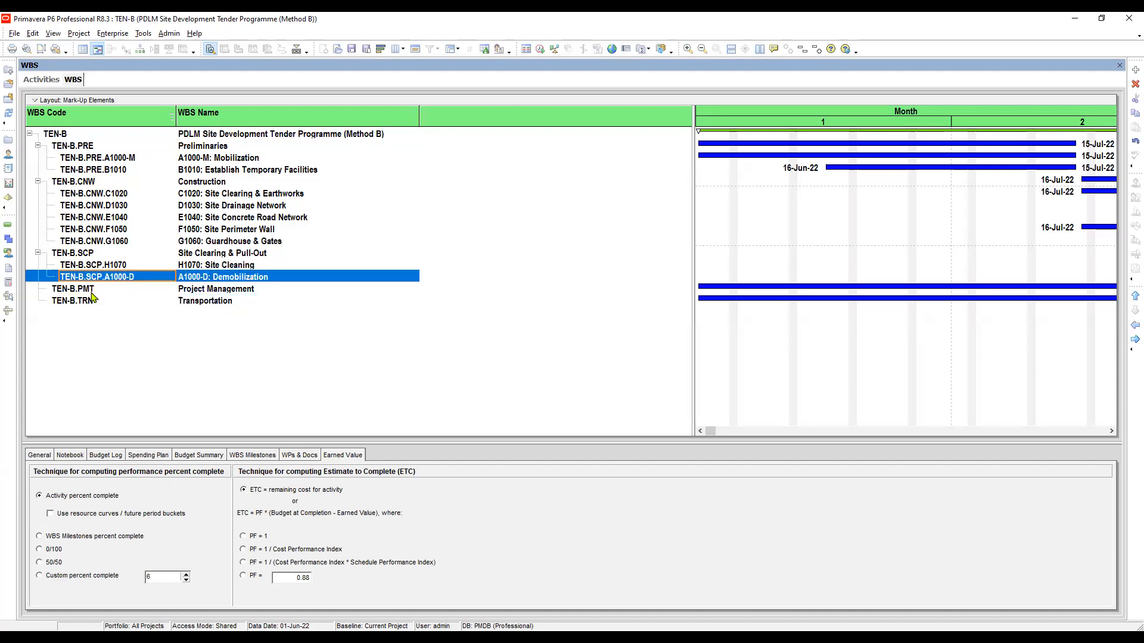
click(87, 301)
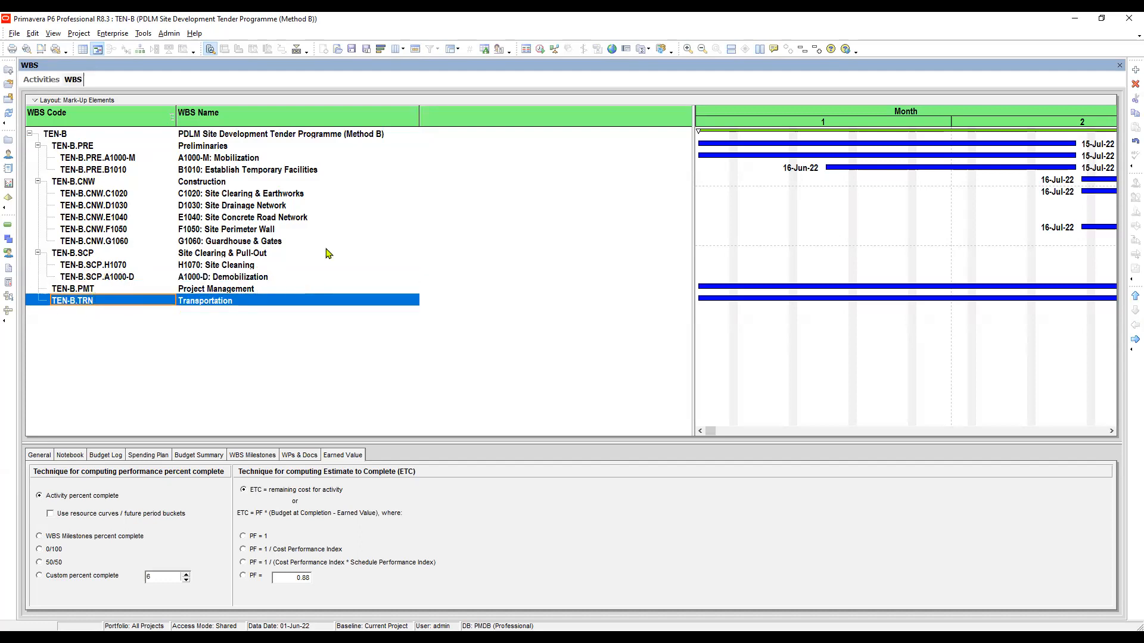
right_click(322, 220)
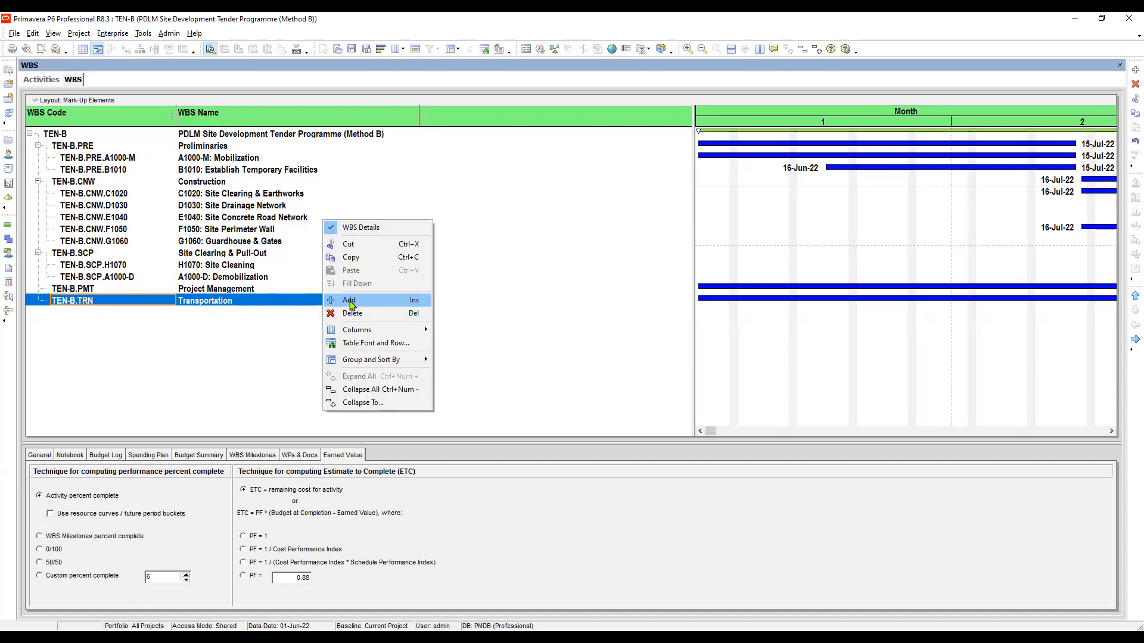
click(350, 301)
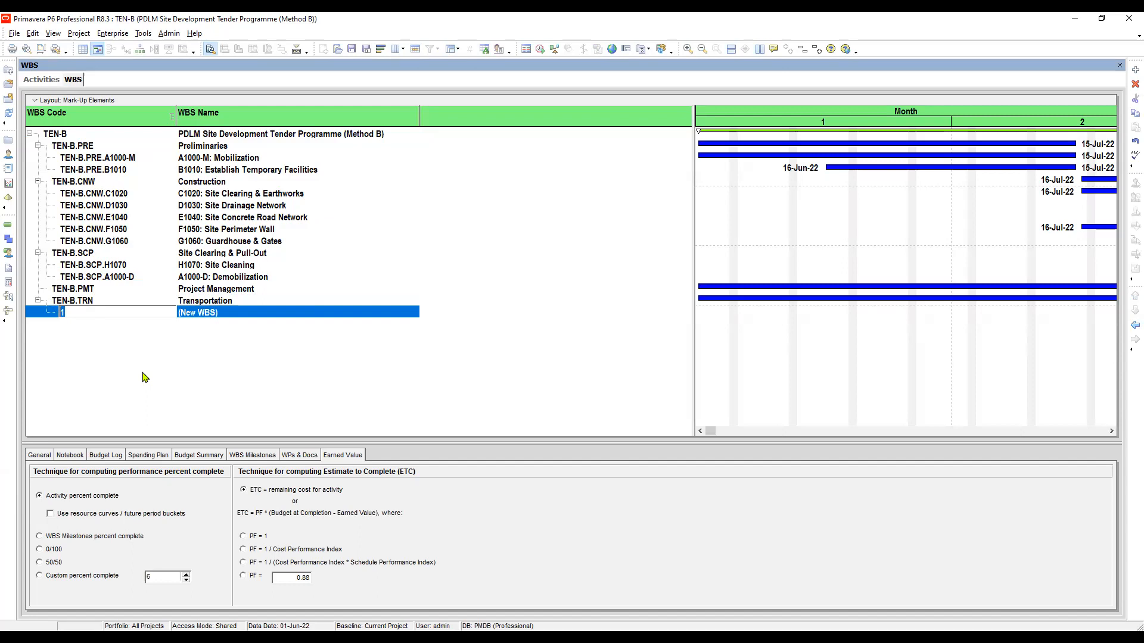
click(139, 301)
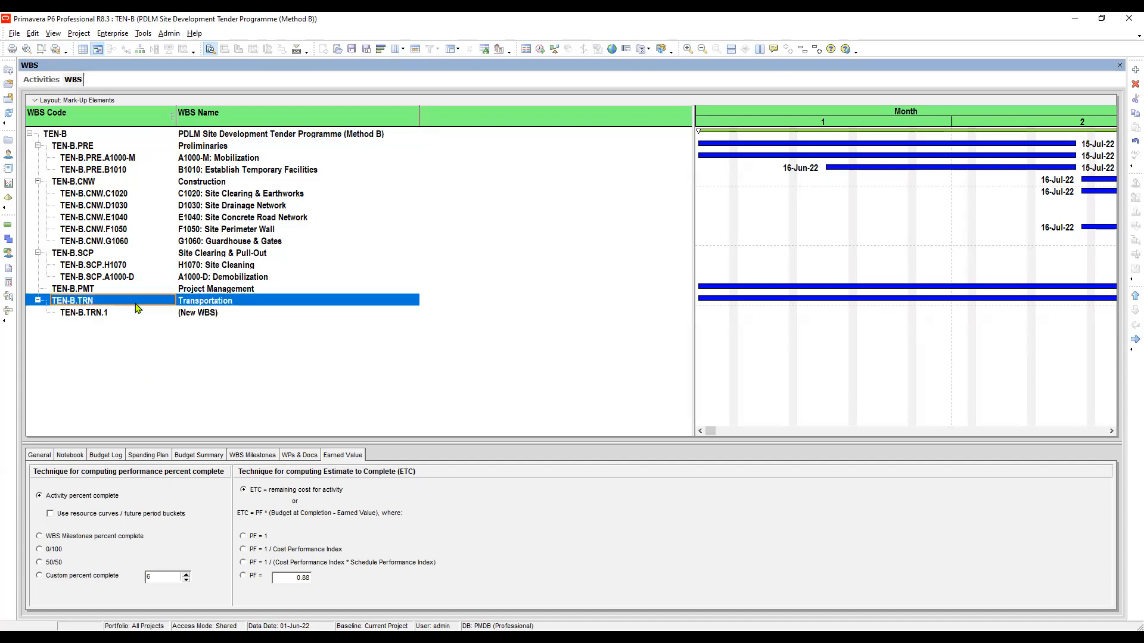
click(193, 314)
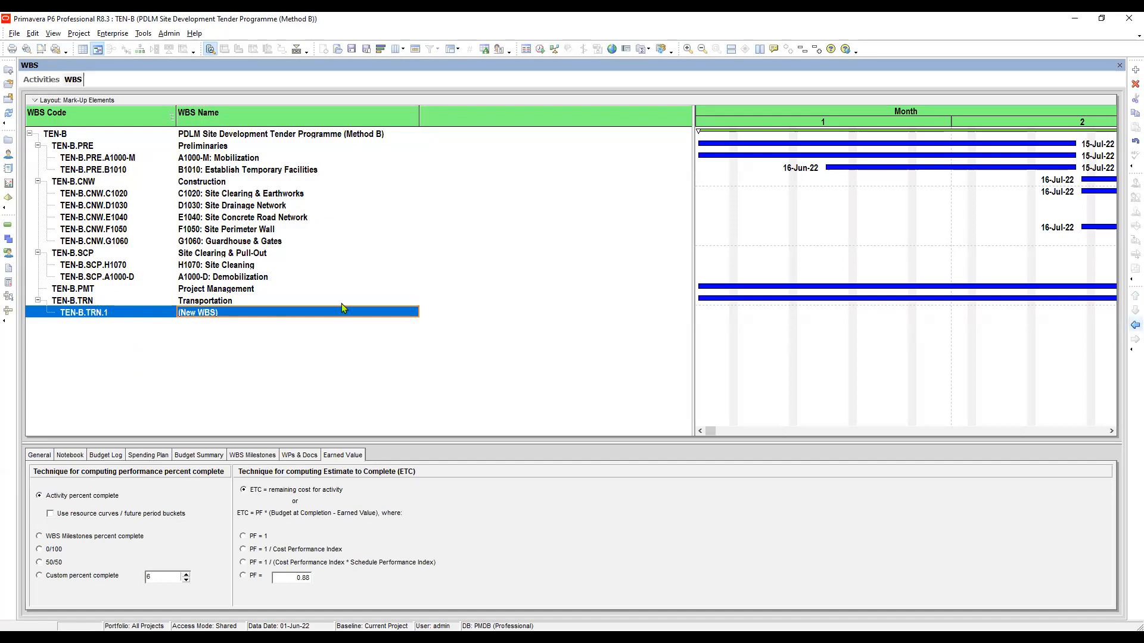
Set the new WBS element's code to MRK and its name to Mark-Up.
click(110, 313)
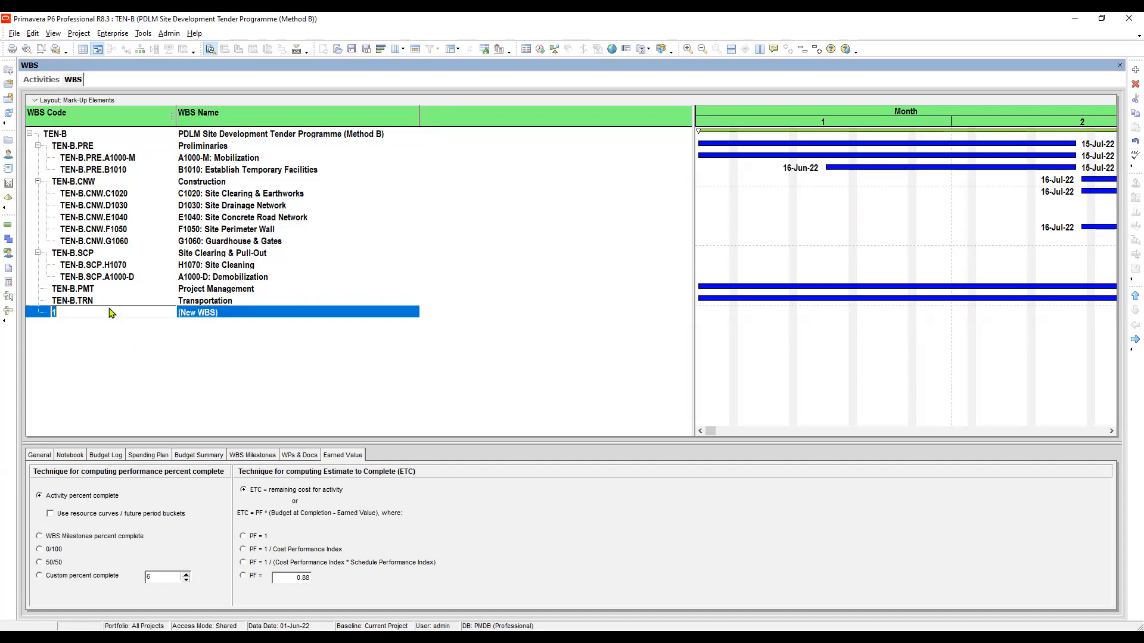
text(MRK)
key(Tab)
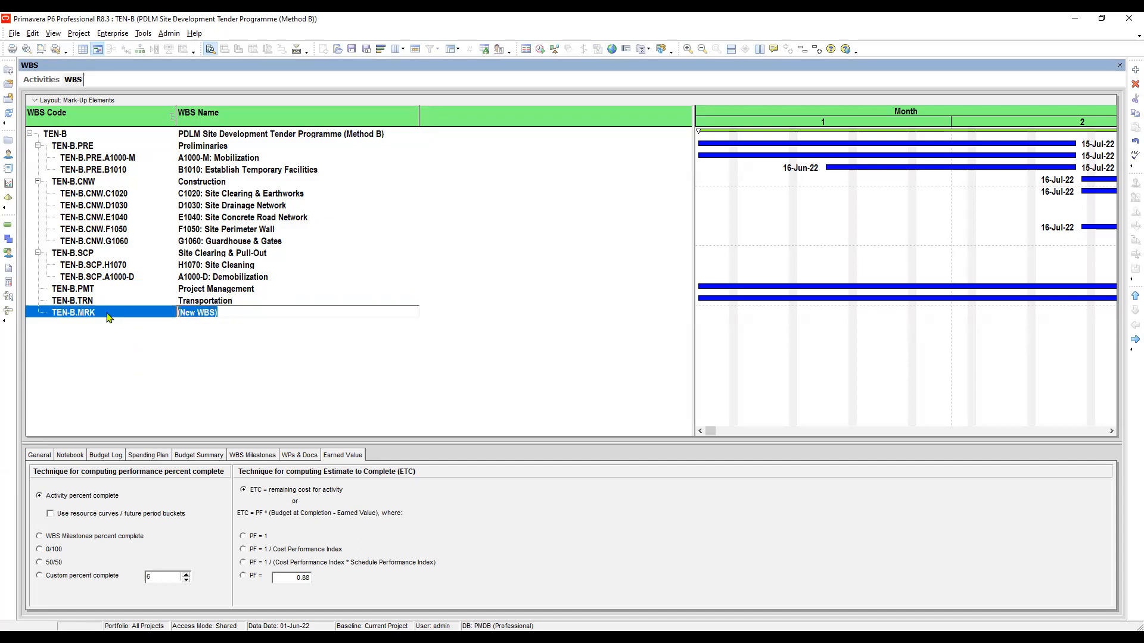
text(MA)
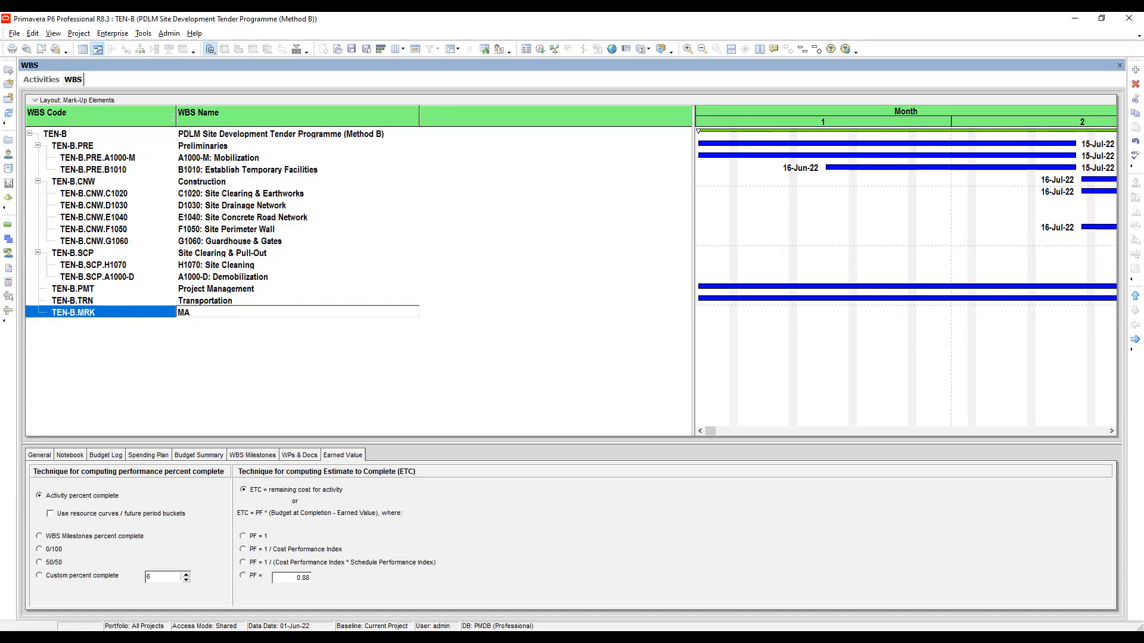
text(ARK)
key(BackSpace)
key(BackSpace)
key(BackSpace)
text(ark-Up)
click(236, 206)
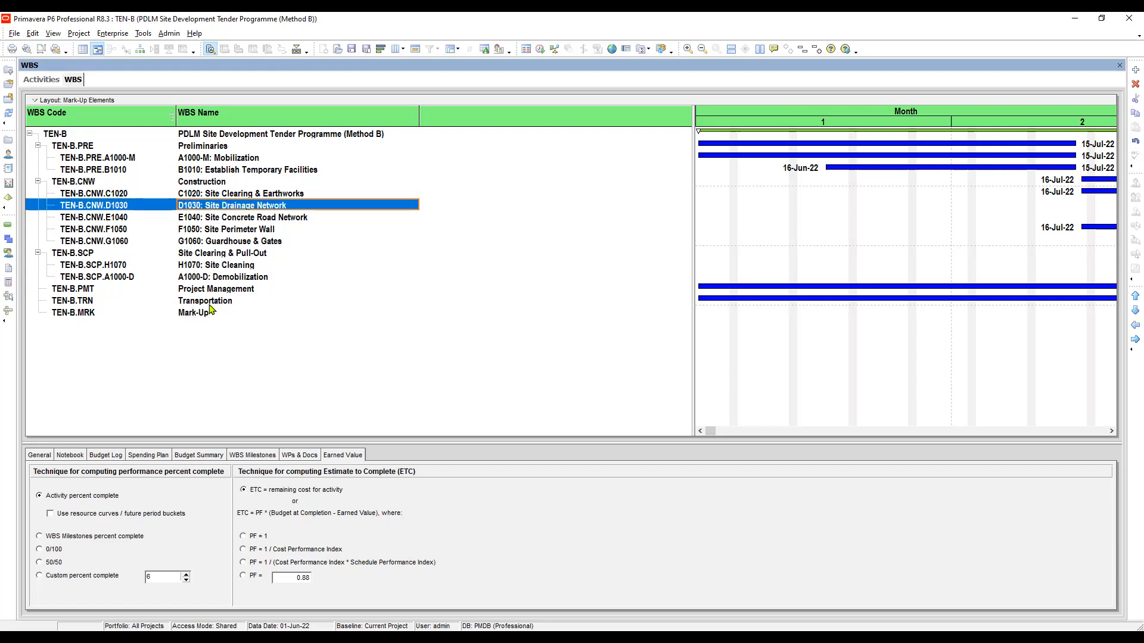
click(204, 313)
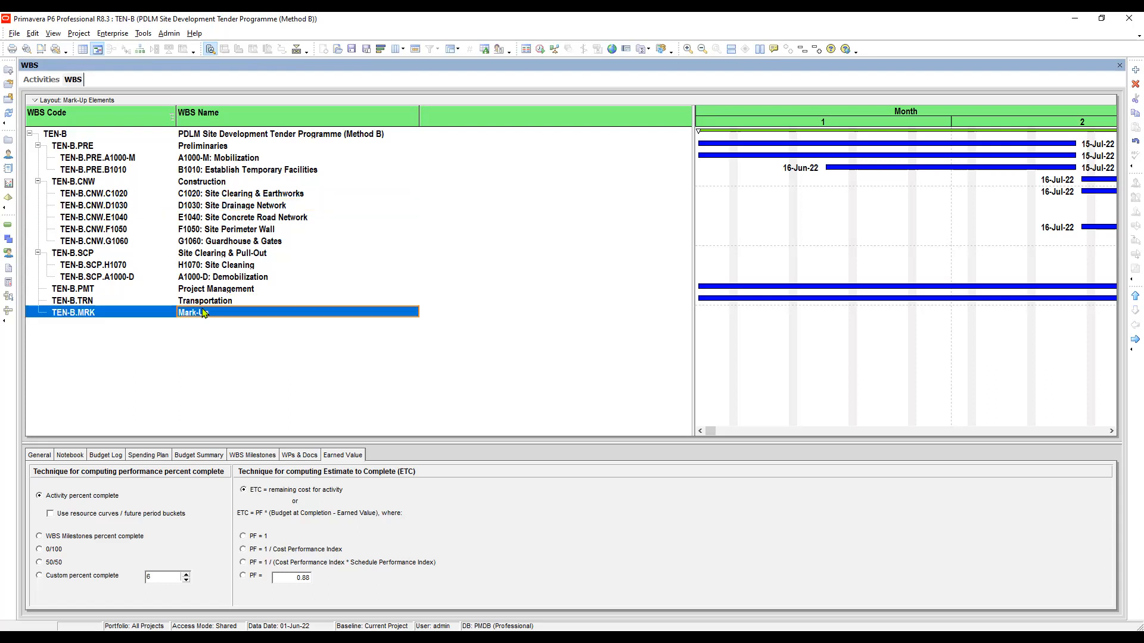
Return to the Activities view and widen the activity table to make room for another column.
click(47, 83)
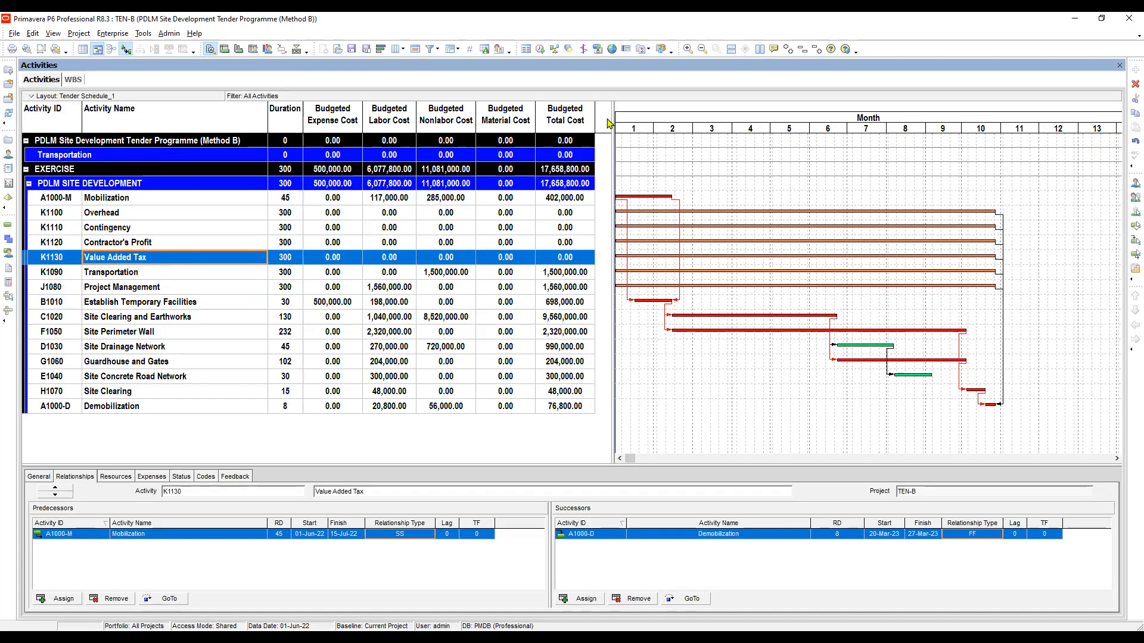
drag(614, 118, 680, 122)
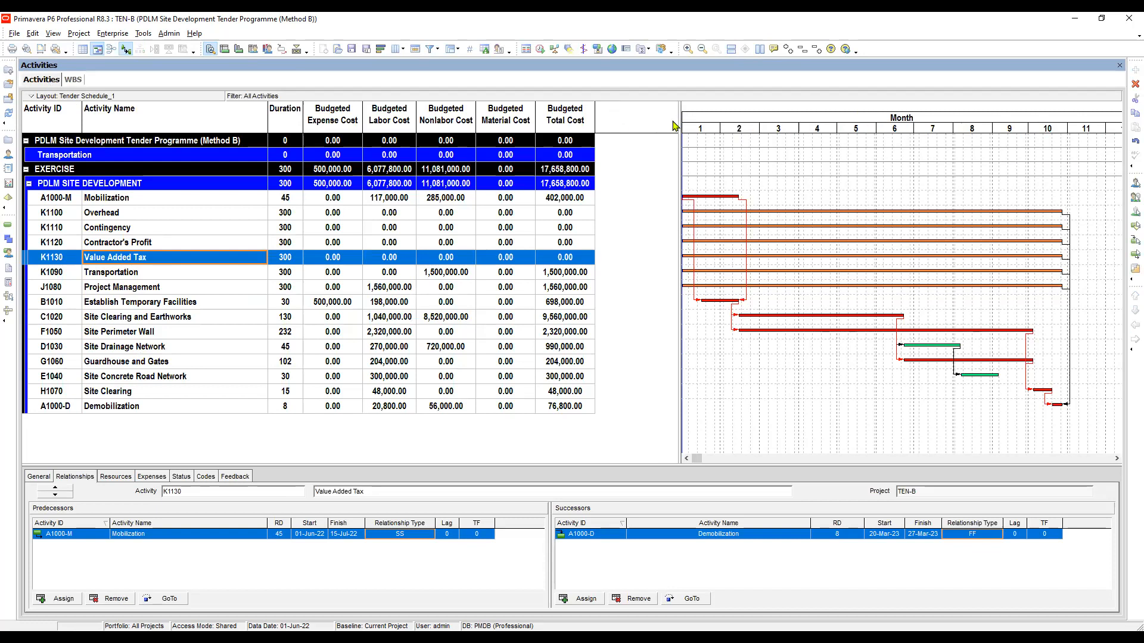
Add the WBS column after Budgeted Total Cost in the activity table and apply the change.
click(402, 49)
click(403, 49)
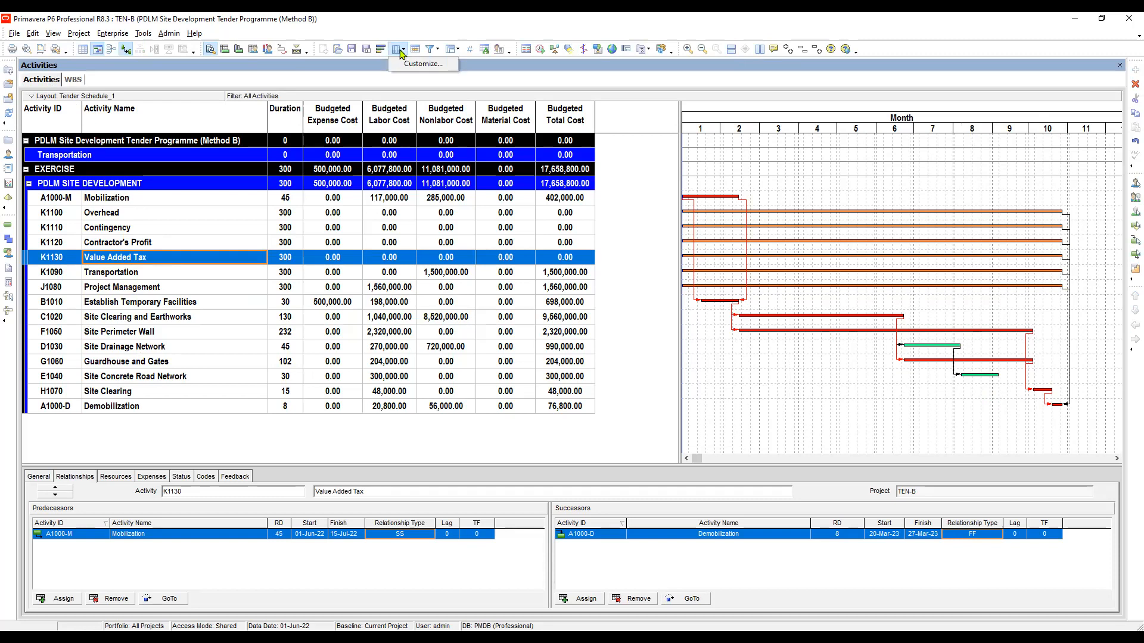
click(401, 50)
click(407, 64)
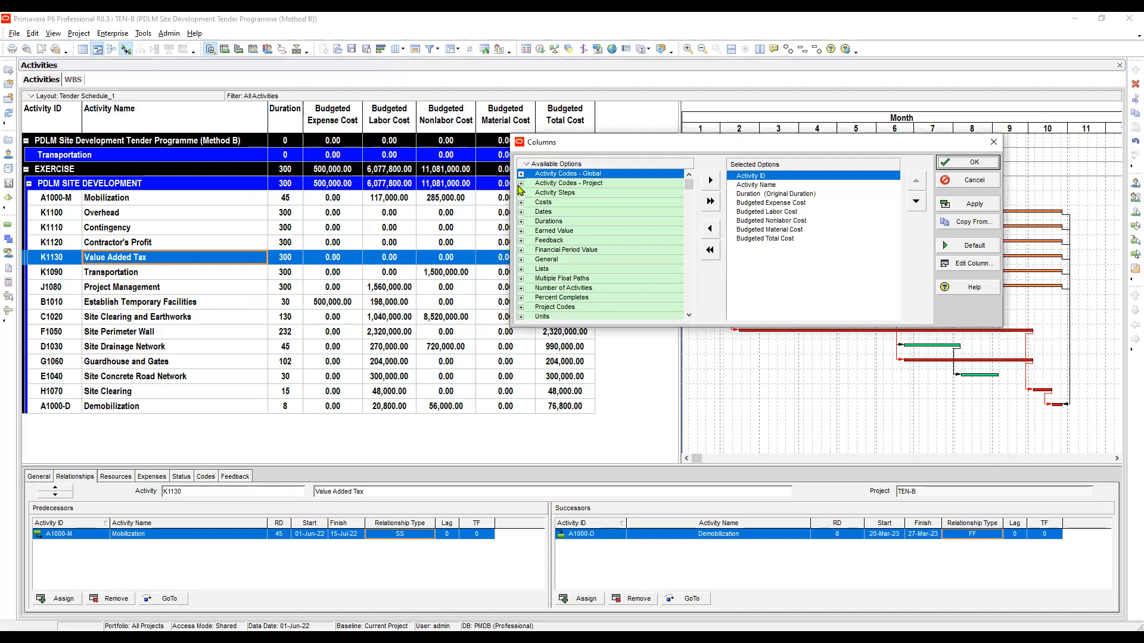
click(521, 260)
click(554, 237)
scroll(554, 238, down, 3)
click(551, 281)
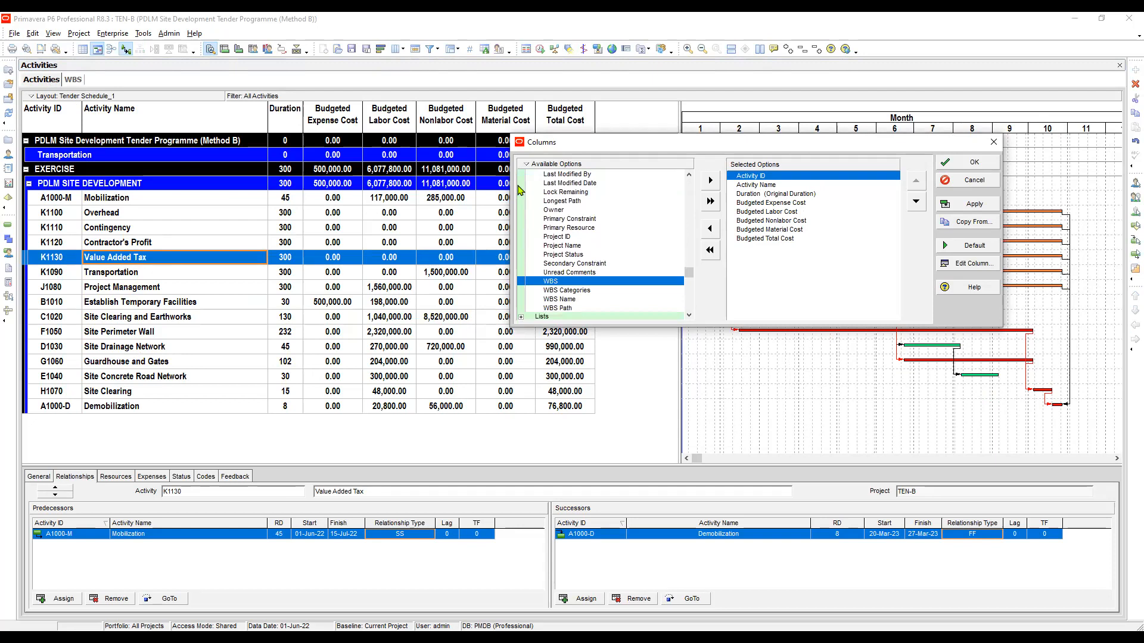
click(765, 238)
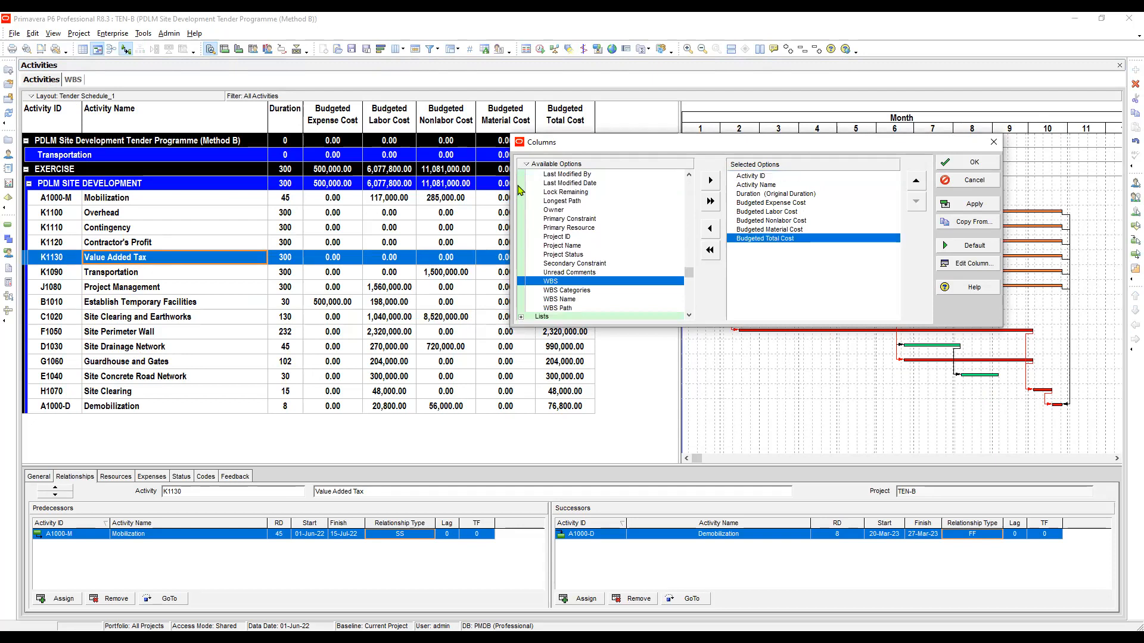
click(712, 182)
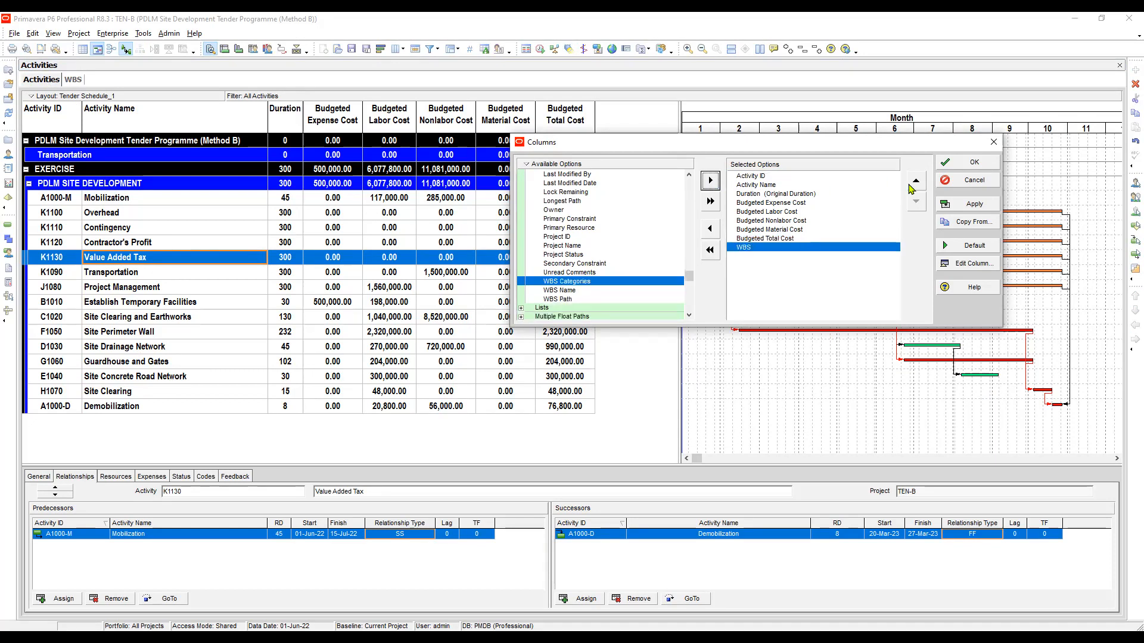
click(975, 206)
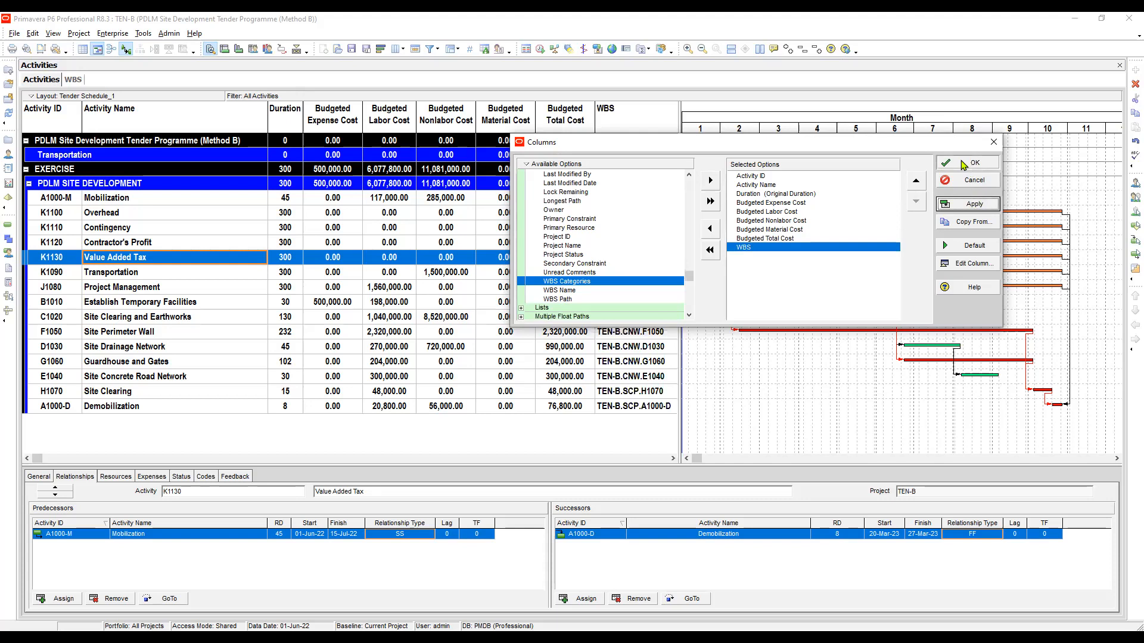
click(969, 166)
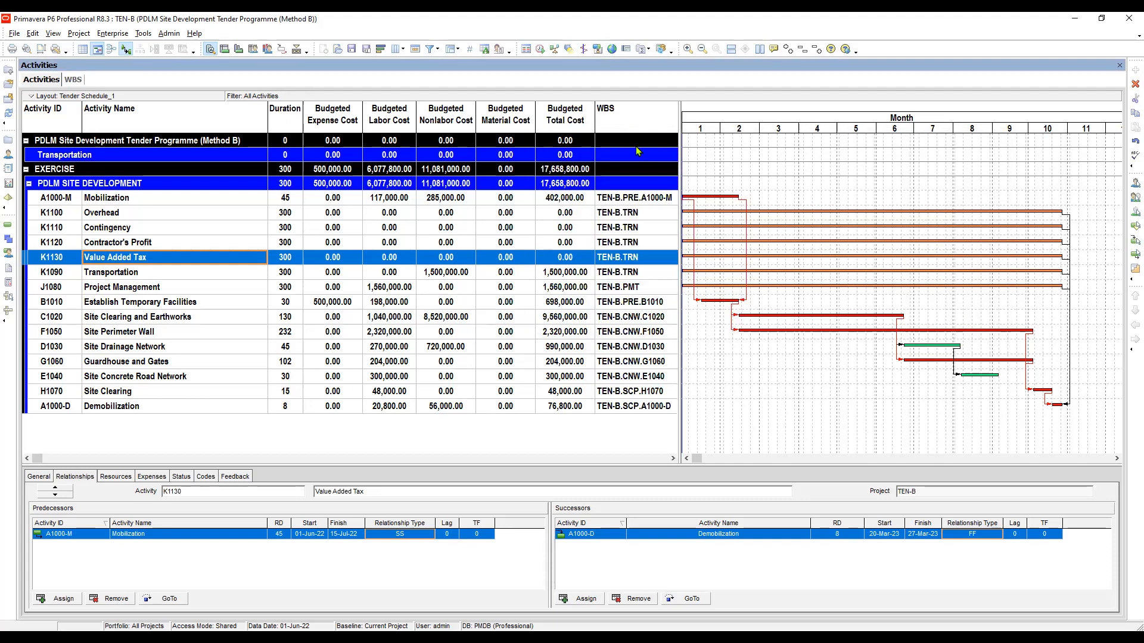
Reopen the Tender Schedule_1 layout without saving the layout changes, and widen the activity table to show the Activity Type column.
click(175, 214)
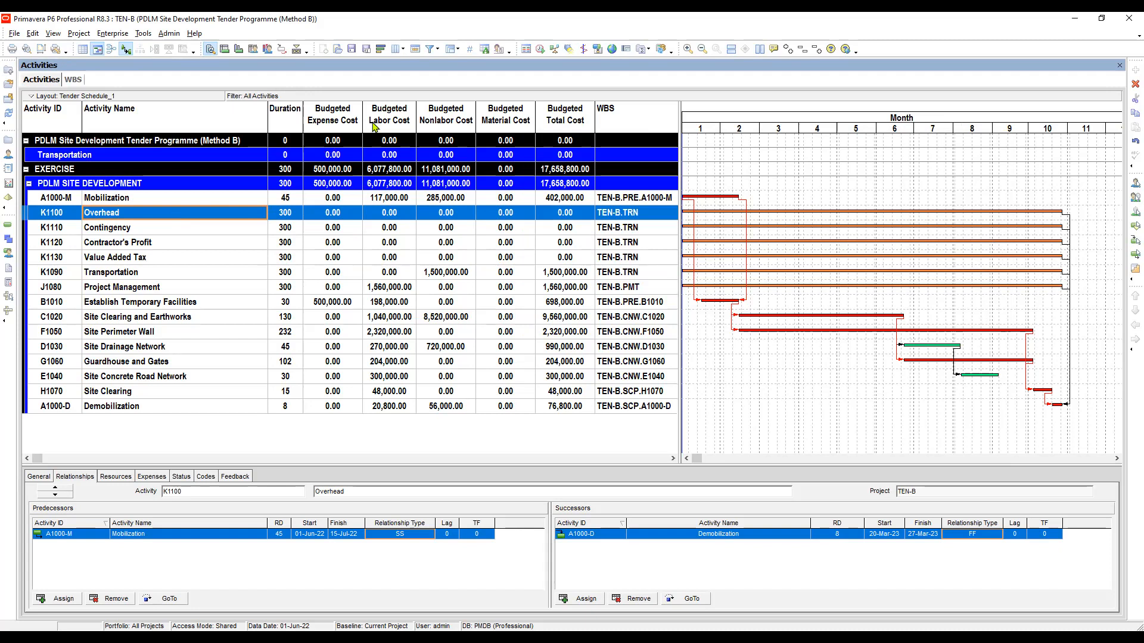
click(339, 52)
key(Tab)
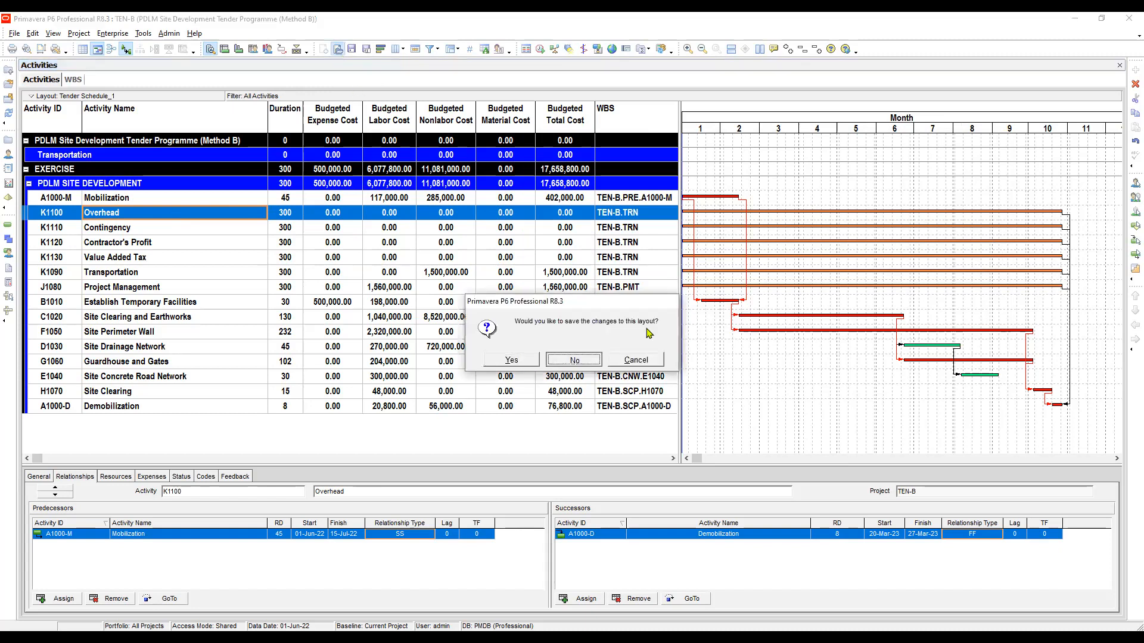
key(Return)
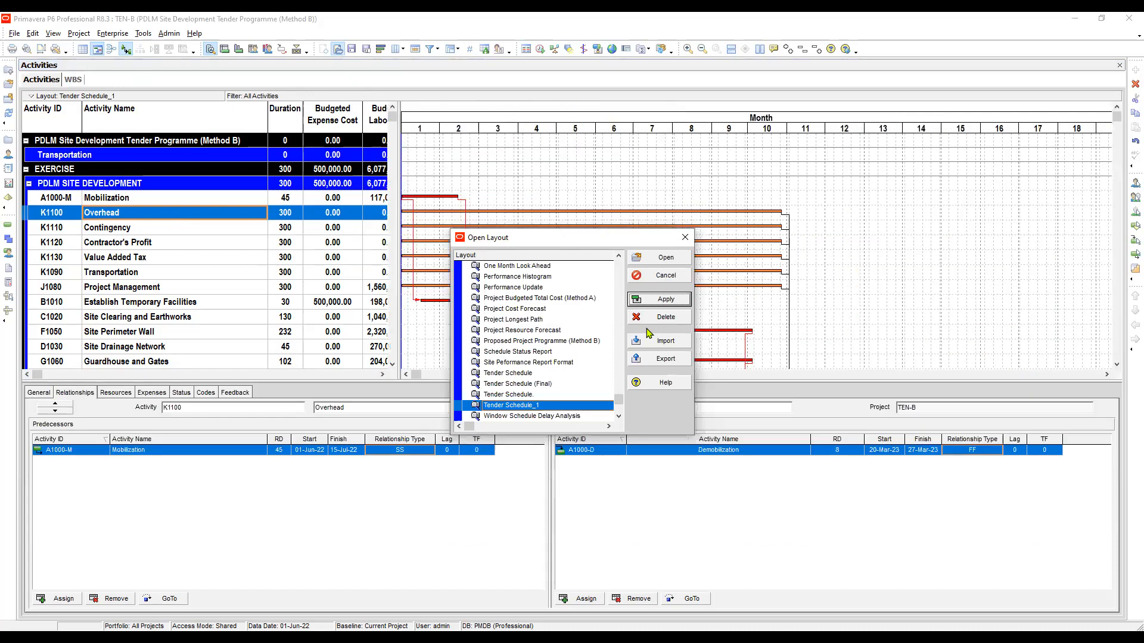
click(665, 257)
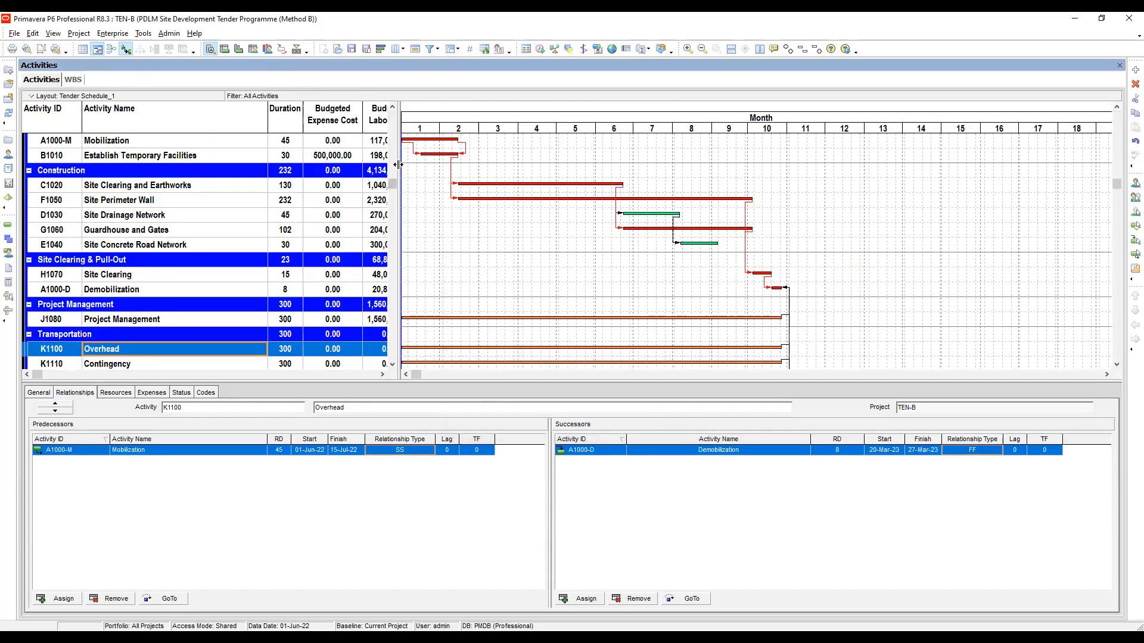
drag(396, 169, 685, 179)
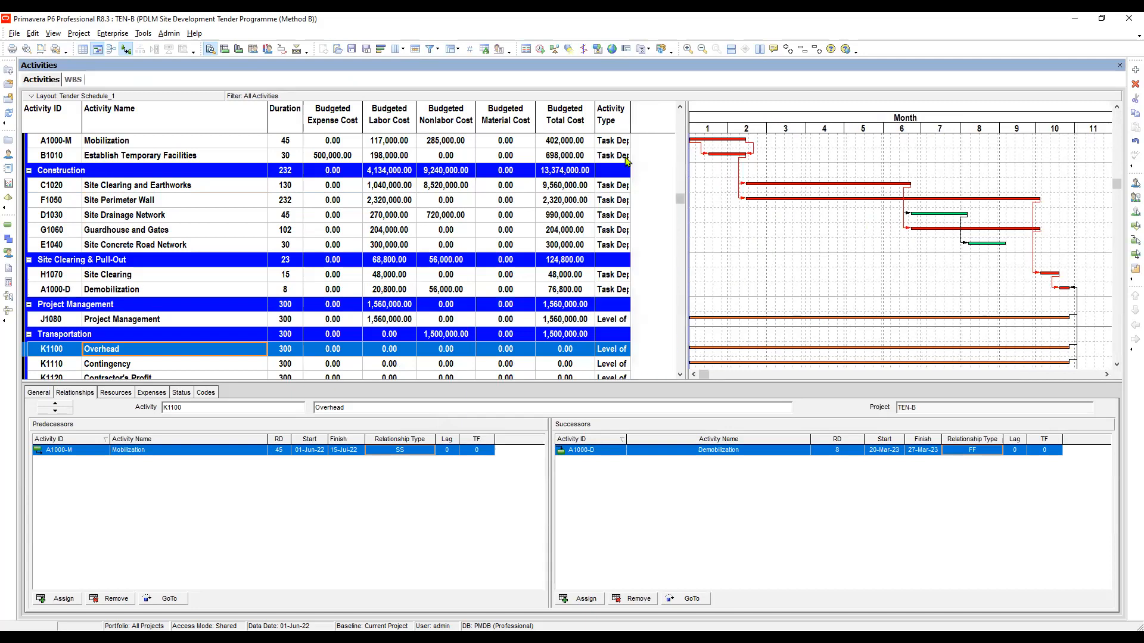
Replace the Activity Type column with the WBS column after Budgeted Total Cost in the activity table.
click(403, 49)
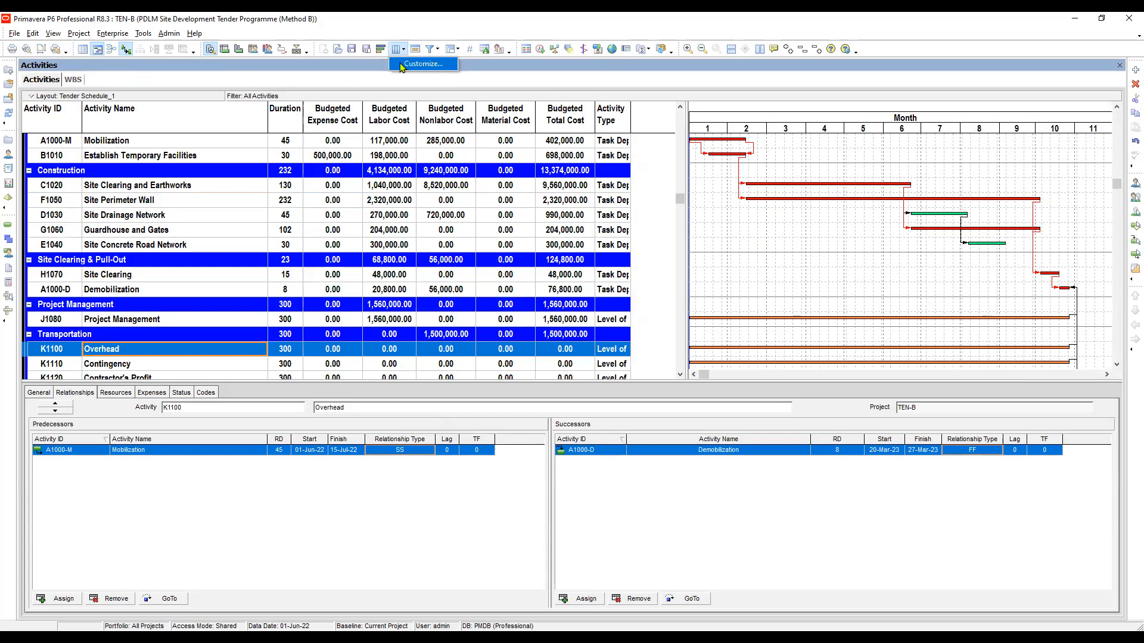
click(403, 67)
click(752, 247)
click(709, 229)
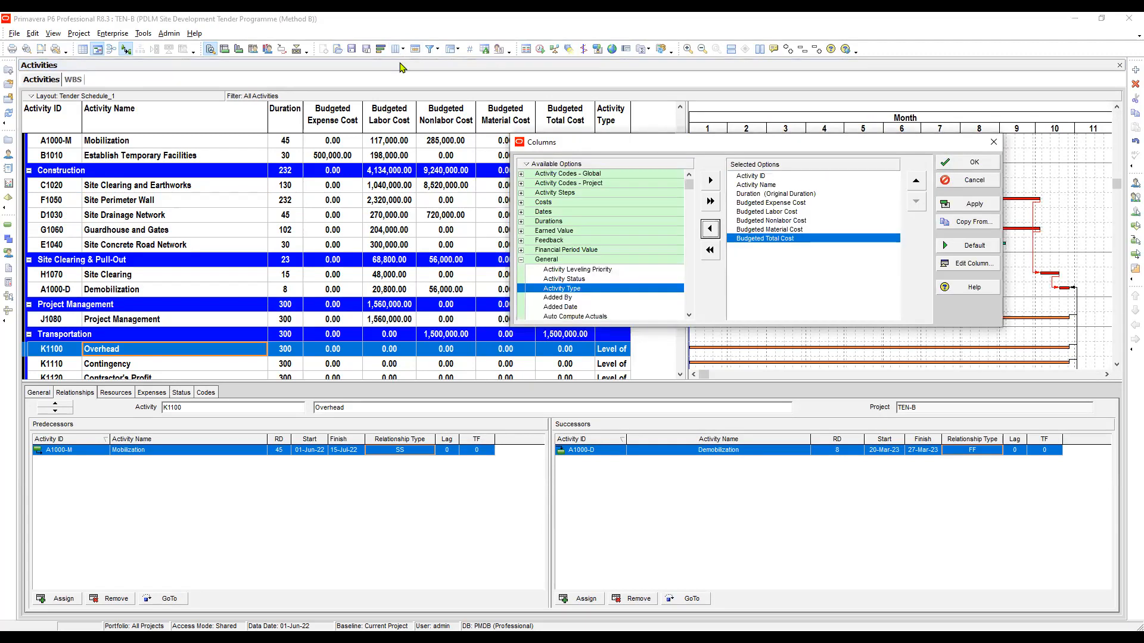
click(572, 278)
scroll(572, 279, down, 6)
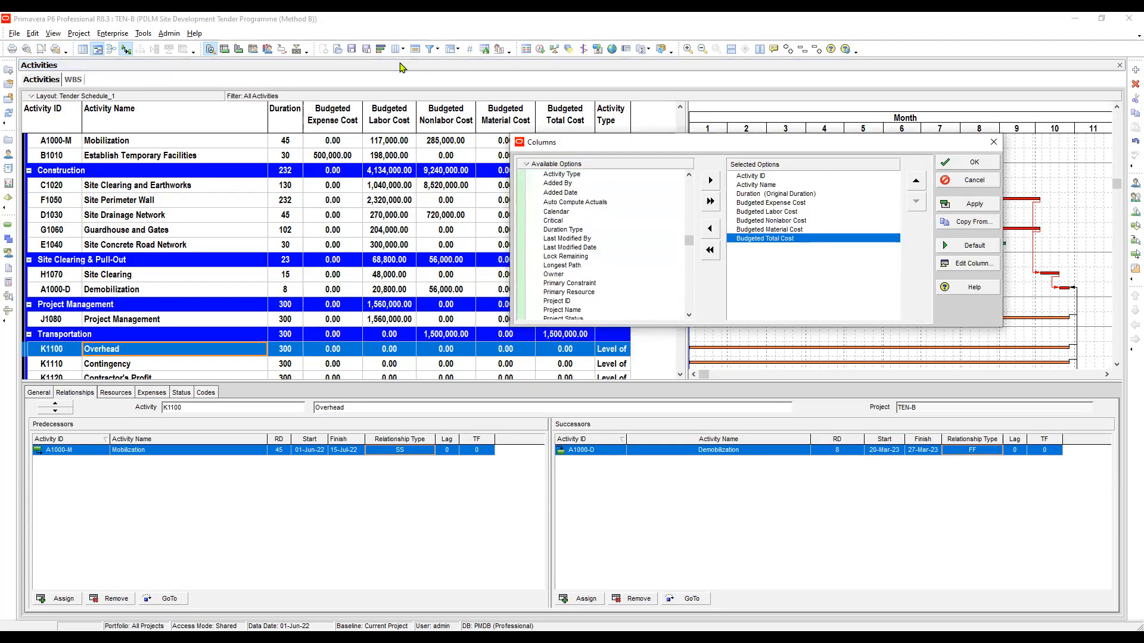
click(552, 299)
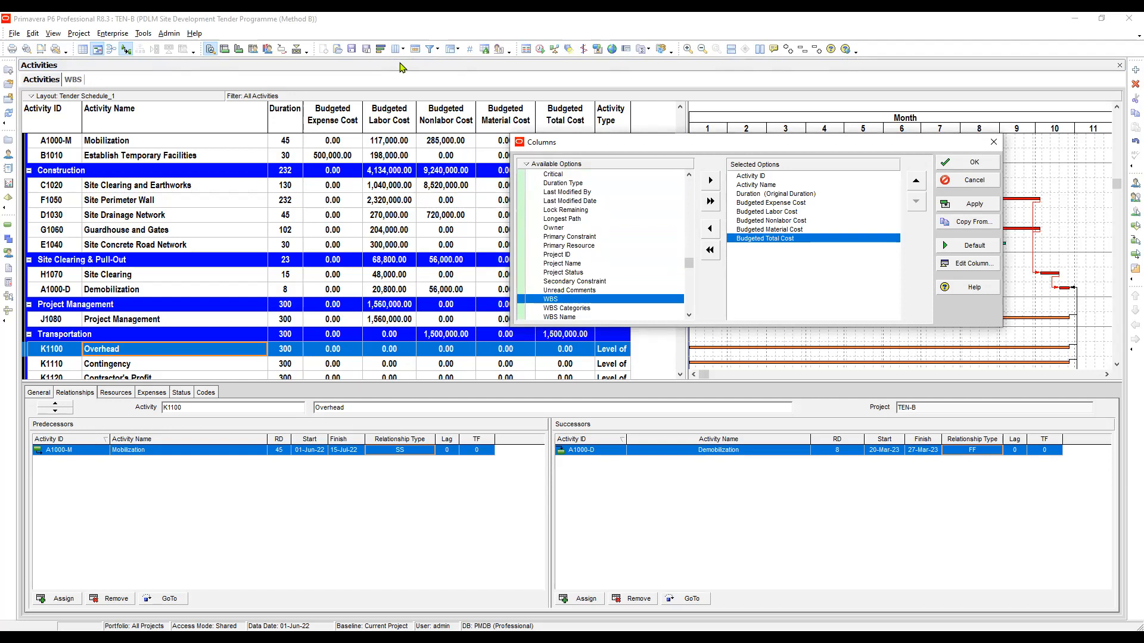
click(710, 180)
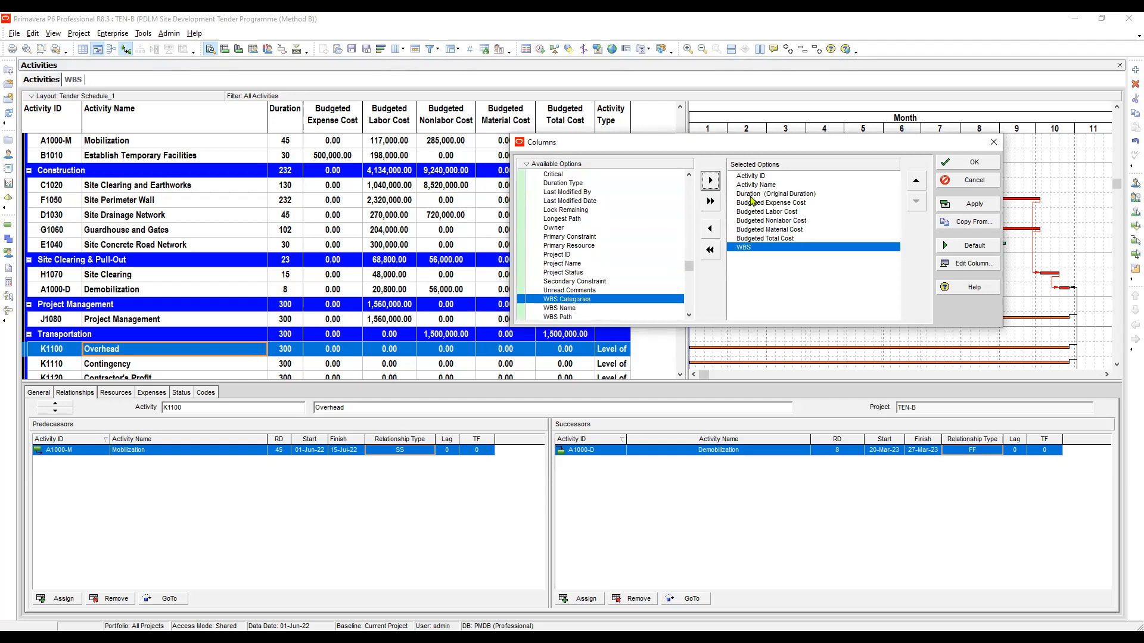
click(975, 204)
click(962, 166)
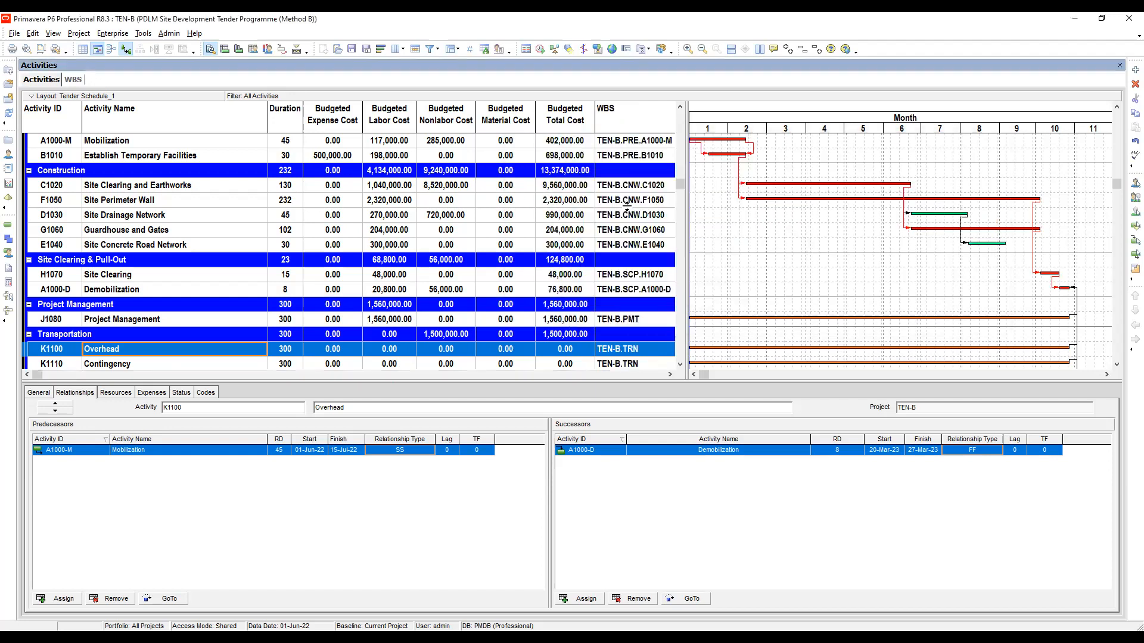
Assign the Overhead activity (K1100) to the Mark-Up WBS element, TEN-B.MRK.
scroll(625, 209, down, 2)
click(626, 206)
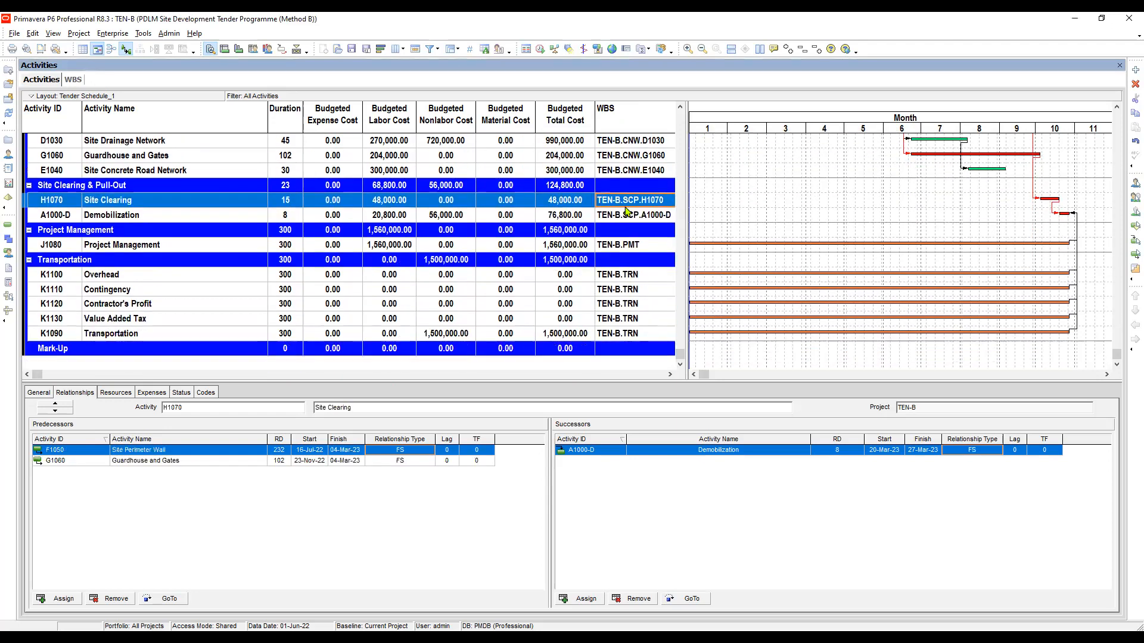
click(117, 276)
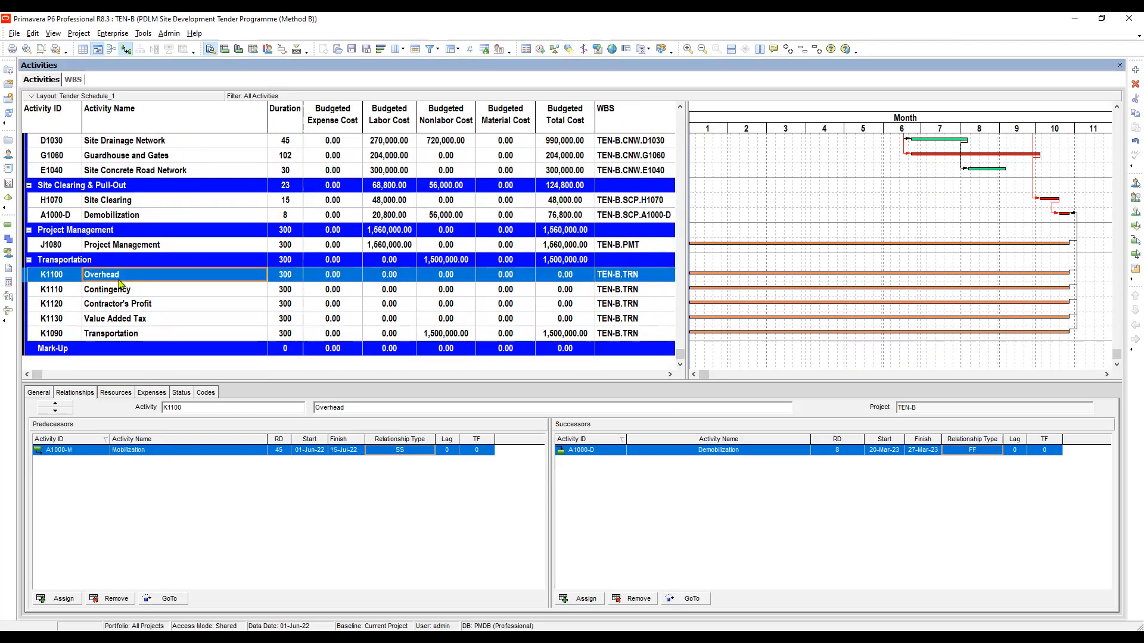
click(60, 259)
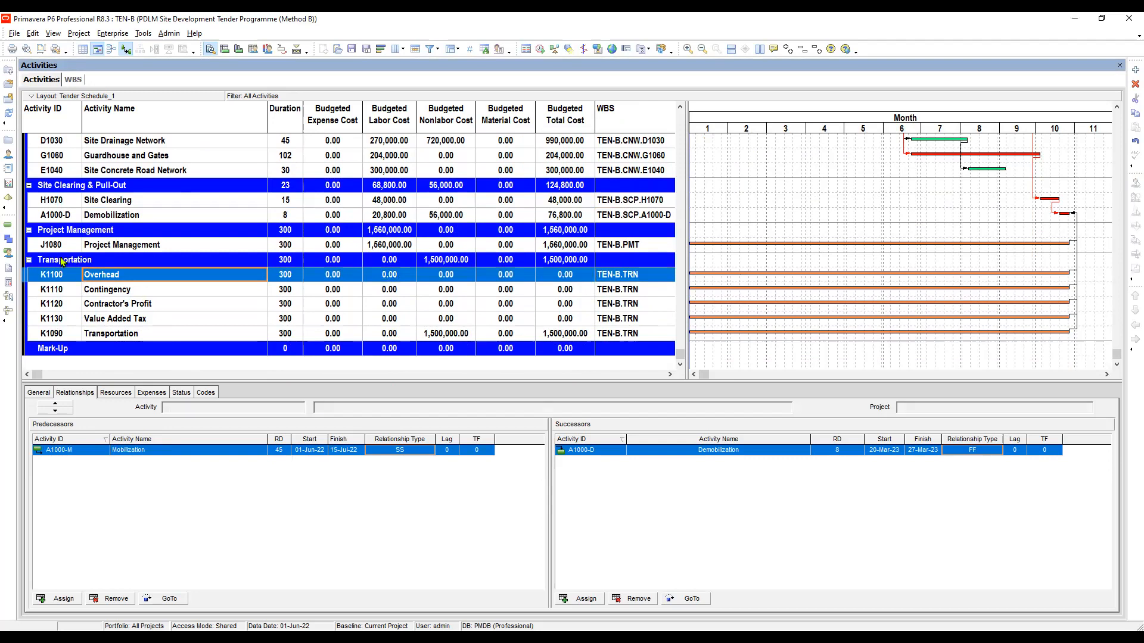
click(102, 277)
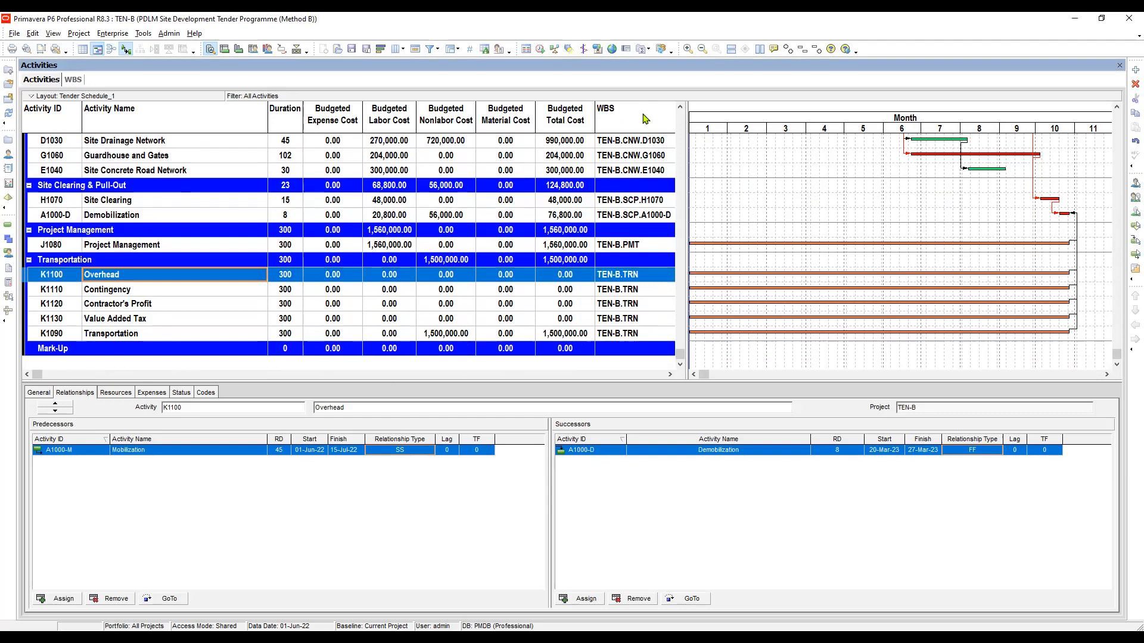
click(649, 274)
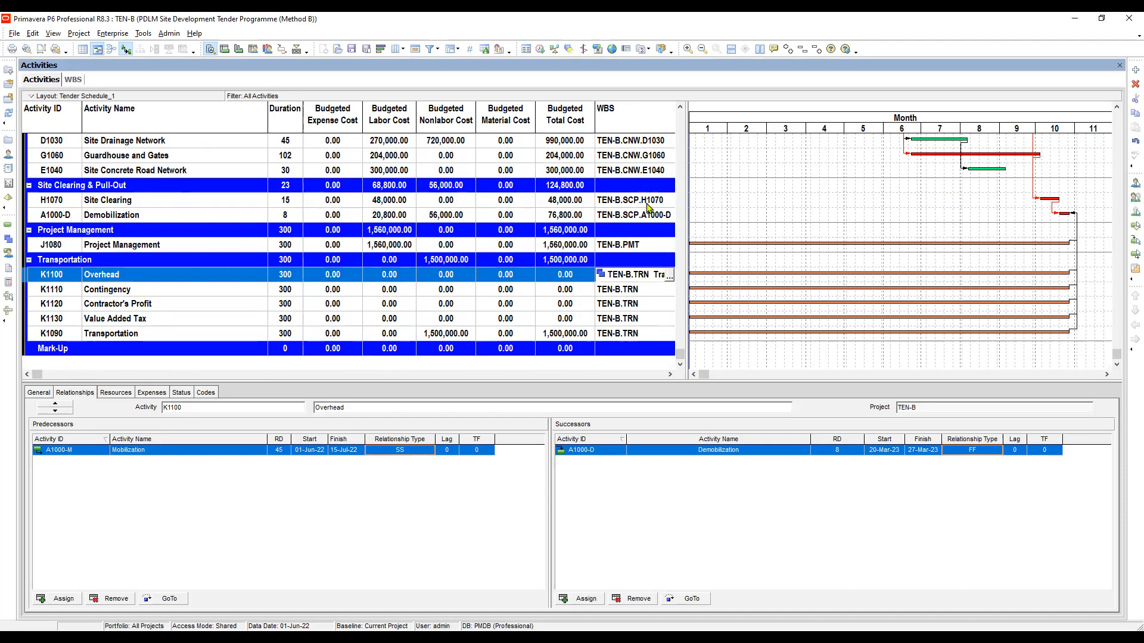
key(End)
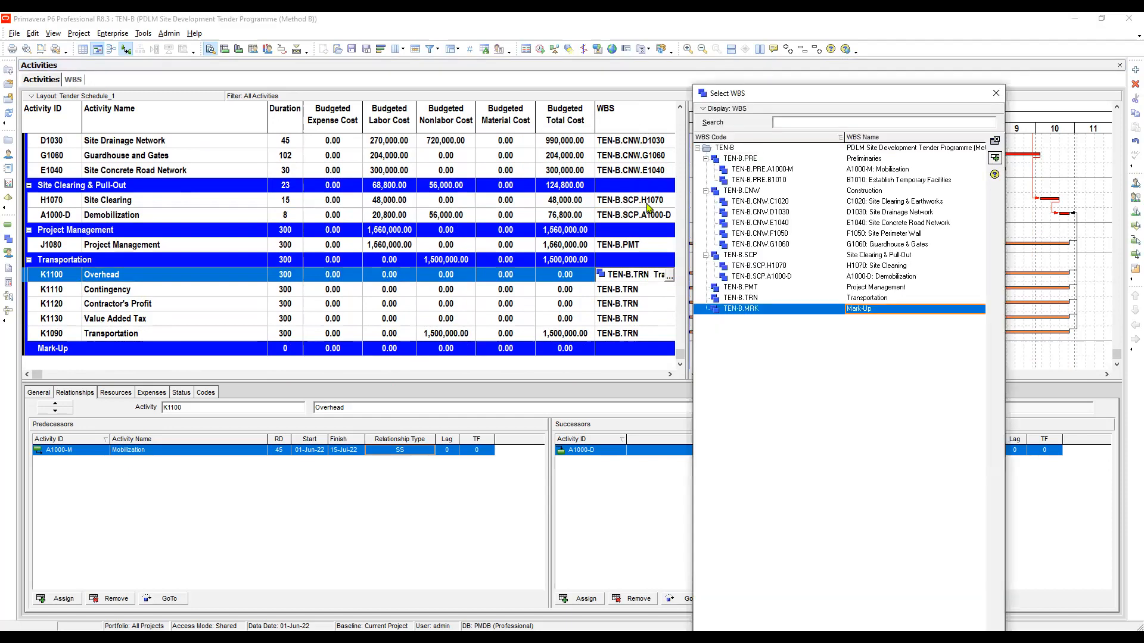
key(Return)
key(Up)
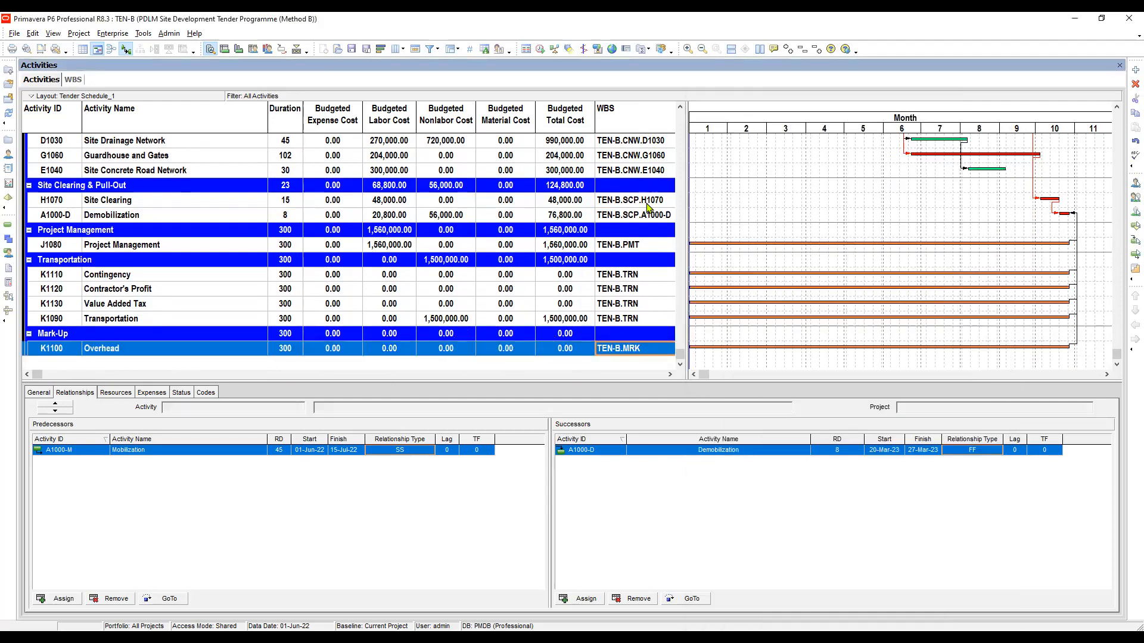
key(Down)
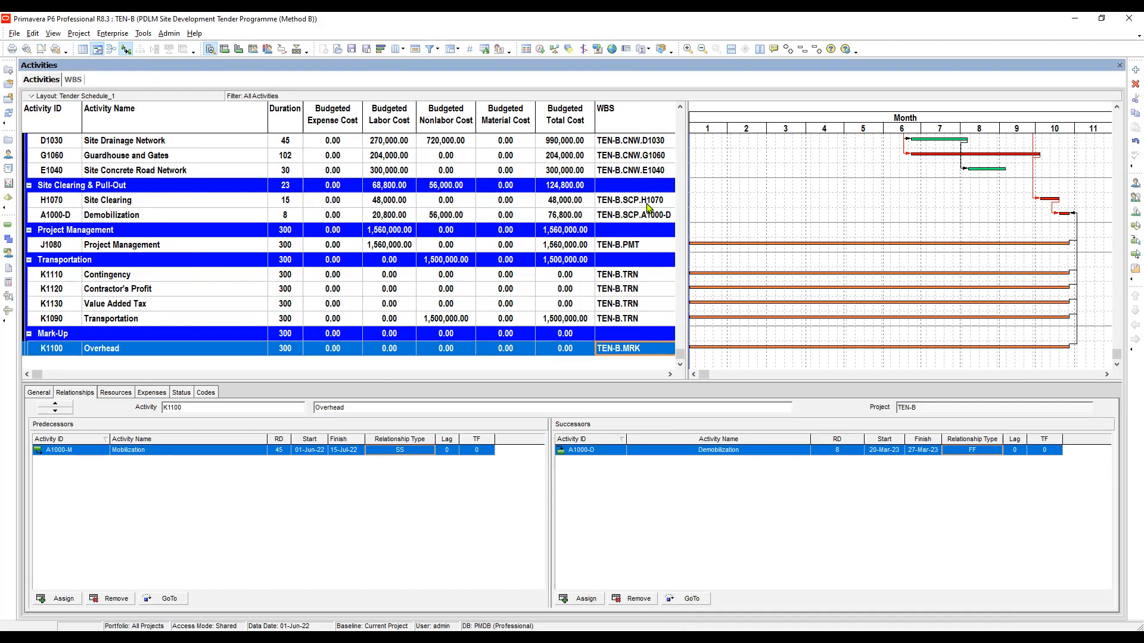
key(Up)
key(Up)
key(Up)
key(Up)
key(Up)
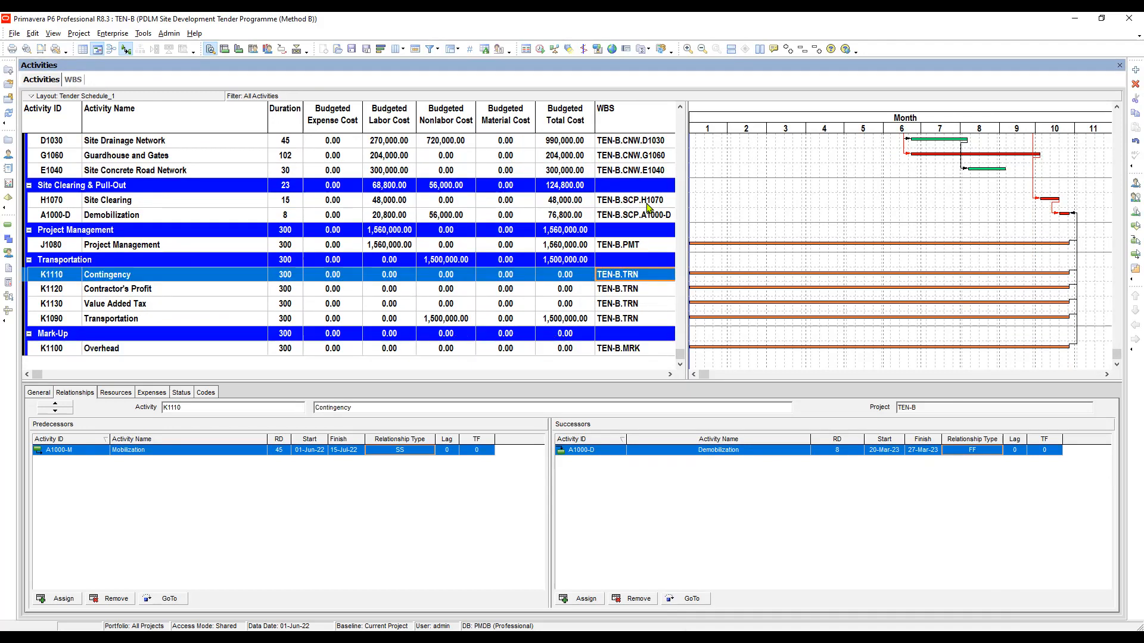
key(Down)
key(Down)
key(Down)
key(Down)
key(Down)
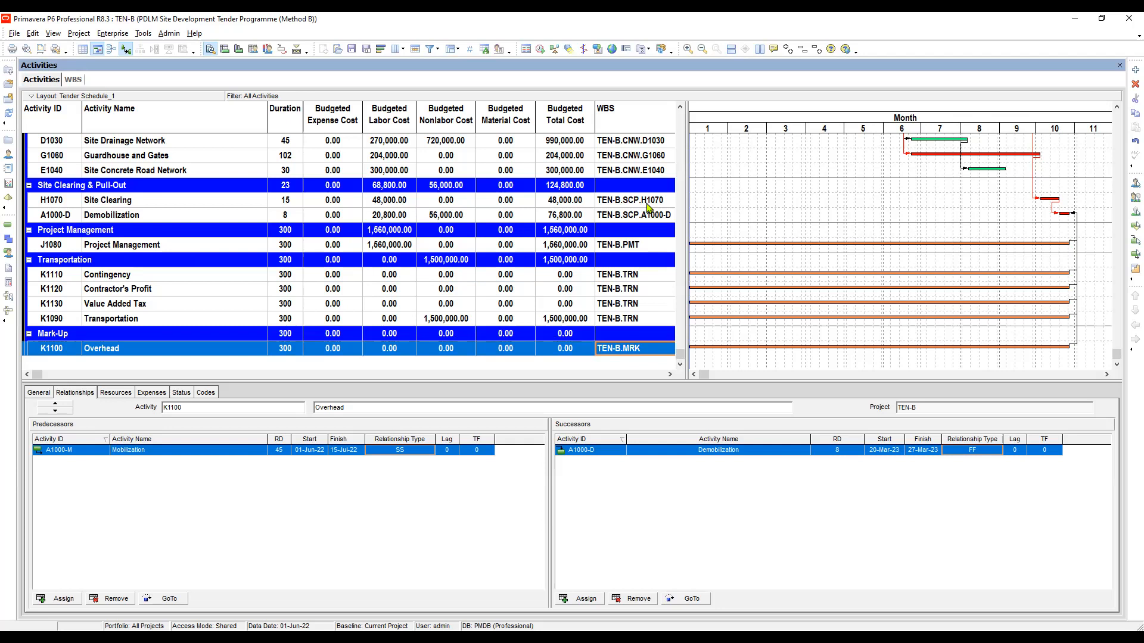
Fill Overhead's TEN-B.MRK WBS assignment down to the Contingency, Contractor's Profit and Value Added Tax activities.
ctrl+click(638, 274)
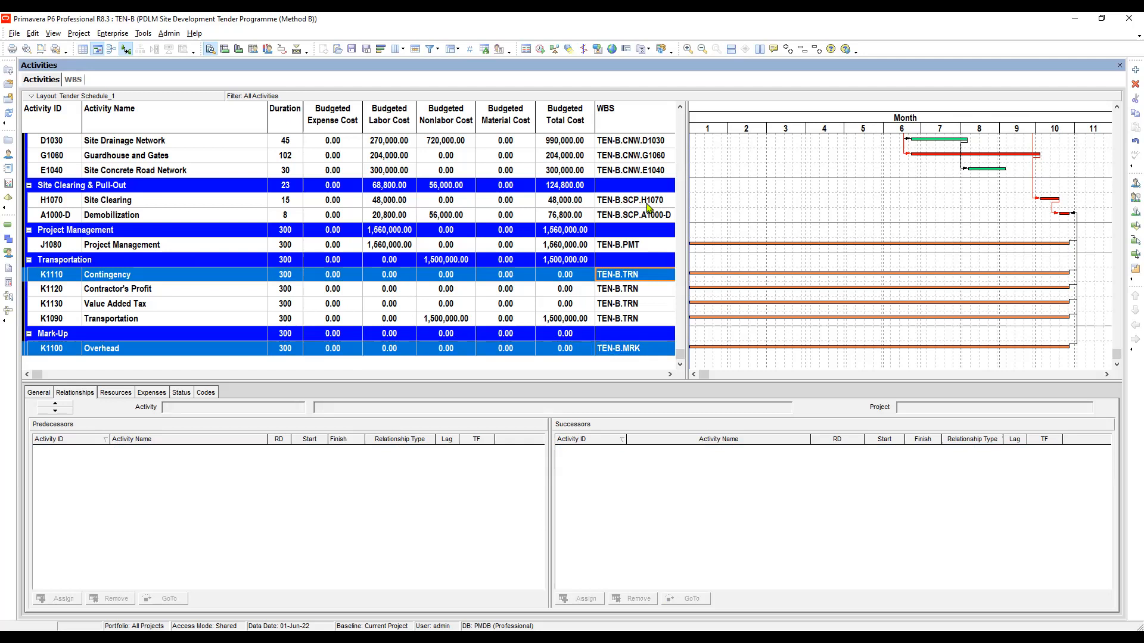
key(ctrl)
ctrl+click(620, 289)
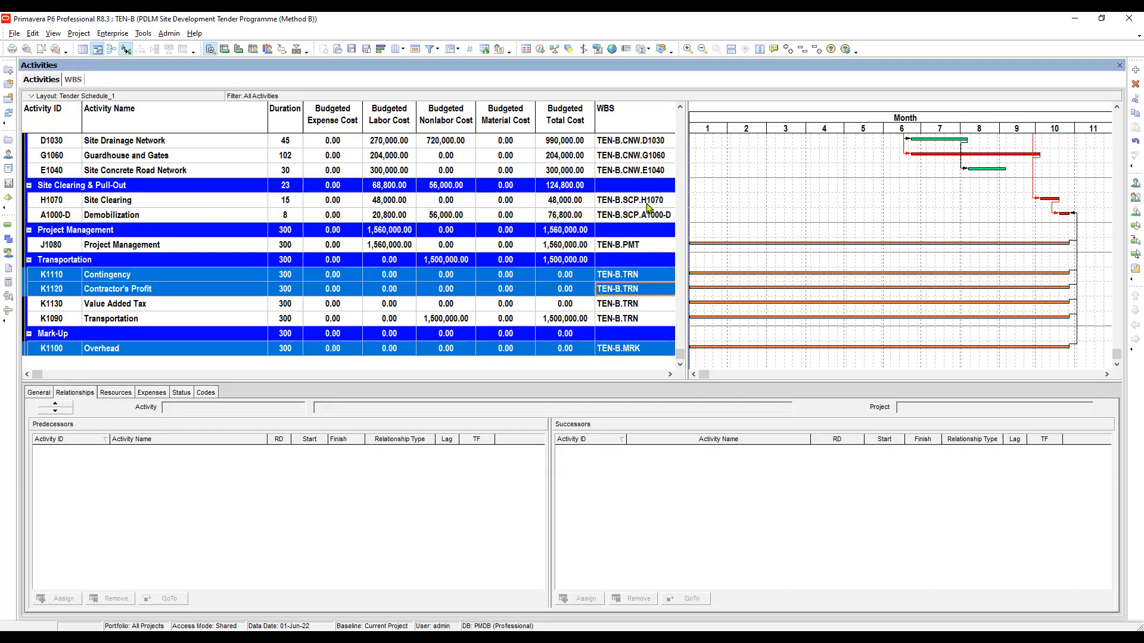
ctrl+click(620, 304)
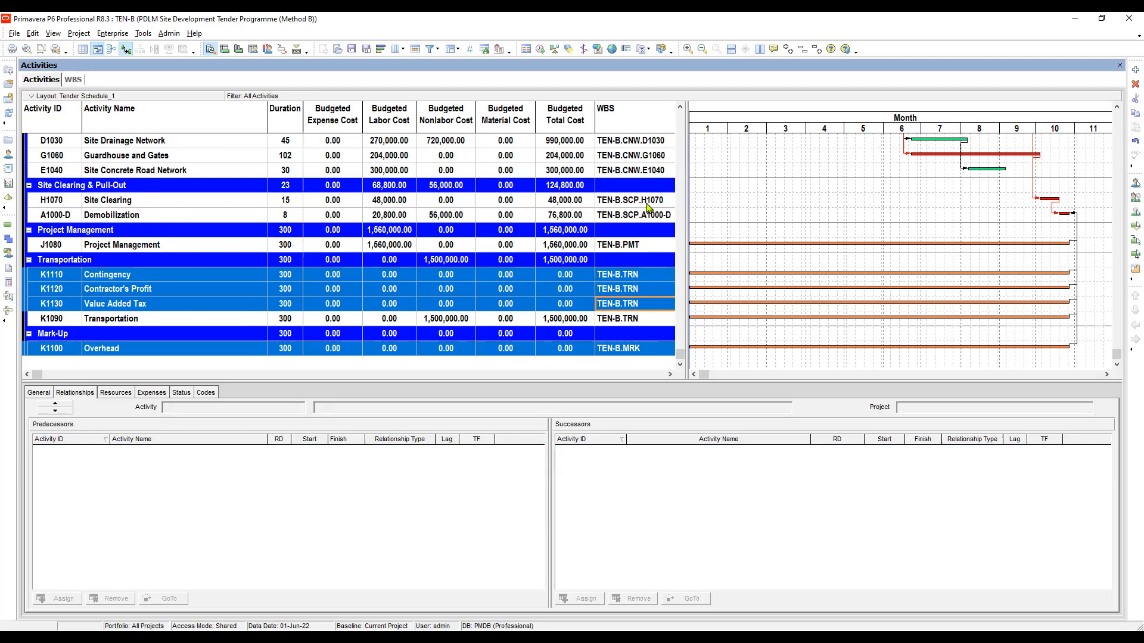
right_click(629, 270)
click(665, 334)
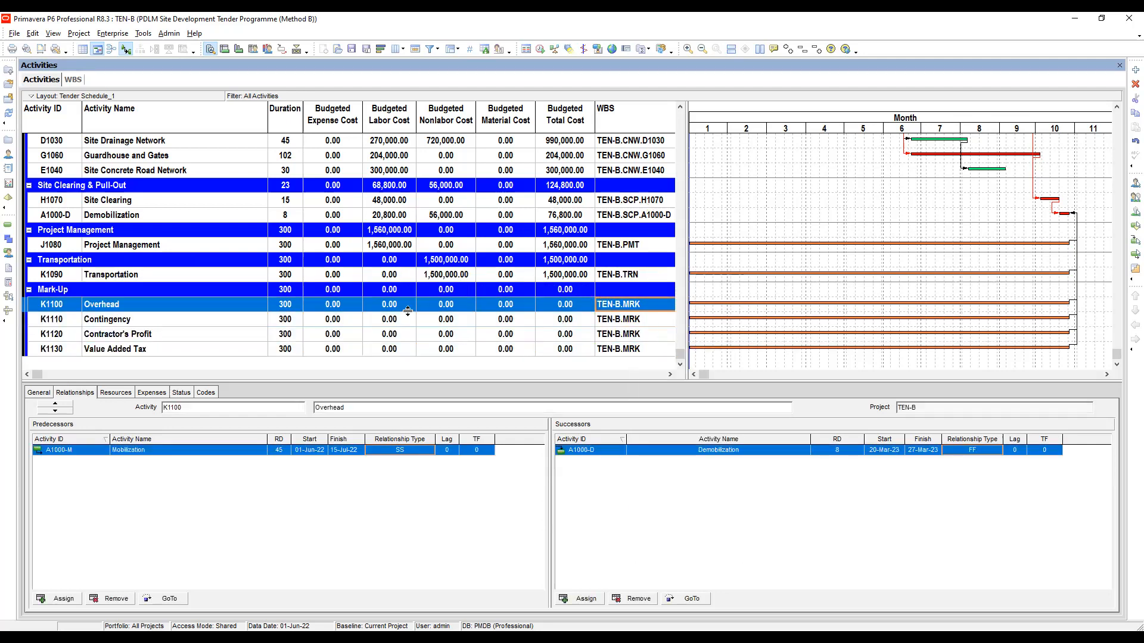
click(52, 290)
click(114, 306)
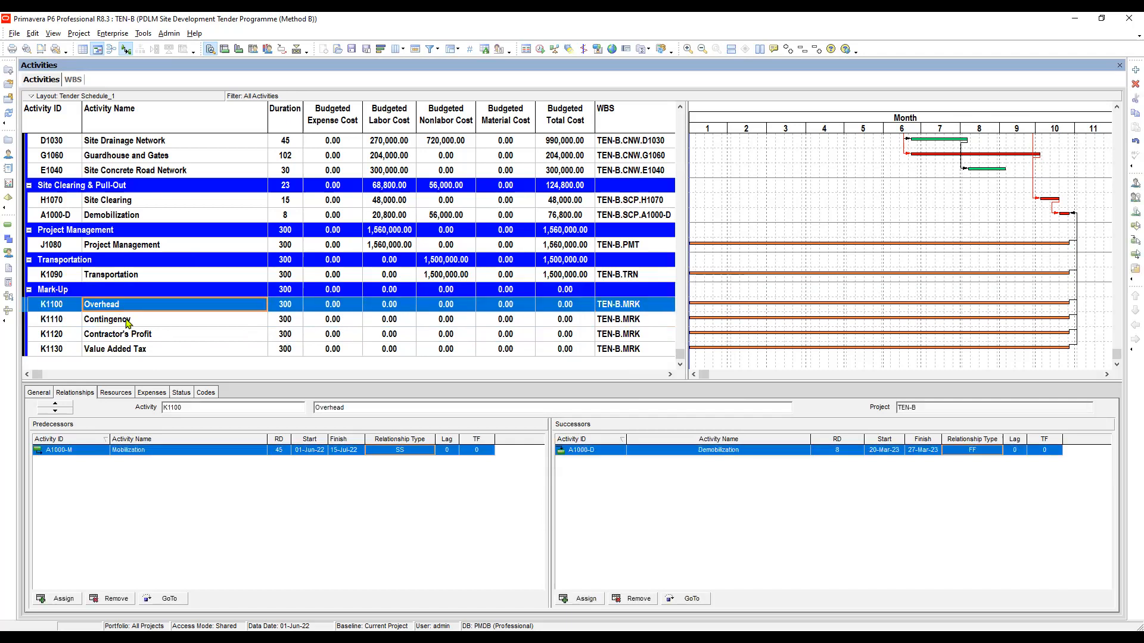
click(127, 322)
click(157, 334)
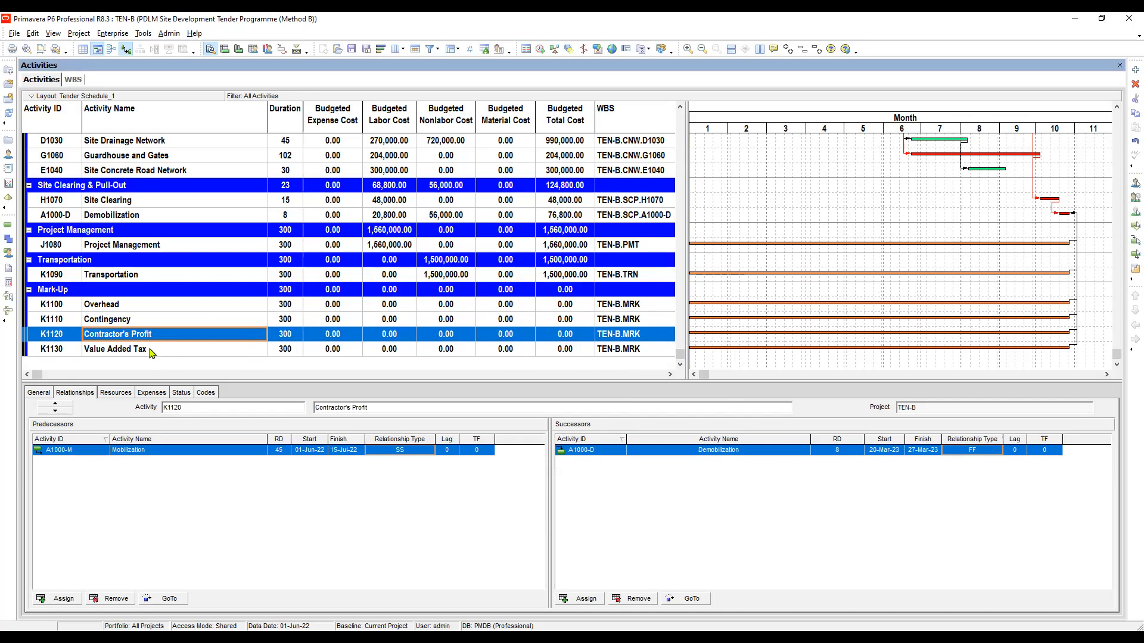
click(147, 351)
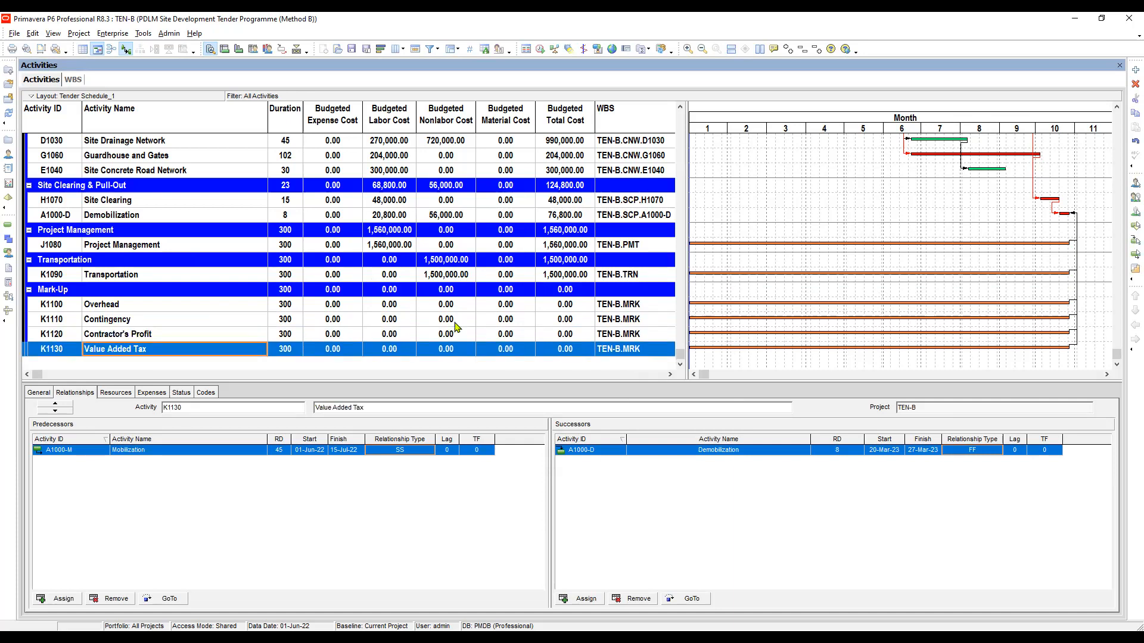
Remove the WBS column from the activity table and narrow the table to end after Budgeted Total Cost.
click(396, 49)
click(398, 64)
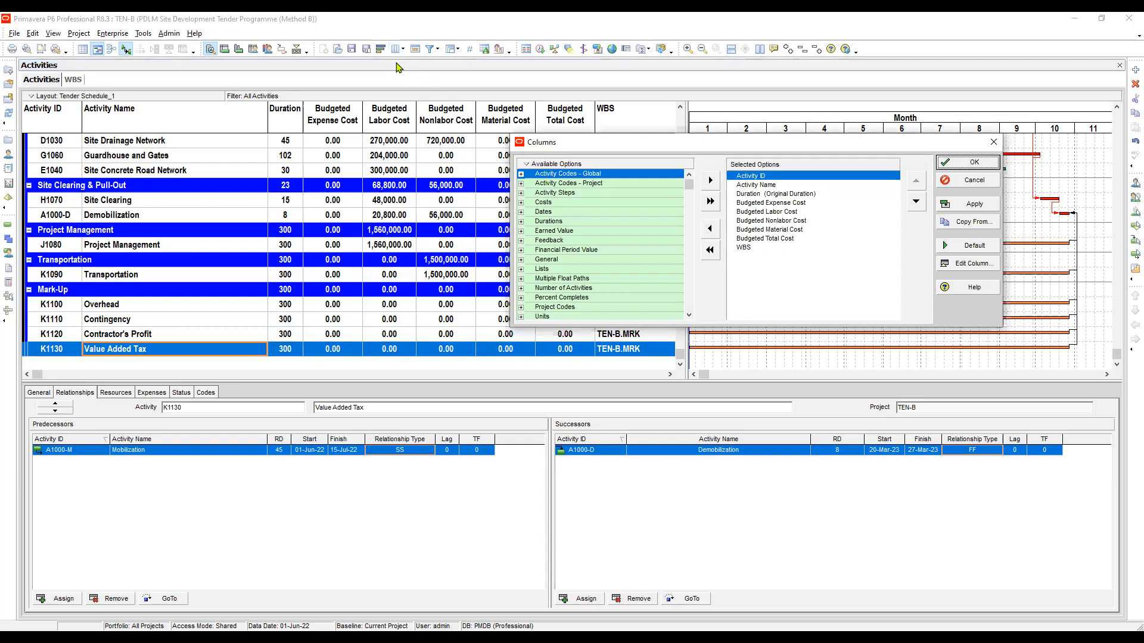
click(710, 229)
click(971, 204)
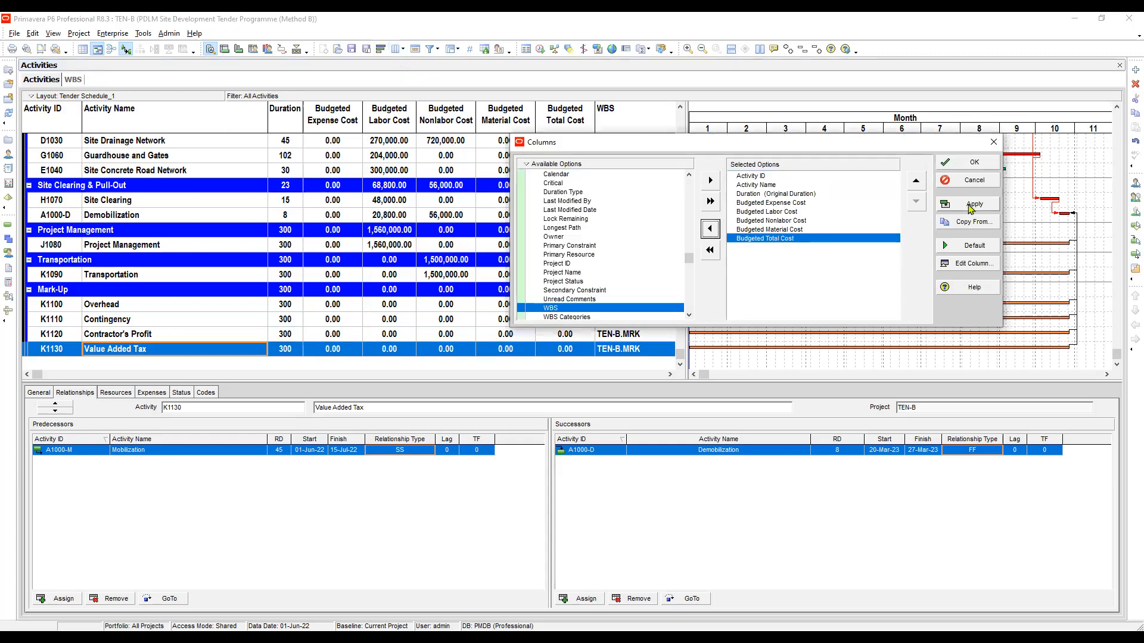
click(967, 165)
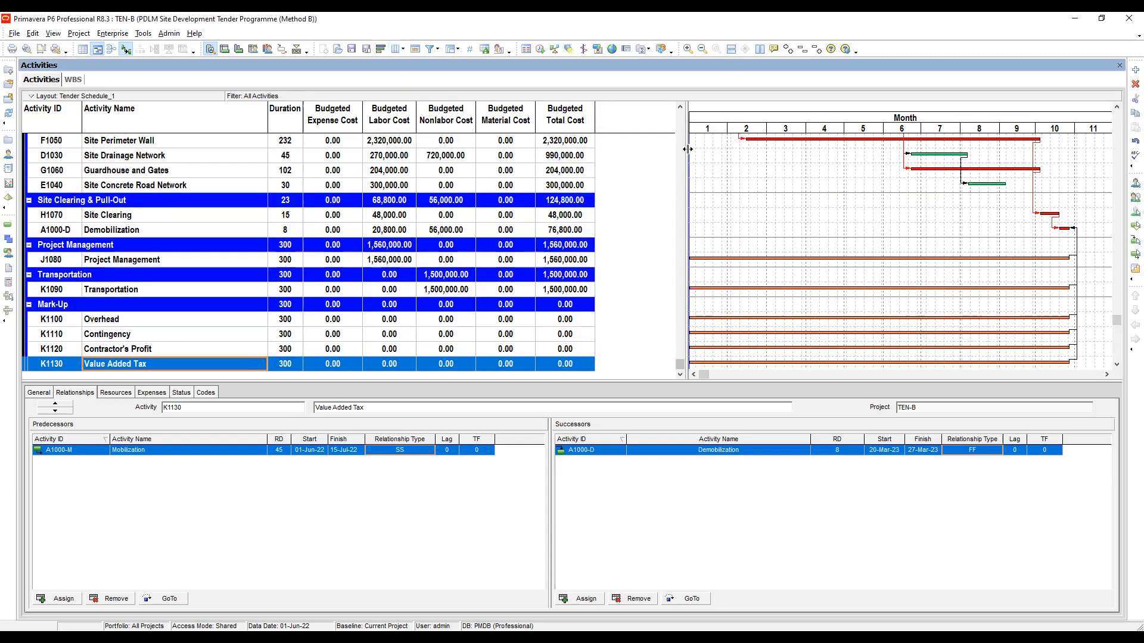
drag(616, 153, 616, 154)
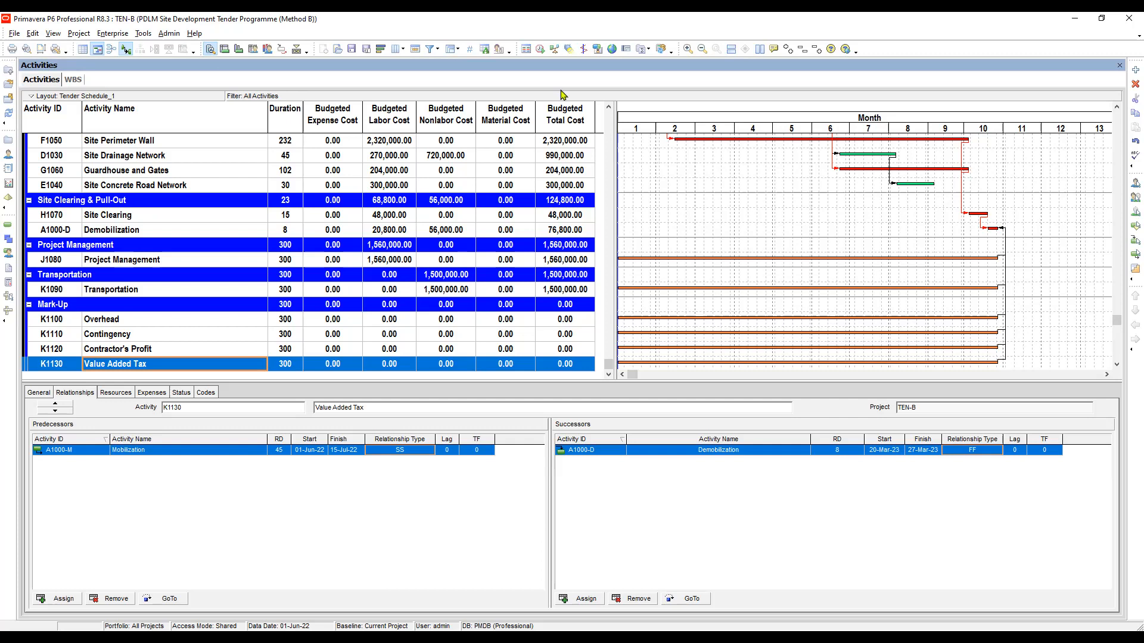
Open the enterprise Resources view and add a new resource under the Mark-Up resource (MRK.).
click(111, 34)
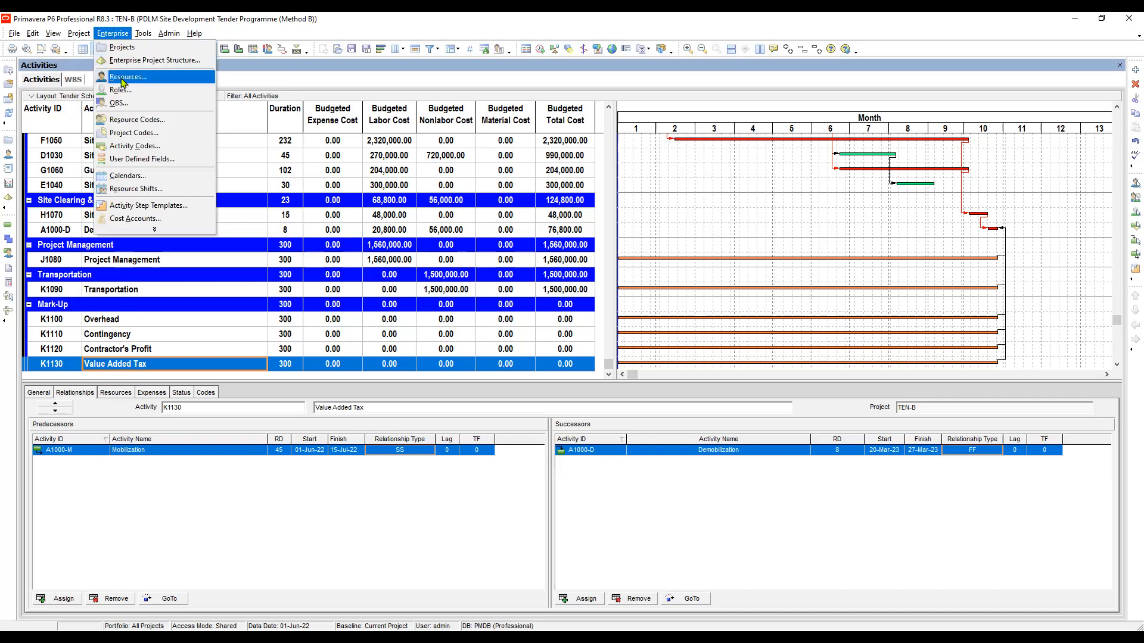
click(125, 78)
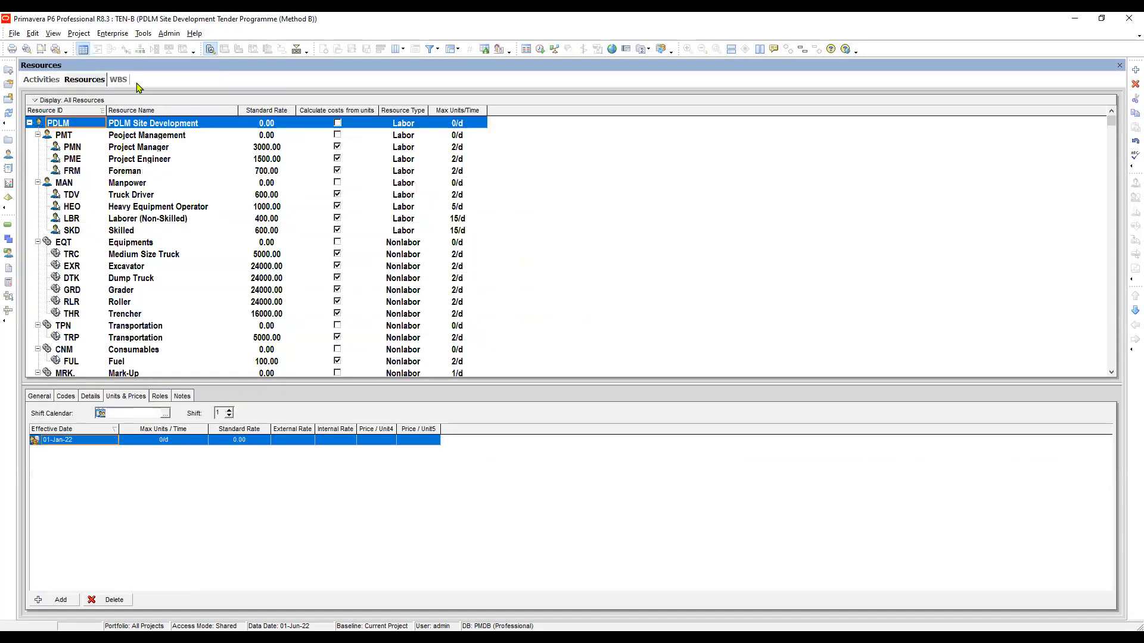
click(148, 242)
scroll(149, 240, down, 2)
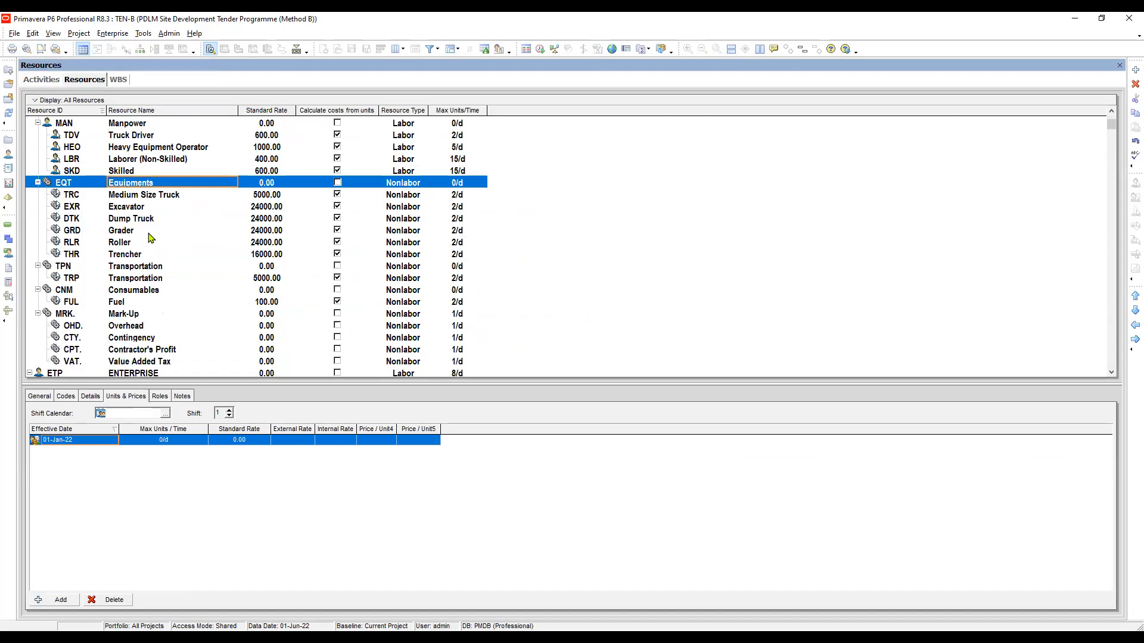
scroll(150, 239, down, 2)
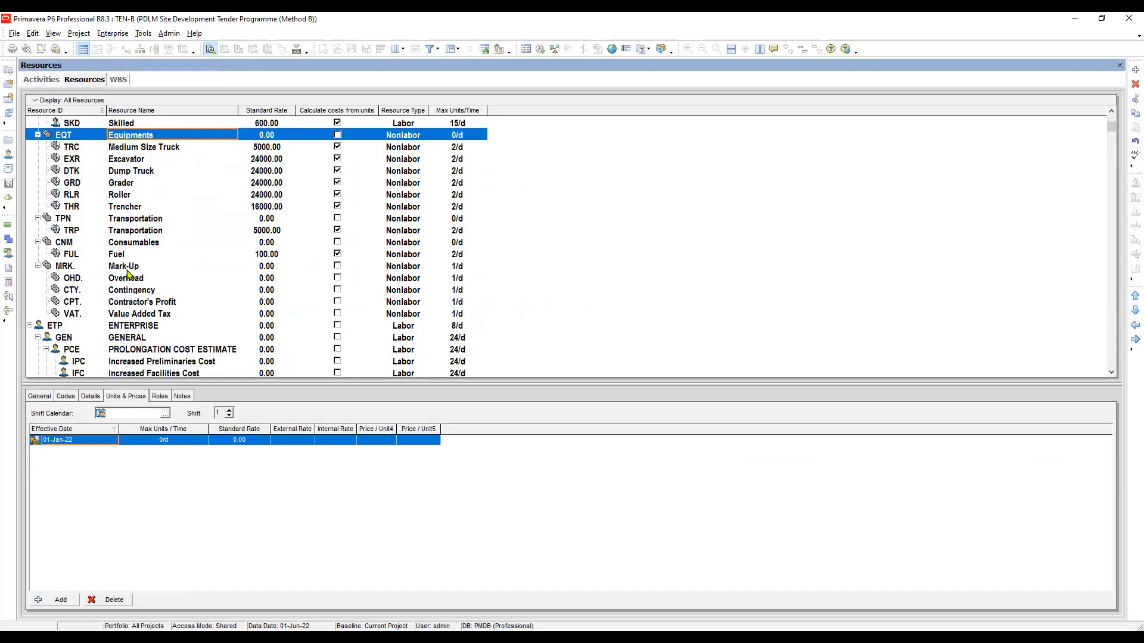
click(128, 269)
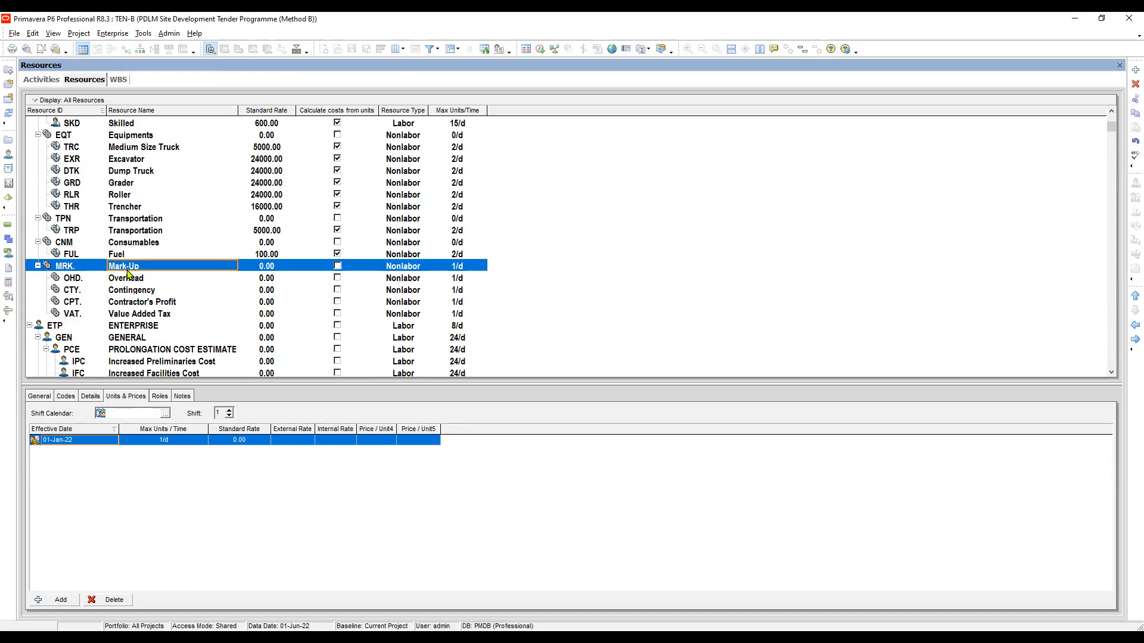
click(73, 256)
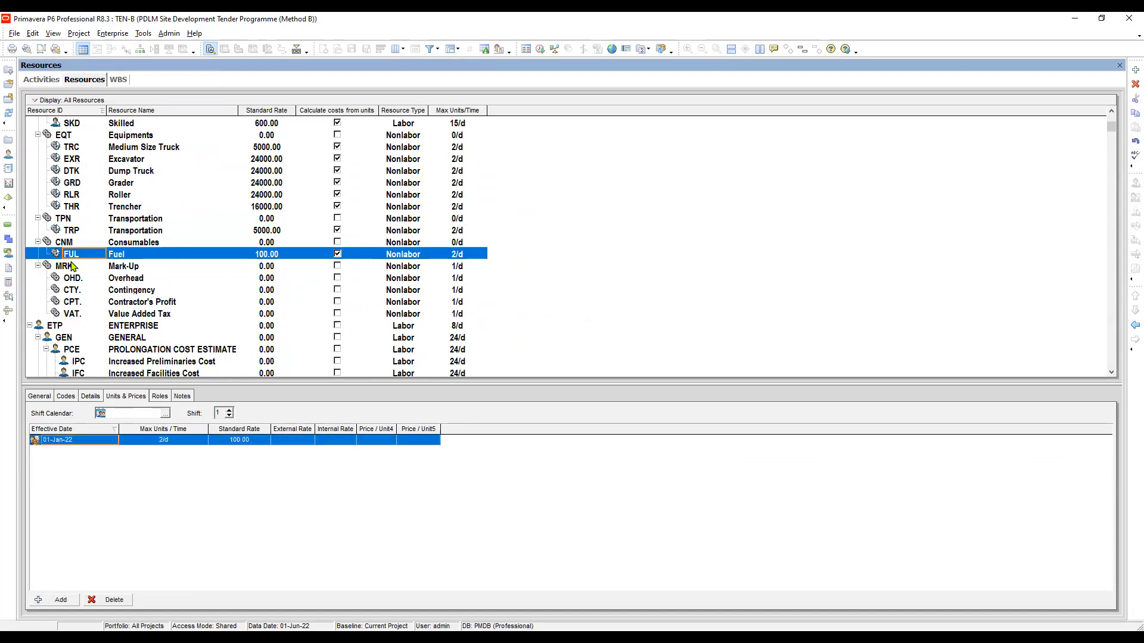
click(71, 266)
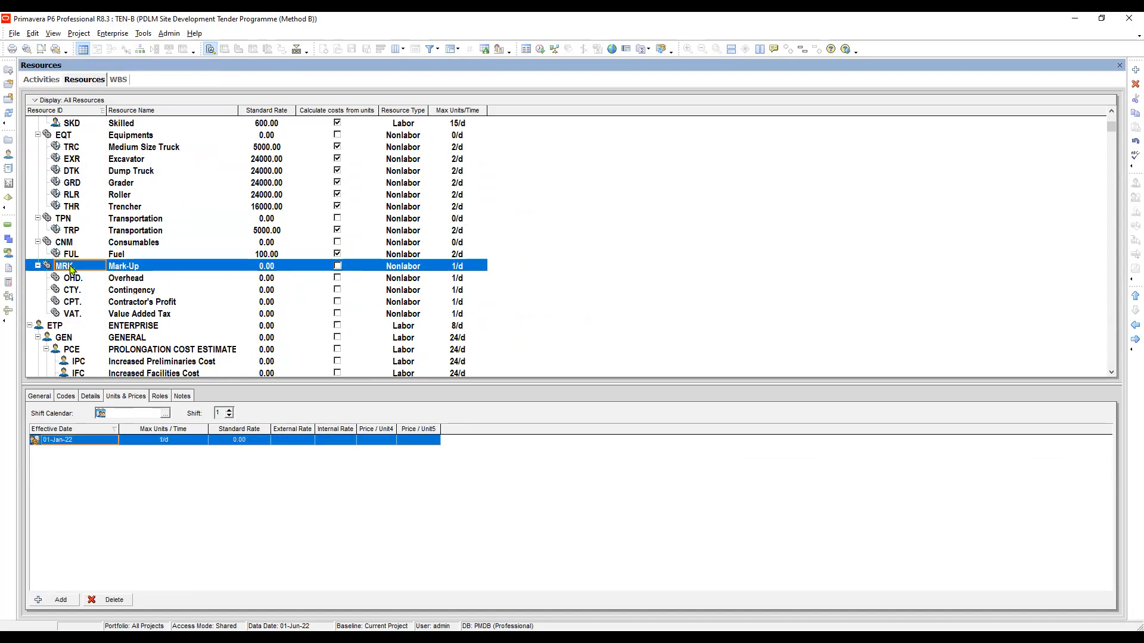
click(1136, 70)
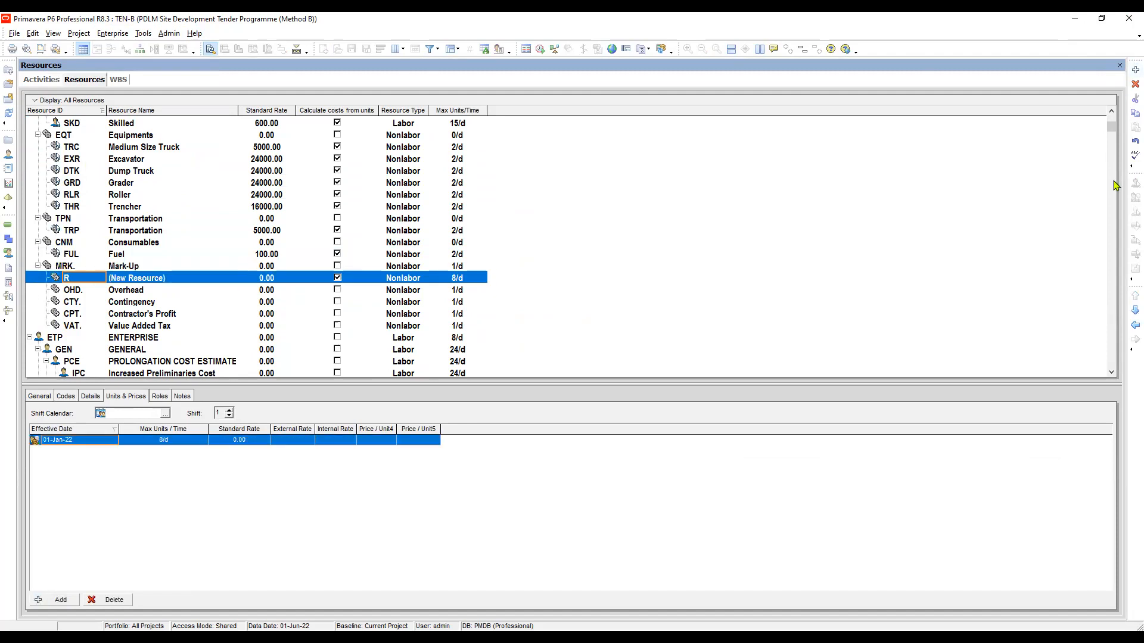
Promote the new resource to the same level as MRK., move it directly above MRK., and set its ID to MRK.
click(1136, 325)
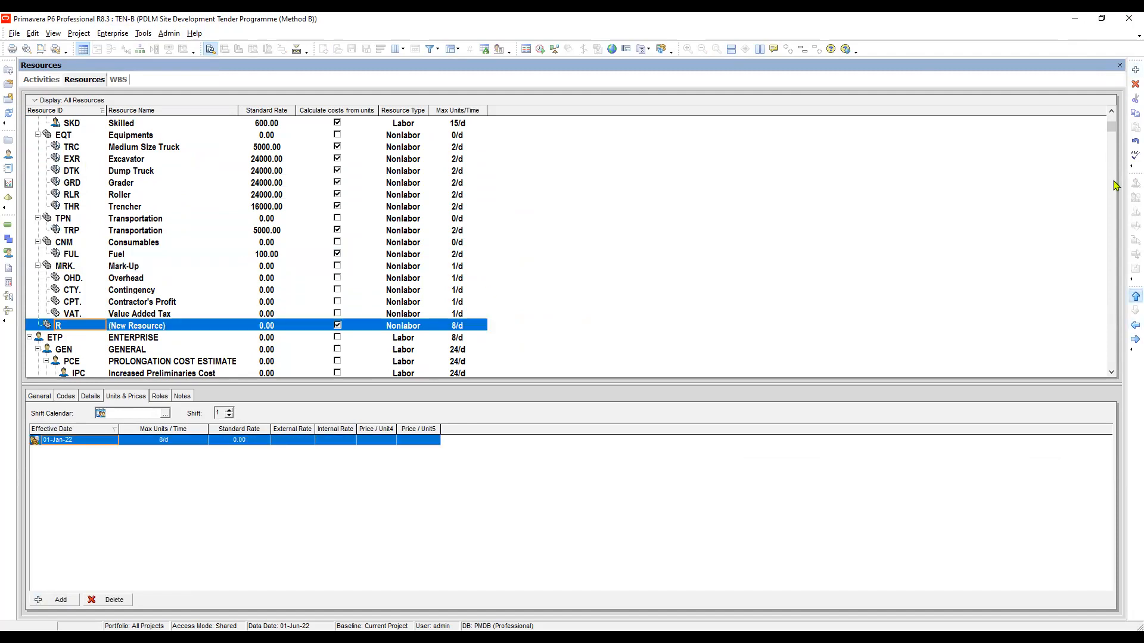
click(1135, 296)
click(84, 267)
text(MRK)
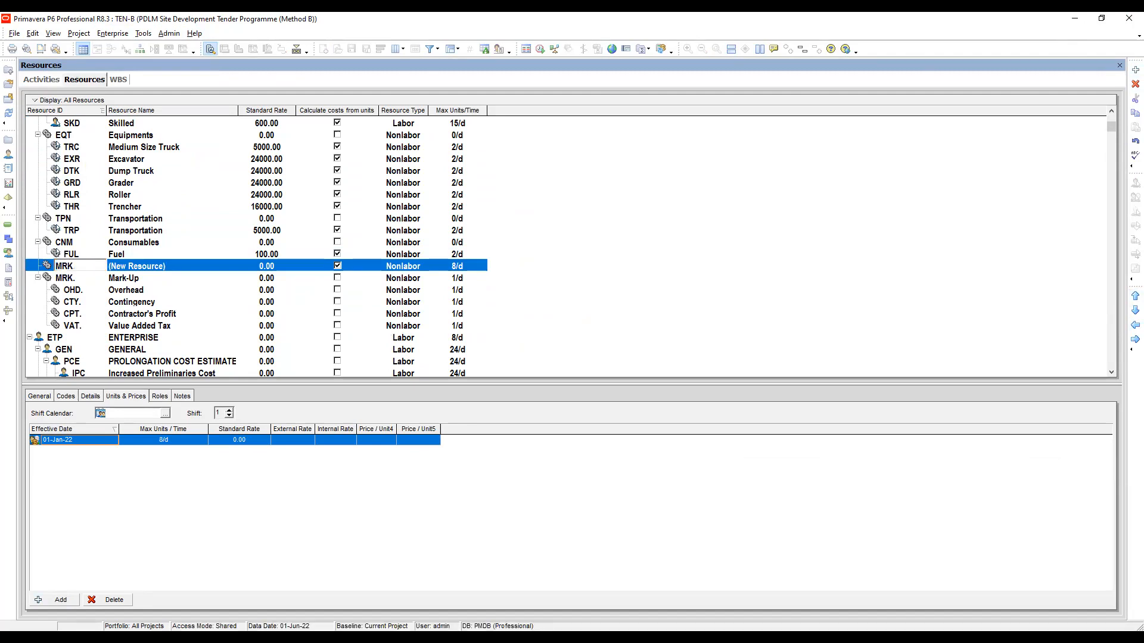
Name the new MRK resource Mark-Up, copying the name from the existing MRK. resource.
click(154, 278)
click(153, 279)
key(ctrl+c)
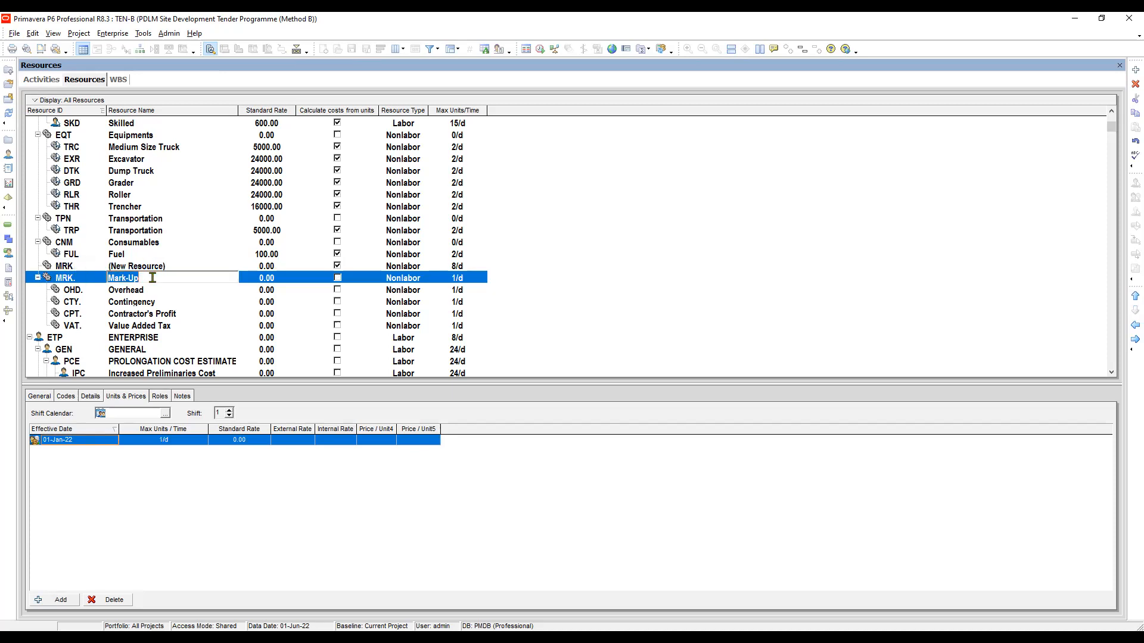
click(170, 267)
click(179, 266)
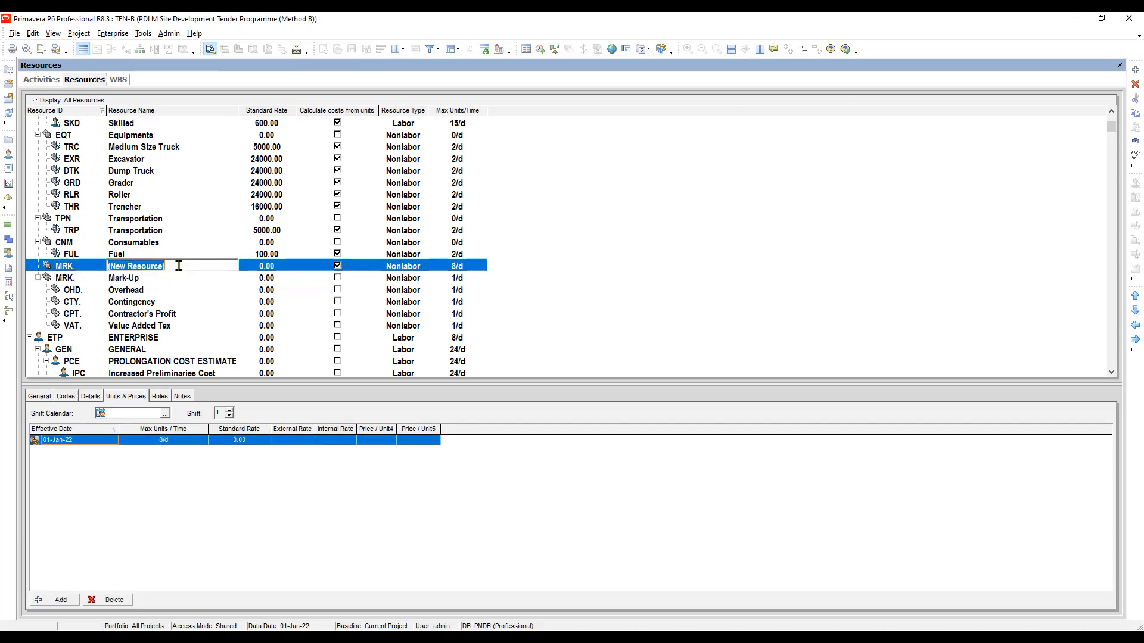
key(ctrl+v)
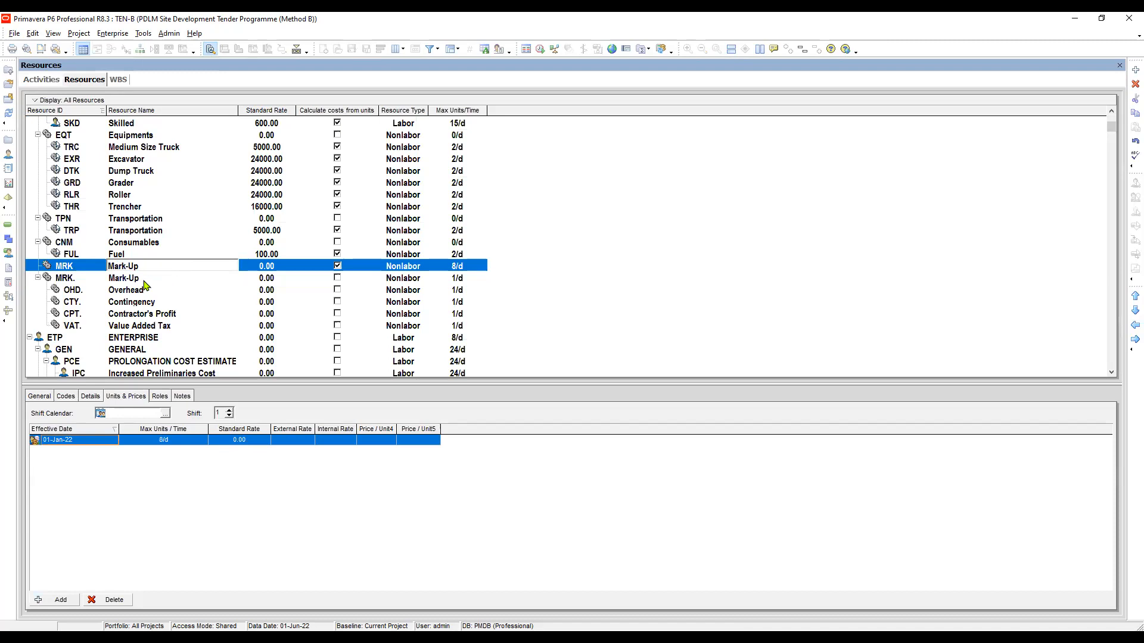
click(125, 279)
click(74, 267)
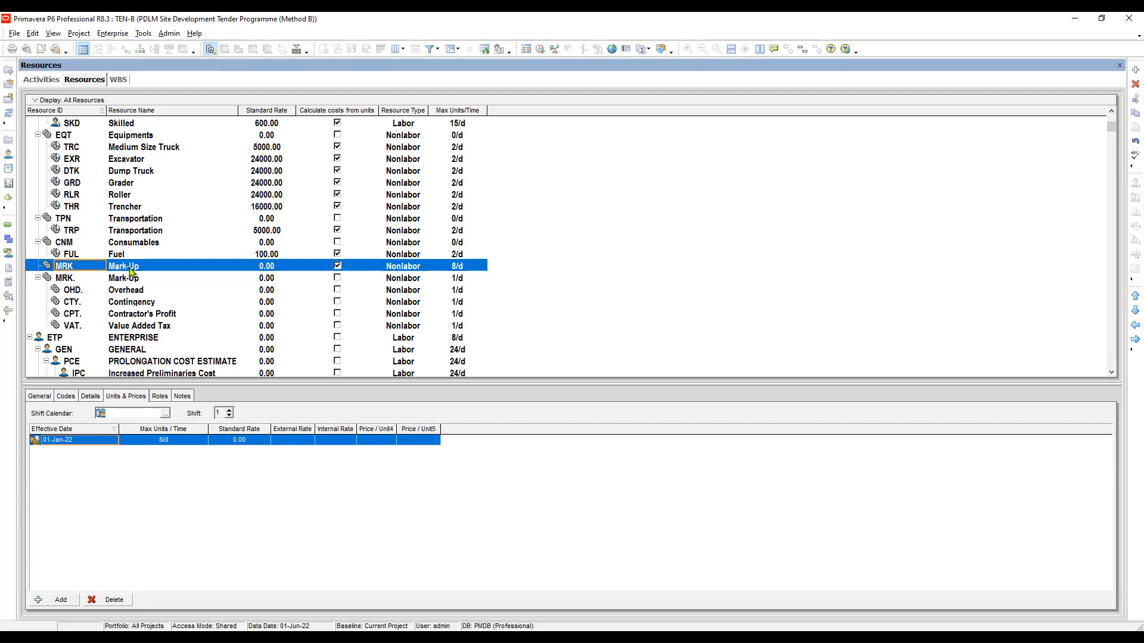
Add a child resource under the new MRK resource and give it the ID OHD-1.
click(130, 268)
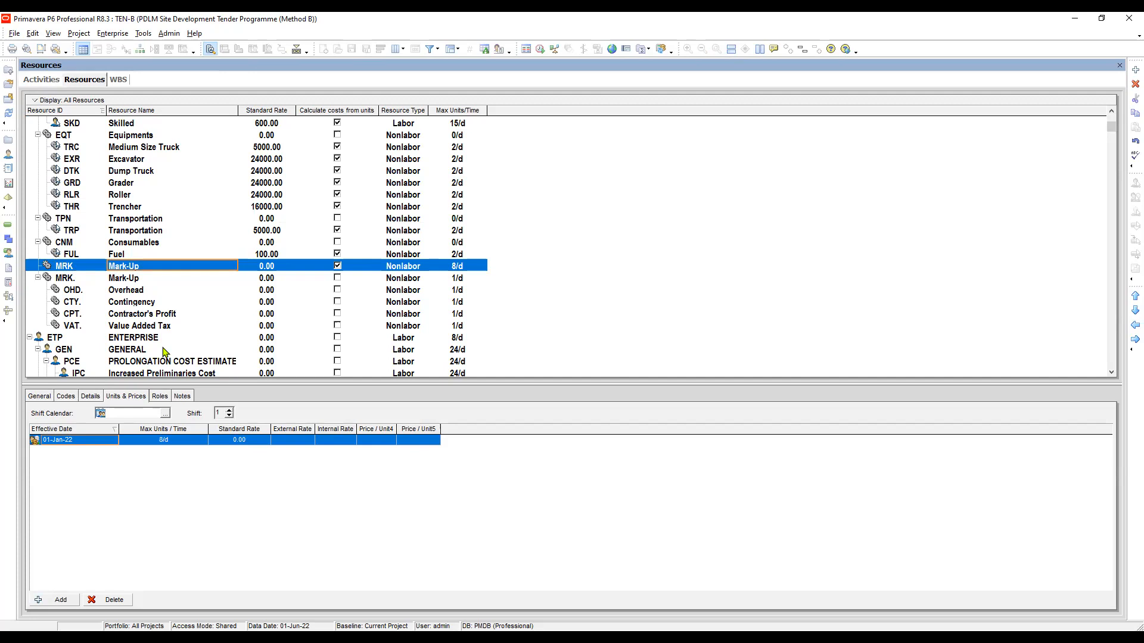
key(Menu)
click(152, 361)
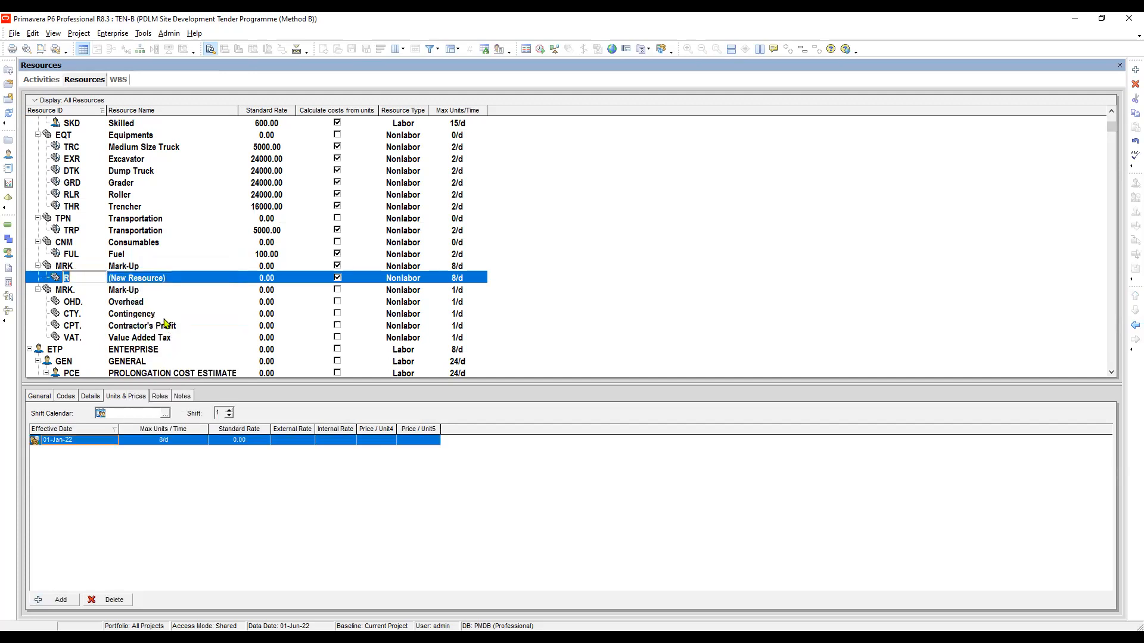
click(79, 304)
click(78, 303)
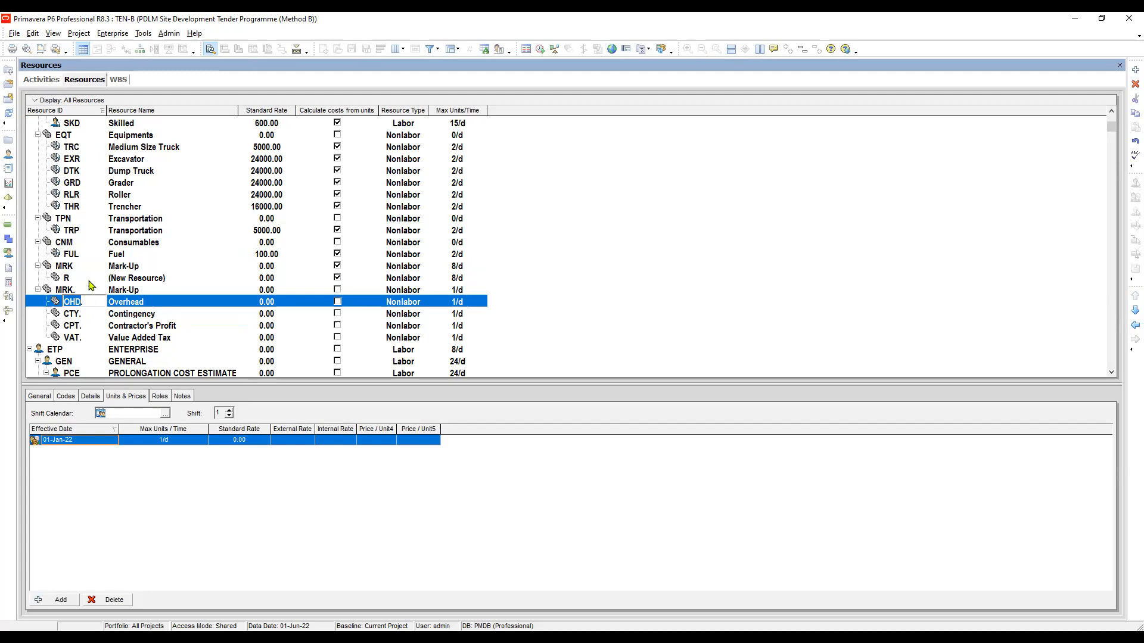
click(84, 281)
click(84, 280)
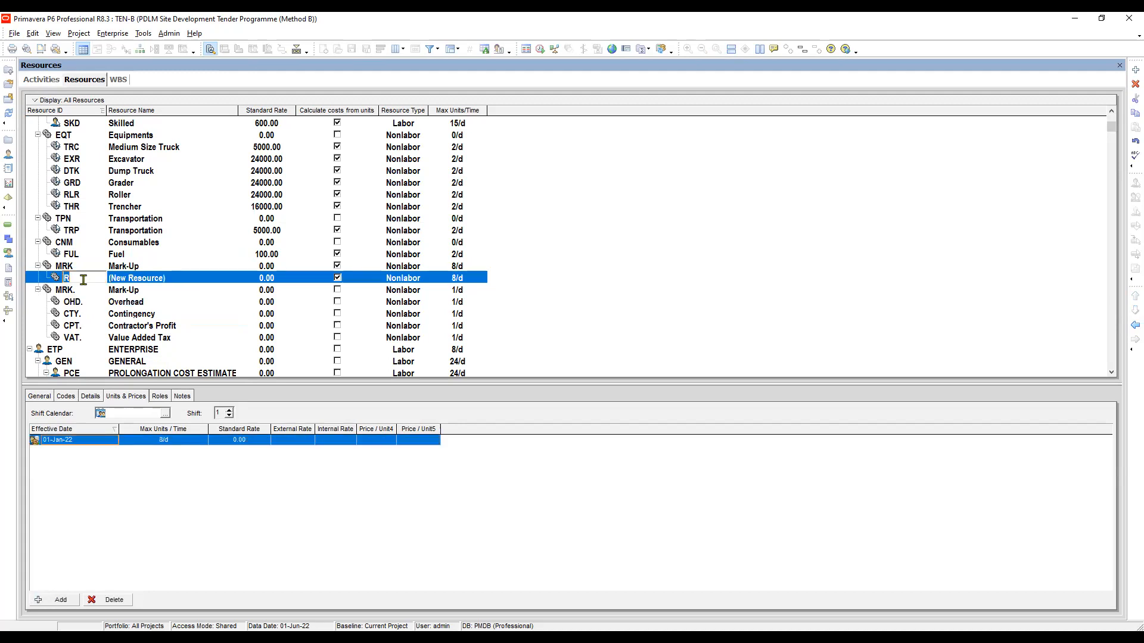
text(OHD)
key(Return)
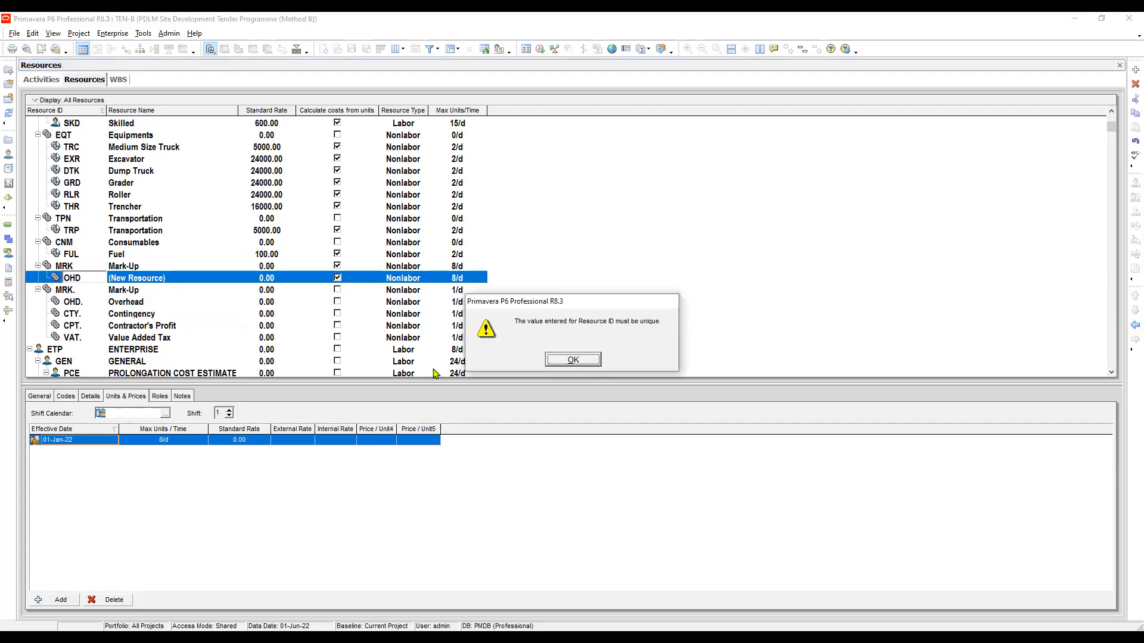
click(85, 279)
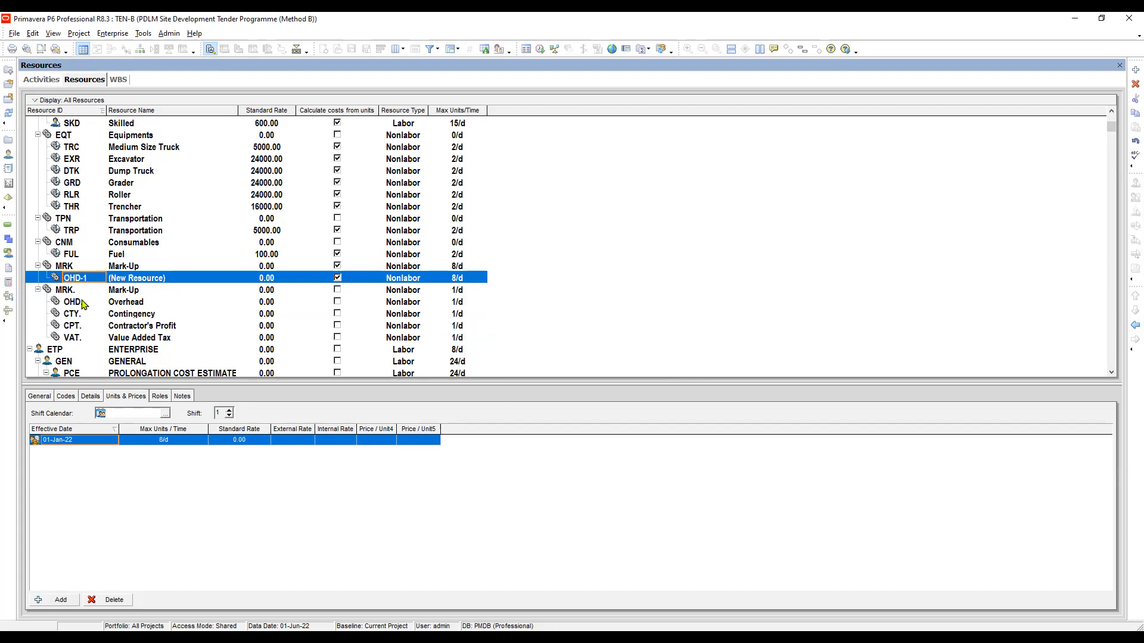
key(Tab)
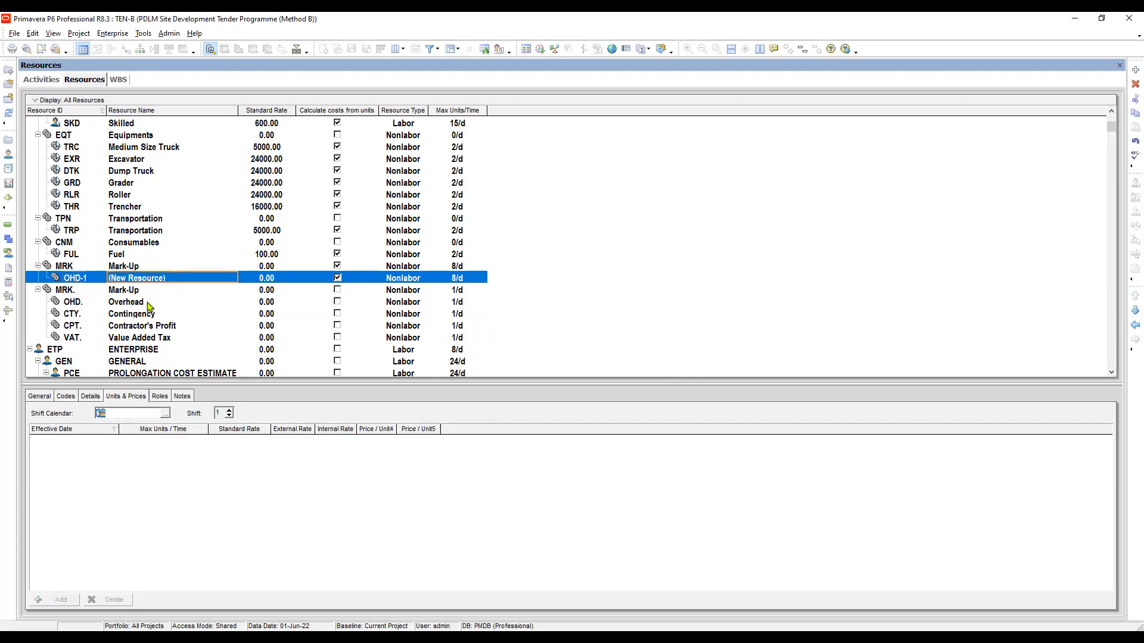
Name the OHD-1 resource Overhead, copying the name from the existing OHD. resource.
click(146, 302)
key(ctrl+c)
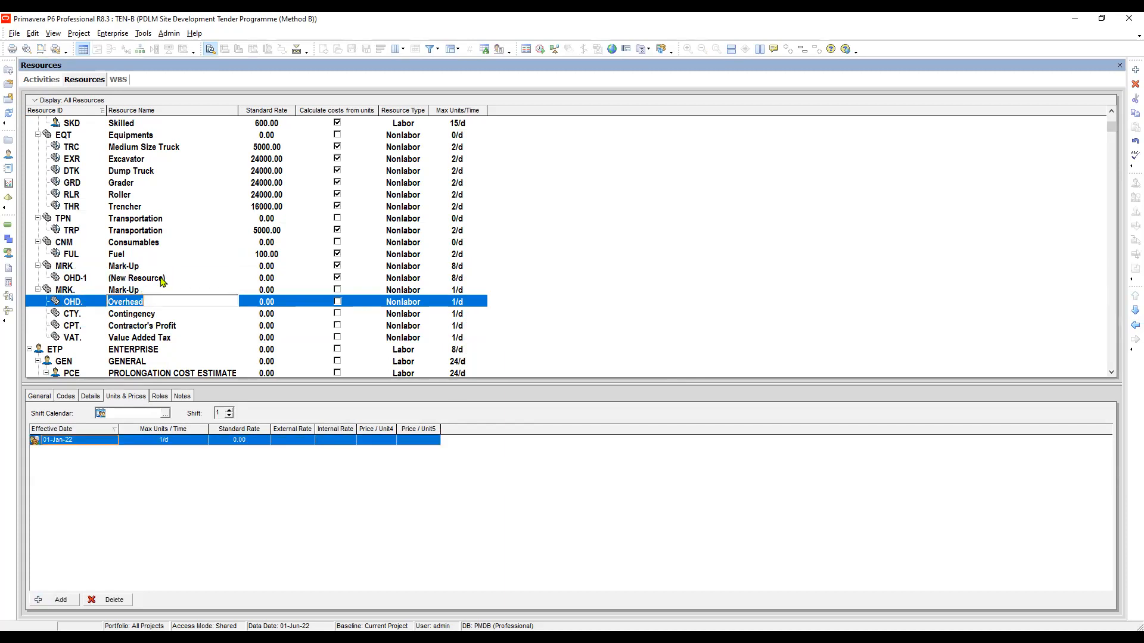
click(161, 279)
key(ctrl+v)
click(135, 294)
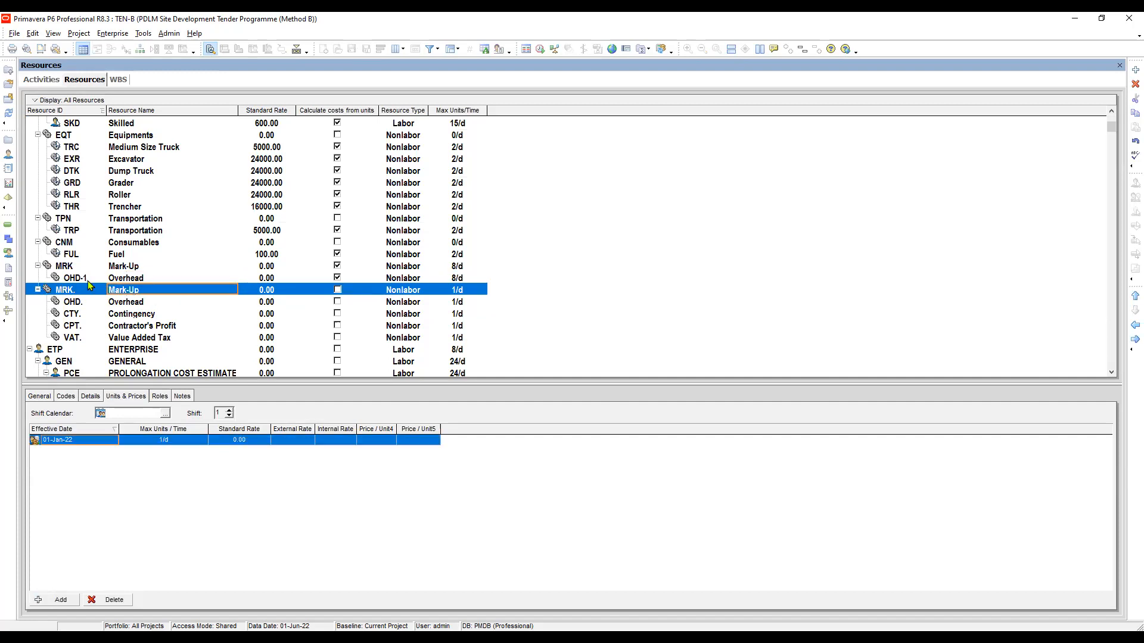
Add another child resource under MRK, place it below OHD-1, and give it the ID CTY-1.
click(74, 268)
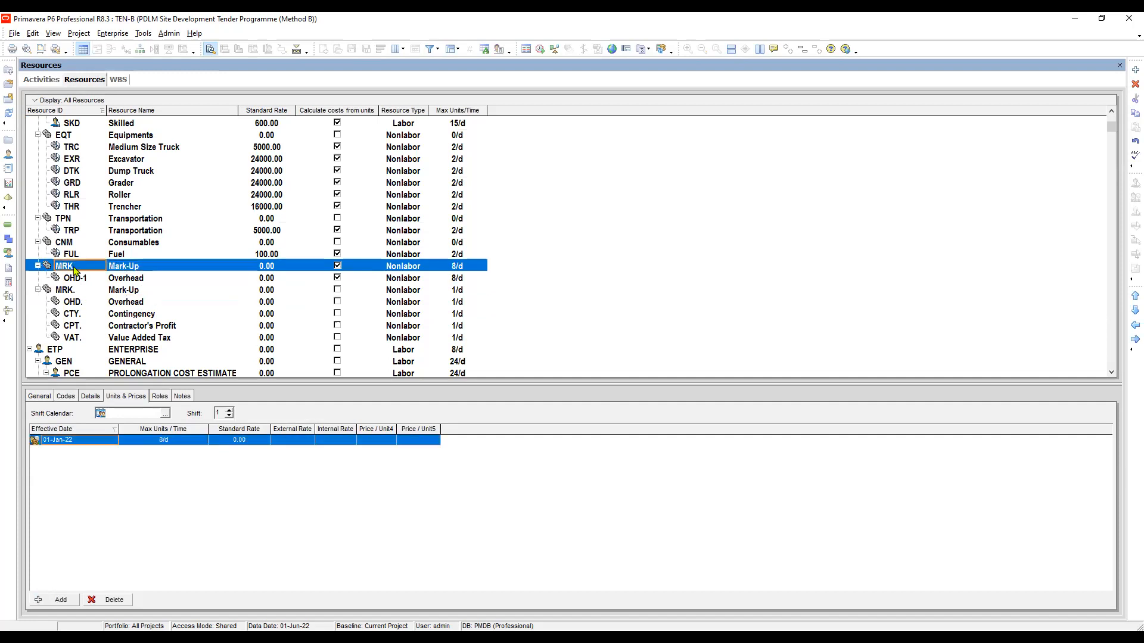
right_click(74, 270)
click(110, 365)
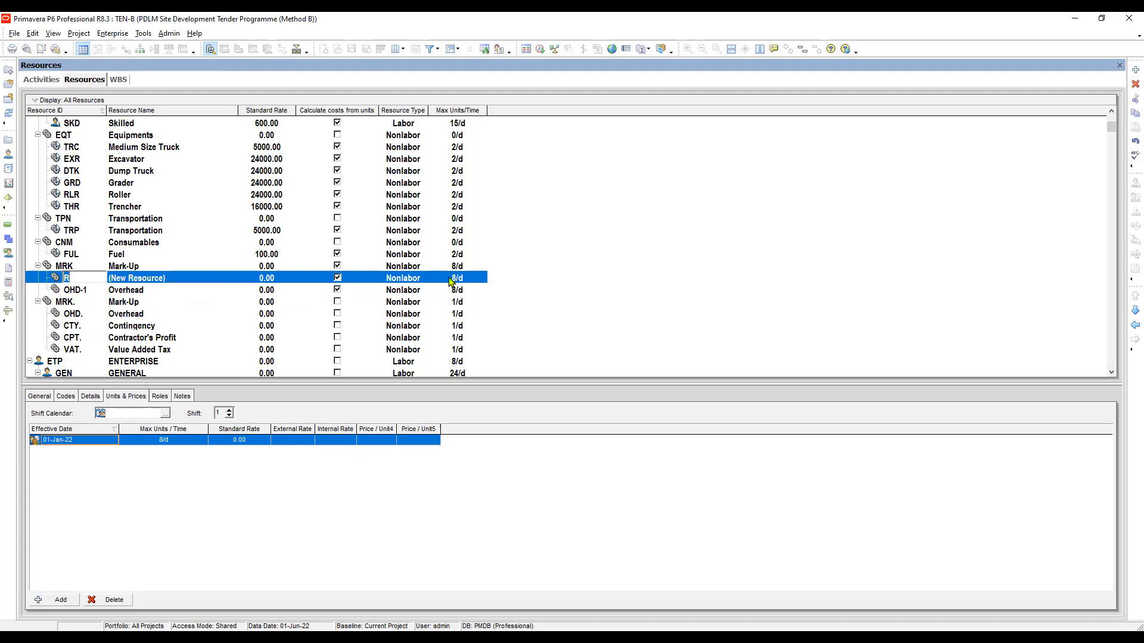
click(1135, 310)
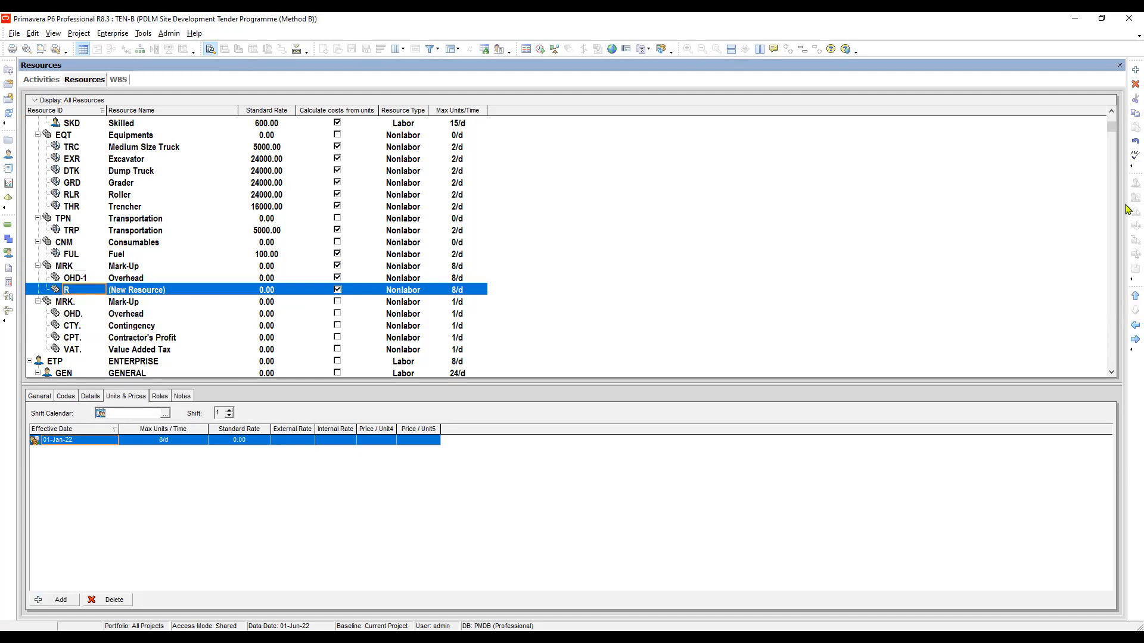
click(81, 289)
text(CTY)
click(126, 298)
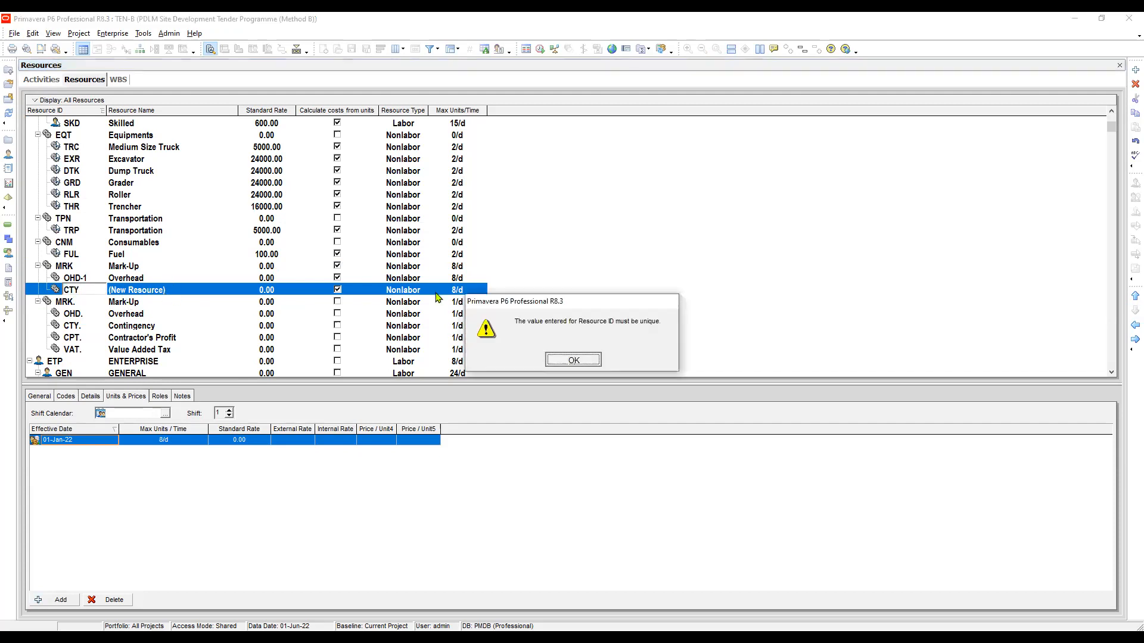
key(Return)
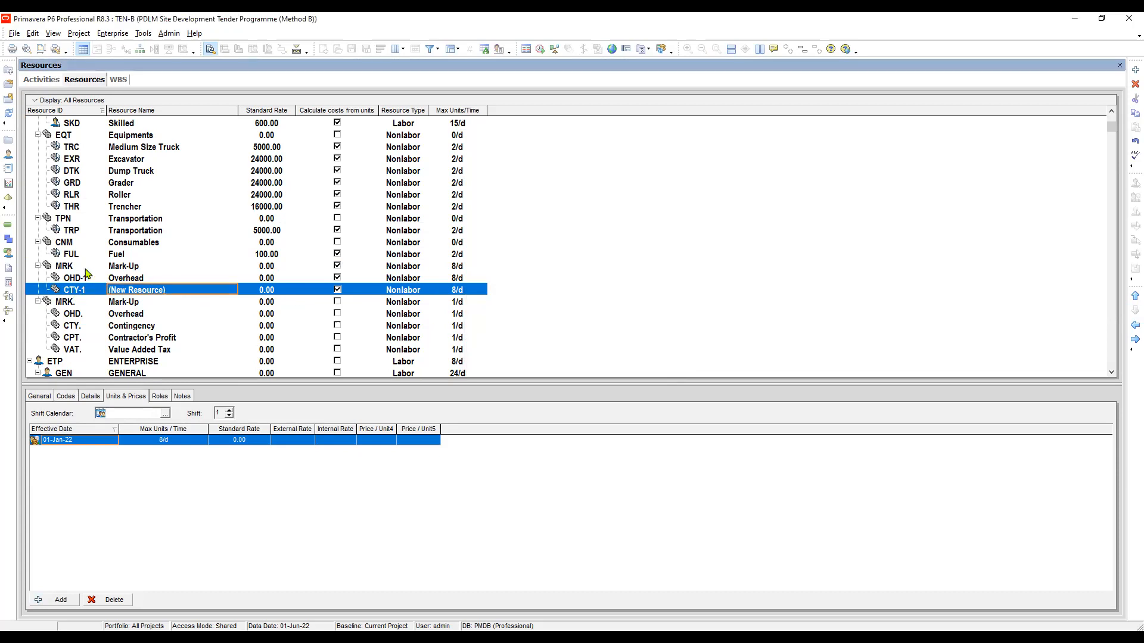
click(88, 269)
click(91, 280)
click(88, 289)
click(87, 277)
click(85, 288)
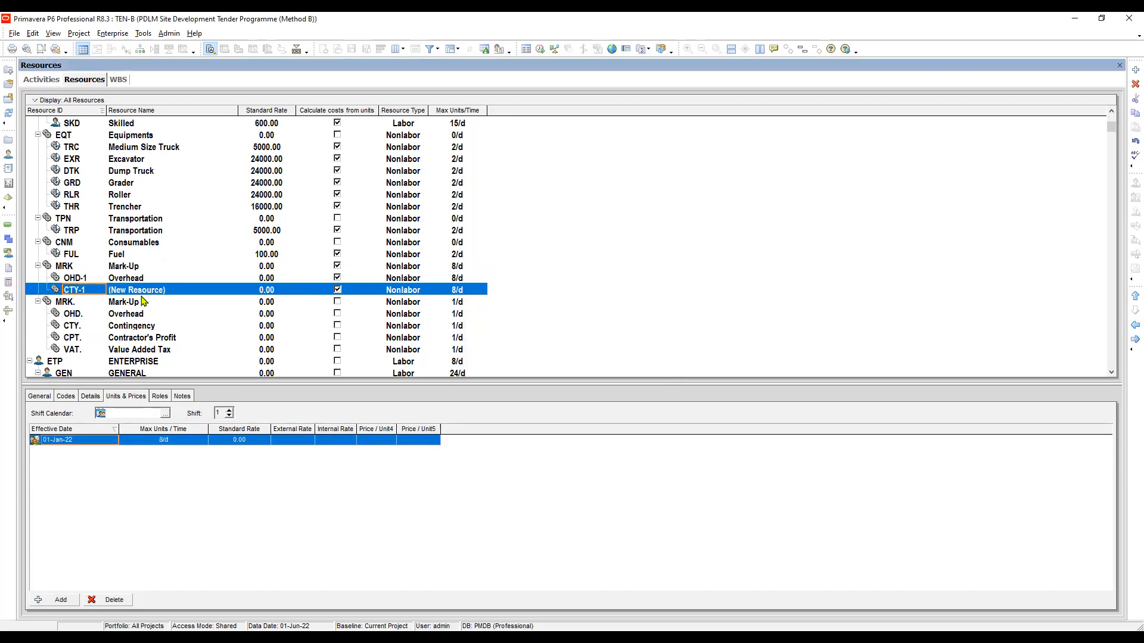
Name the CTY-1 resource Contingency, matching the existing CTY. resource.
click(153, 278)
click(172, 292)
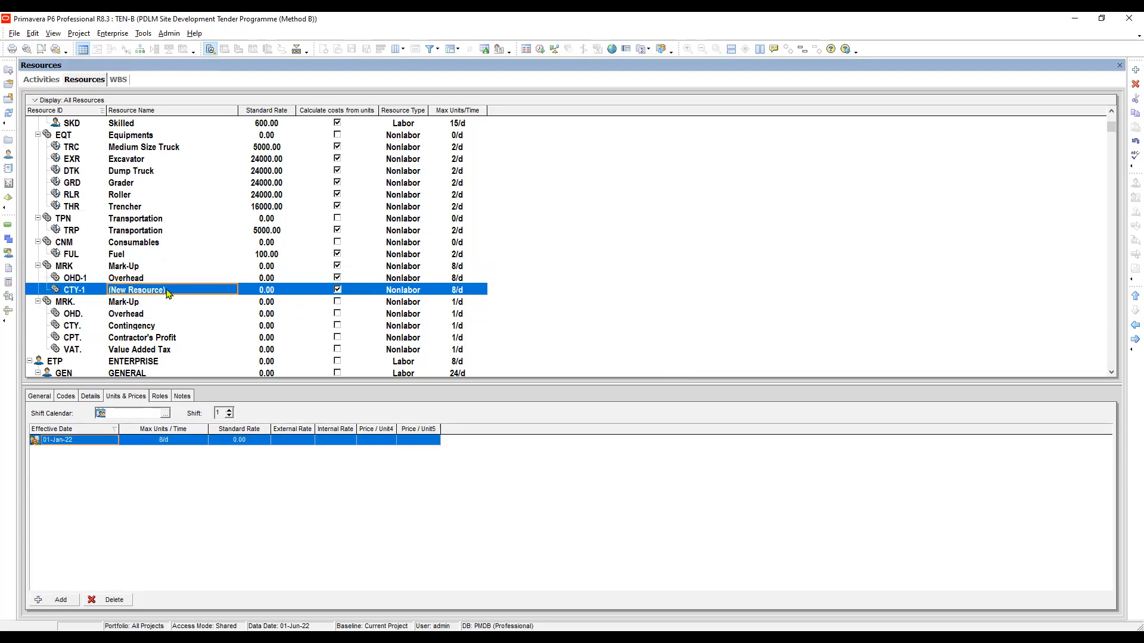
click(162, 329)
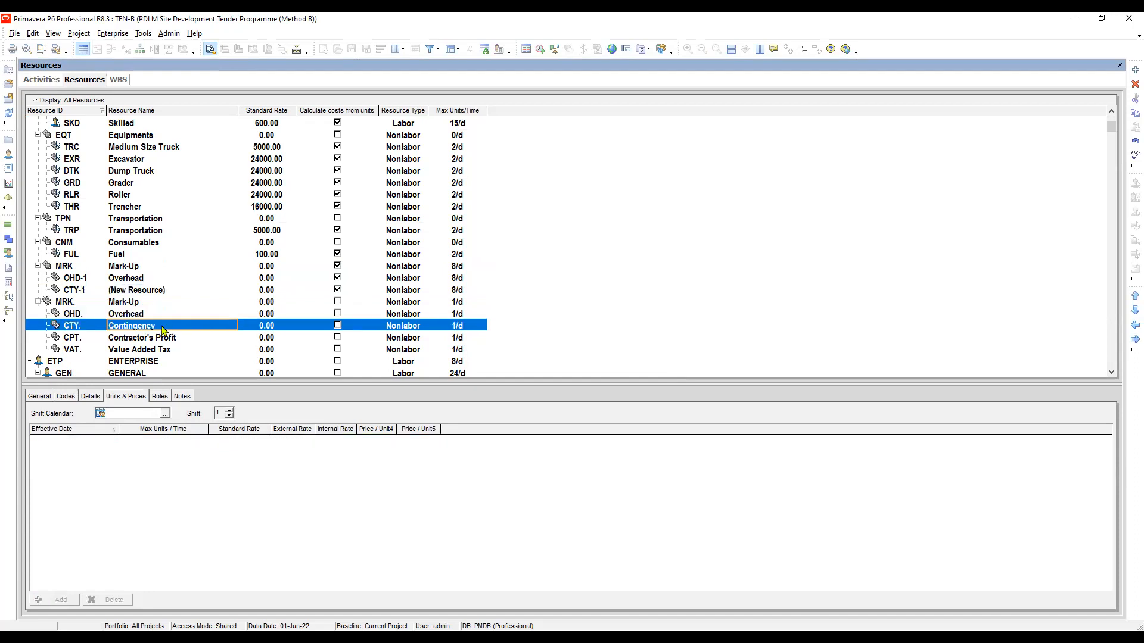
click(156, 291)
click(157, 291)
text(Contingency)
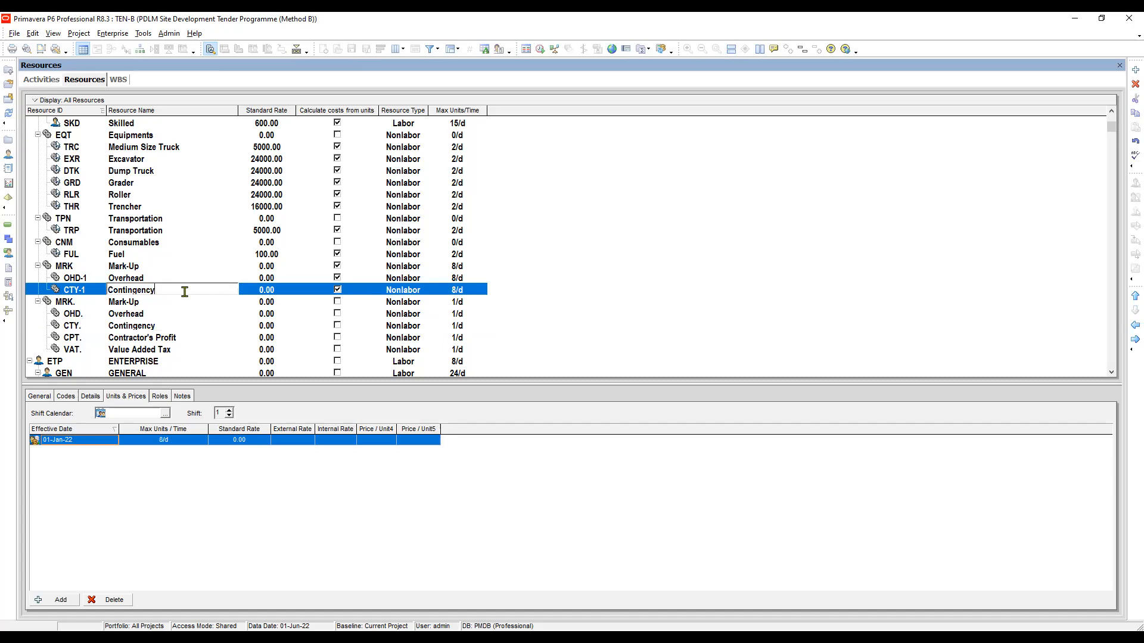
click(166, 316)
Add a resource below CTY-1, promote it to the same level under MRK, and give it the ID CPT-1.
click(85, 290)
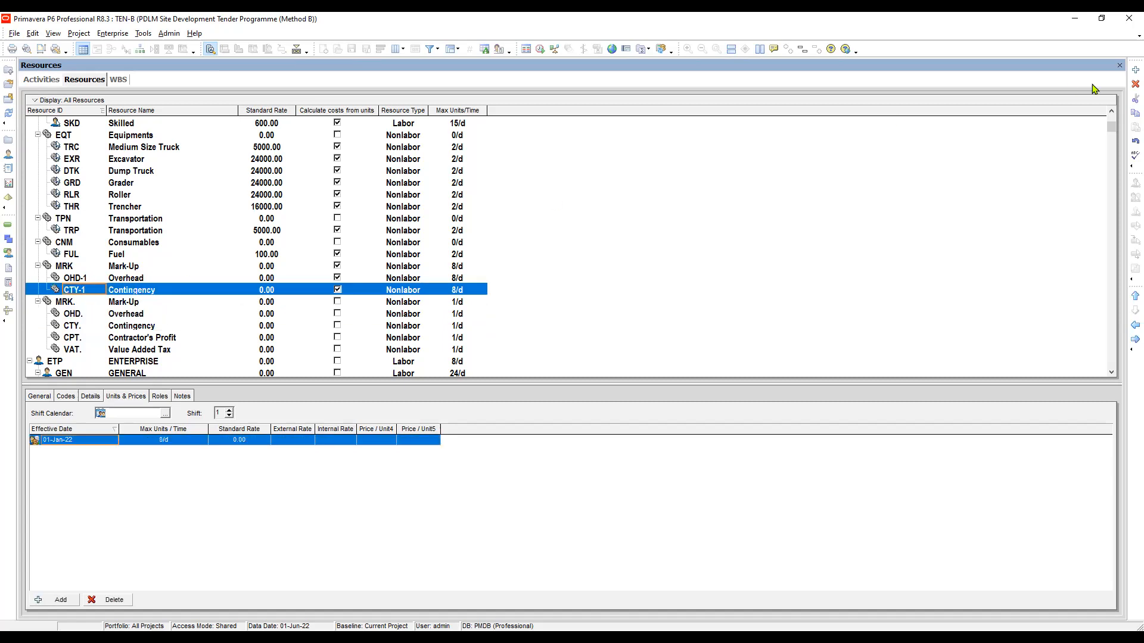
click(1135, 70)
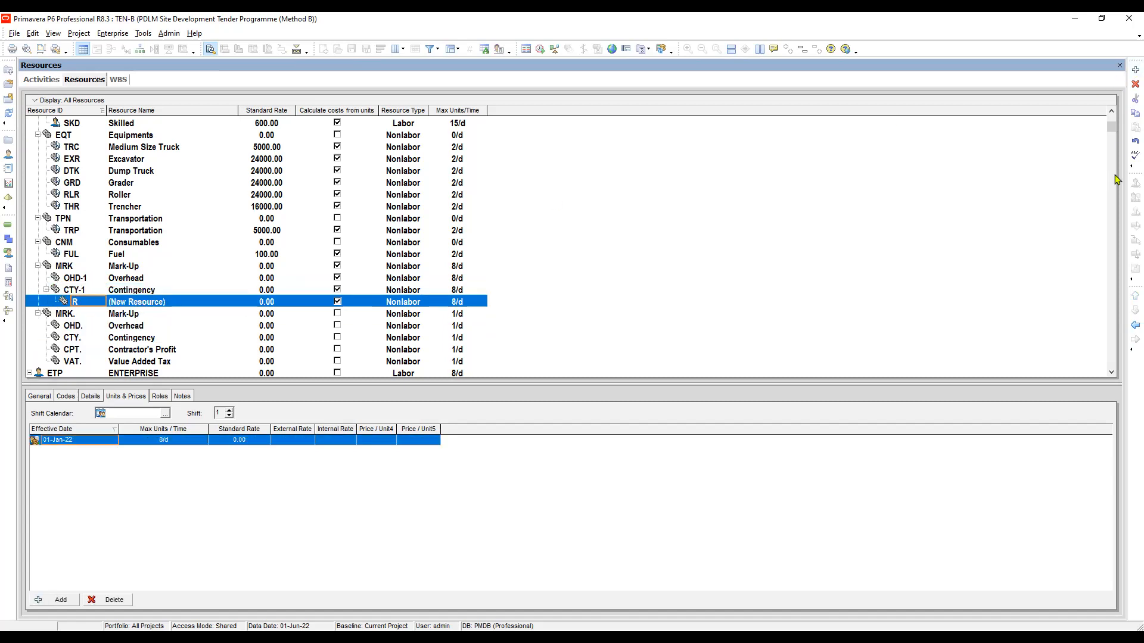
click(1135, 325)
click(80, 302)
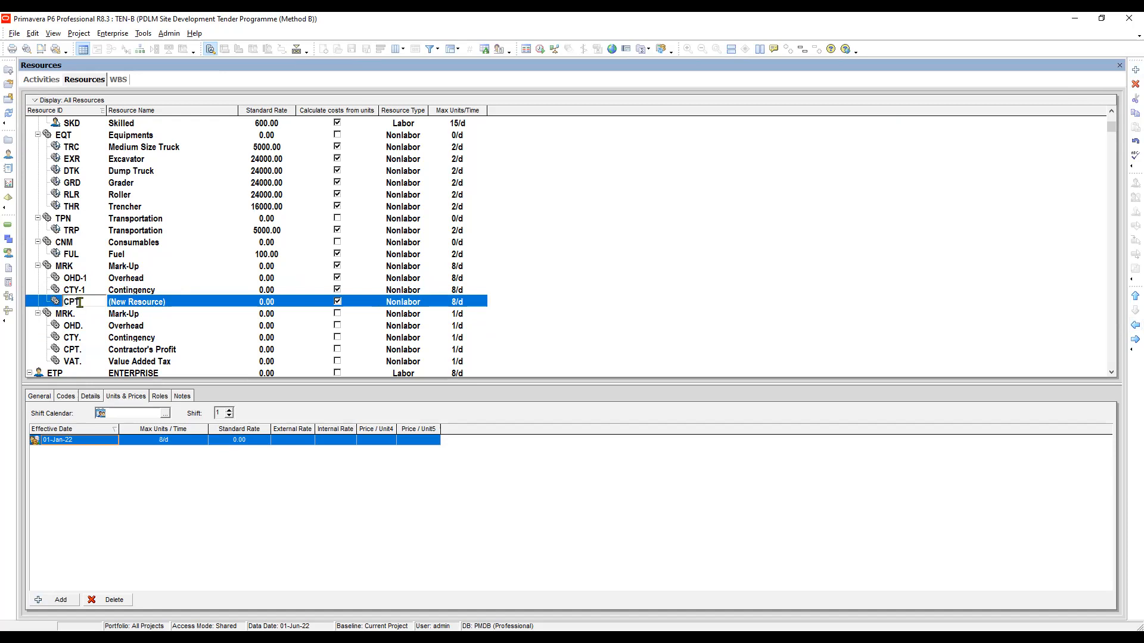
text(-1)
Name the CPT-1 resource Contractor's Profit, copying the name from the existing CPT. resource.
click(178, 351)
key(ctrl+c)
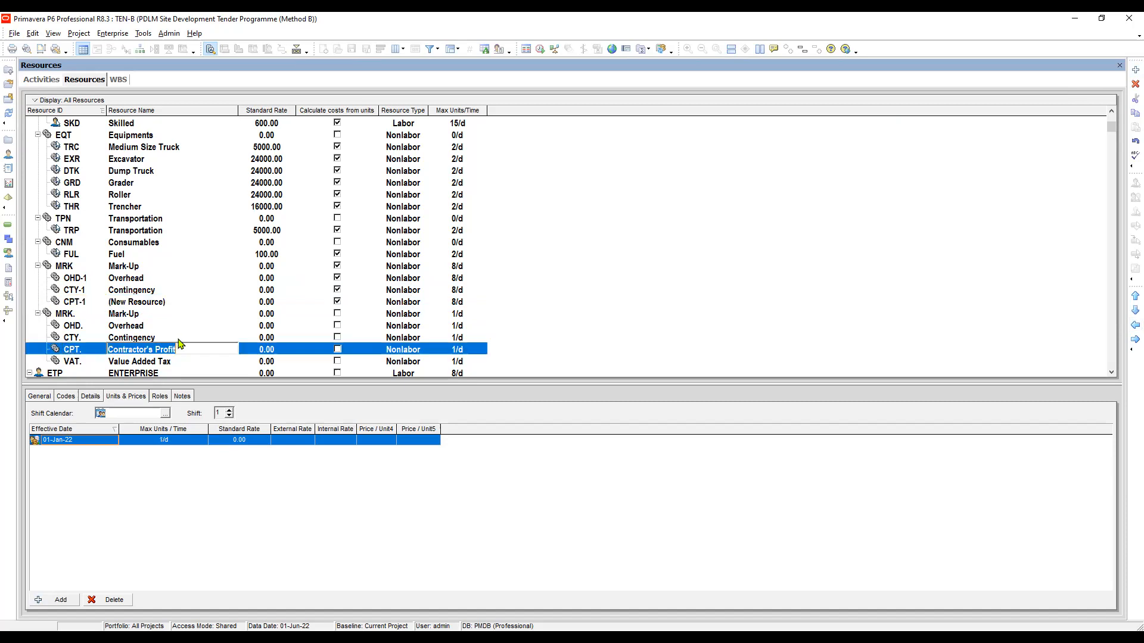
click(177, 302)
key(ctrl+v)
click(209, 336)
click(117, 303)
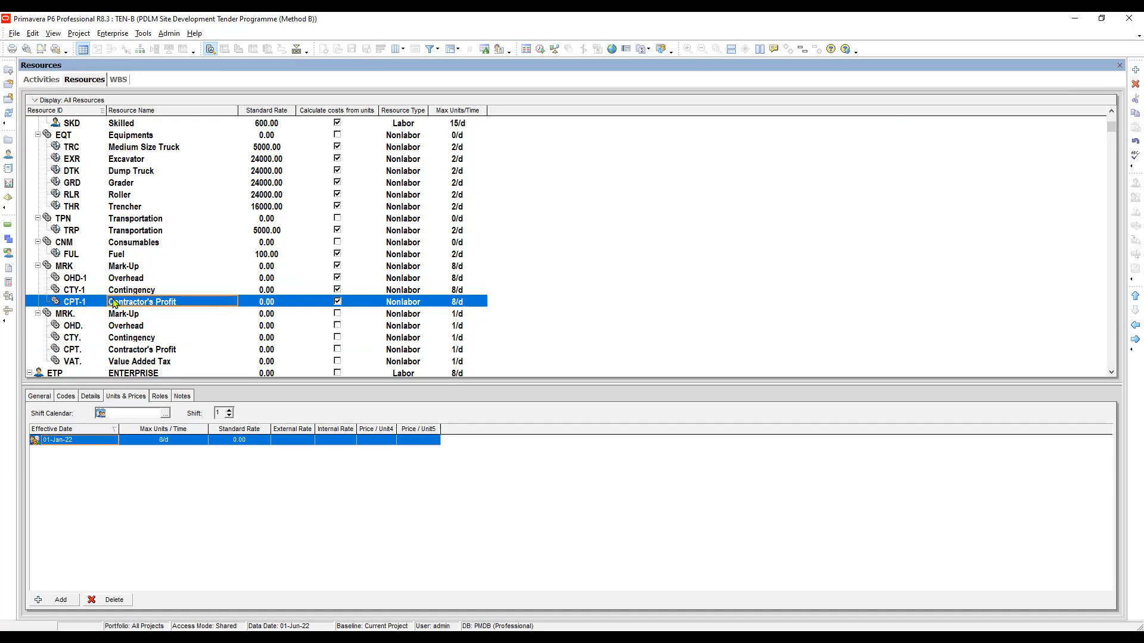
Add a resource below CPT-1 at the same level under MRK and give it the ID VAT-1.
click(98, 302)
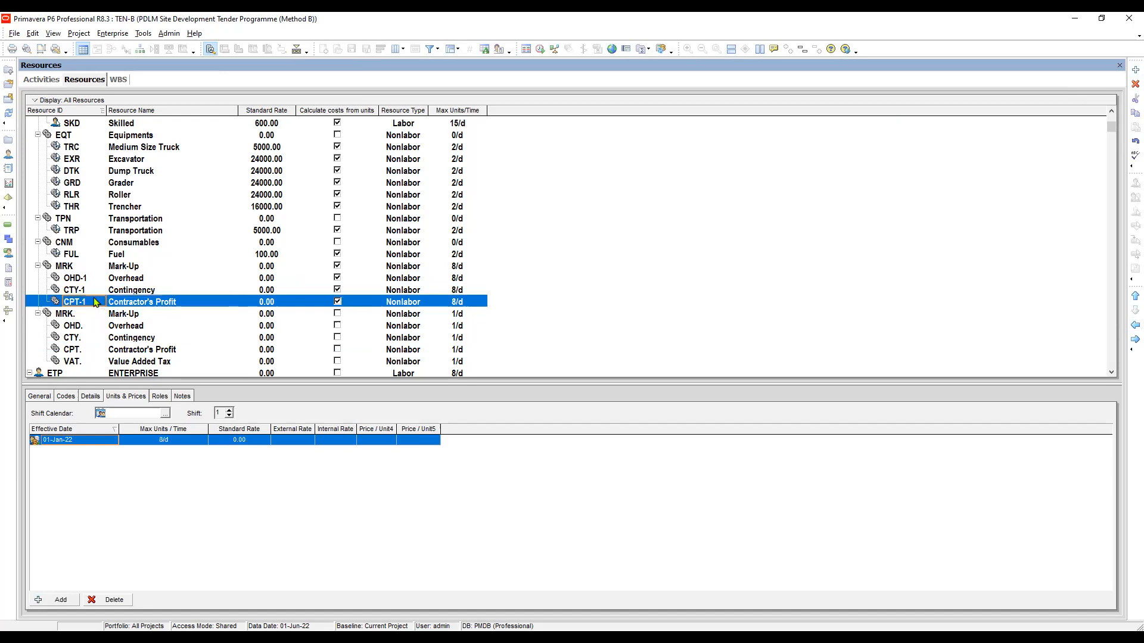
click(1135, 69)
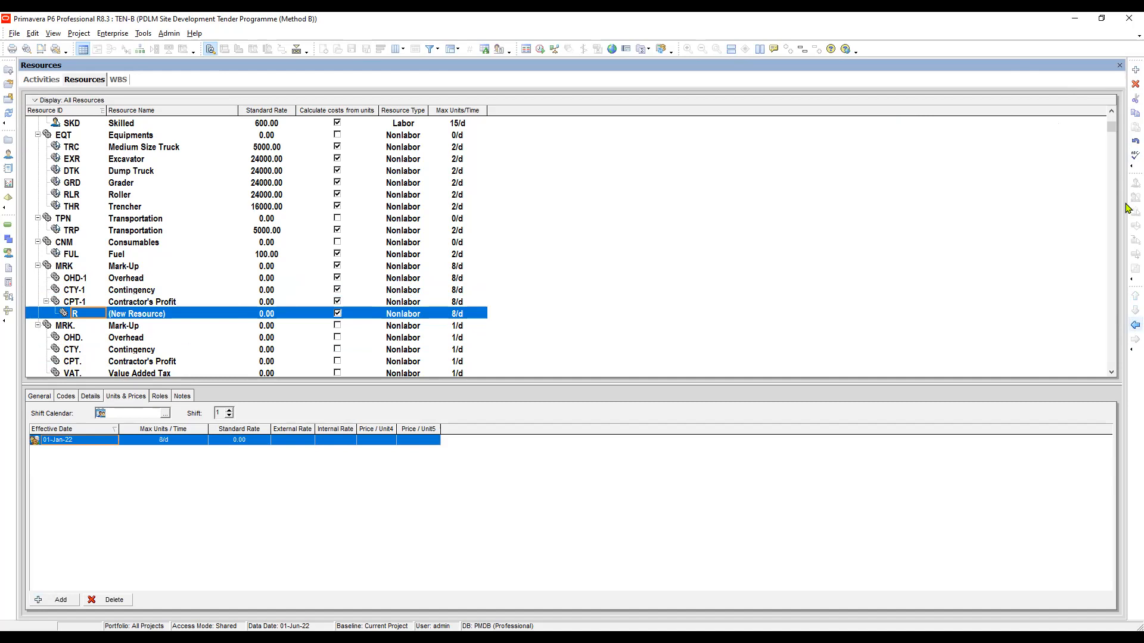
click(84, 317)
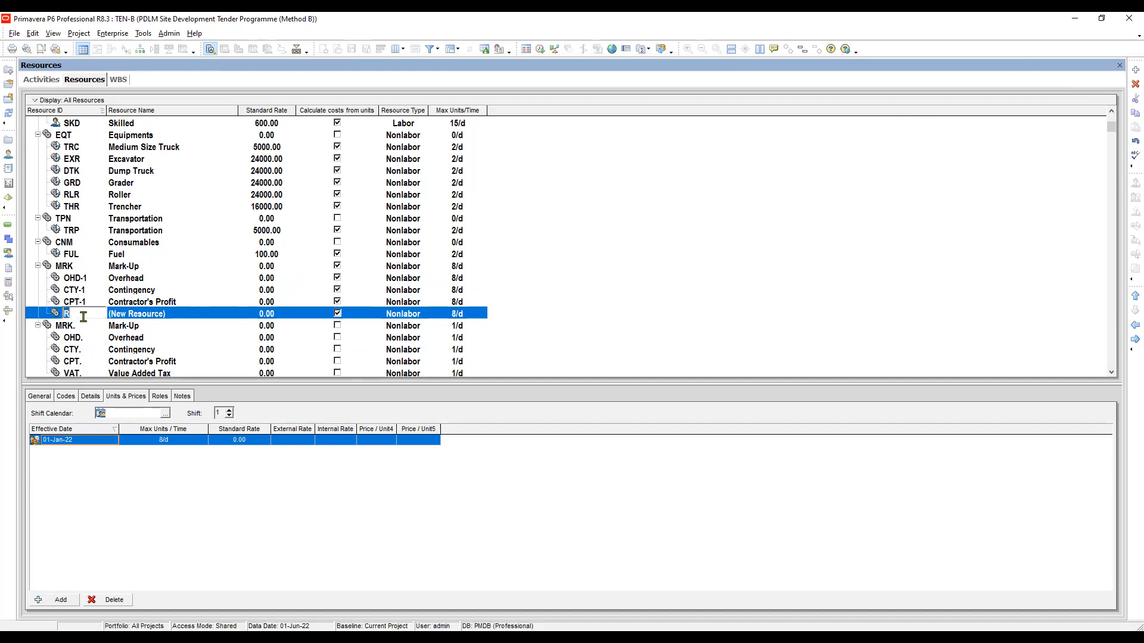
text(VAT)
key(Return)
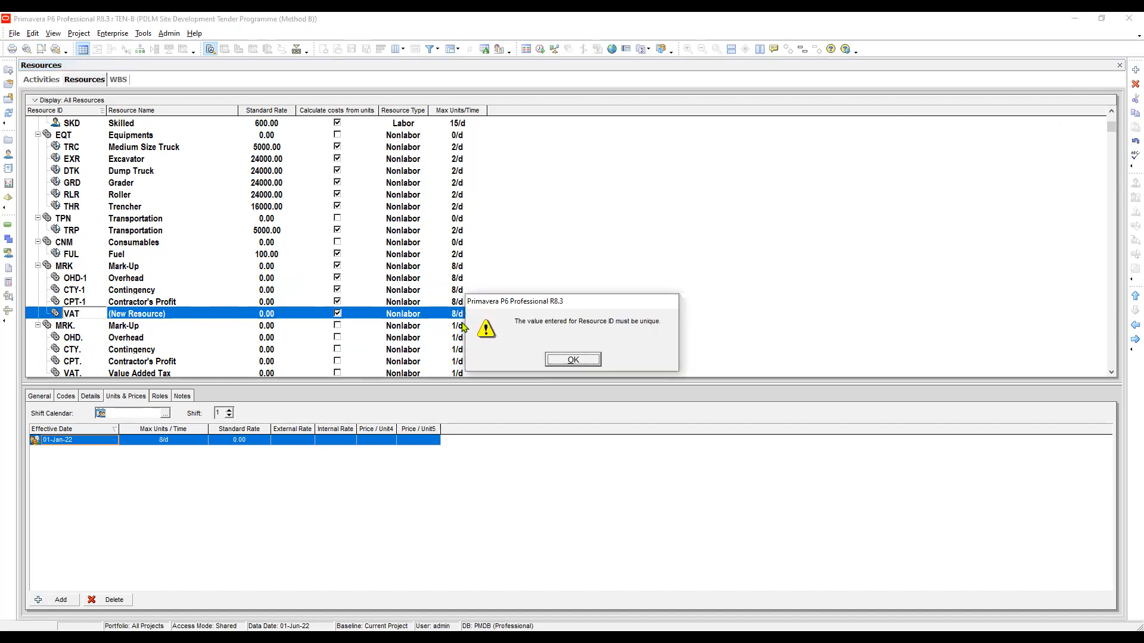
key(Return)
text(-1)
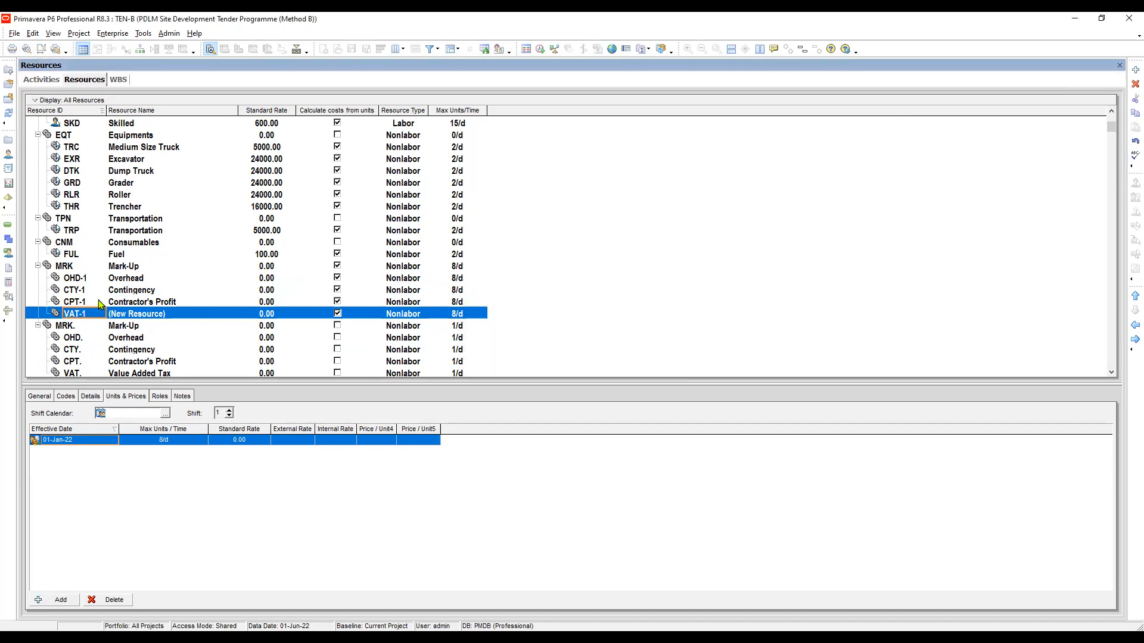
click(100, 303)
click(87, 314)
click(87, 280)
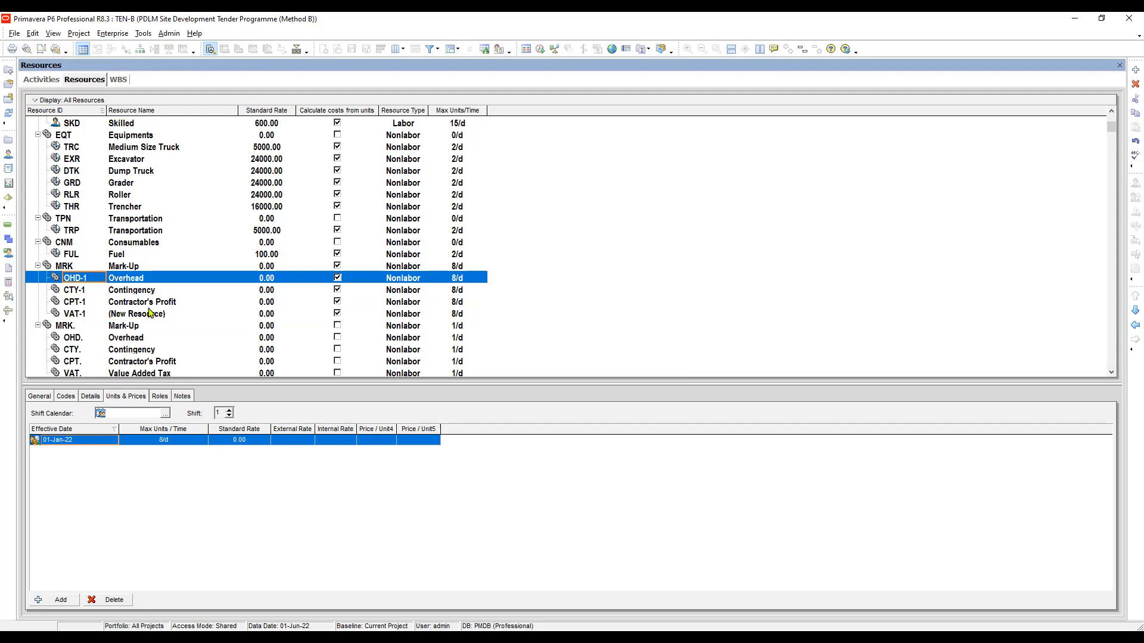
Name the VAT-1 resource Value Added Tax, copying the name from the existing VAT. resource.
click(170, 314)
click(182, 362)
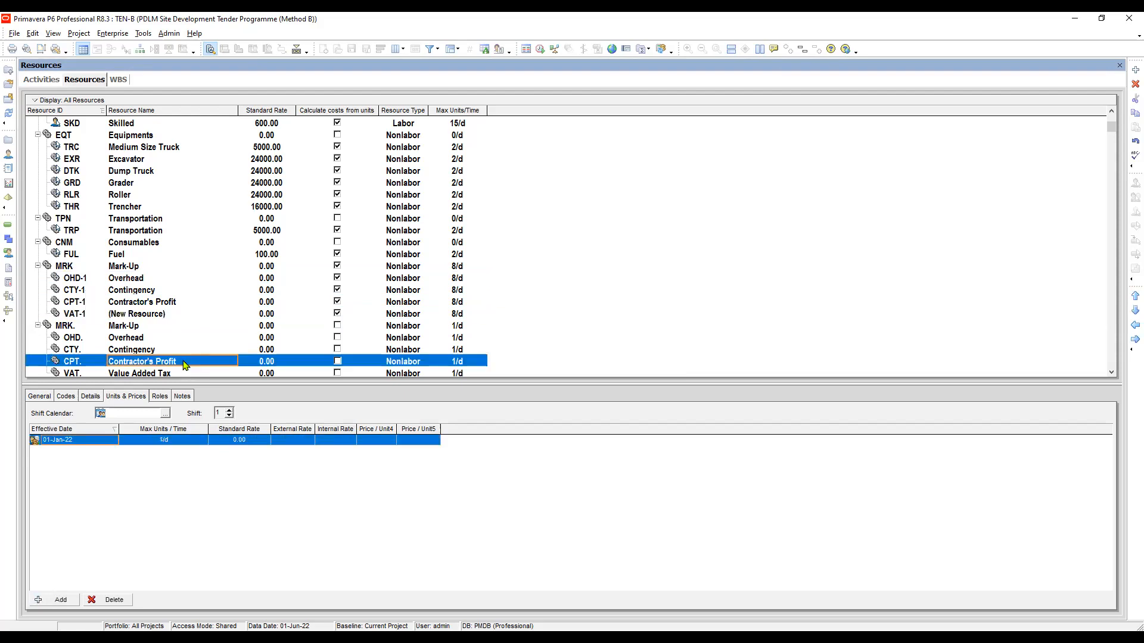
scroll(183, 352, down, 1)
double_click(181, 337)
key(ctrl+c)
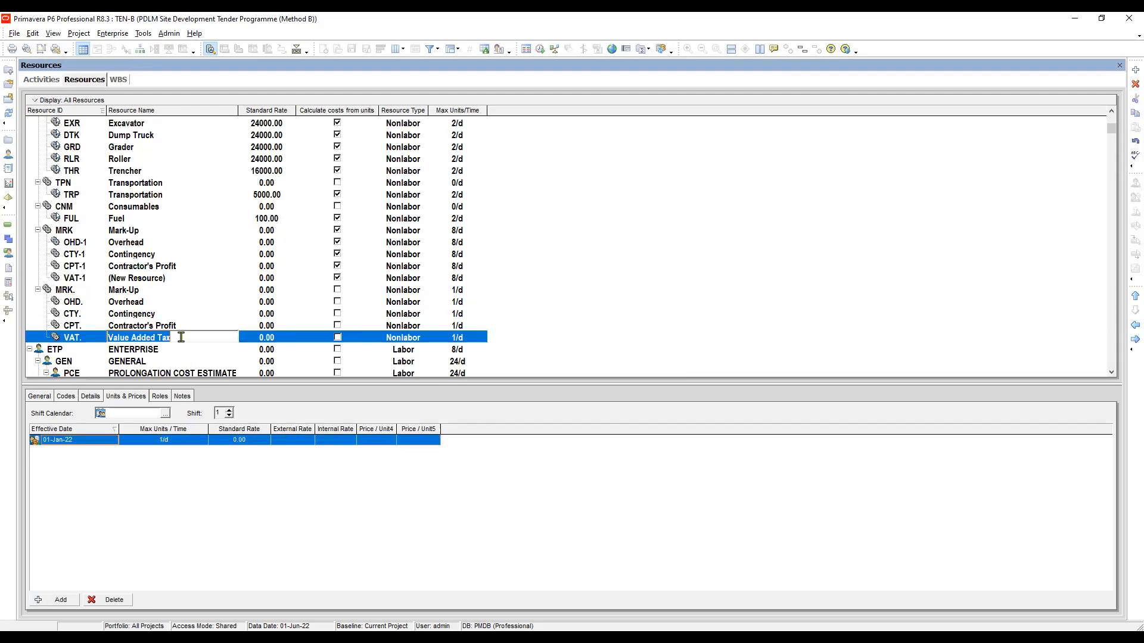
double_click(174, 278)
key(ctrl+v)
click(172, 315)
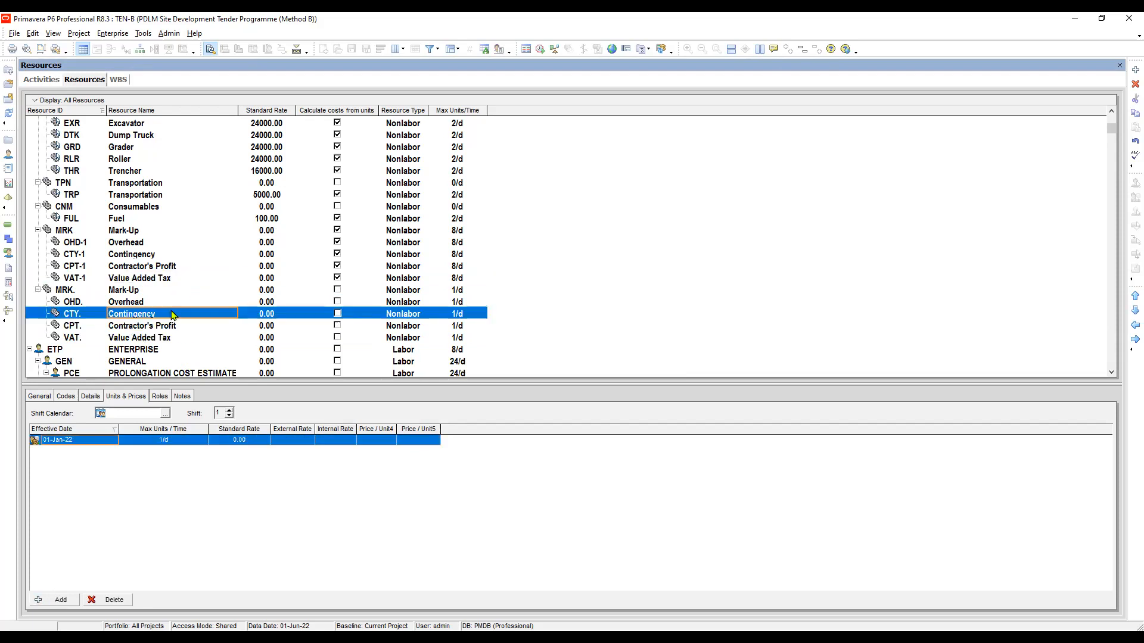
click(146, 279)
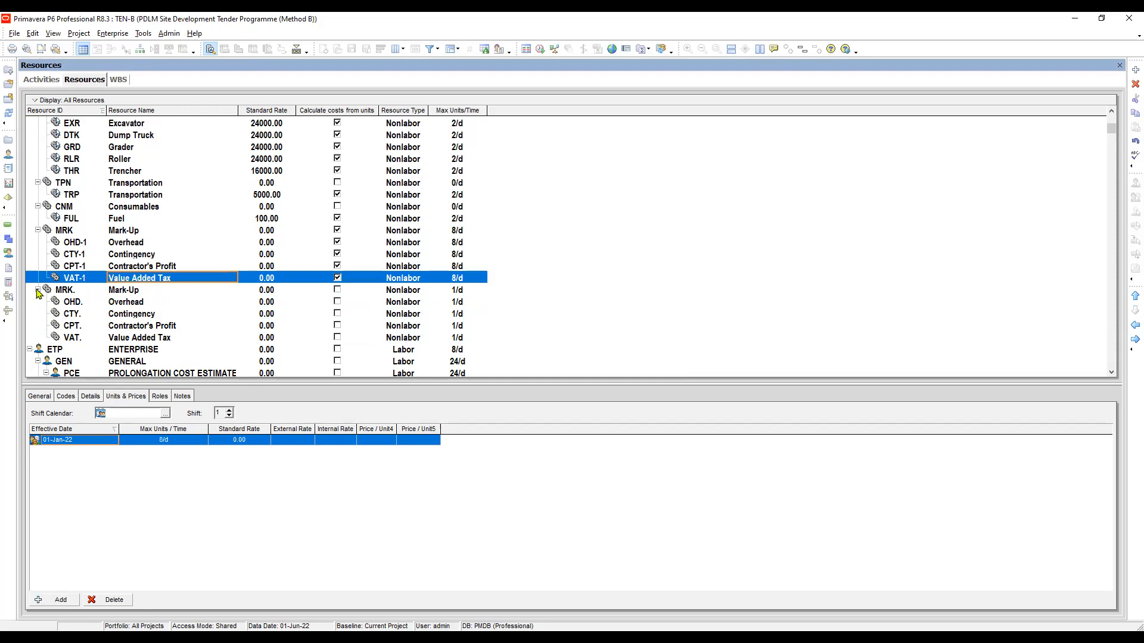
Collapse the existing MRK. group and review the standard rates of the new MRK resources.
click(38, 290)
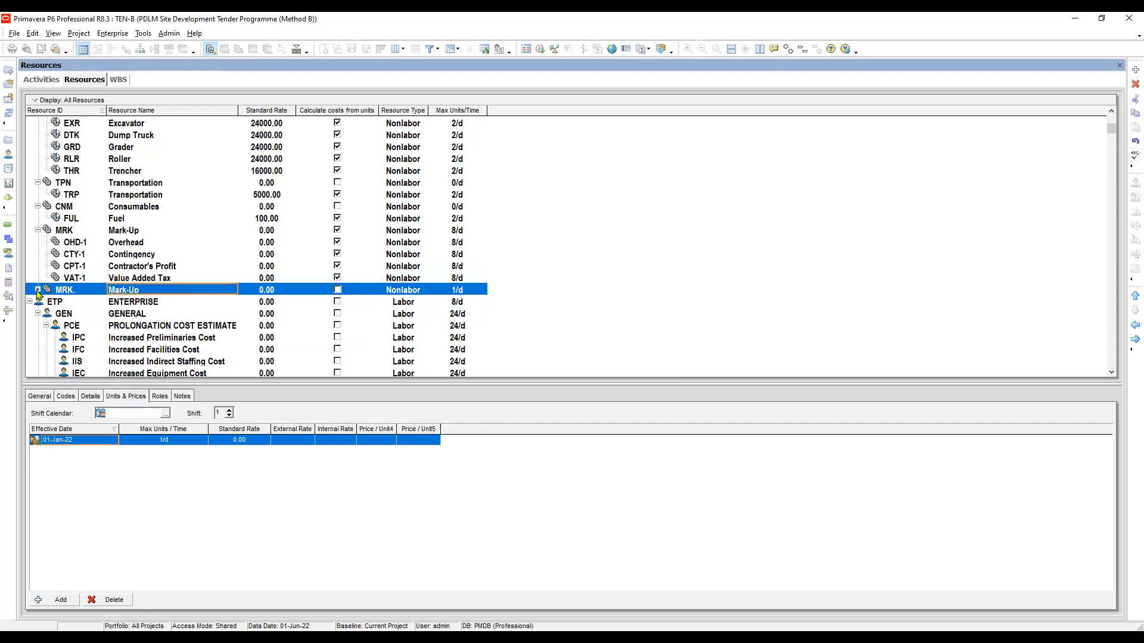
click(143, 244)
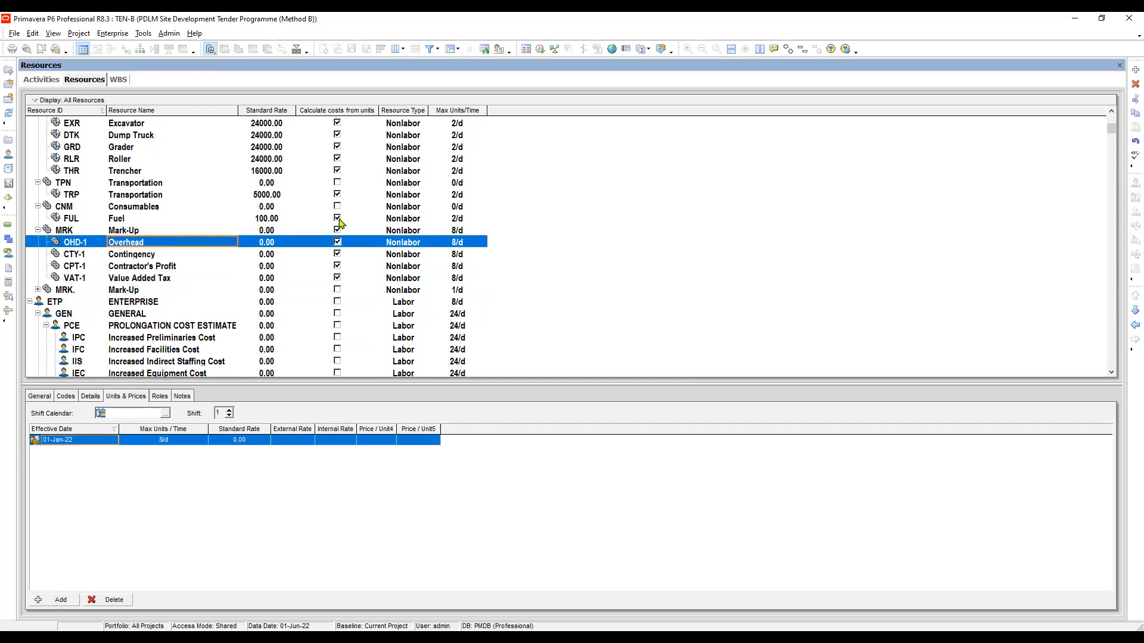
click(261, 233)
click(270, 244)
click(271, 255)
click(271, 266)
click(270, 277)
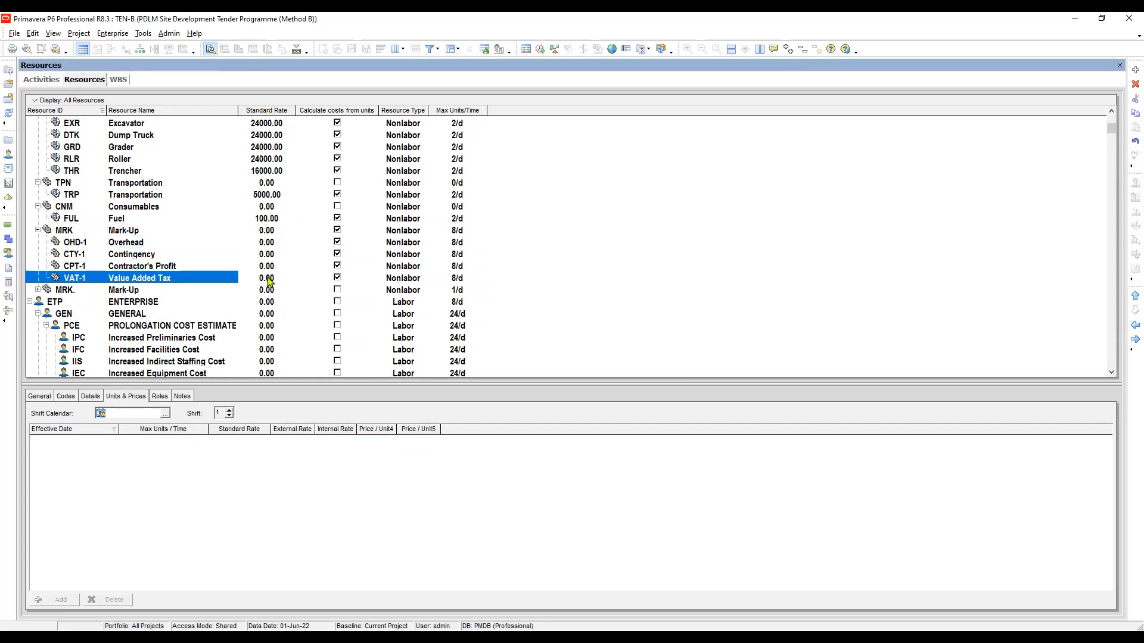
click(268, 244)
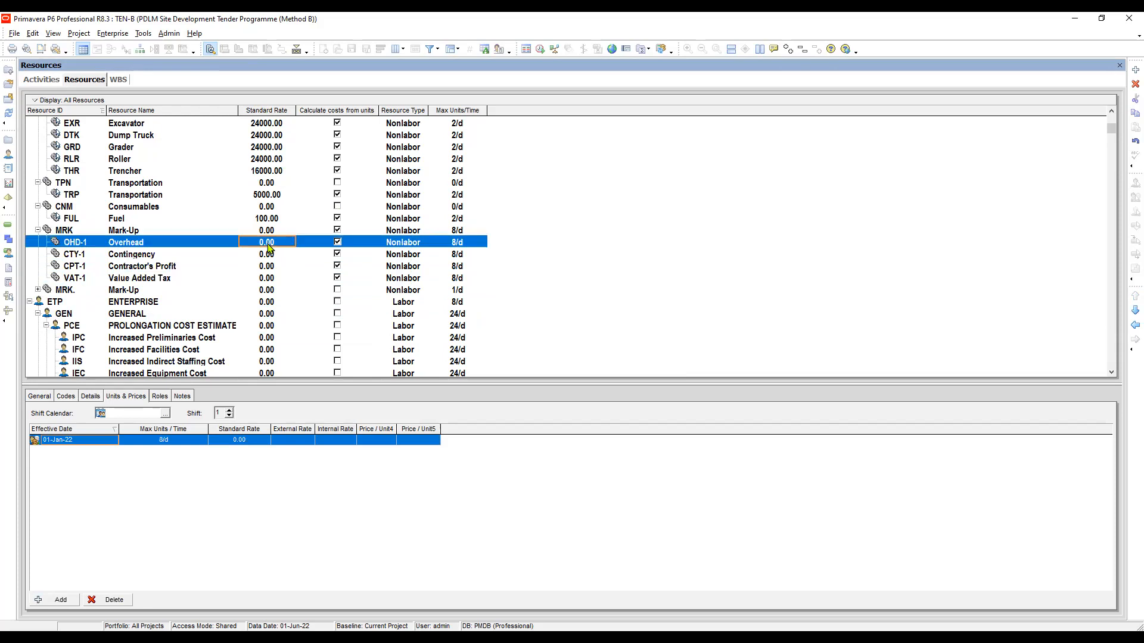
click(268, 257)
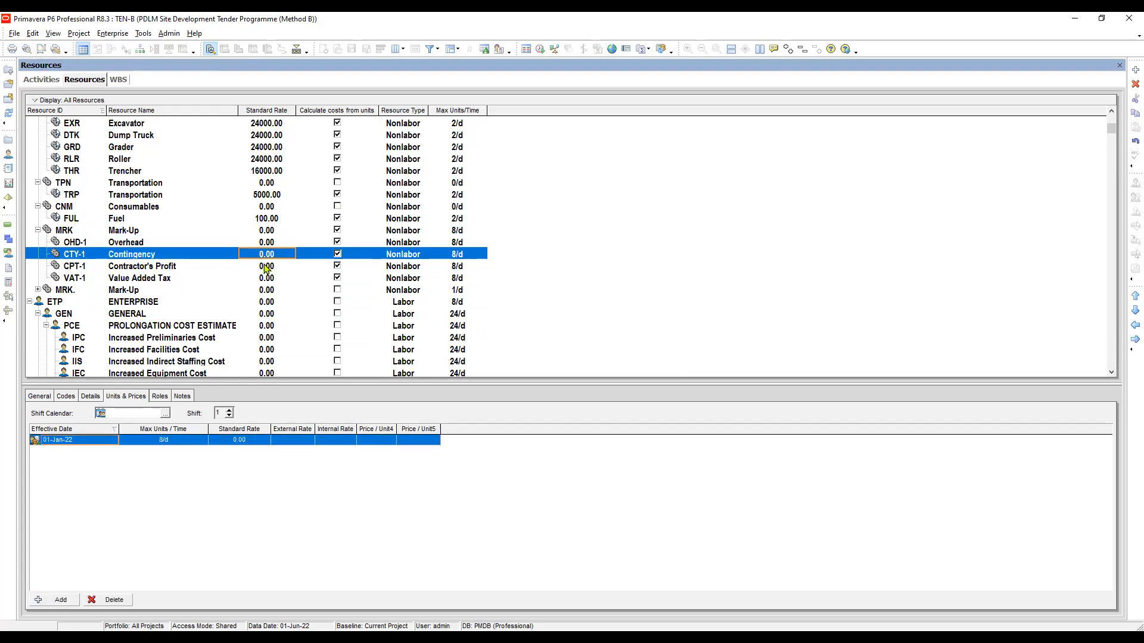
click(263, 268)
click(266, 246)
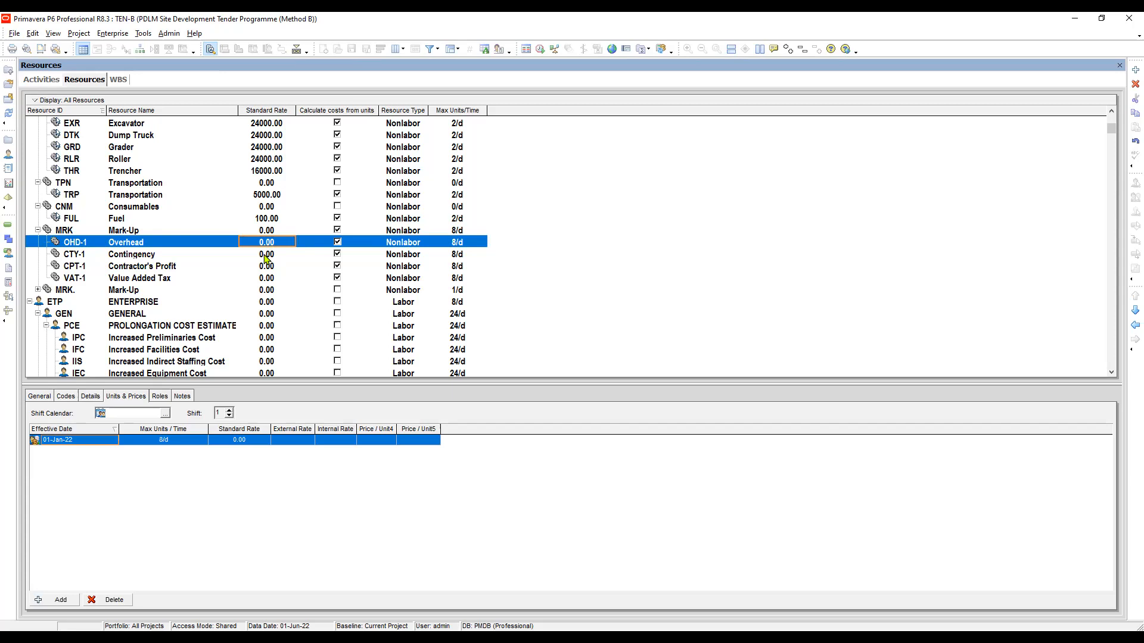
click(266, 257)
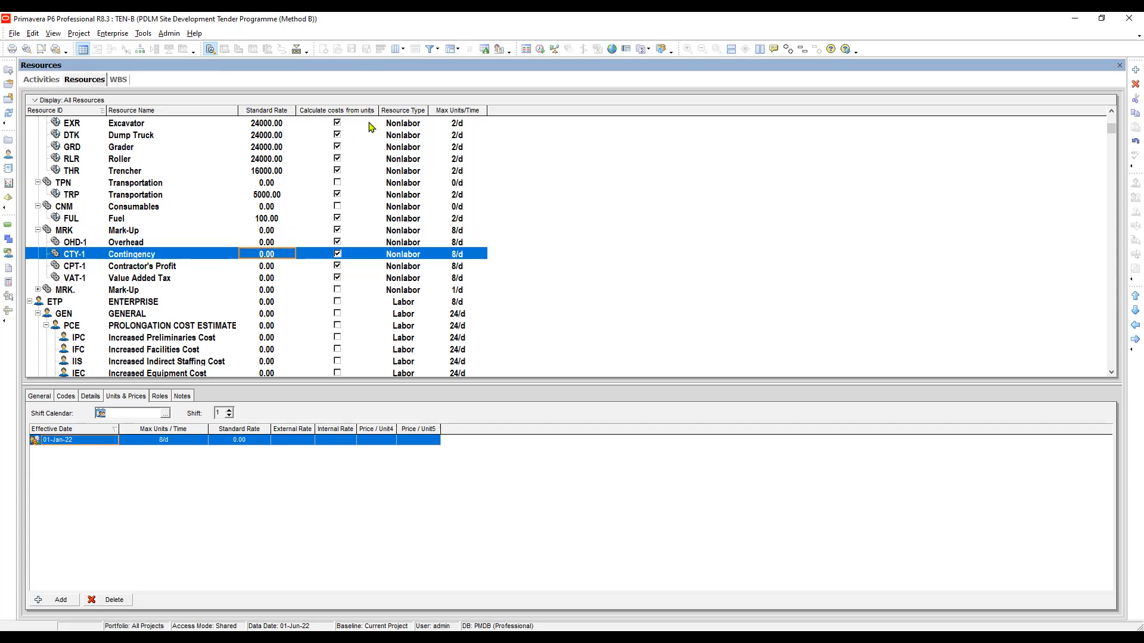
Turn off calculating costs from units for OHD-1, CTY-1, CPT-1 and VAT-1.
click(338, 254)
click(337, 243)
click(338, 266)
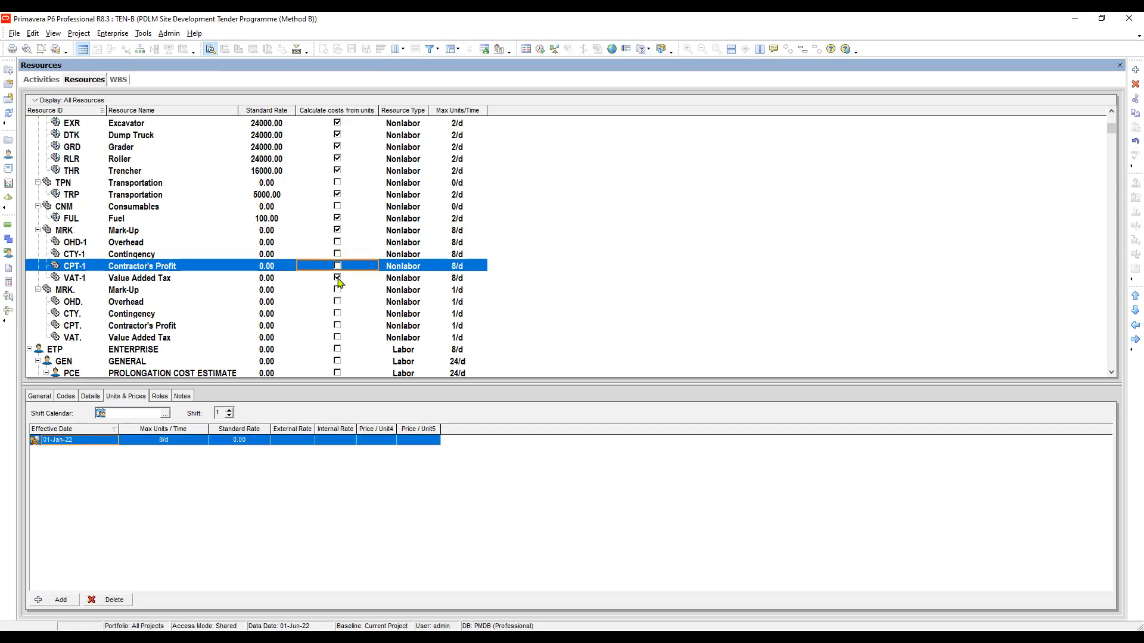
click(338, 278)
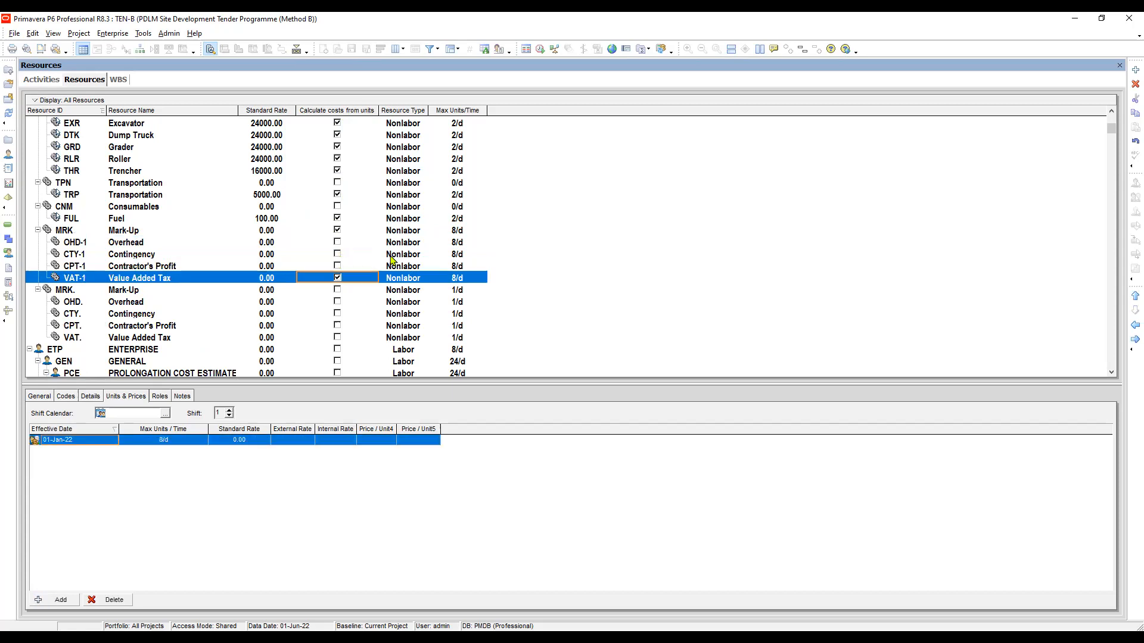
click(339, 279)
click(404, 246)
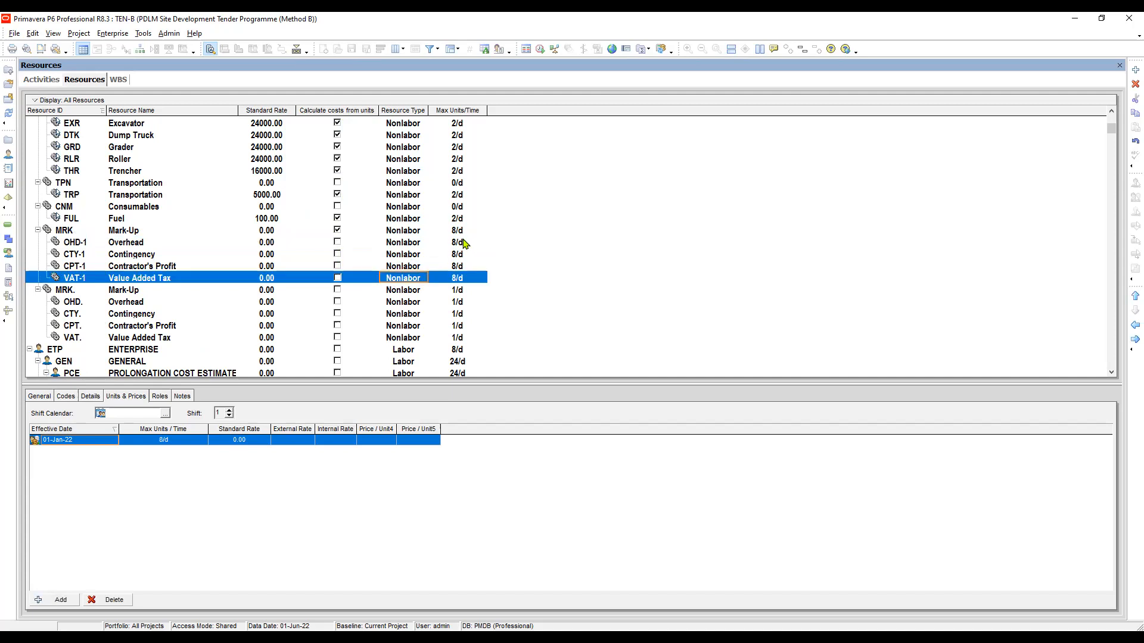
Set the maximum units per time to 1/d for the OHD-1 resource and its MRK parent.
click(455, 243)
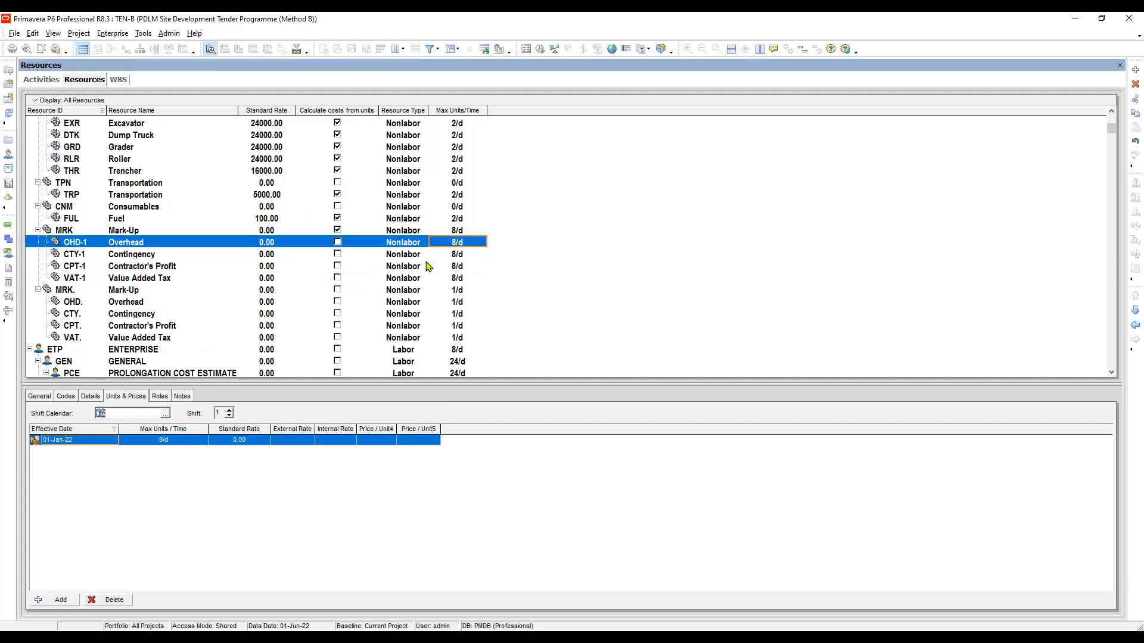
click(176, 440)
text(1)
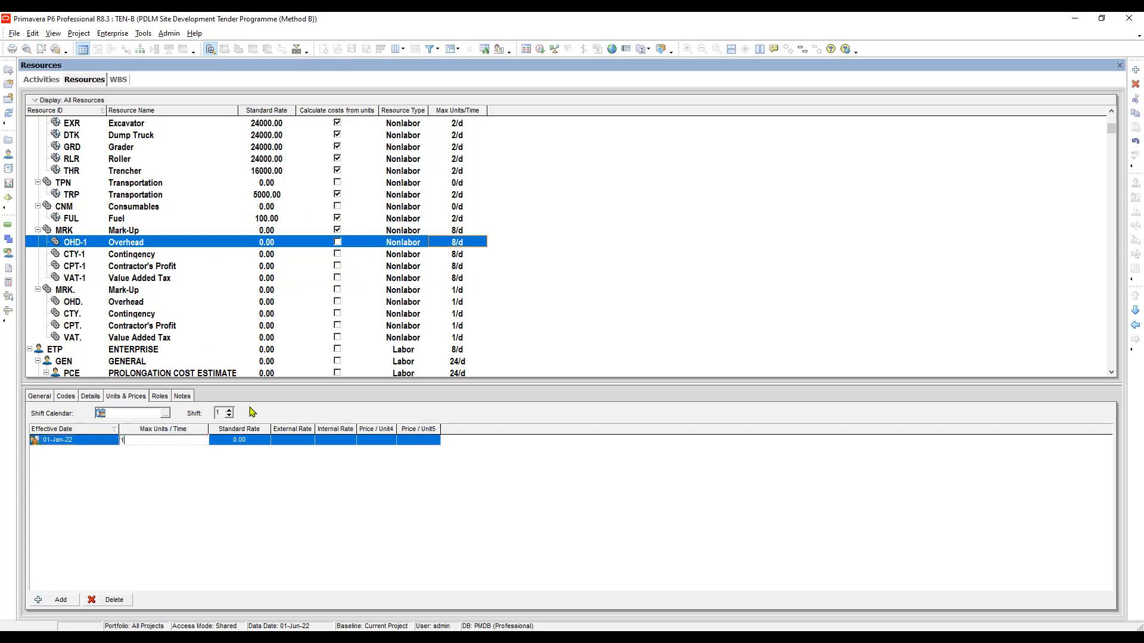
click(456, 257)
click(458, 232)
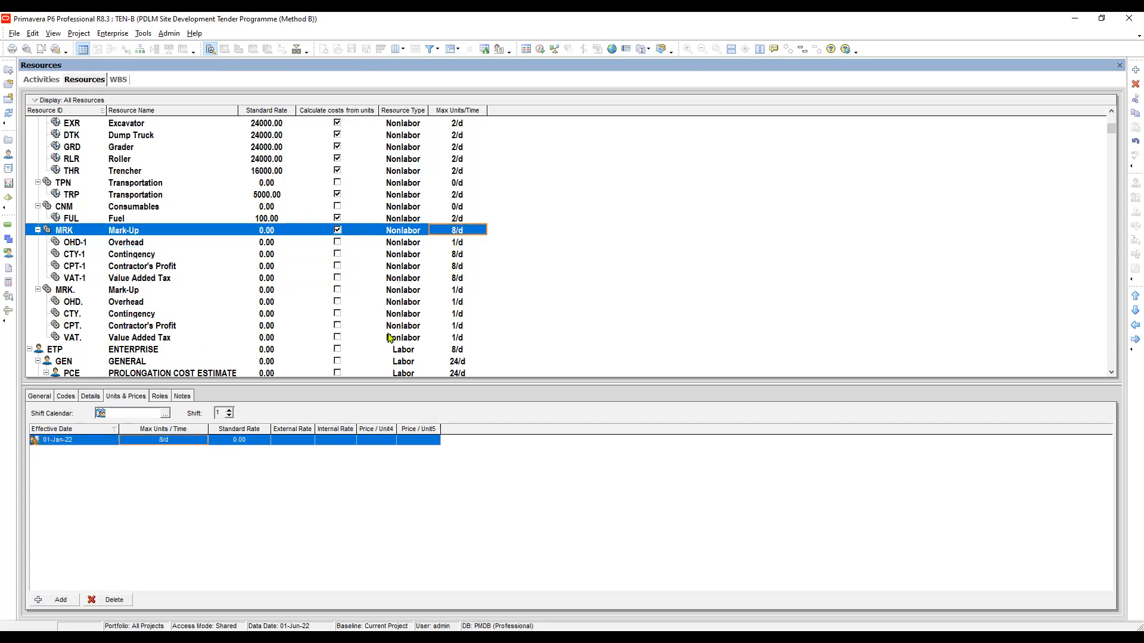
click(193, 441)
text(1)
Set the maximum units per time to 1/d for the CTY-1, CPT-1 and VAT-1 resources.
click(452, 257)
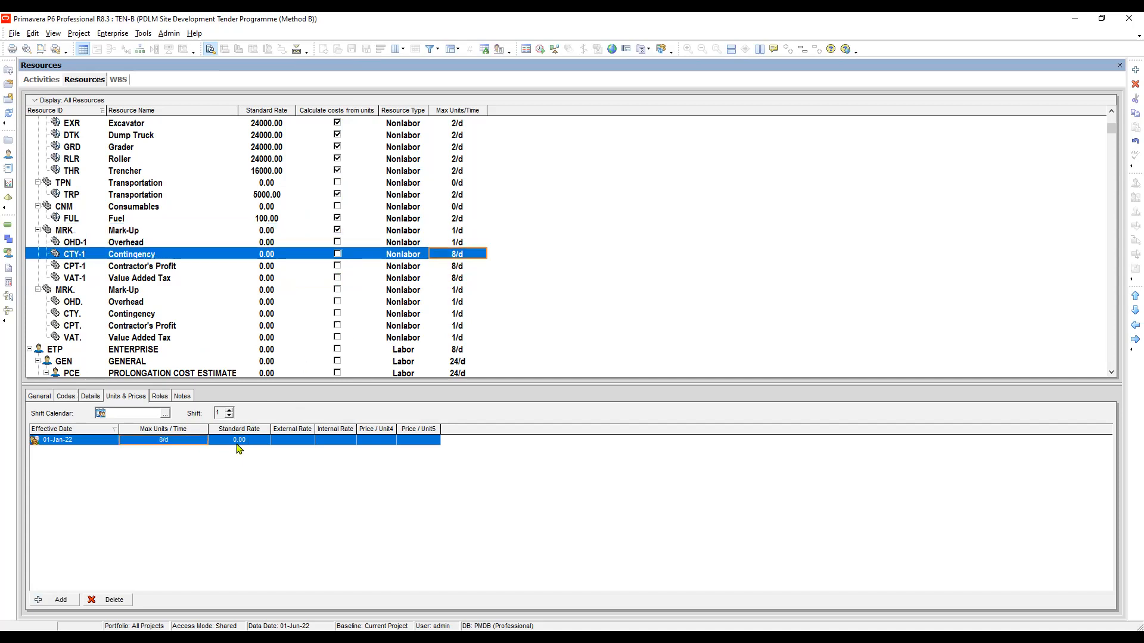
click(196, 442)
text(1)
click(468, 268)
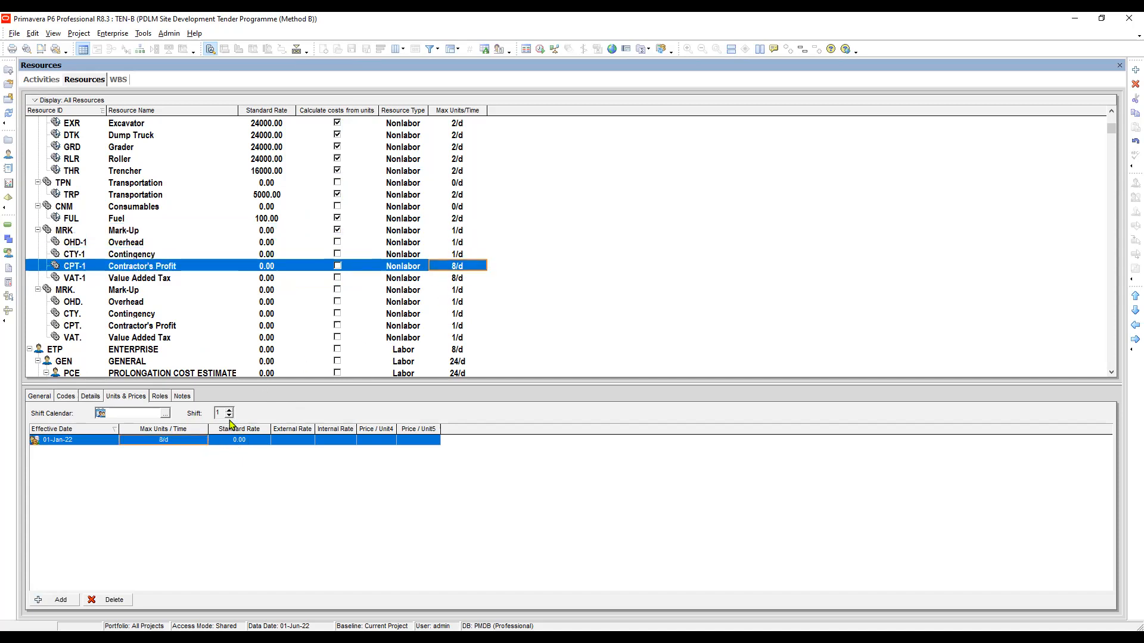
click(187, 444)
text(1)
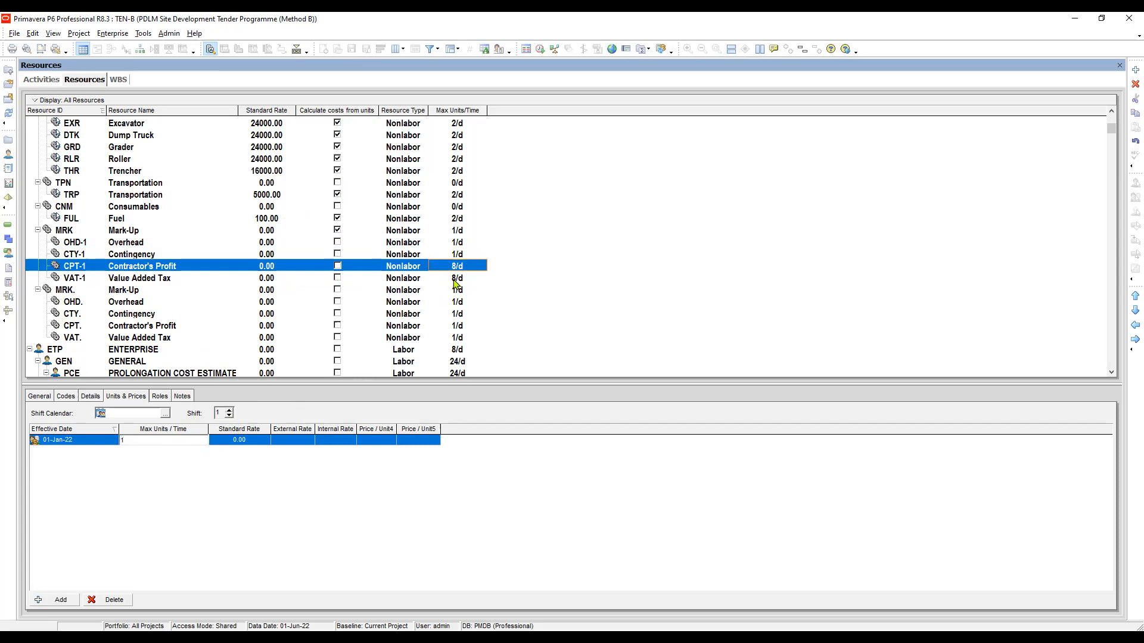
click(455, 280)
click(189, 442)
text(1)
click(426, 292)
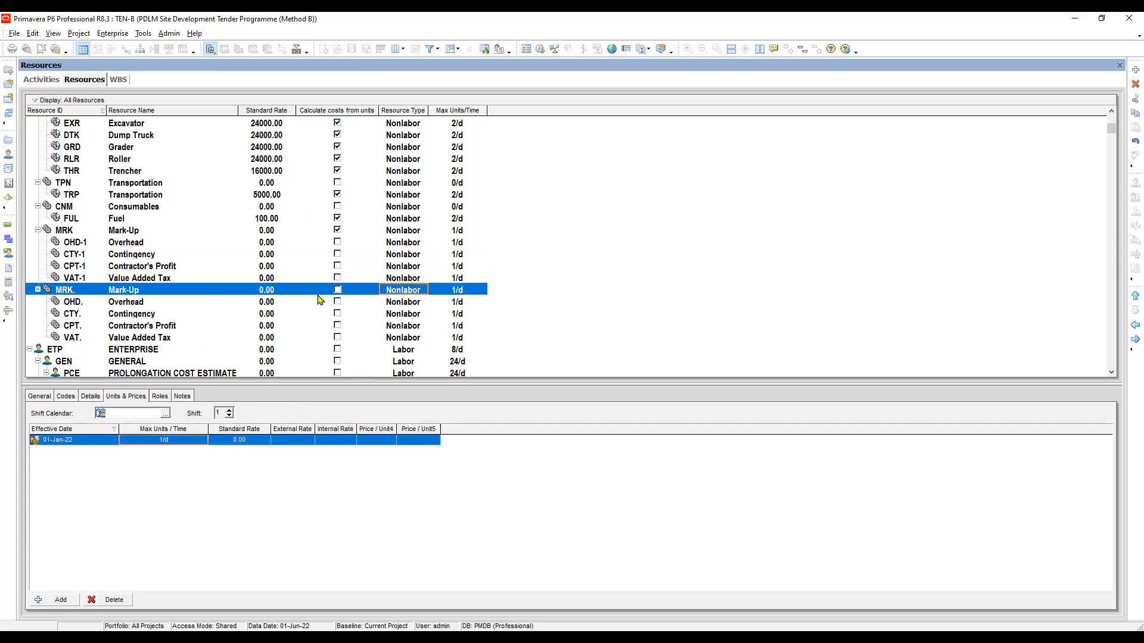
click(184, 277)
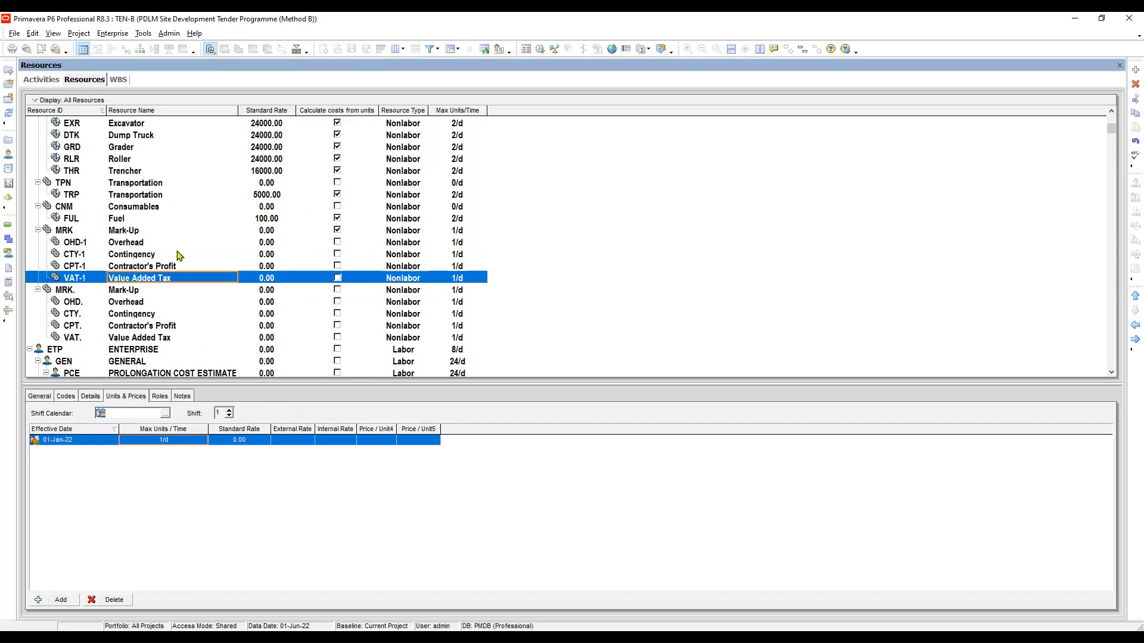
click(135, 233)
click(122, 279)
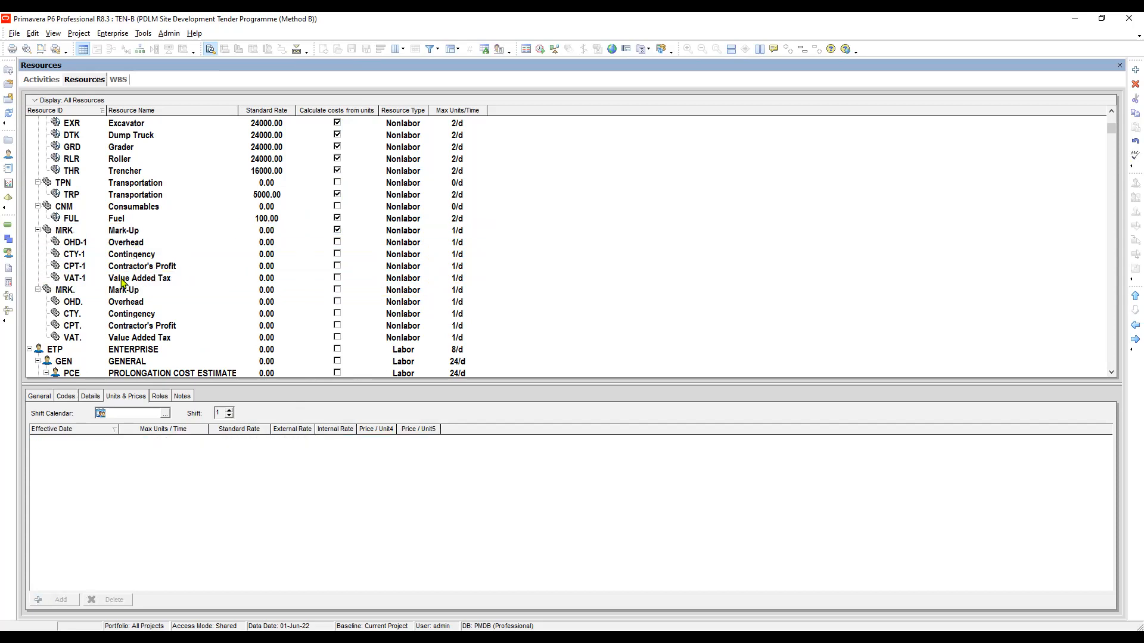
click(133, 231)
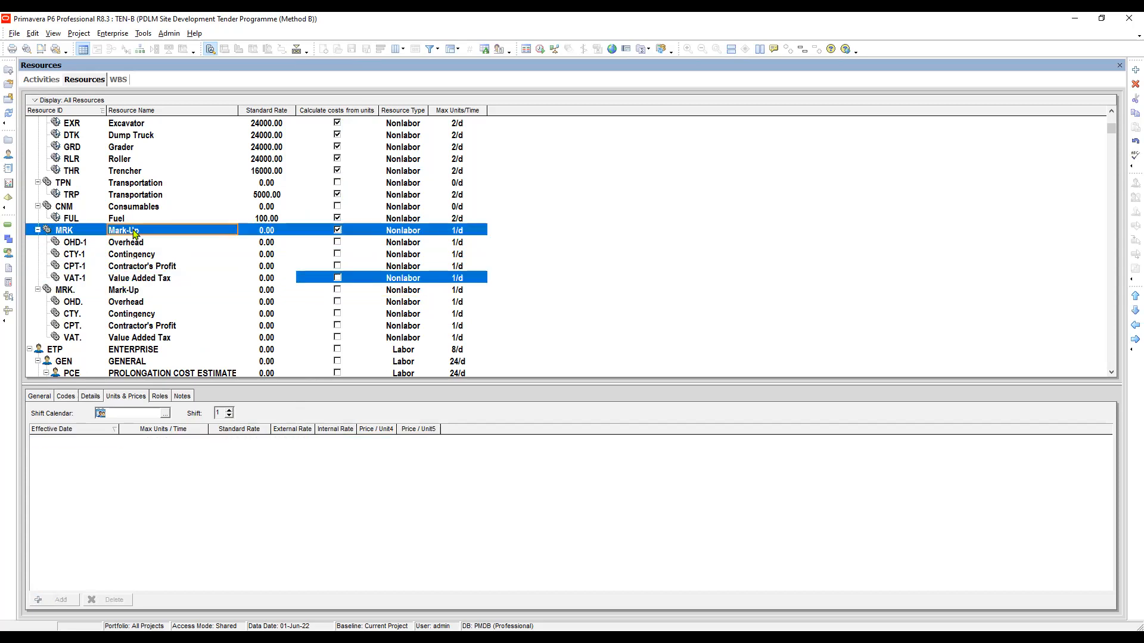
click(136, 245)
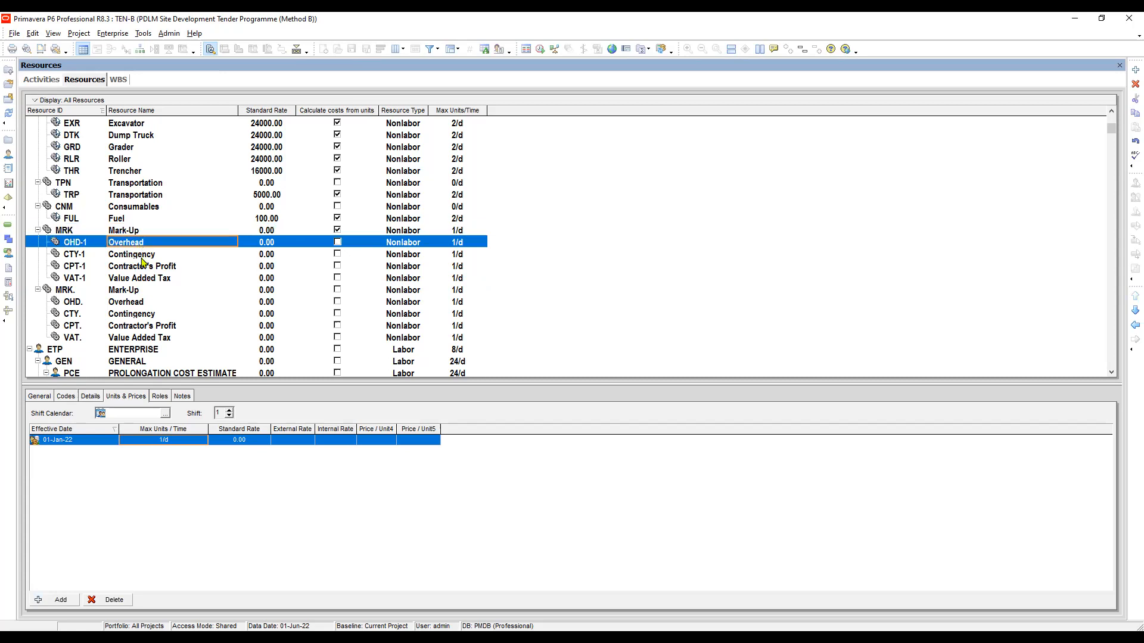
click(142, 257)
click(137, 245)
Return to the activities and assign the OHD-1 Overhead resource to the Mark-Up activity K1100 Overhead.
click(38, 81)
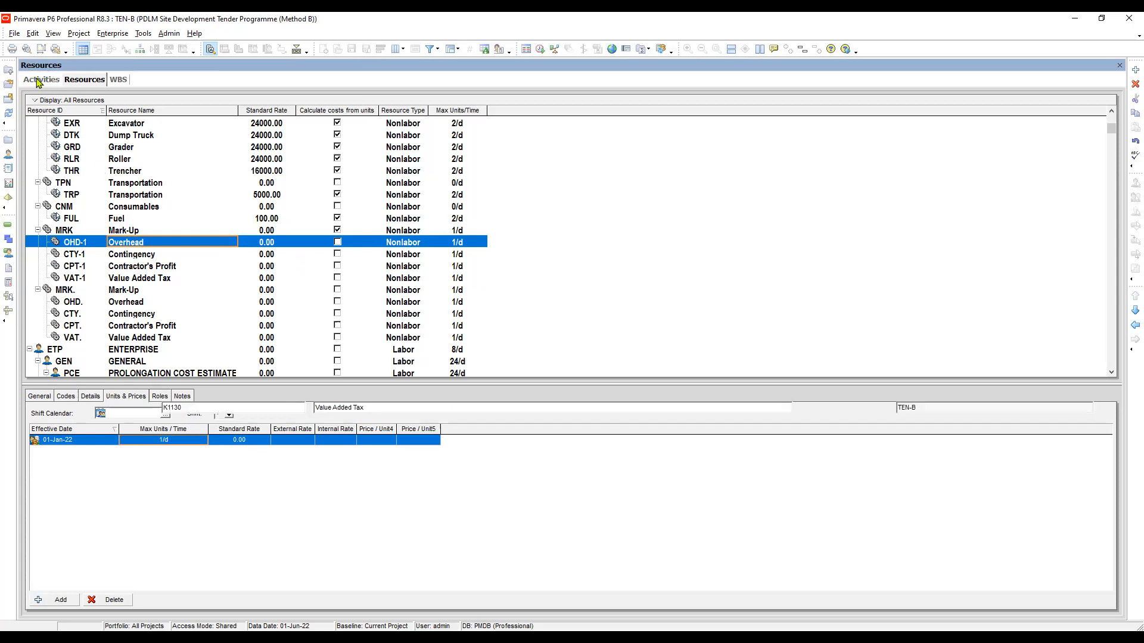
drag(318, 257, 318, 254)
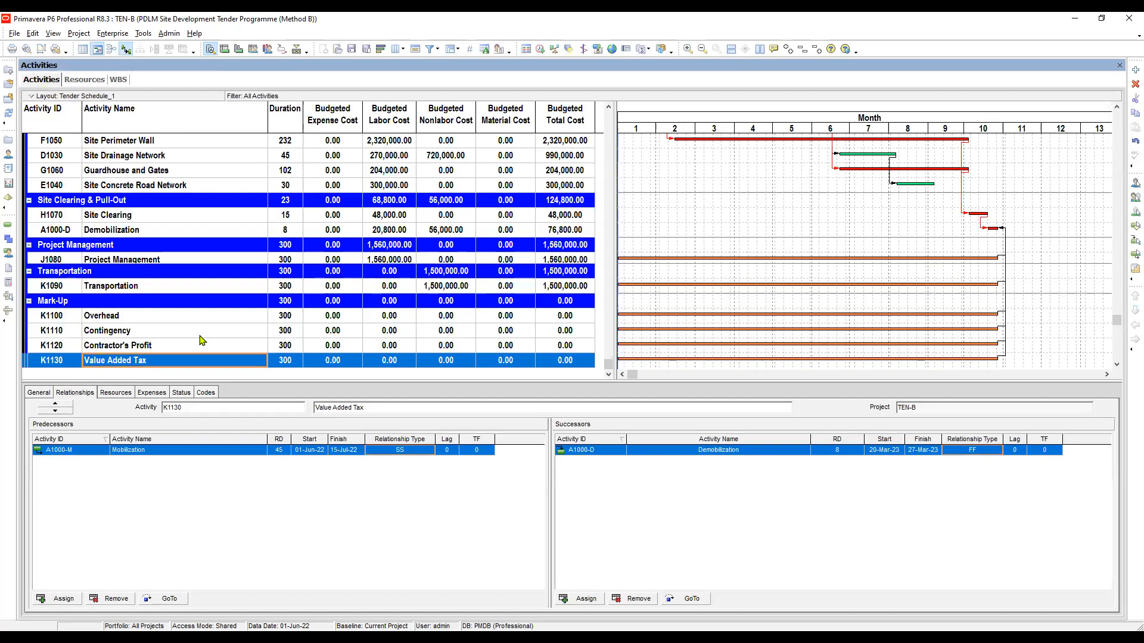
click(161, 320)
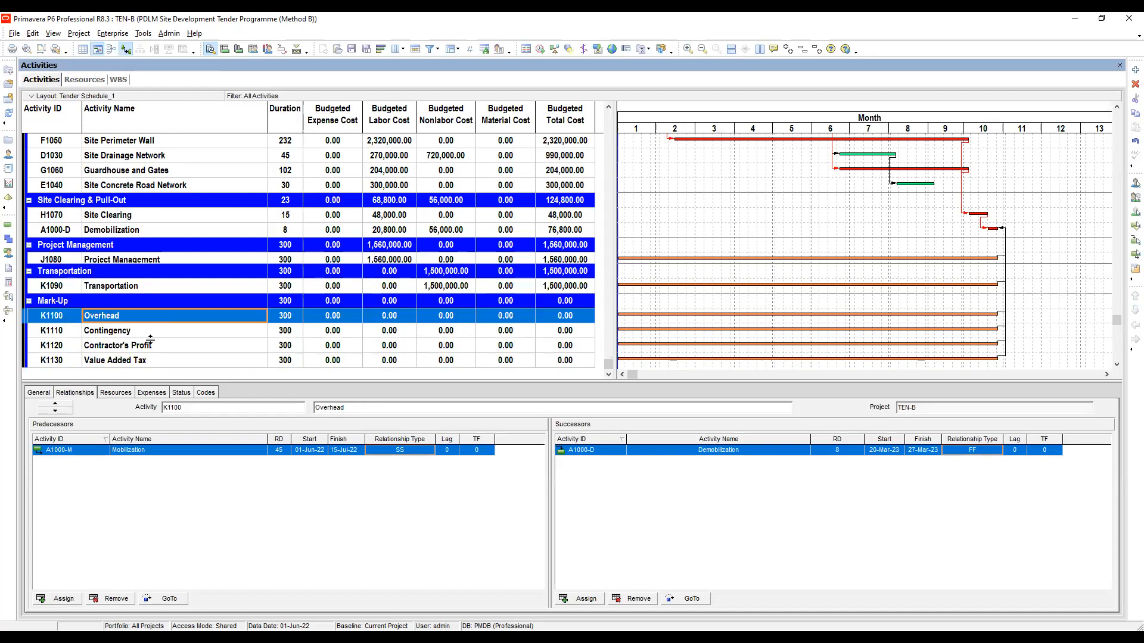
click(160, 334)
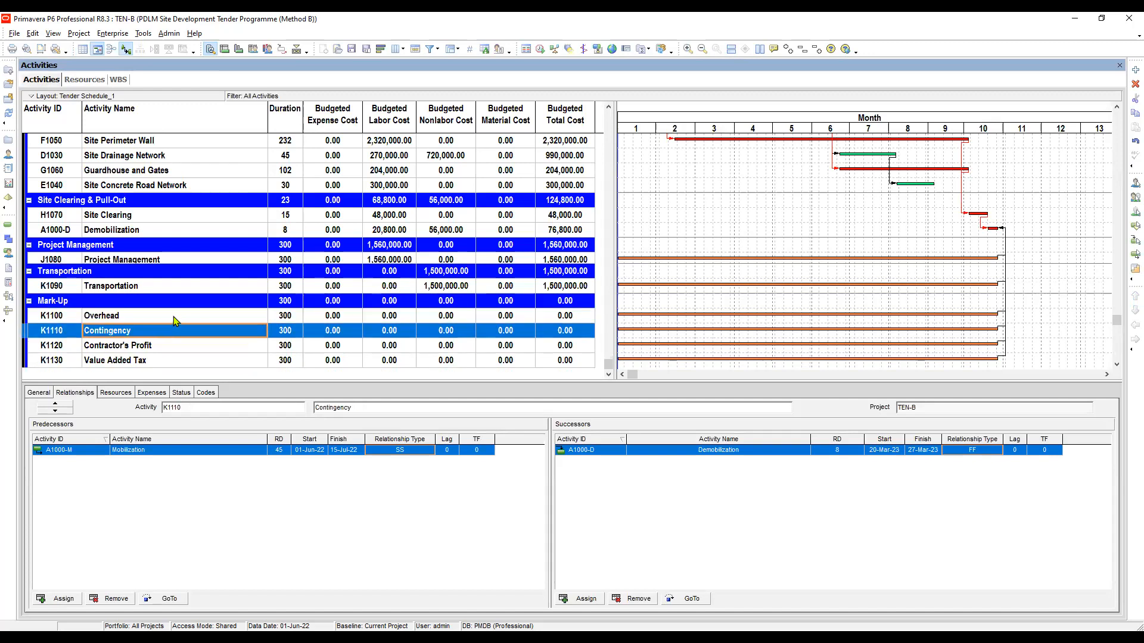
click(179, 318)
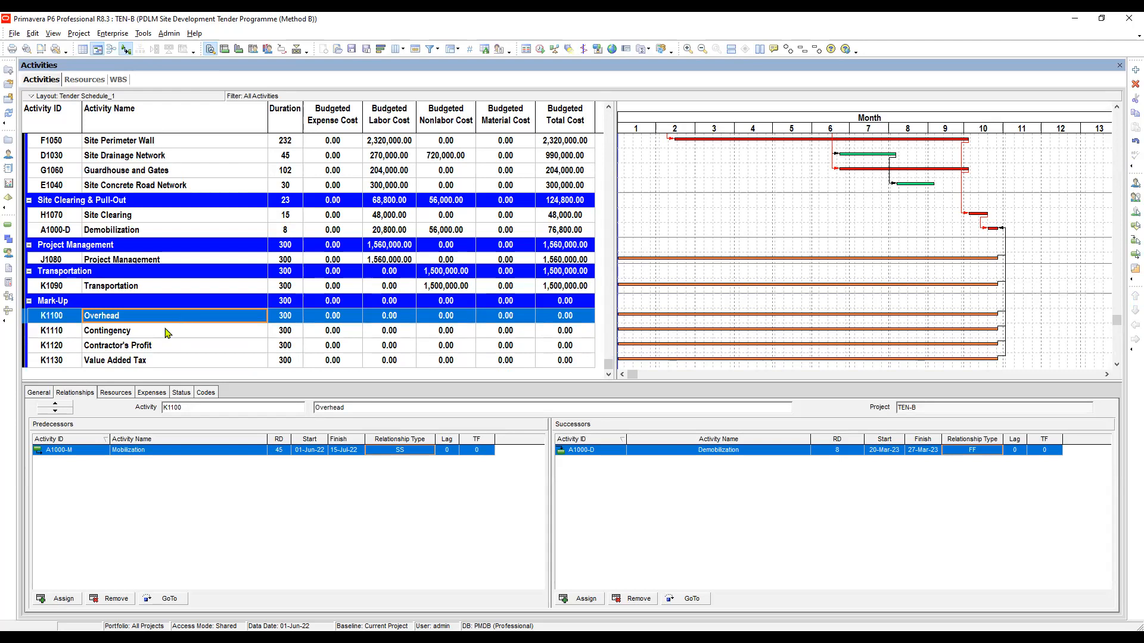
click(160, 334)
click(166, 320)
click(116, 395)
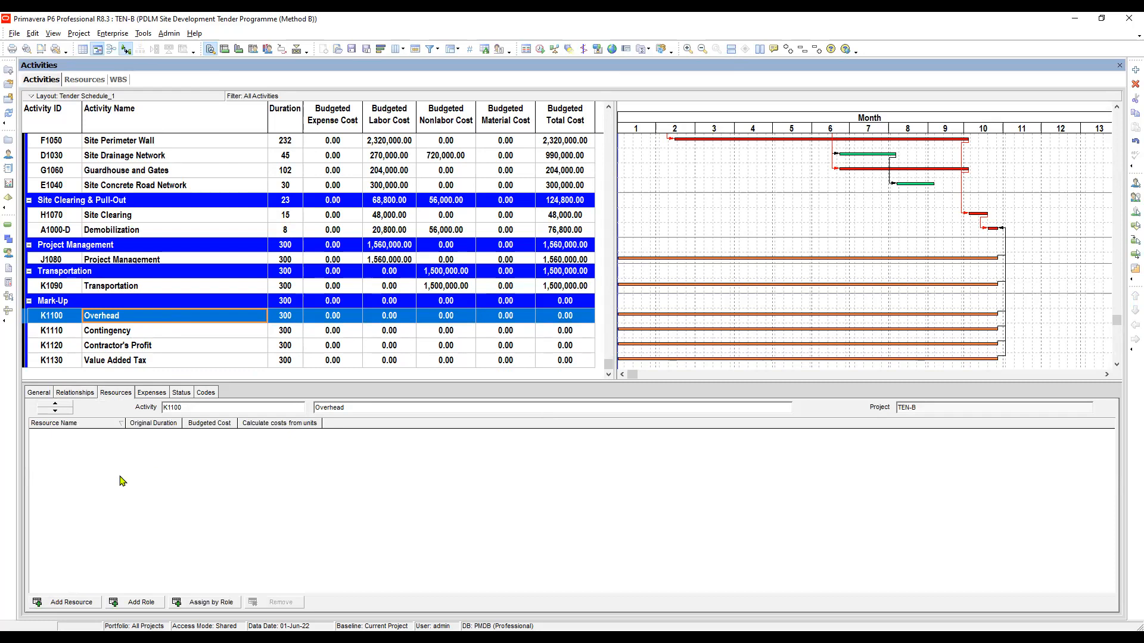
click(70, 604)
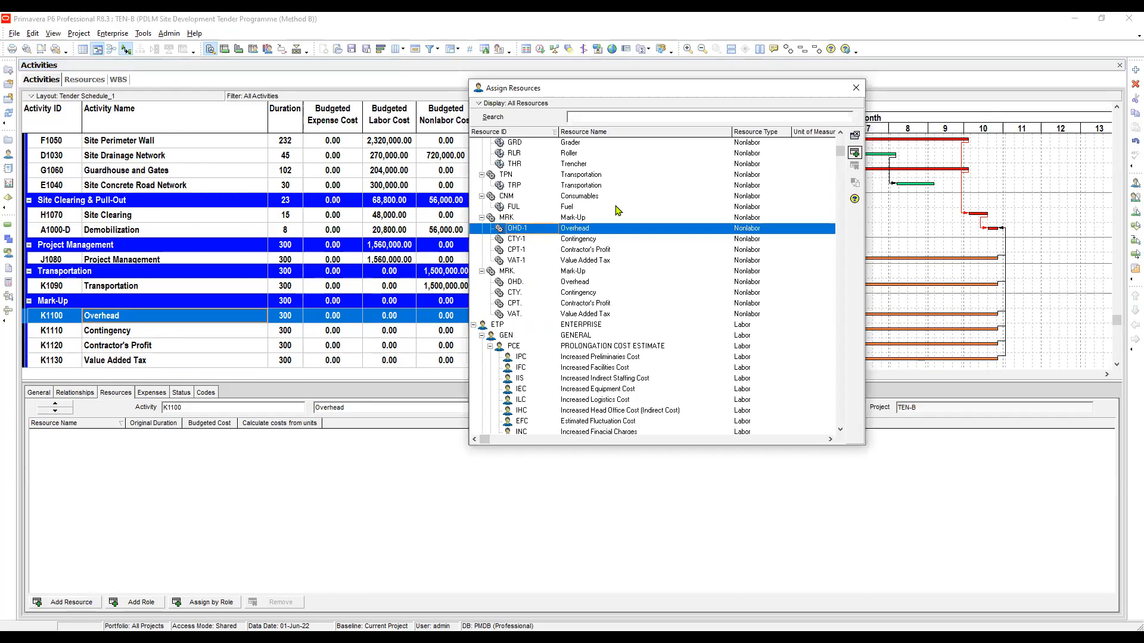
key(Right)
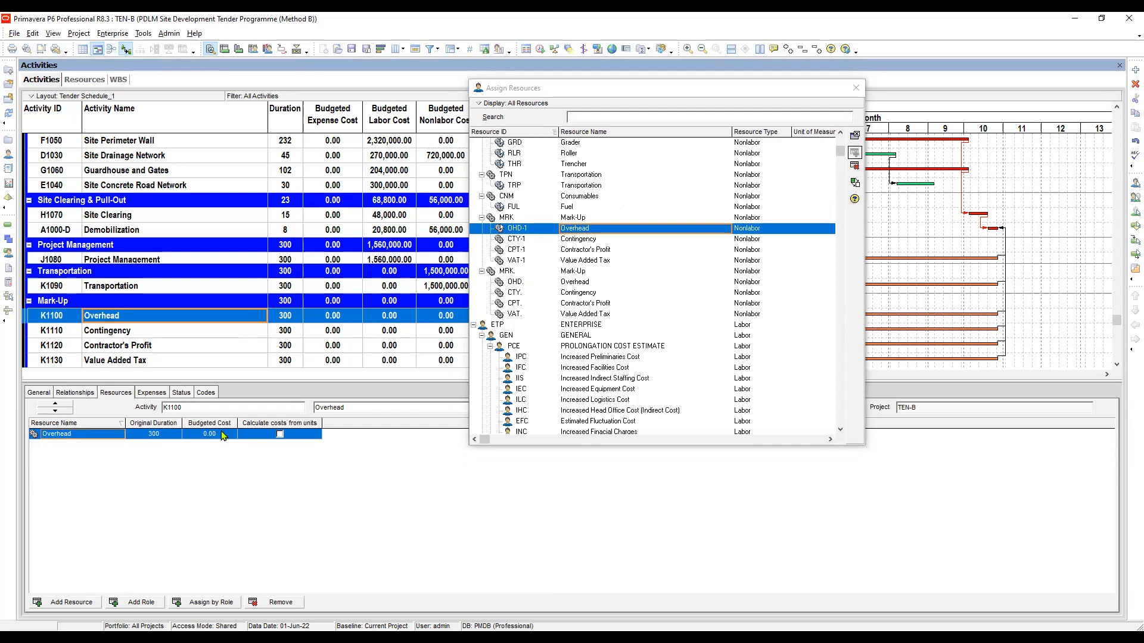
Assign the CTY-1 resource to the K1110 Contingency activity and CPT-1 to the K1120 Contractor's Profit activity.
click(167, 337)
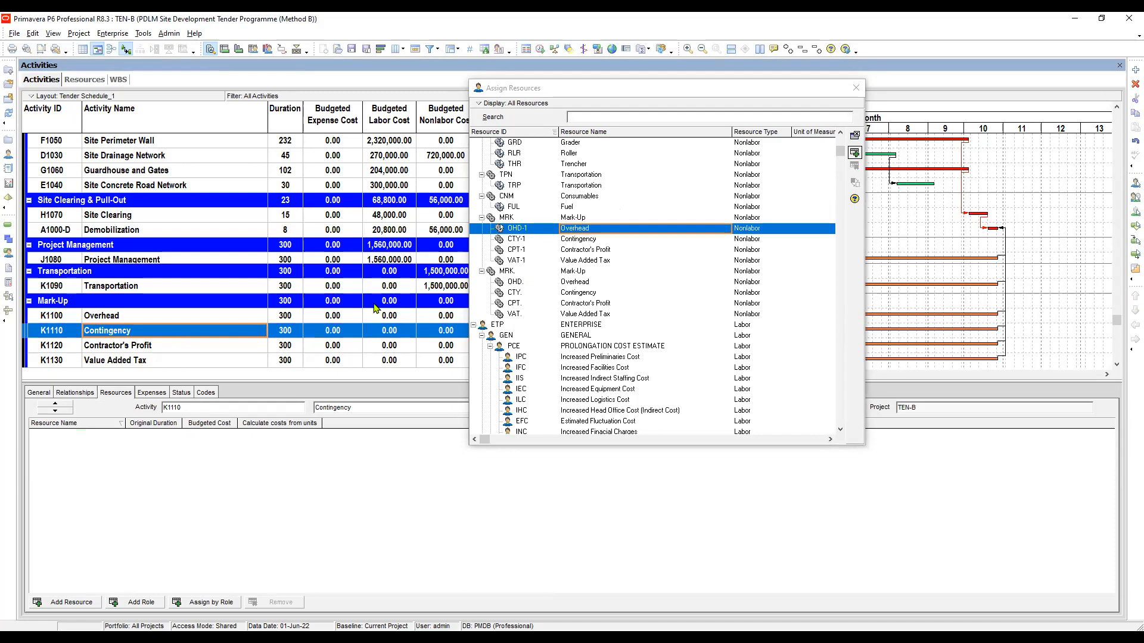
click(156, 346)
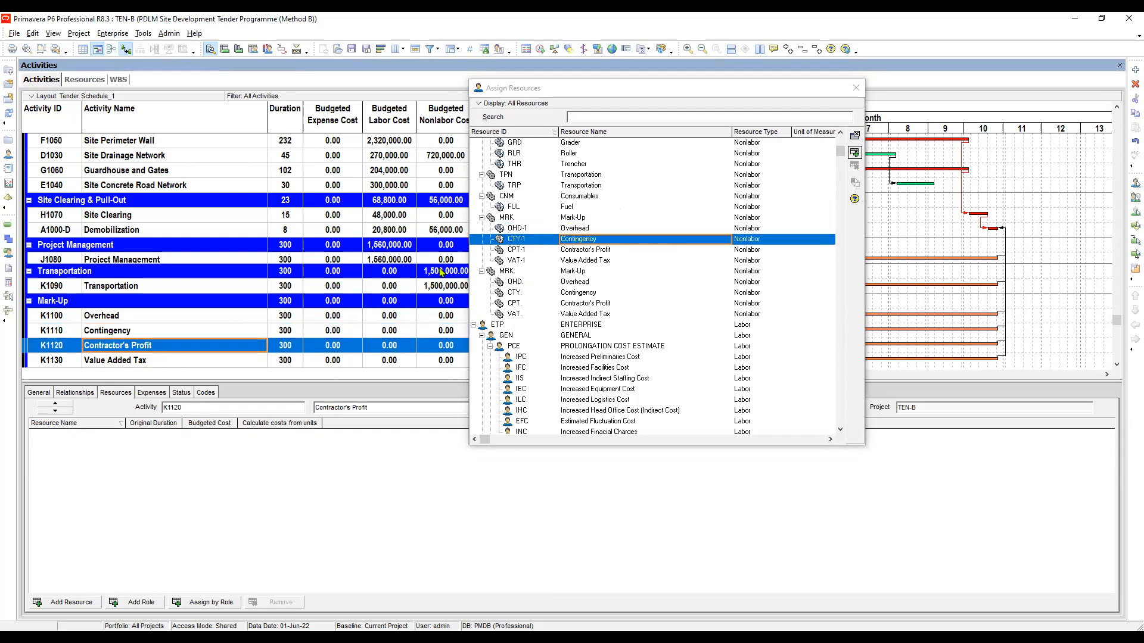
click(585, 260)
double_click(586, 250)
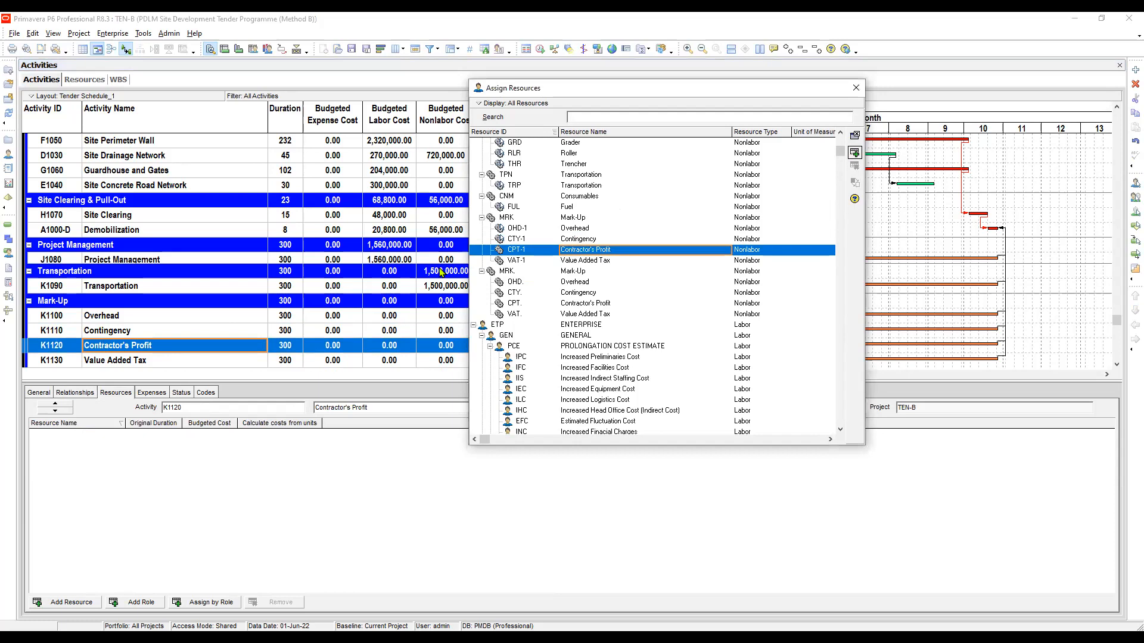
Assign the VAT-1 Value Added Tax resource to activity K1130 and close the resource assignment window.
click(234, 334)
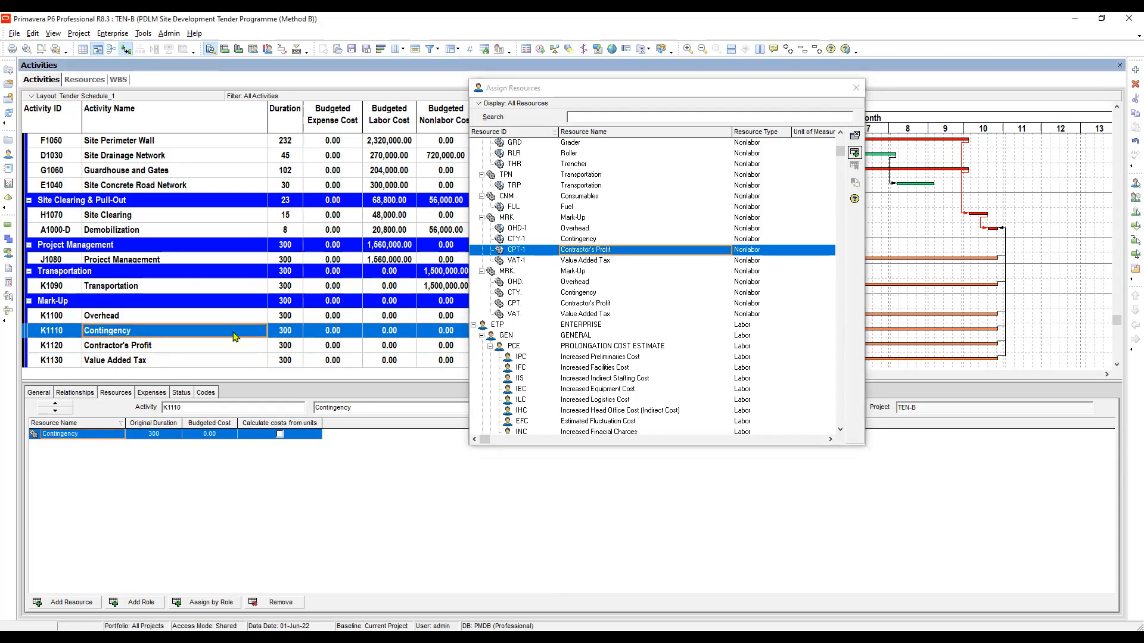
click(206, 347)
click(185, 360)
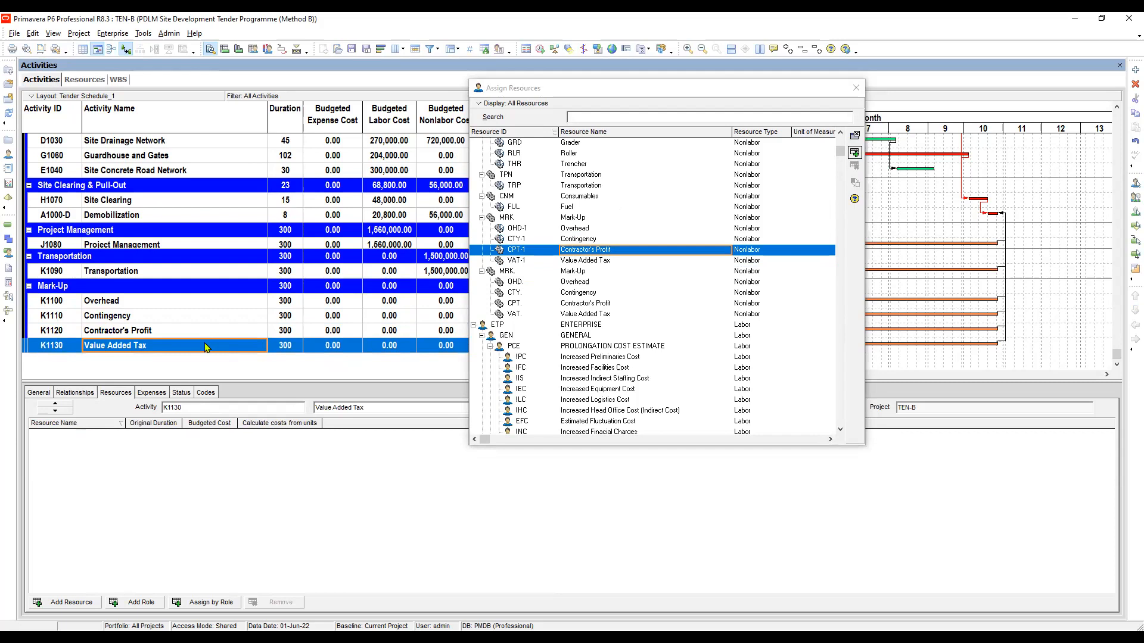
key(Down)
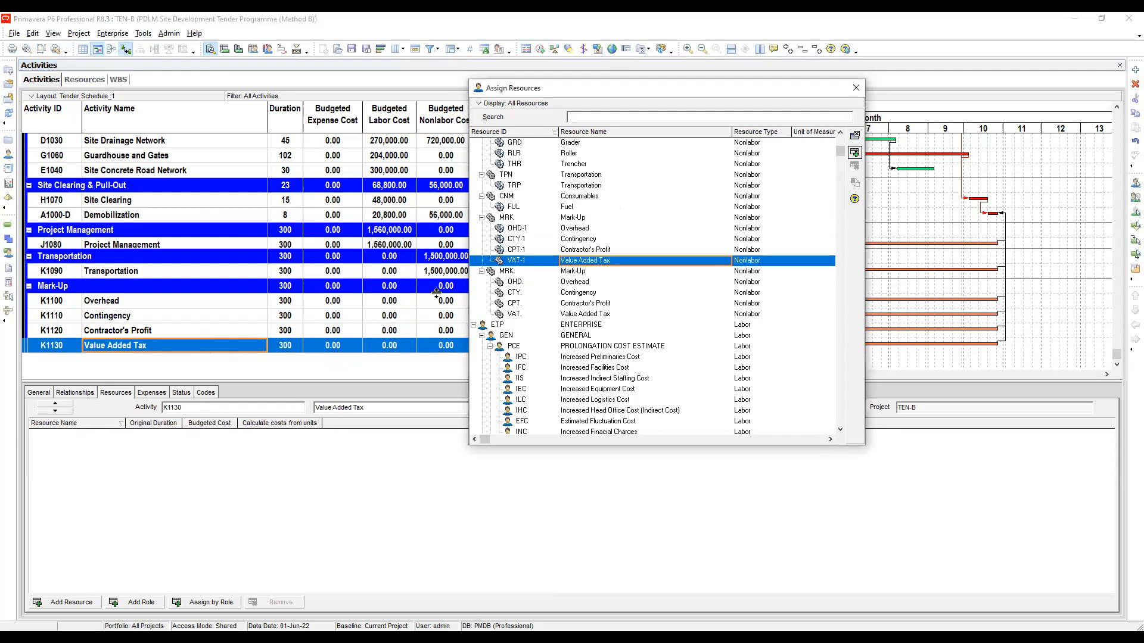
key(Return)
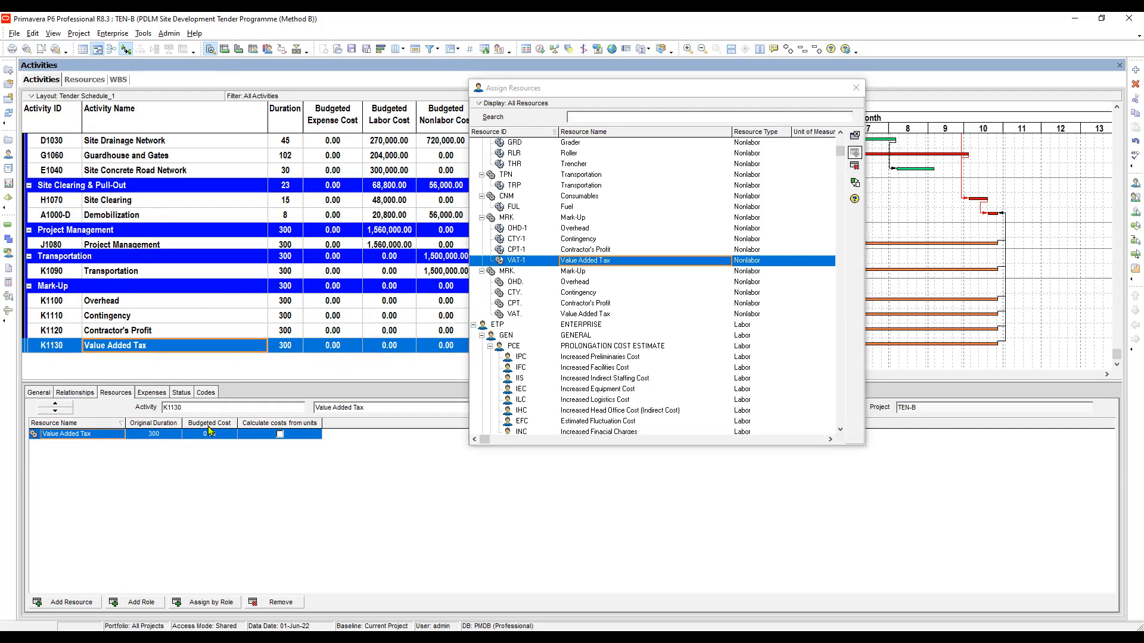
click(856, 90)
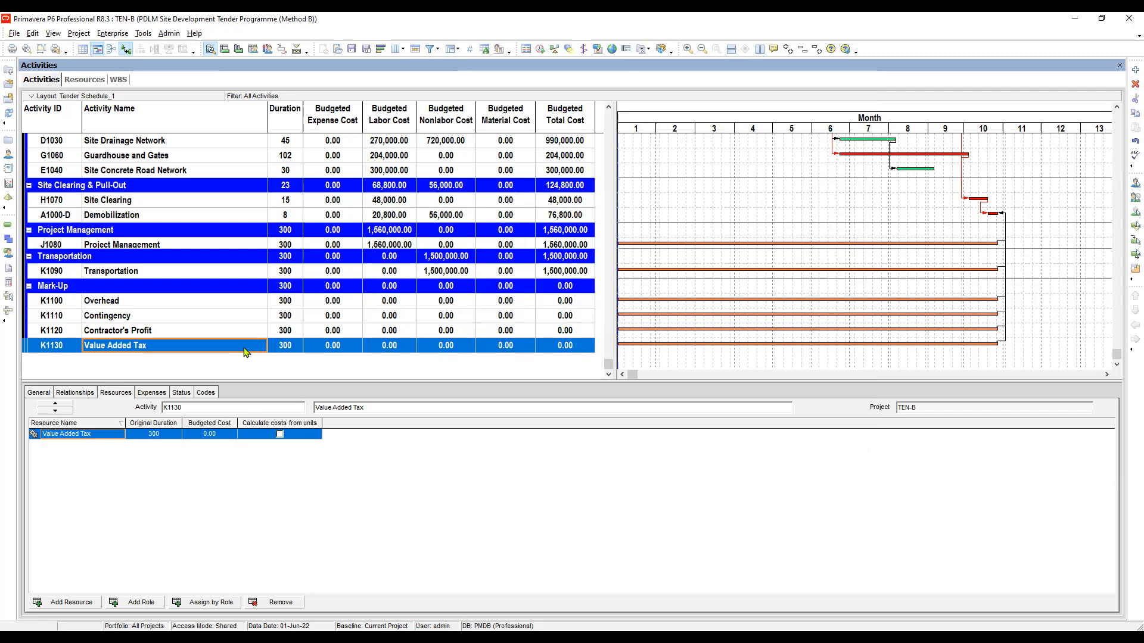
click(299, 305)
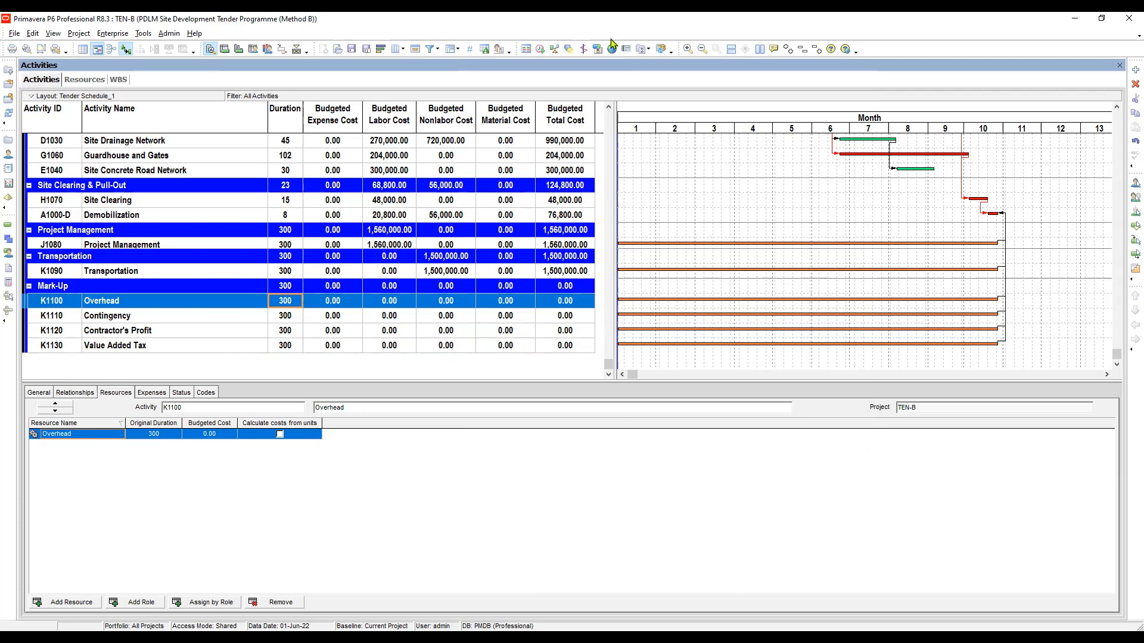
key(alt+Tab)
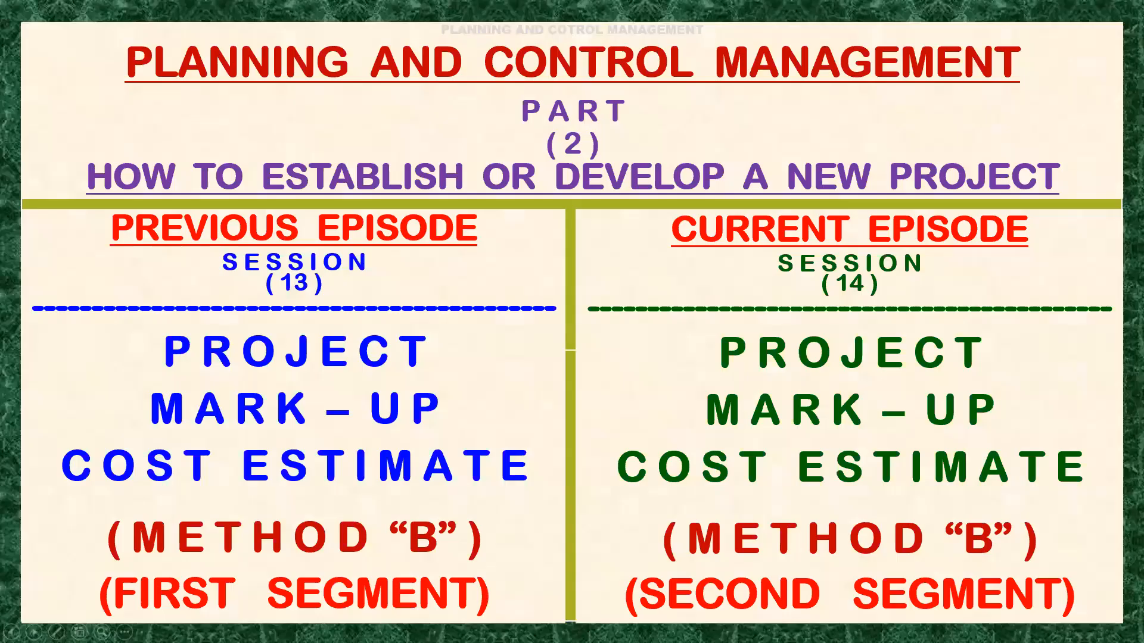
key(Right)
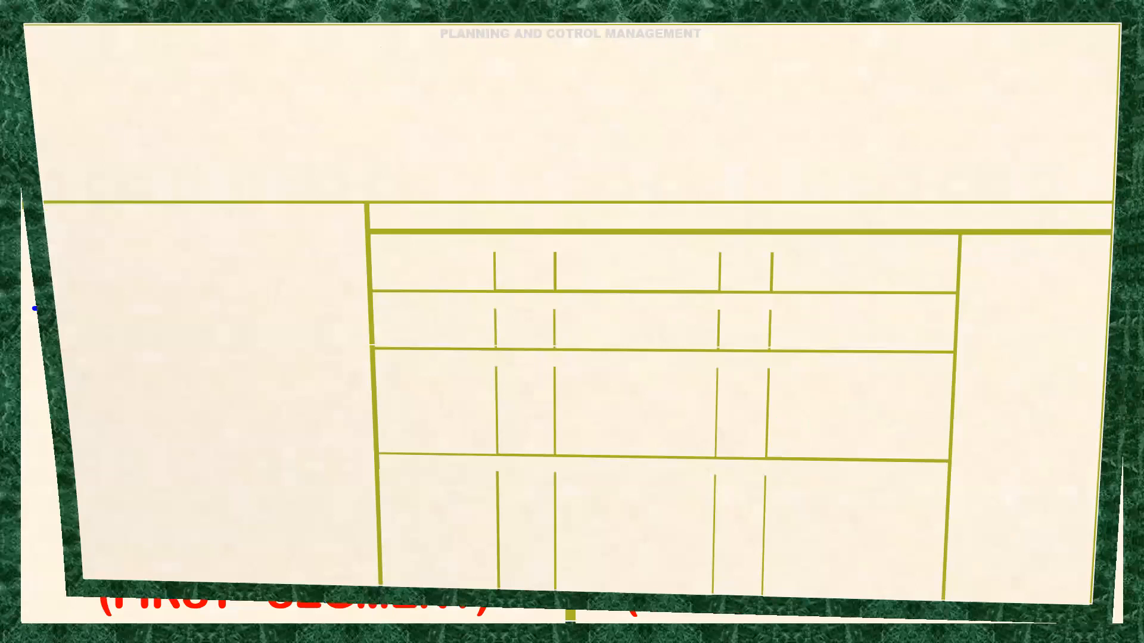
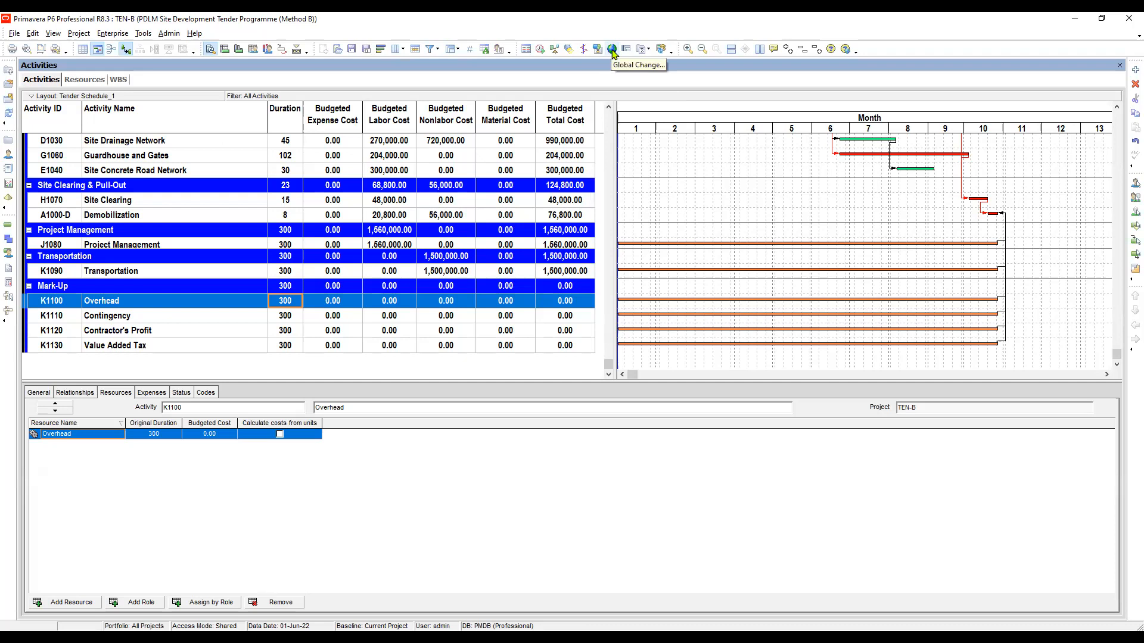
Create a new global change named Overhead with Activity Resource Assignments as its subject area.
click(613, 52)
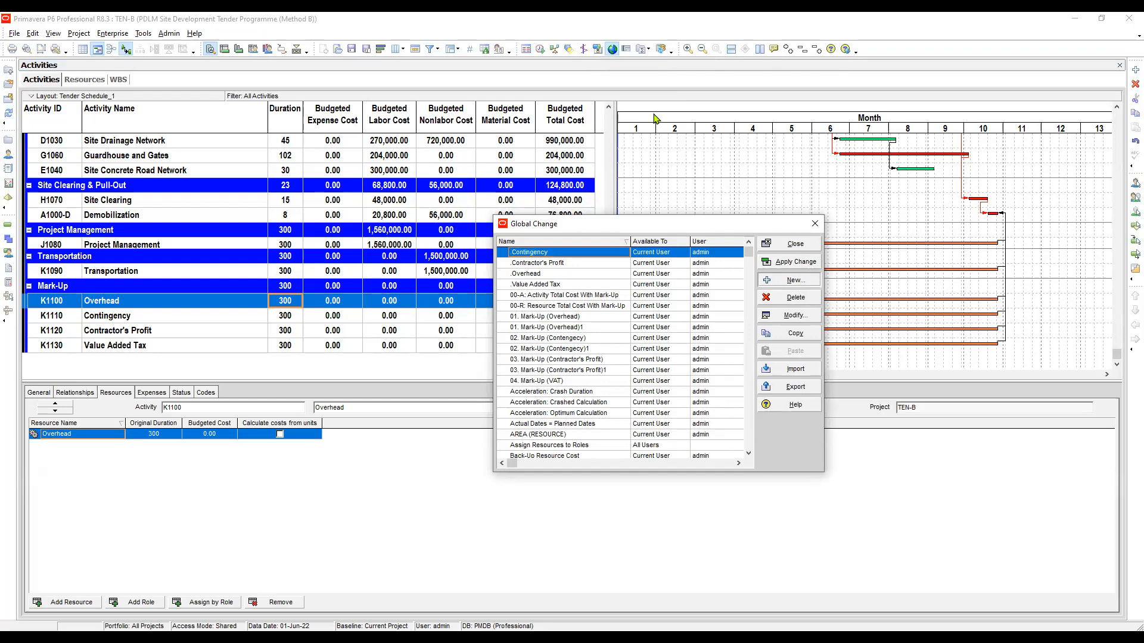
key(Return)
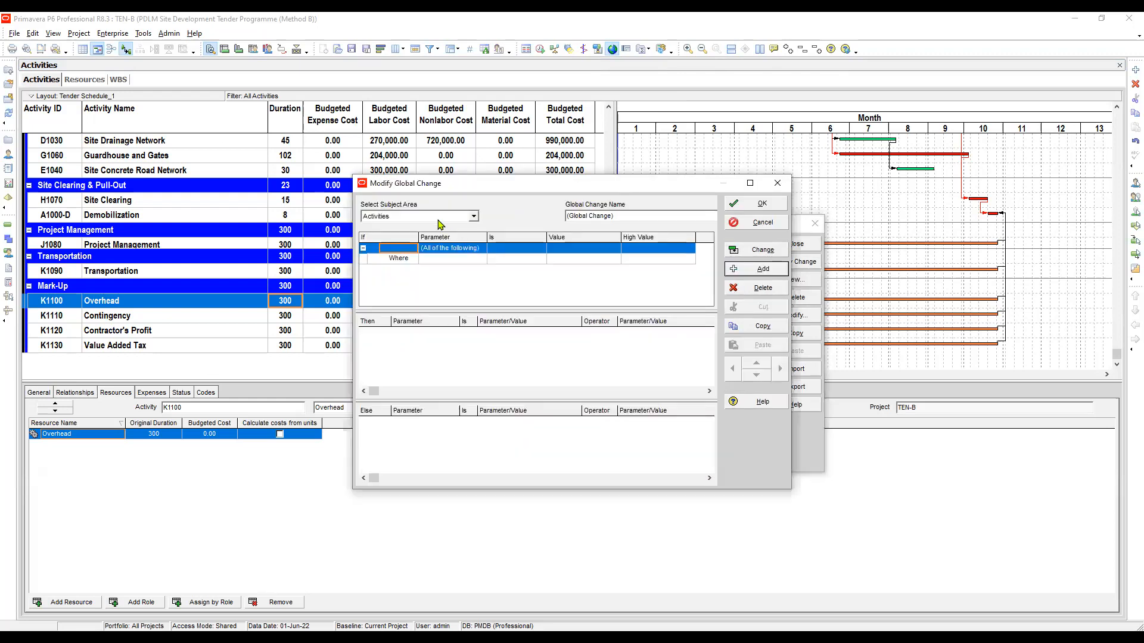
click(439, 220)
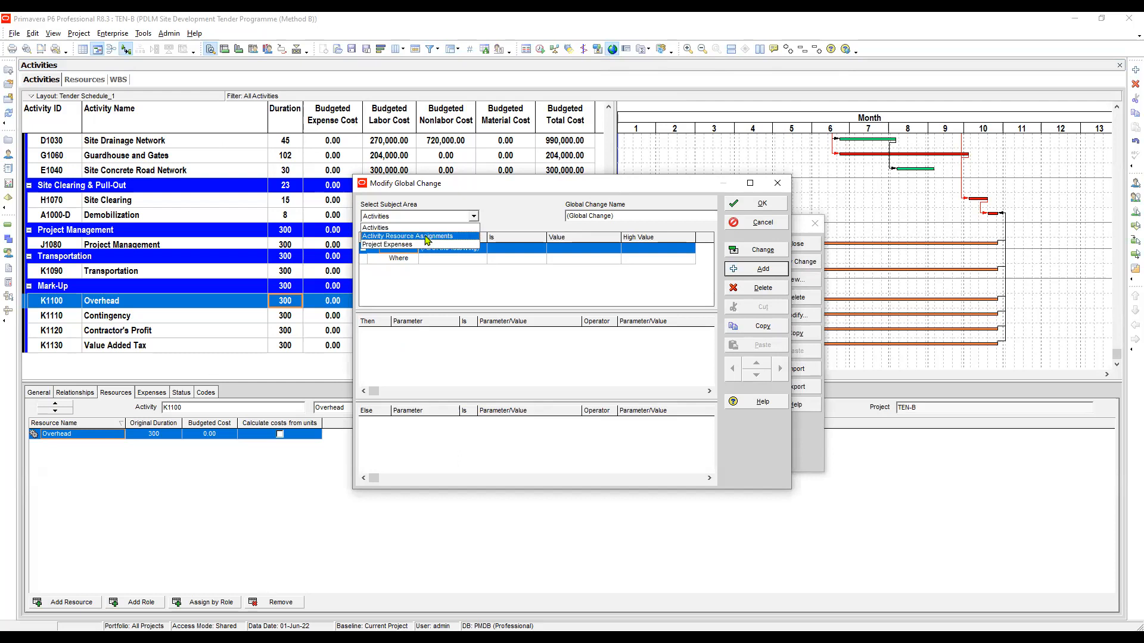
click(426, 237)
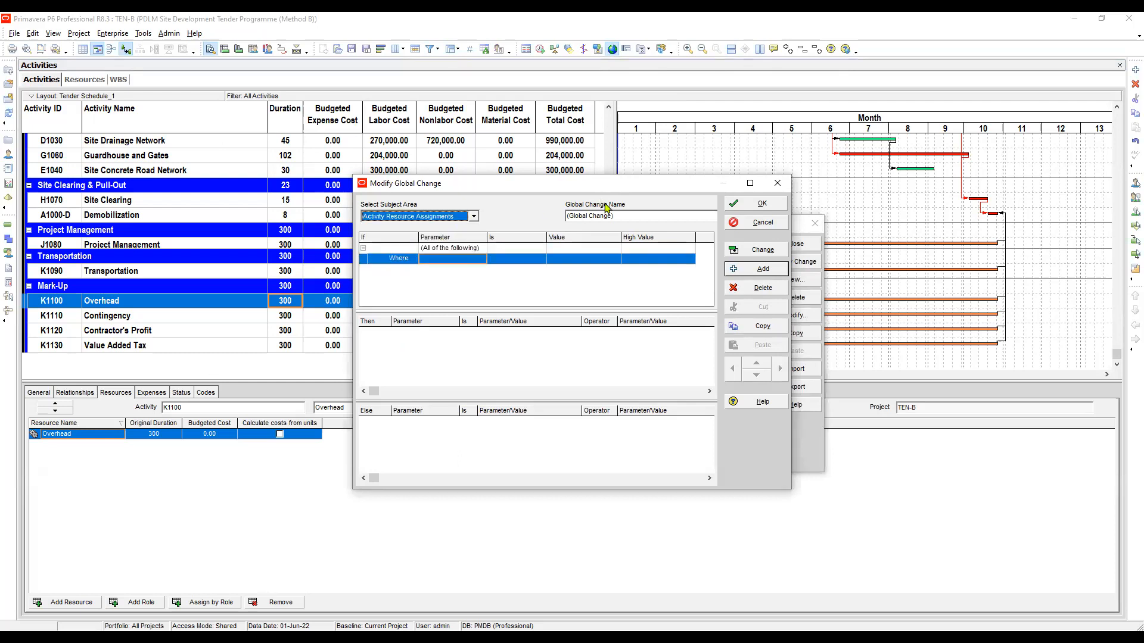
key(Tab)
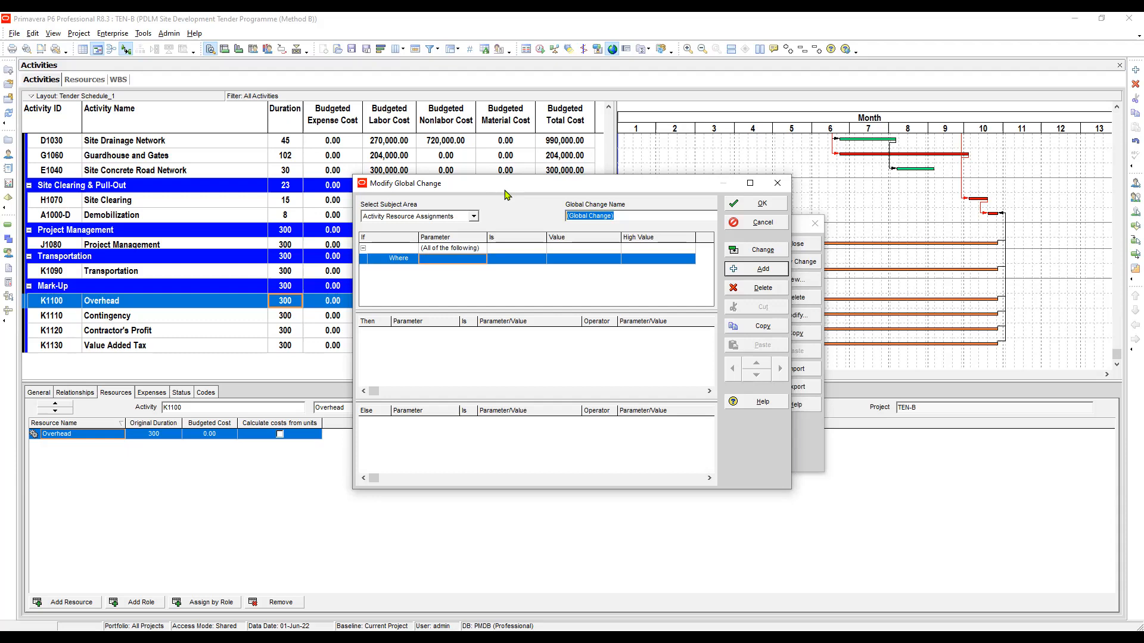
drag(504, 192, 513, 194)
text(Over)
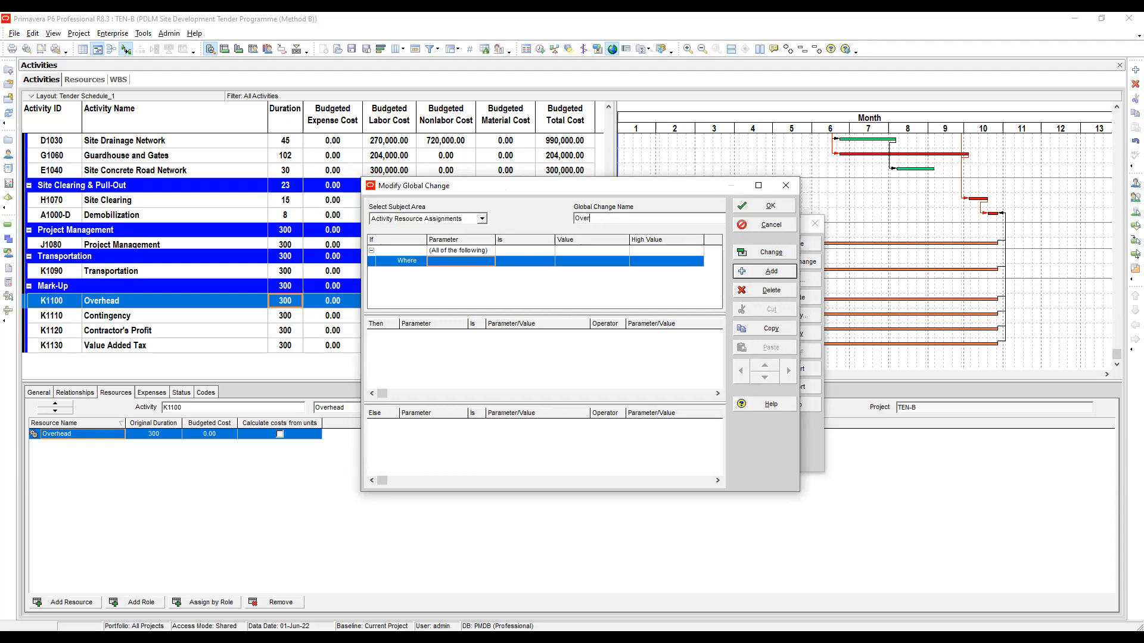
text(head)
Set the first If condition of the Overhead global change to Project equals TEN-B.
click(461, 263)
key(p)
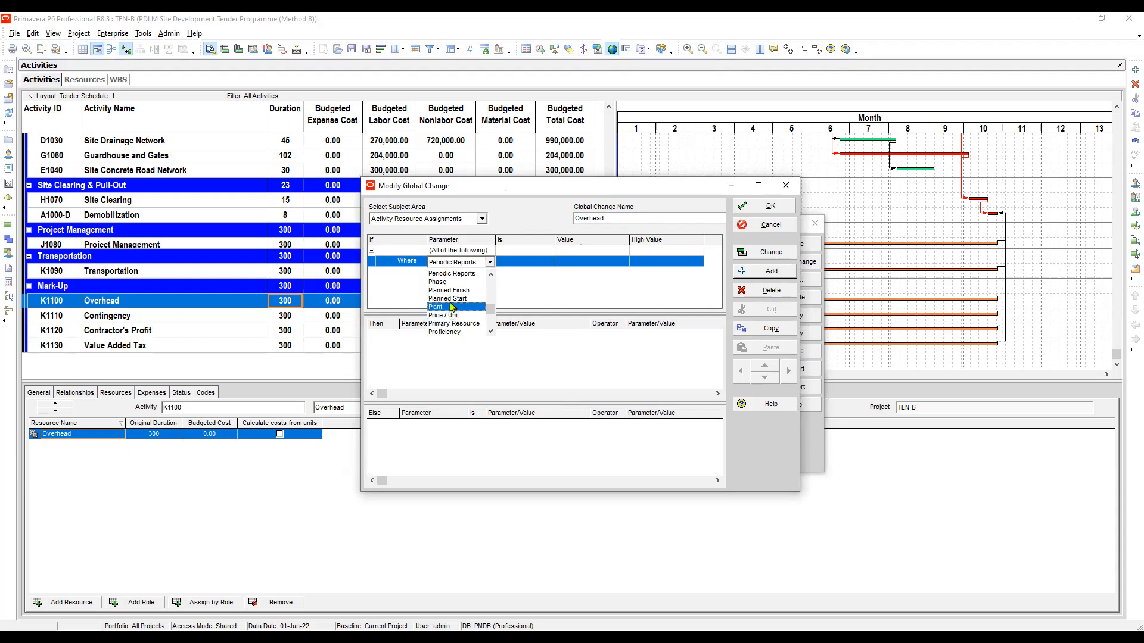
scroll(468, 302, down, 1)
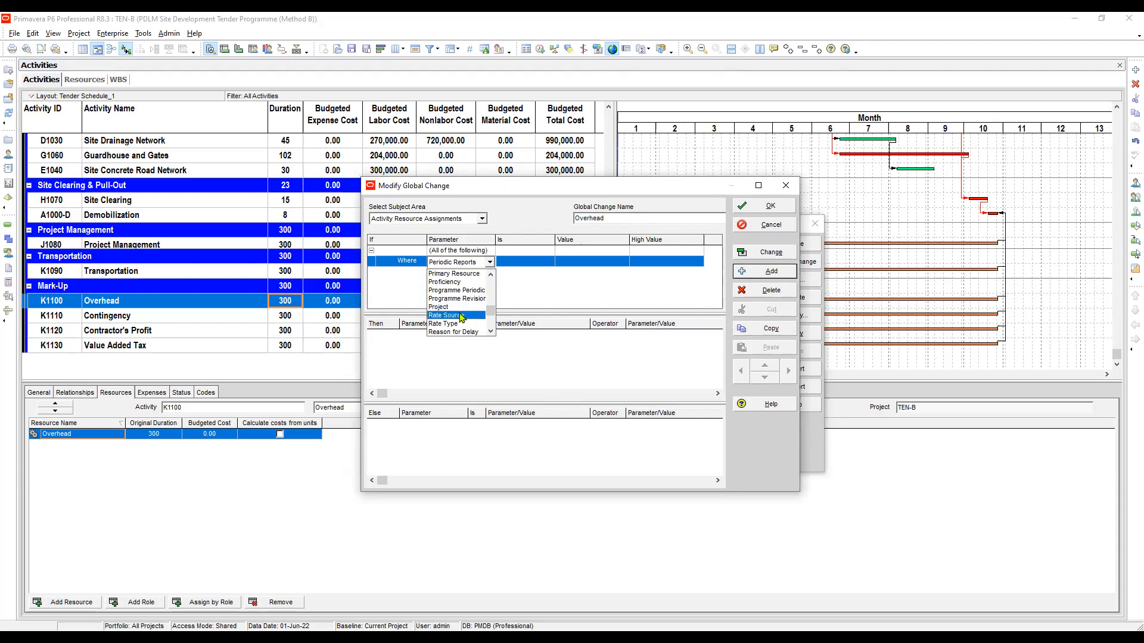
click(459, 323)
key(Tab)
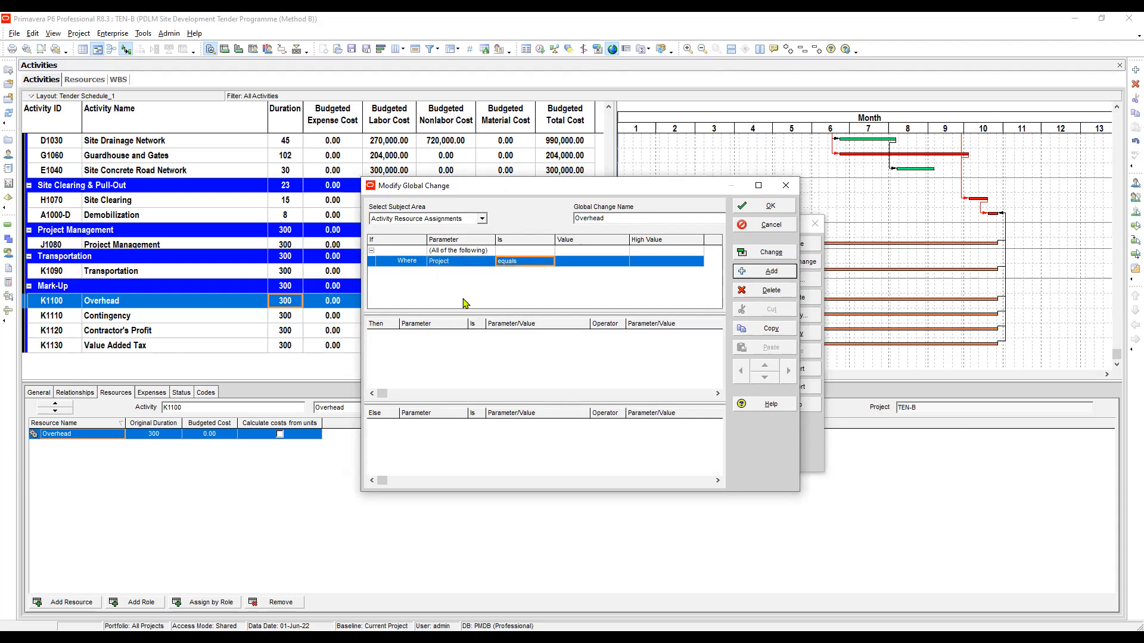
key(Tab)
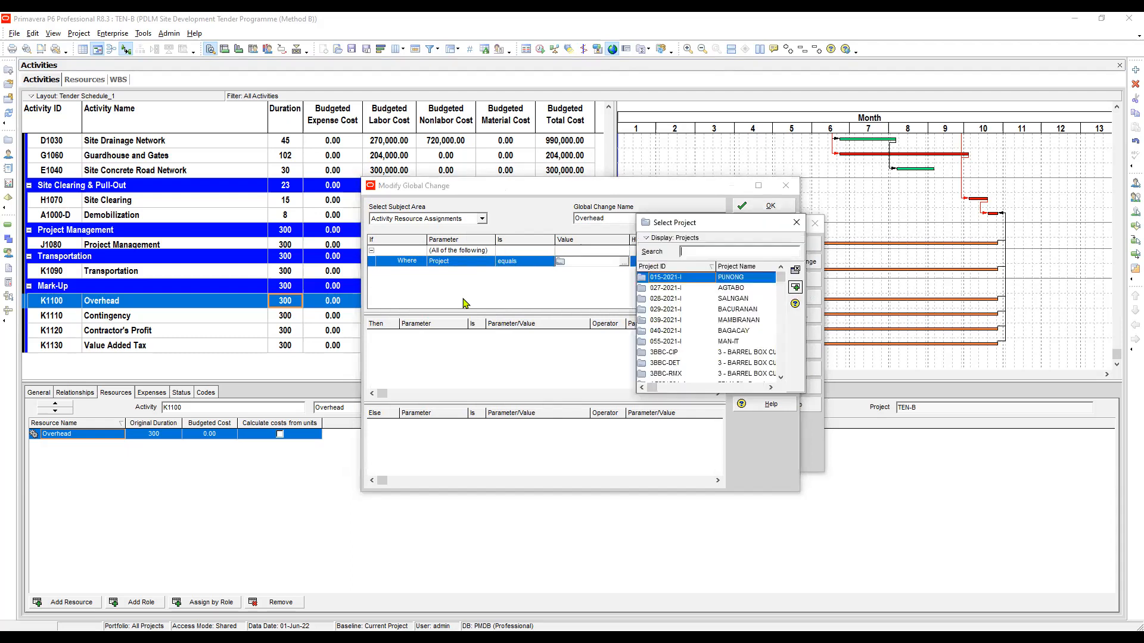
text(ten)
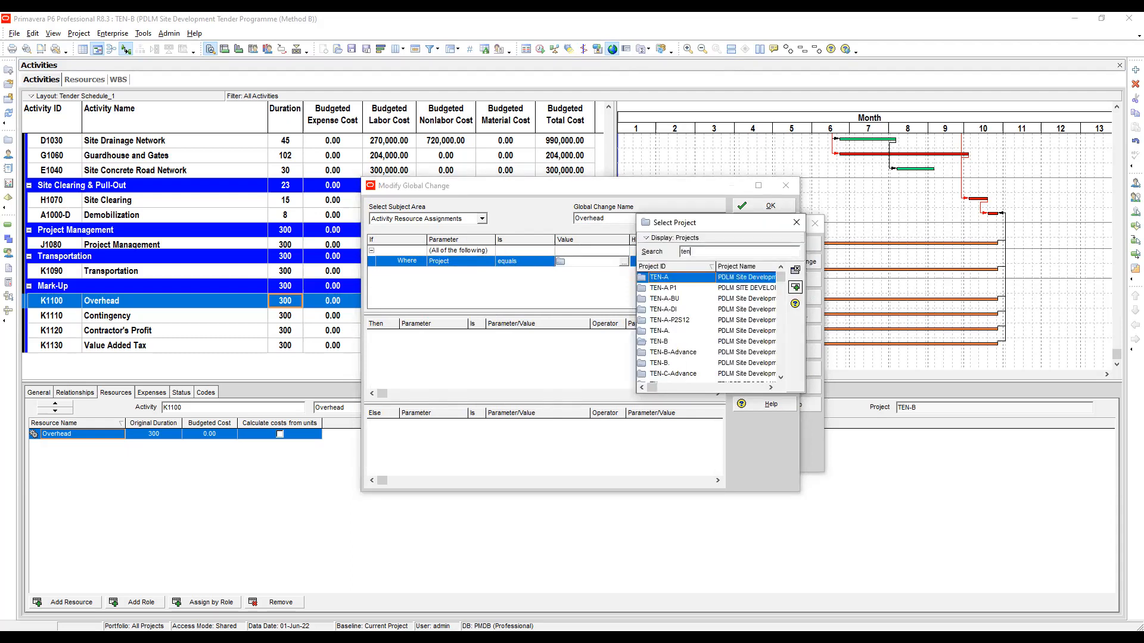
click(660, 342)
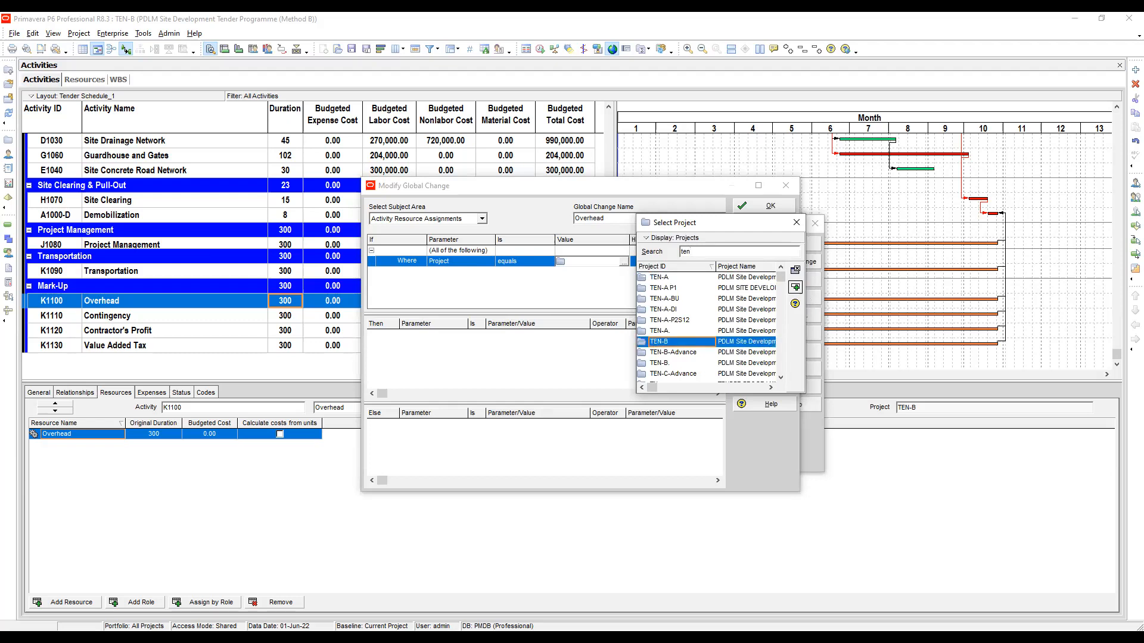
key(Return)
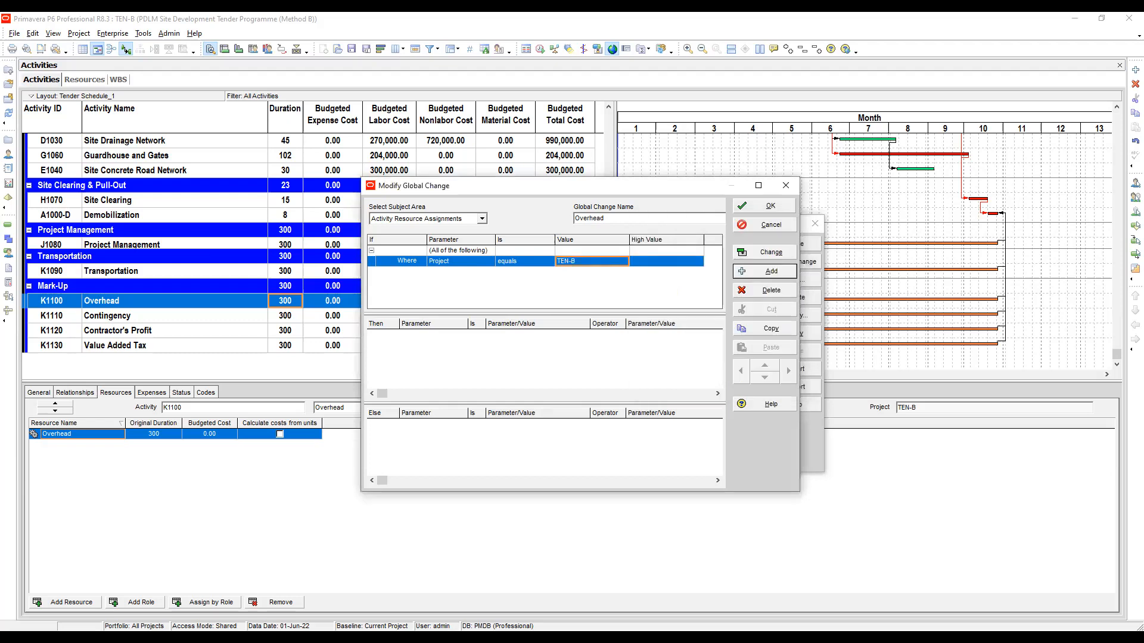
Add a second If condition that uses the Resource ID Name parameter with the equals operator.
click(765, 272)
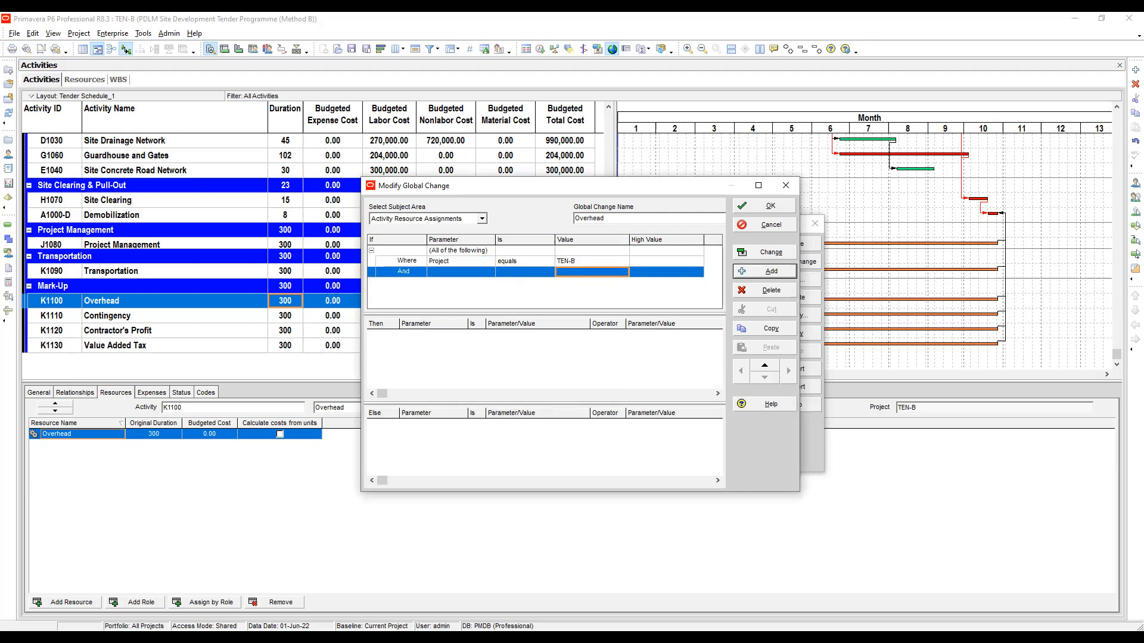
click(459, 261)
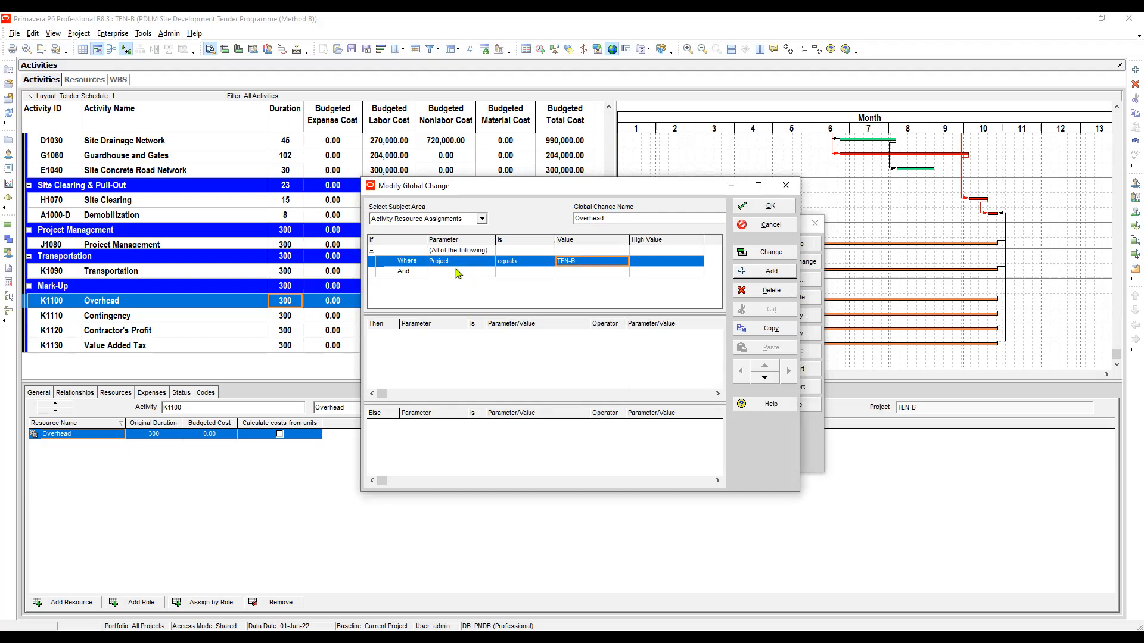
click(460, 273)
click(461, 273)
key(r)
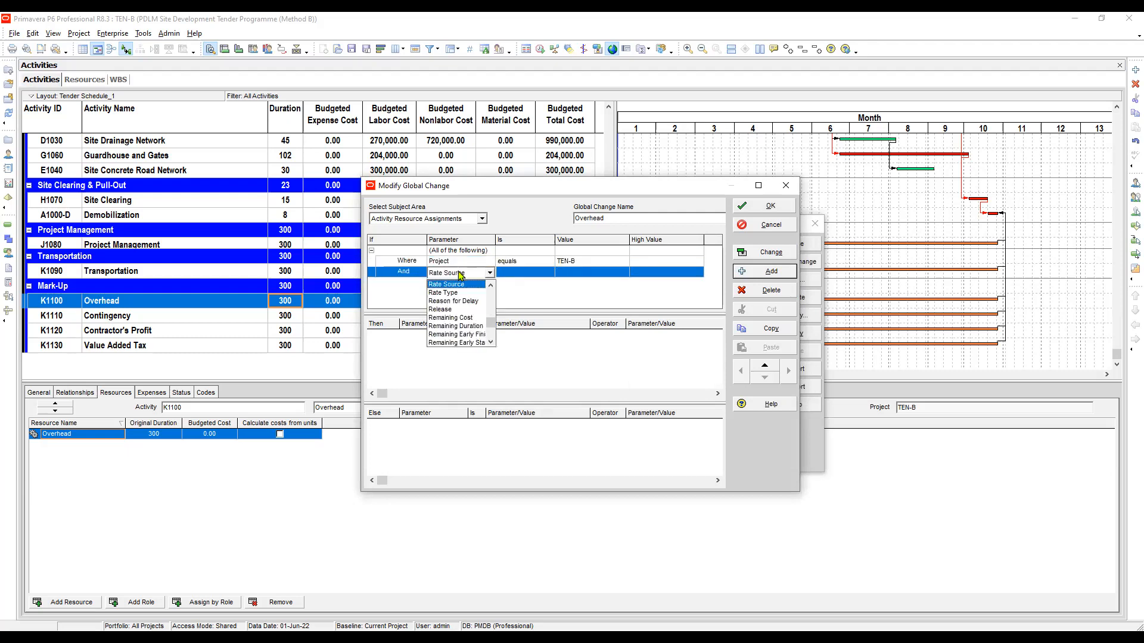
scroll(467, 316, down, 3)
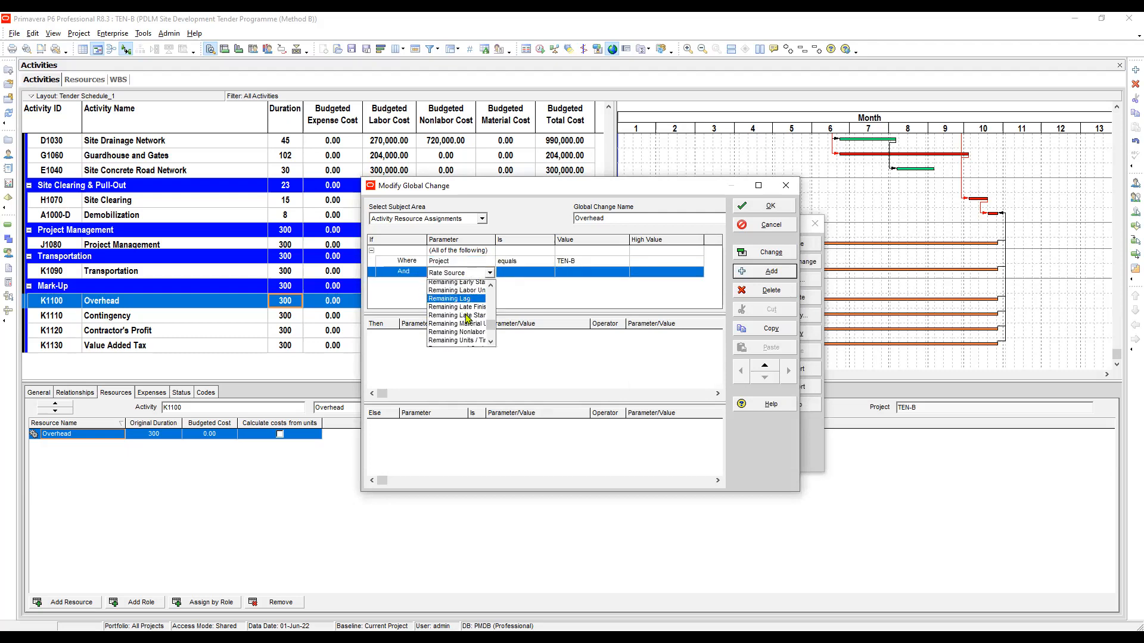
scroll(467, 316, down, 3)
click(467, 328)
key(F2)
key(e)
key(Return)
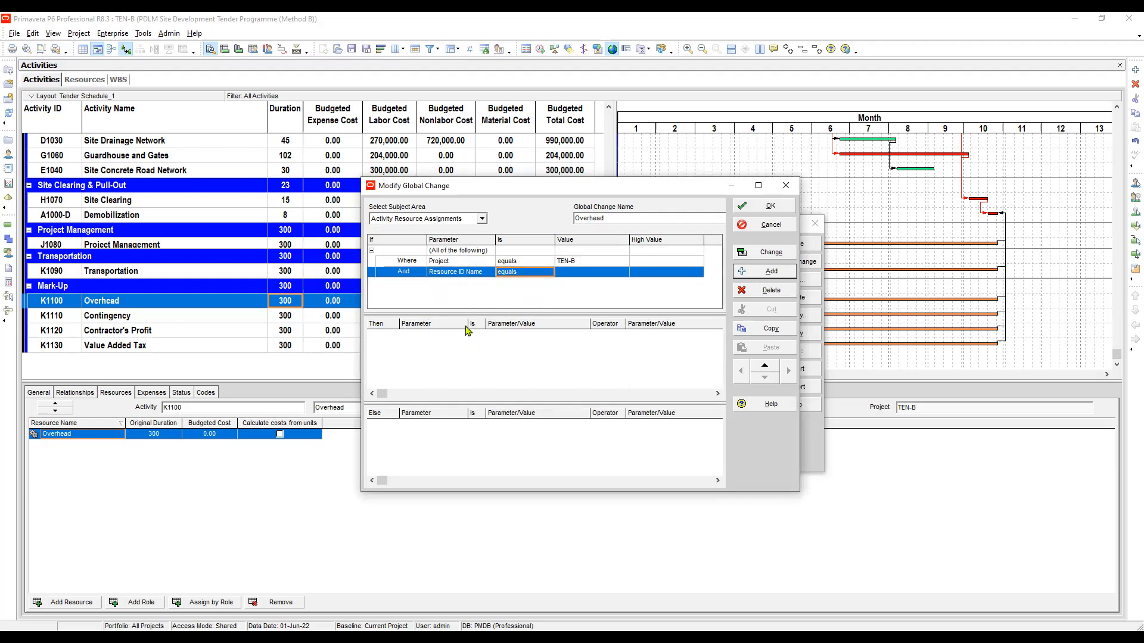
Set the value of the Resource ID Name condition to the OHD-1 Overhead resource in the MRK group.
key(Right)
key(F2)
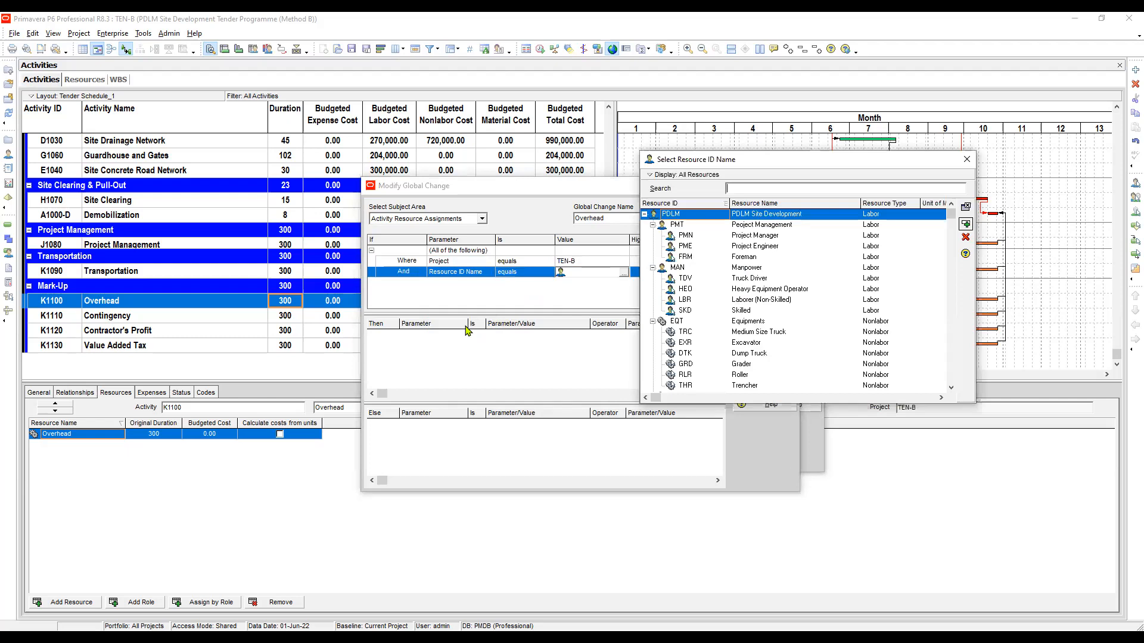
click(770, 289)
scroll(770, 289, down, 3)
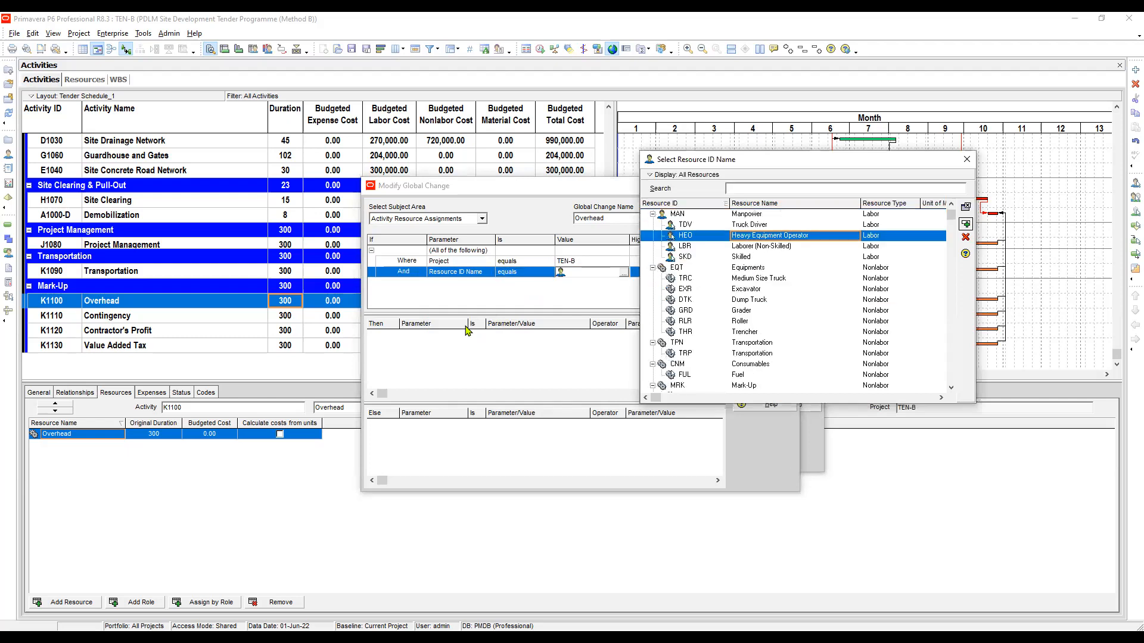
scroll(468, 331, down, 2)
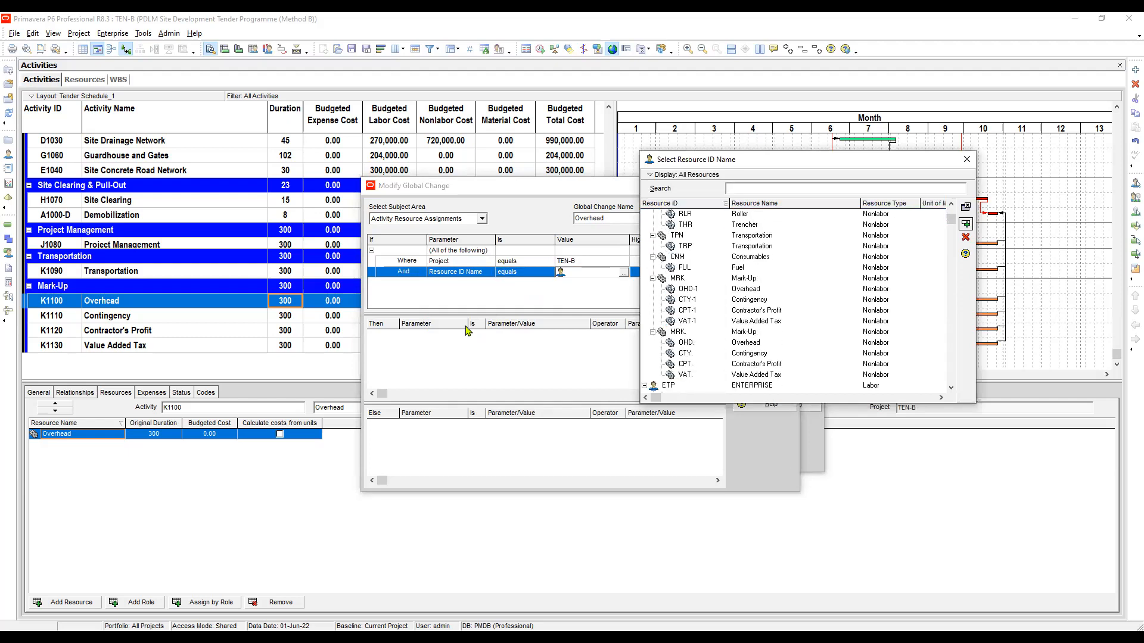
click(766, 289)
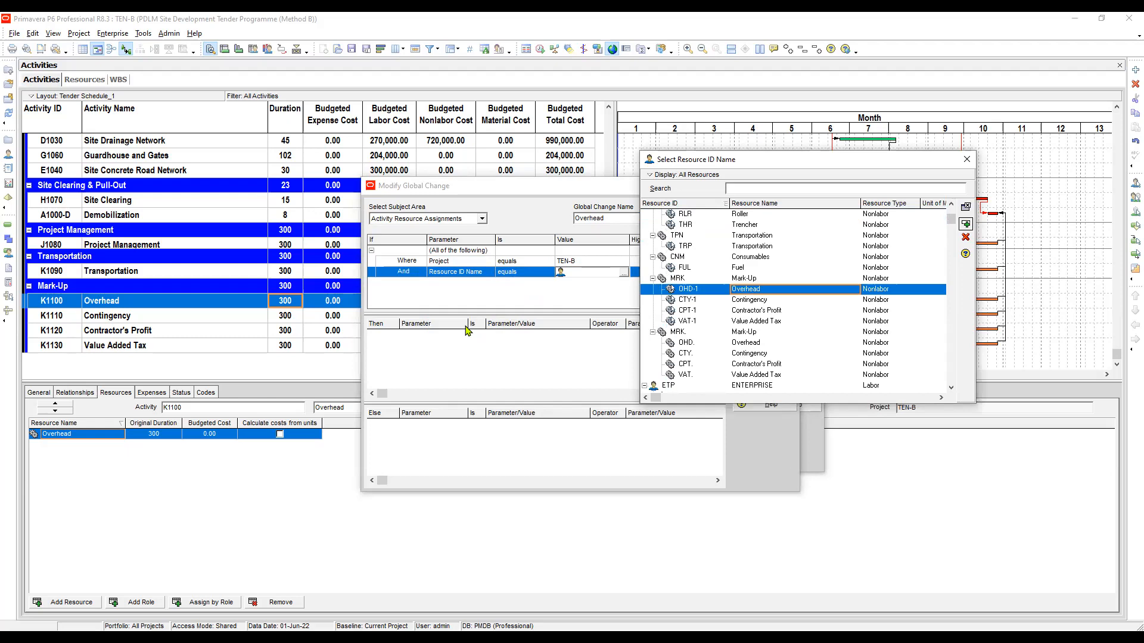
double_click(765, 289)
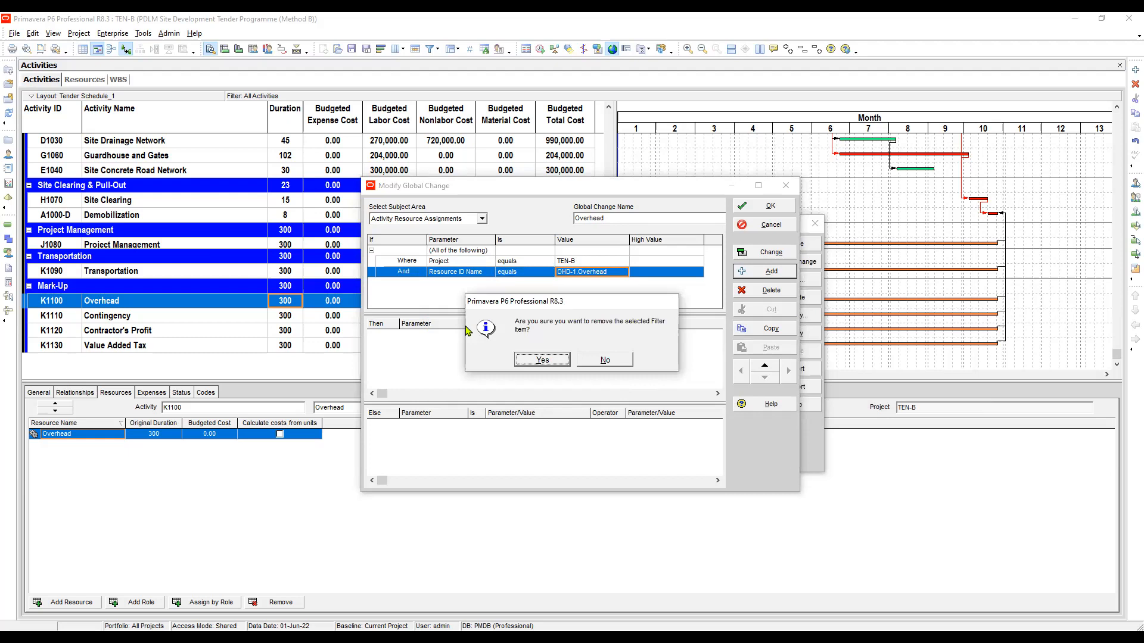
Decline the removal of the Resource ID Name condition and keep it in the Overhead global change.
click(605, 360)
key(Left)
key(Up)
key(Down)
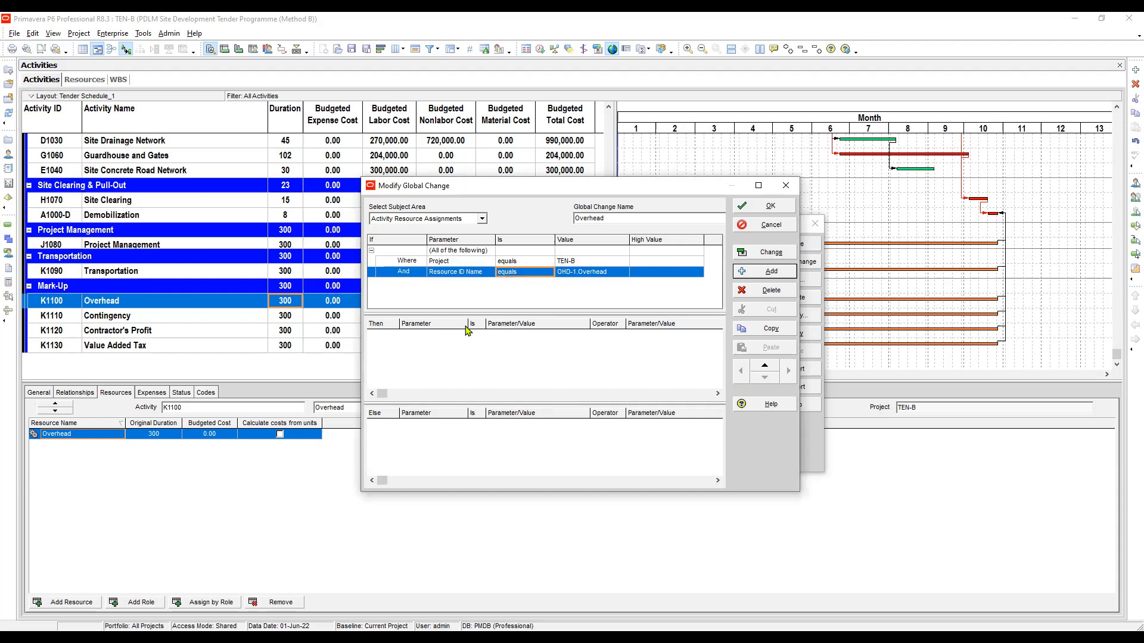
Review the Project and Resource ID Name conditions in the If section of the Overhead global change.
click(466, 327)
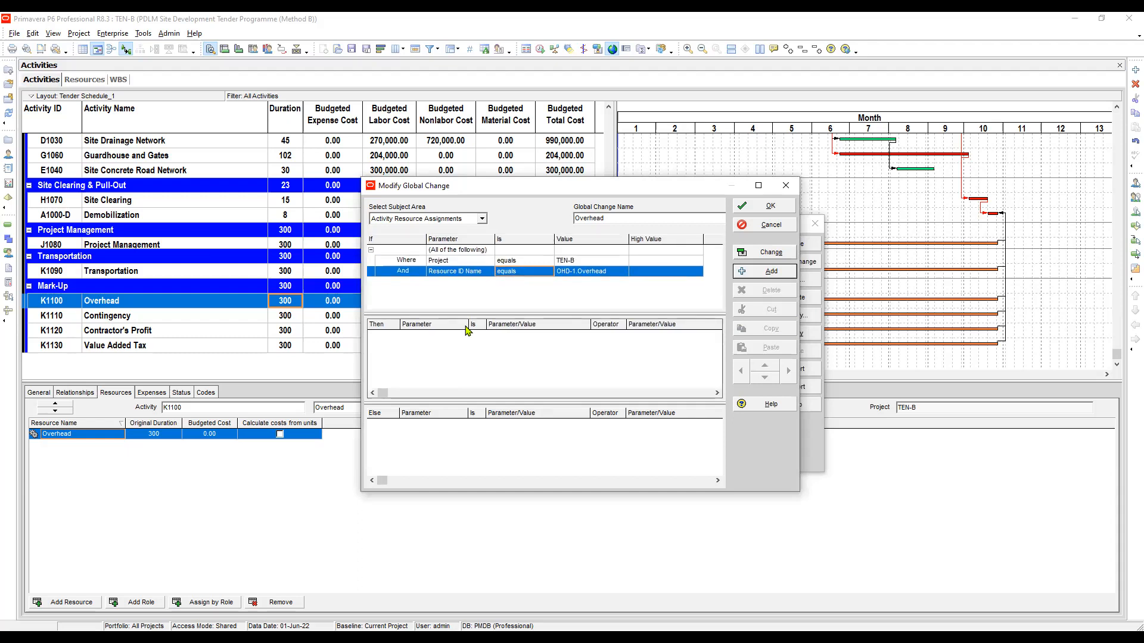
click(453, 255)
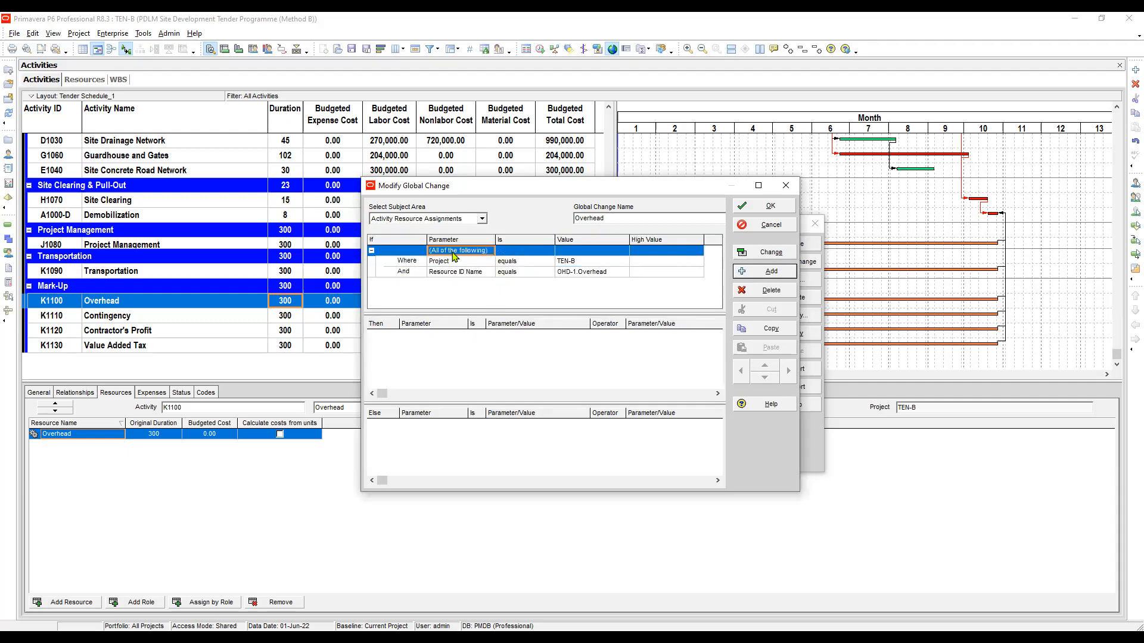
click(464, 262)
click(465, 273)
click(466, 272)
click(467, 262)
click(468, 262)
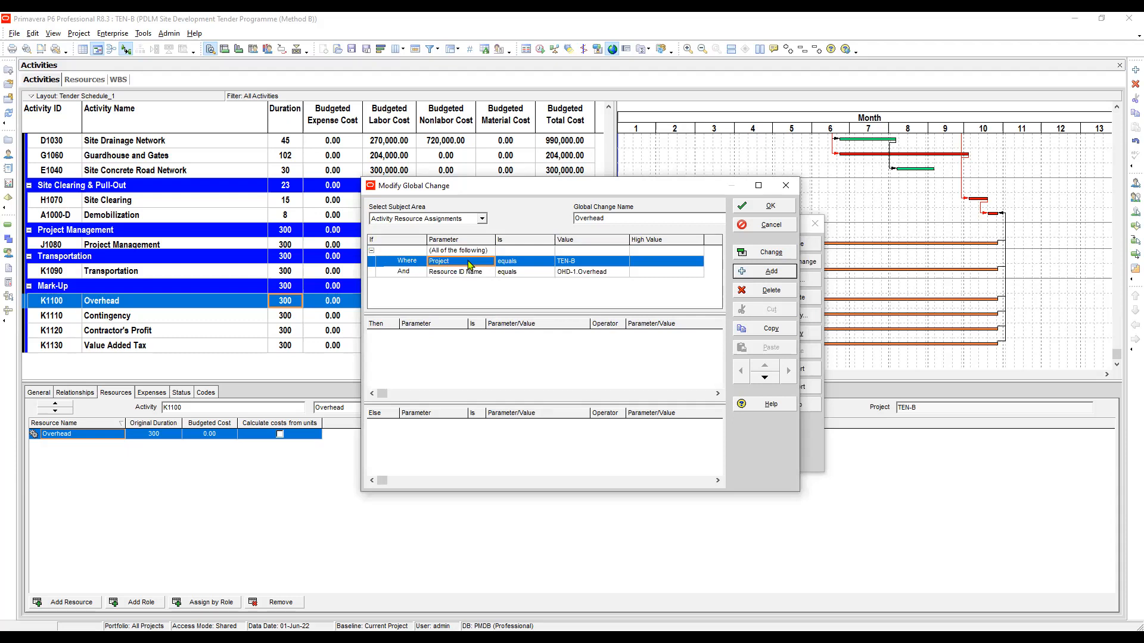
click(461, 274)
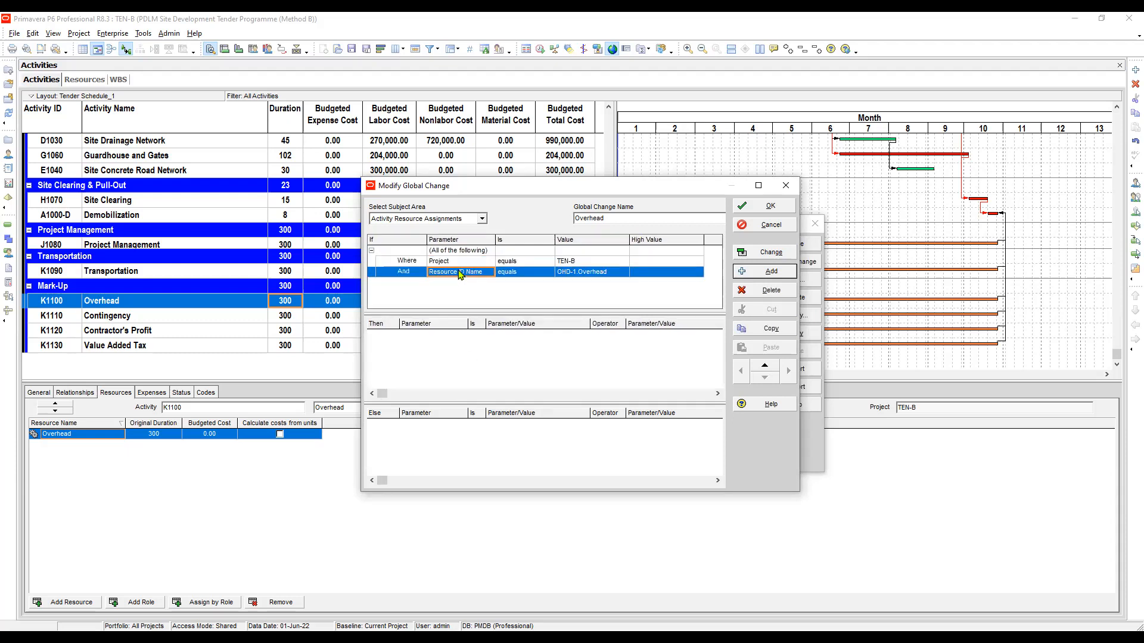
click(464, 264)
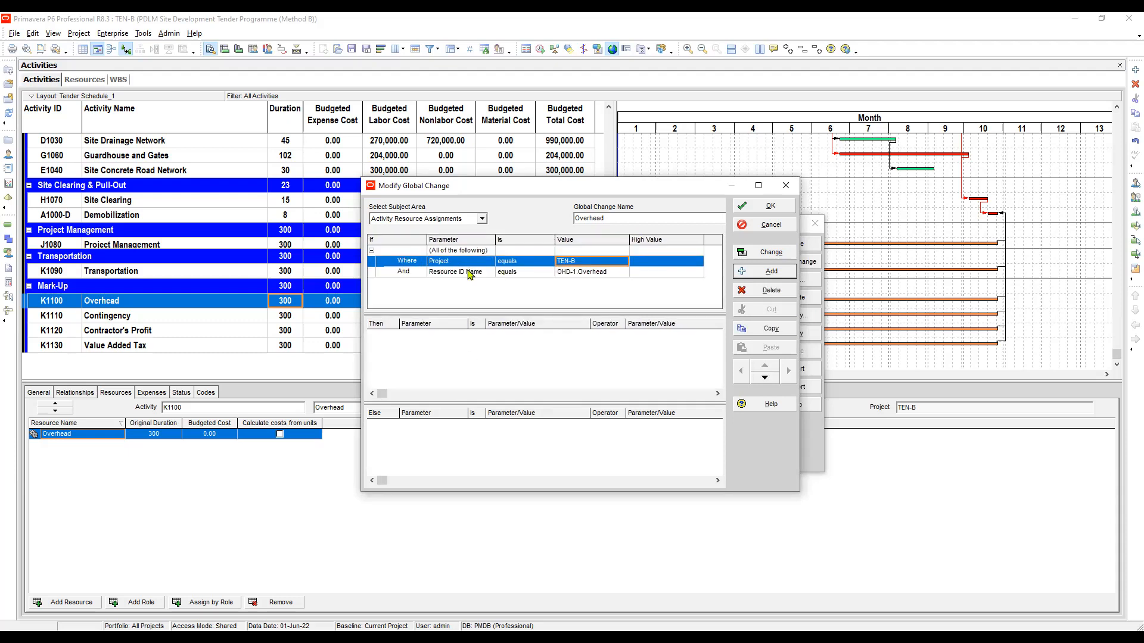
click(470, 274)
key(Right)
key(Right)
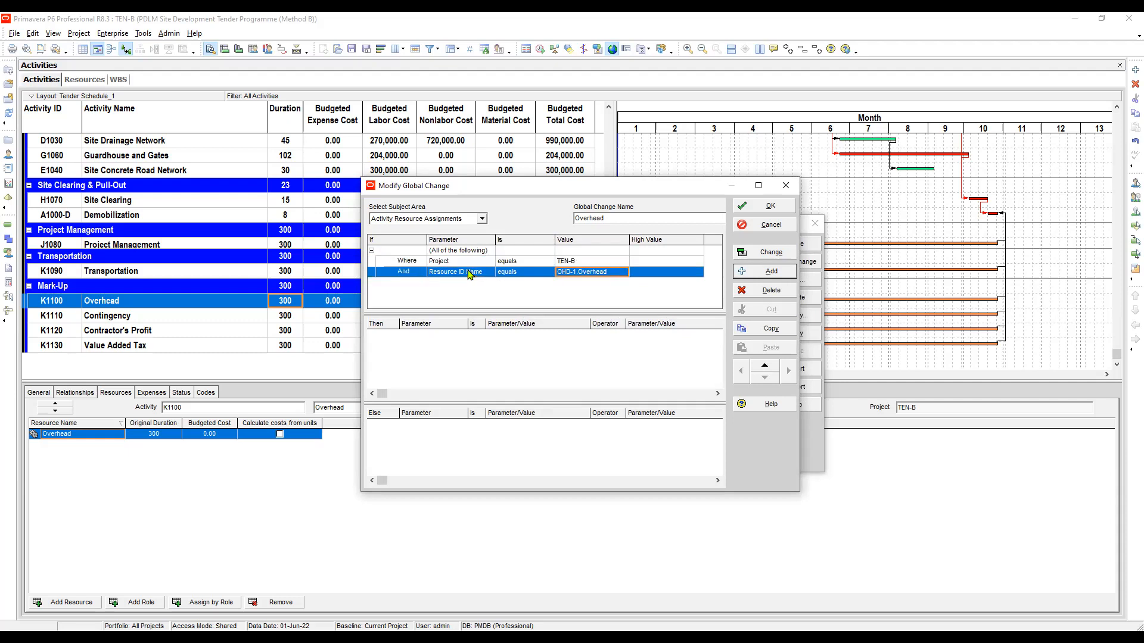
Add a Then statement to the Overhead global change that uses the A (Direct & Indirect) parameter.
key(Tab)
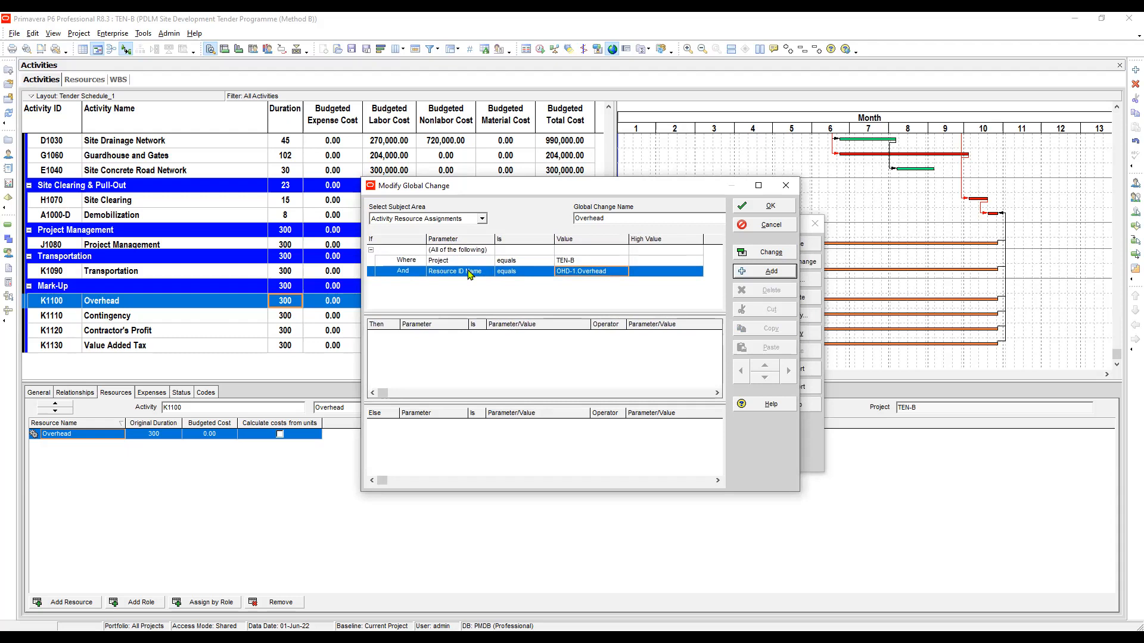
key(space)
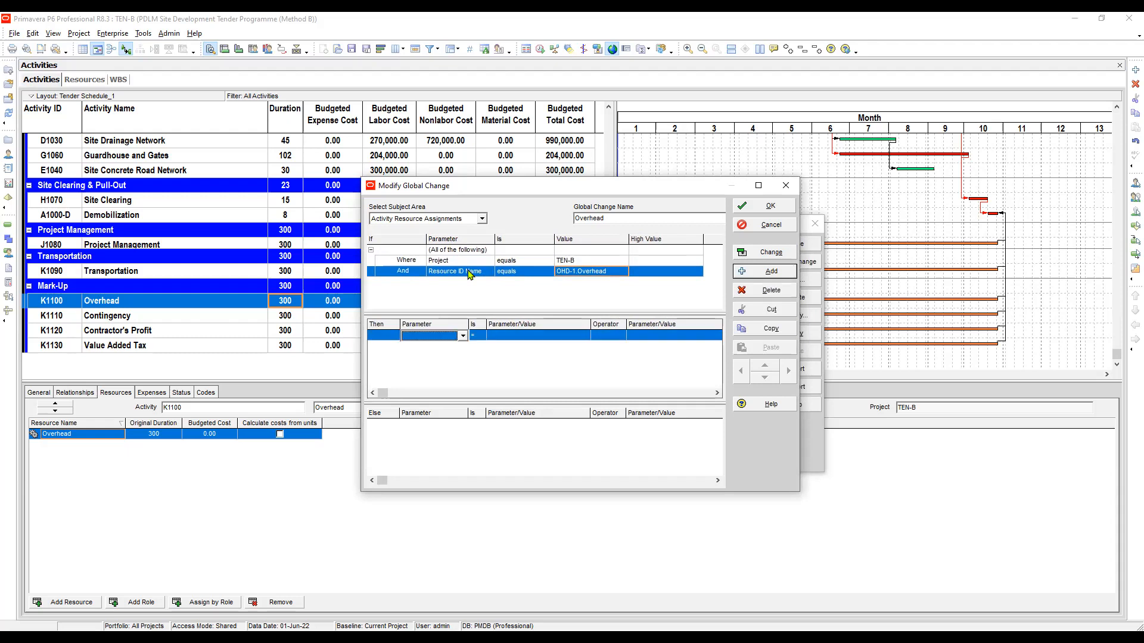
click(463, 336)
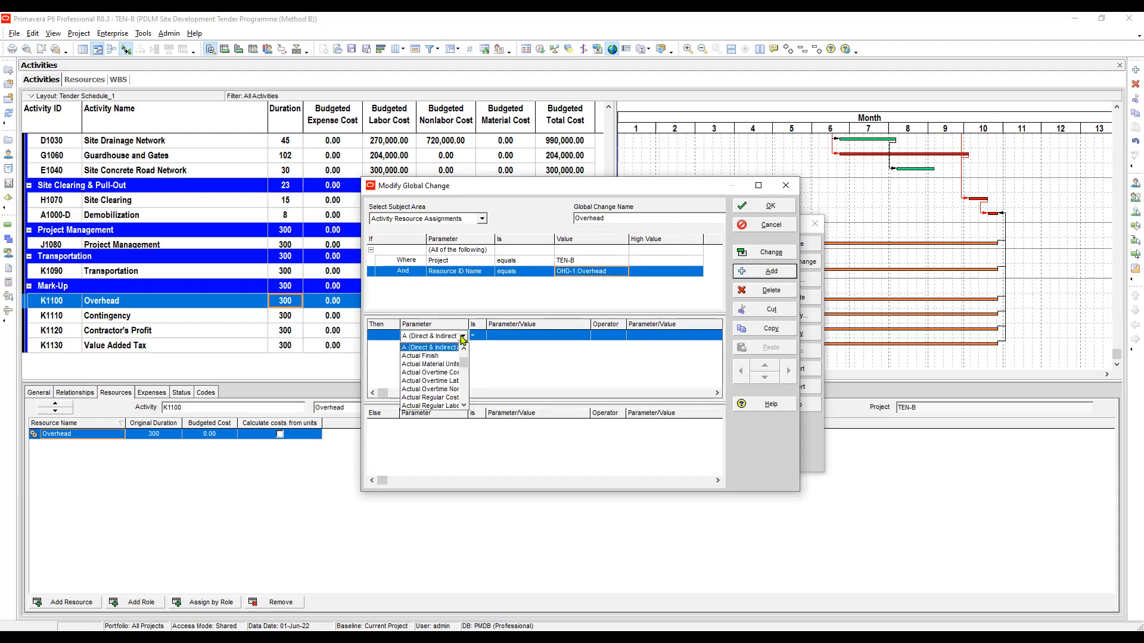
click(433, 348)
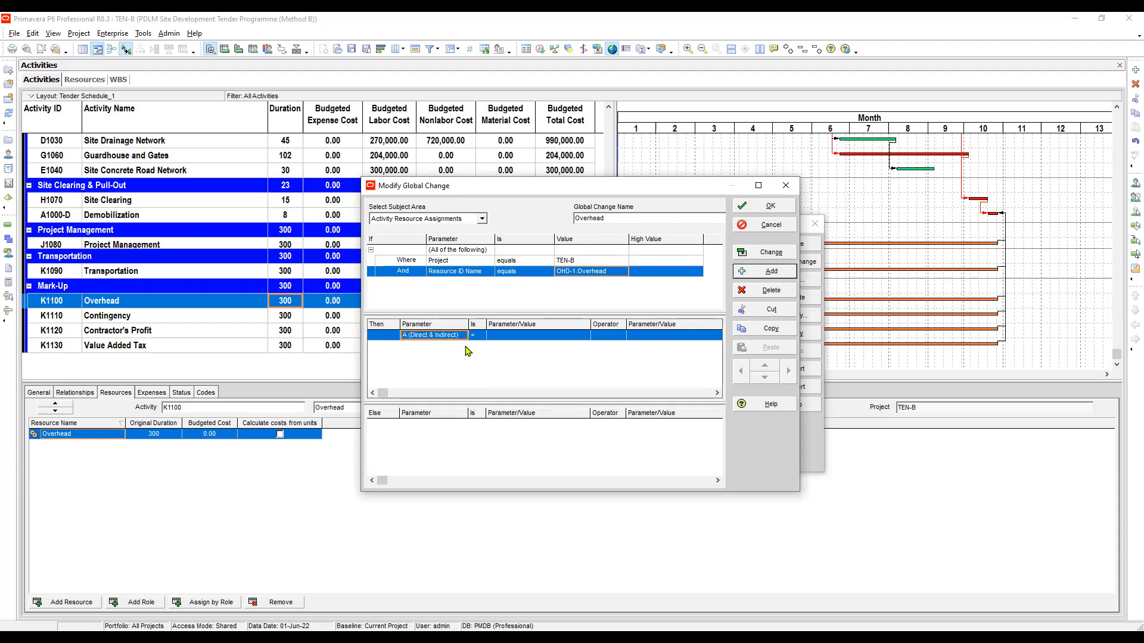
Set the value of the A (Direct & Indirect) parameter in the Then statement to 17,658,800.00.
click(471, 337)
key(Right)
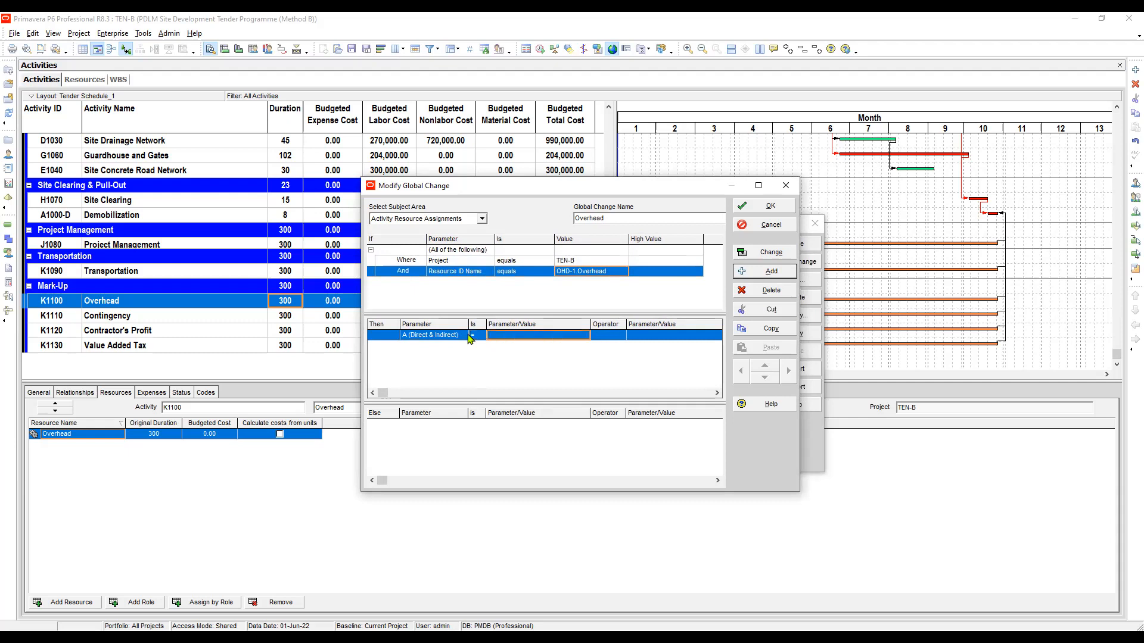
key(F2)
key(Down)
key(Up)
key(Return)
text(17.)
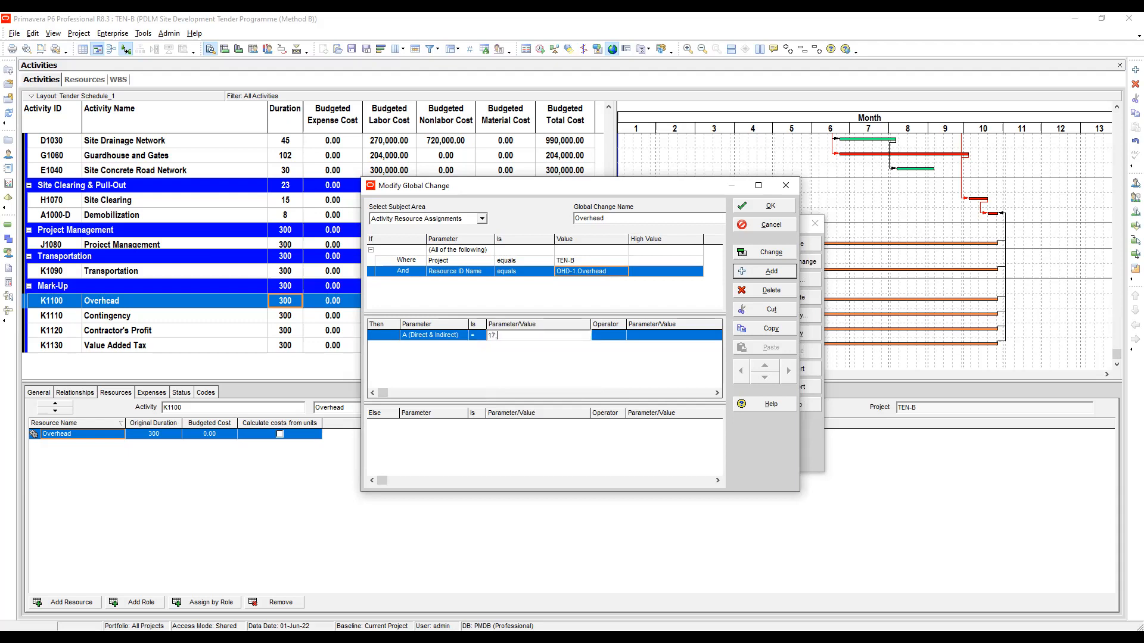
text(658)
text(800)
key(Return)
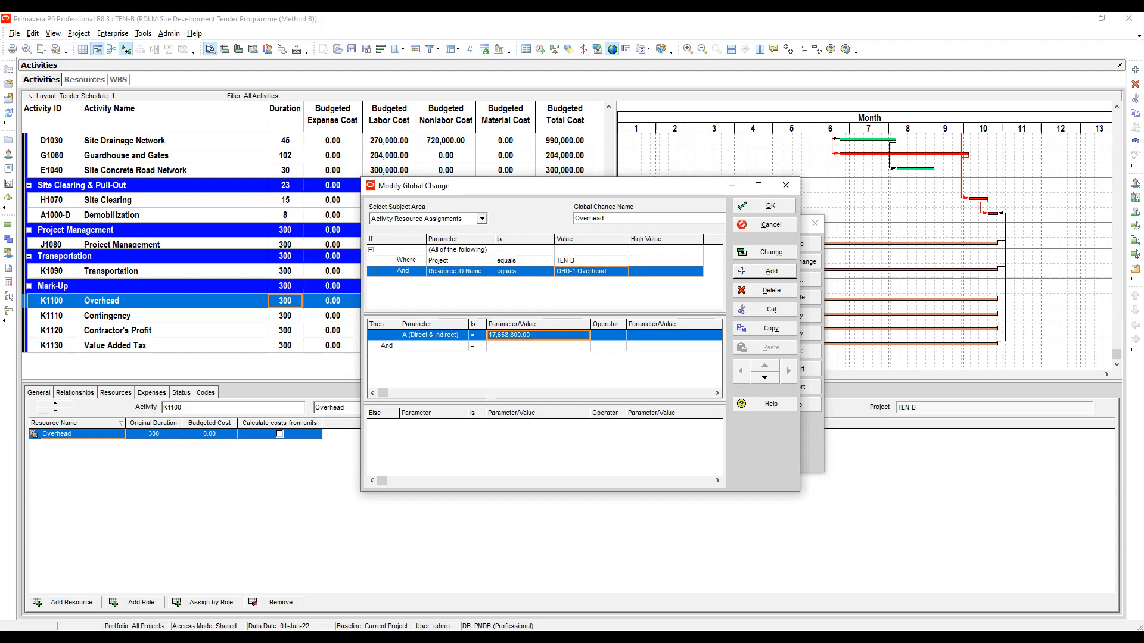
Fill in the second Then statement so that Budgeted Cost equals the A (Direct & Indirect) parameter.
click(437, 346)
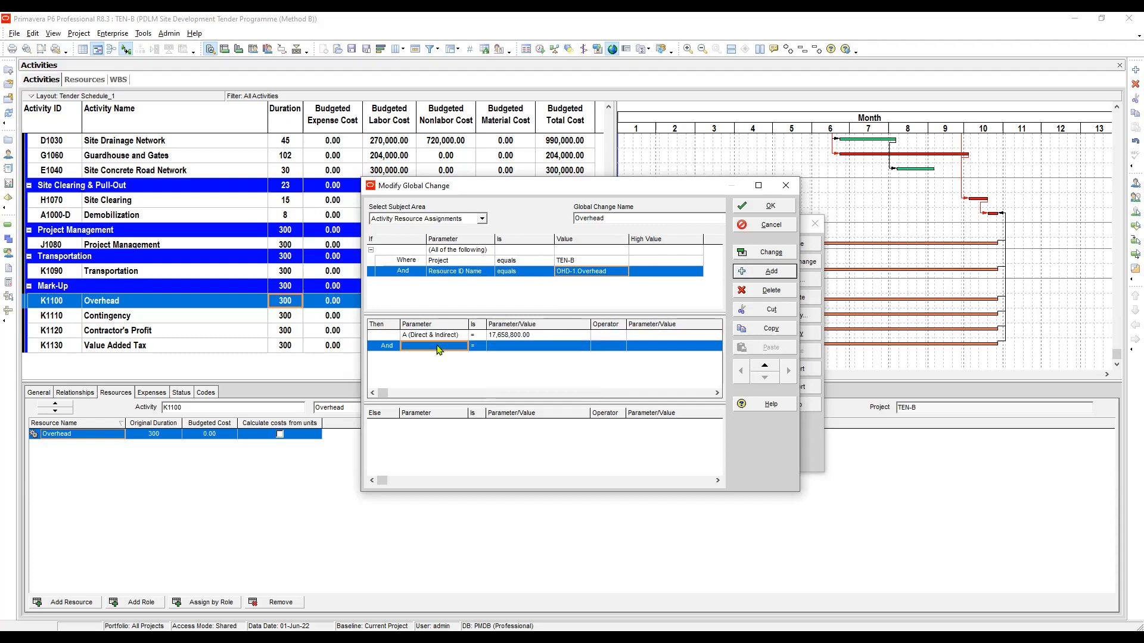
click(440, 349)
click(443, 351)
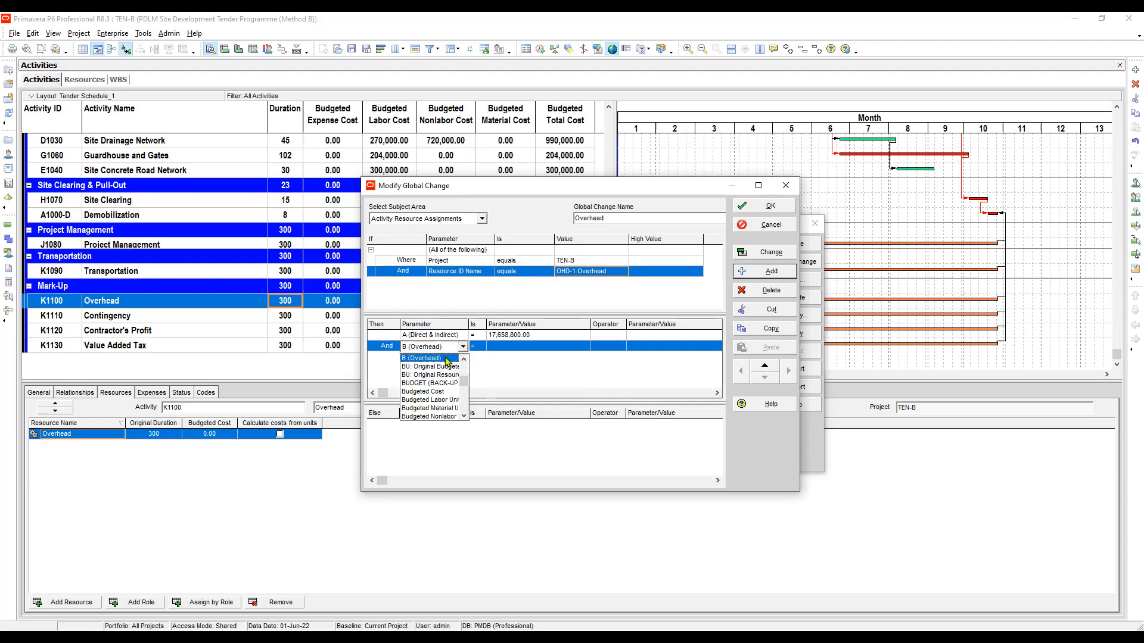
click(429, 393)
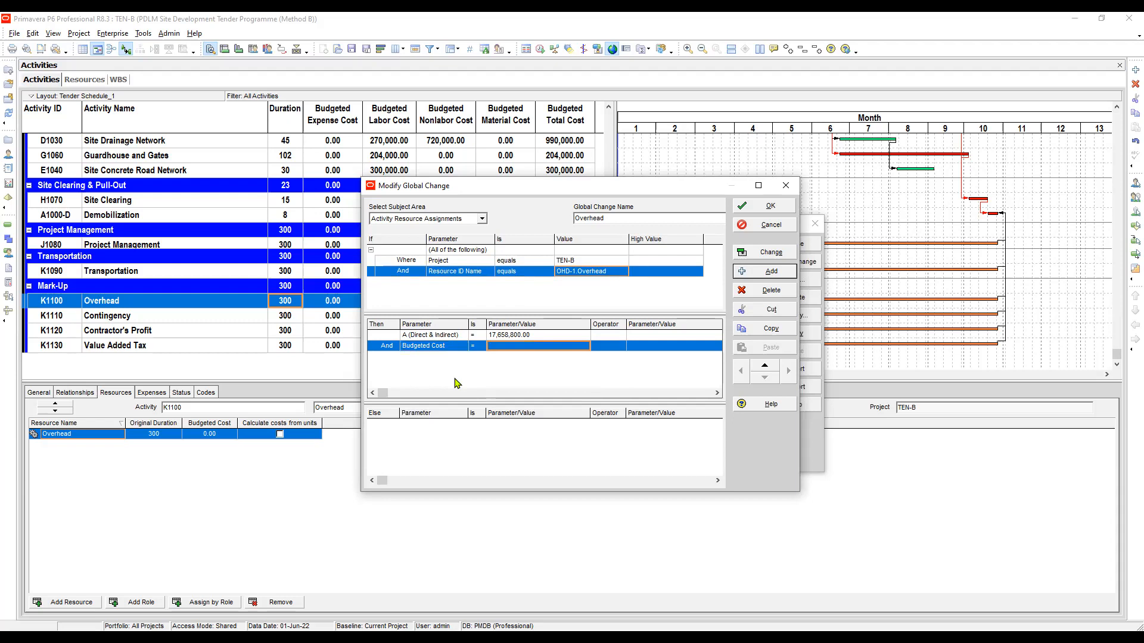
key(F2)
key(a)
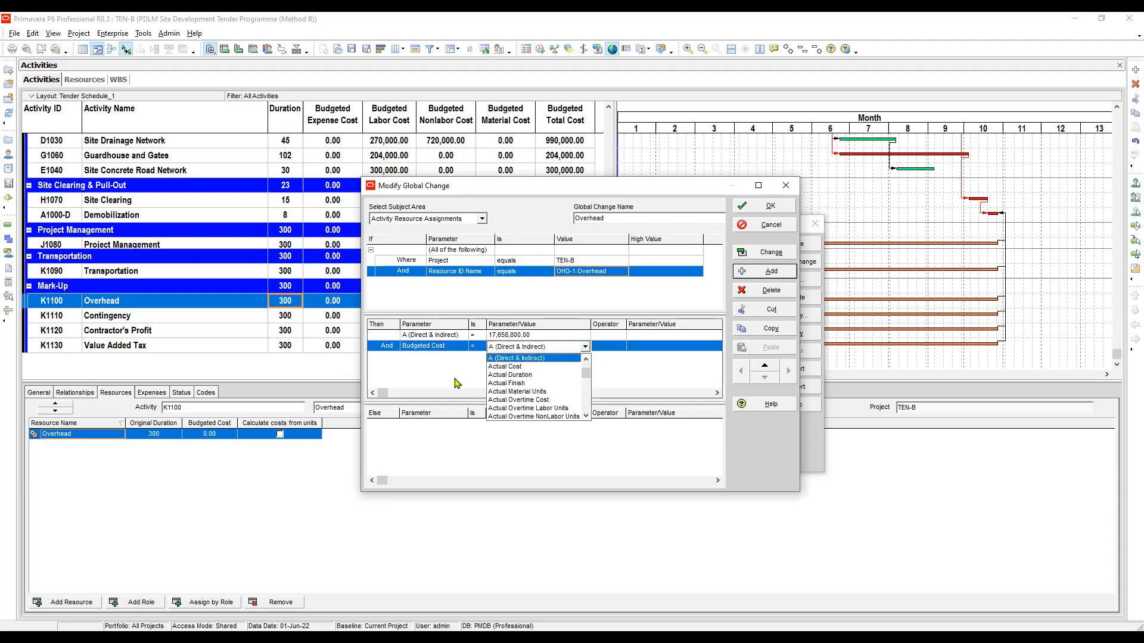
key(Return)
Complete the Budgeted Cost statement by multiplying A (Direct & Indirect) by 0.10 with the * operator.
key(Tab)
key(F2)
key(Down)
key(Down)
key(Down)
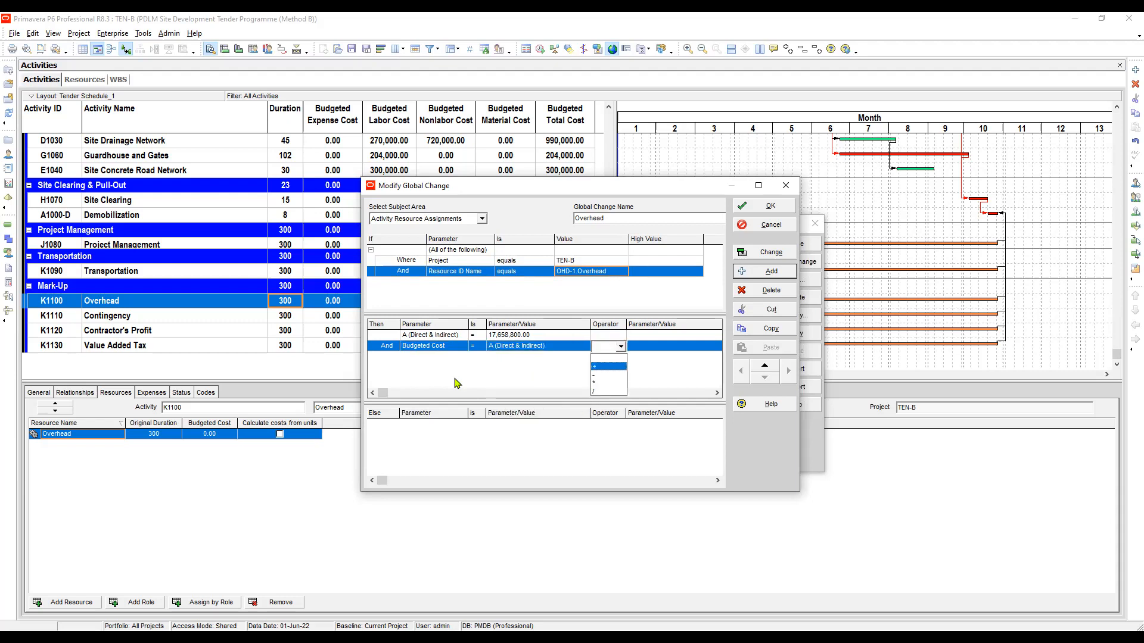
key(Return)
key(Tab)
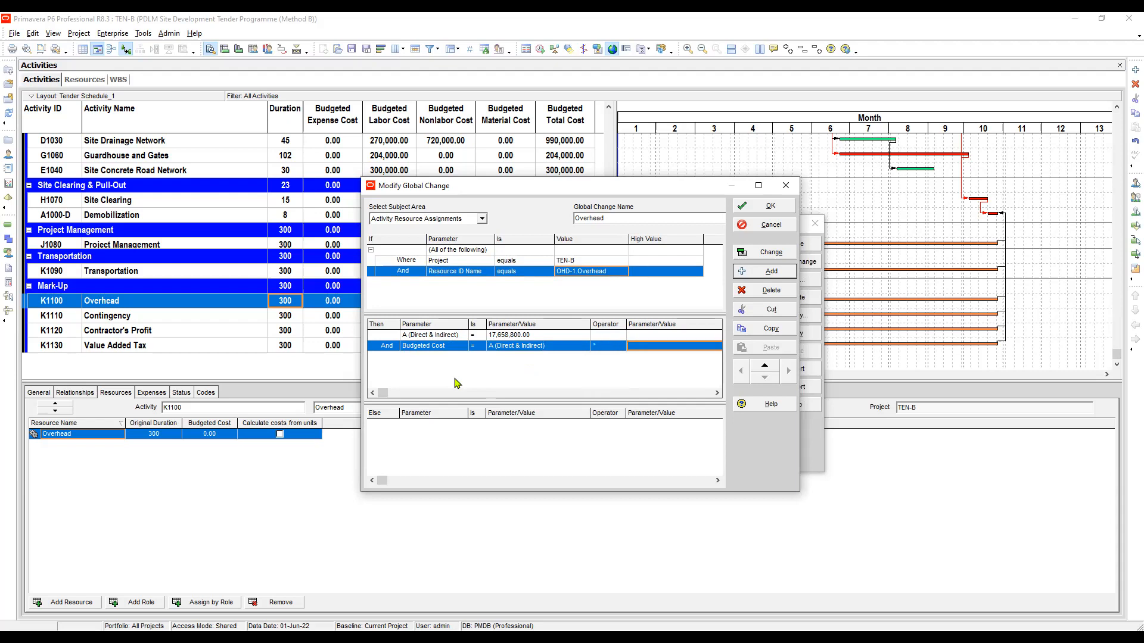
key(F2)
text(0.)
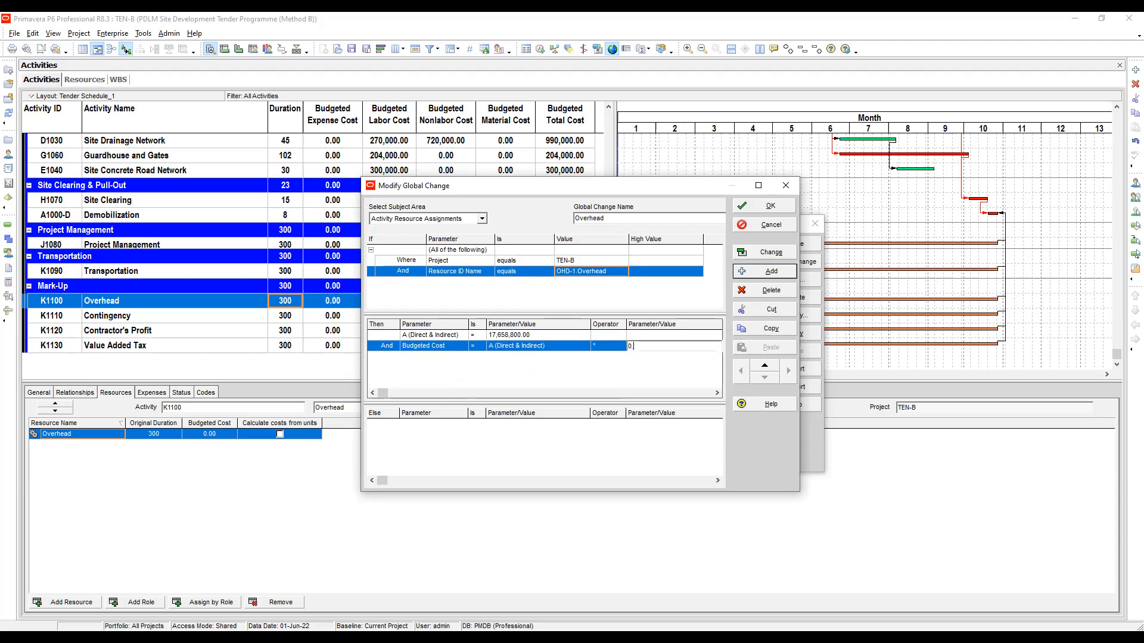
text(10)
key(Return)
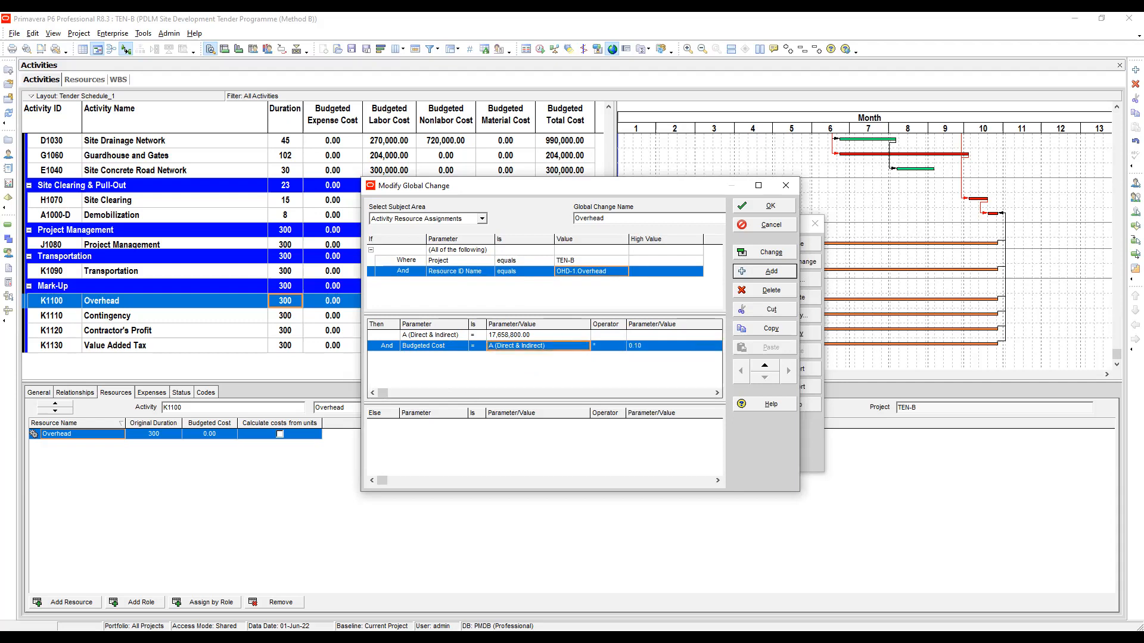
Check the values of both Then statements and save the Overhead global change.
click(538, 335)
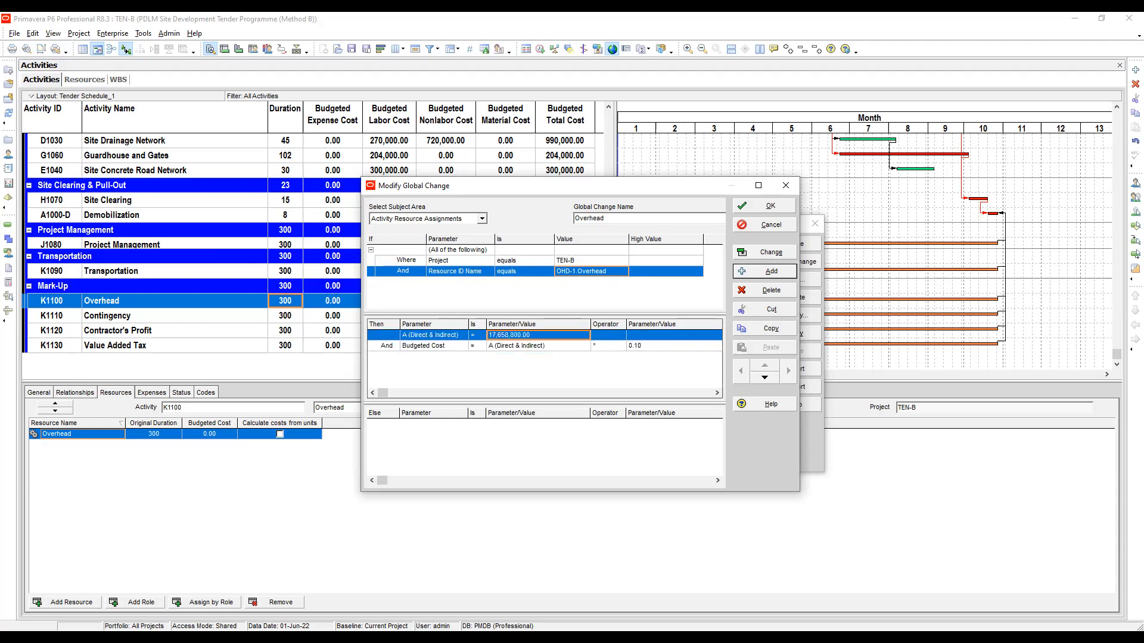
click(538, 346)
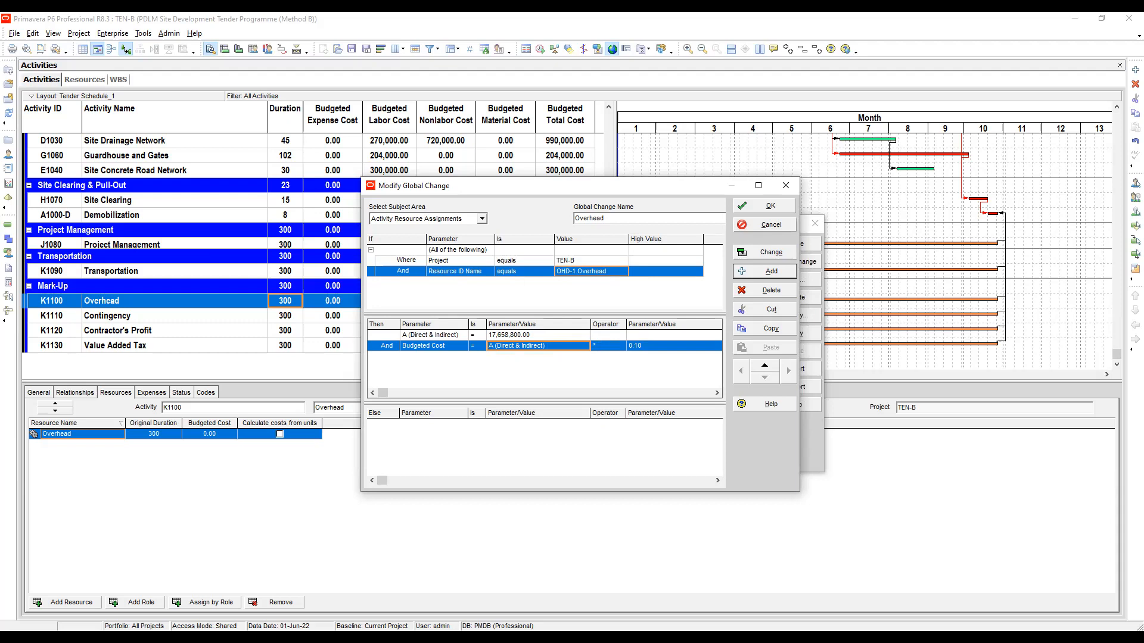
click(772, 206)
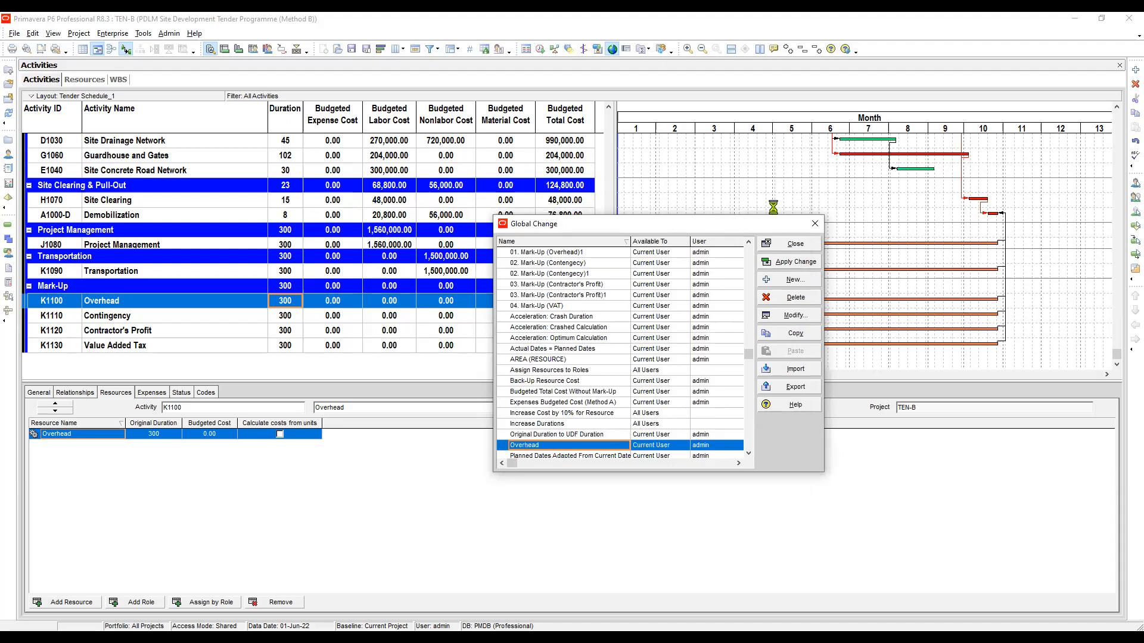
Duplicate the Overhead global change in the Global Change list.
key(Up)
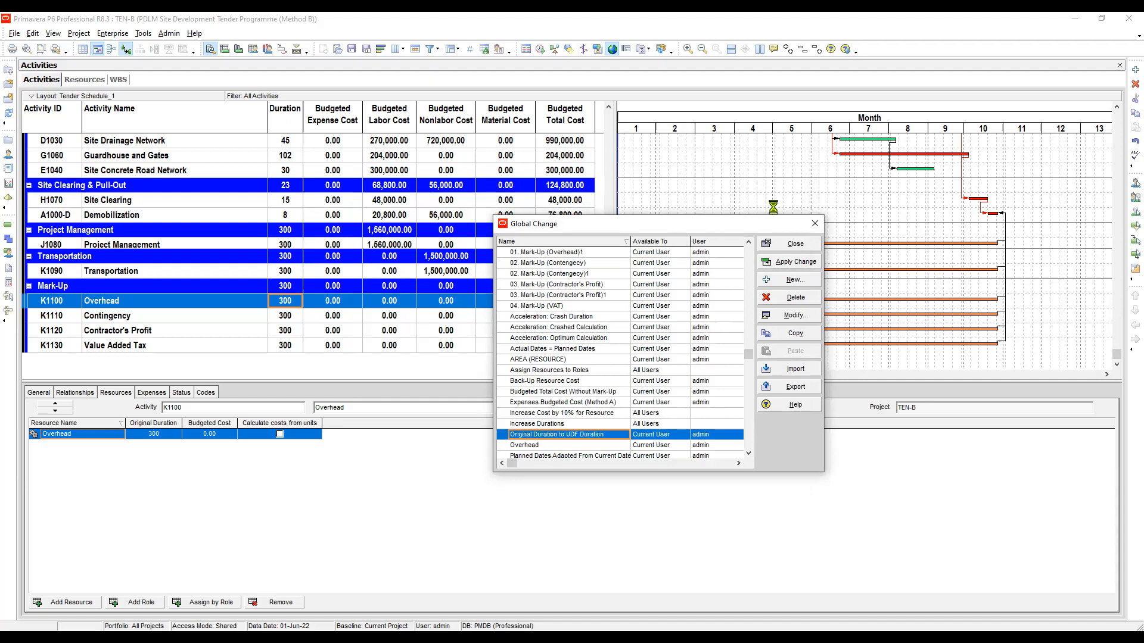
key(Down)
key(Up)
key(Down)
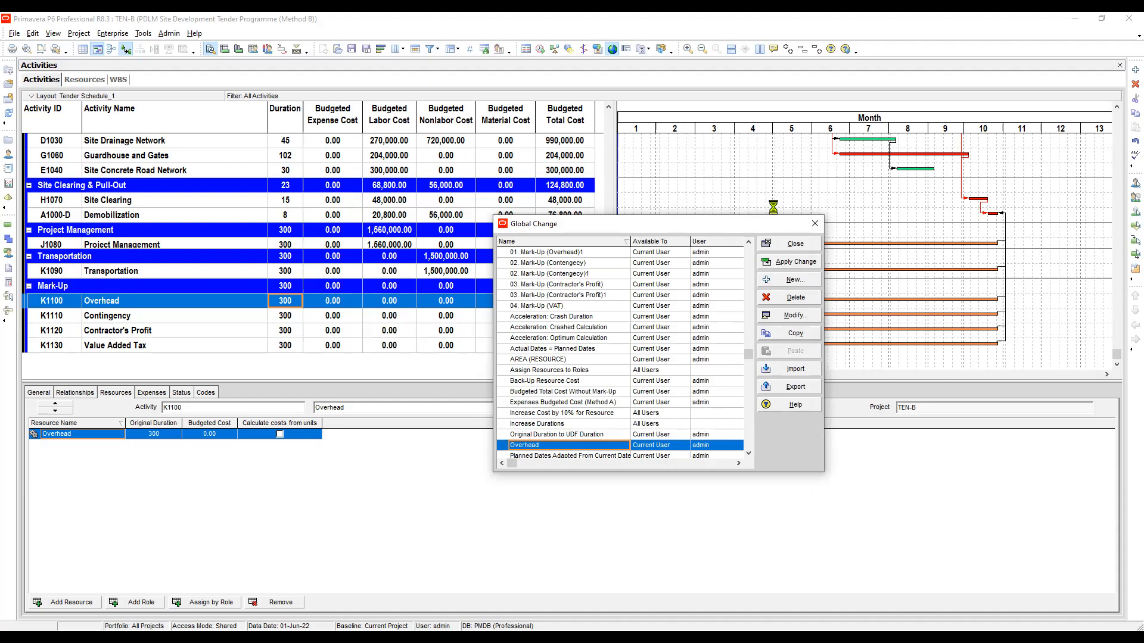
click(793, 333)
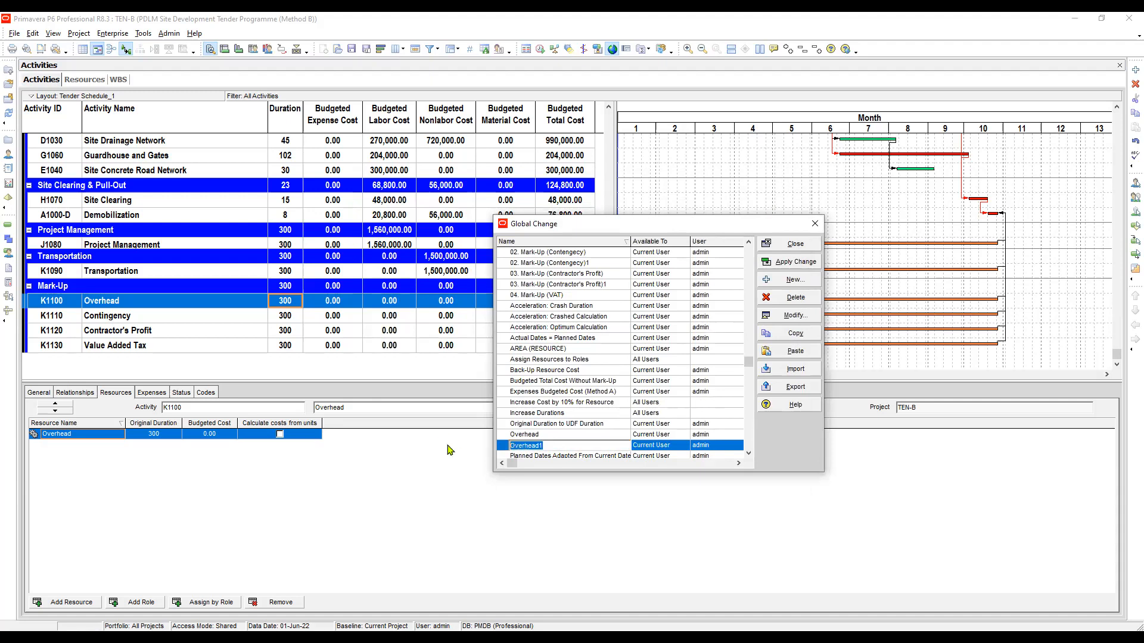
Rename the Overhead1 global change as Contingency, reusing the name of the existing .Contingency entry.
scroll(450, 451, up, 6)
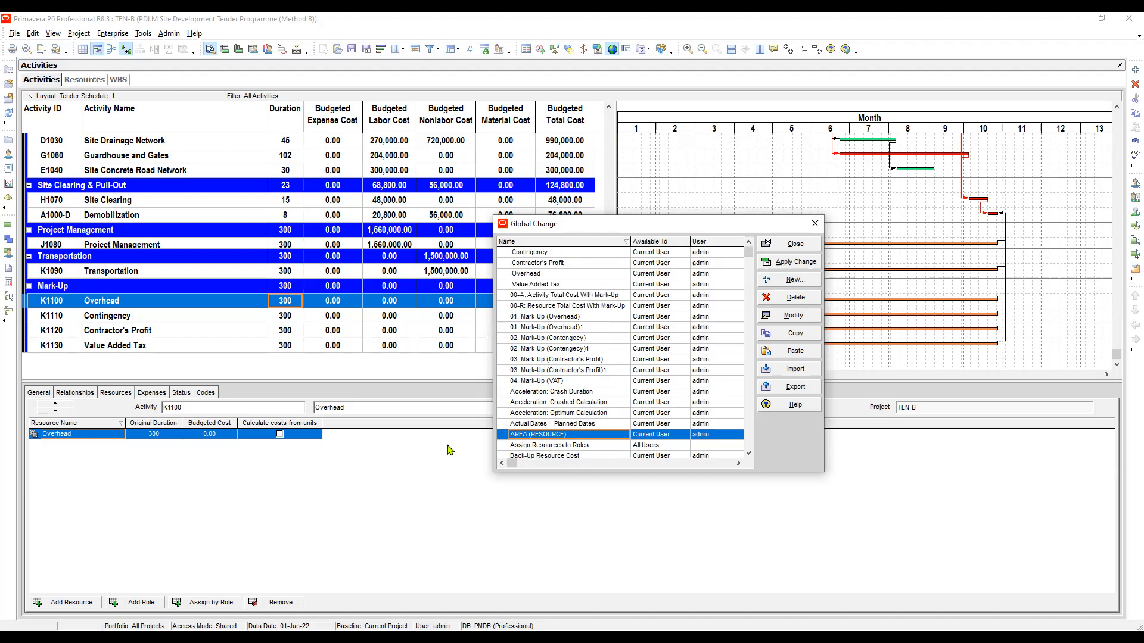
key(Home)
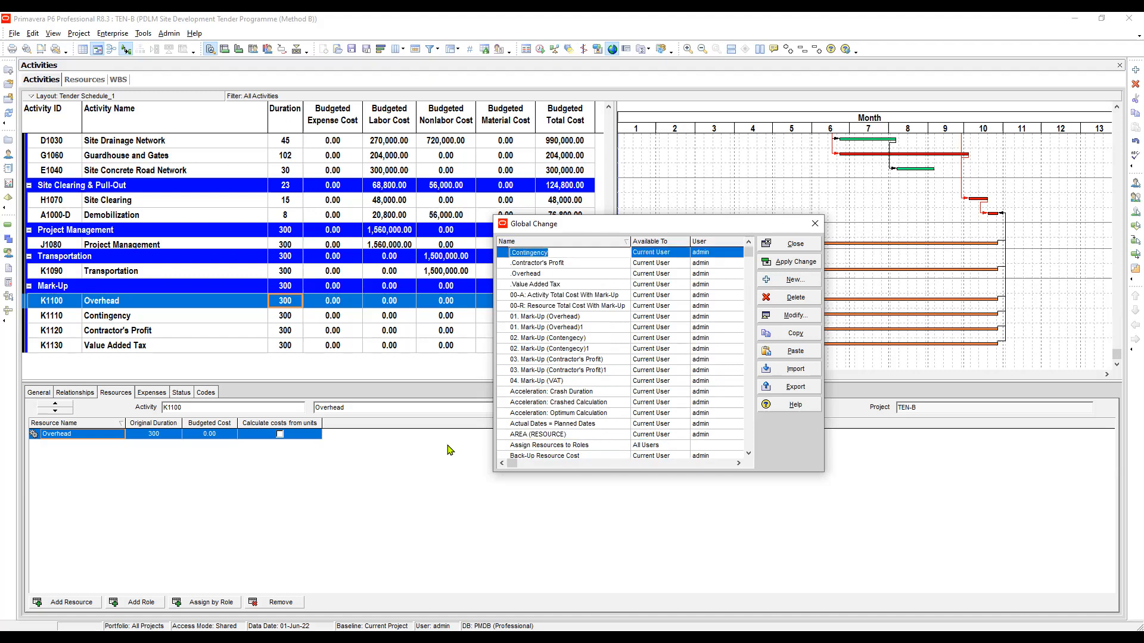
scroll(450, 450, down, 5)
click(526, 382)
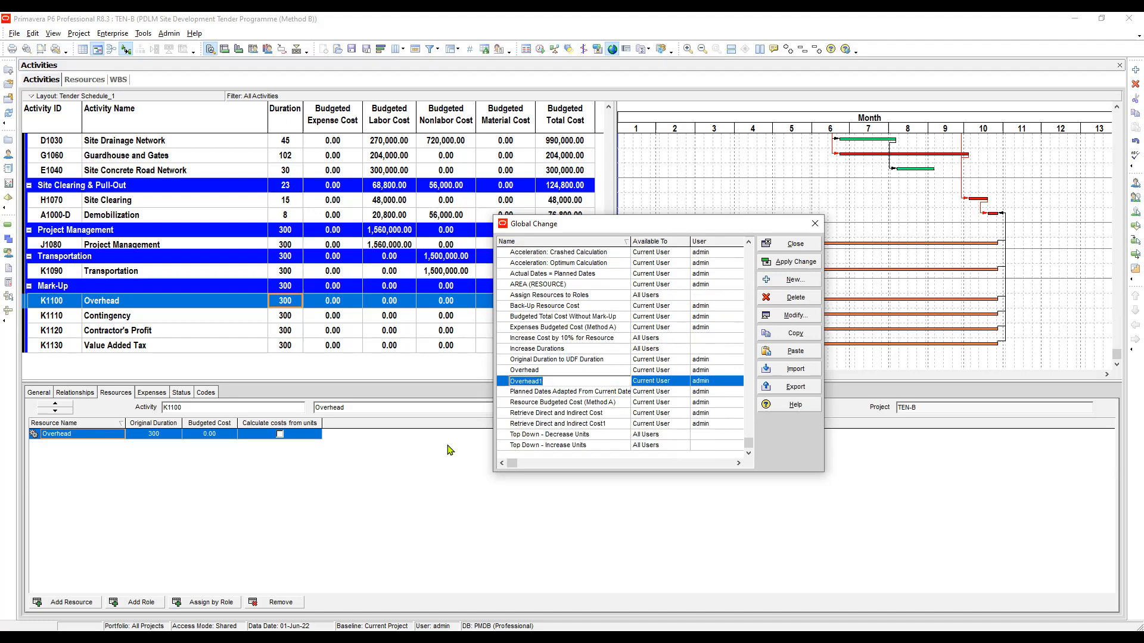
key(ctrl+v)
key(Delete)
key(Up)
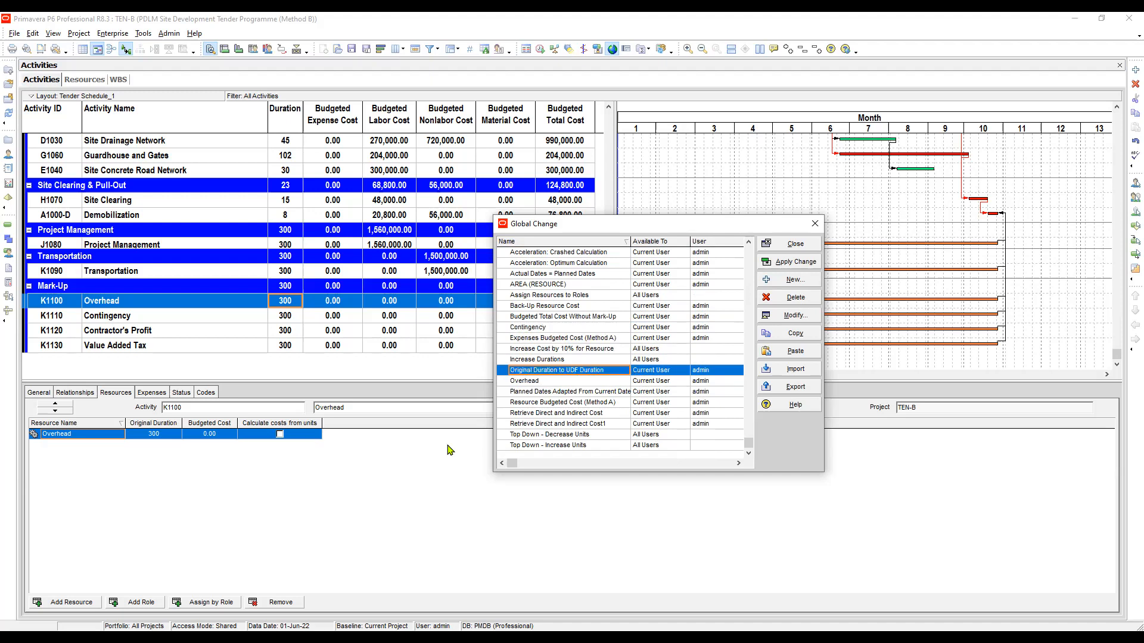
Open the renamed Contingency global change for modification.
key(Up)
key(Up)
key(Up)
key(Up)
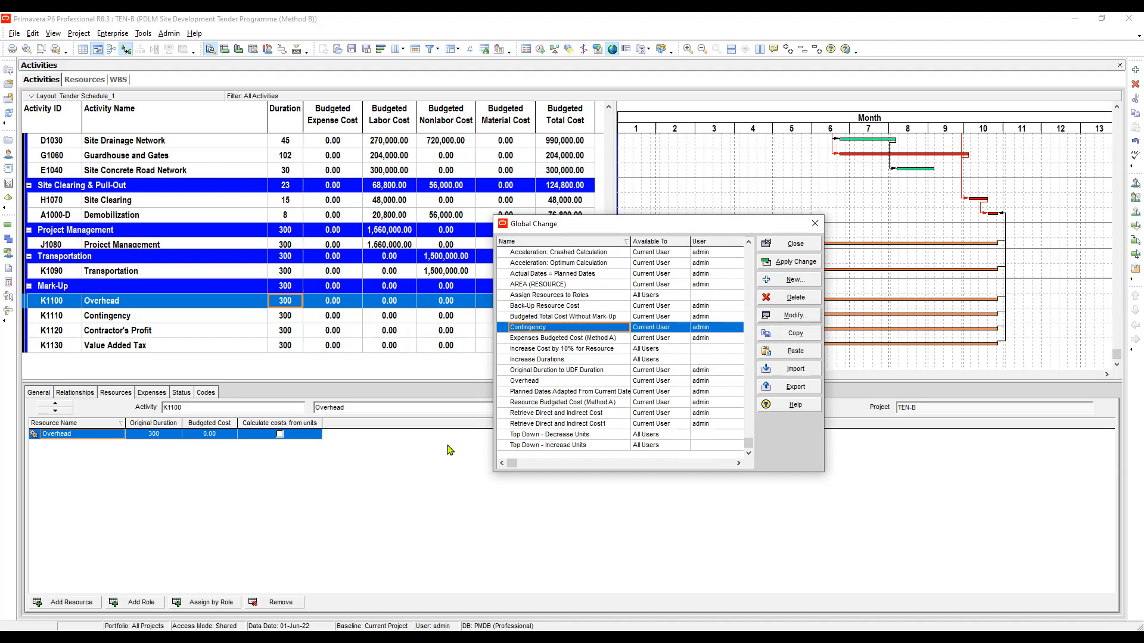
key(Tab)
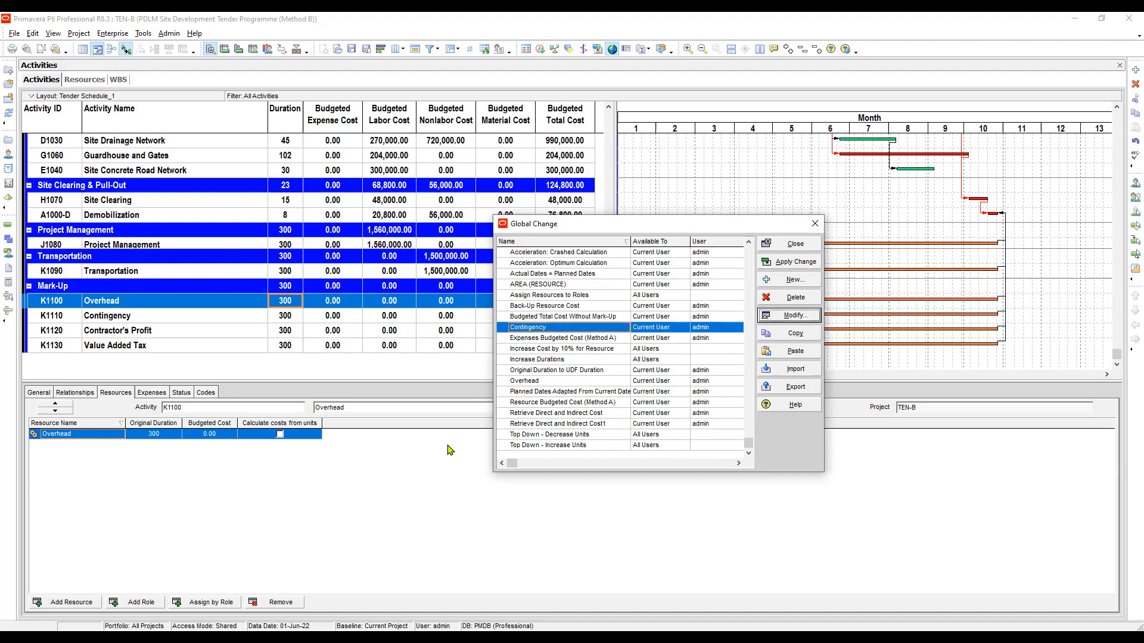
key(Return)
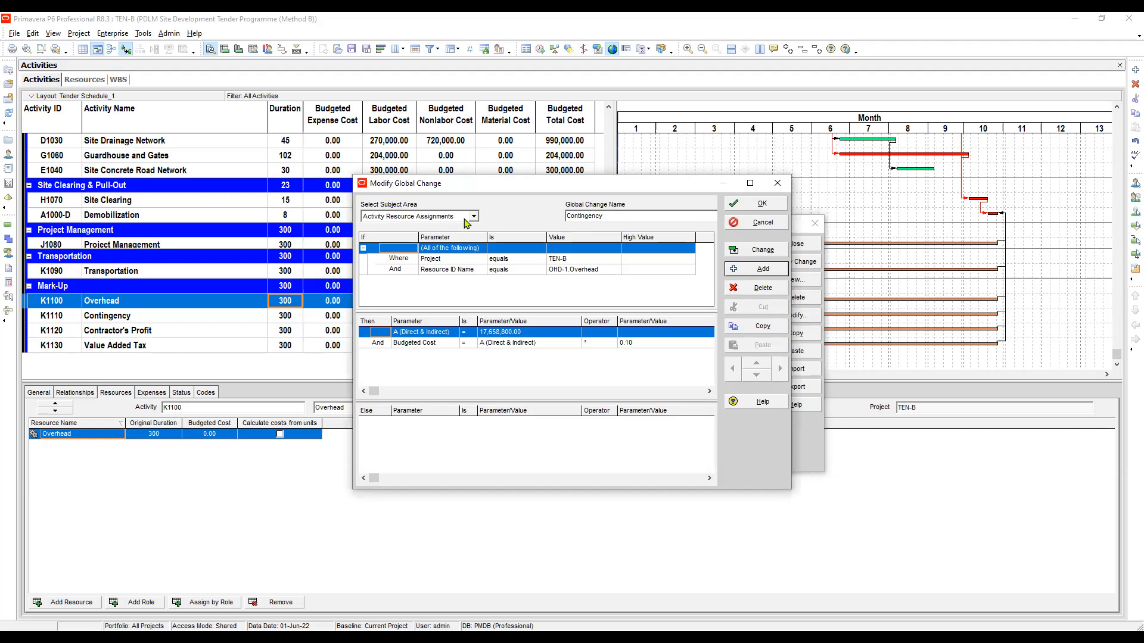
Set the value of the Resource ID Name condition to CTY-1 Contingency.
click(466, 265)
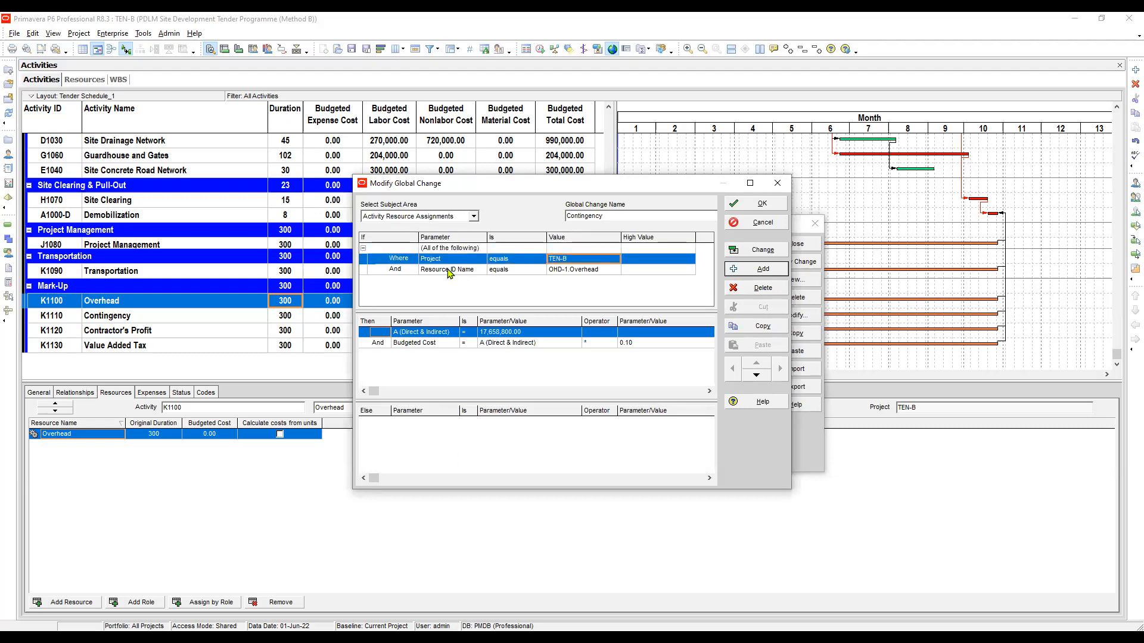
click(462, 272)
key(Tab)
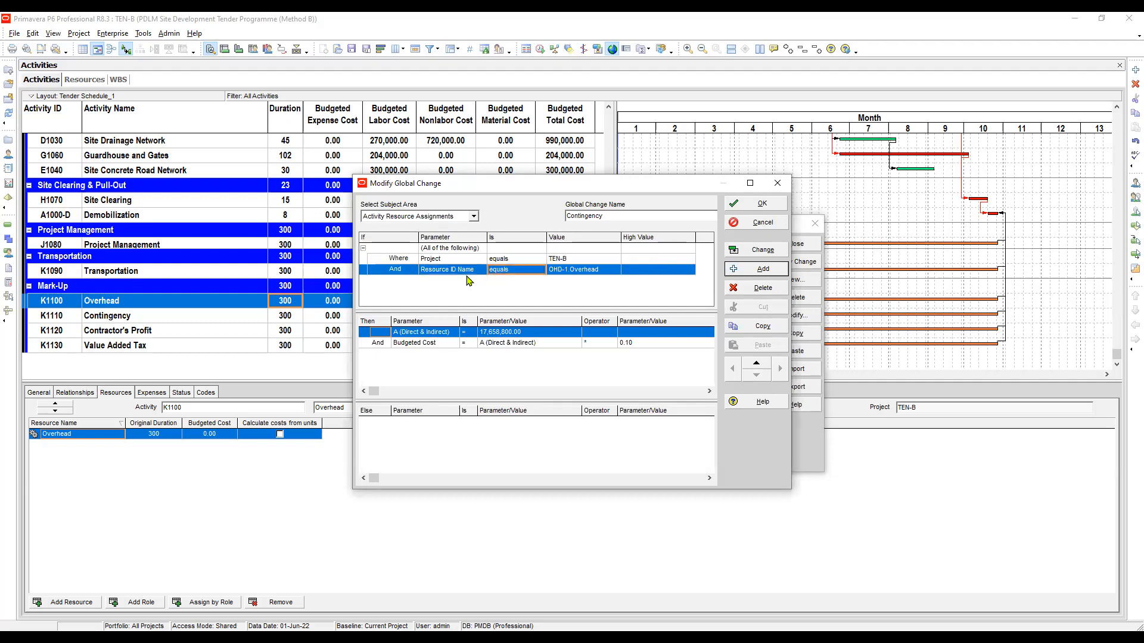
key(Tab)
key(Return)
key(e)
scroll(469, 281, down, 4)
scroll(469, 281, down, 1)
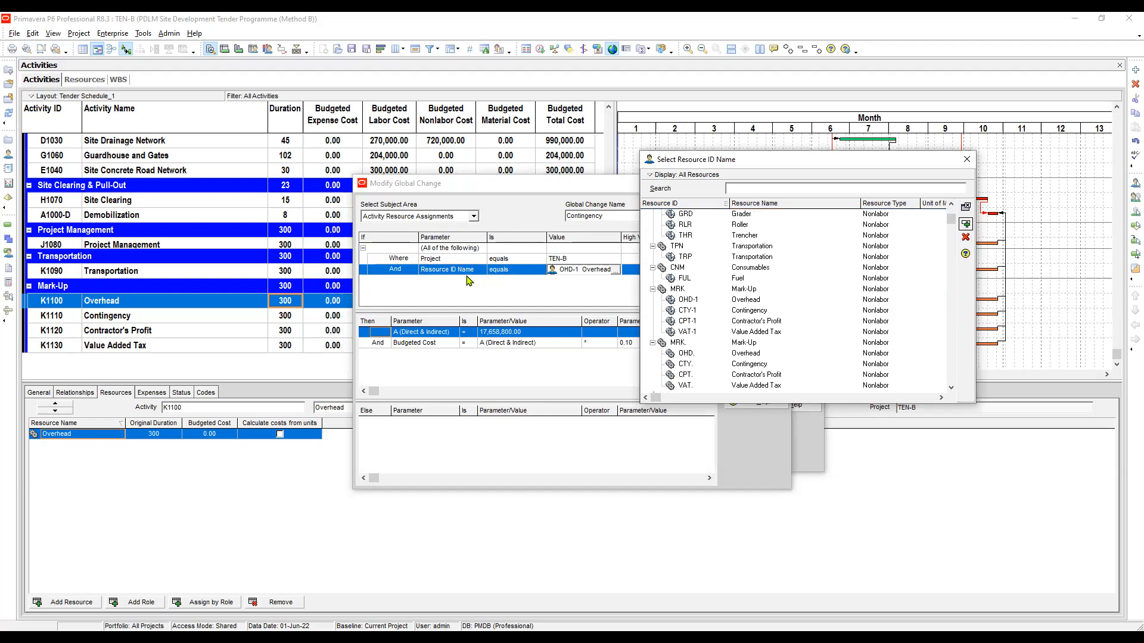
key(Return)
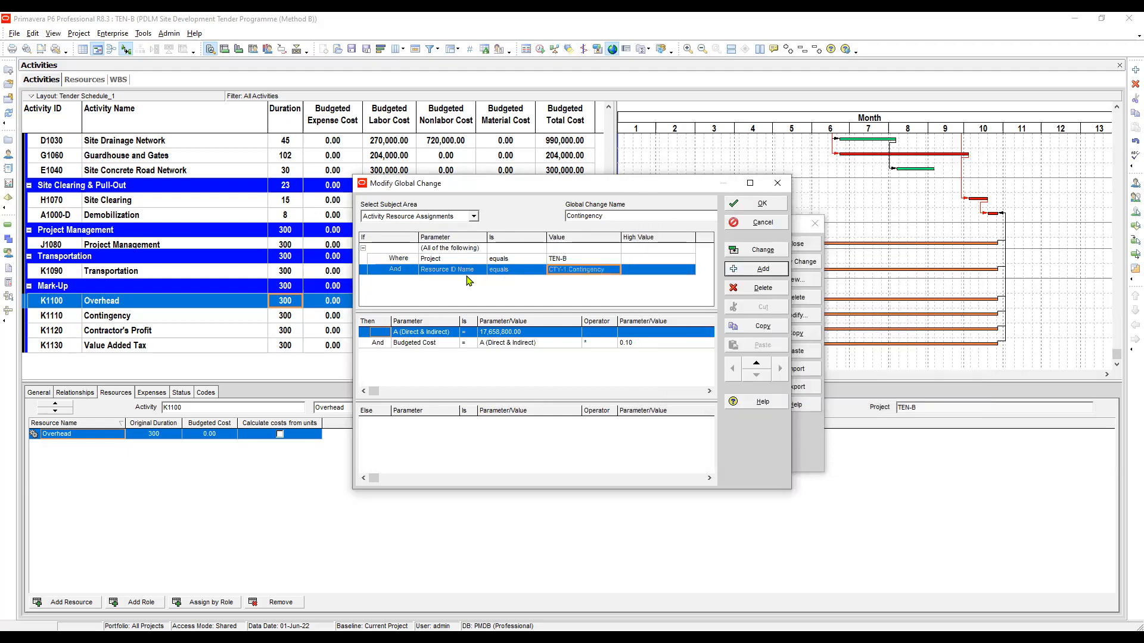
Check the A (Direct & Indirect) and Budgeted Cost statements under Then, and save the Contingency global change.
click(416, 344)
click(429, 332)
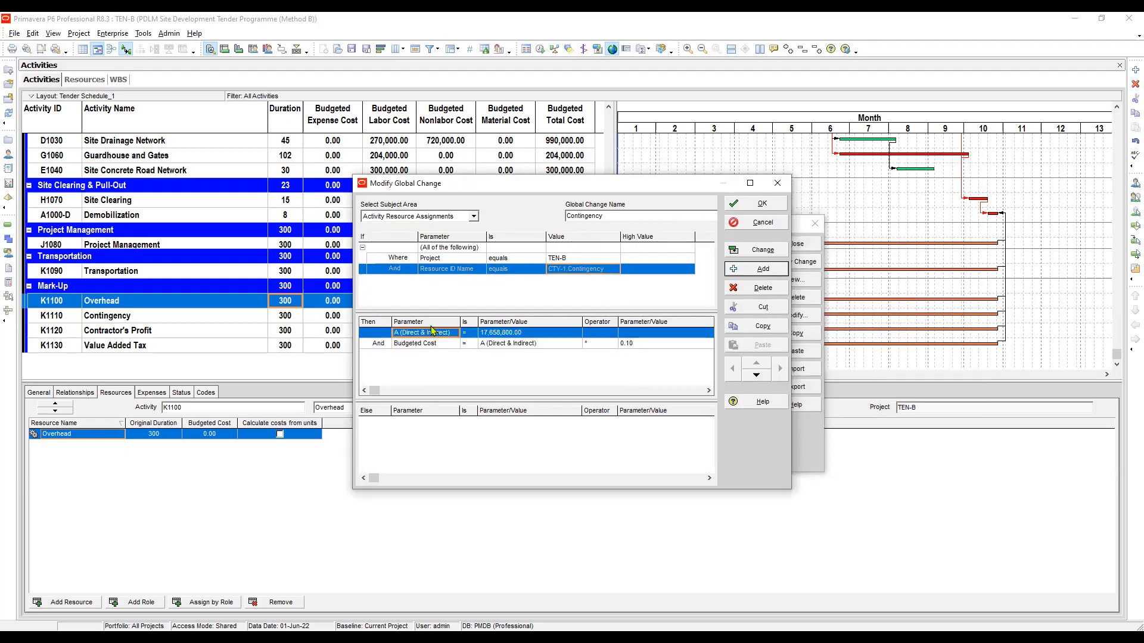
click(465, 334)
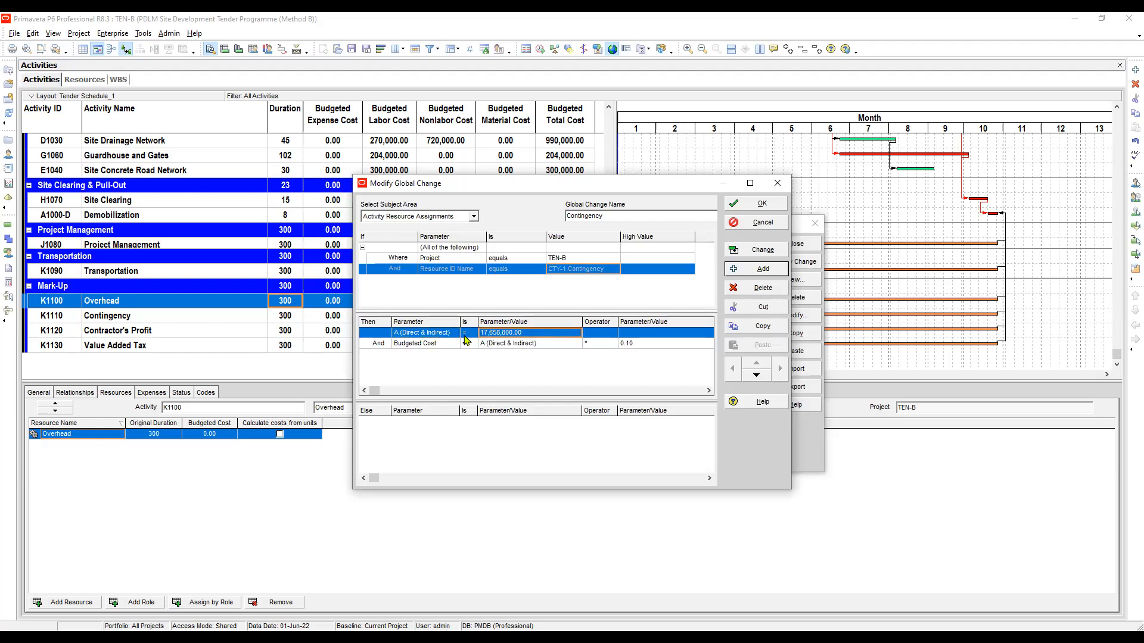
click(441, 346)
key(Tab)
key(Tab)
key(Tab)
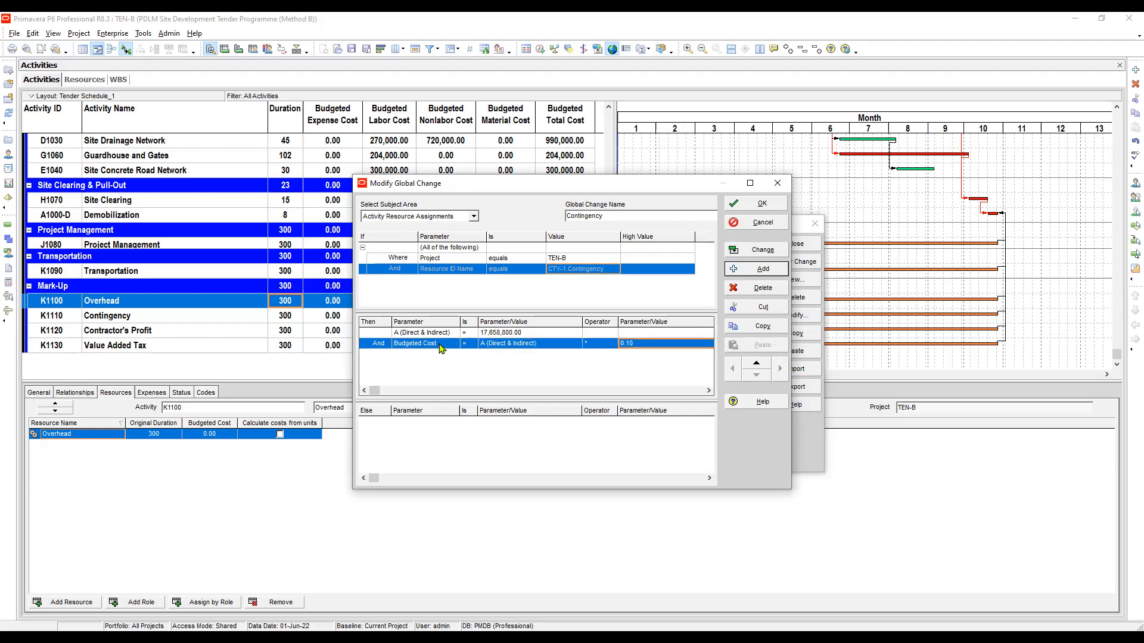
key(shift+Tab)
key(Tab)
click(762, 206)
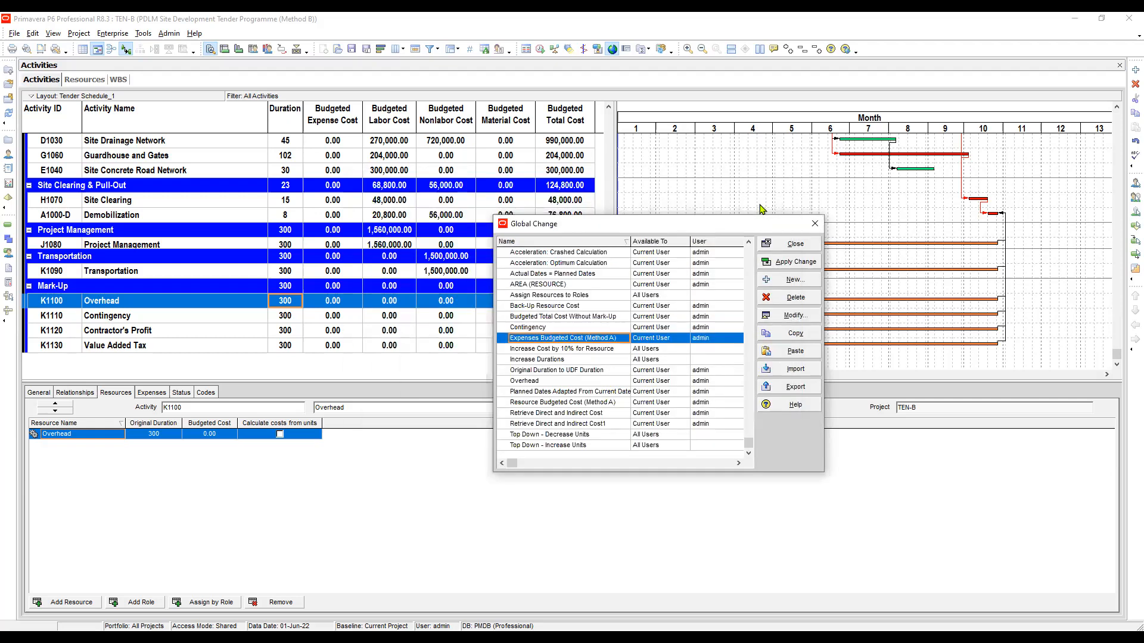
Duplicate the Contingency global change in the list.
key(Up)
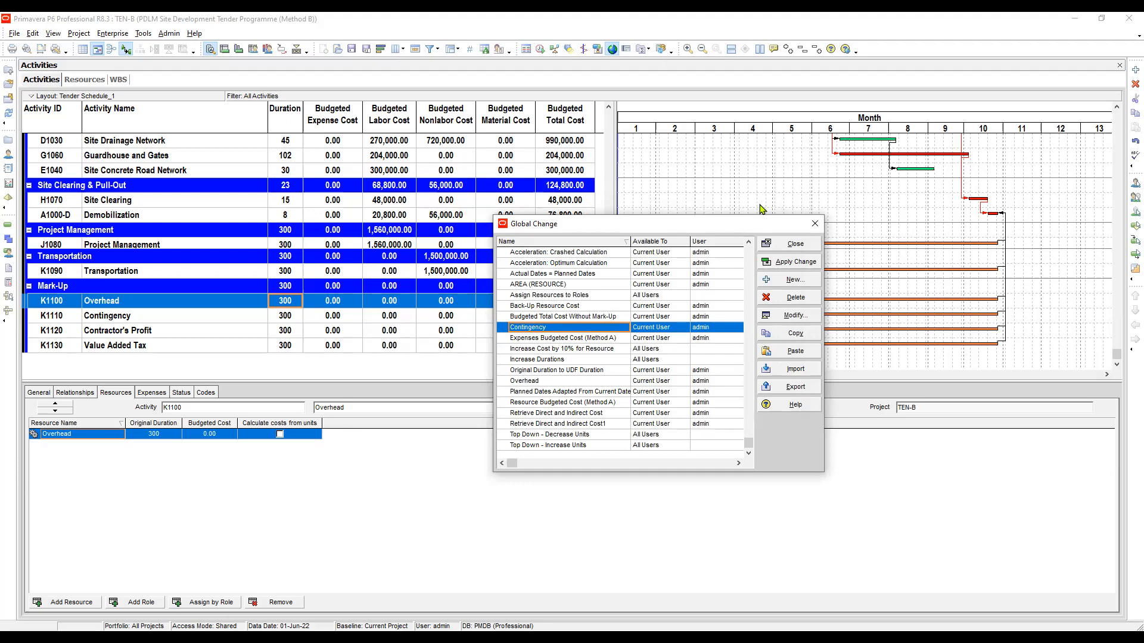
key(Down)
key(Up)
click(789, 333)
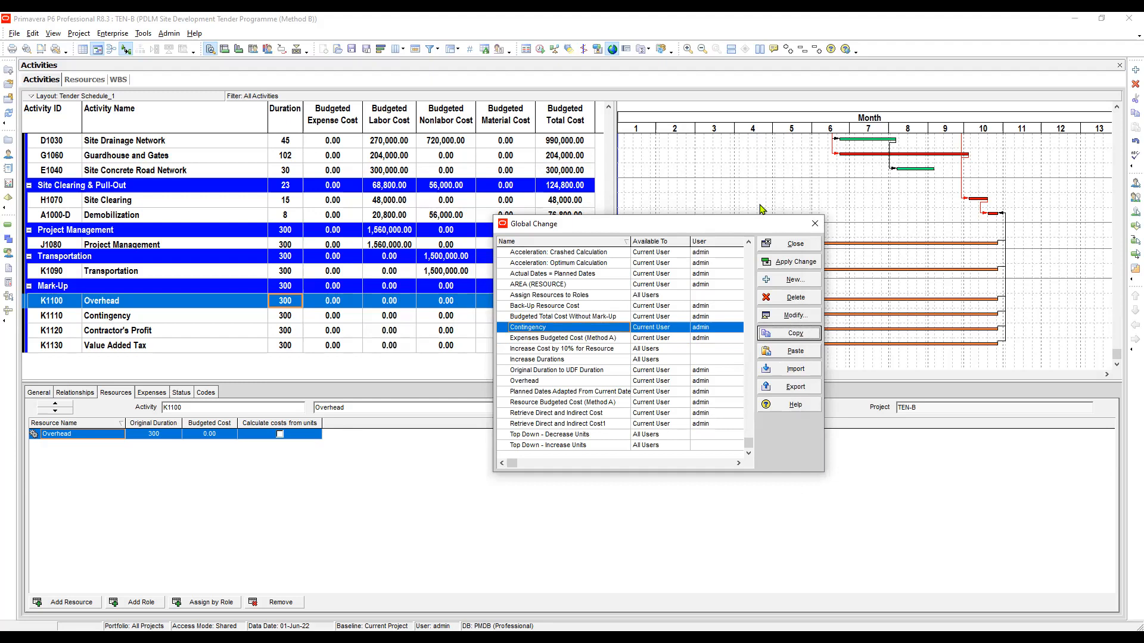
click(789, 351)
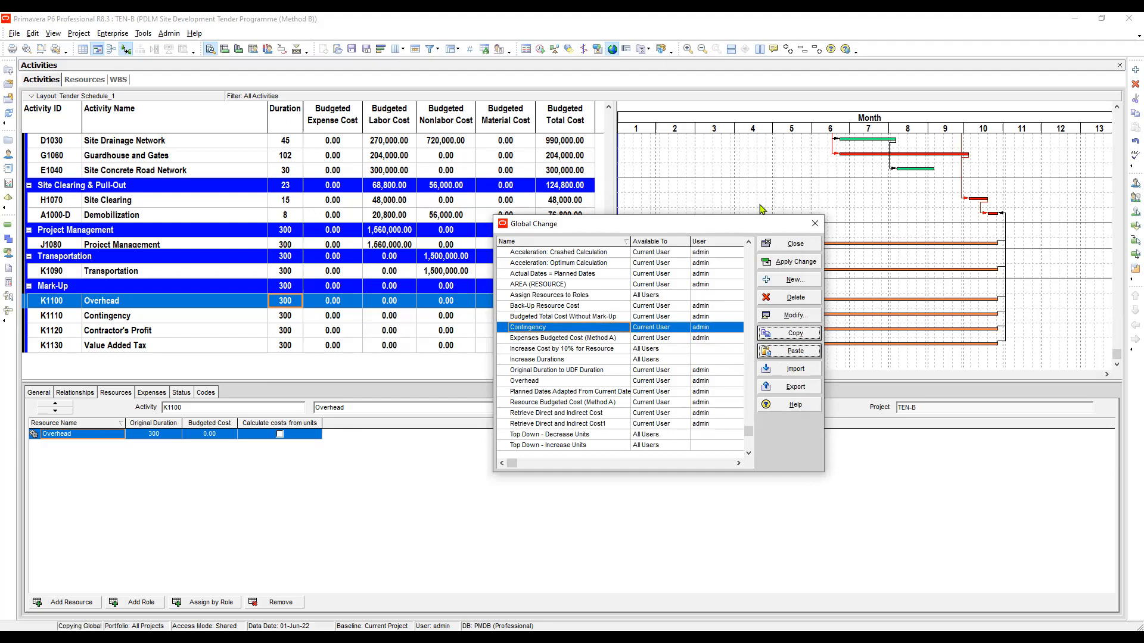
Rename the Contingency1 copy as Contractor's Profit, reusing the name of the existing .Contractor's Profit entry.
click(563, 316)
click(563, 338)
scroll(563, 338, up, 1)
scroll(563, 352, up, 3)
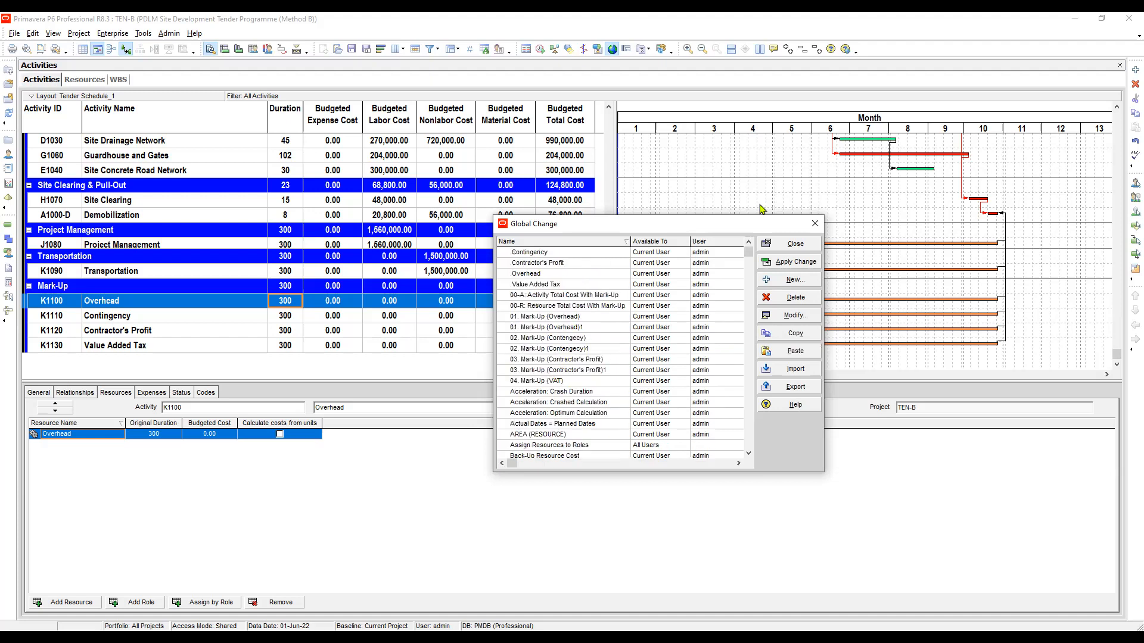
click(563, 263)
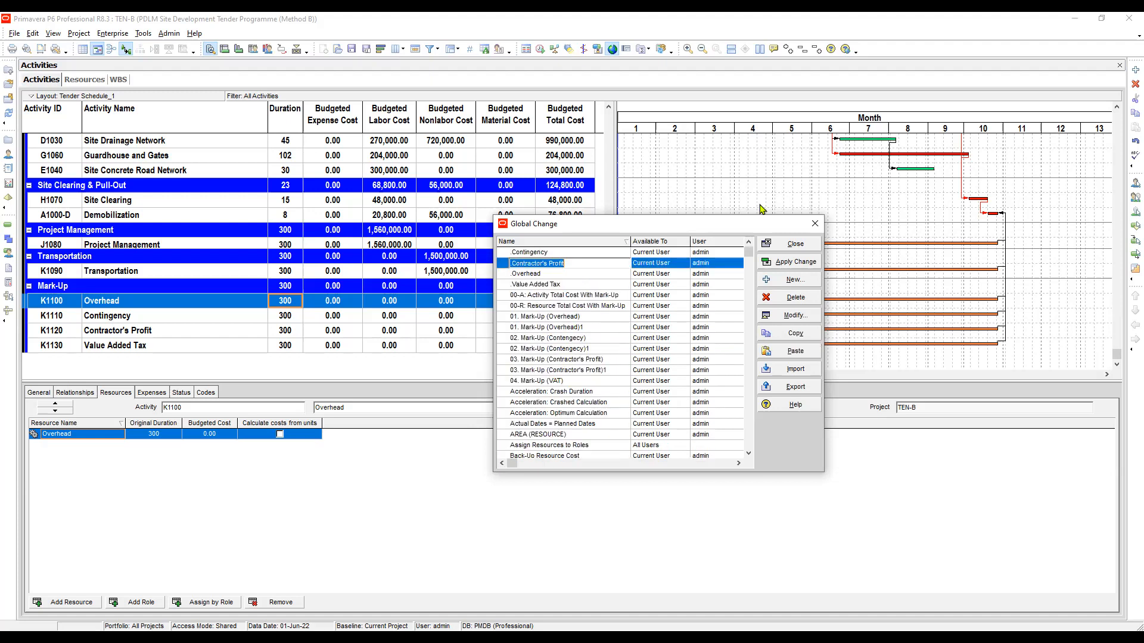
scroll(563, 351, down, 4)
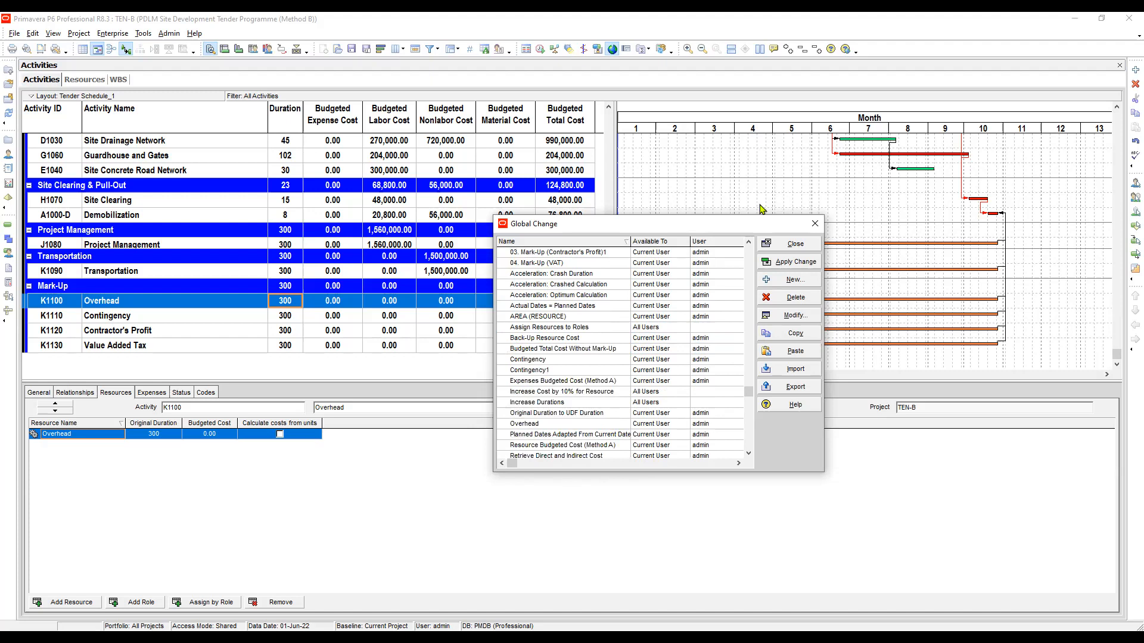
click(529, 370)
key(ctrl+v)
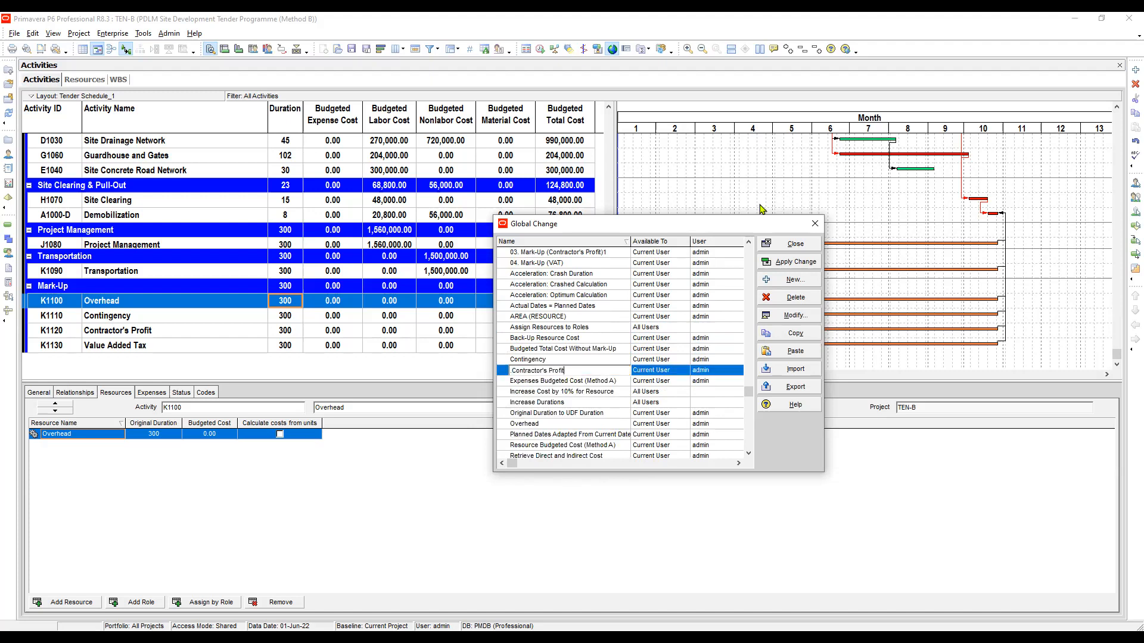
key(Delete)
key(Up)
key(Down)
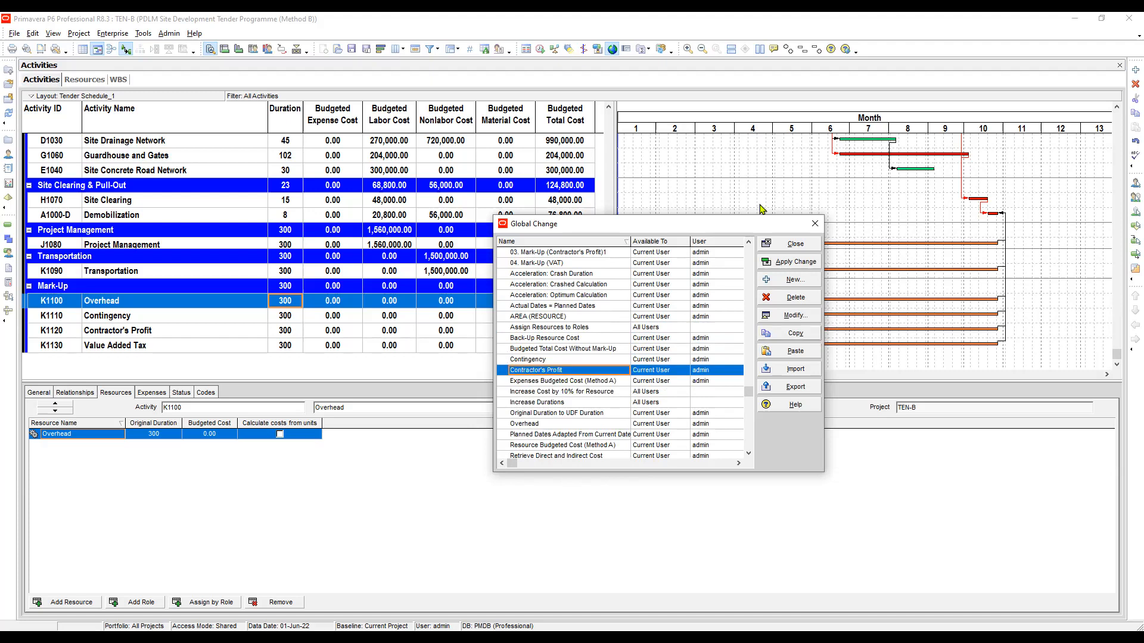
Open the Contractor's Profit global change and set its Resource ID Name condition to CPT-1 Contractor's Profit.
key(Return)
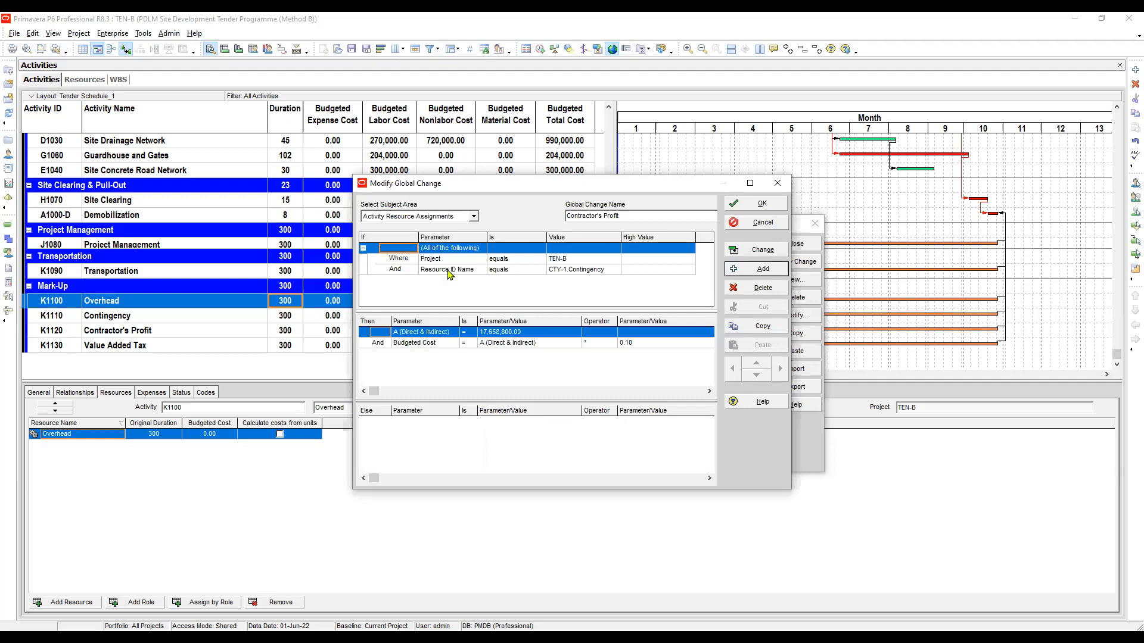
click(448, 271)
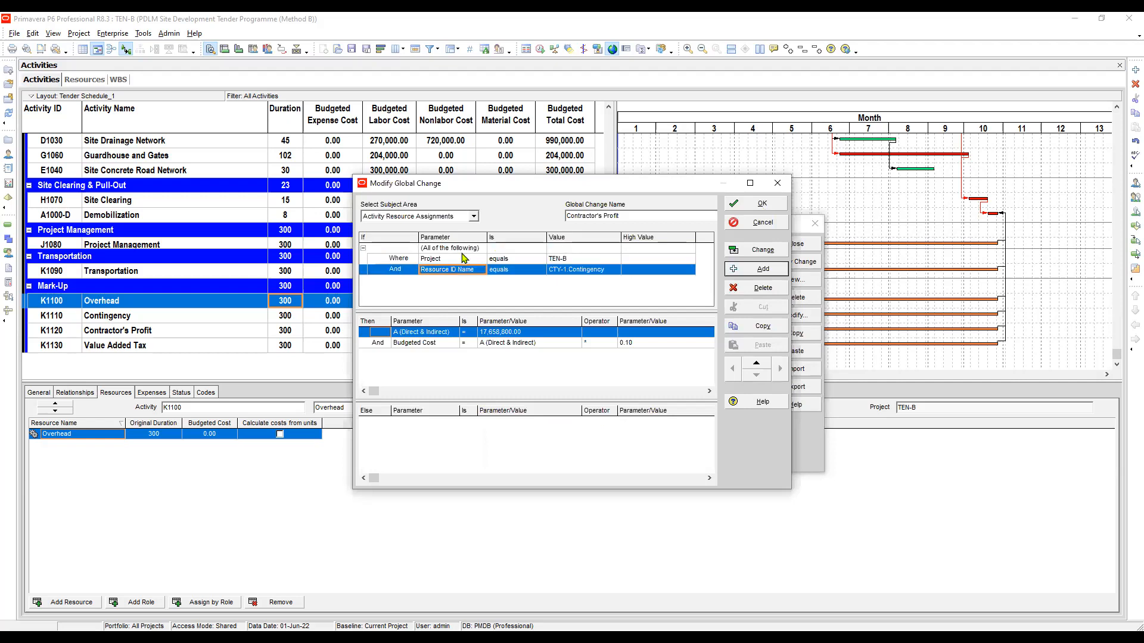
click(463, 259)
key(Right)
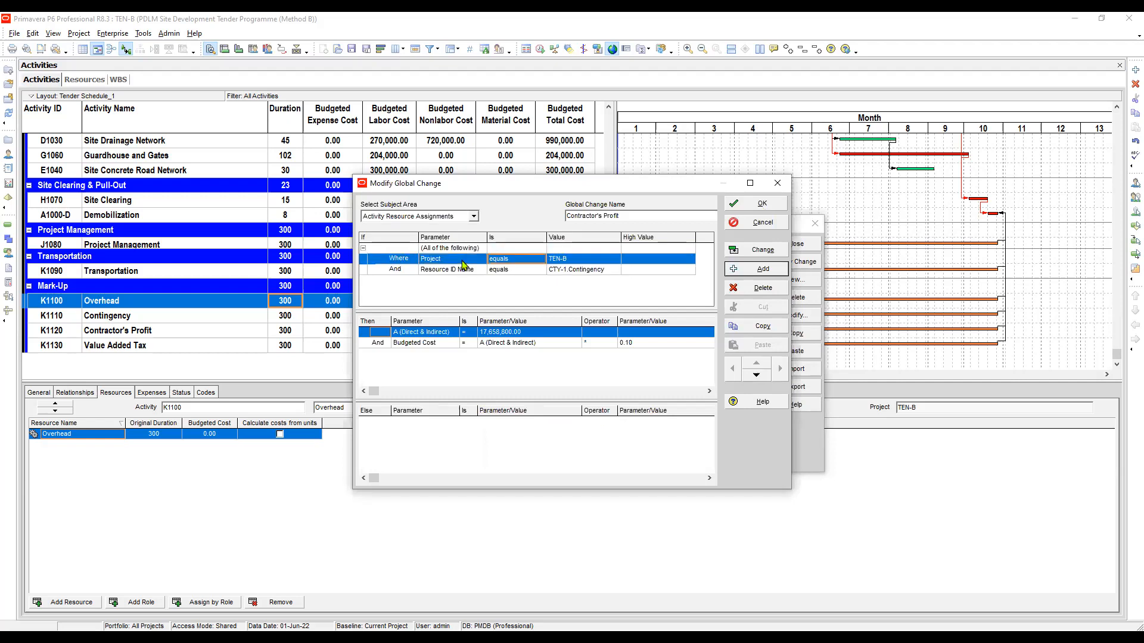
click(468, 271)
key(Right)
key(Right)
key(F2)
scroll(471, 277, down, 14)
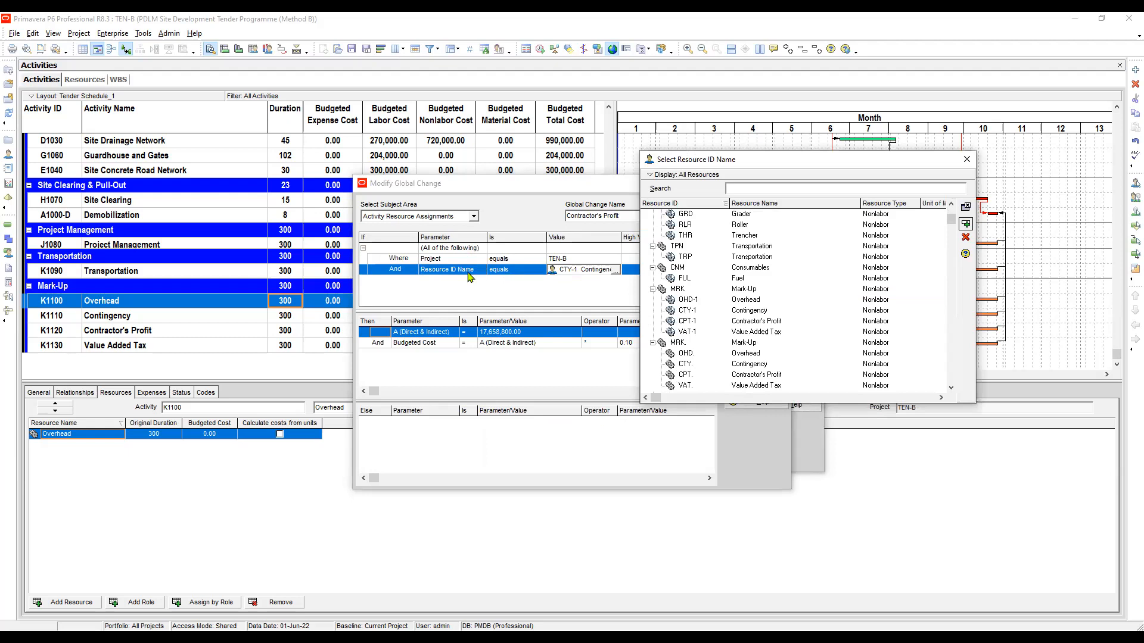
key(Return)
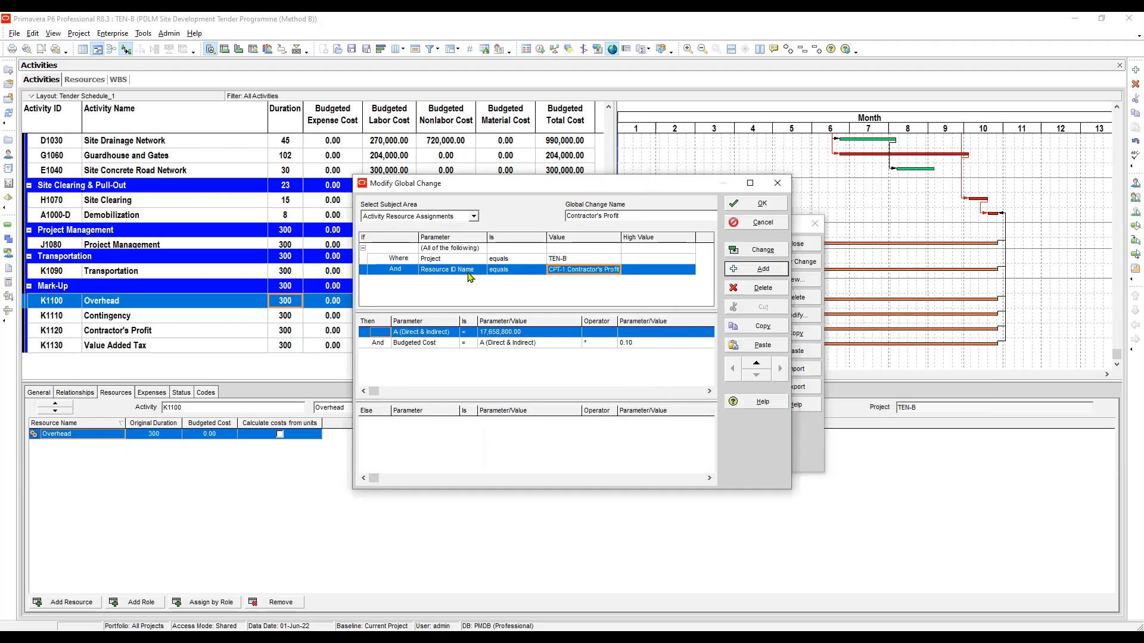
Replace the Budgeted Cost parameter in the second Then statement with B (Overhead).
click(412, 344)
key(Up)
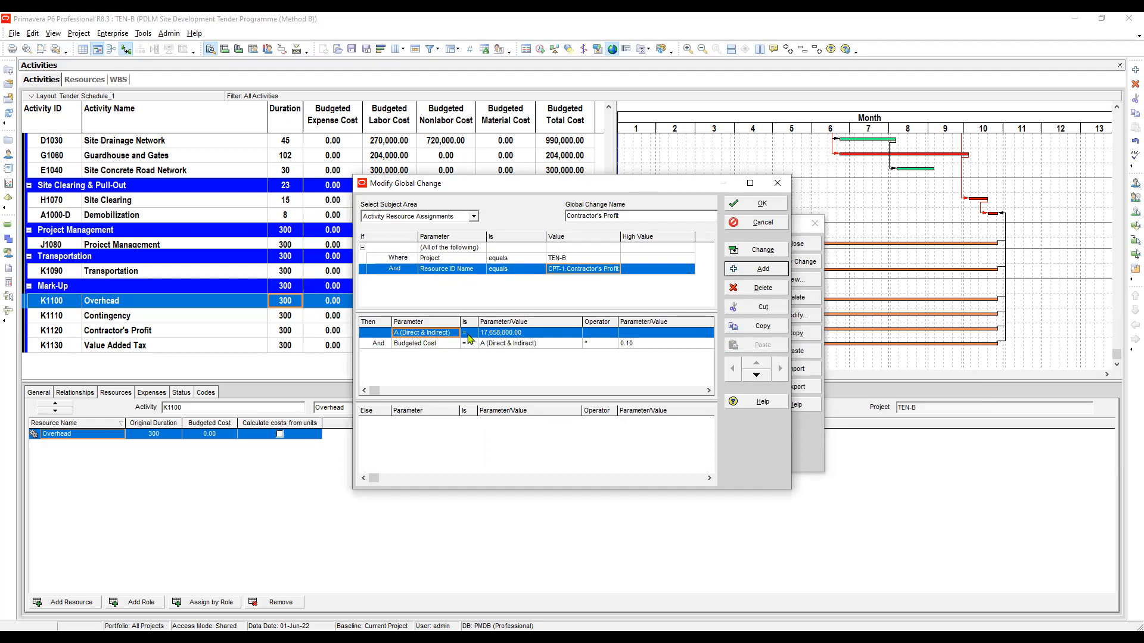
click(426, 346)
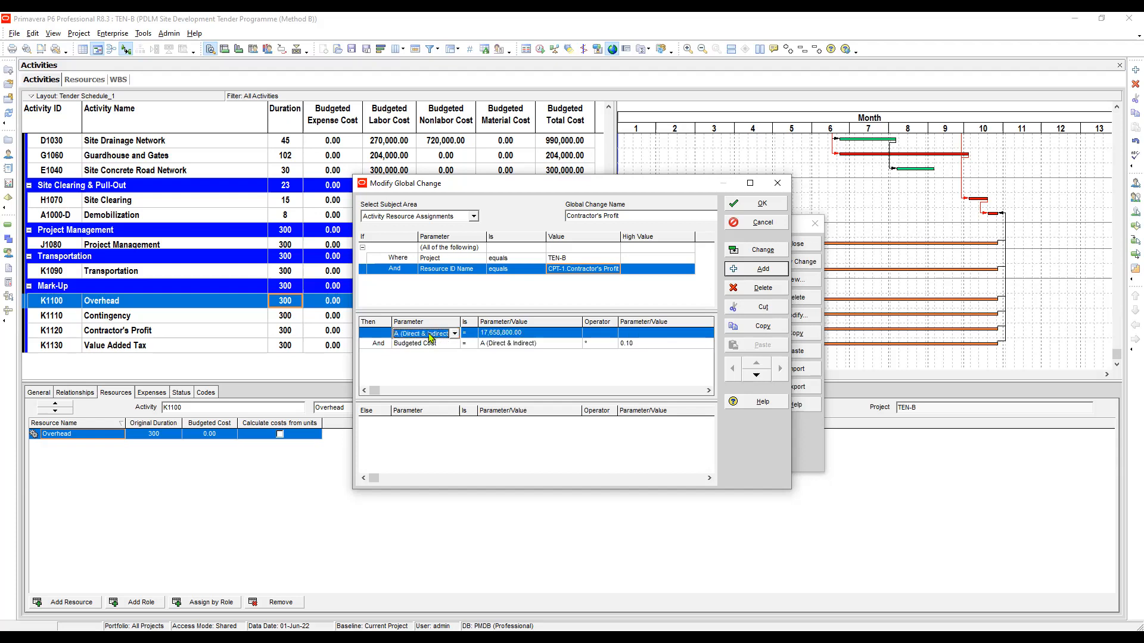
click(422, 346)
click(423, 347)
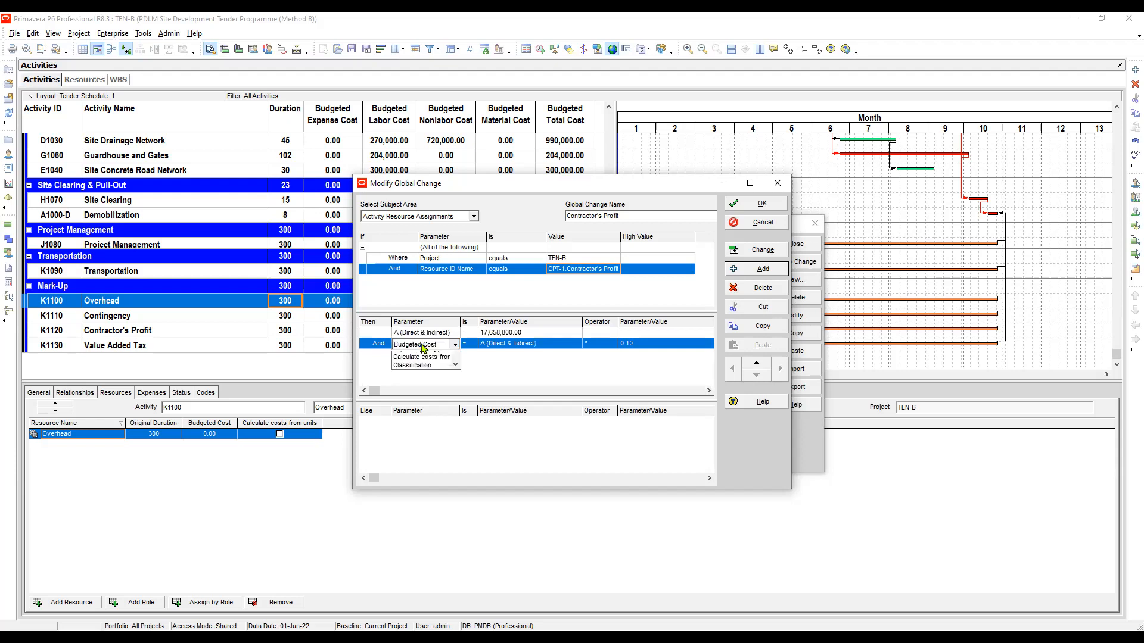
click(427, 357)
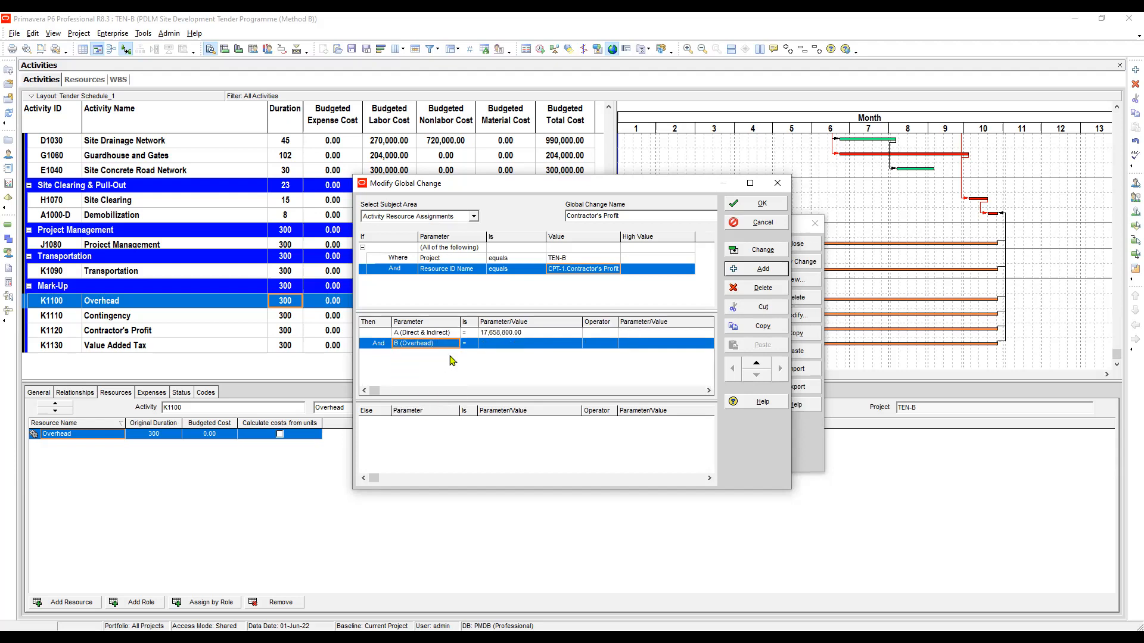
Set the first Parameter/Value of the B (Overhead) statement to A (Direct & Indirect).
key(Tab)
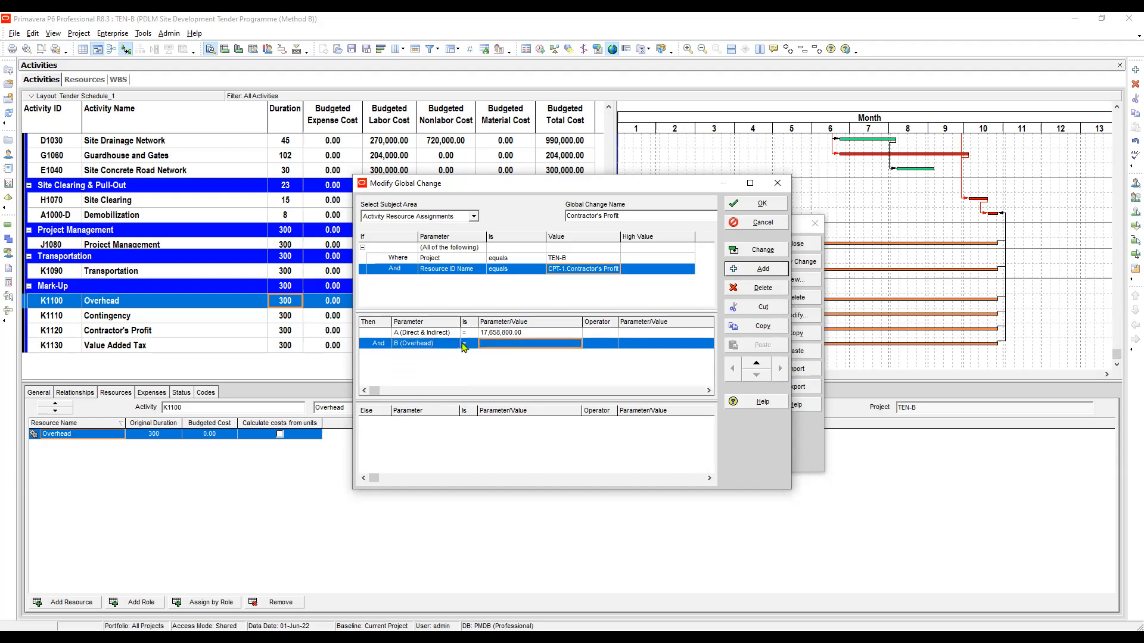
key(Return)
key(Down)
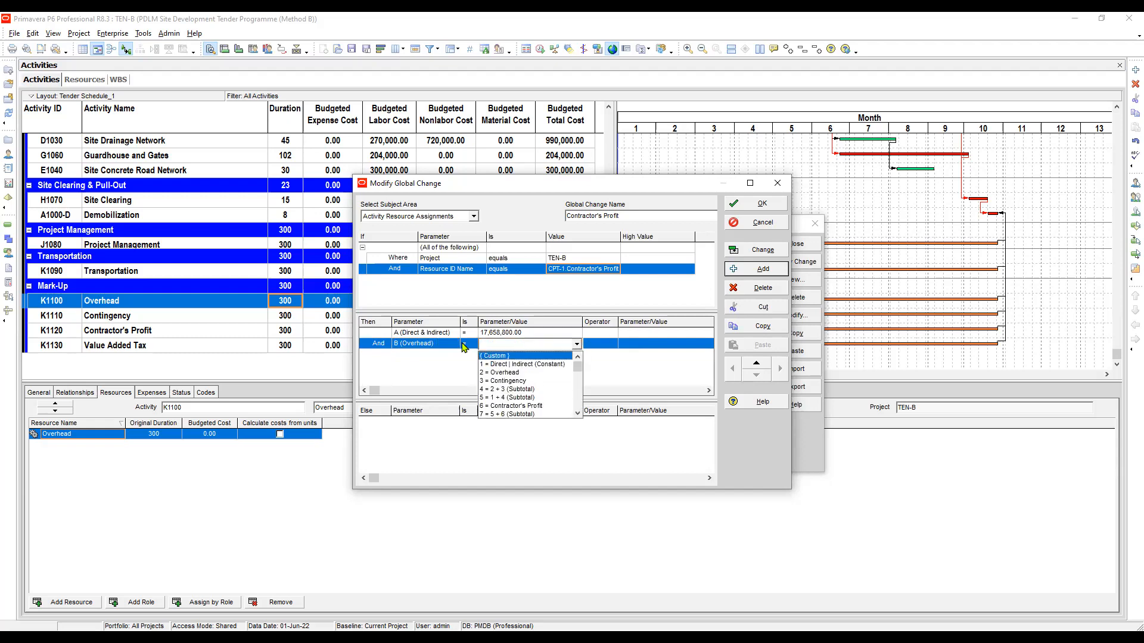
key(Down)
key(Up)
key(Down)
key(Down)
key(Down)
key(Down)
key(Down)
key(Down)
key(Down)
key(Down)
key(Down)
key(Down)
key(Down)
key(Up)
key(Return)
Set the operator of the B (Overhead) statement to multiplication (*).
key(Tab)
key(Return)
key(Down)
key(Down)
key(Down)
key(Return)
key(Tab)
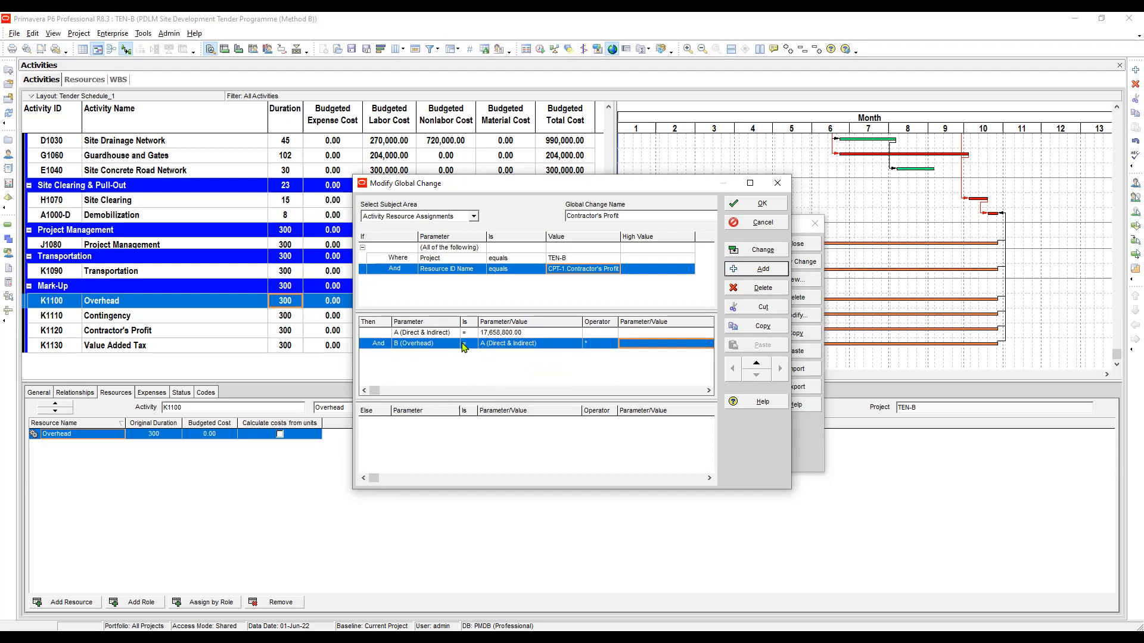
Enter the custom value 0.10 as the second Parameter/Value of the B (Overhead) statement.
key(Return)
key(Down)
key(Return)
text(0)
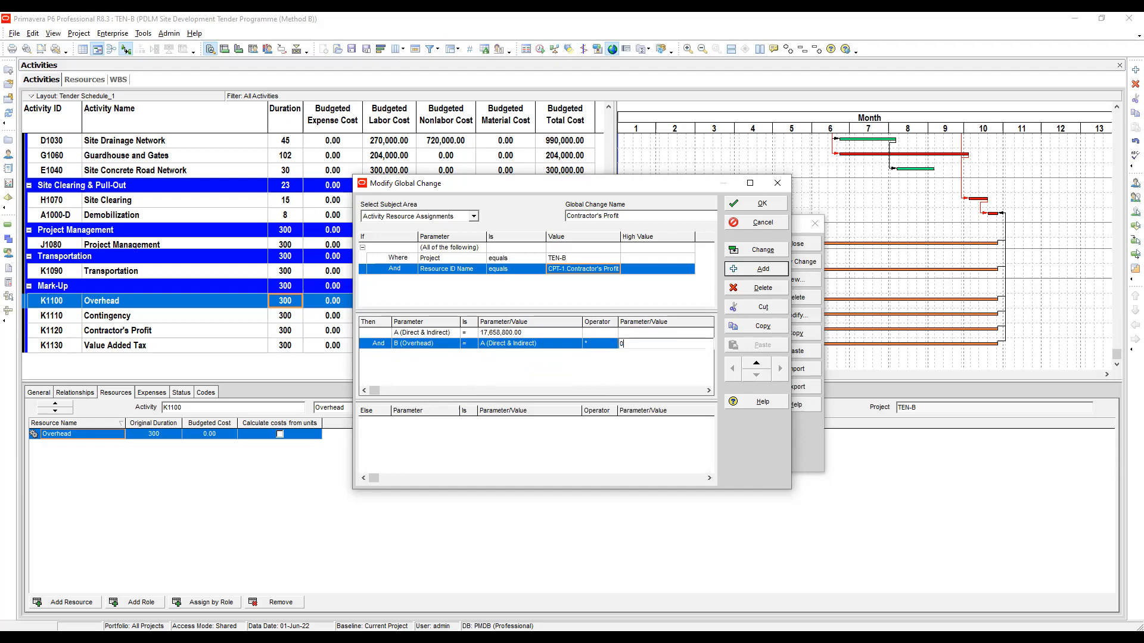
text(.10)
Add a third Then statement with C (Contingency) as its parameter.
click(452, 355)
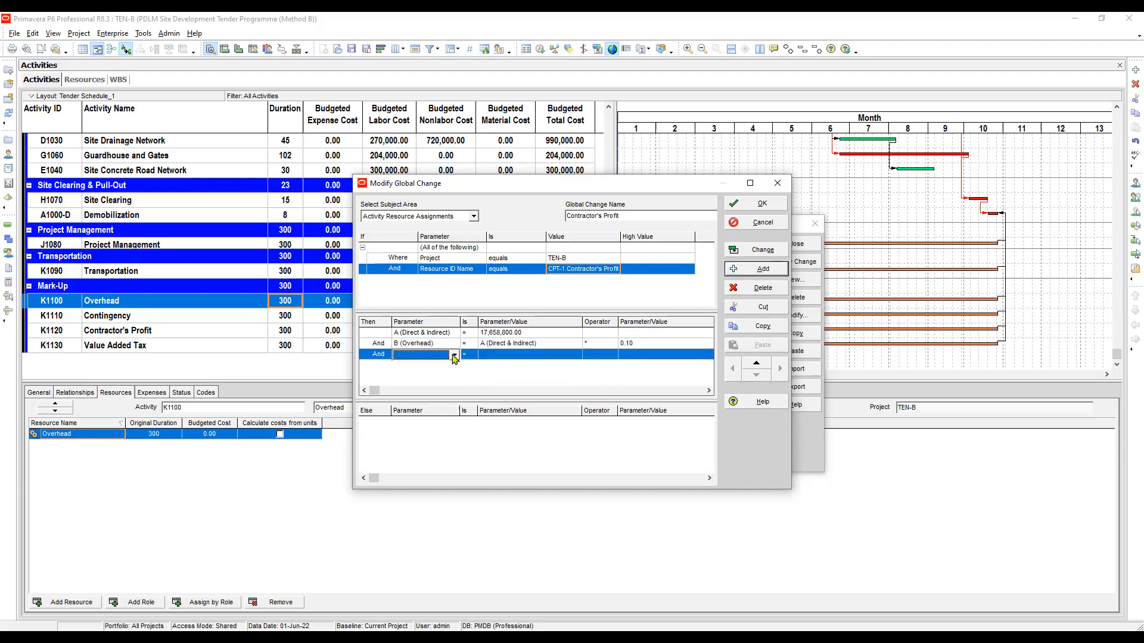
click(412, 345)
click(419, 345)
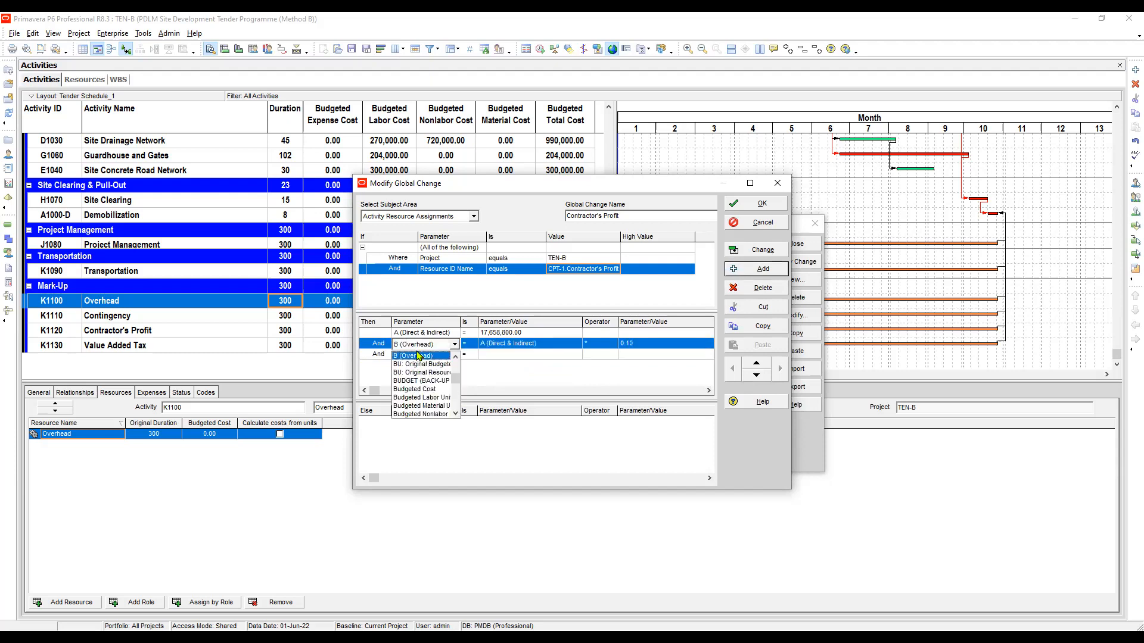
click(419, 356)
click(421, 355)
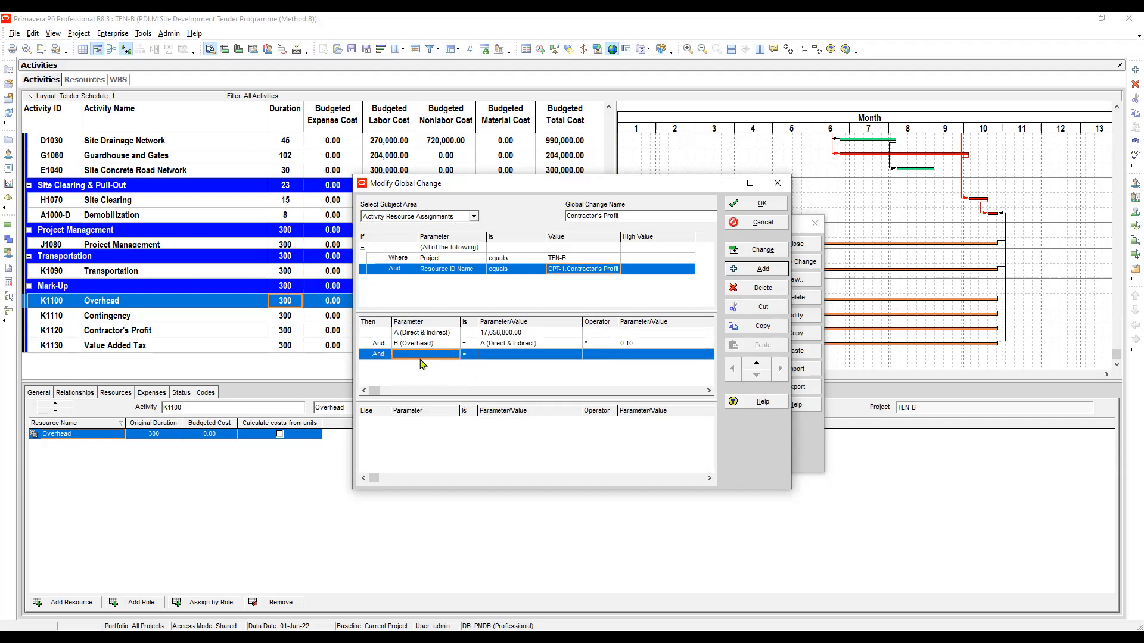
click(422, 355)
text(C (Contingency))
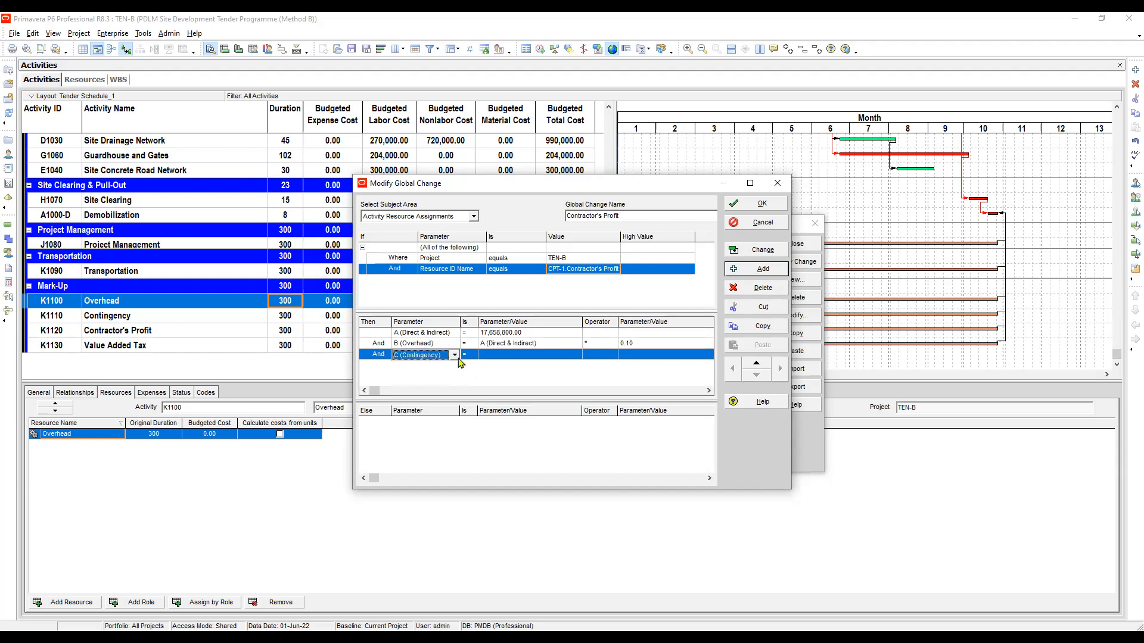
Set the first Parameter/Value of the C (Contingency) statement to A (Direct & Indirect).
key(Tab)
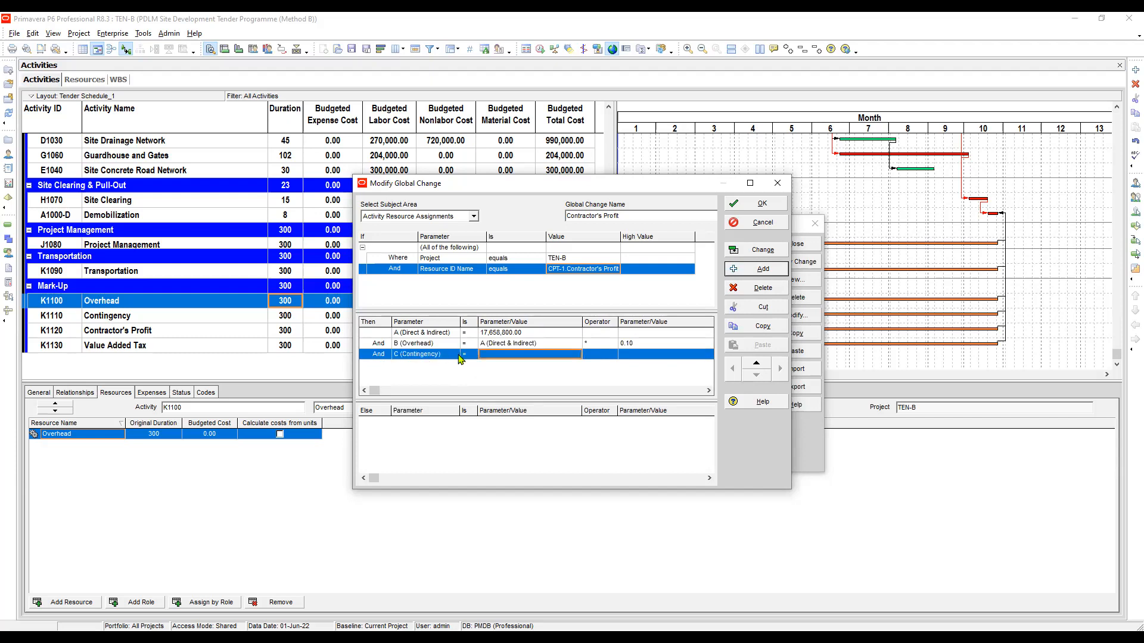
key(F2)
key(a)
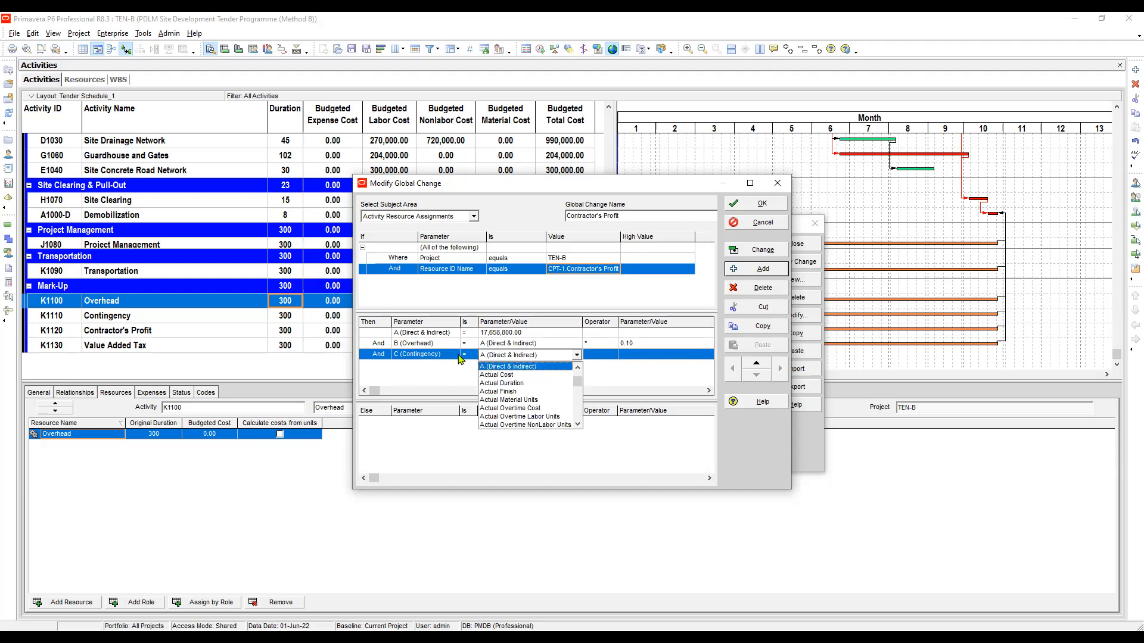
key(Return)
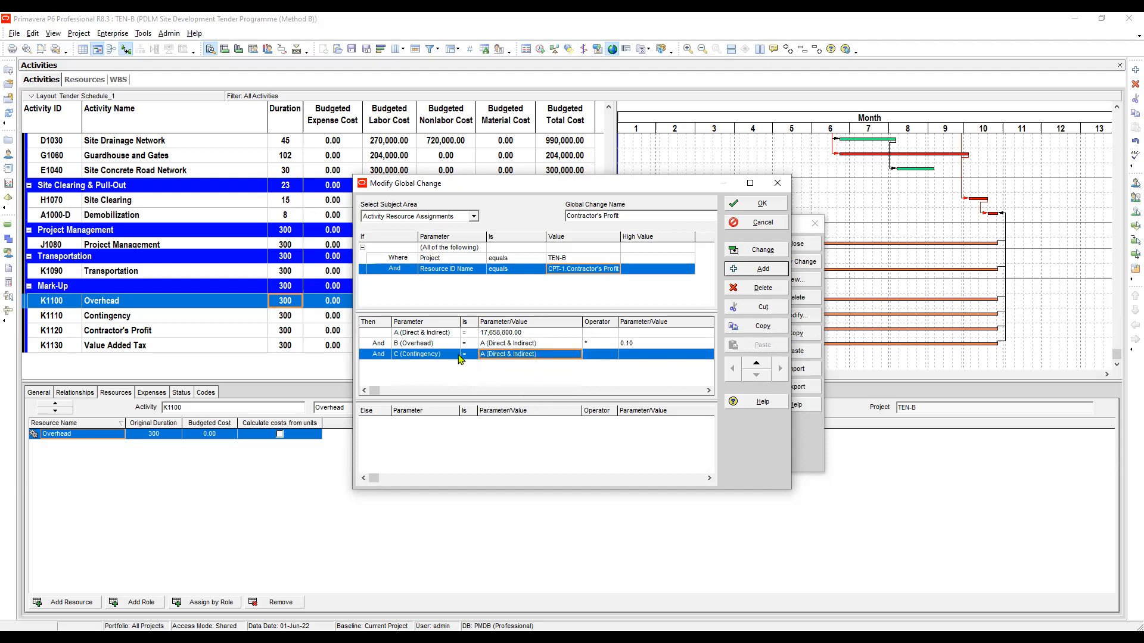
Set the operator of the C (Contingency) statement to subtraction (-).
key(Right)
key(F2)
key(Down)
key(Down)
key(Down)
key(Up)
key(Return)
key(Right)
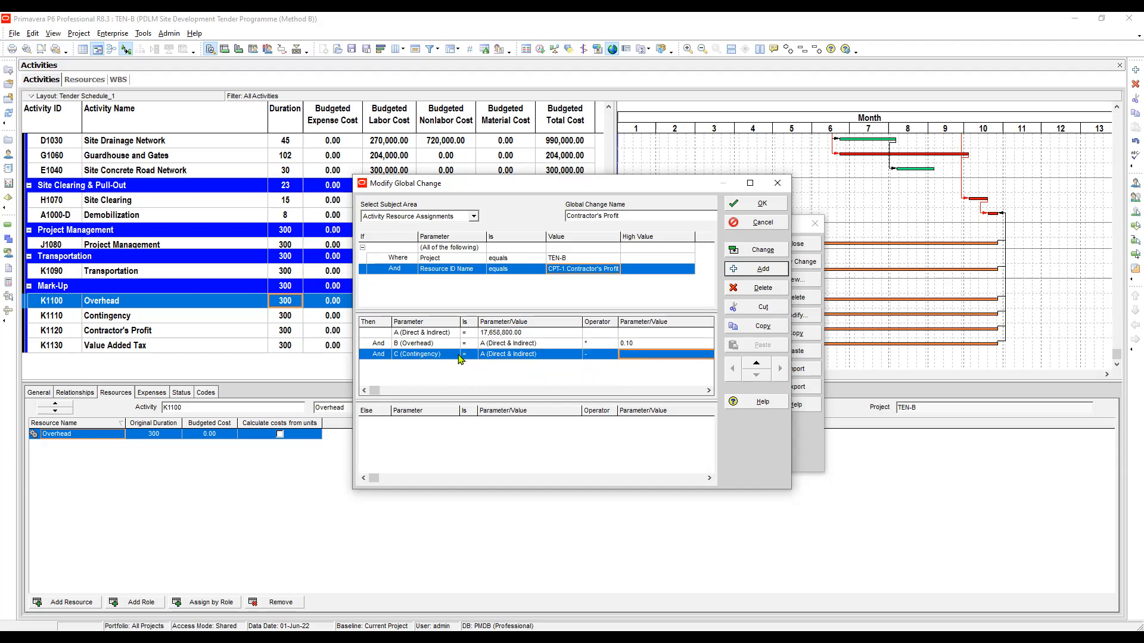
Enter the custom value 0.10 as the second Parameter/Value of the C (Contingency) statement.
key(F2)
key(Down)
key(Return)
text(0.10)
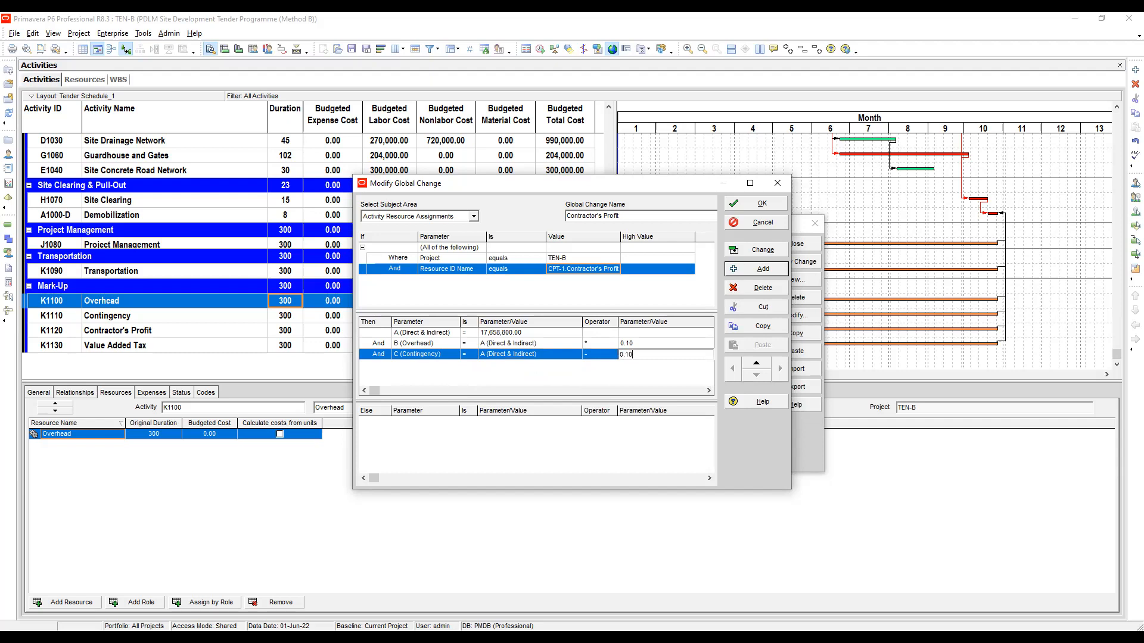
Add a fourth Then statement with D (B + C) Subtotal as its parameter.
click(757, 269)
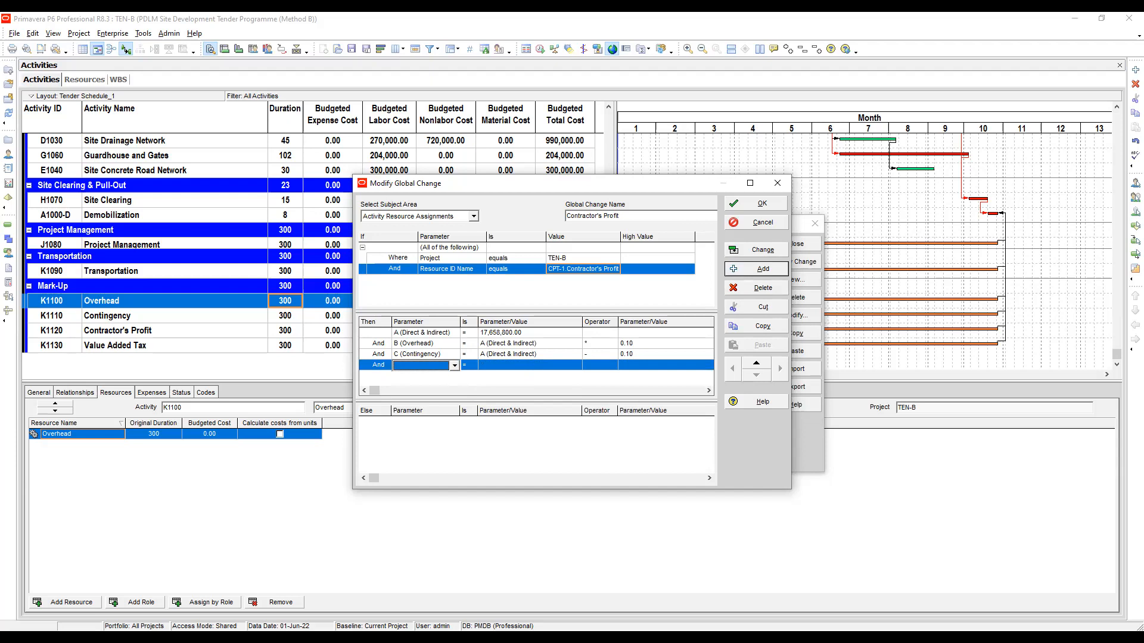
double_click(549, 174)
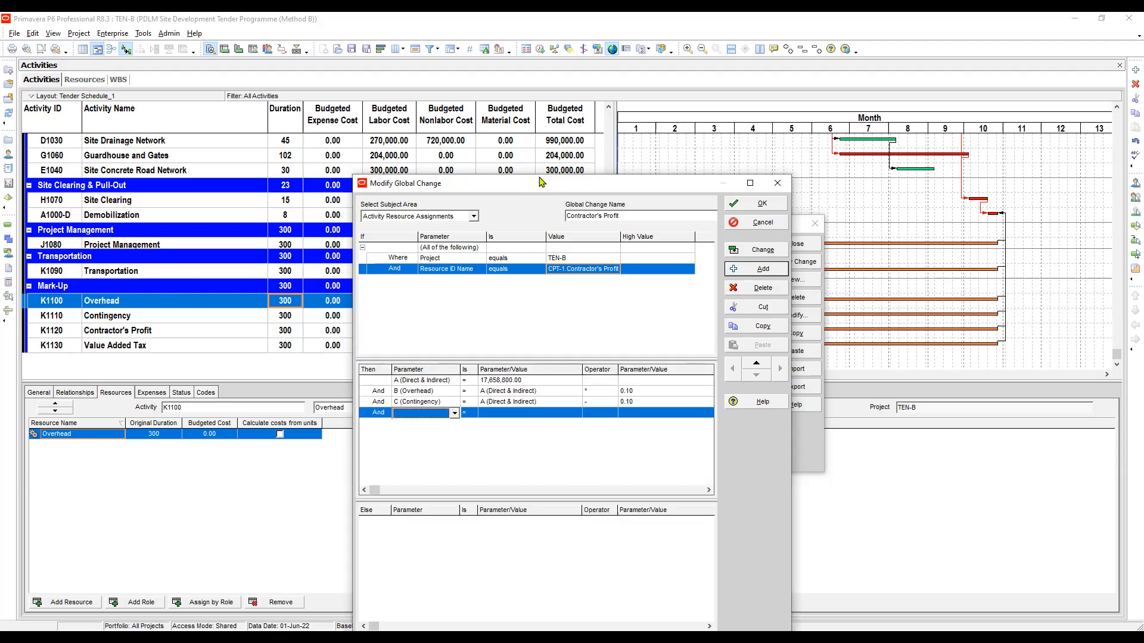
double_click(541, 182)
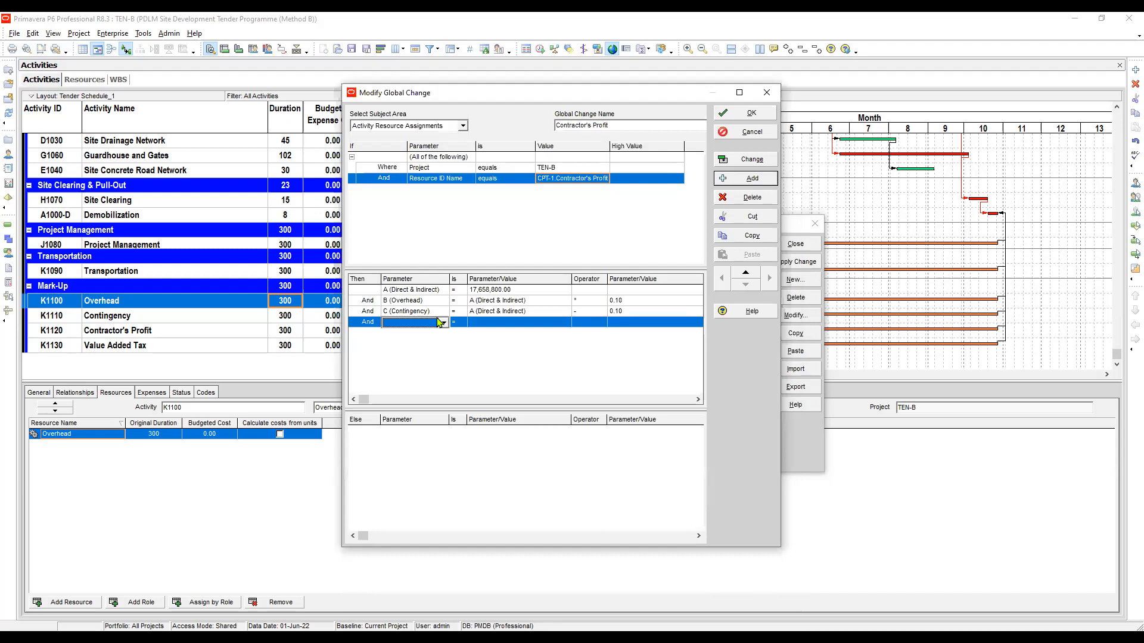
click(425, 322)
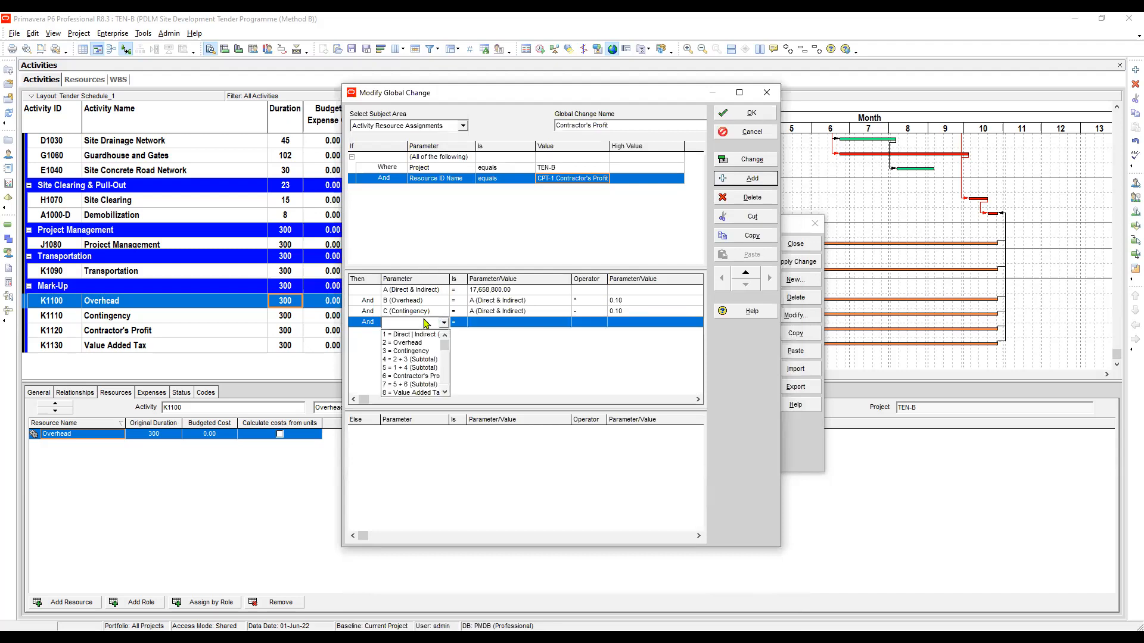
click(411, 334)
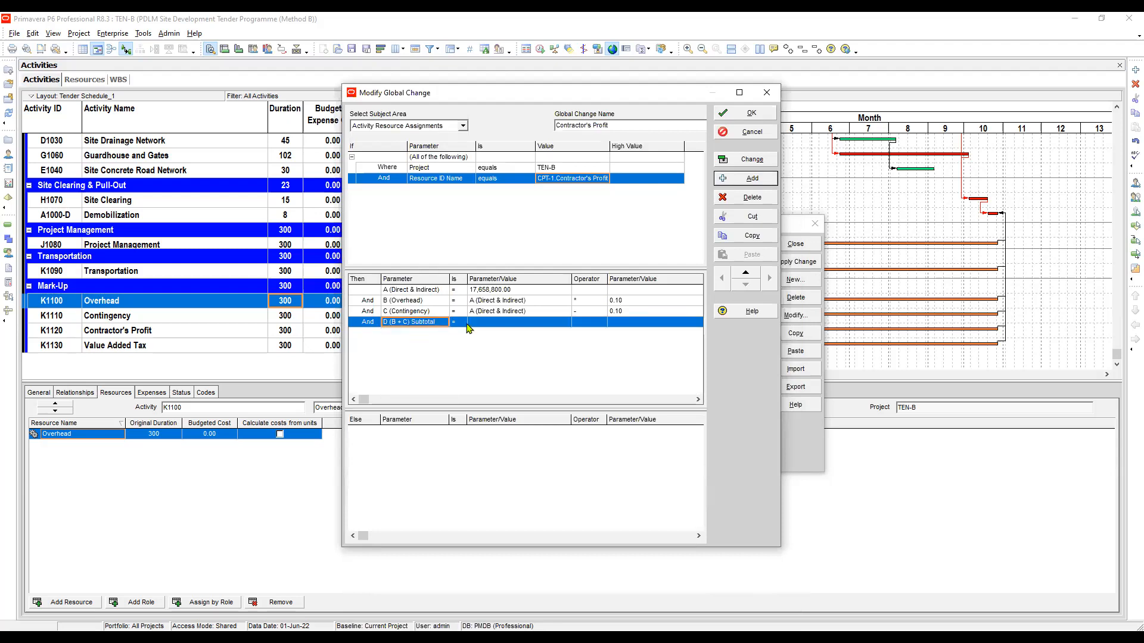
Define the D (B + C) Subtotal statement as B (Overhead) plus C (Contingency).
click(468, 325)
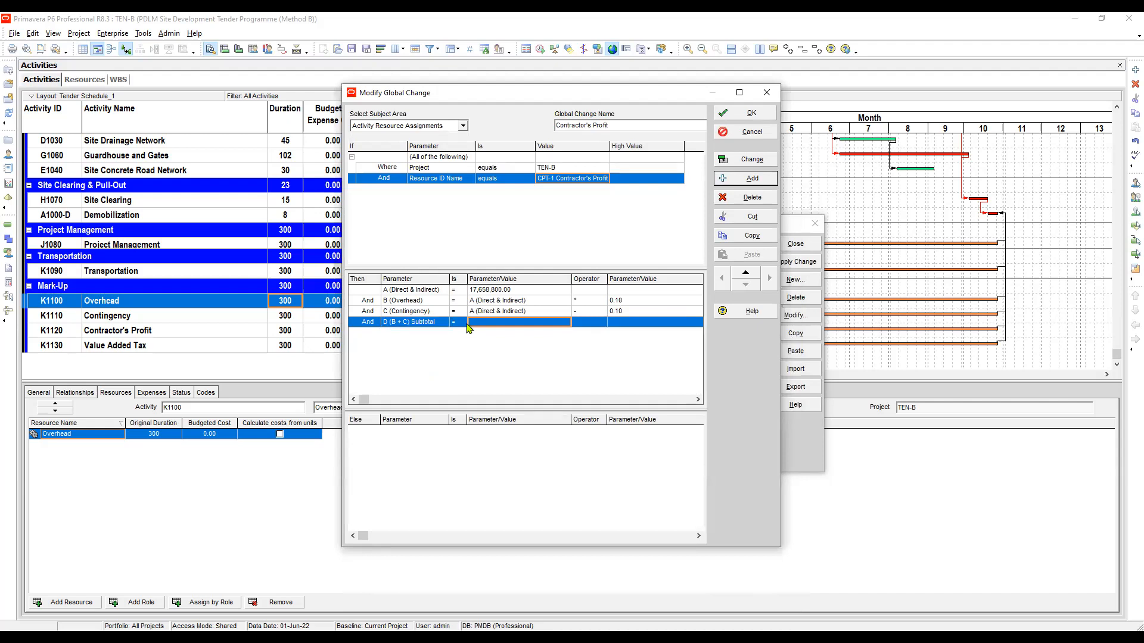
click(468, 325)
key(b)
key(Return)
key(Tab)
key(plus)
key(Return)
key(Tab)
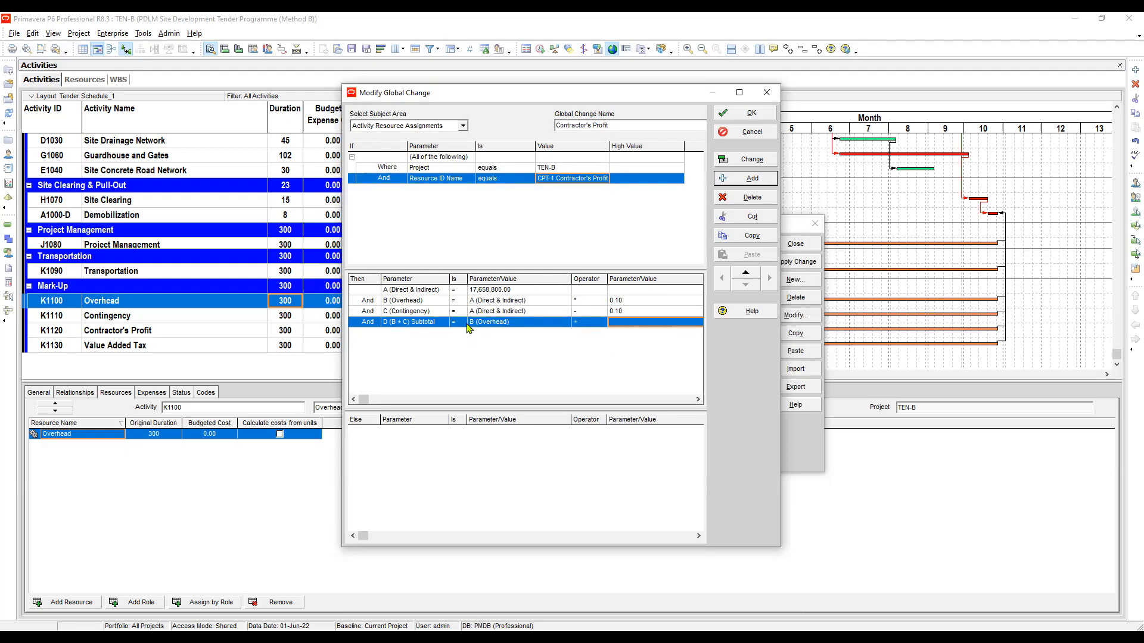
key(c)
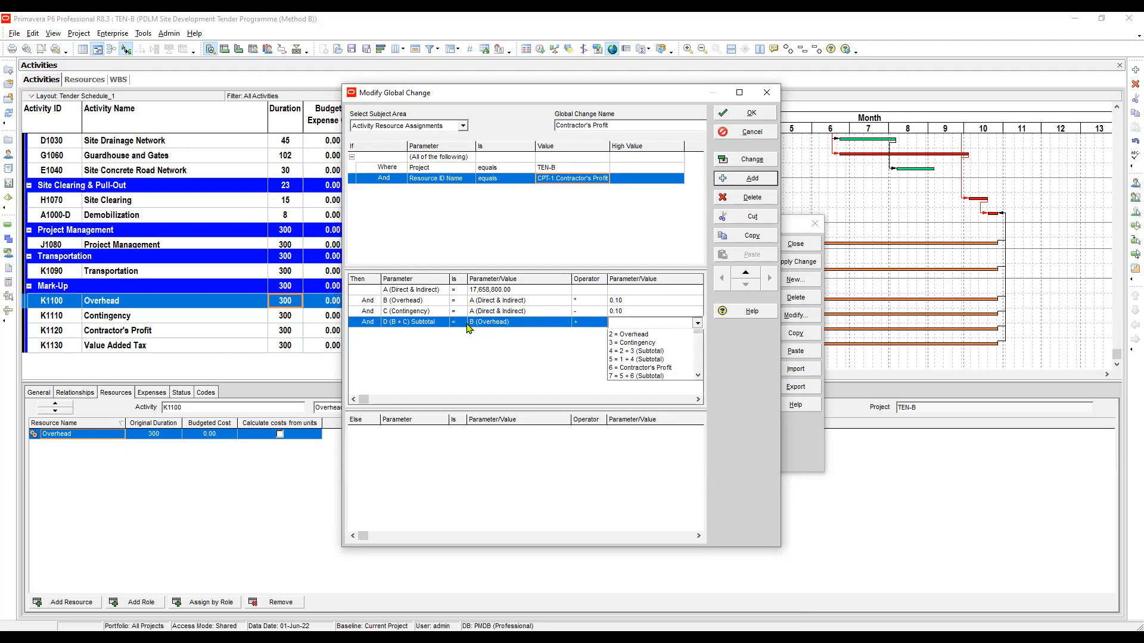
key(Return)
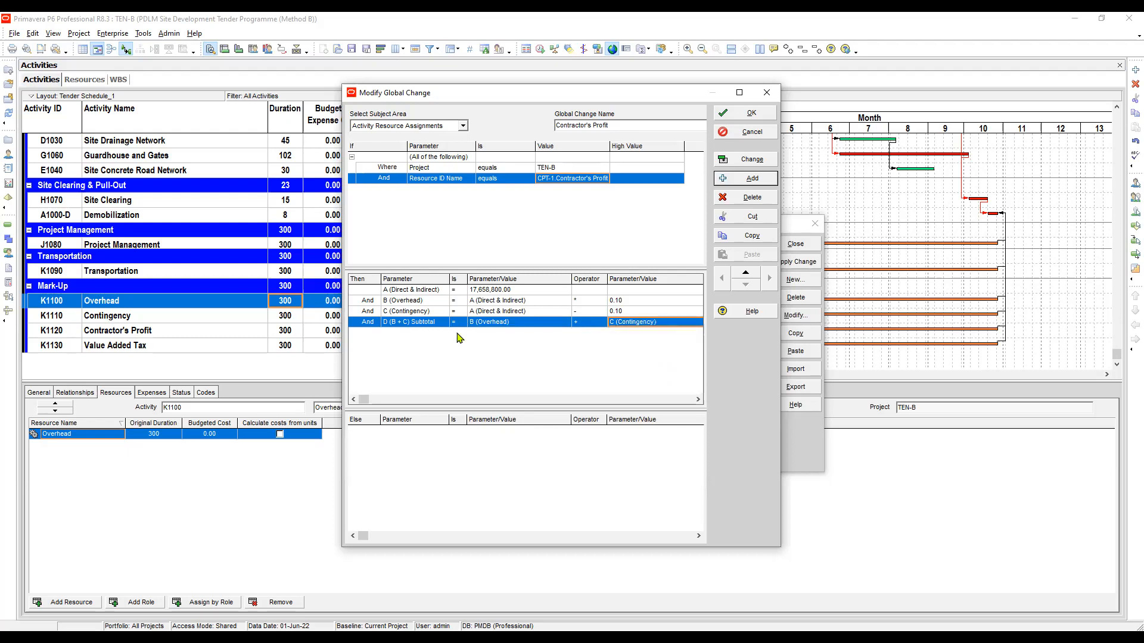
Add a fifth Then statement with E (A + D) Subtotal as its parameter.
click(749, 179)
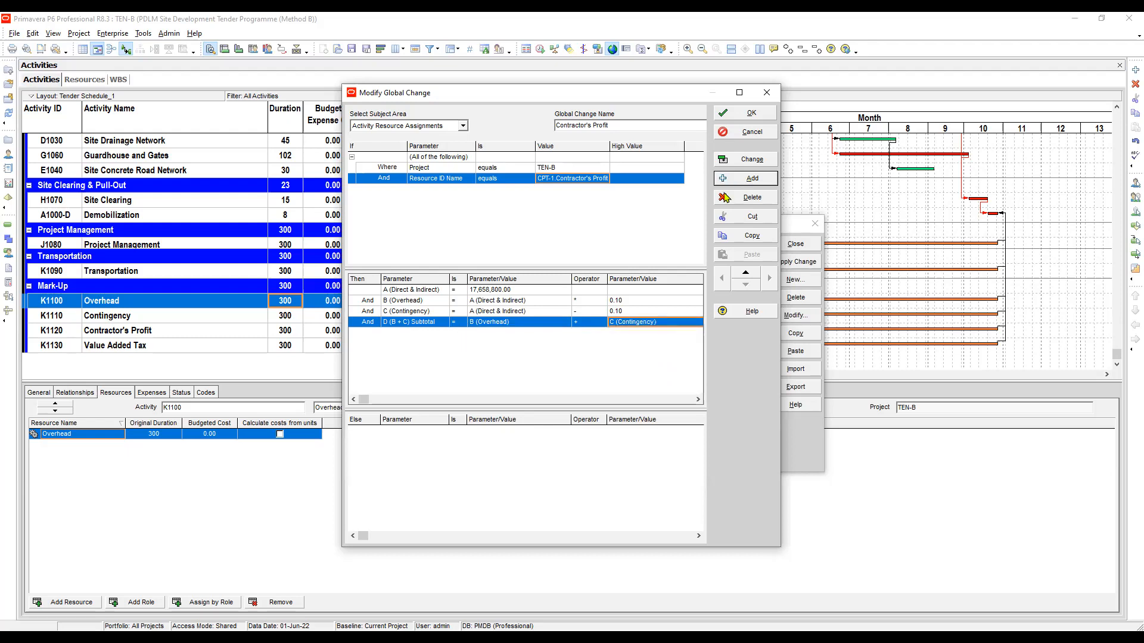
click(419, 331)
key(e)
click(412, 346)
Set the first Parameter/Value of the E (A + D) Subtotal statement to A (Direct & Indirect).
click(468, 335)
click(468, 335)
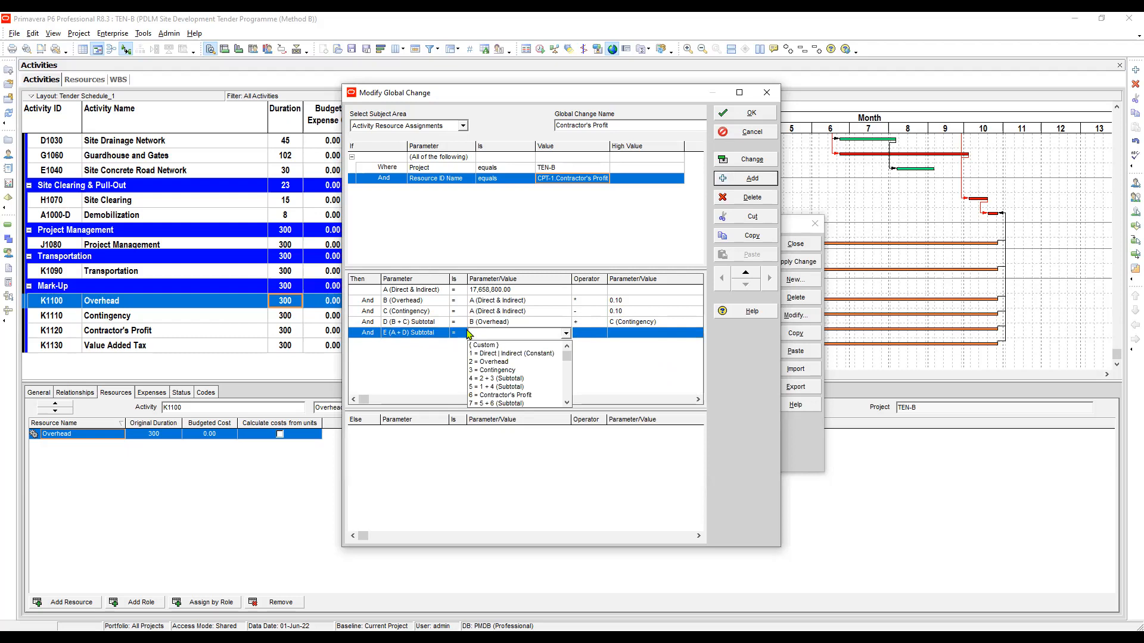
key(a)
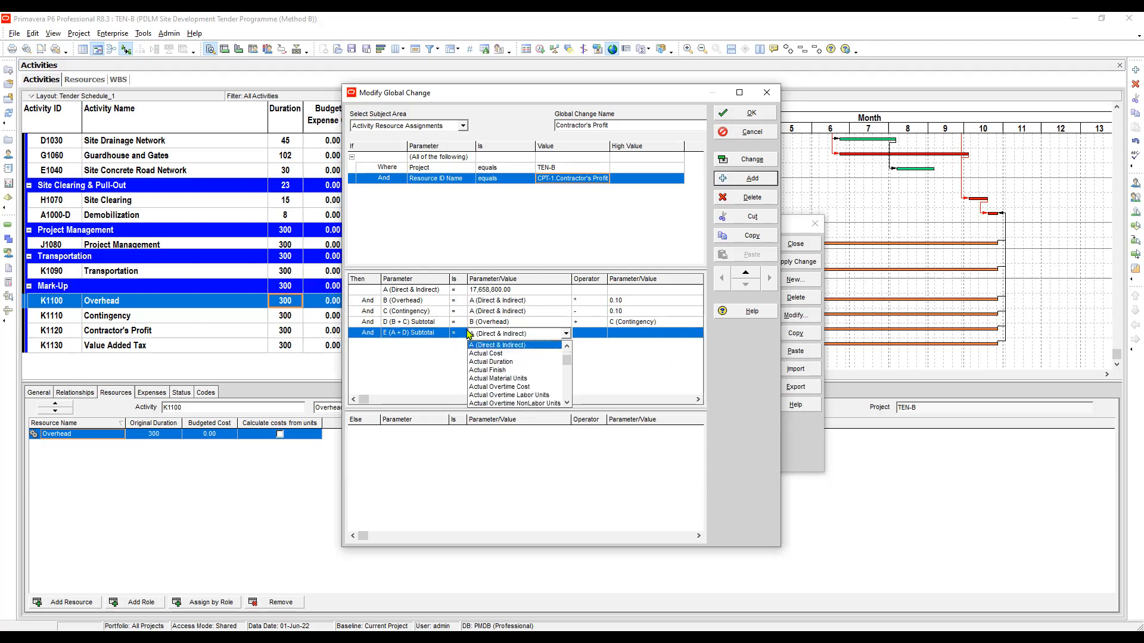
key(Return)
Set the operator of the E (A + D) Subtotal statement to addition (+).
key(Right)
key(Up)
key(Down)
key(Return)
key(alt+Down)
key(Down)
key(Return)
key(Right)
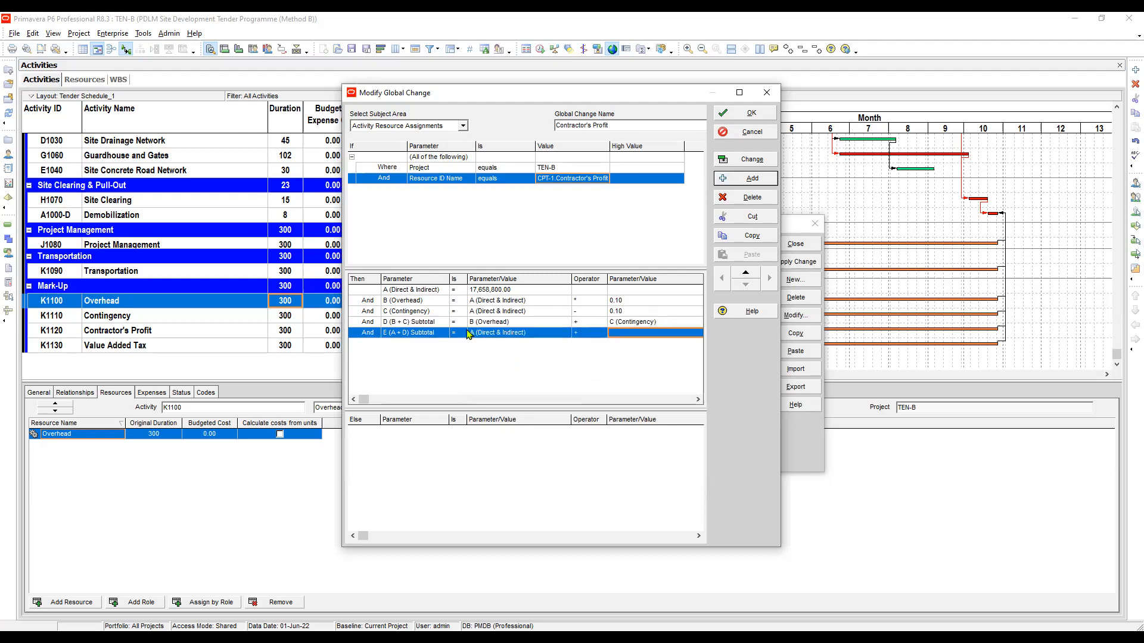
key(Up)
key(d)
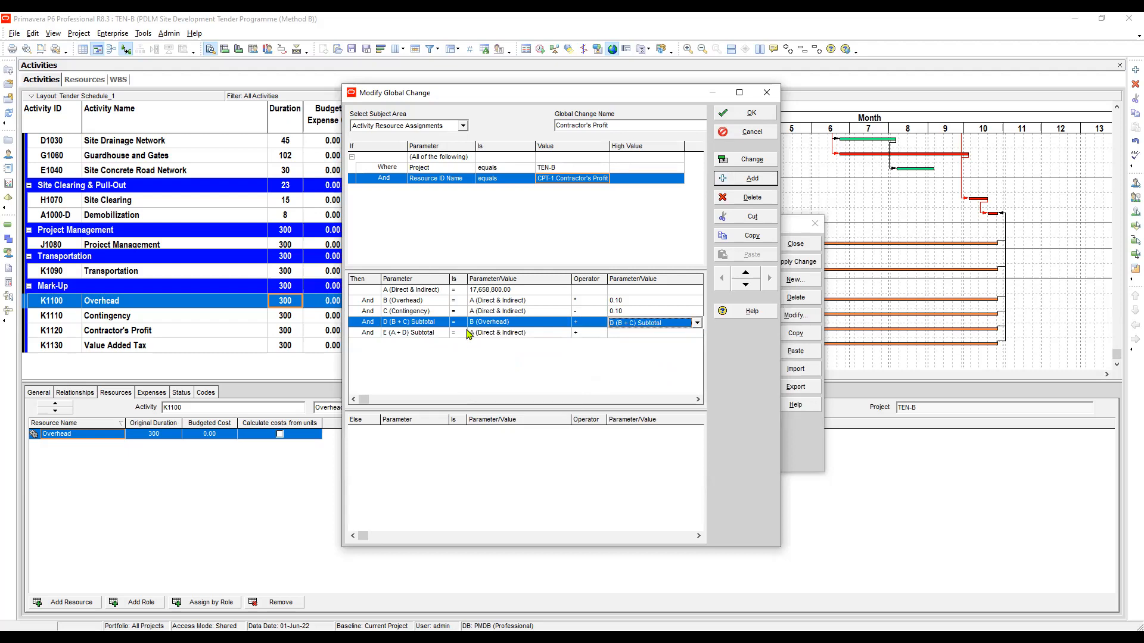
key(c)
key(Down)
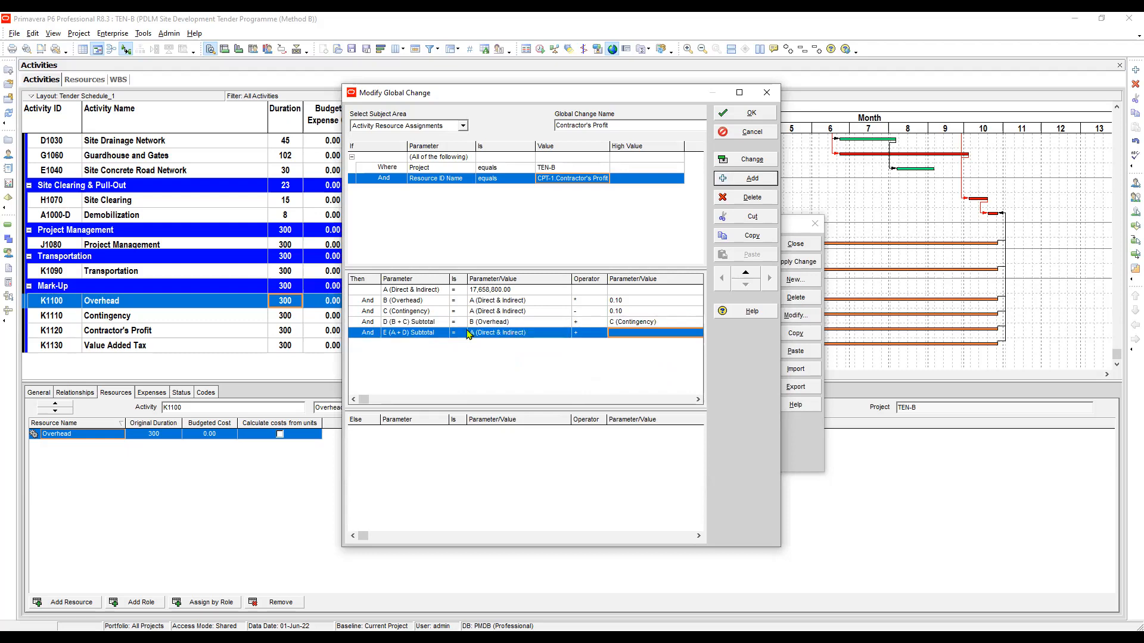
Set the second Parameter/Value of the E (A + D) Subtotal statement to D (B + C) Subtotal.
key(alt+Down)
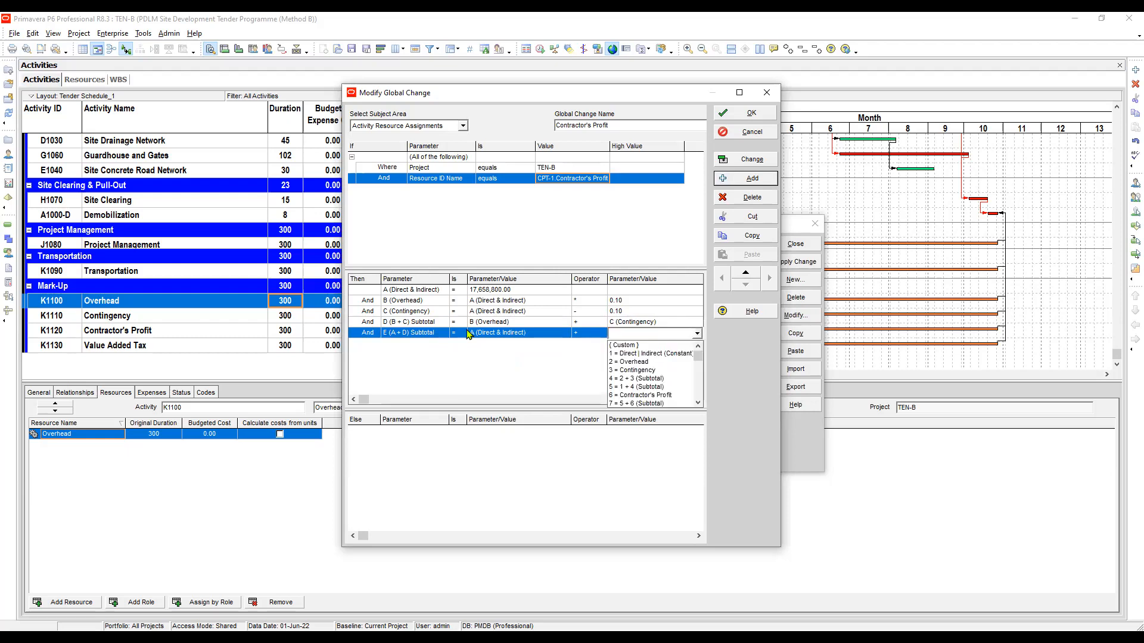
key(d)
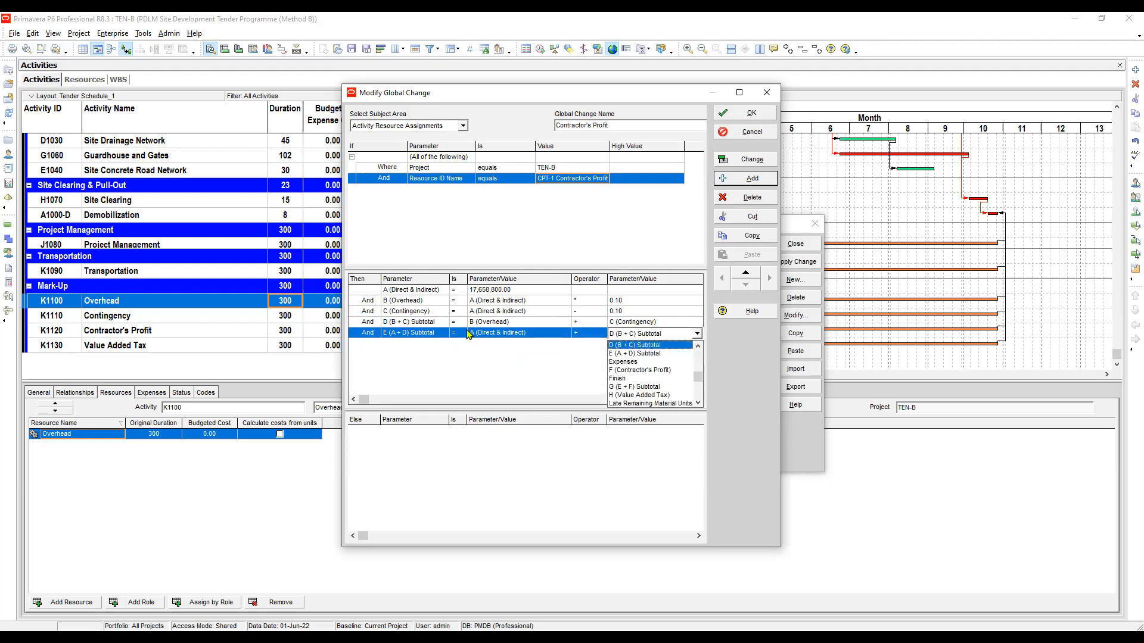
key(Return)
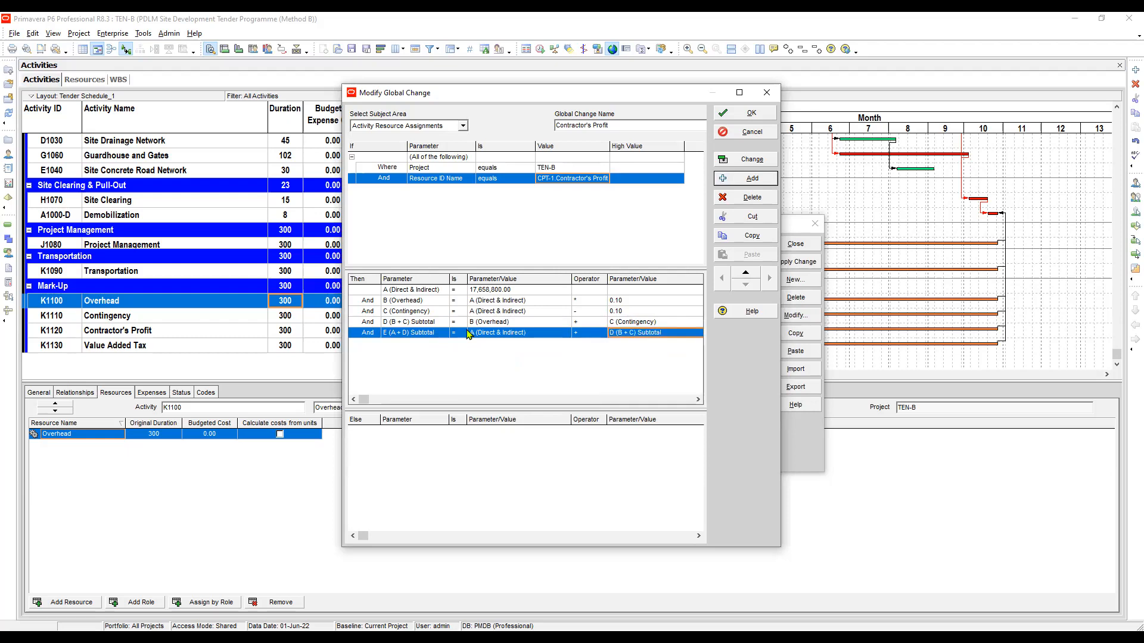
Add a sixth Then statement with F (Contractor's Profit) as its parameter.
click(749, 181)
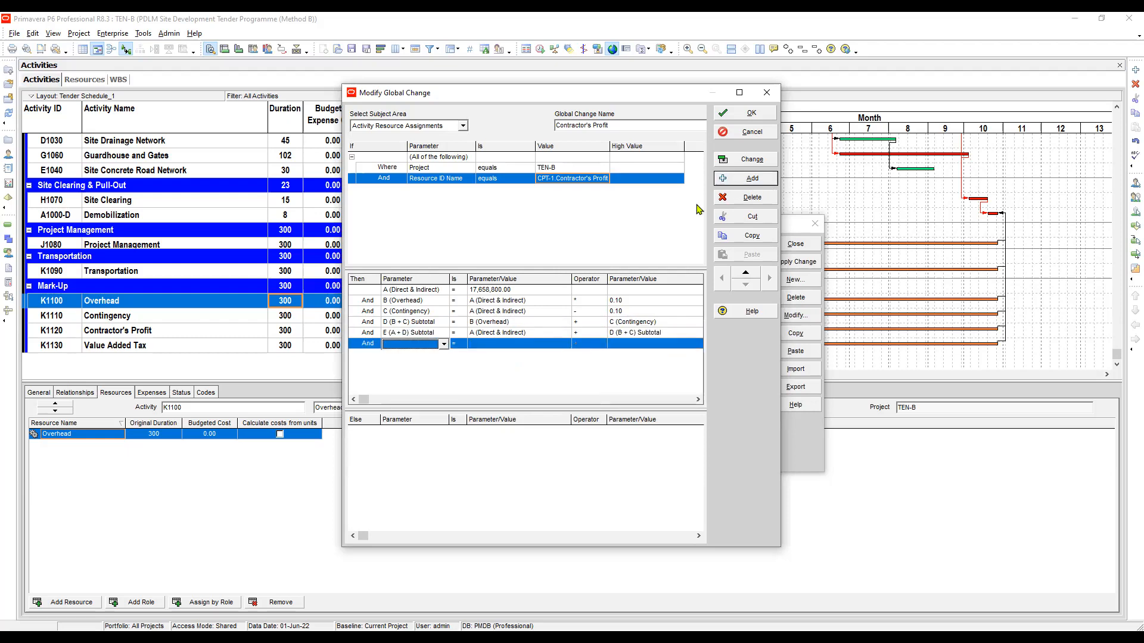
click(423, 342)
key(f)
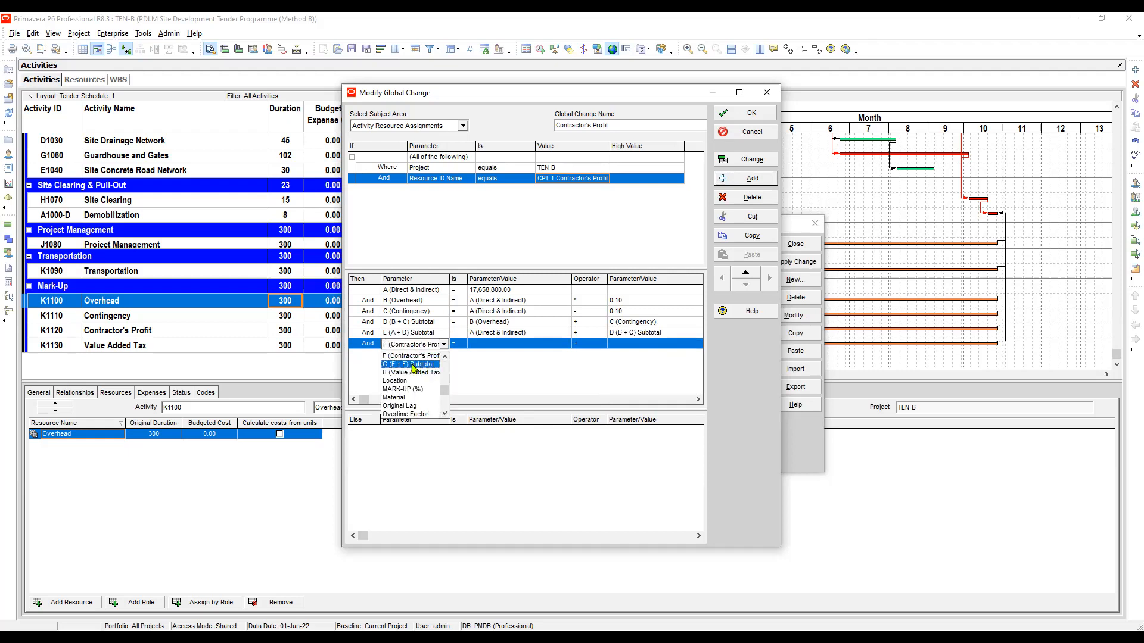
click(414, 357)
key(Tab)
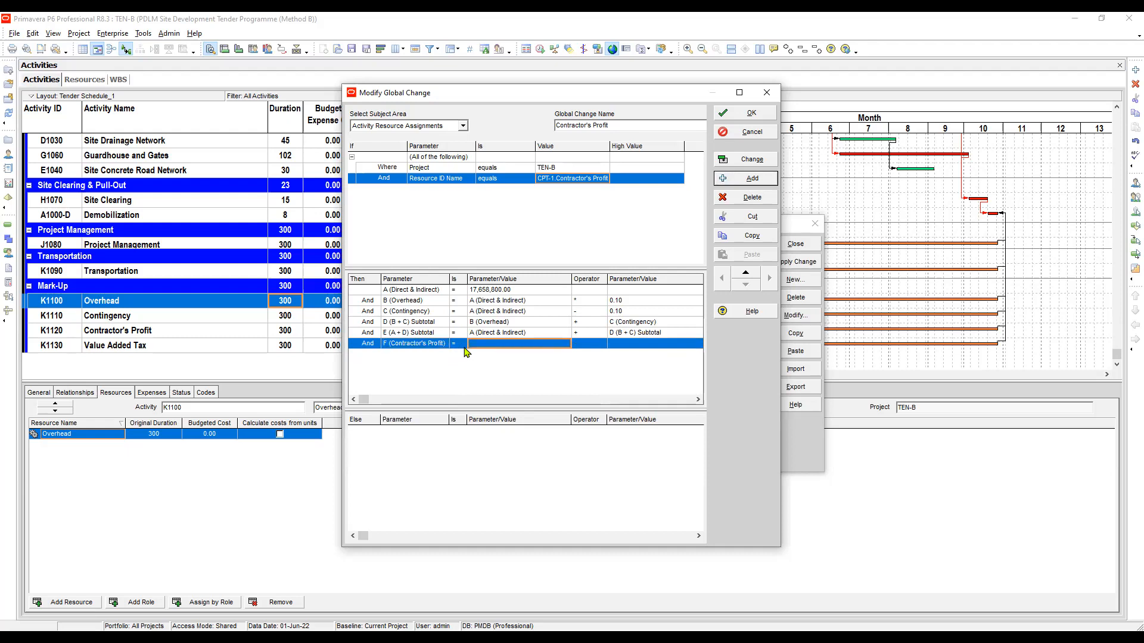
Replace the F (Contractor's Profit) parameter in the sixth Then statement with Budgeted Cost.
click(423, 344)
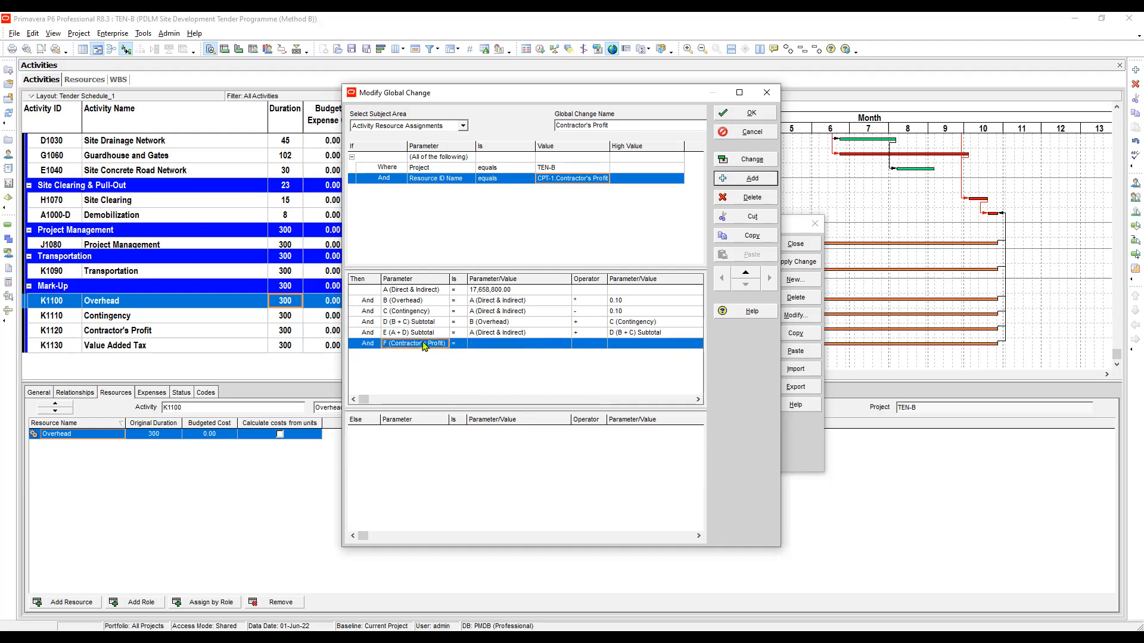
click(421, 344)
click(421, 344)
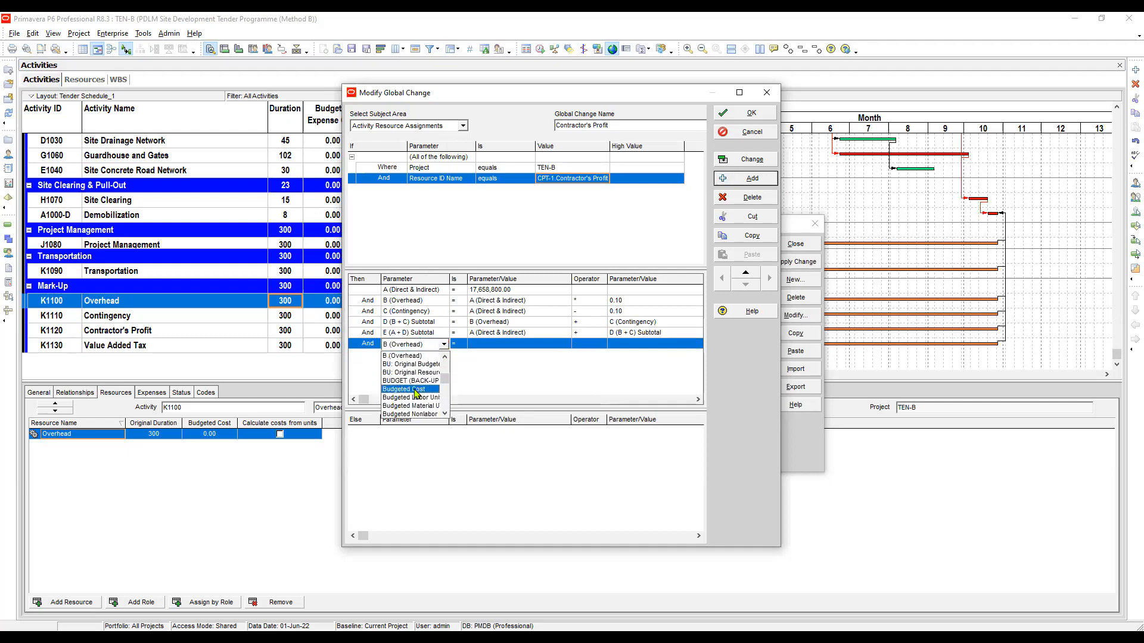
click(416, 391)
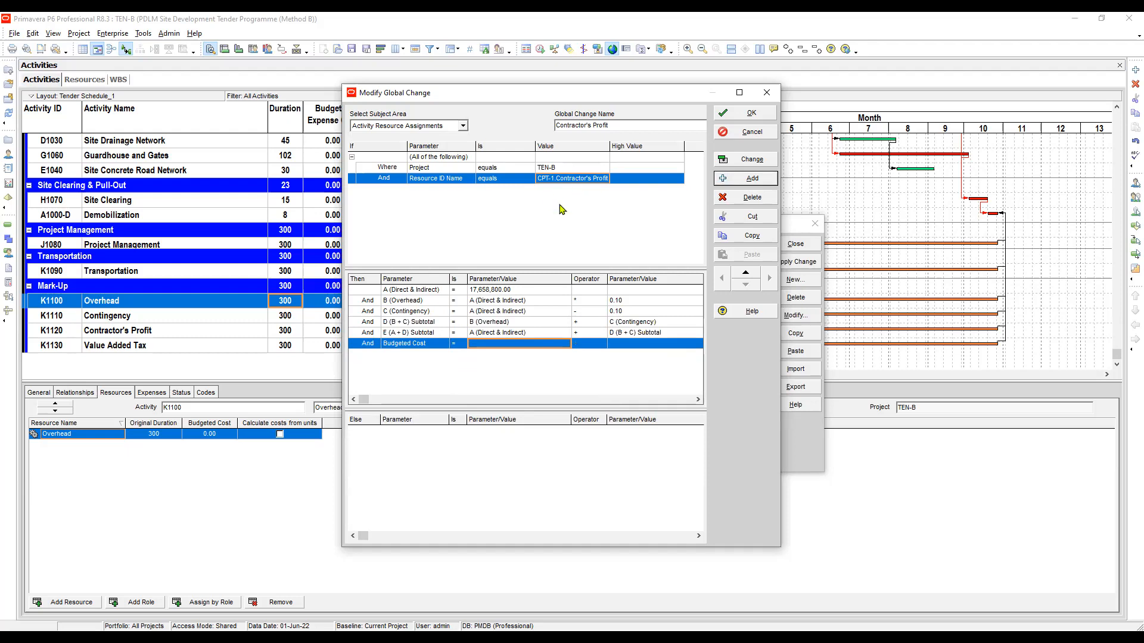
Set the first Parameter/Value of the Budgeted Cost statement to E (A + D) Subtotal.
text(e)
key(Down)
key(Up)
key(Return)
Set the operator of the Budgeted Cost statement to multiplication (*).
key(Right)
key(Return)
key(Down)
key(Down)
key(Down)
key(Return)
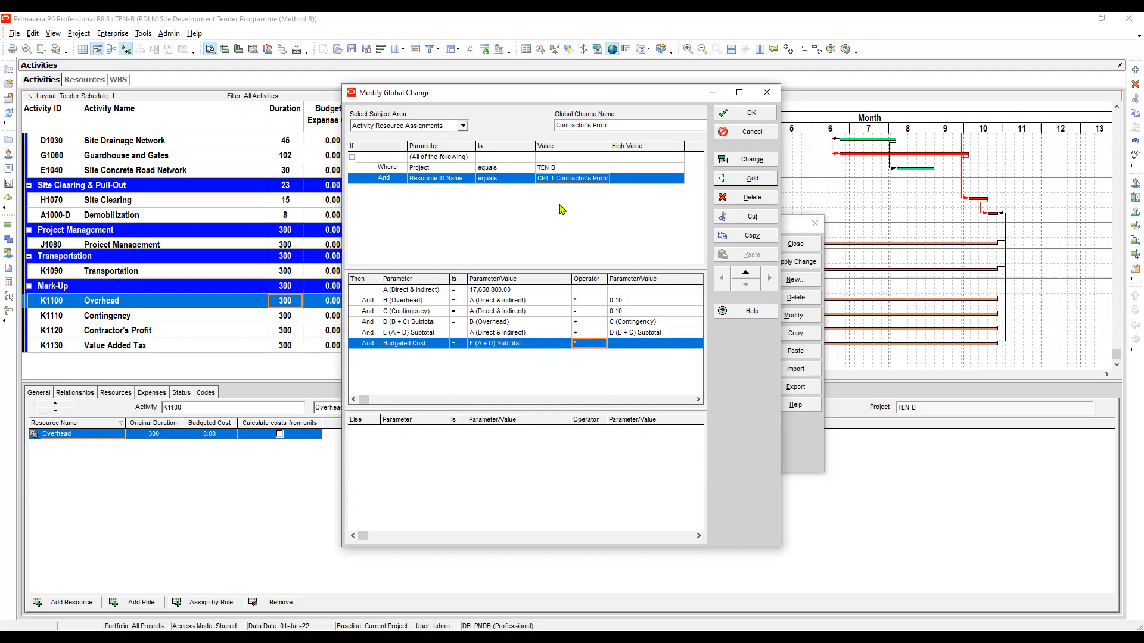
Set the second Parameter/Value of the Budgeted Cost statement to 1.10.
key(Right)
key(Return)
key(Down)
key(Return)
text(1.)
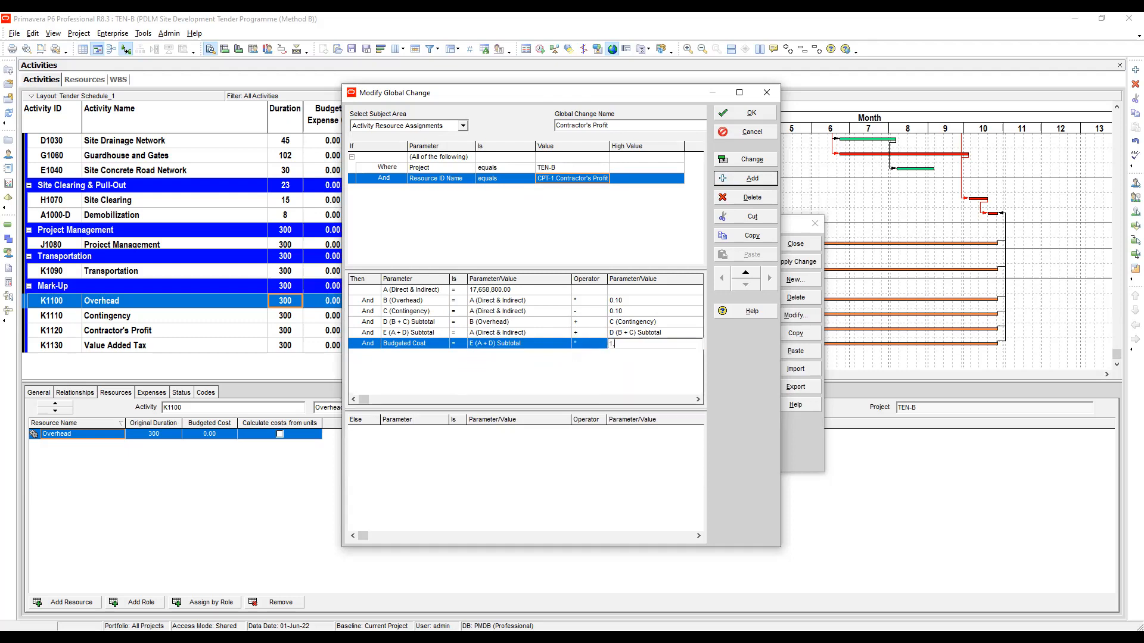
text(10)
key(Up)
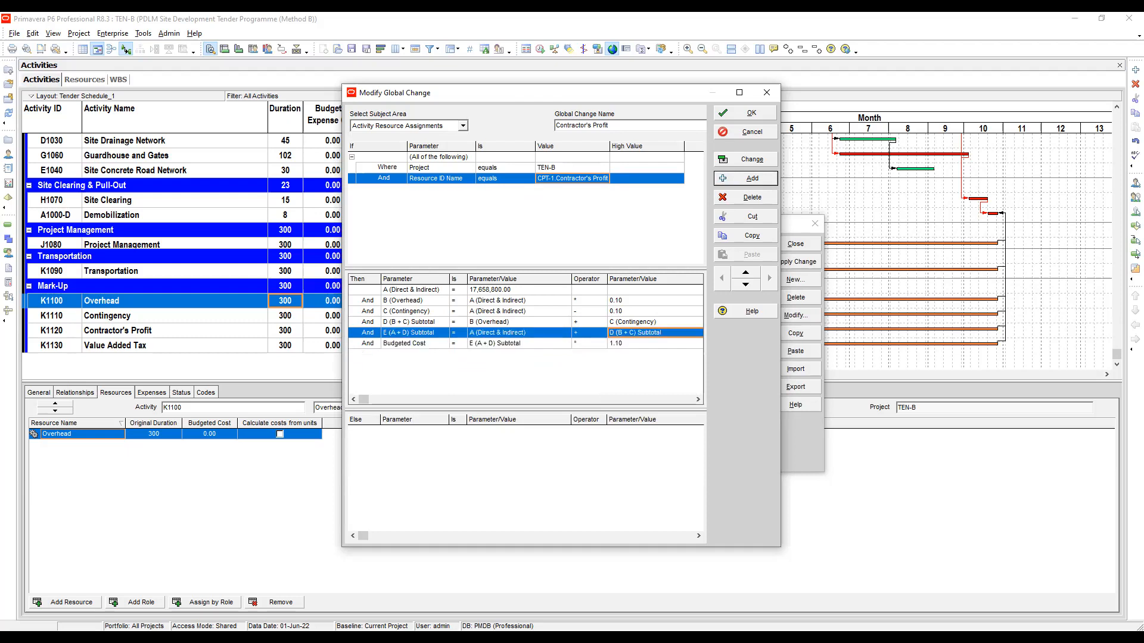
key(Down)
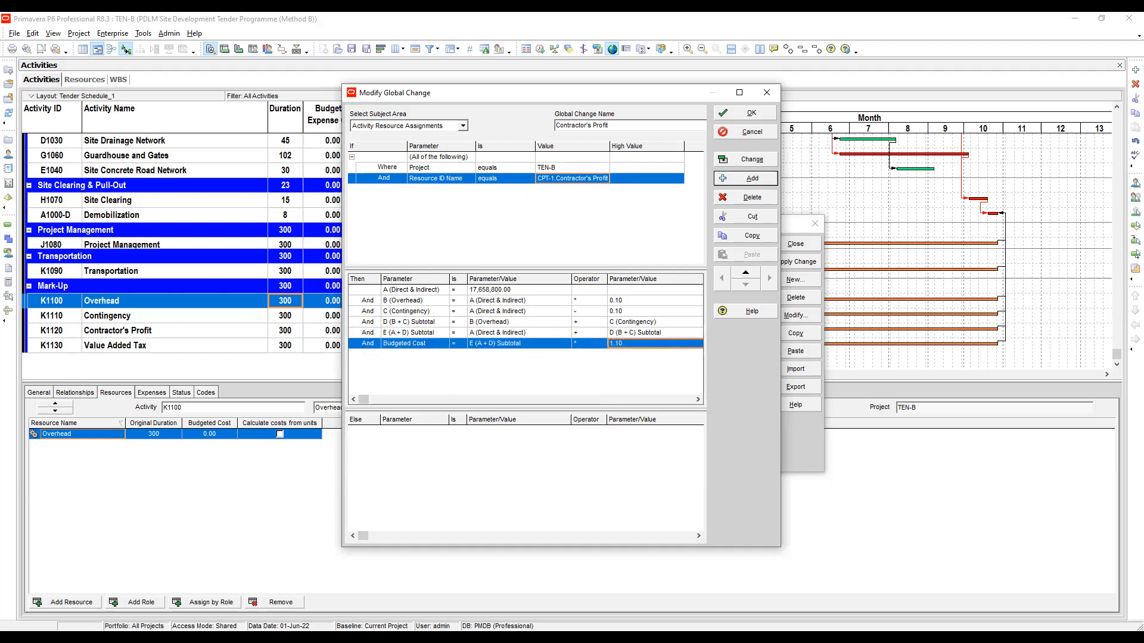
Review the Then statements of the Contractor's Profit global change from A (Direct & Indirect) through E (A + D) Subtotal.
click(409, 291)
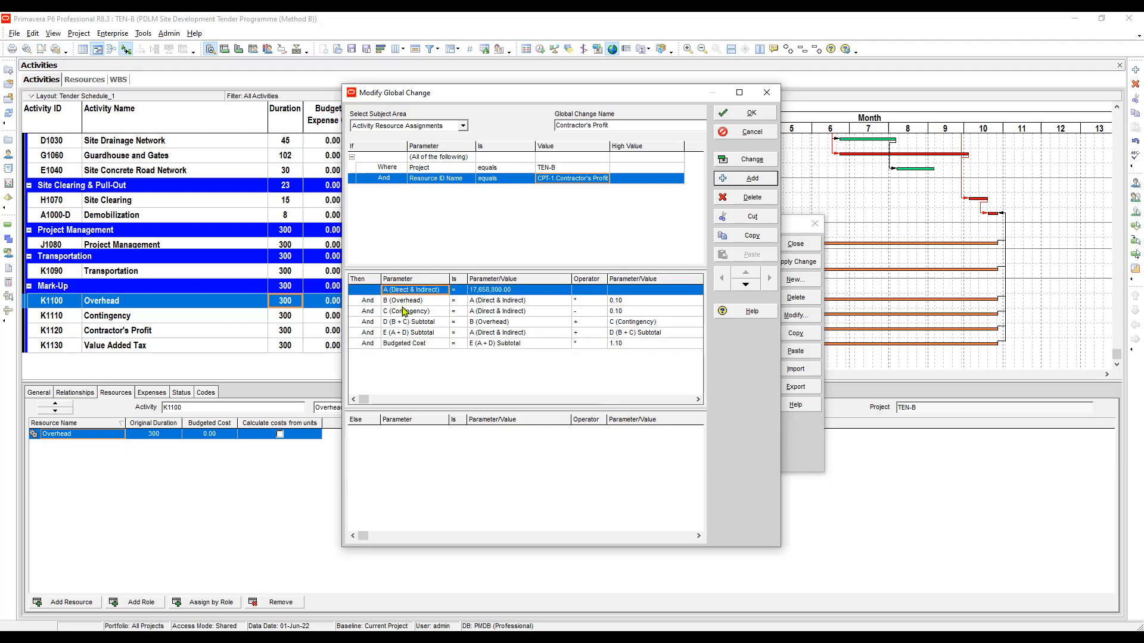
click(404, 302)
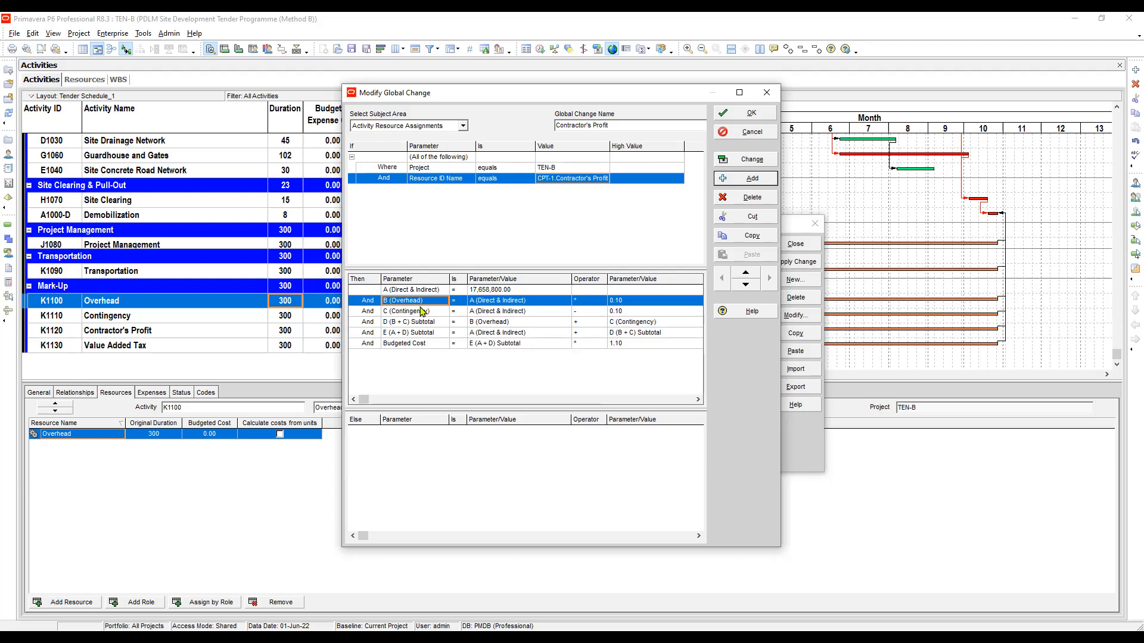
click(417, 314)
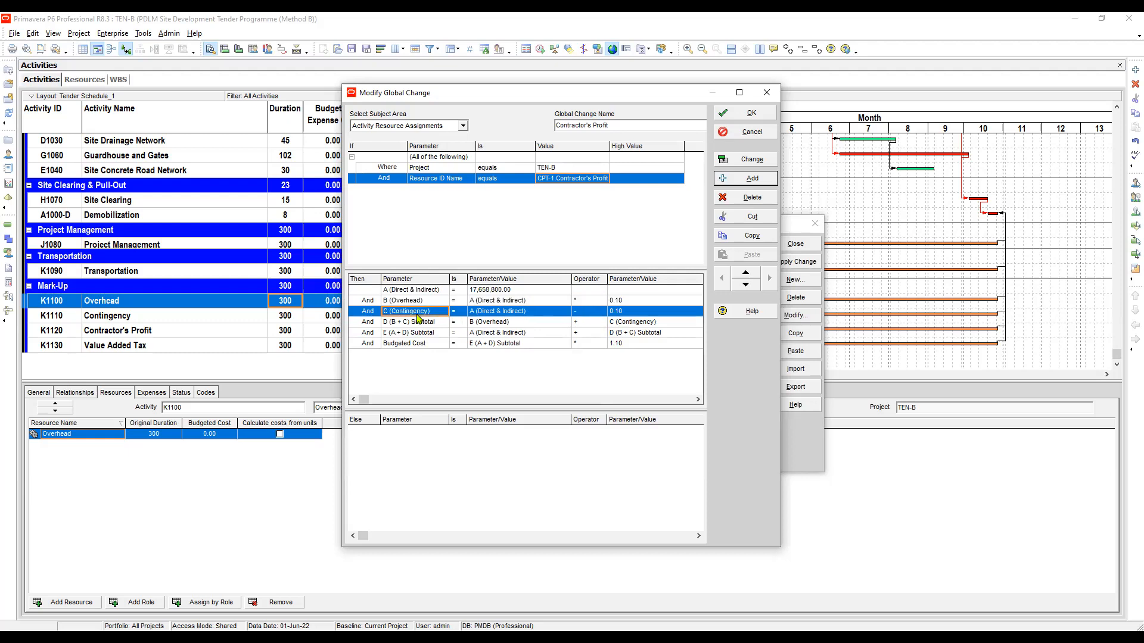
click(465, 312)
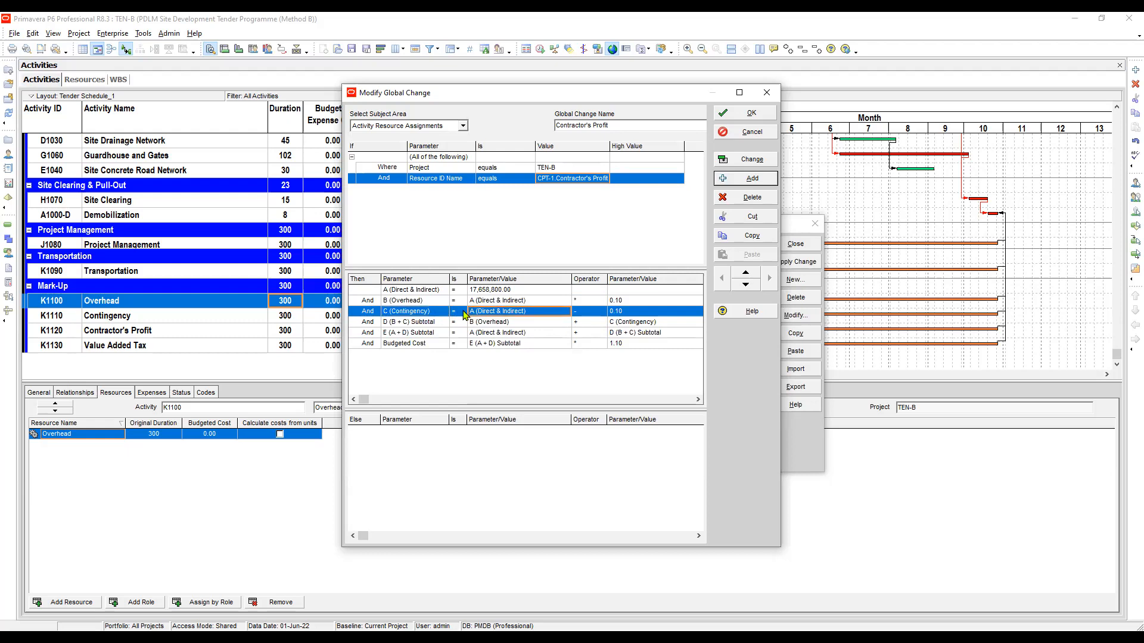
key(Left)
key(Left)
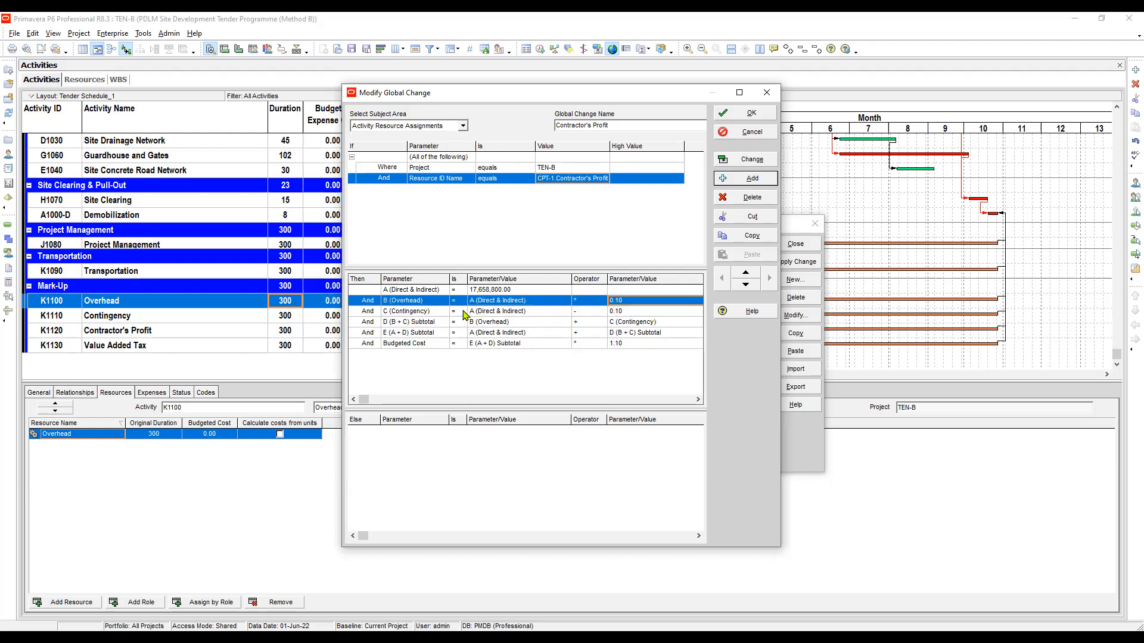
click(458, 326)
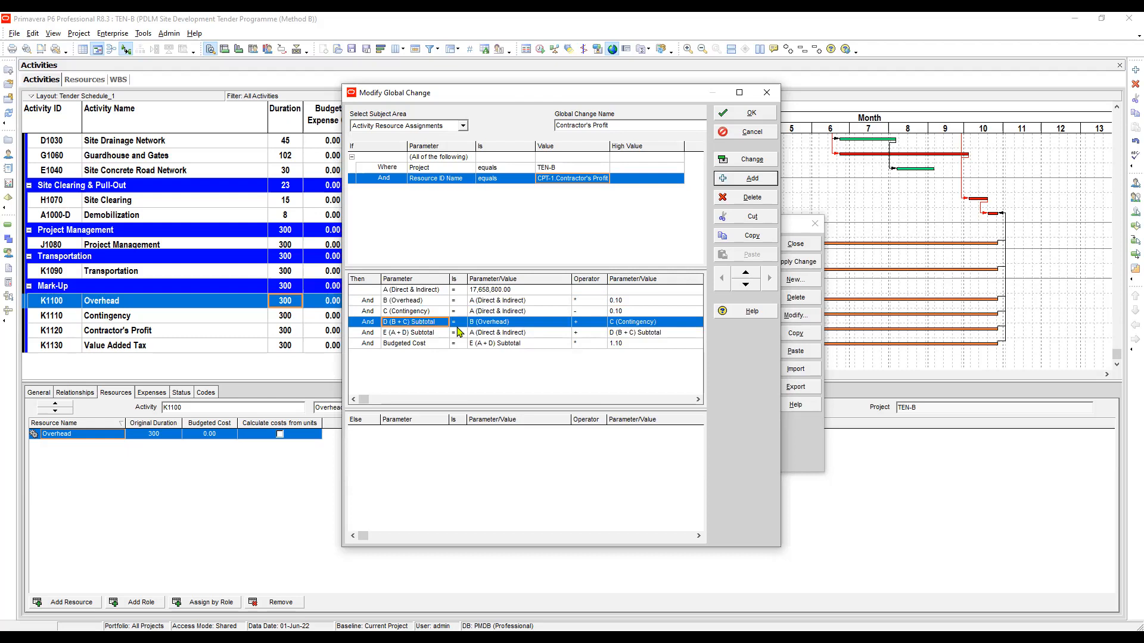
click(460, 332)
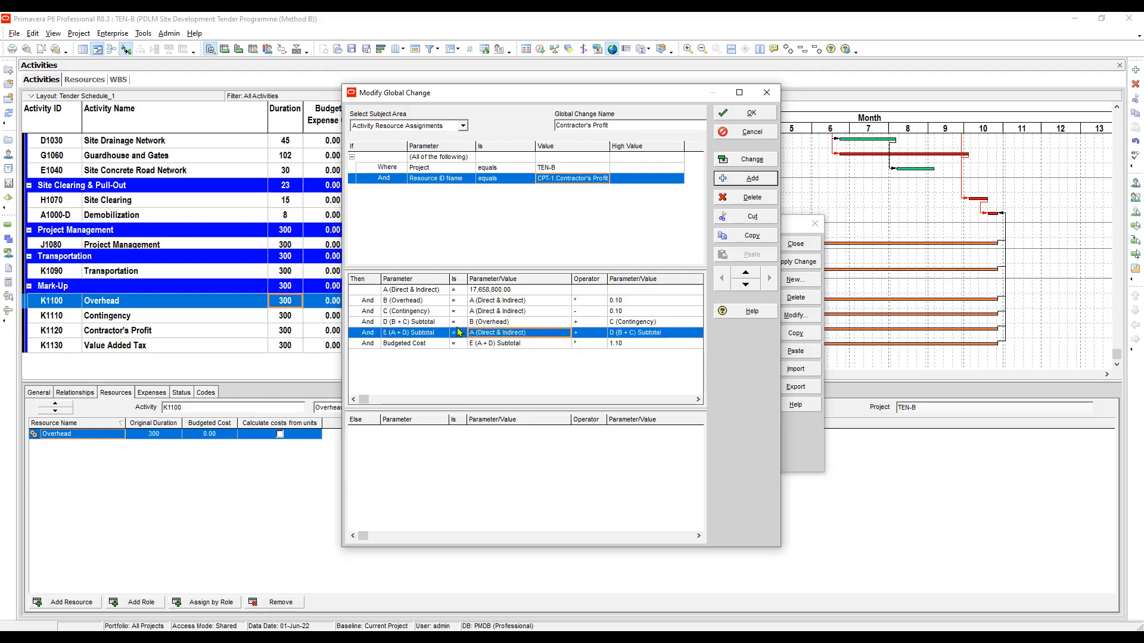
Set the second Parameter/Value of the Budgeted Cost statement to 0.10 and save the Contractor's Profit global change.
key(Down)
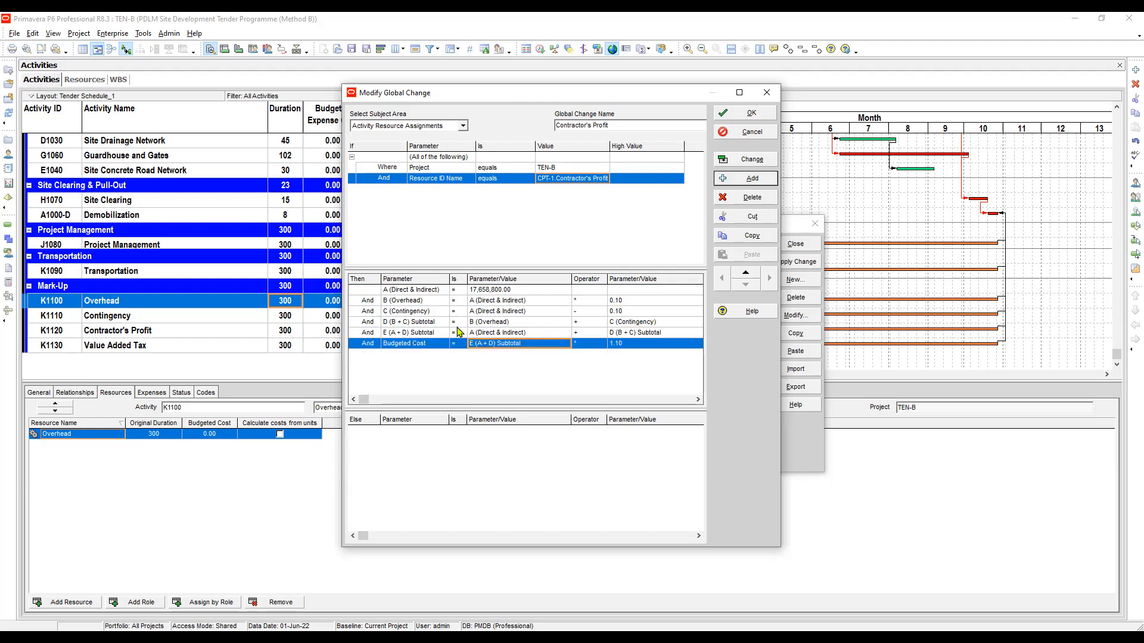
key(Tab)
key(Tab)
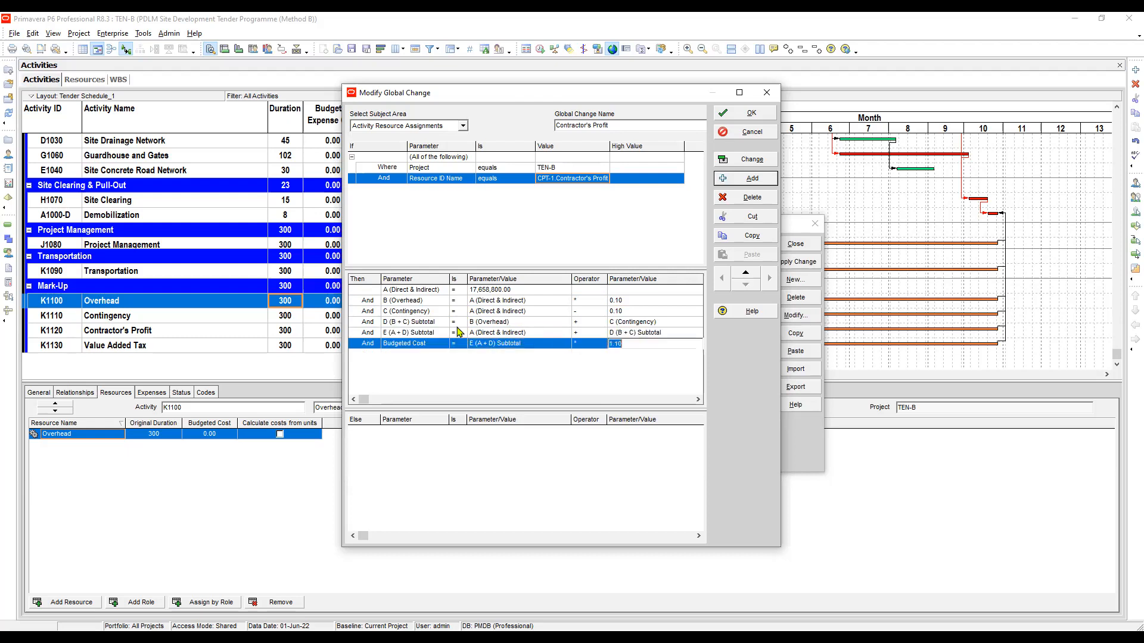
text(0.10)
click(655, 322)
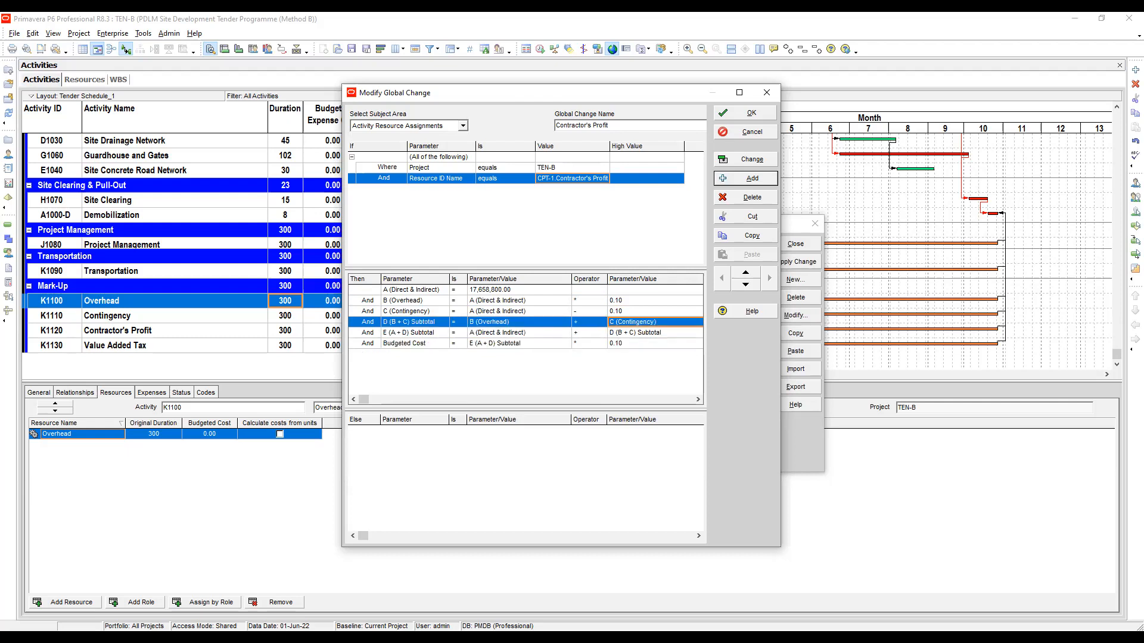
click(519, 343)
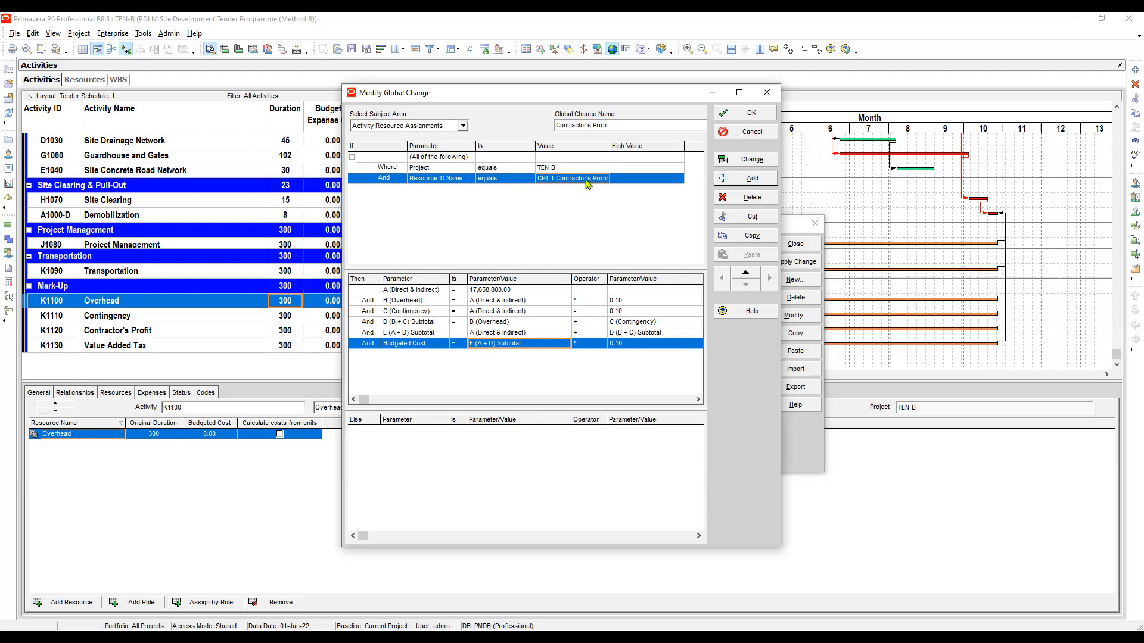
scroll(590, 196, up, 4)
scroll(591, 197, down, 4)
click(752, 114)
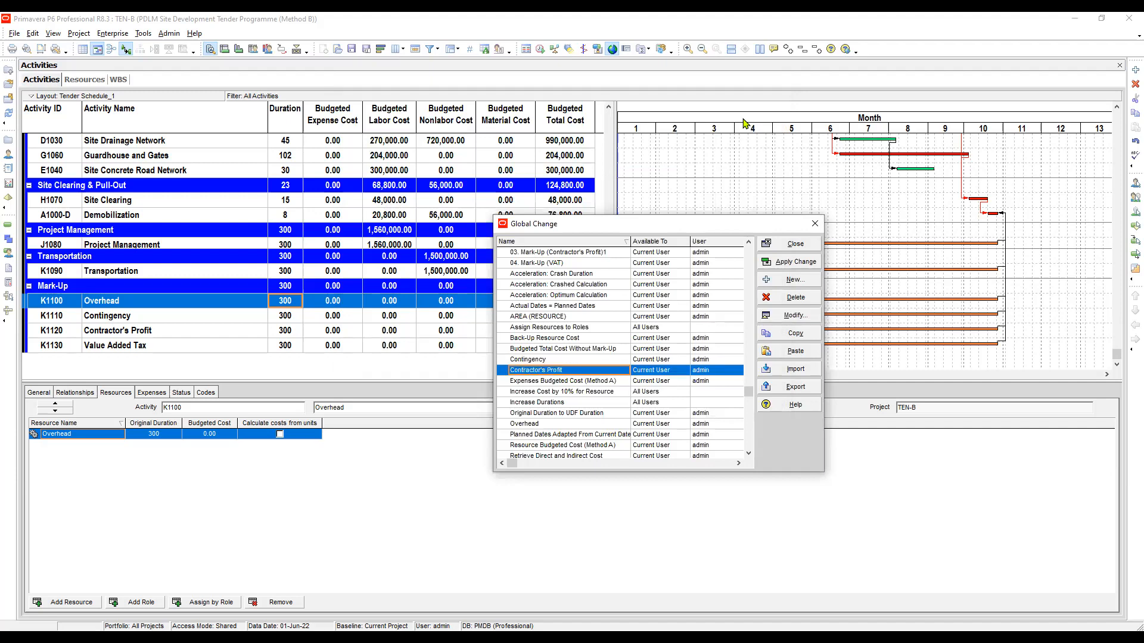
Duplicate the Contractor's Profit global change in the Global Change list.
key(Right)
key(Left)
key(alt+y)
key(alt+p)
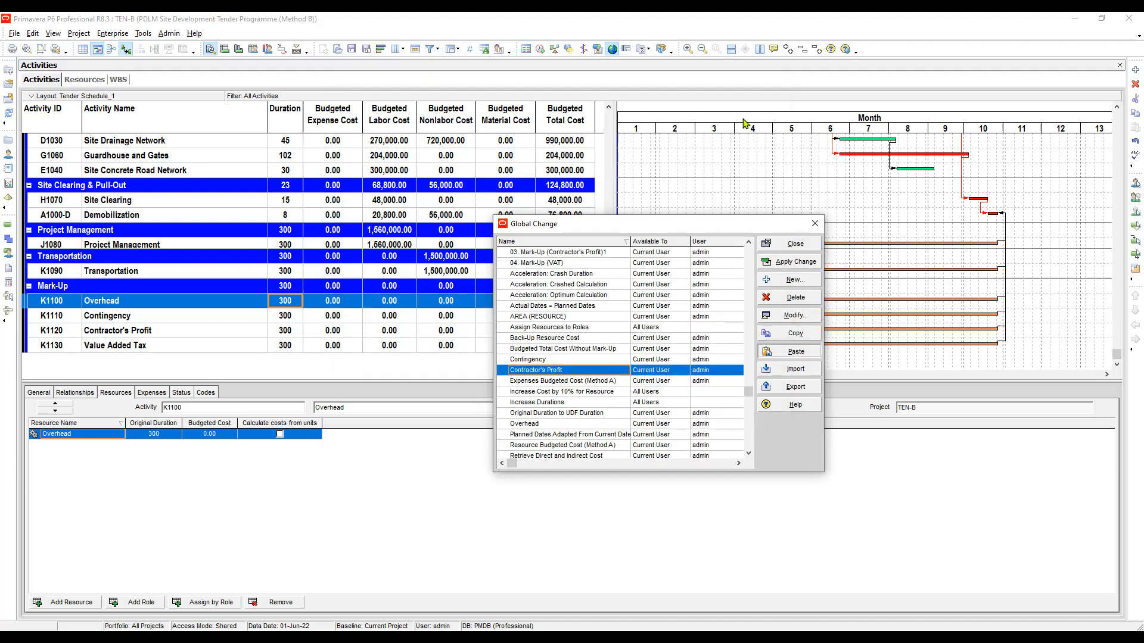
Rename the duplicated Contractor's Profit global change as Value Added Tax, reusing the name of the existing Value Added Tax entry.
click(538, 317)
scroll(538, 317, up, 5)
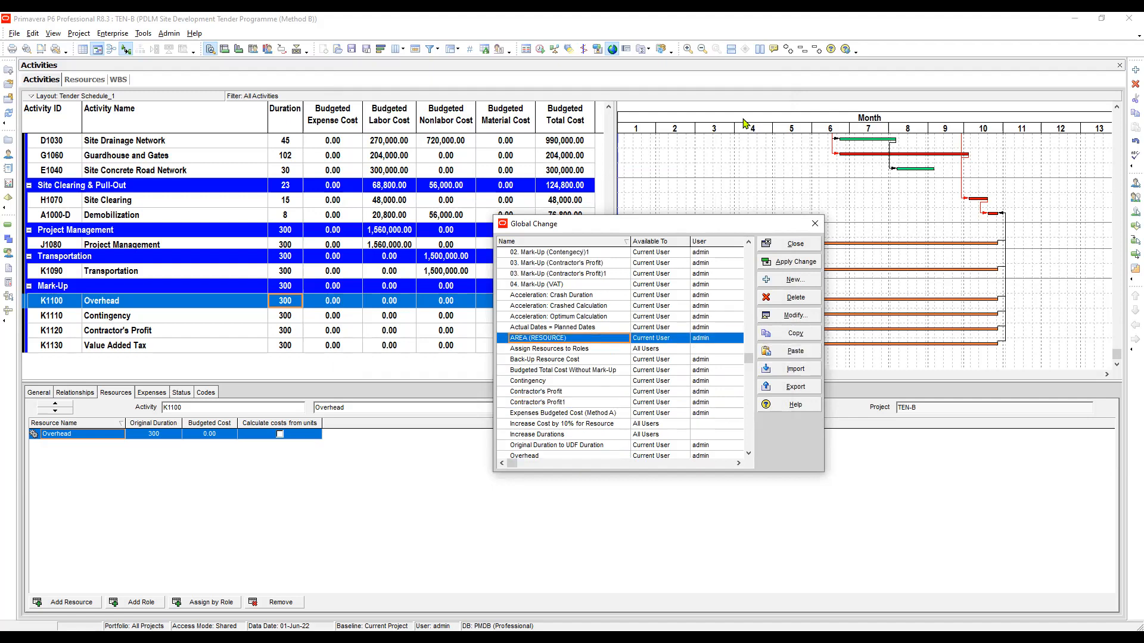
click(536, 274)
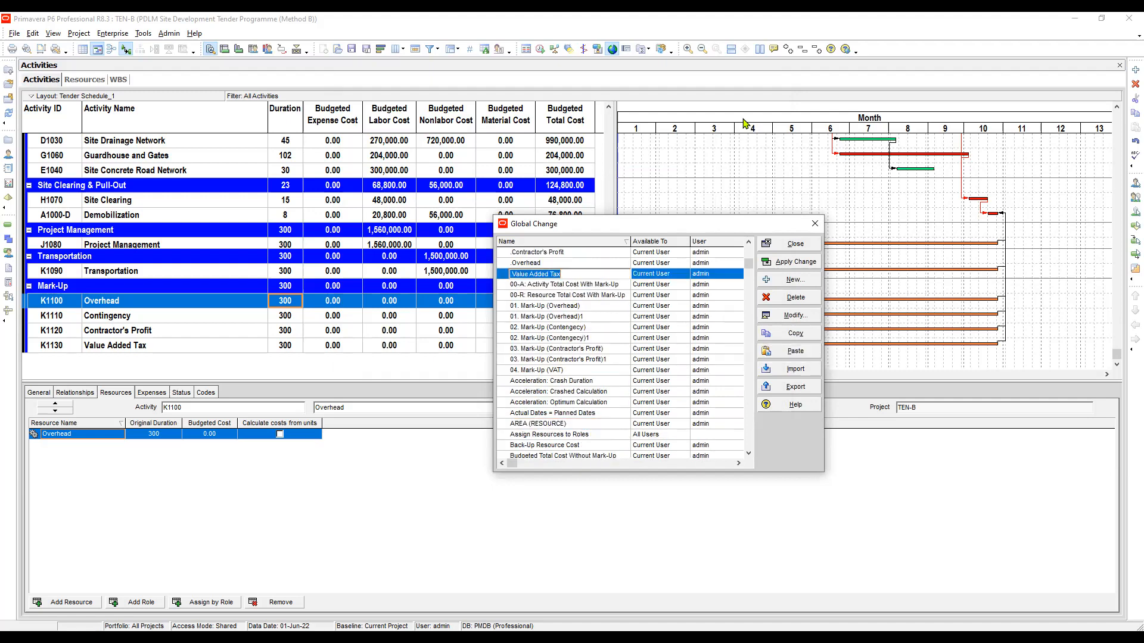
scroll(619, 354, down, 4)
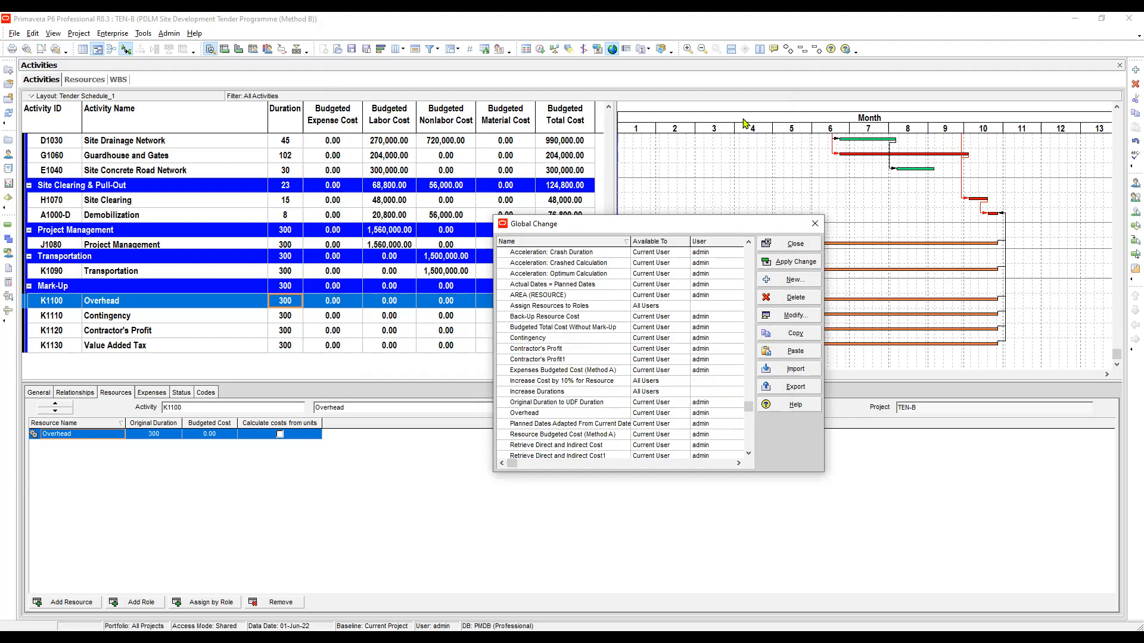
click(538, 359)
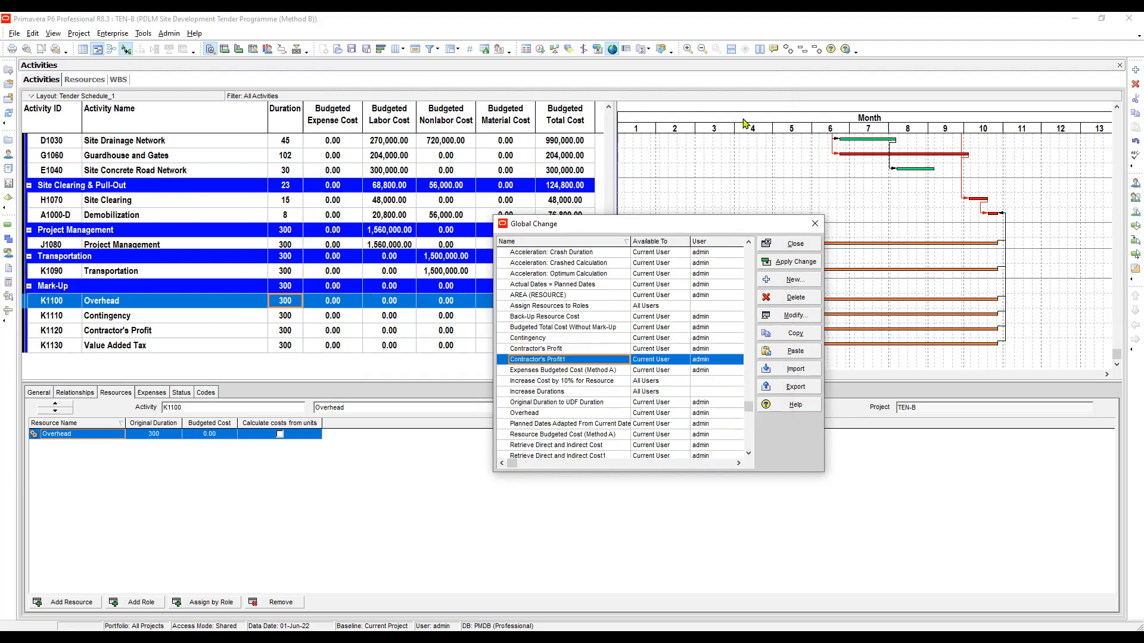
click(538, 359)
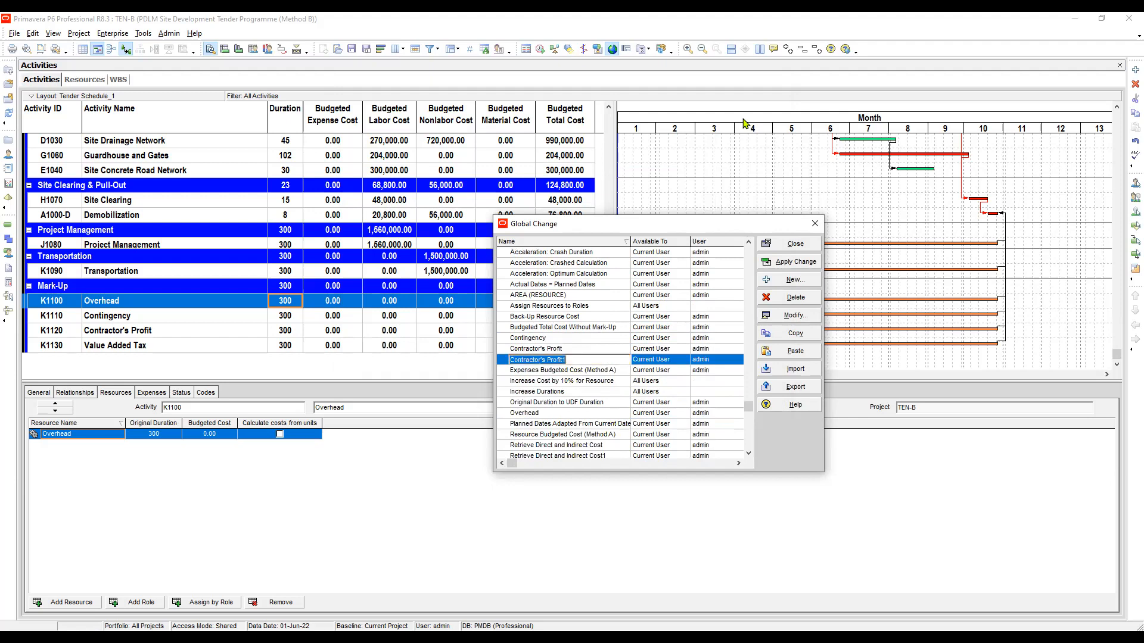
key(ctrl+v)
drag(512, 360, 517, 360)
key(Left)
key(BackSpace)
key(Return)
key(Page_Down)
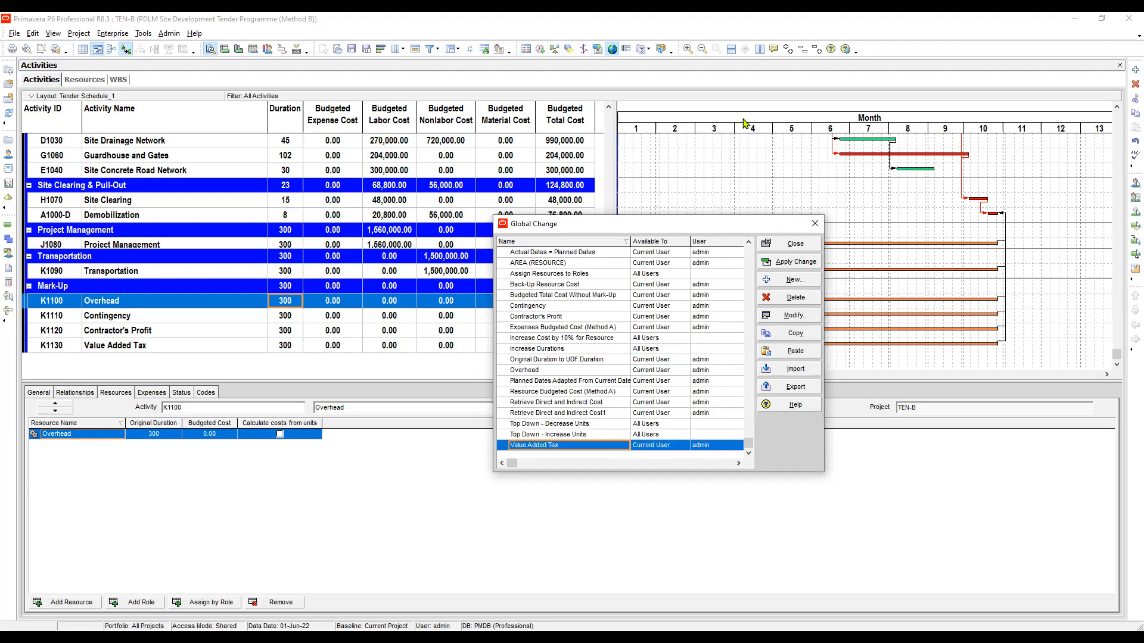
Open the new Value Added Tax global change for modification and set its Resource ID Name condition to VAT-1 Value Added Tax.
click(790, 316)
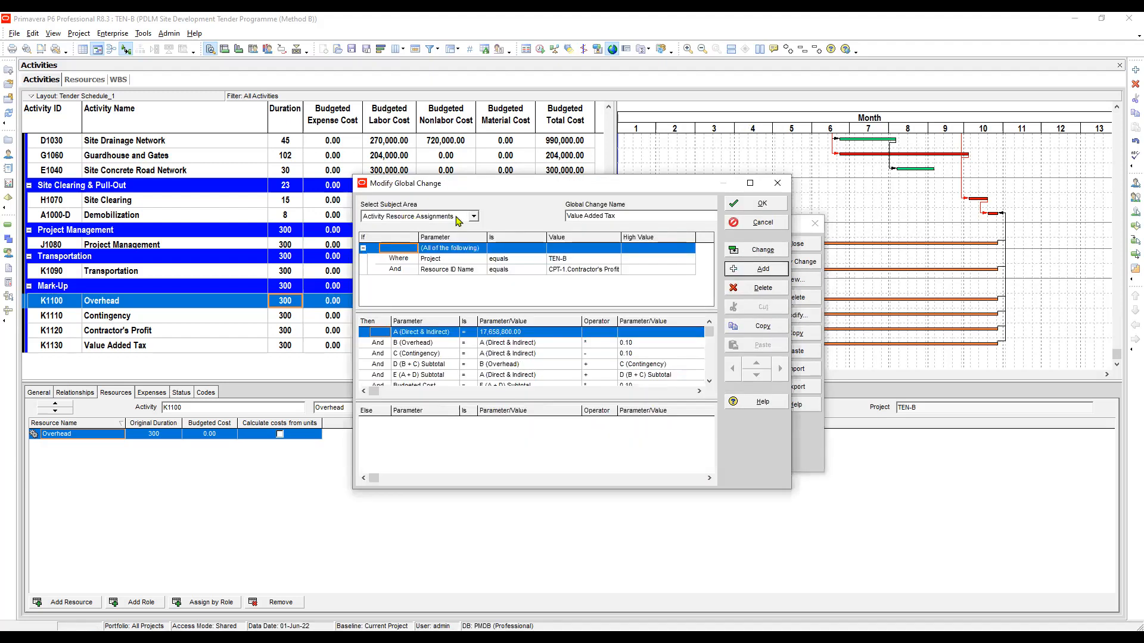
click(468, 261)
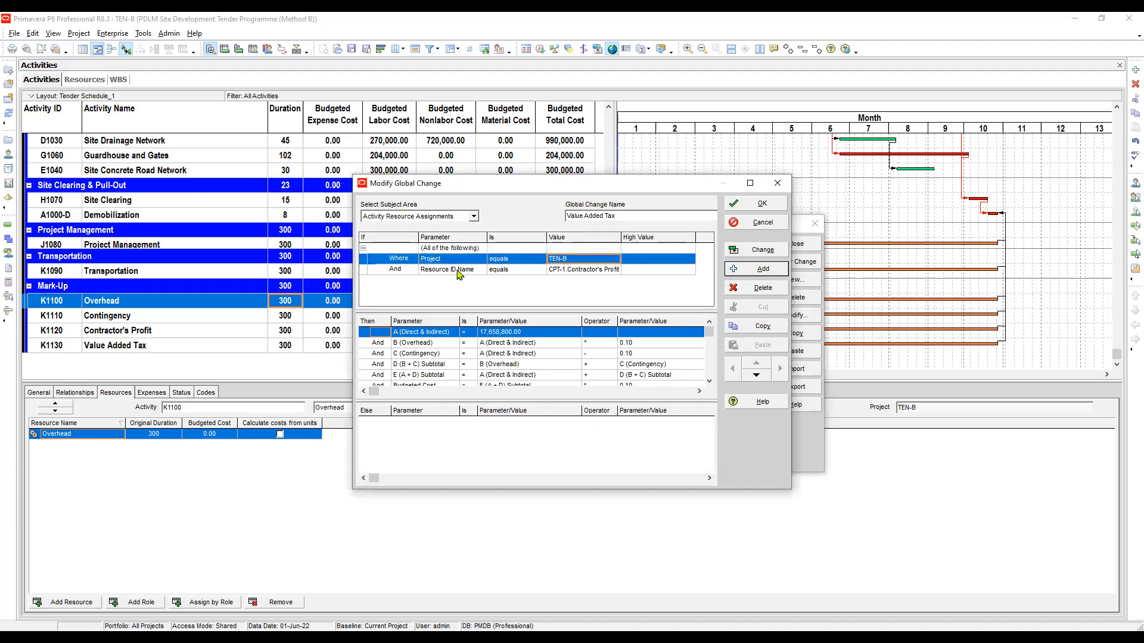
click(465, 276)
key(Tab)
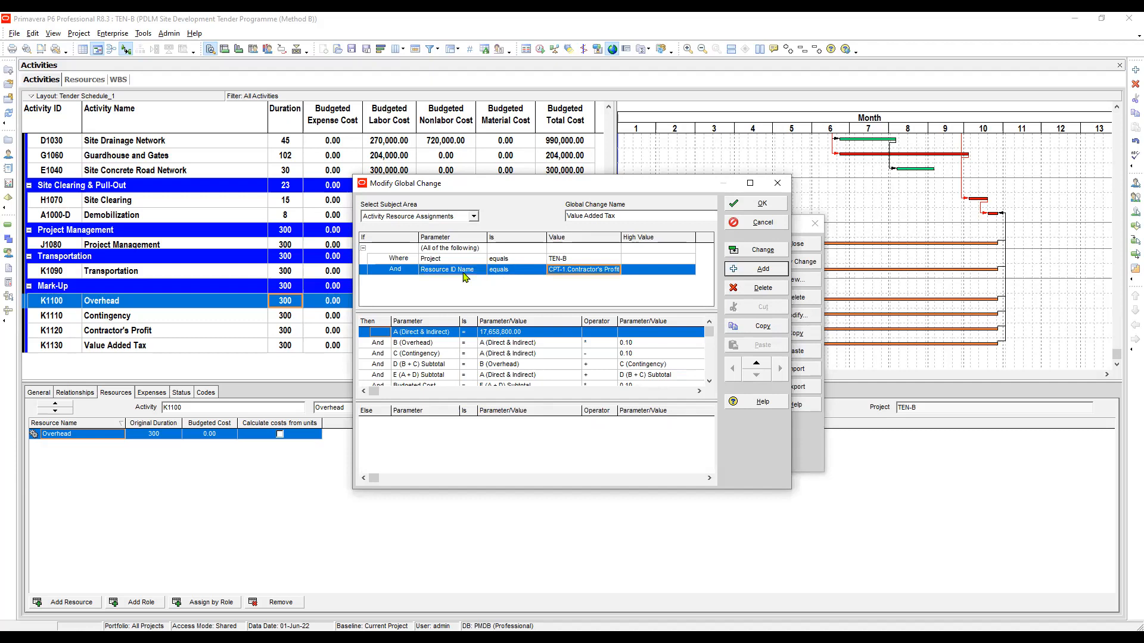
key(F2)
key(Return)
scroll(798, 301, down, 2)
scroll(797, 301, down, 1)
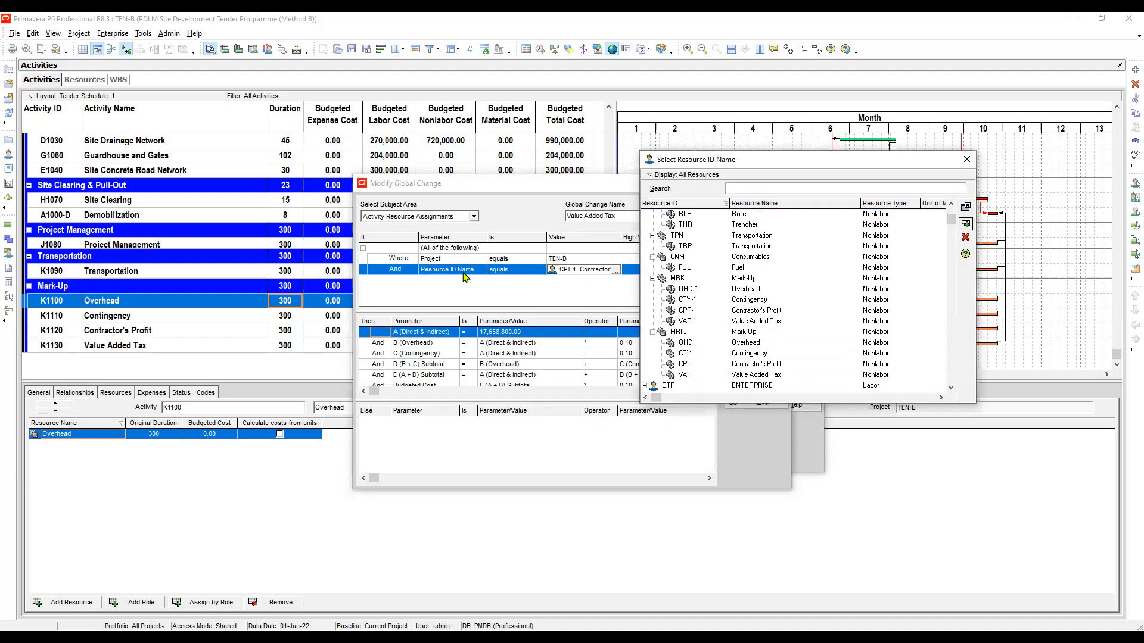
double_click(755, 322)
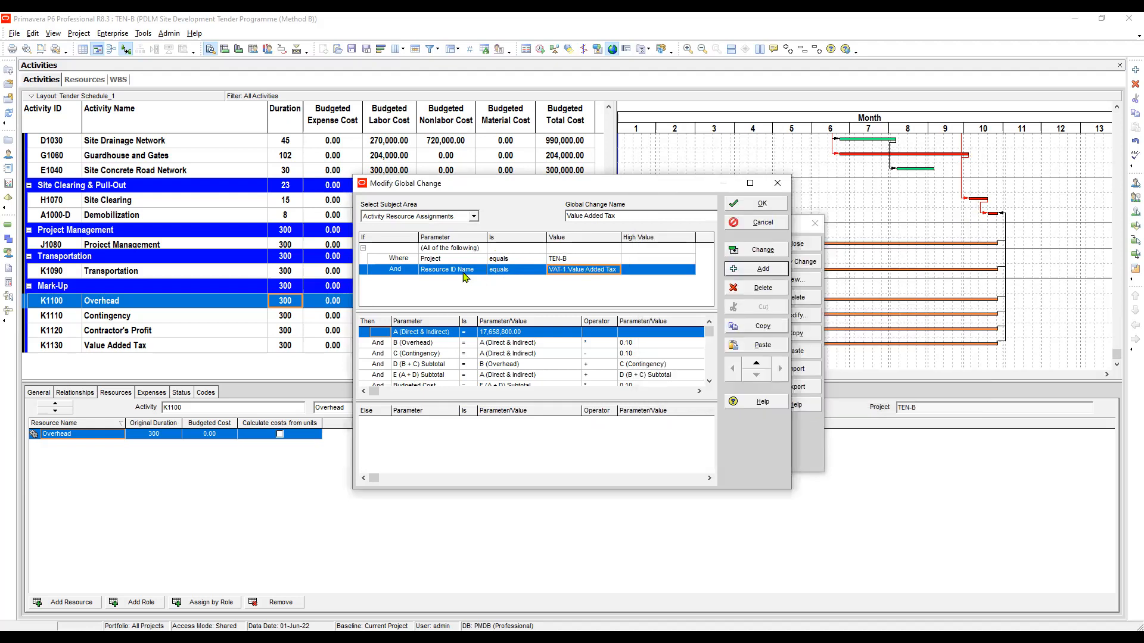
Enlarge the Modify Global Change window and examine the Then statements carried over into the Value Added Tax global change.
click(424, 344)
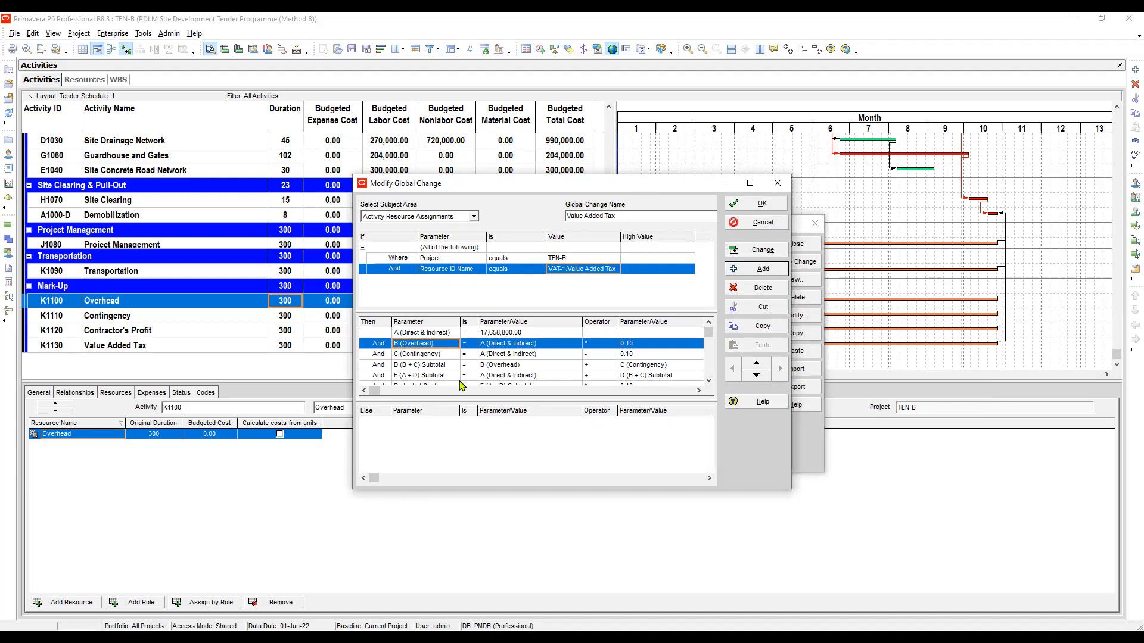
click(438, 389)
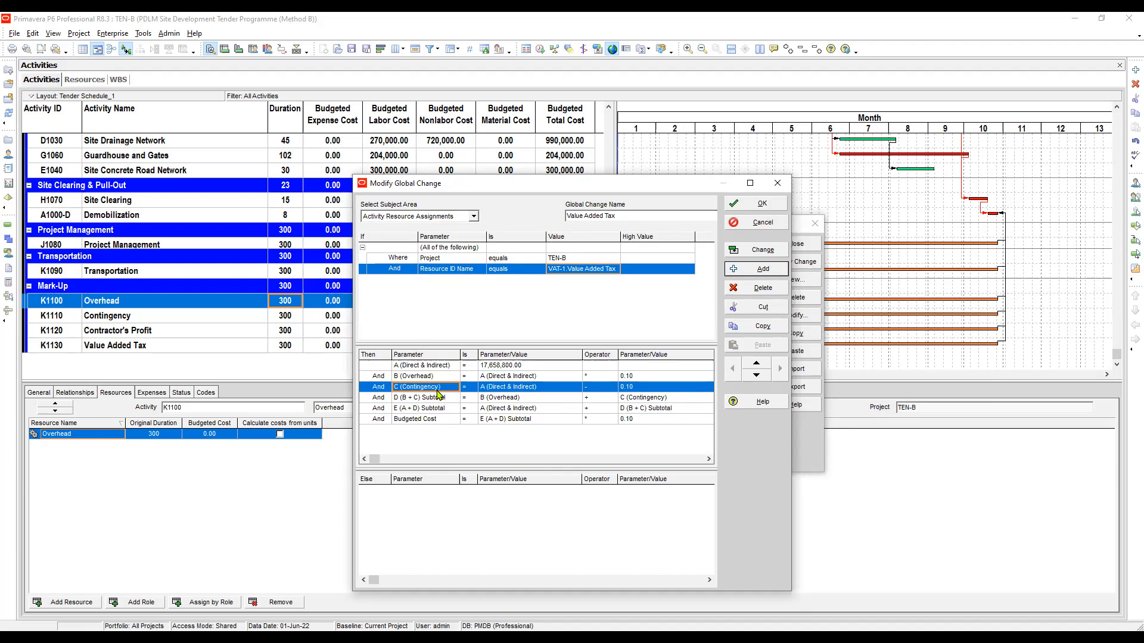
click(422, 368)
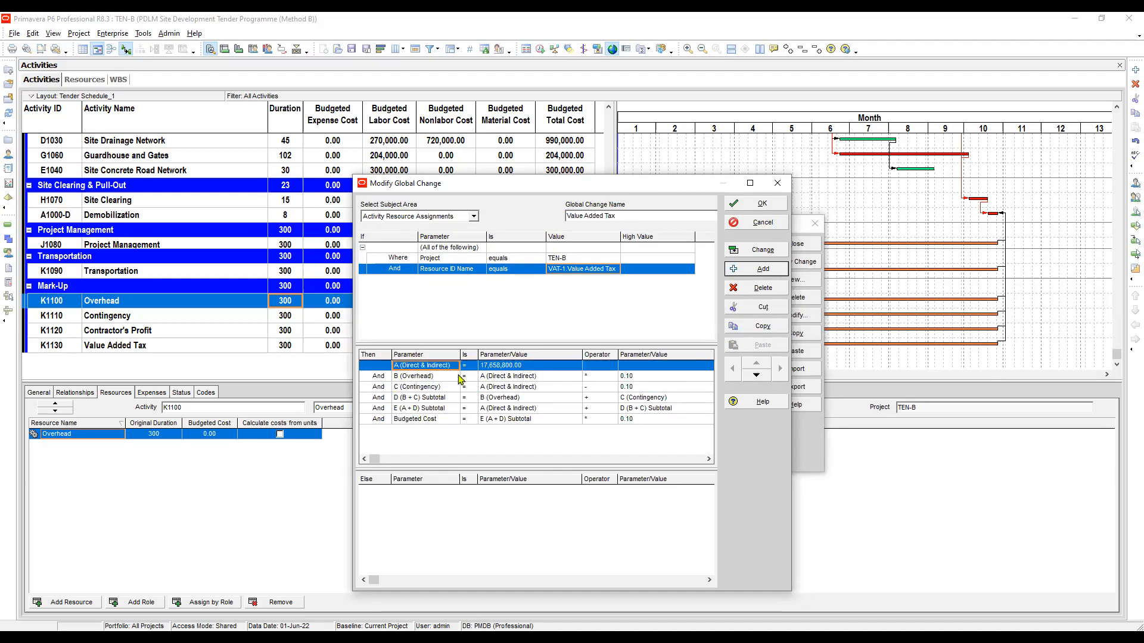
click(450, 379)
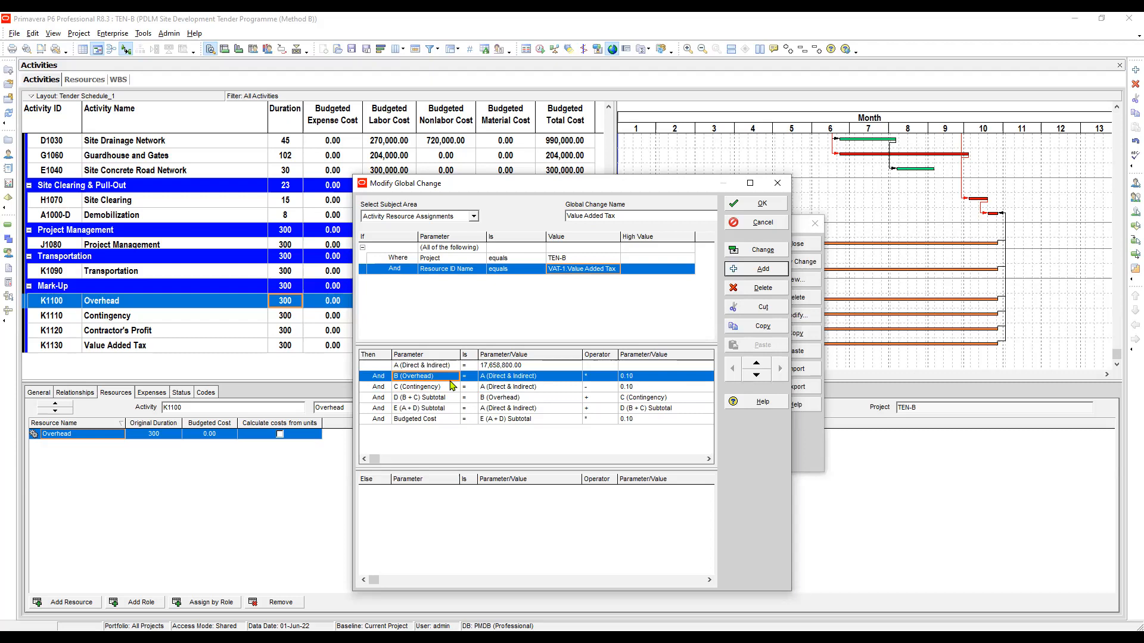
click(451, 386)
key(Right)
key(Right)
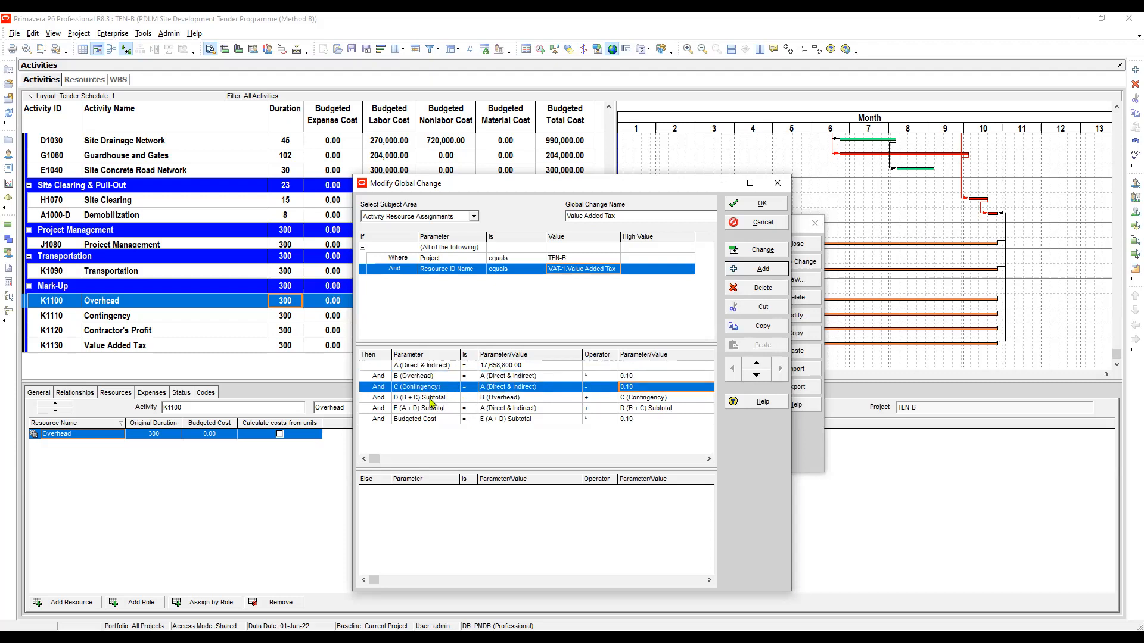
click(431, 400)
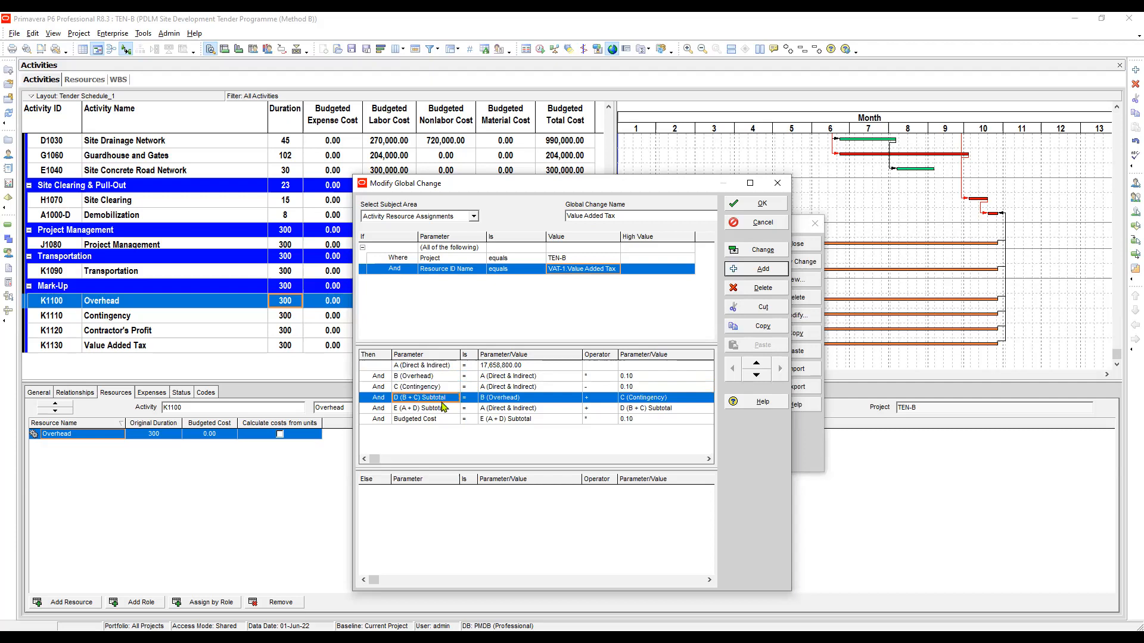
click(462, 404)
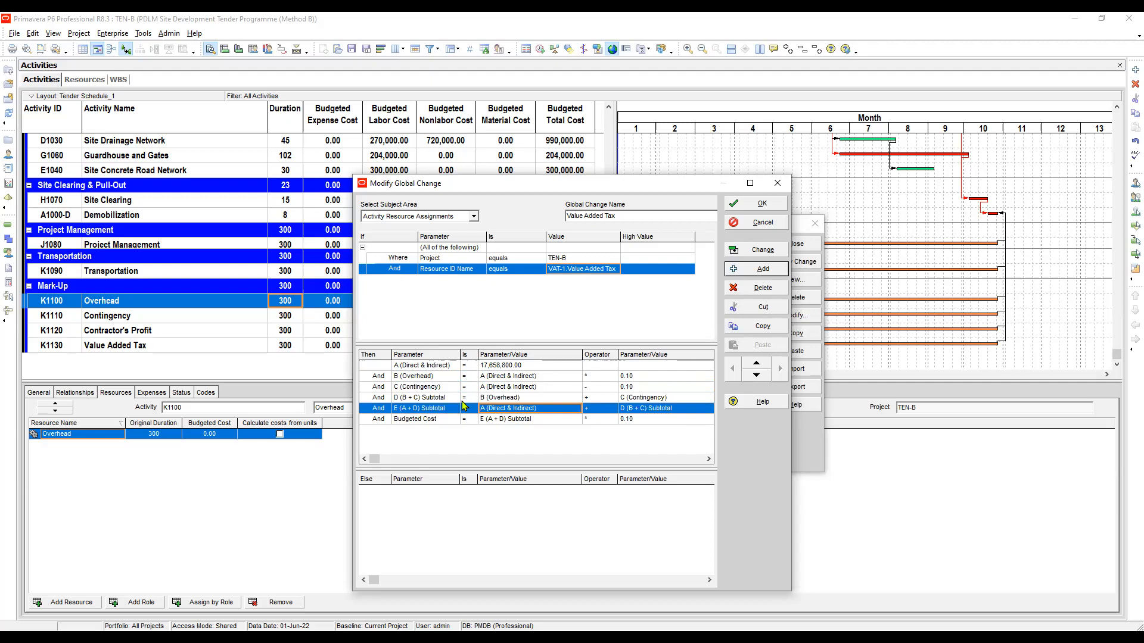
key(Down)
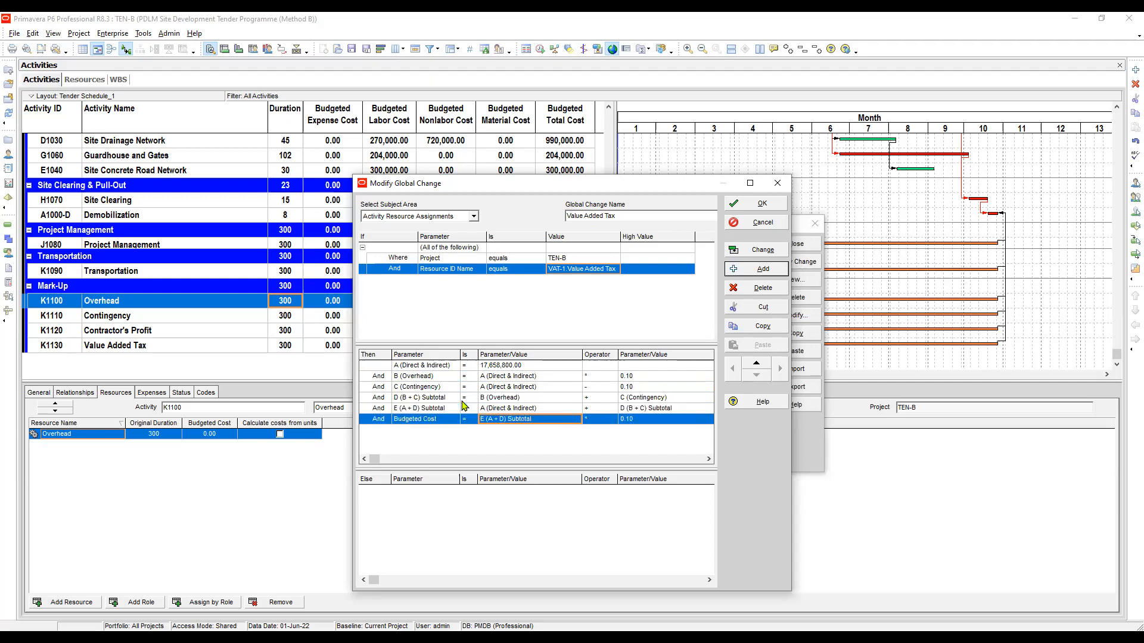
Replace the Budgeted Cost parameter of the last Then statement with F (Contractor's Profit).
click(427, 410)
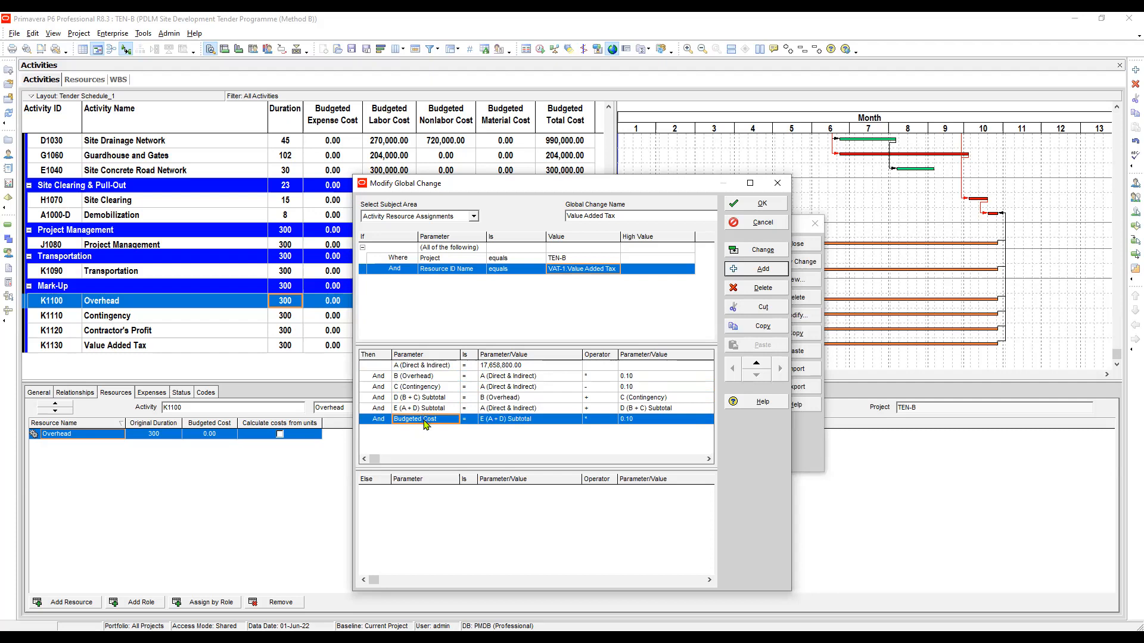
key(c)
click(425, 421)
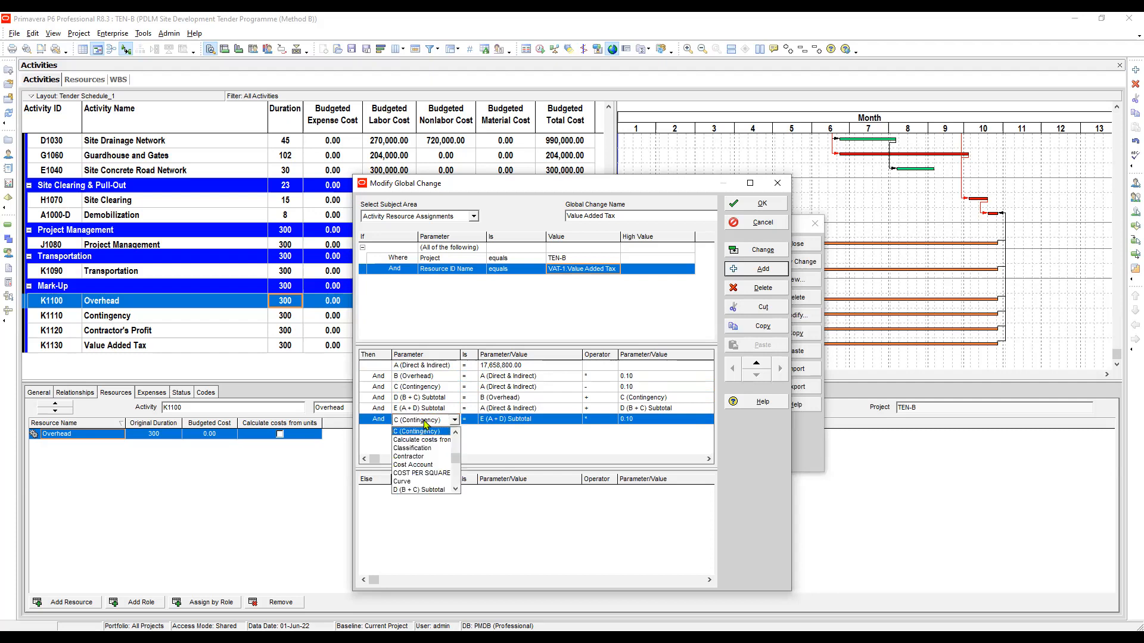
click(425, 422)
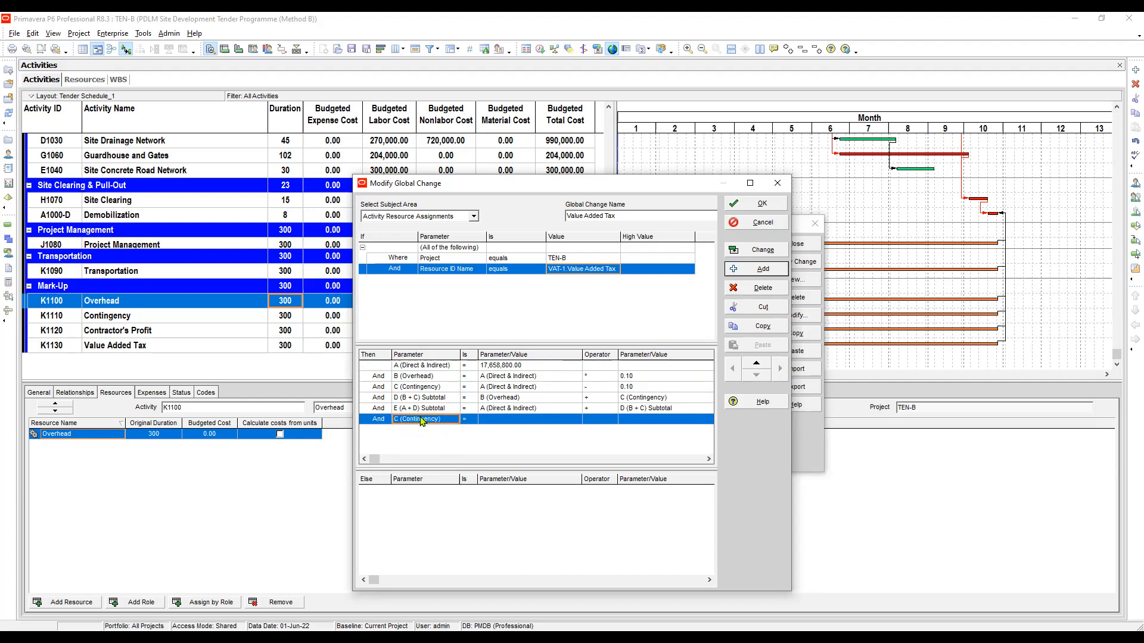
key(d)
click(421, 420)
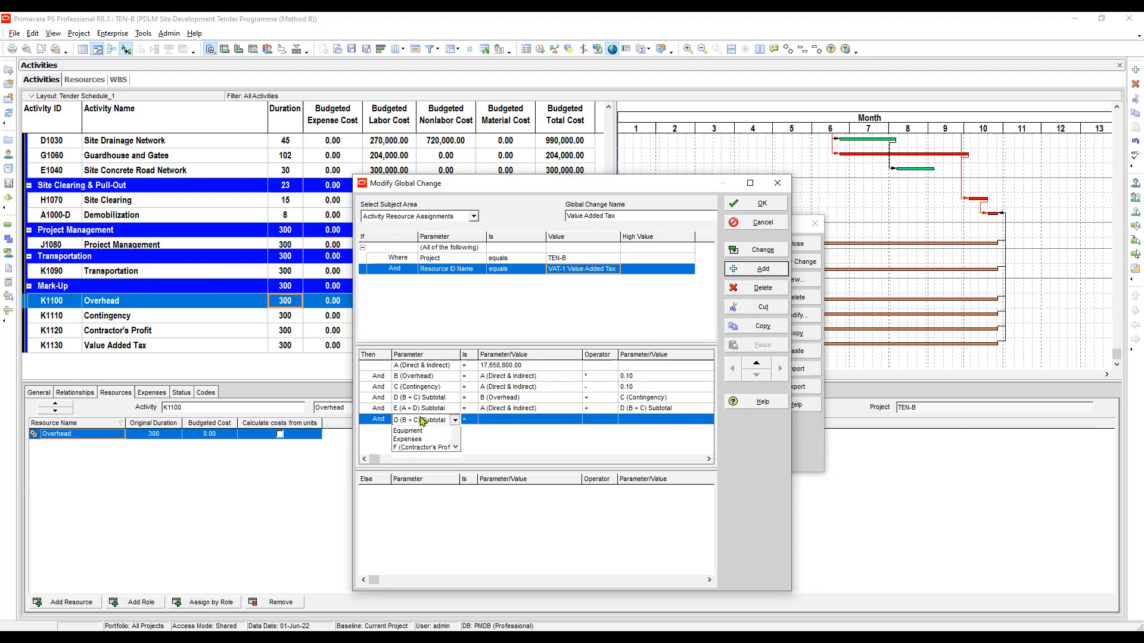
click(421, 421)
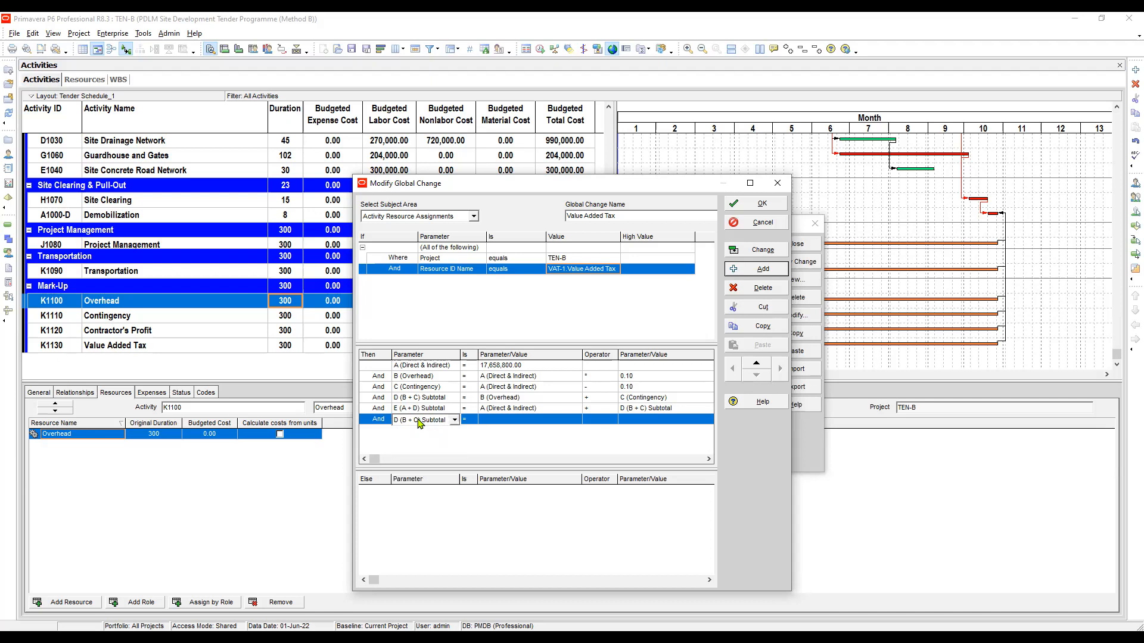
key(Return)
text(f)
key(Right)
key(Right)
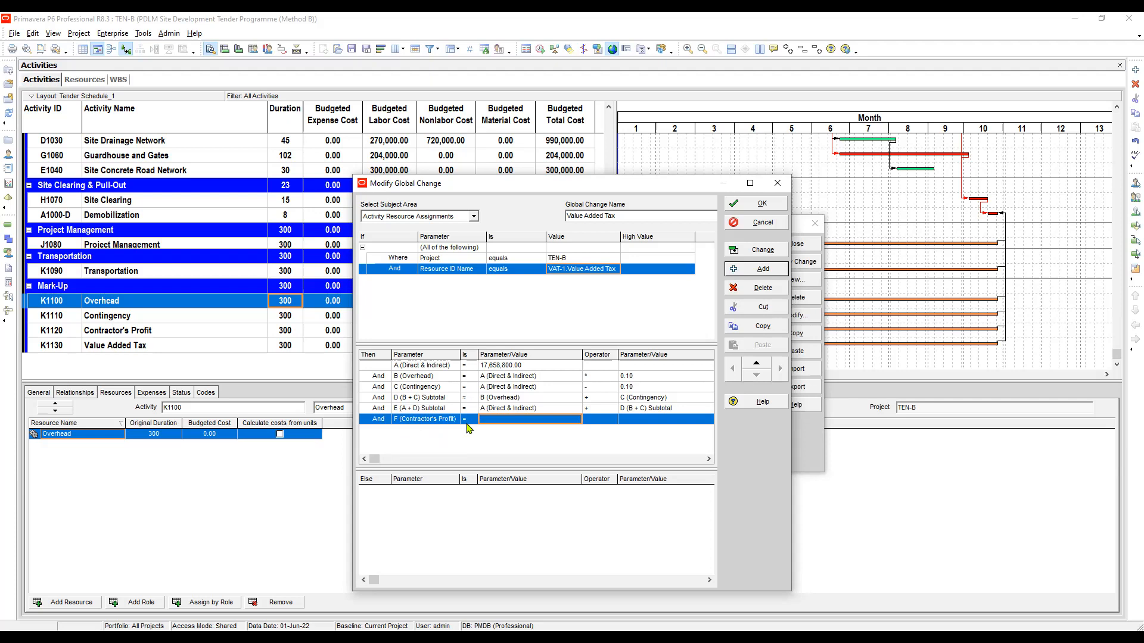
Set the F (Contractor's Profit) statement to equal E (A + D) Subtotal with the multiplication operator *.
key(Return)
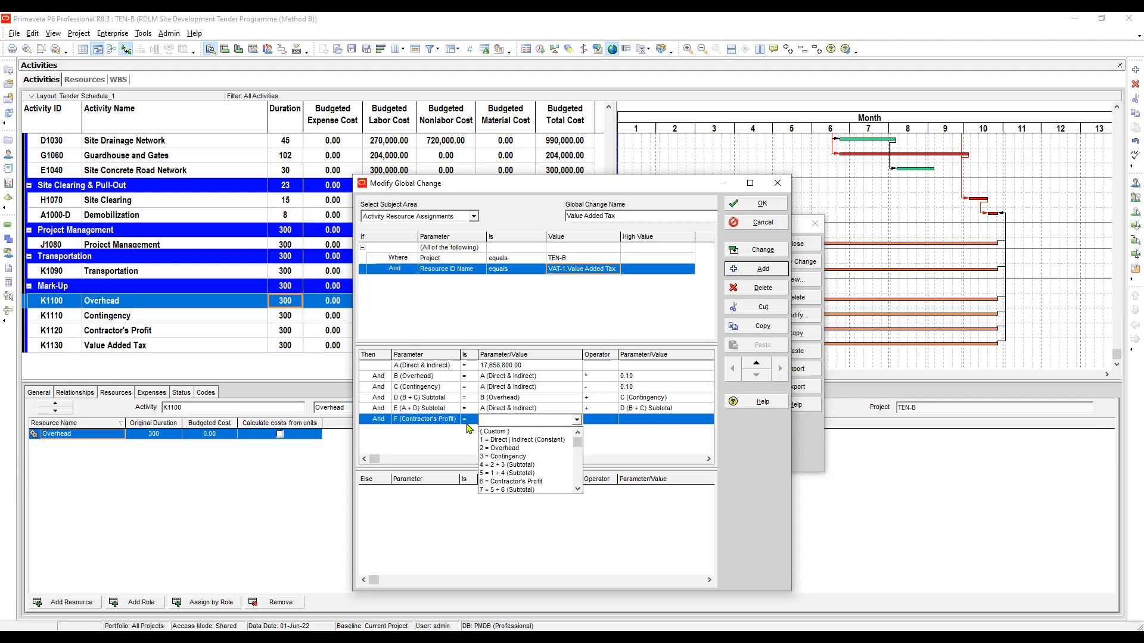
key(e)
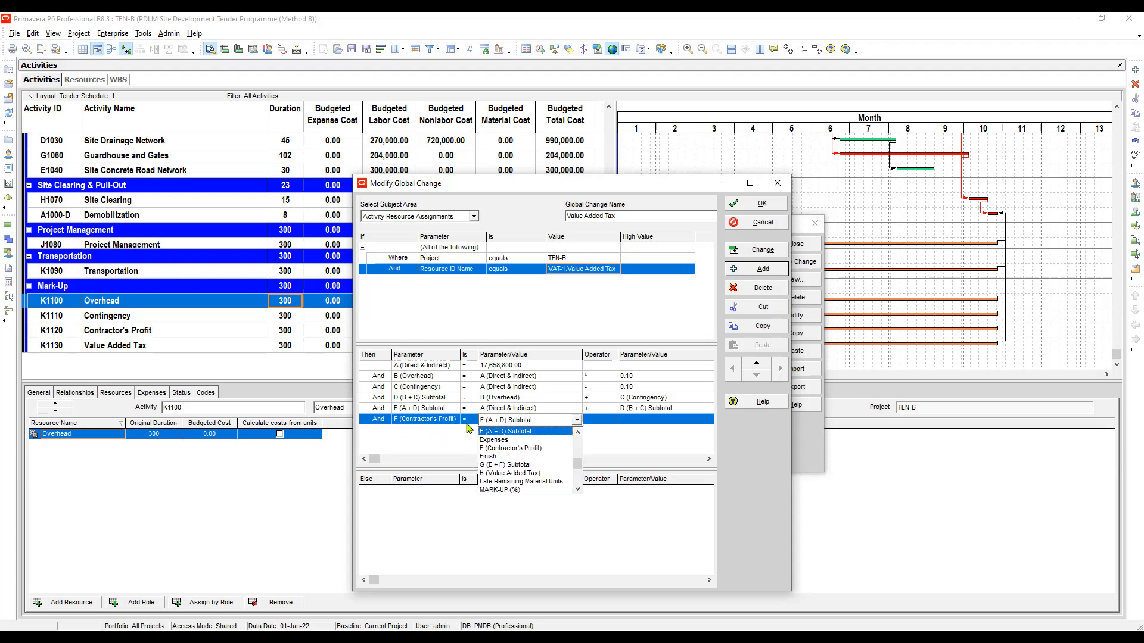
key(Return)
key(Right)
key(Return)
key(Down)
key(Down)
key(Down)
key(Down)
key(Up)
key(Return)
key(Right)
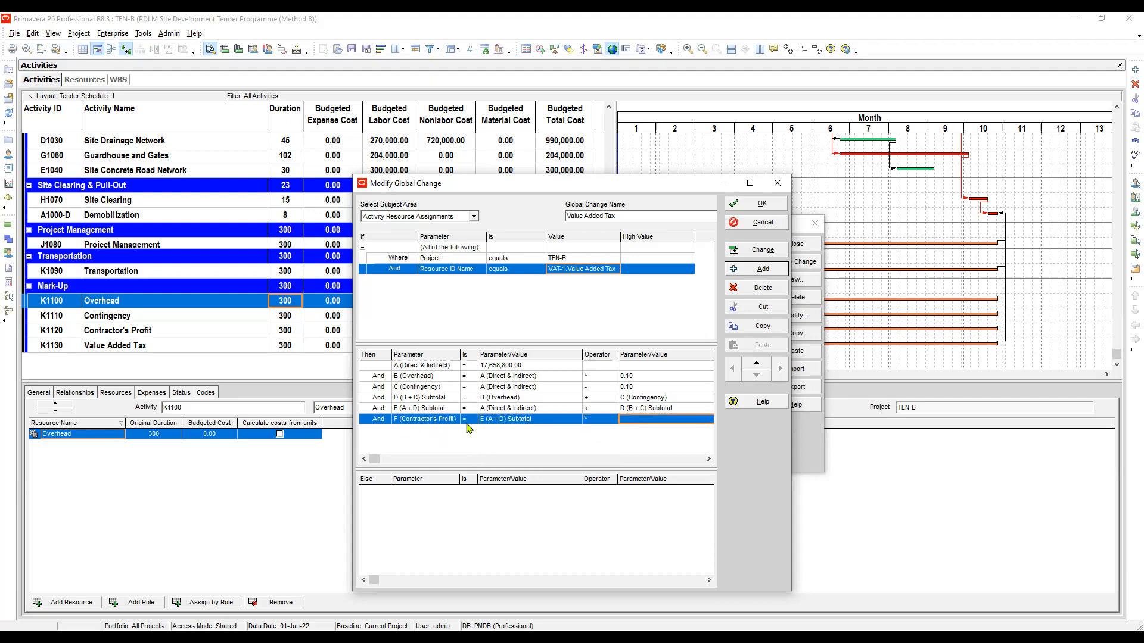
Enter 0.1 as the custom multiplier of the F (Contractor's Profit) statement.
key(Return)
key(Return)
text(0.1)
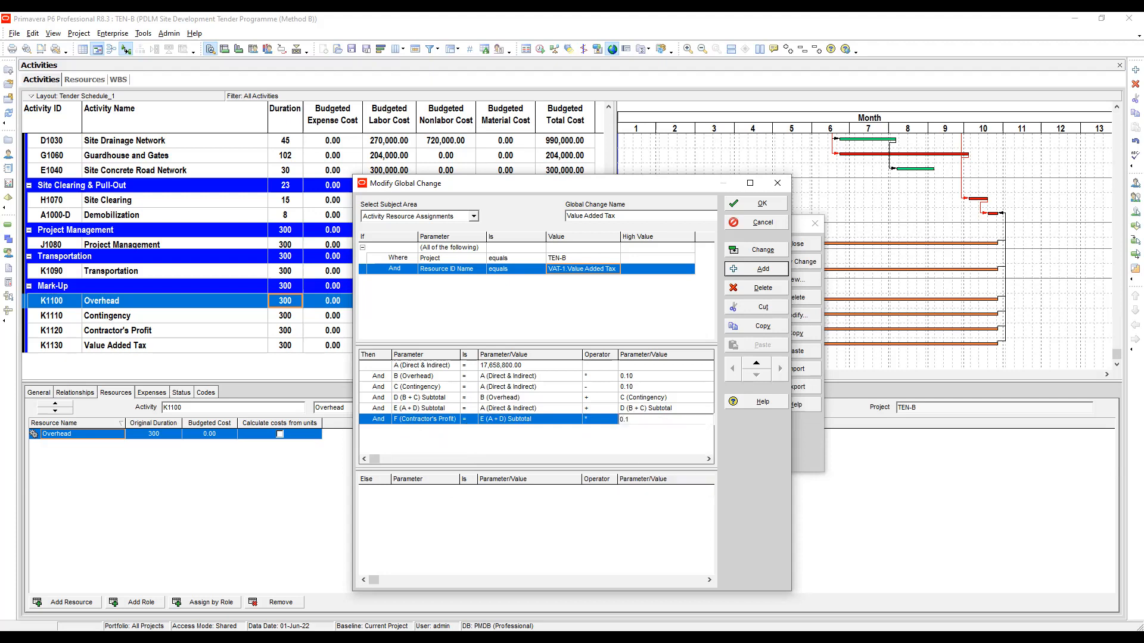
click(655, 387)
click(530, 419)
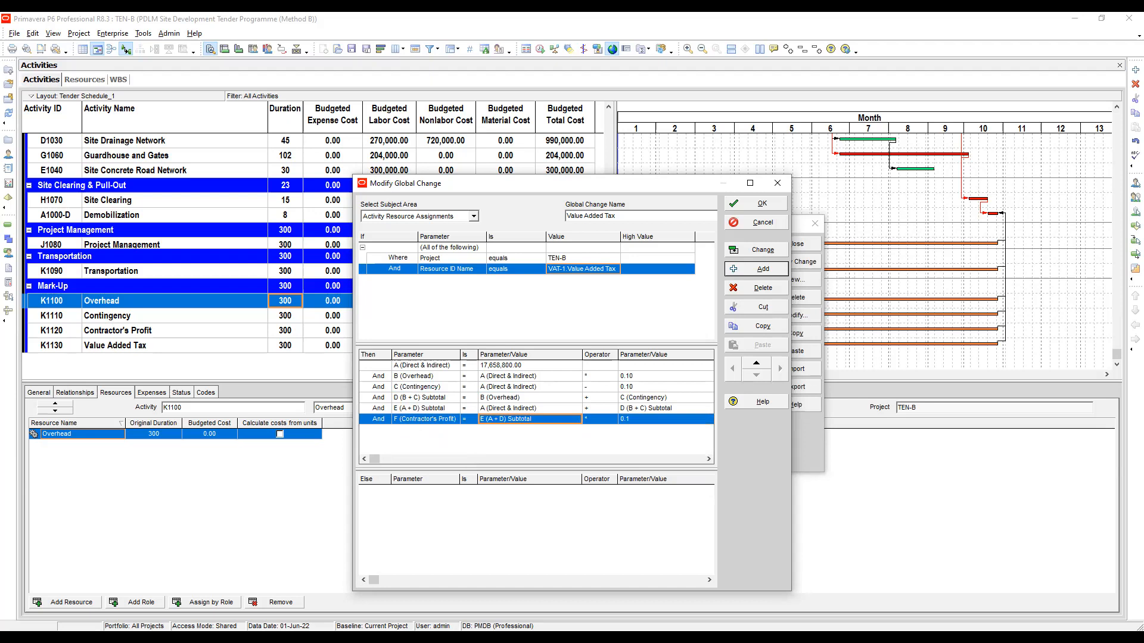
Add a Then statement below F (Contractor's Profit) that sets G (E + F) Subtotal equal to E (A + D) Subtotal.
click(418, 421)
key(Insert)
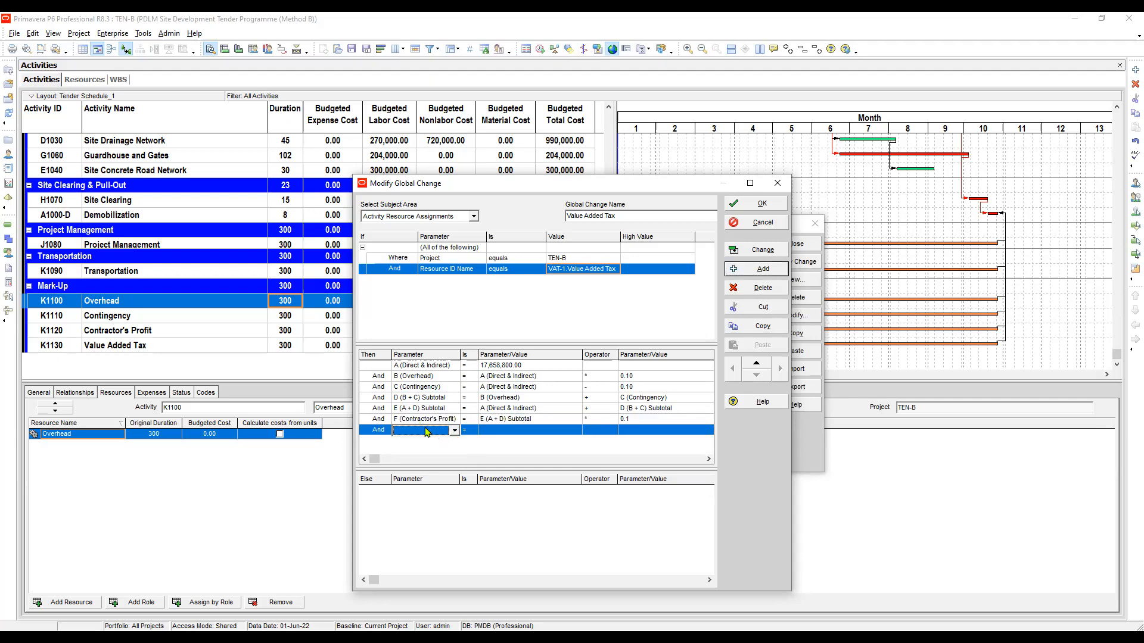
click(426, 432)
click(420, 445)
key(Tab)
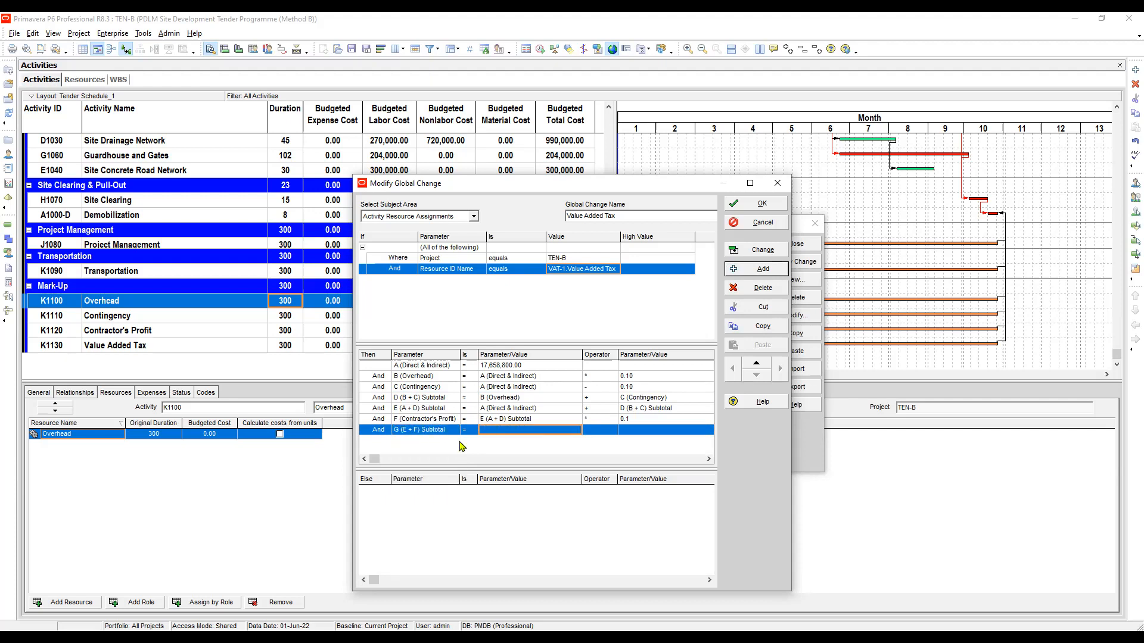
text(e)
key(Return)
key(Tab)
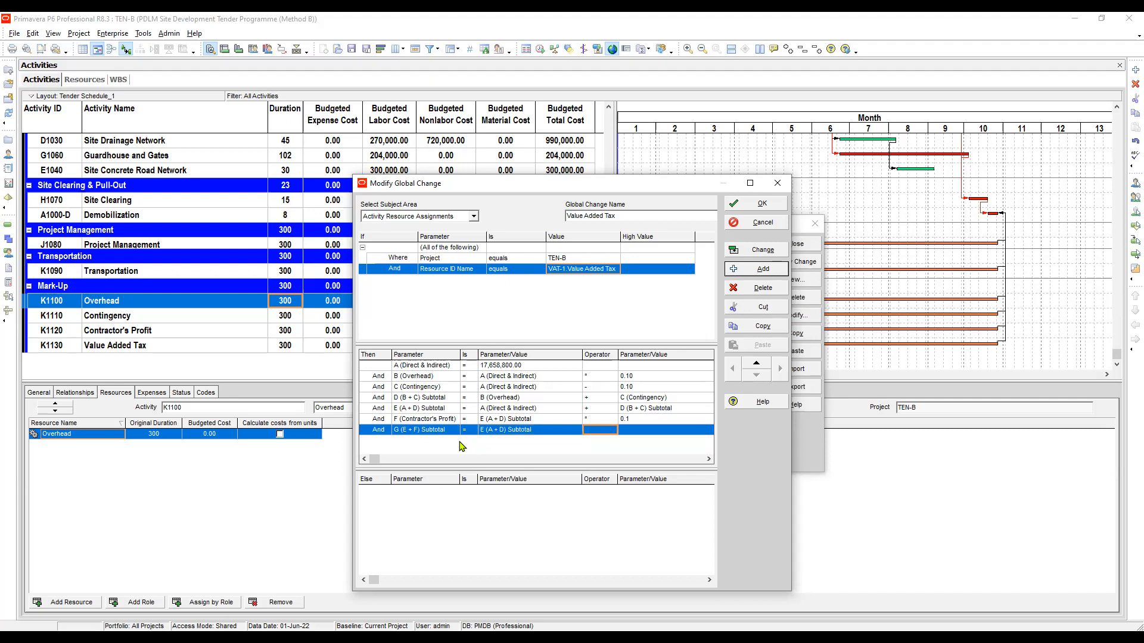
Complete the G (E + F) Subtotal statement with the + operator and F (Contractor's Profit) as the second parameter.
key(Return)
key(Down)
key(Return)
key(Tab)
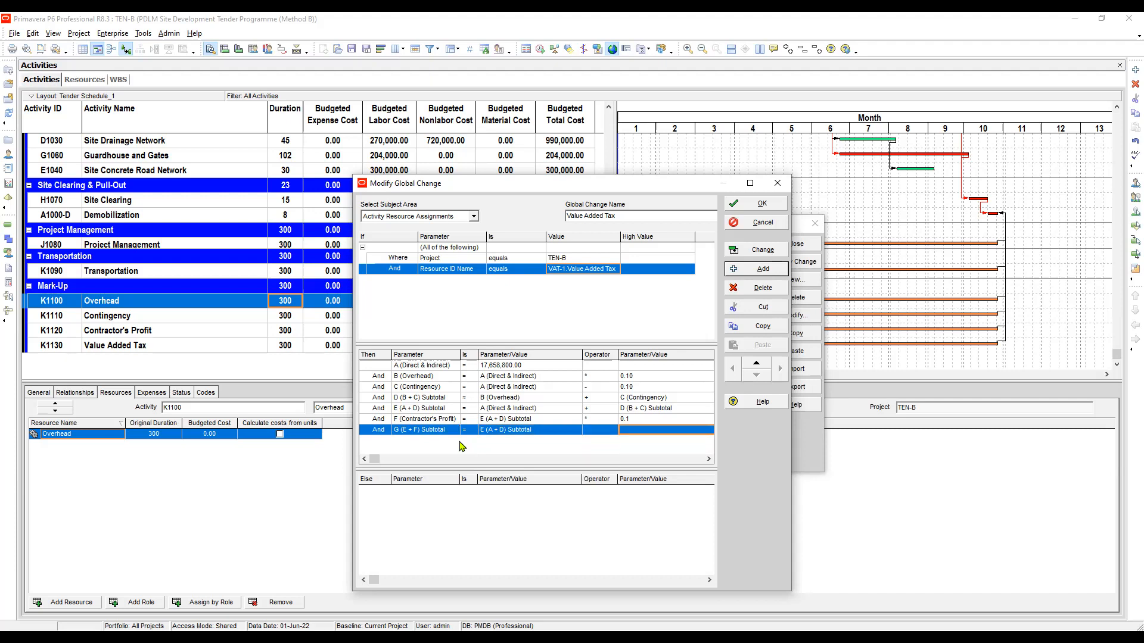
key(Left)
key(Return)
key(Down)
key(Return)
key(Right)
key(f)
key(Return)
key(Return)
key(Left)
key(Left)
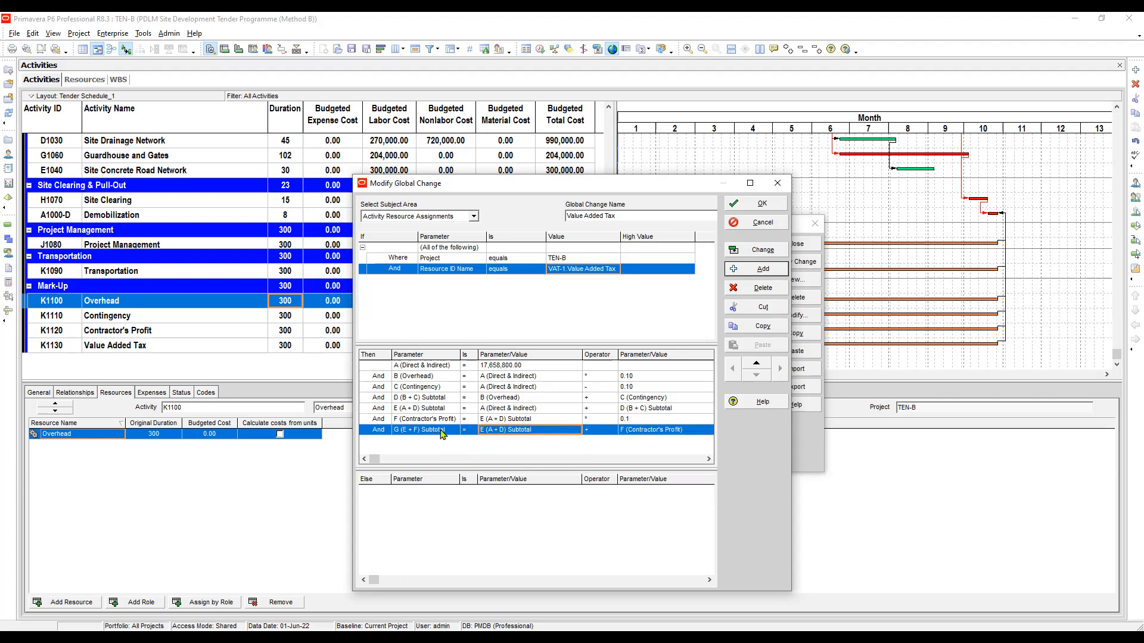
Add a final Then statement that sets Budgeted Cost equal to G (E + F) Subtotal.
click(442, 433)
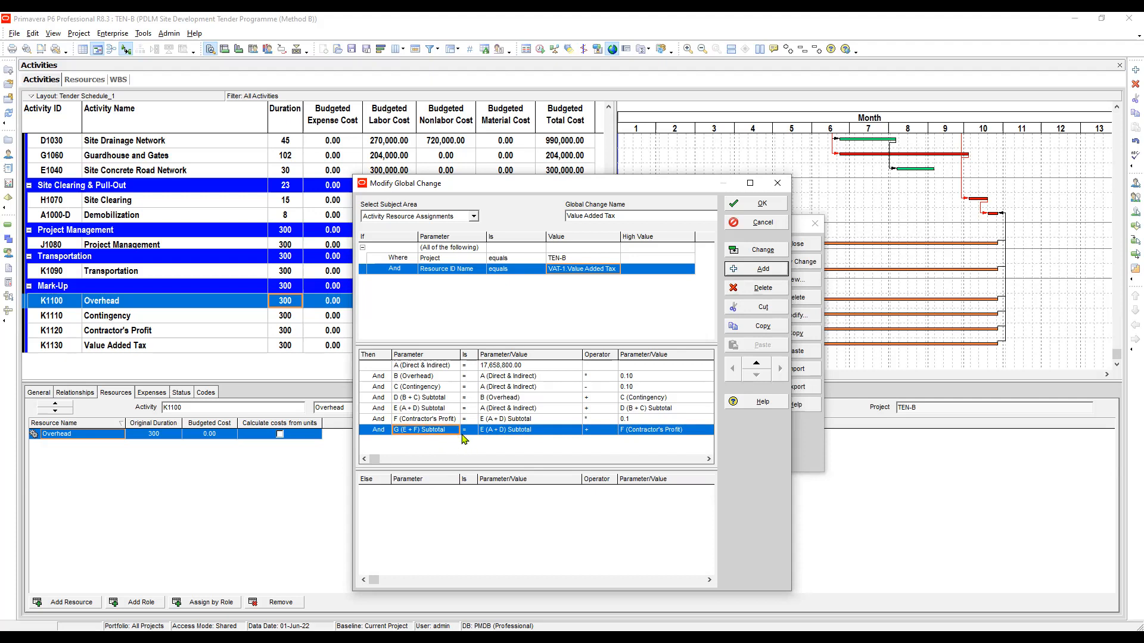
key(Insert)
click(433, 440)
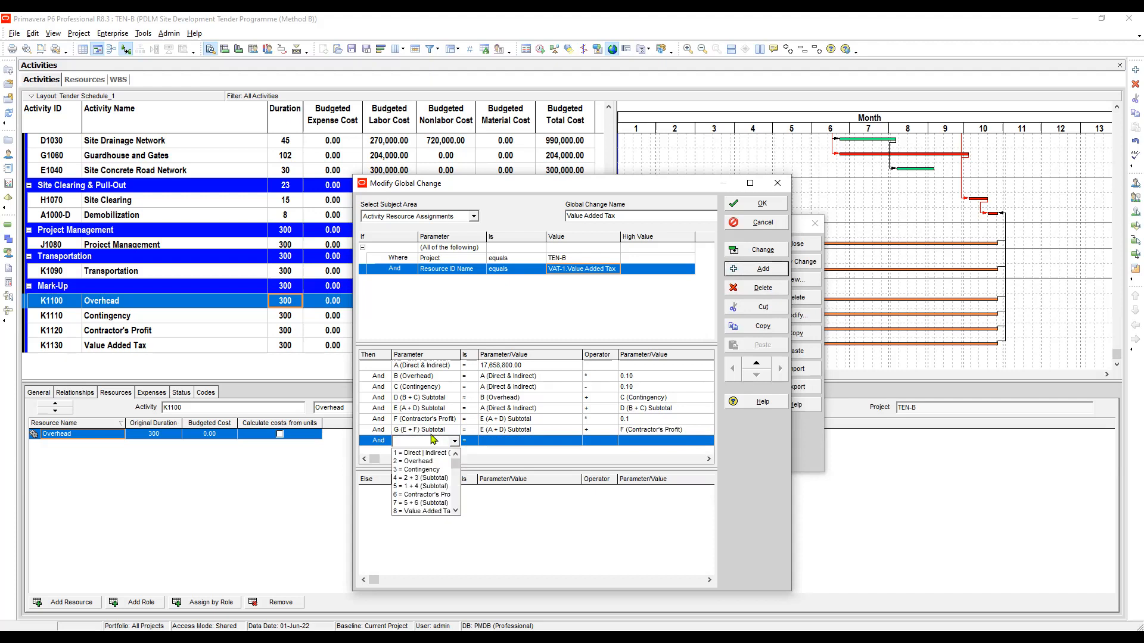
key(b)
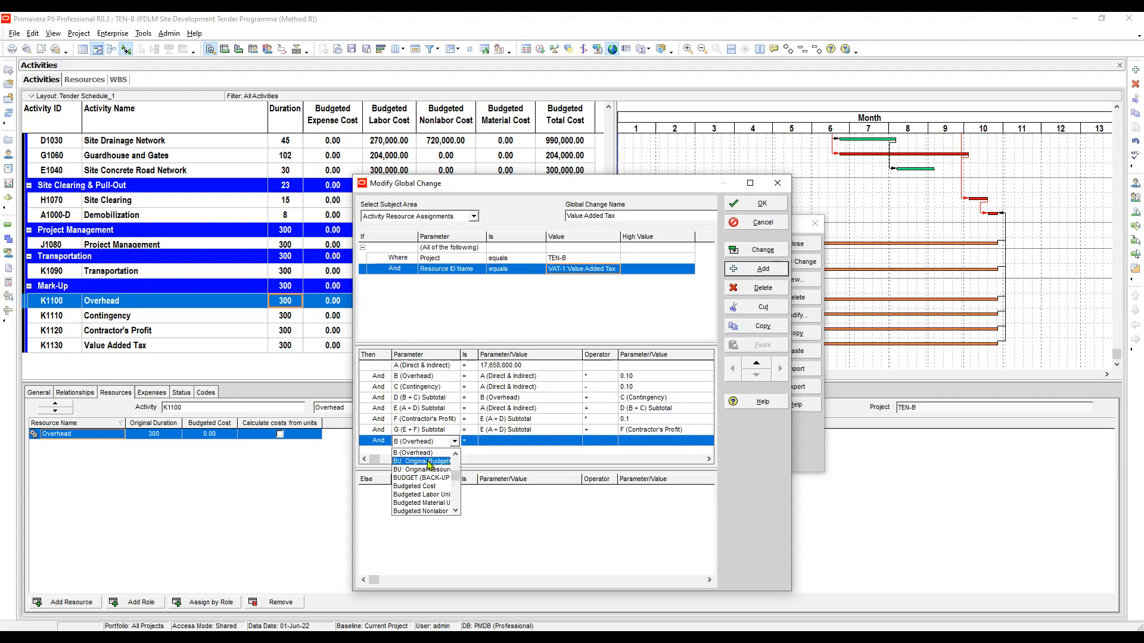
click(425, 486)
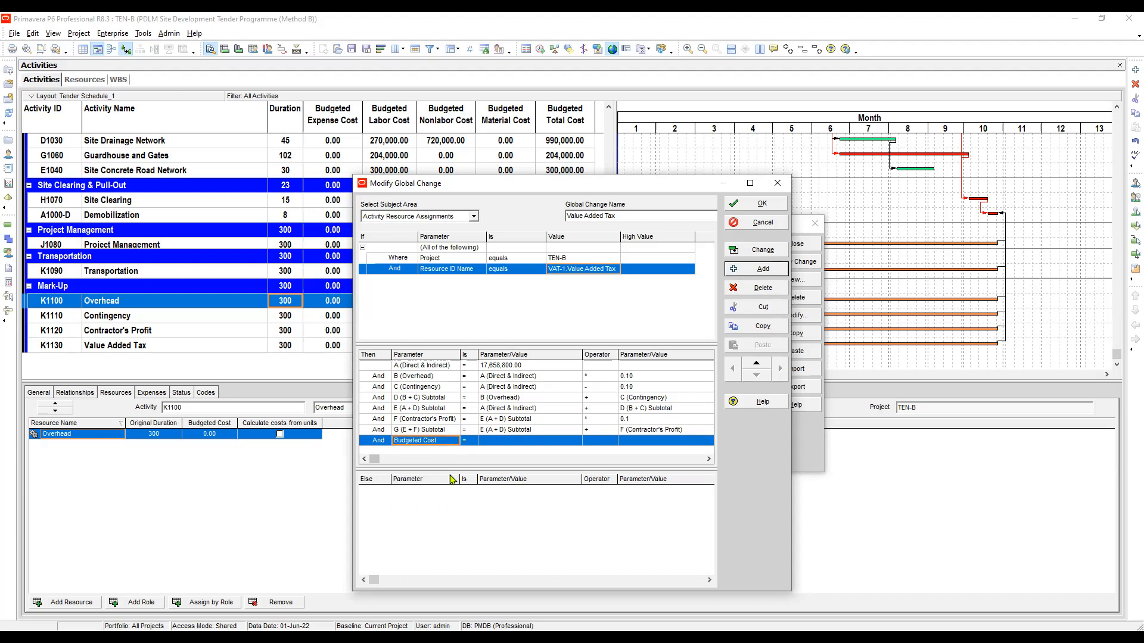
key(Tab)
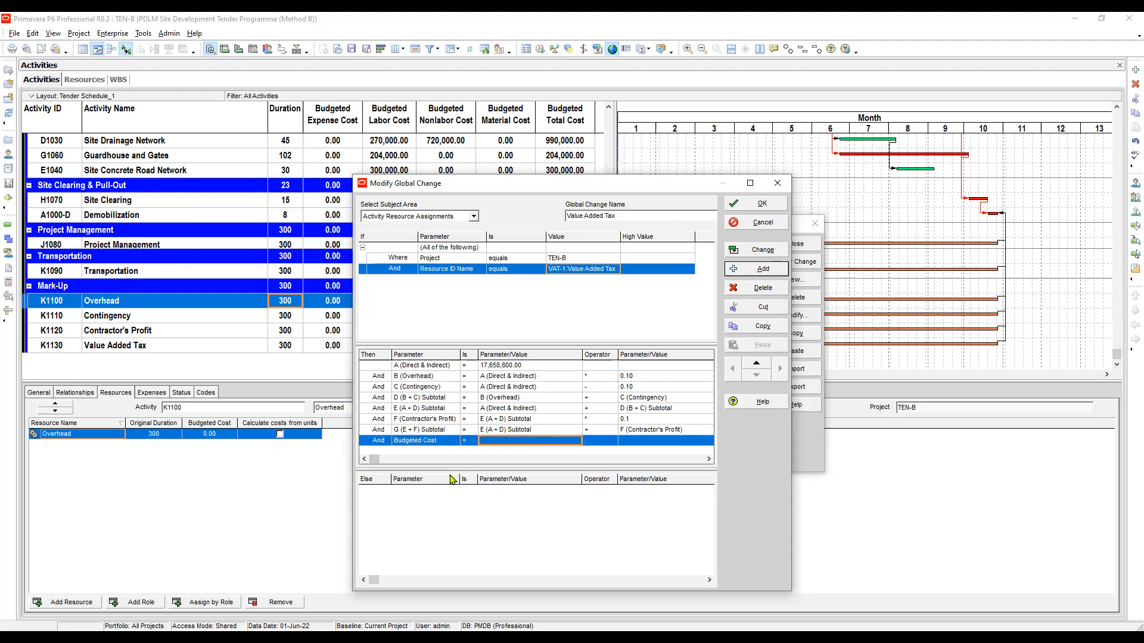
key(g)
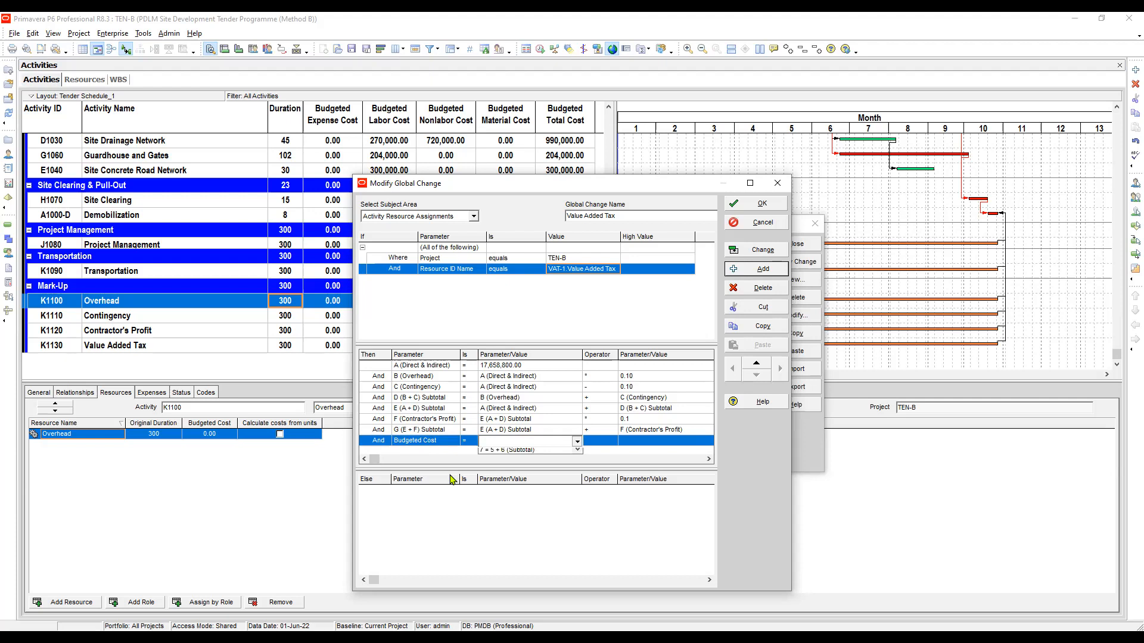
key(g)
key(Return)
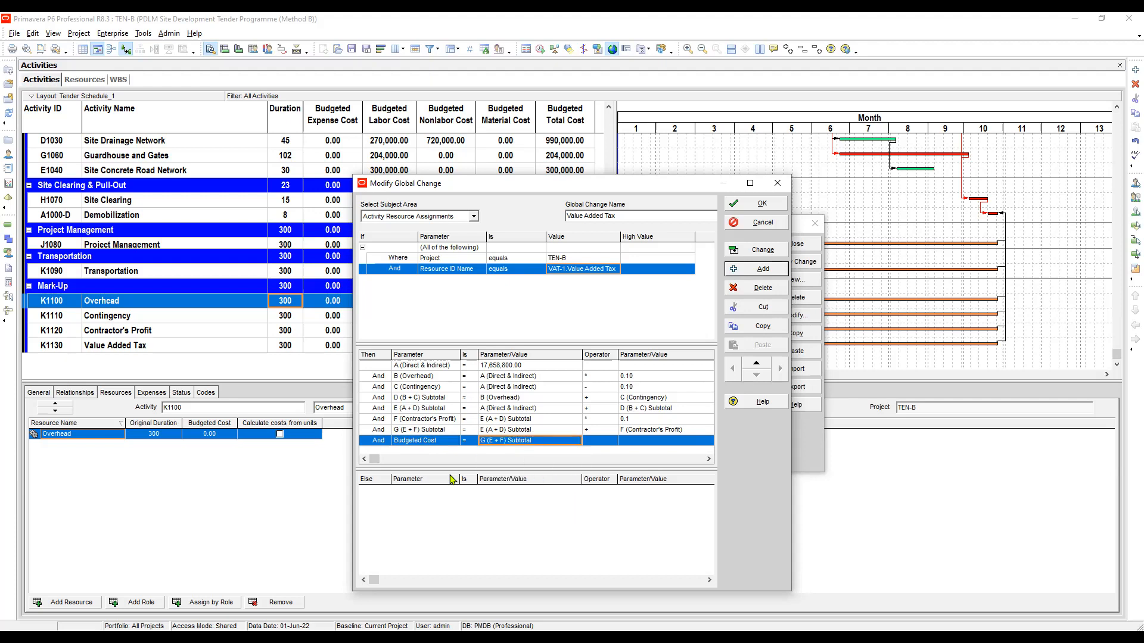
Complete the Budgeted Cost statement with the multiplication operator * and a custom value of 0.15.
key(Tab)
key(asterisk)
key(Return)
key(Tab)
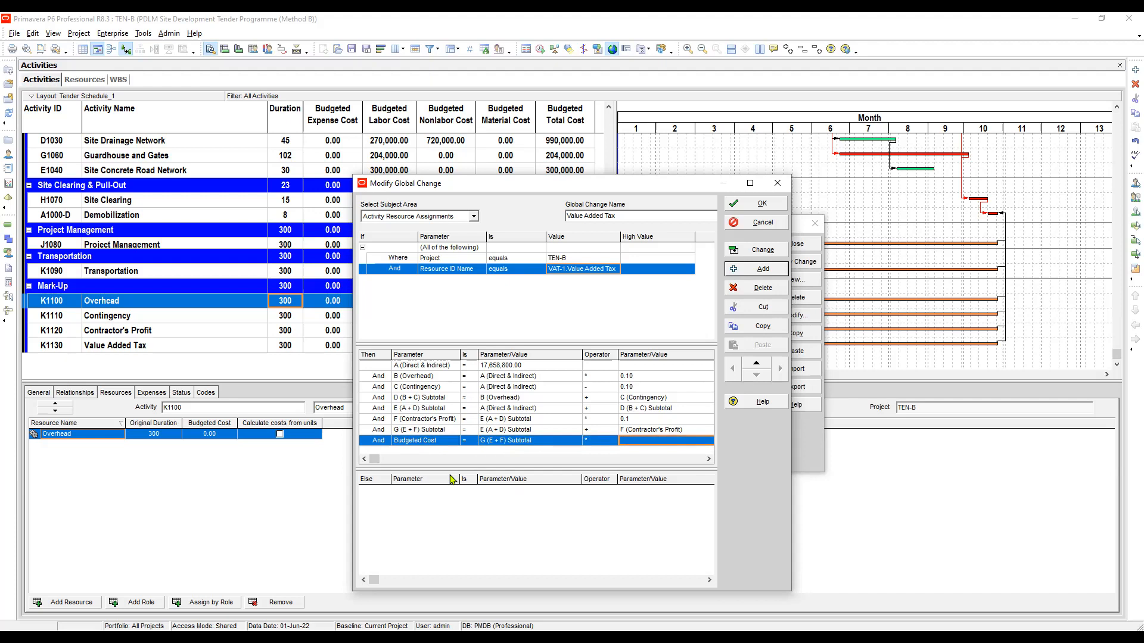
key(F2)
key(Down)
key(Return)
text(0.15)
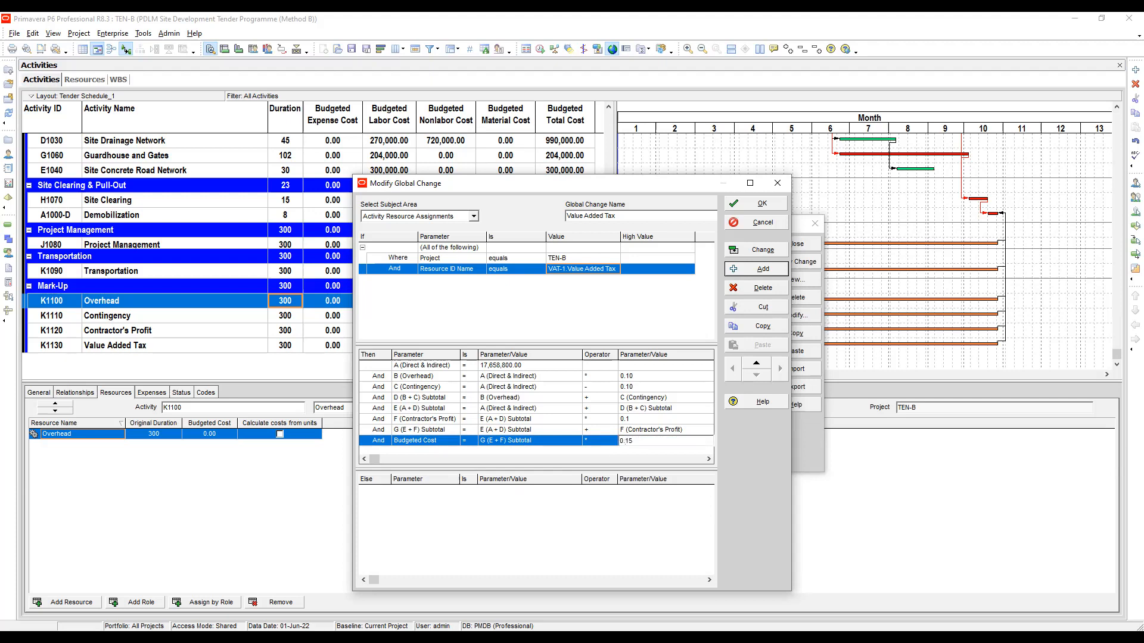
click(649, 420)
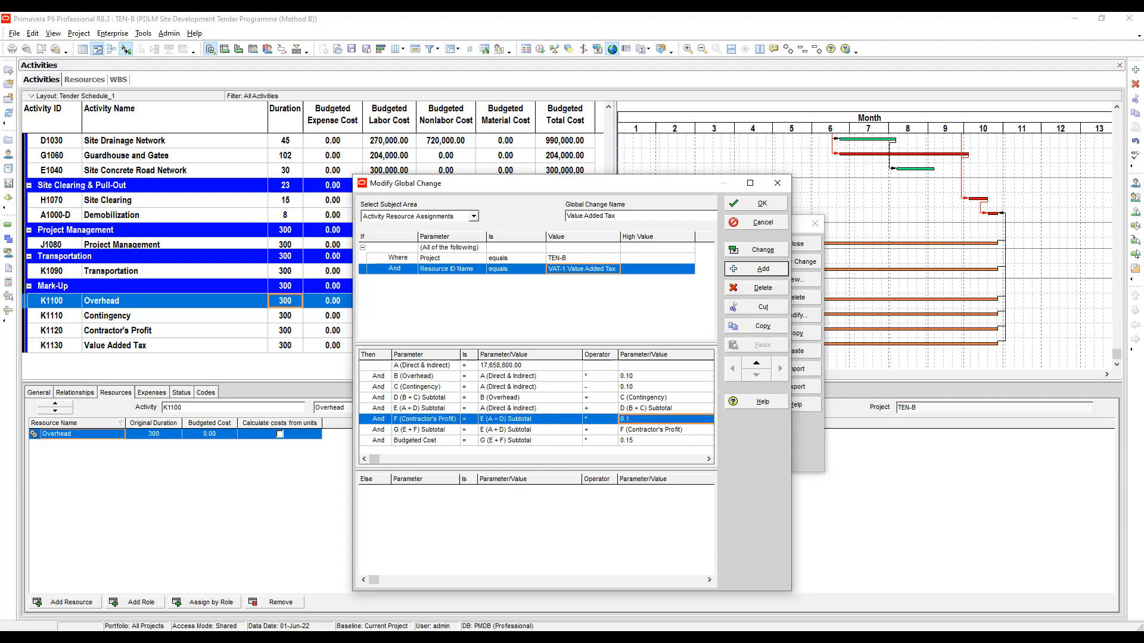
Rewrite the multiplier of the F (Contractor's Profit) statement as 0.10 to match the other statements.
click(436, 408)
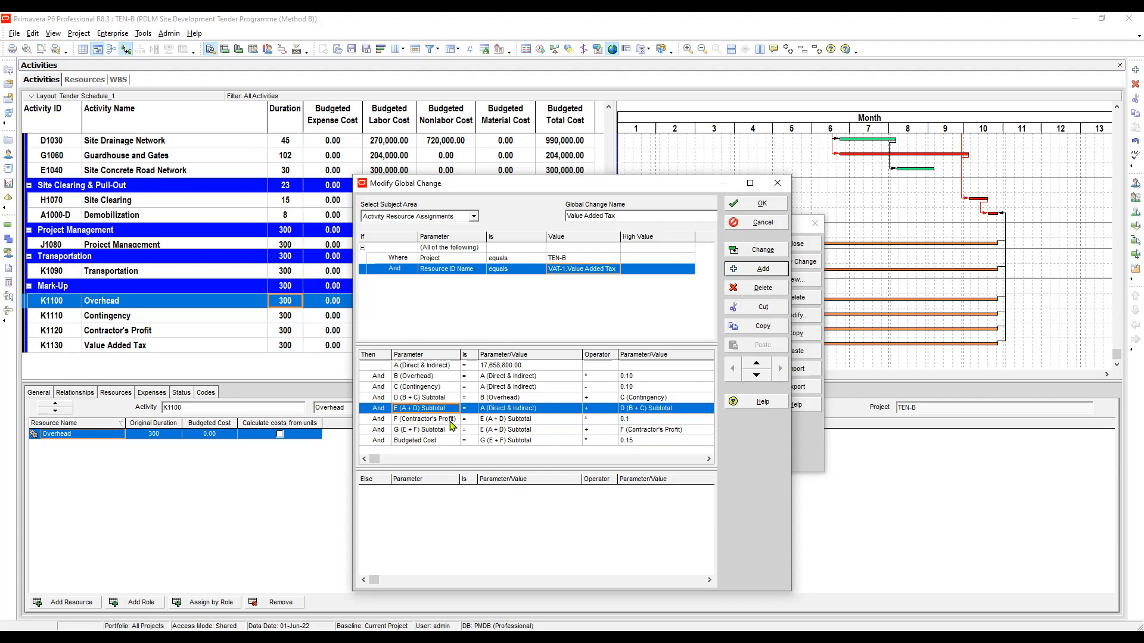
click(455, 419)
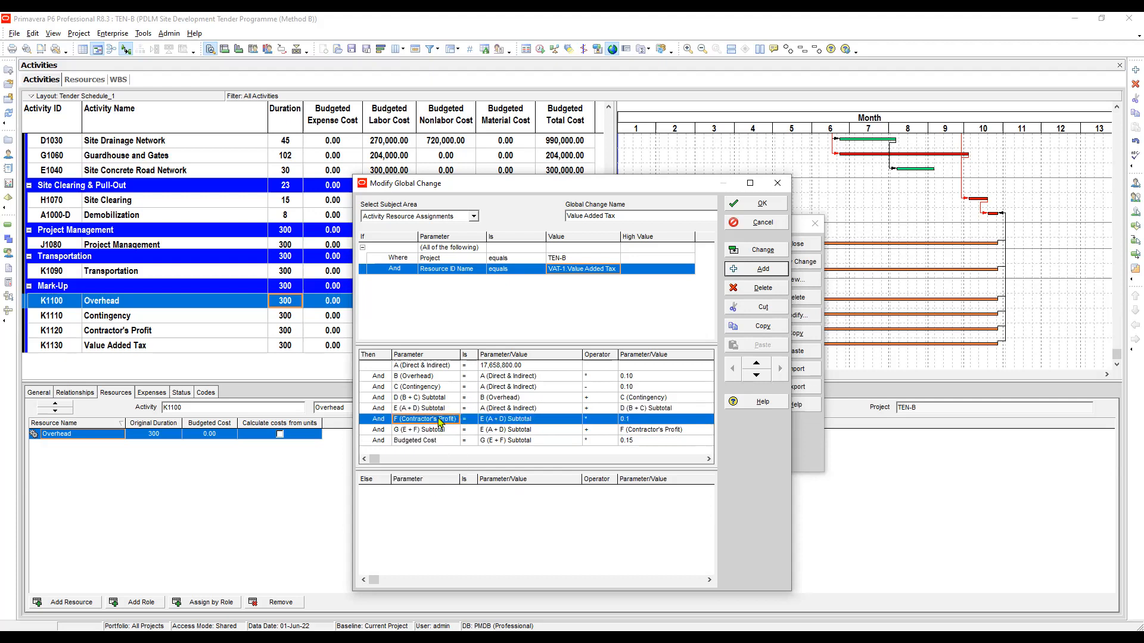
key(Tab)
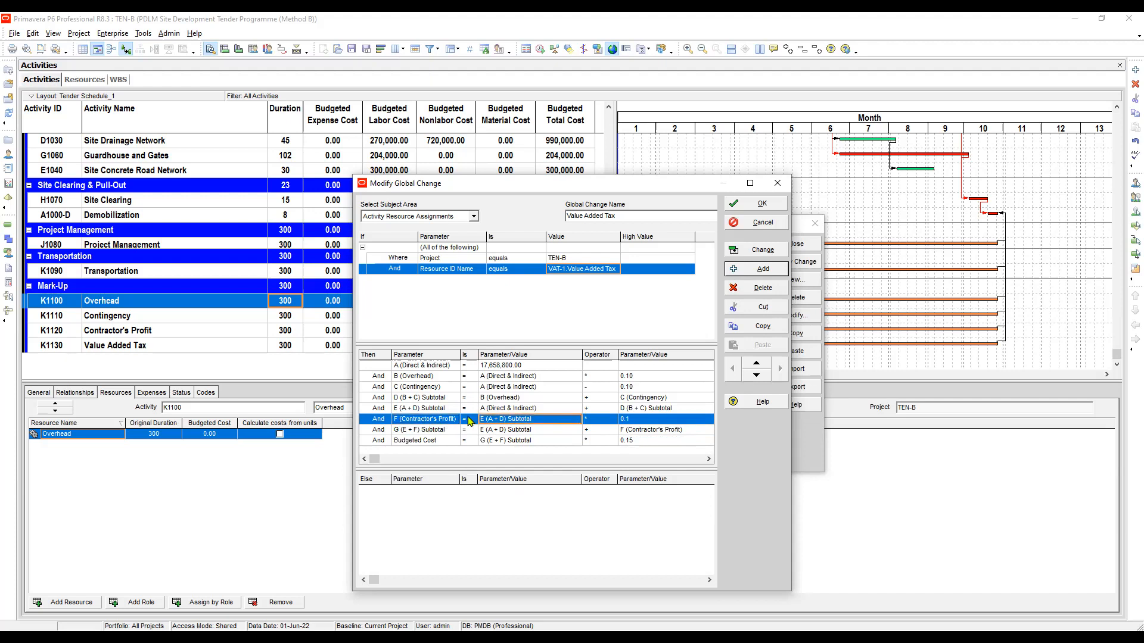
key(Tab)
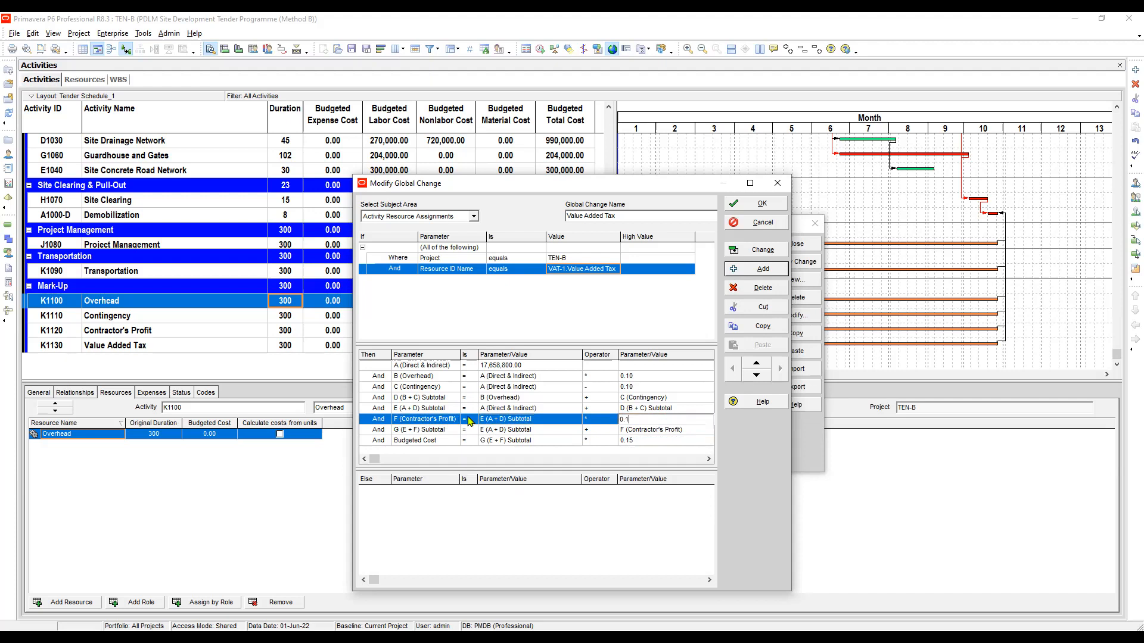
text(0)
key(Tab)
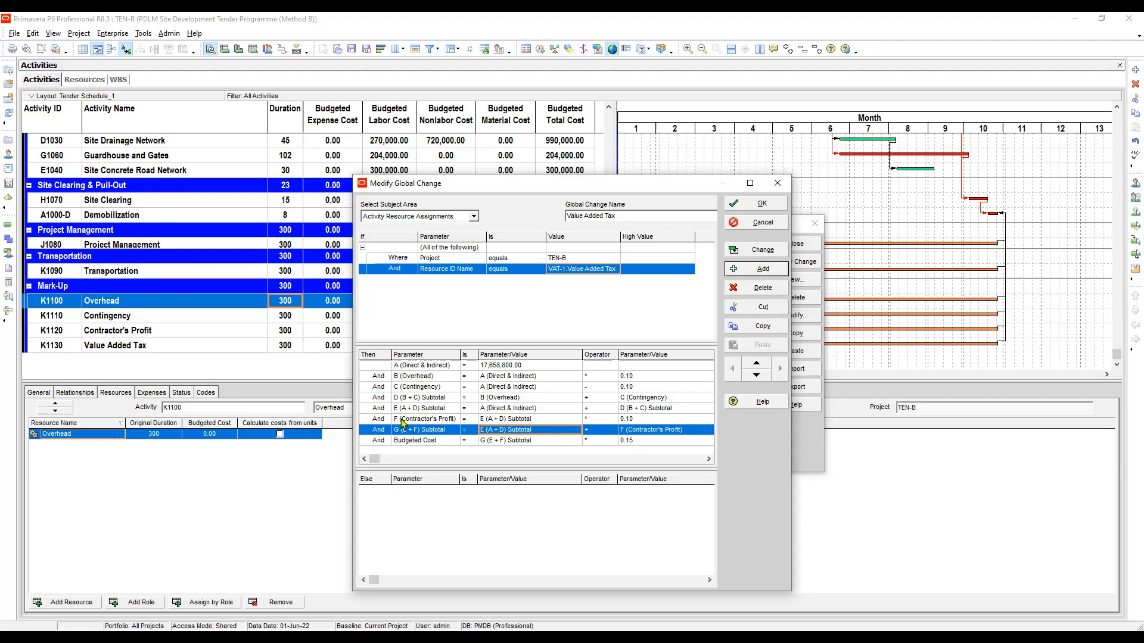
Review the G (E + F) Subtotal and Budgeted Cost statements and save the Value Added Tax global change.
key(Right)
key(Right)
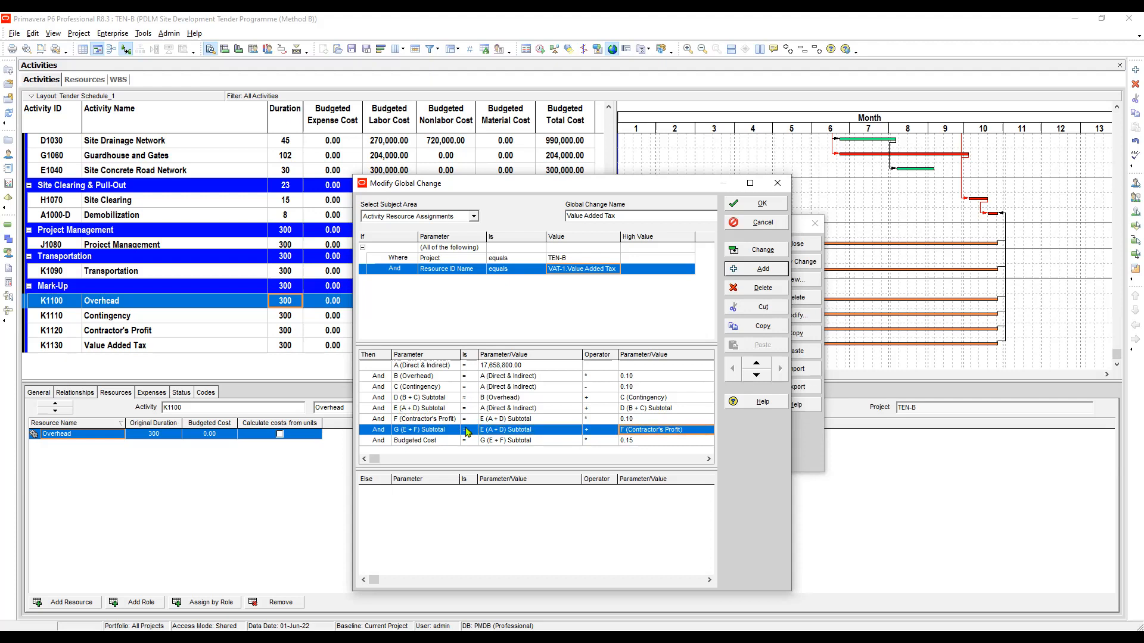
key(Down)
key(Left)
key(Left)
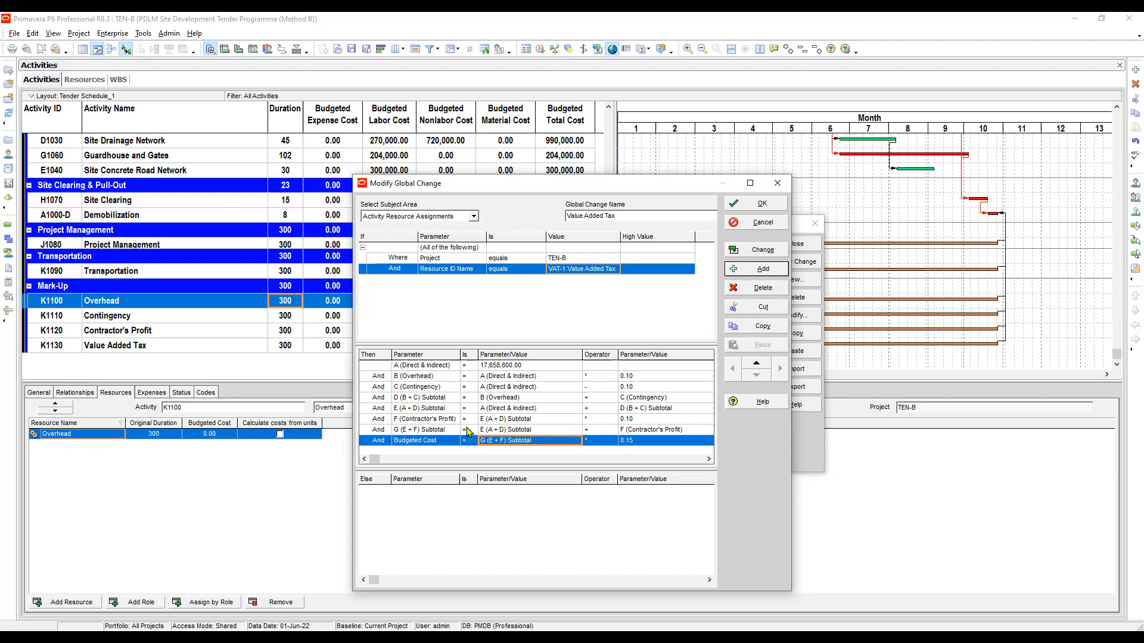
key(Tab)
key(Tab)
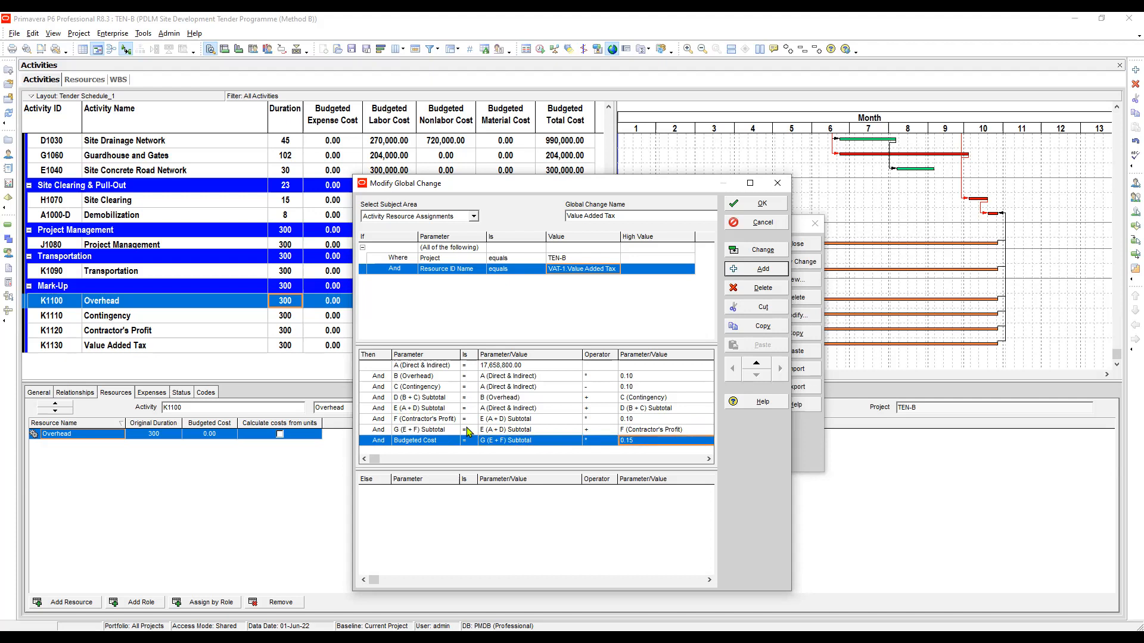
click(756, 206)
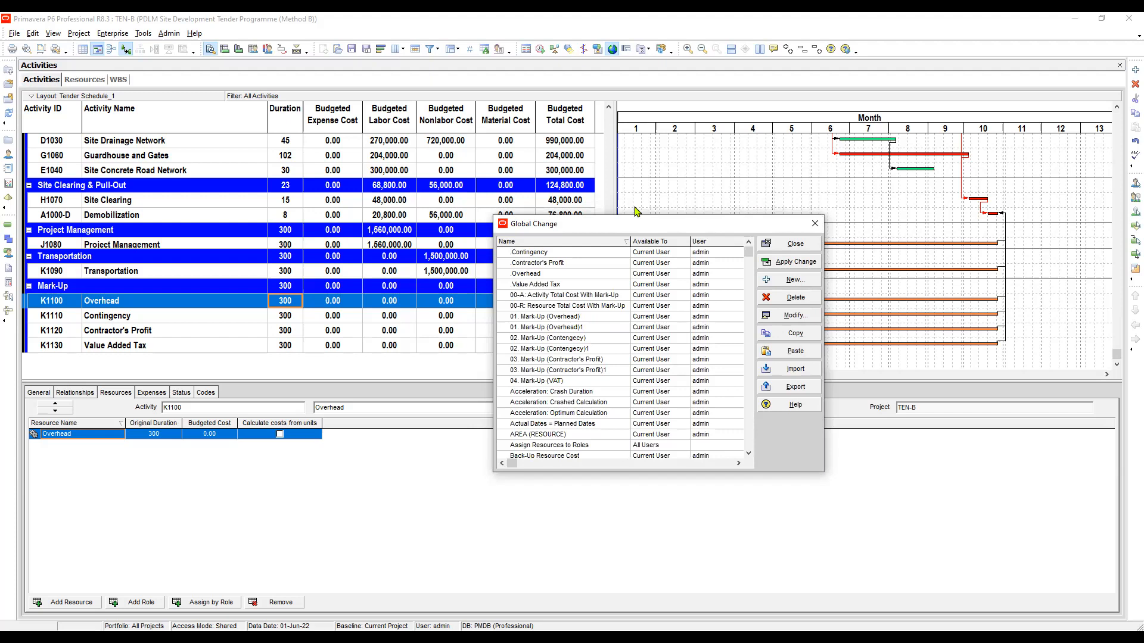
Open the Overhead global change from the list, review its conditions and Then statements, and accept it.
drag(644, 224, 771, 160)
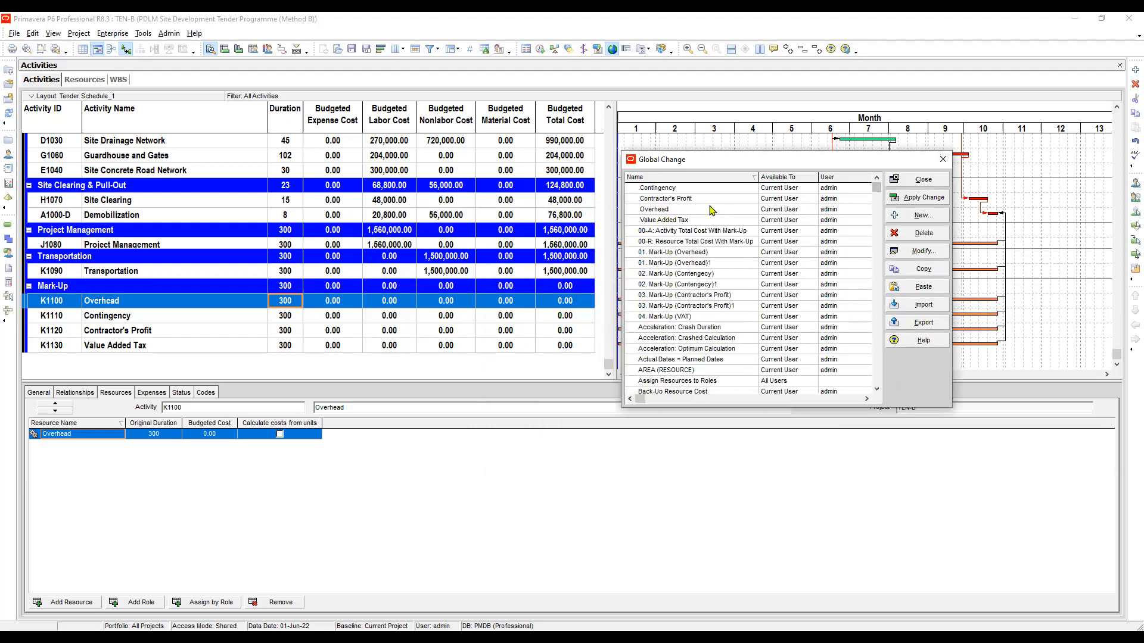
scroll(710, 210, down, 2)
scroll(709, 210, up, 2)
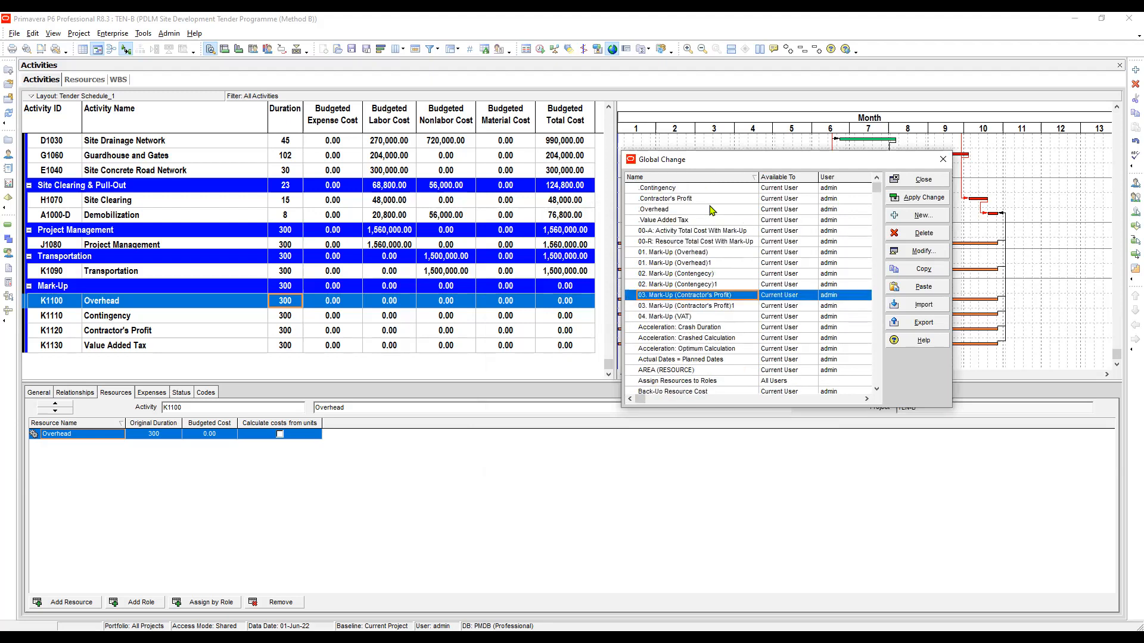
scroll(709, 210, down, 4)
scroll(712, 210, down, 1)
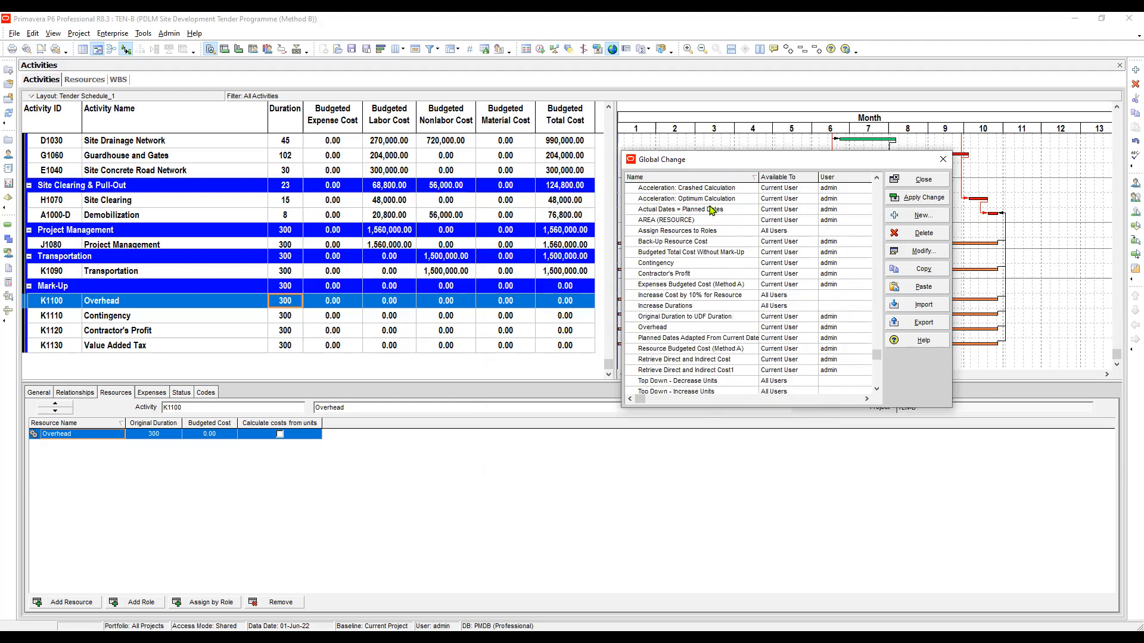
key(o)
click(918, 251)
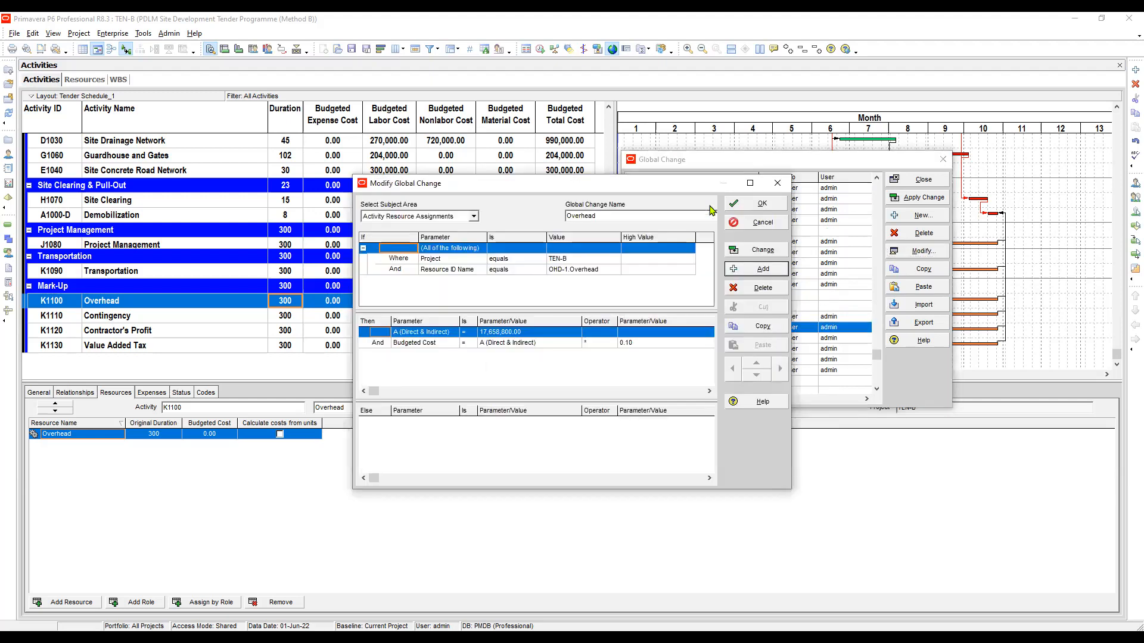
click(755, 206)
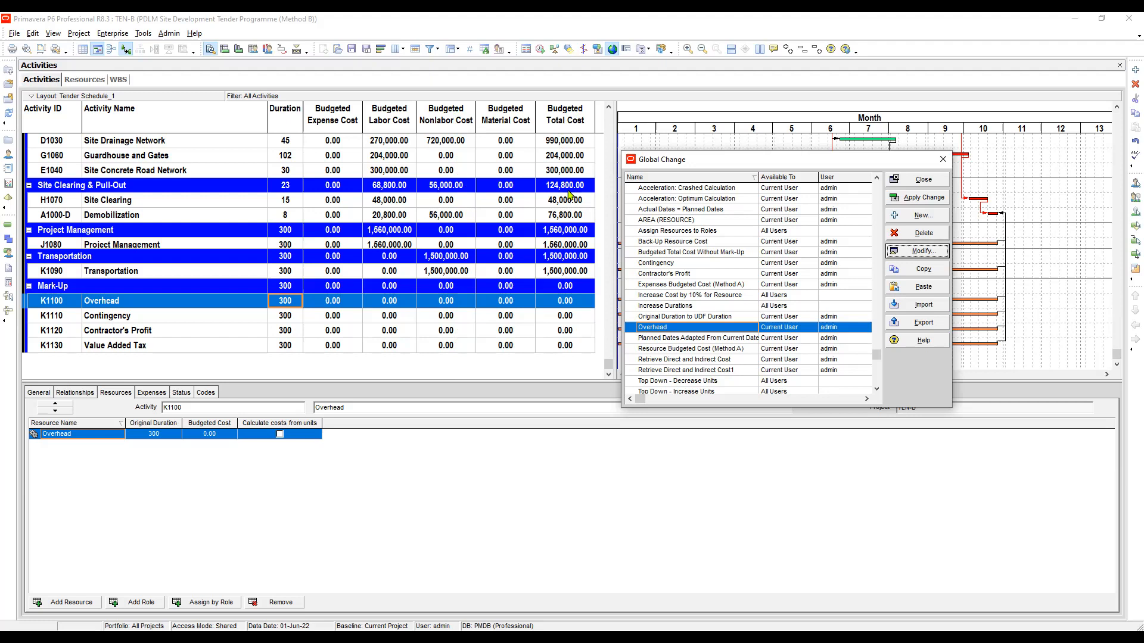
Apply the Overhead global change and commit its changes without saving the log file.
click(916, 207)
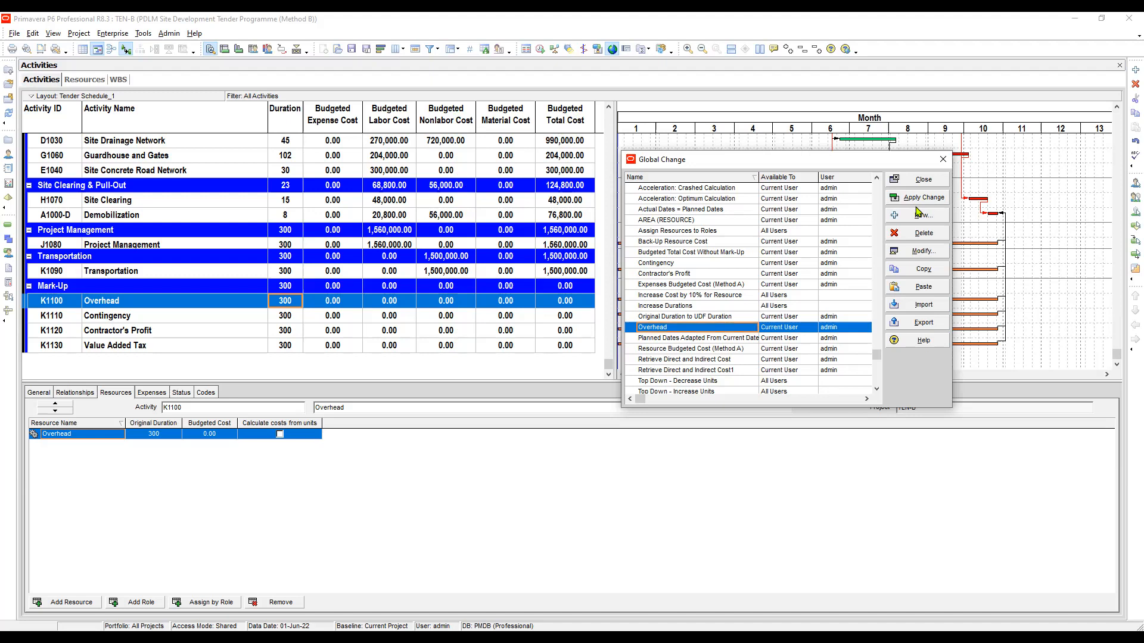
click(911, 202)
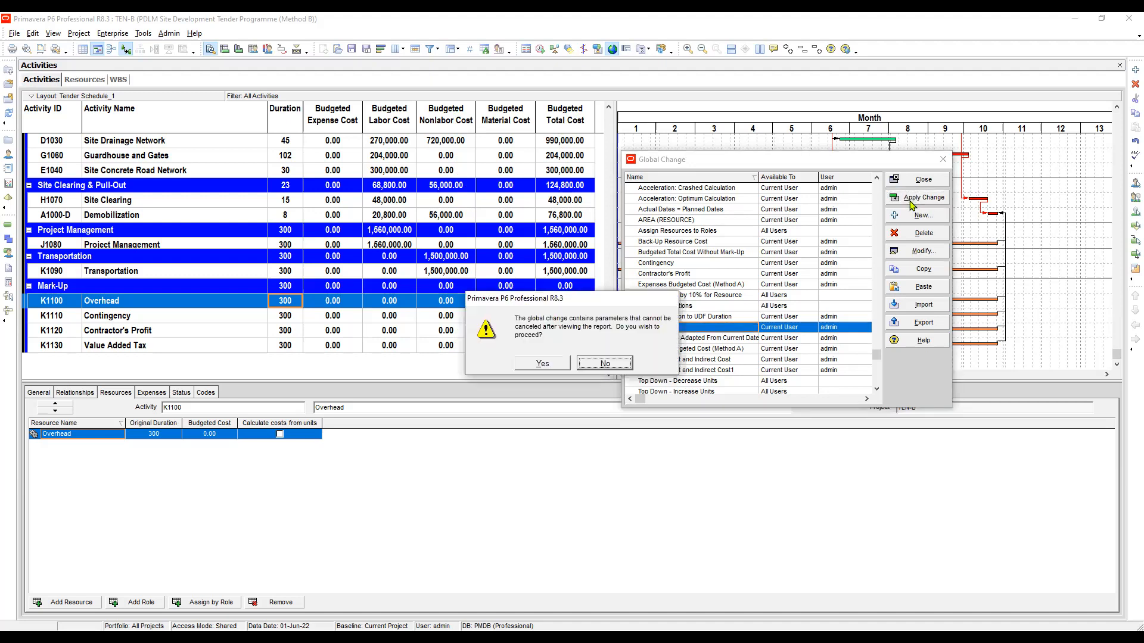
key(y)
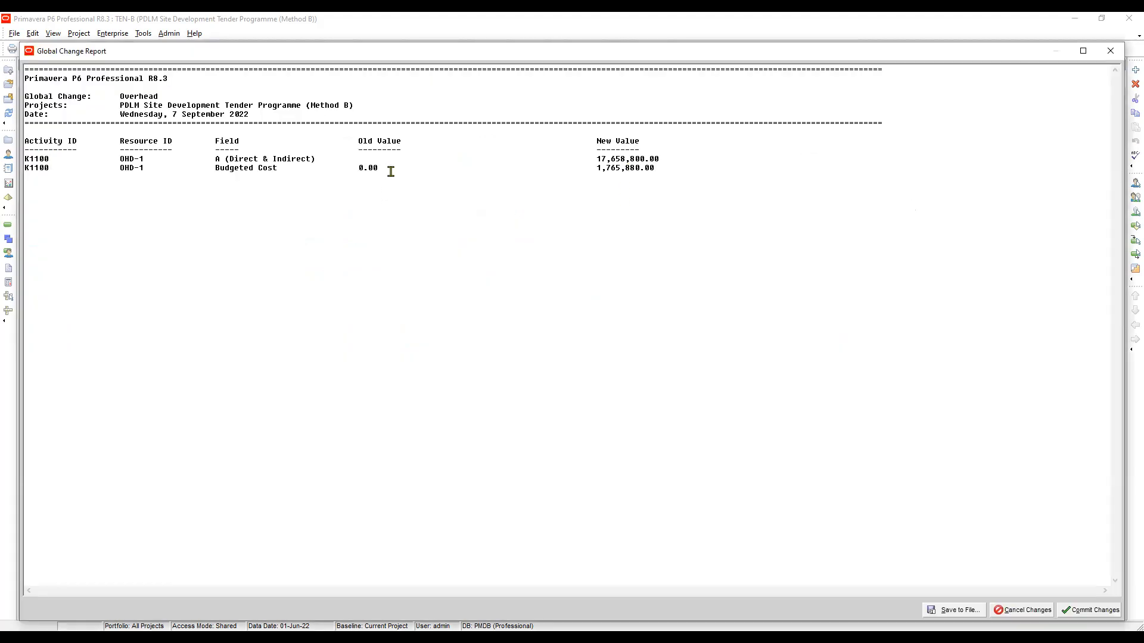
click(664, 169)
key(Return)
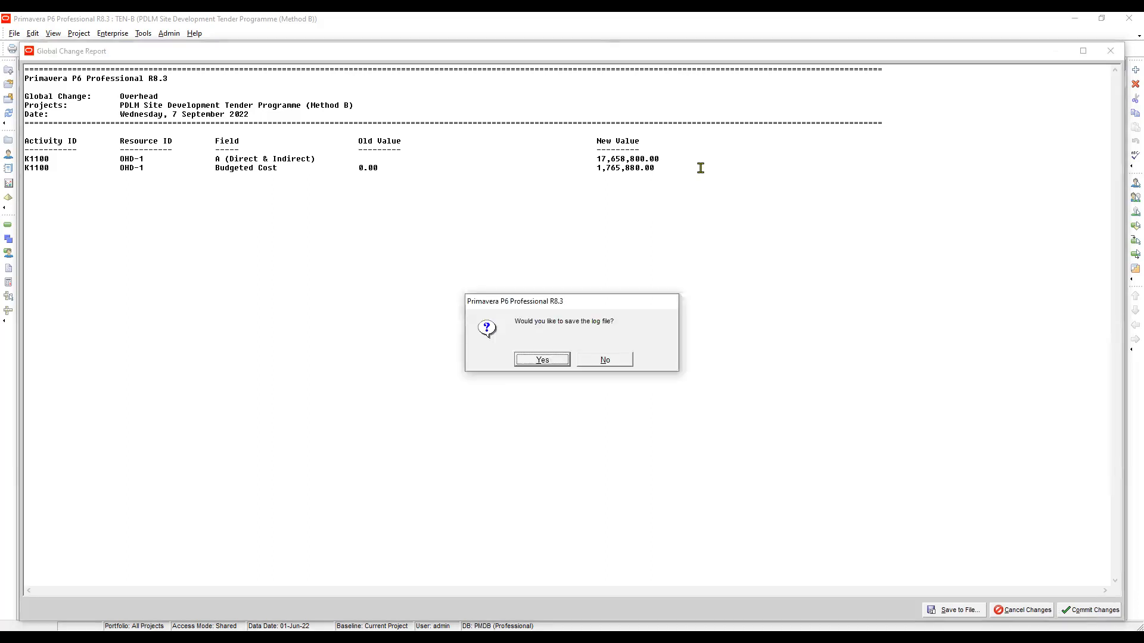
key(Tab)
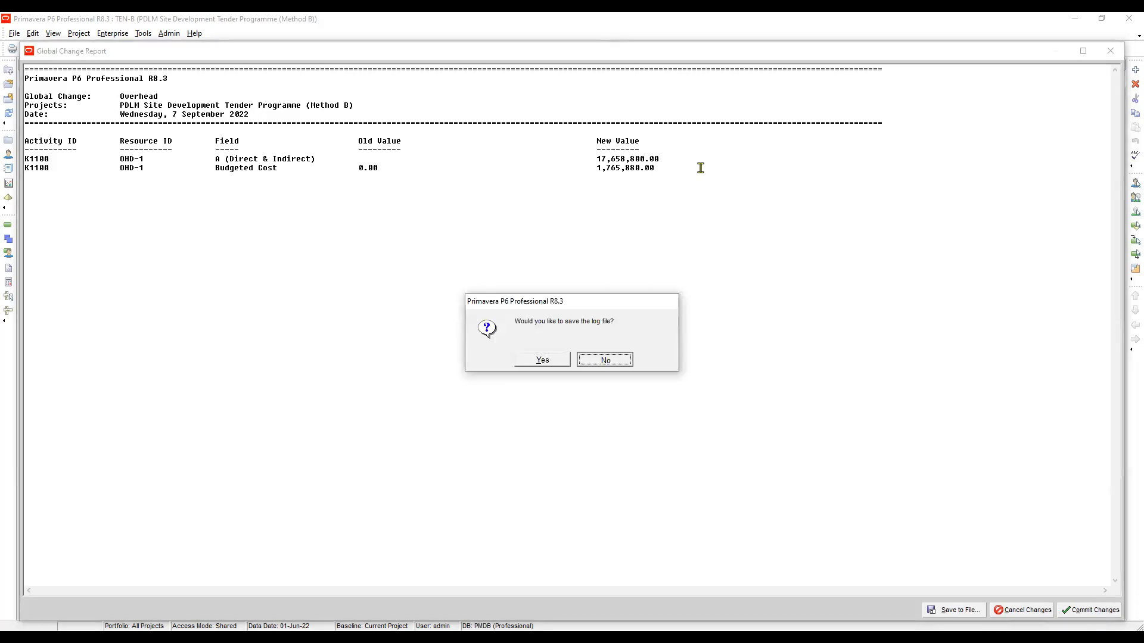
key(Return)
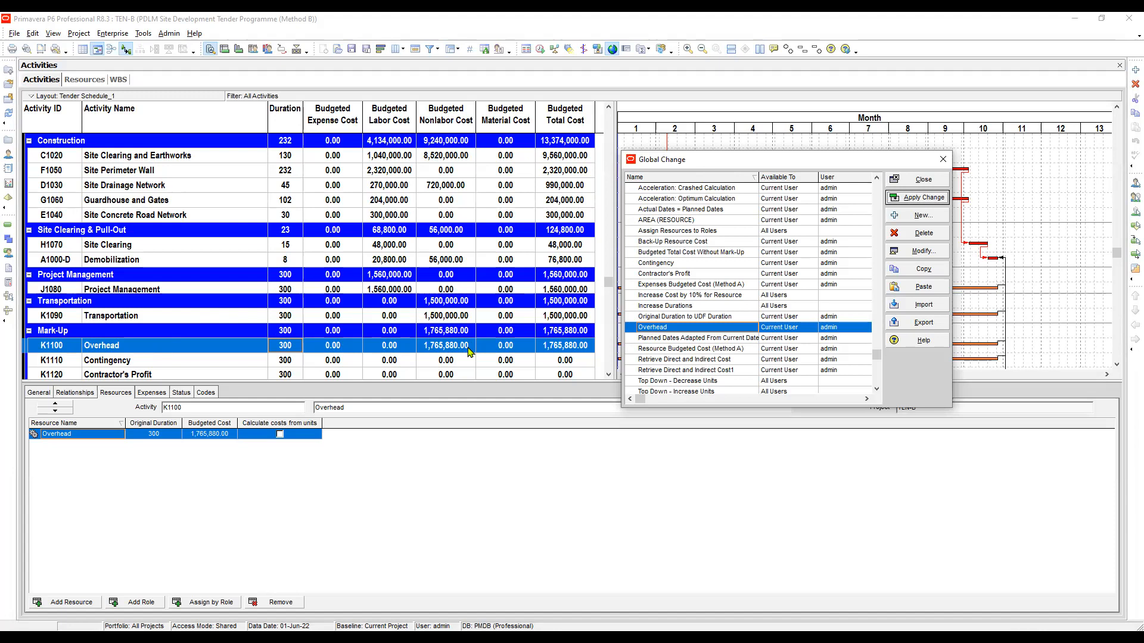
Apply the Contingency global change and commit its changes without saving the log file.
scroll(468, 352, down, 2)
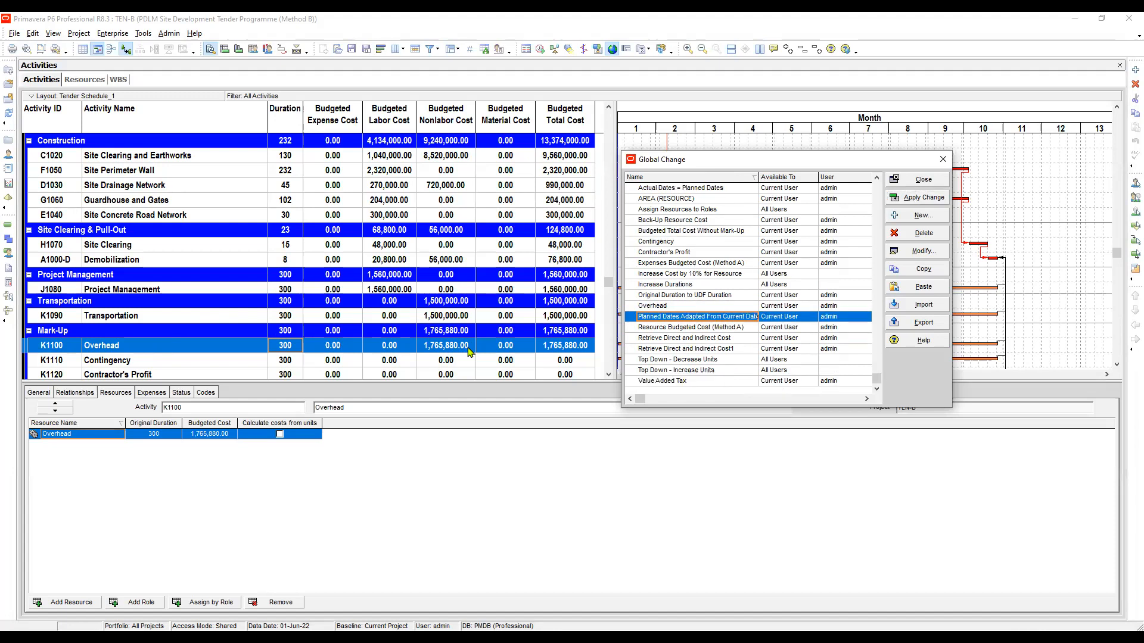
scroll(470, 352, up, 2)
key(c)
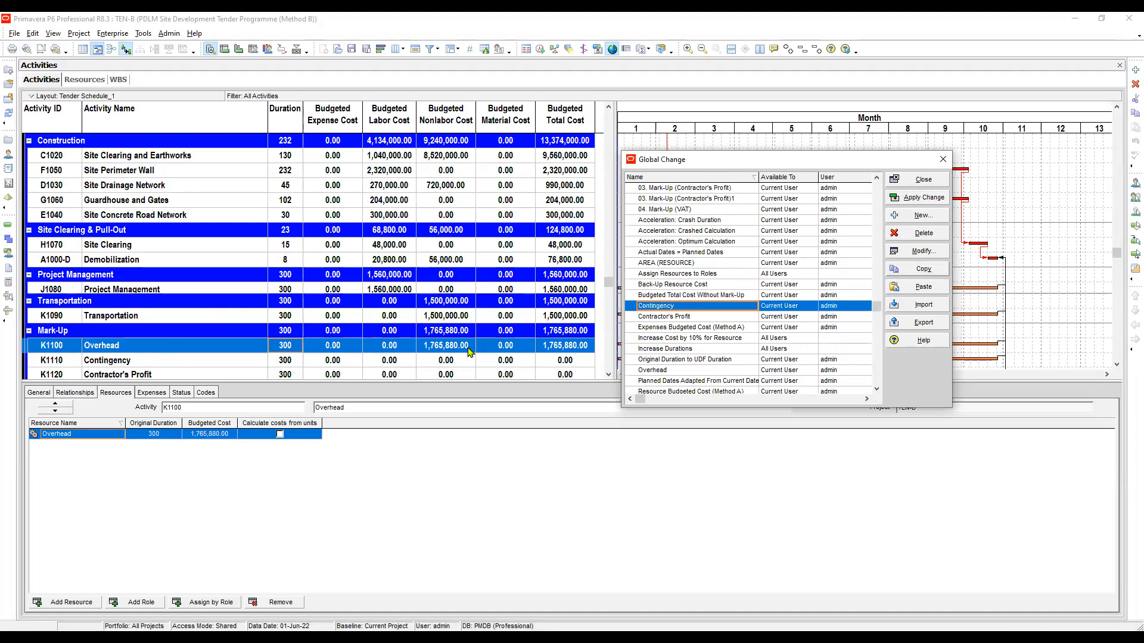
click(924, 204)
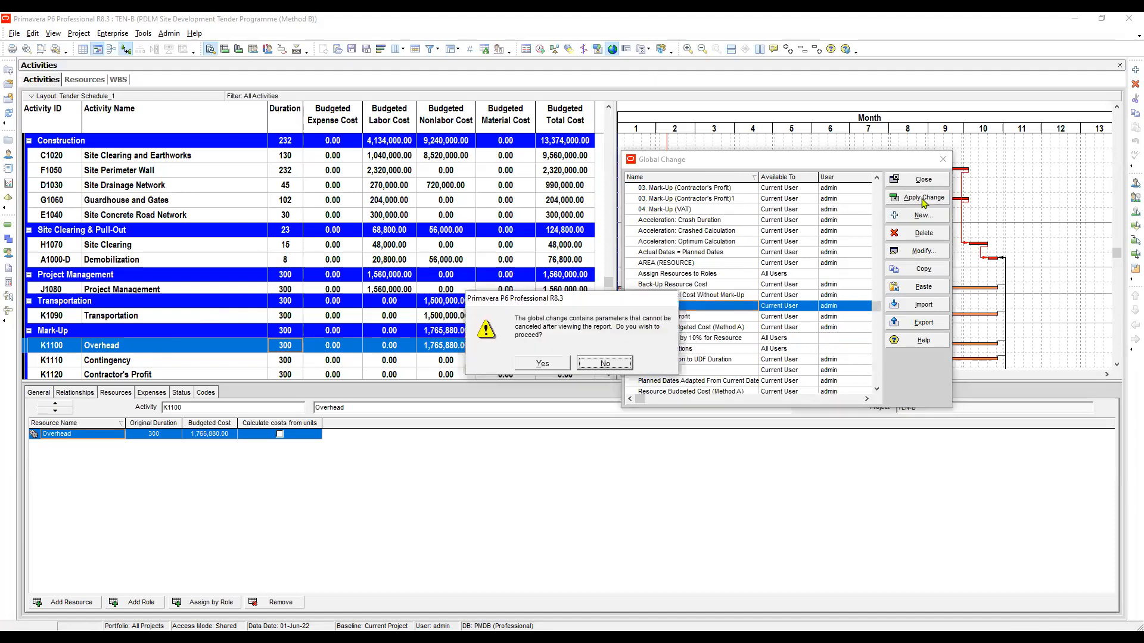
key(y)
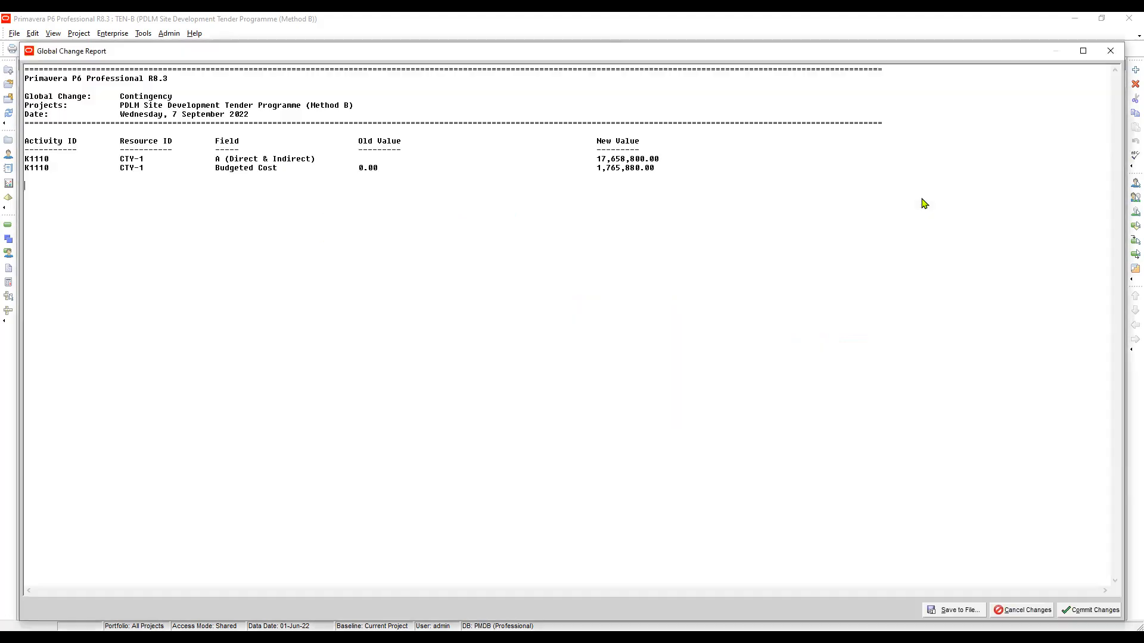
click(587, 168)
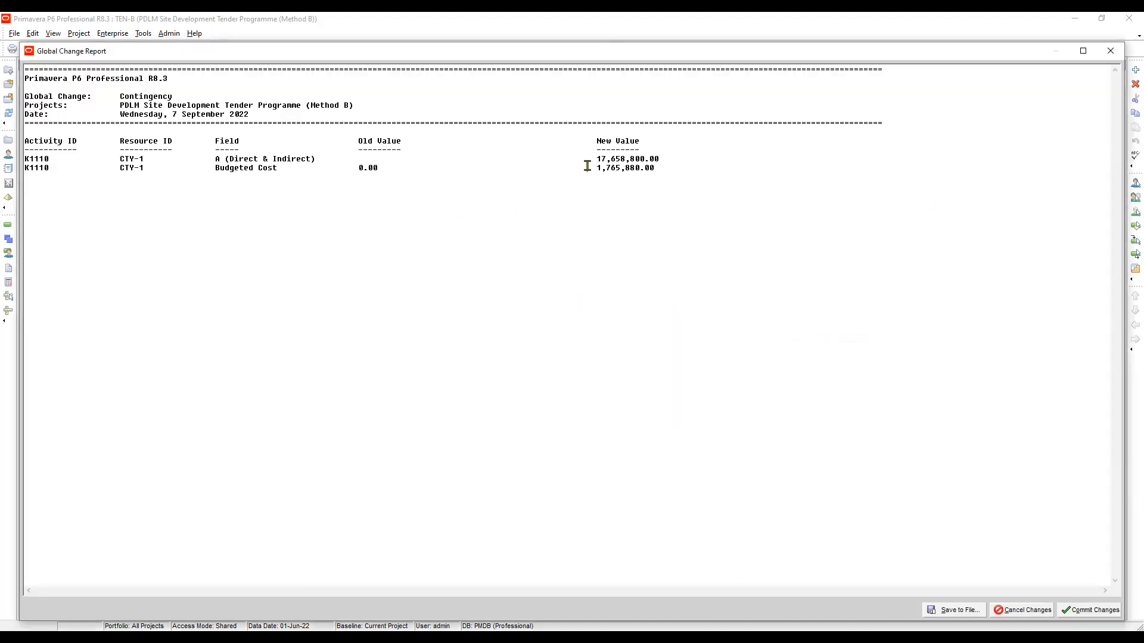
click(697, 167)
click(1089, 610)
click(605, 360)
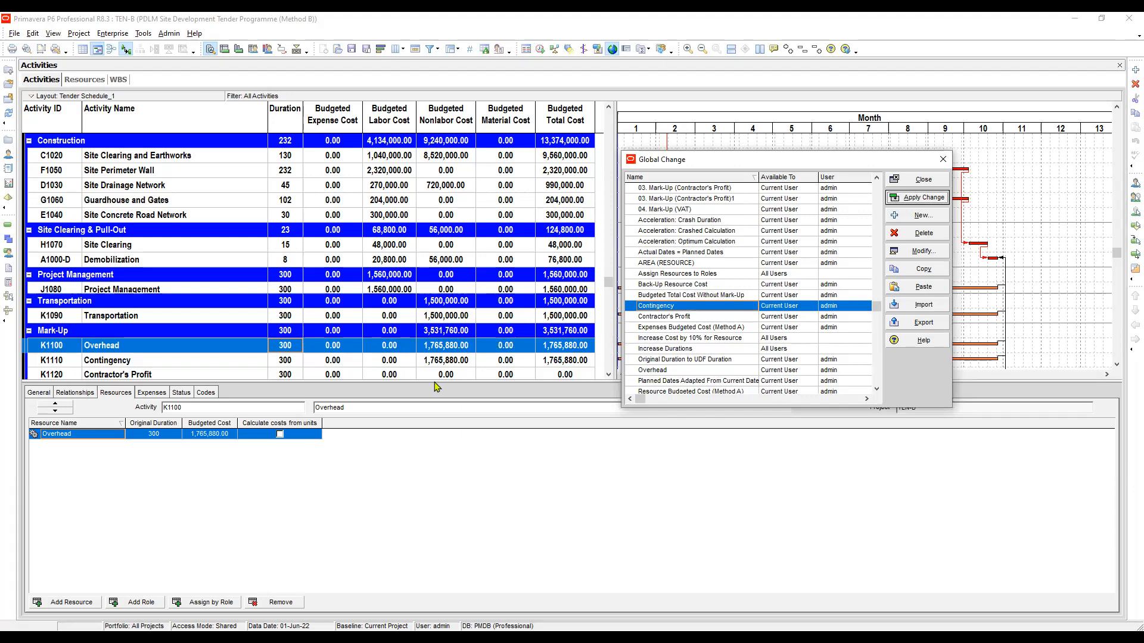
Close the global change list and select activity K1120 Contractor's Profit in the Mark-Up group.
click(928, 178)
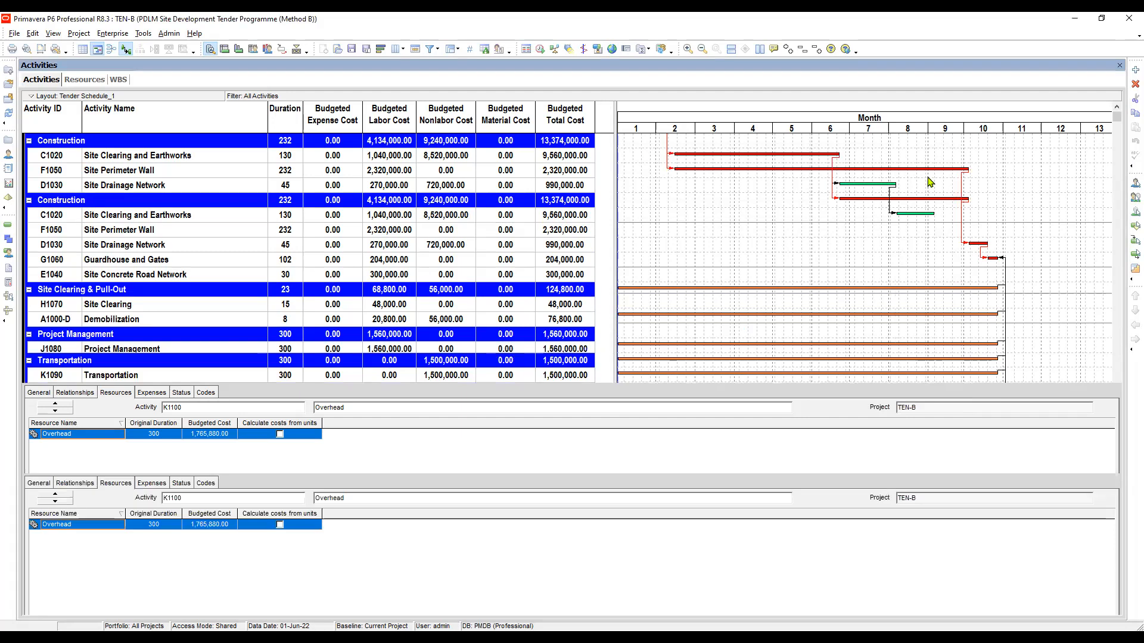
key(Down)
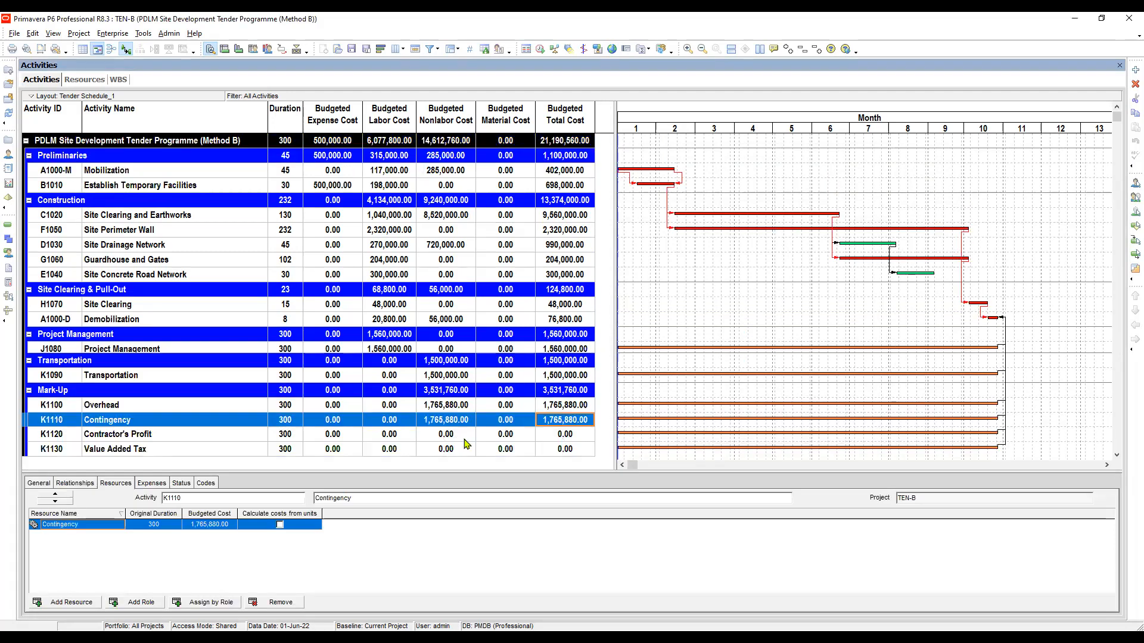
click(153, 439)
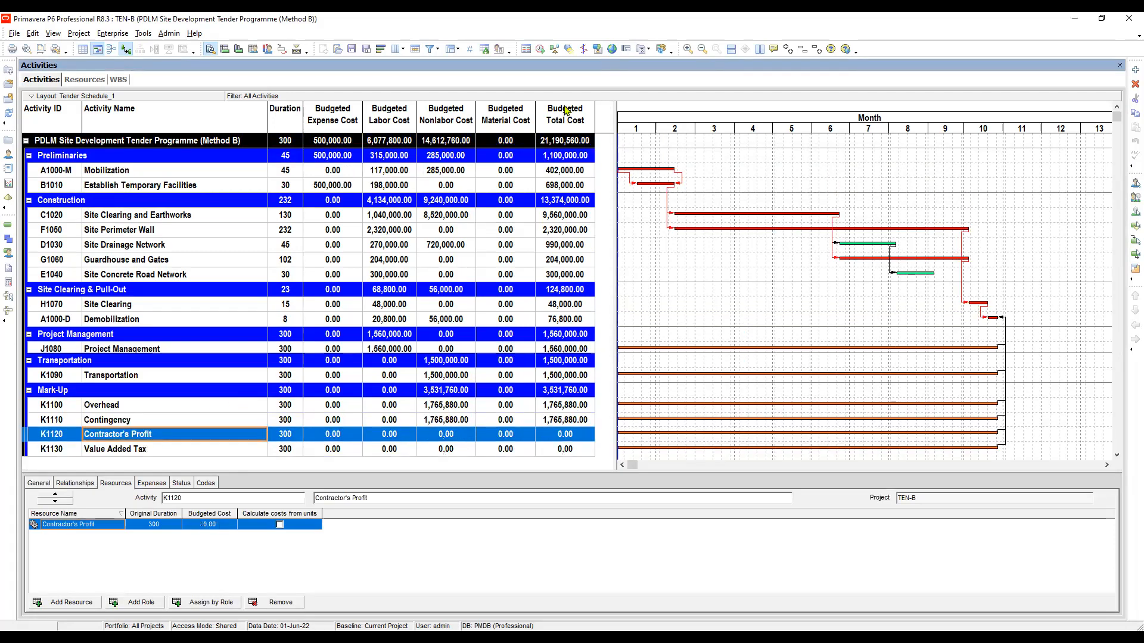
Reopen the global change list clear of the cost columns and select the Contractor's Profit global change.
click(612, 49)
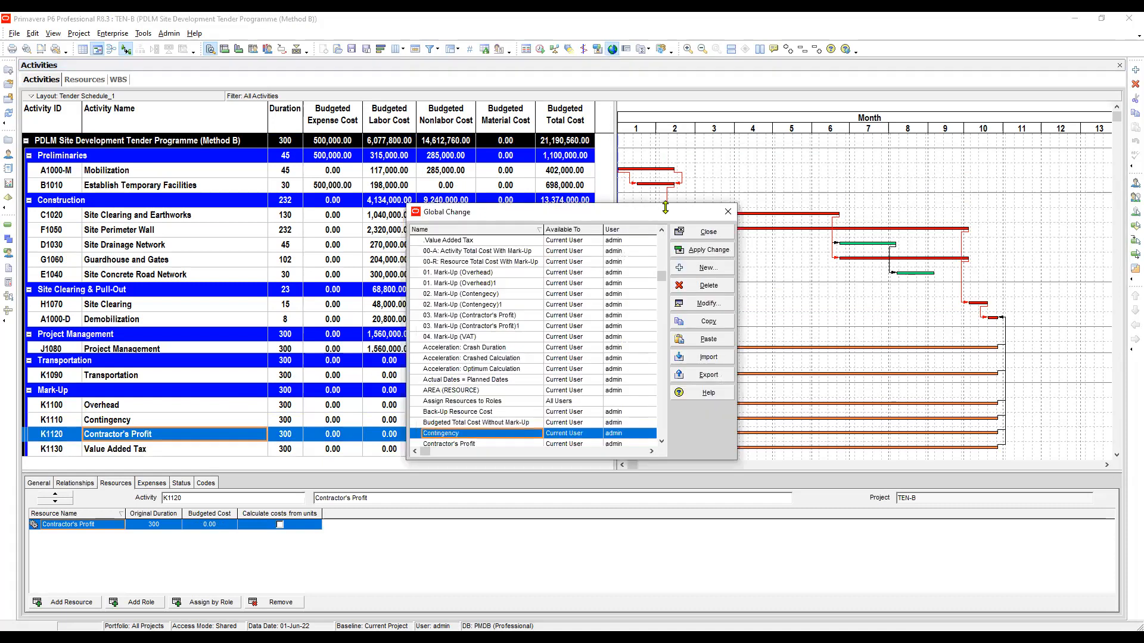
drag(655, 212, 844, 138)
scroll(844, 142, down, 1)
key(Down)
key(Down)
key(Down)
key(Down)
key(Down)
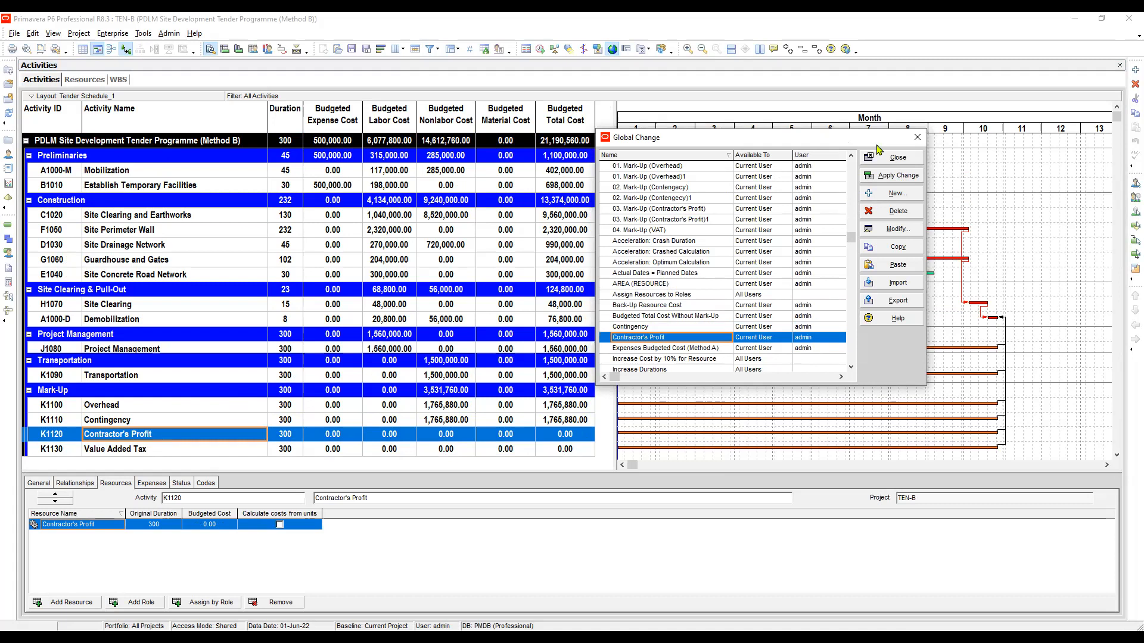
Try applying the Contractor's Profit global change, check its report, and exit without committing the changes.
click(889, 177)
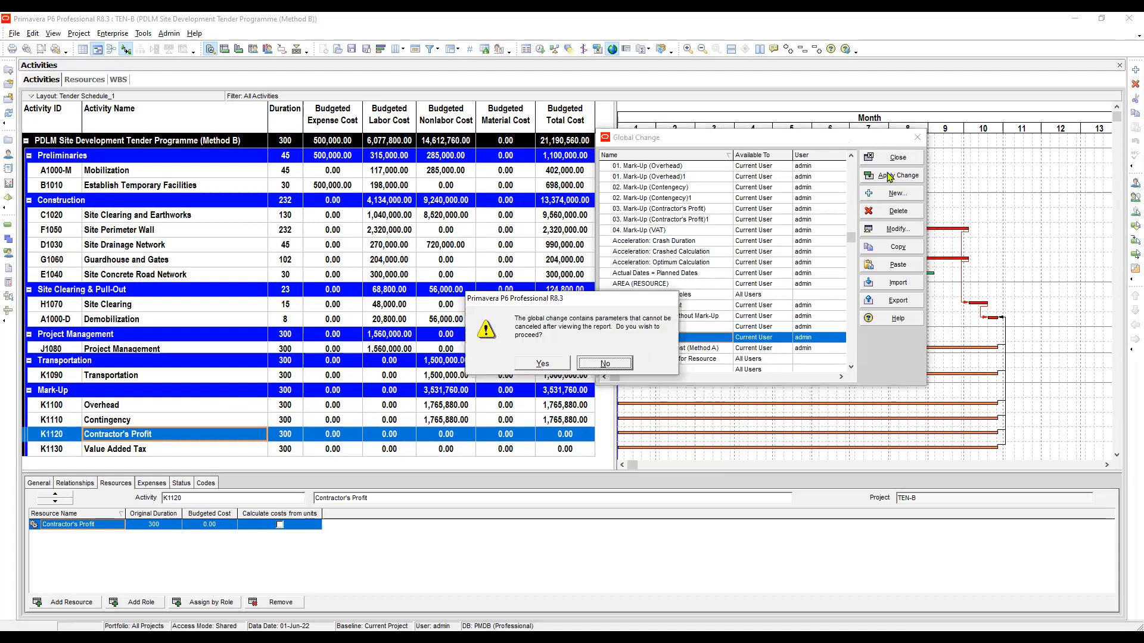
key(Left)
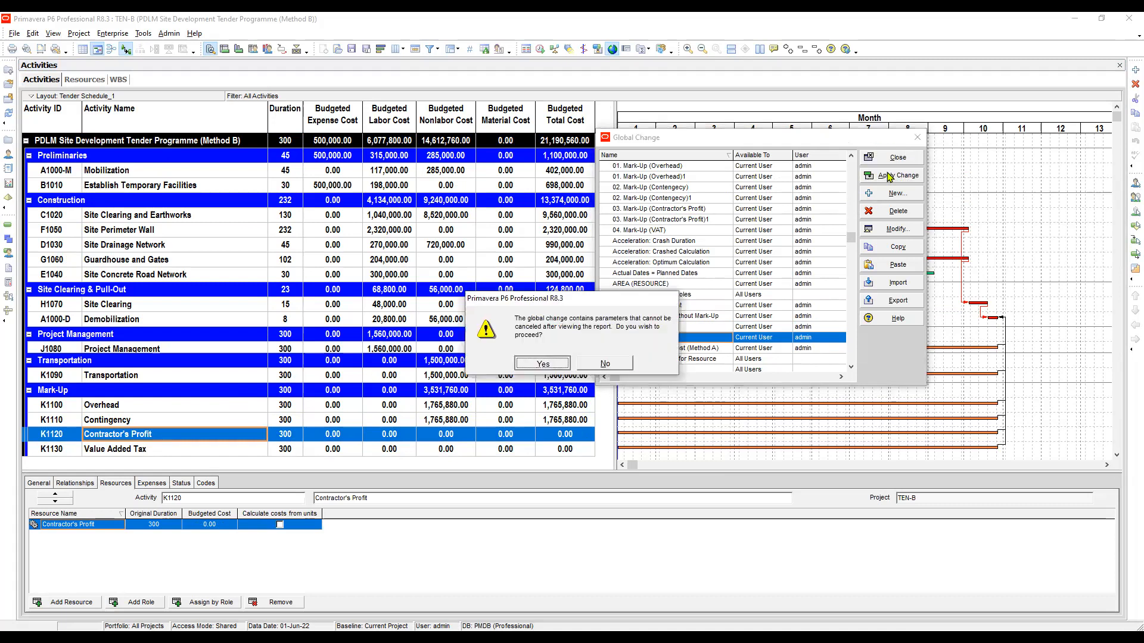
key(Return)
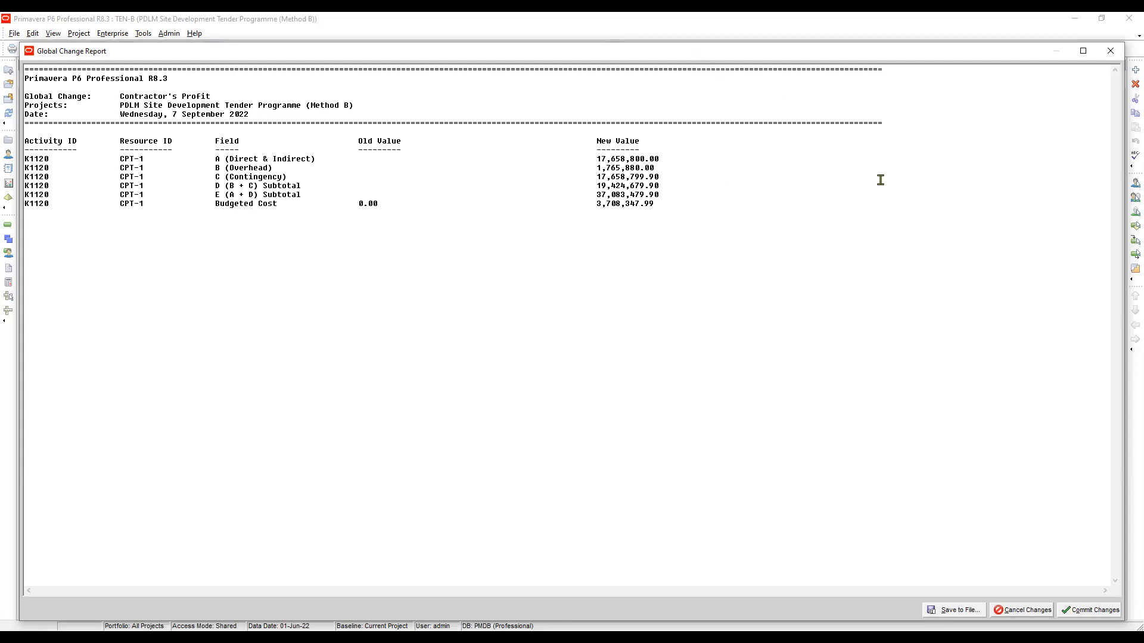
key(Escape)
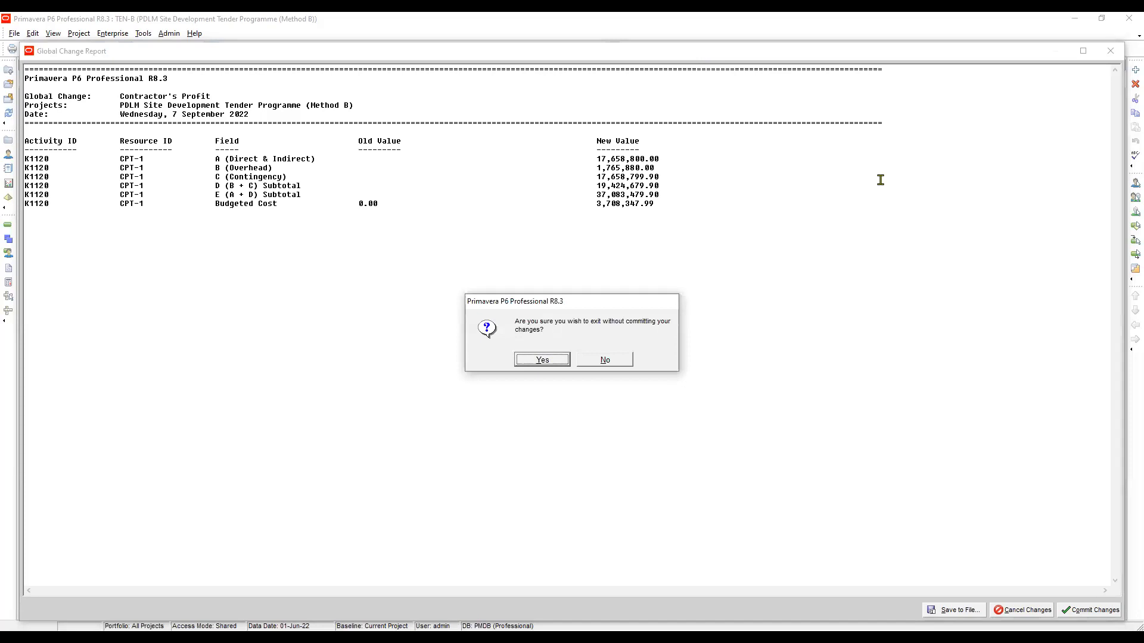
key(Return)
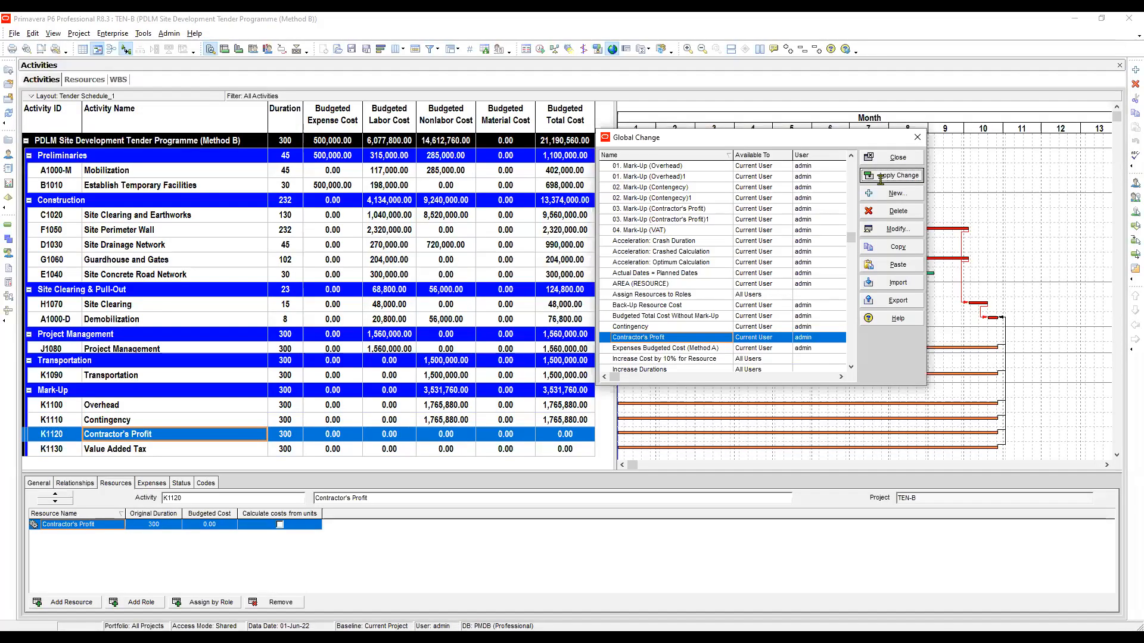
Open the Contractor's Profit global change for modification and enlarge its dialog to show all Then statements.
click(892, 228)
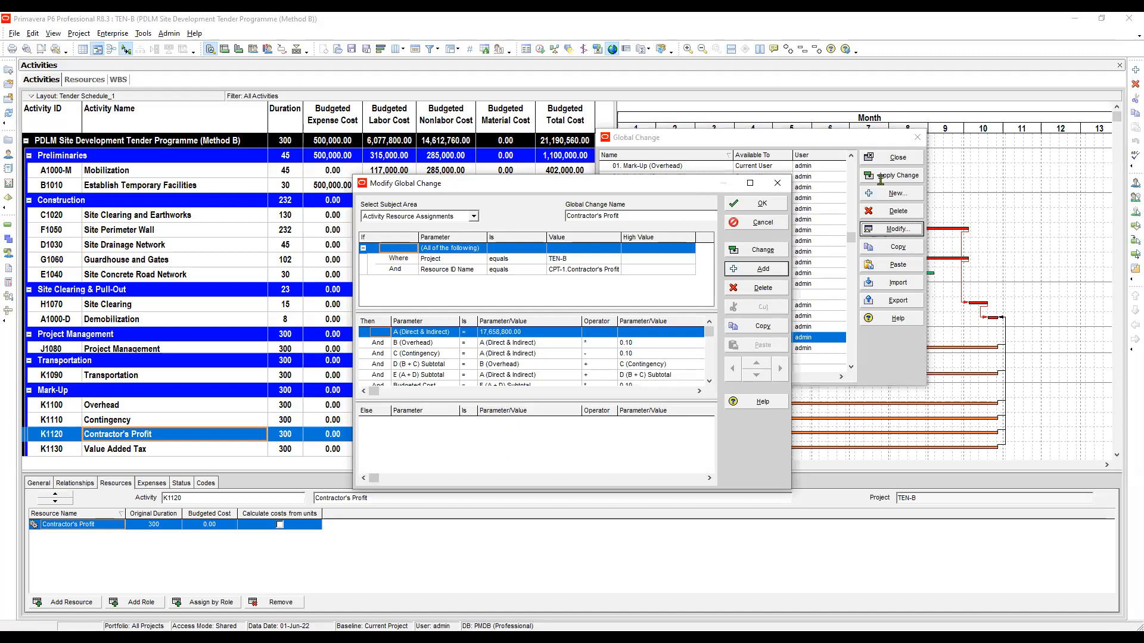
click(424, 394)
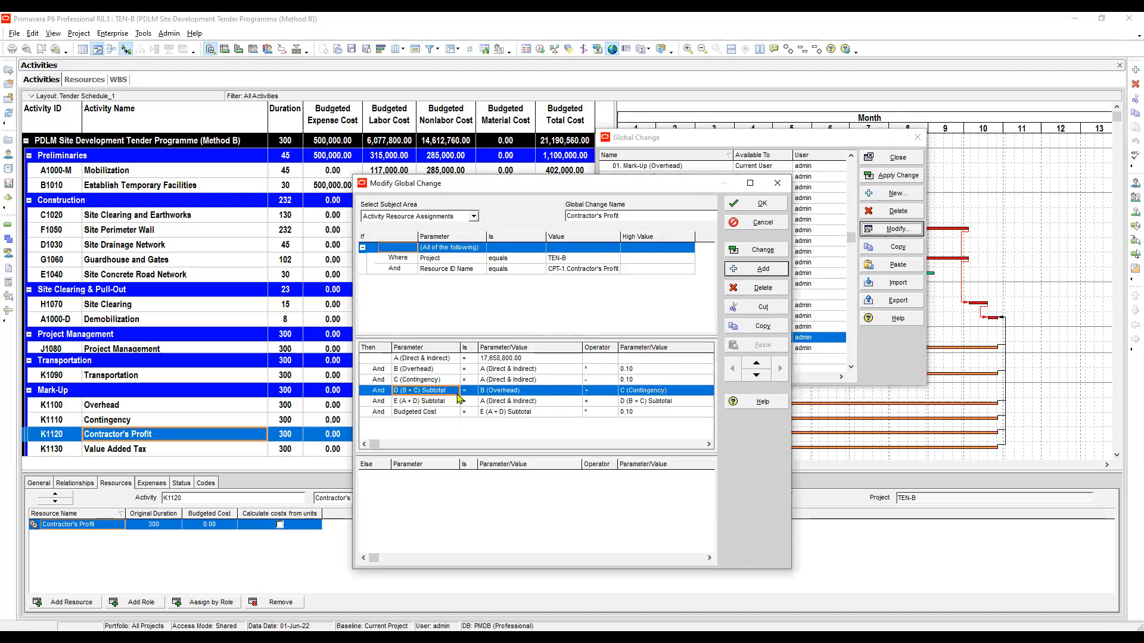
click(411, 382)
click(413, 393)
click(415, 413)
click(423, 392)
click(426, 369)
click(426, 359)
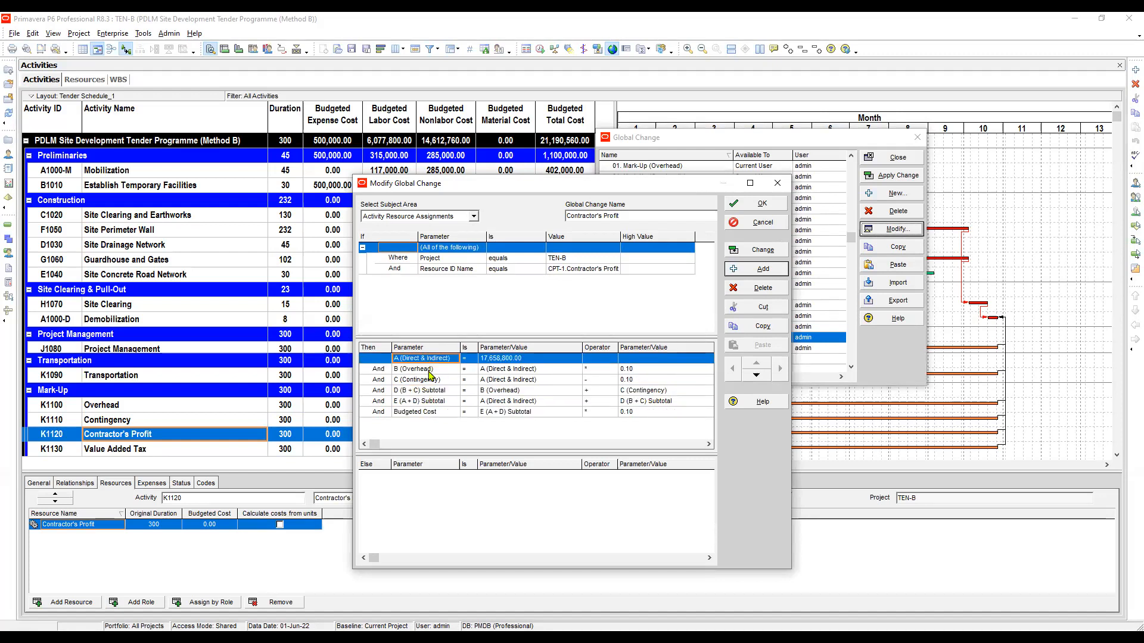
Examine the parameters, operators and values of the Then statements from B (Overhead) down to Budgeted Cost.
click(426, 370)
key(Tab)
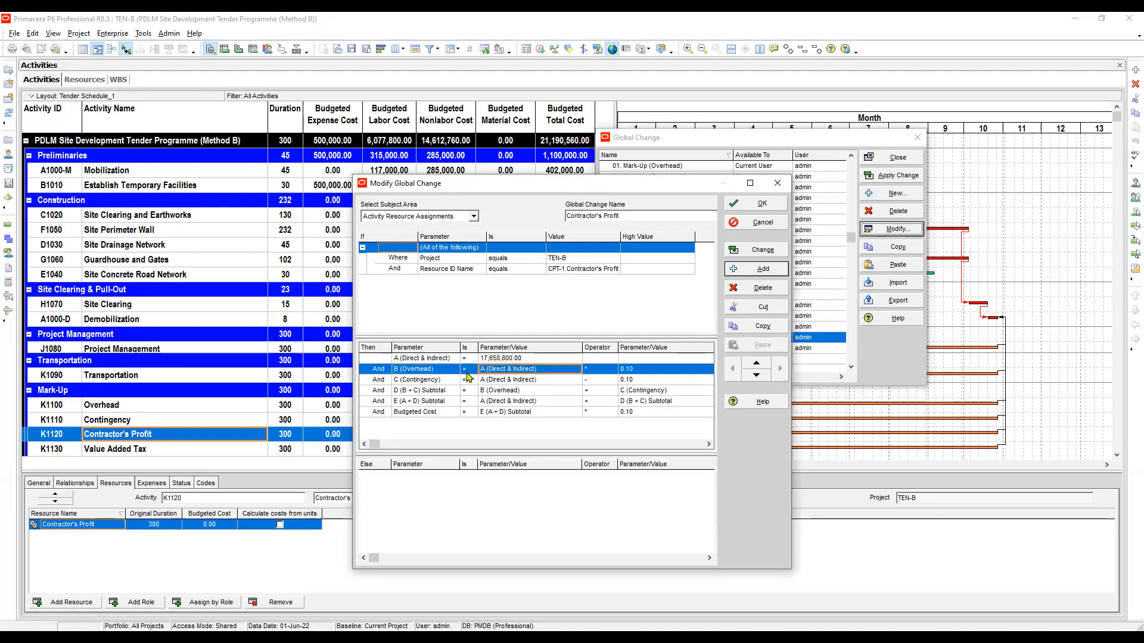
click(458, 380)
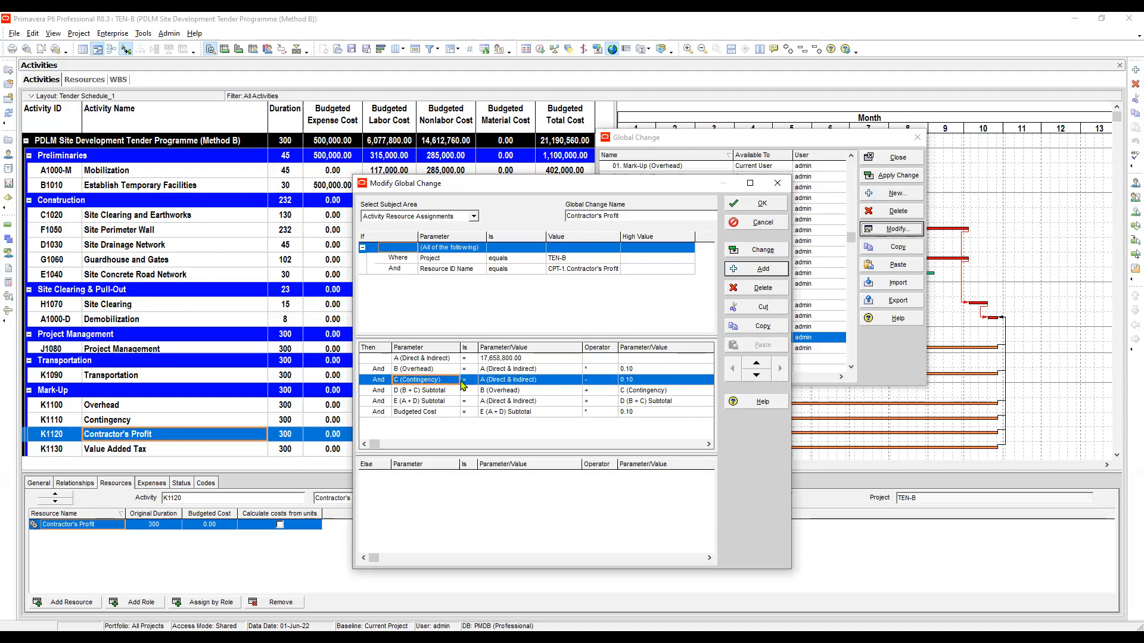
click(437, 391)
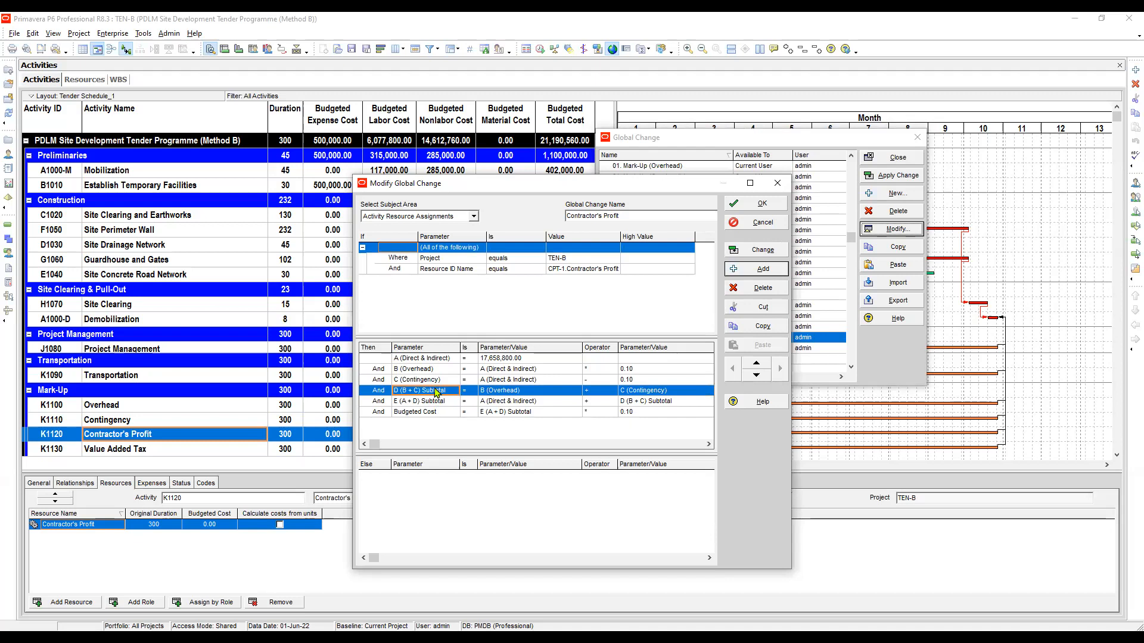
click(425, 403)
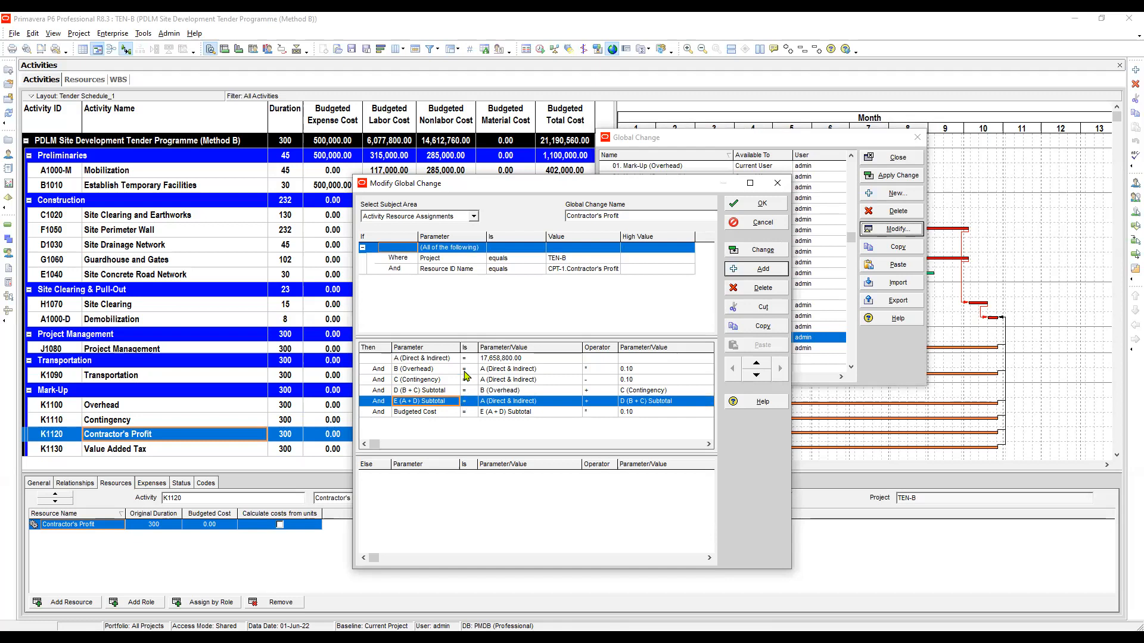
click(482, 412)
click(444, 412)
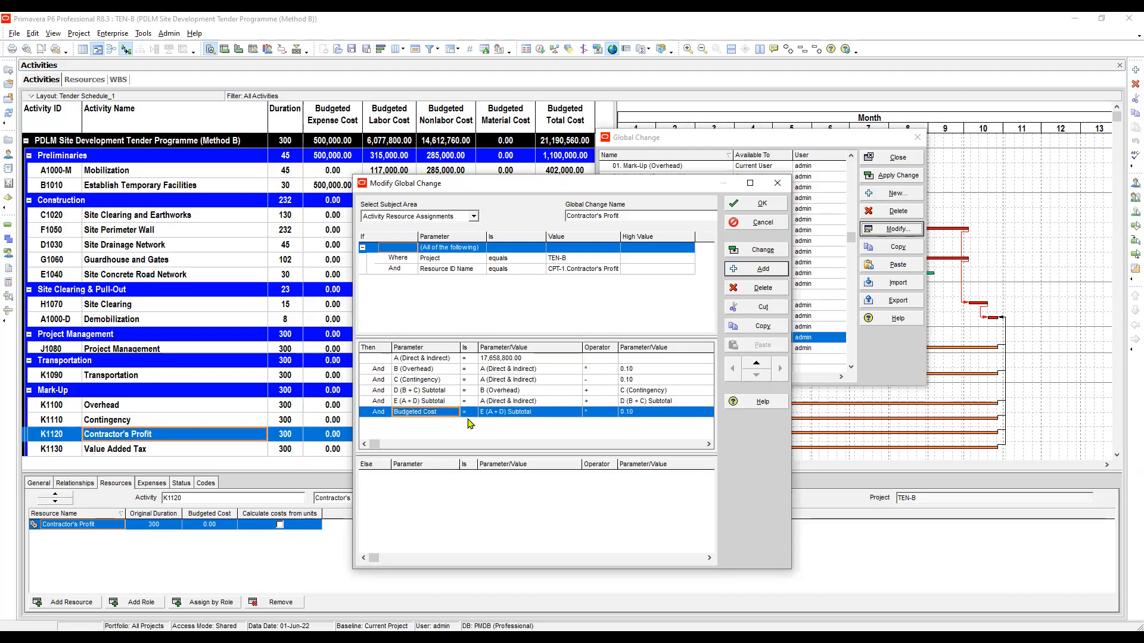
Examine the E (A + D) Subtotal and Budgeted Cost statements and compare the operators upward to B (Overhead).
click(450, 402)
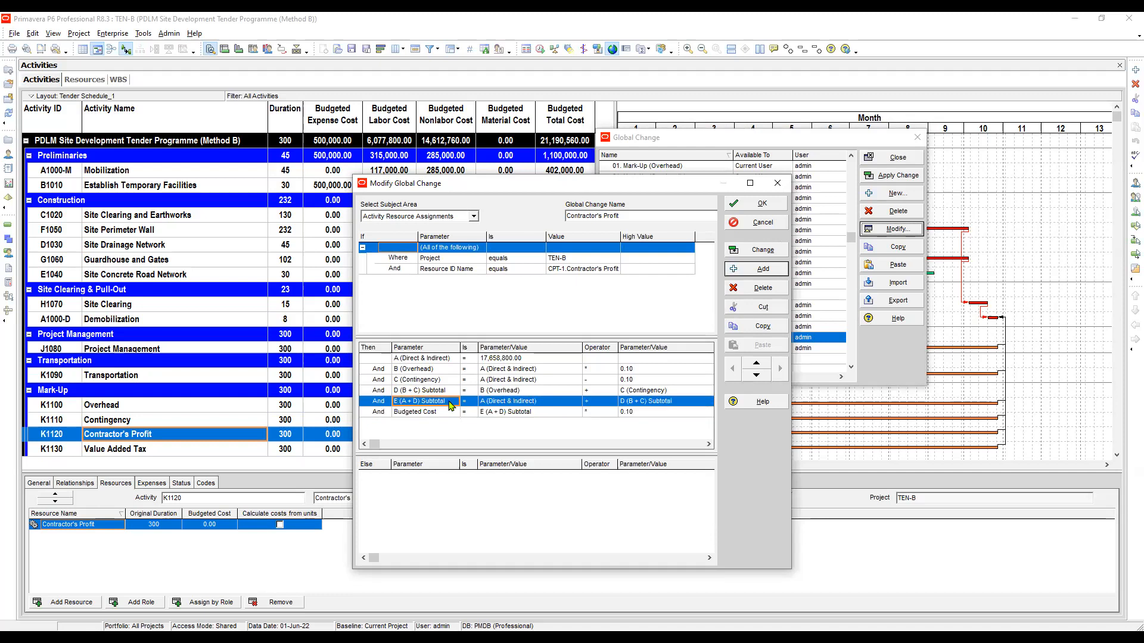
key(Down)
key(Right)
key(Right)
key(Right)
key(Right)
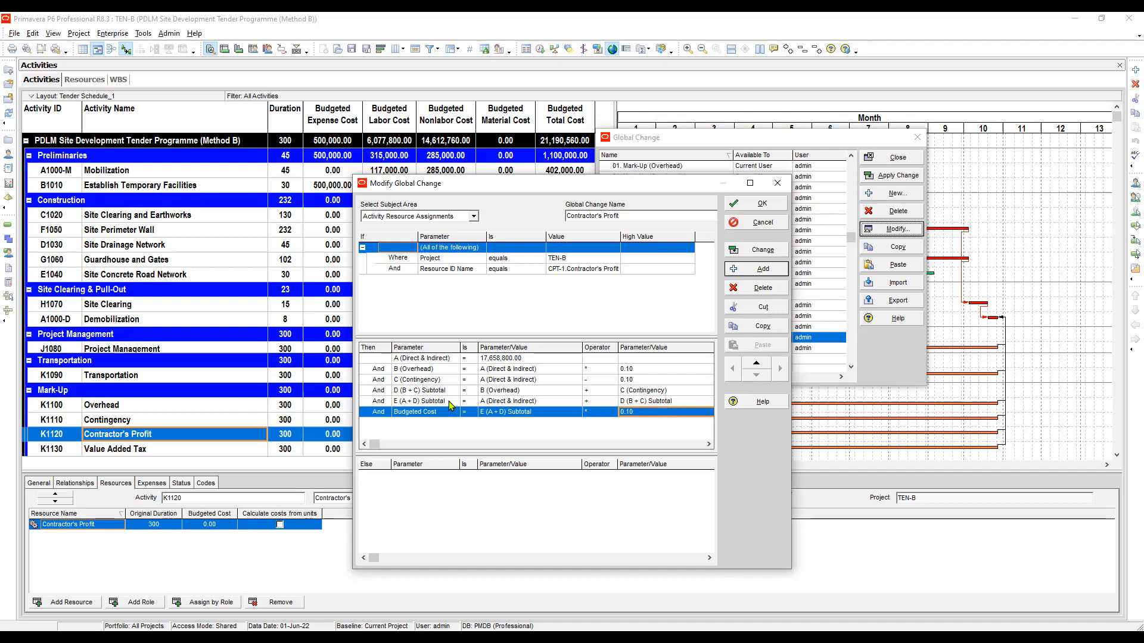
key(Left)
key(Up)
key(Up)
key(Up)
key(Up)
Set the operator of the C (Contingency) statement to multiplication (*).
key(Down)
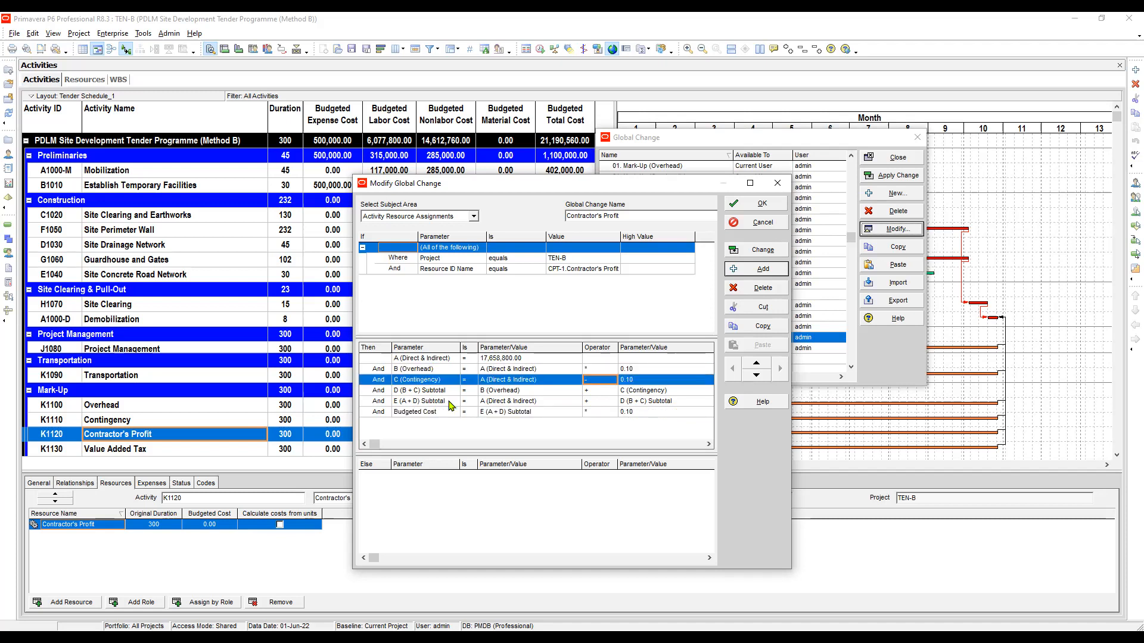
key(Down)
key(Up)
key(F2)
key(Down)
key(Escape)
key(F2)
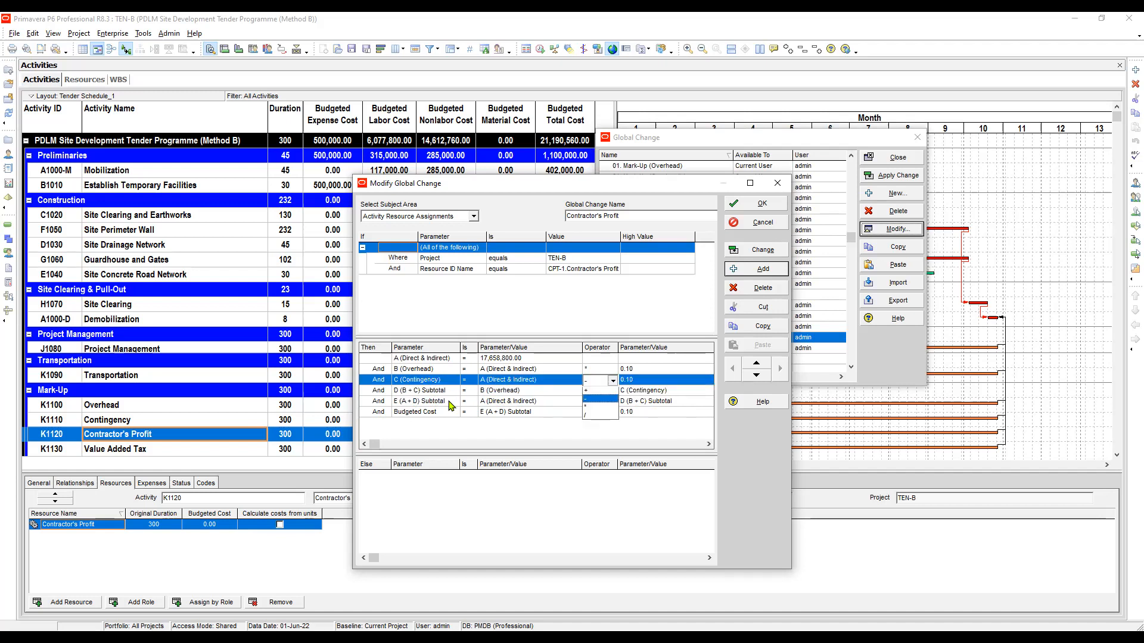
key(Down)
key(Return)
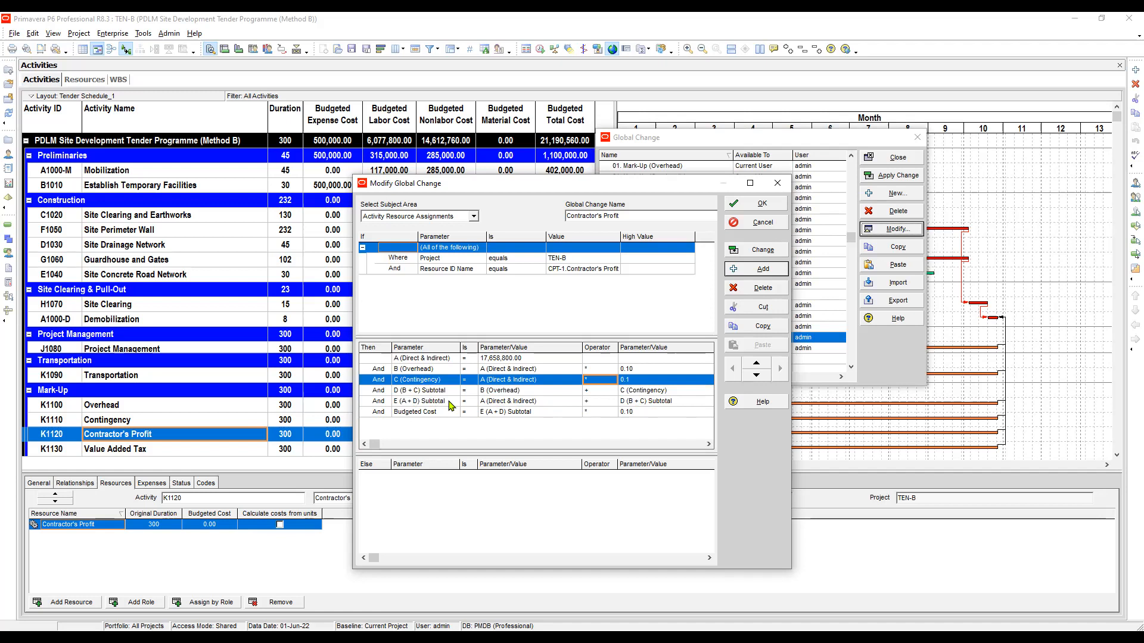
Compare the C (Contingency) statement with B (Overhead) and set its multiplier value to 0.10.
key(Down)
key(Up)
key(Up)
key(Down)
key(Up)
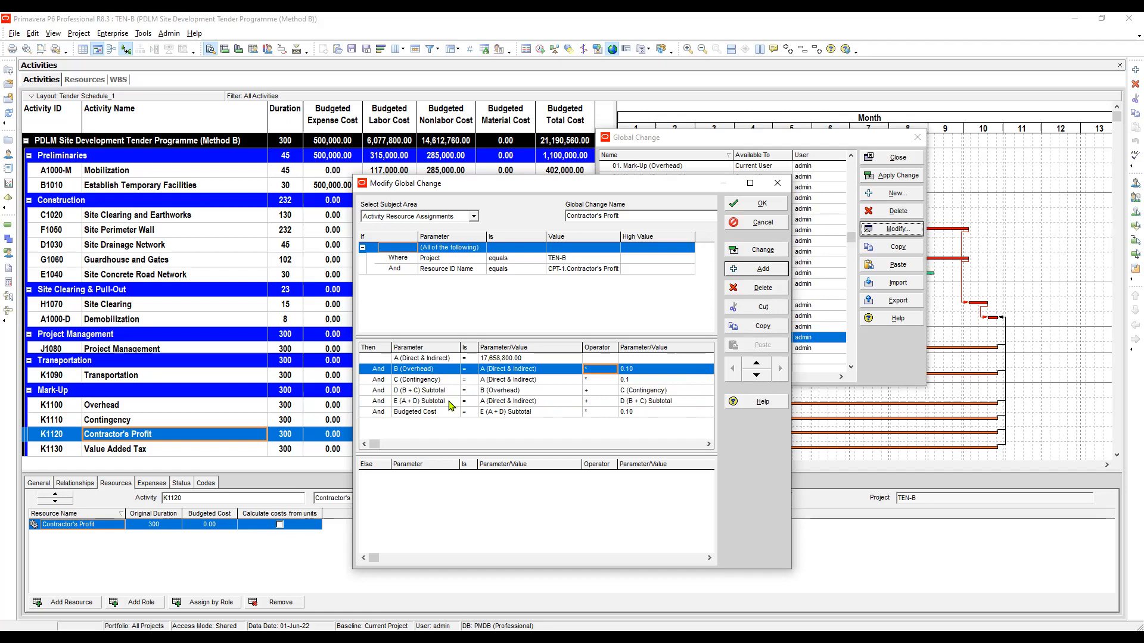
key(Down)
key(Up)
key(Down)
key(Tab)
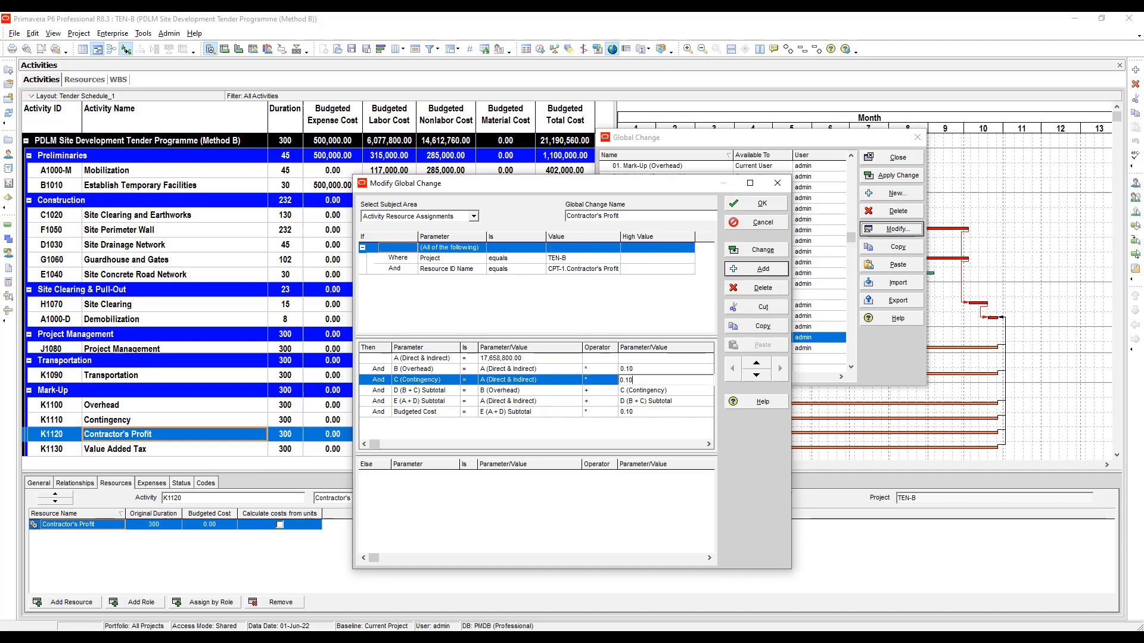
Check the operators and values of the D (B + C) Subtotal, E (A + D) Subtotal and Budgeted Cost statements.
click(600, 391)
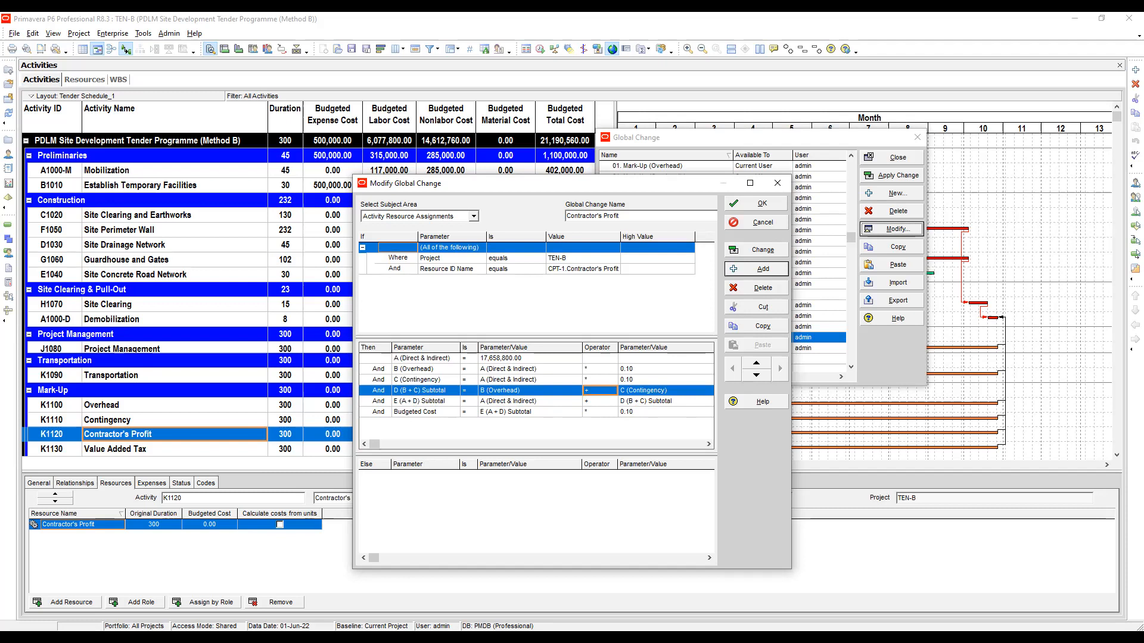
click(600, 402)
click(600, 401)
click(600, 413)
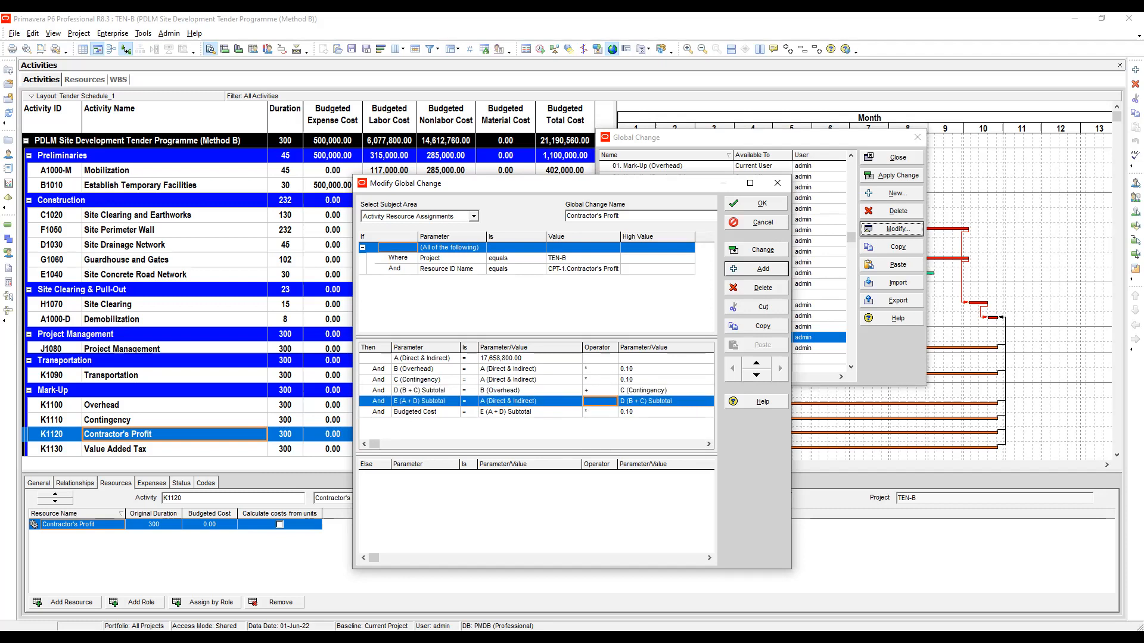
click(600, 402)
click(600, 422)
click(666, 401)
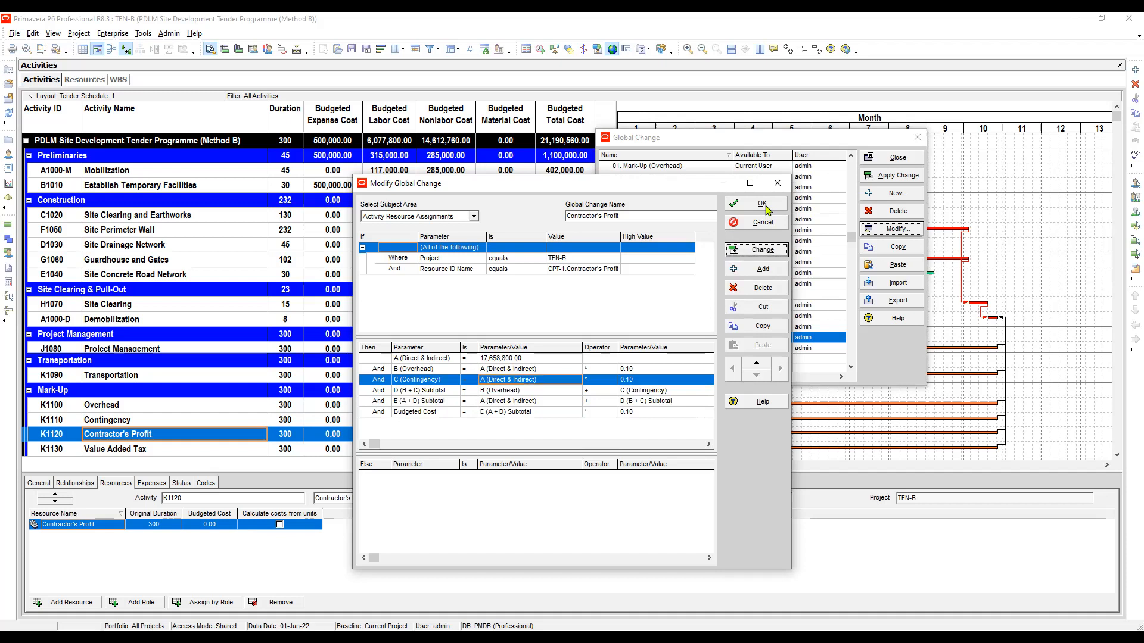
Run the corrected Contractor's Profit global change, check the new values in its report, and leave without committing.
click(766, 206)
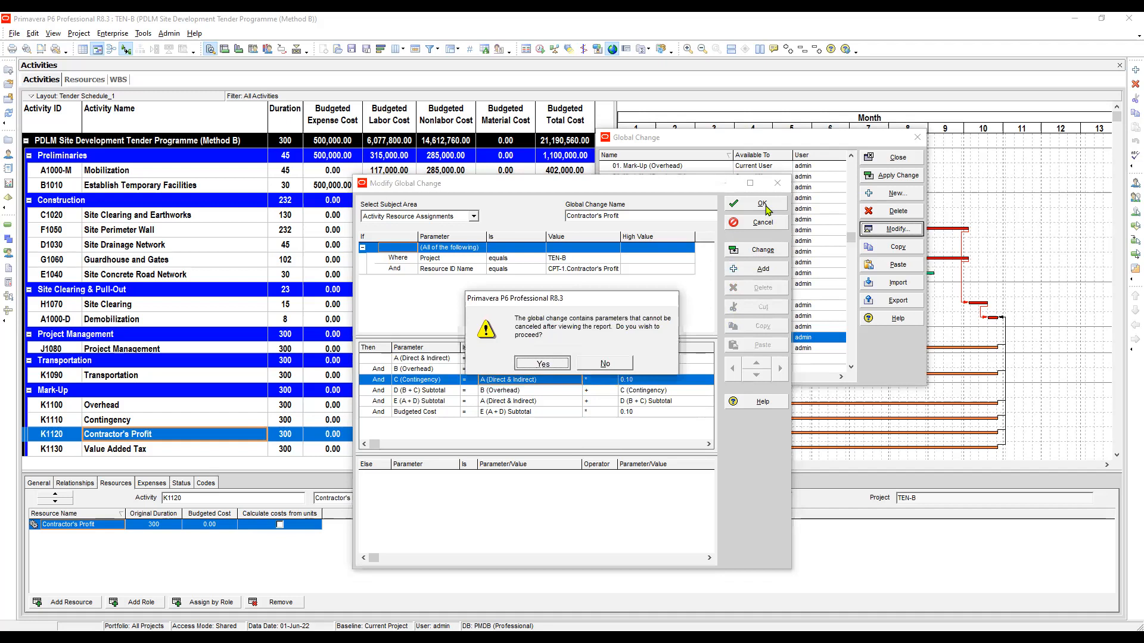
key(Return)
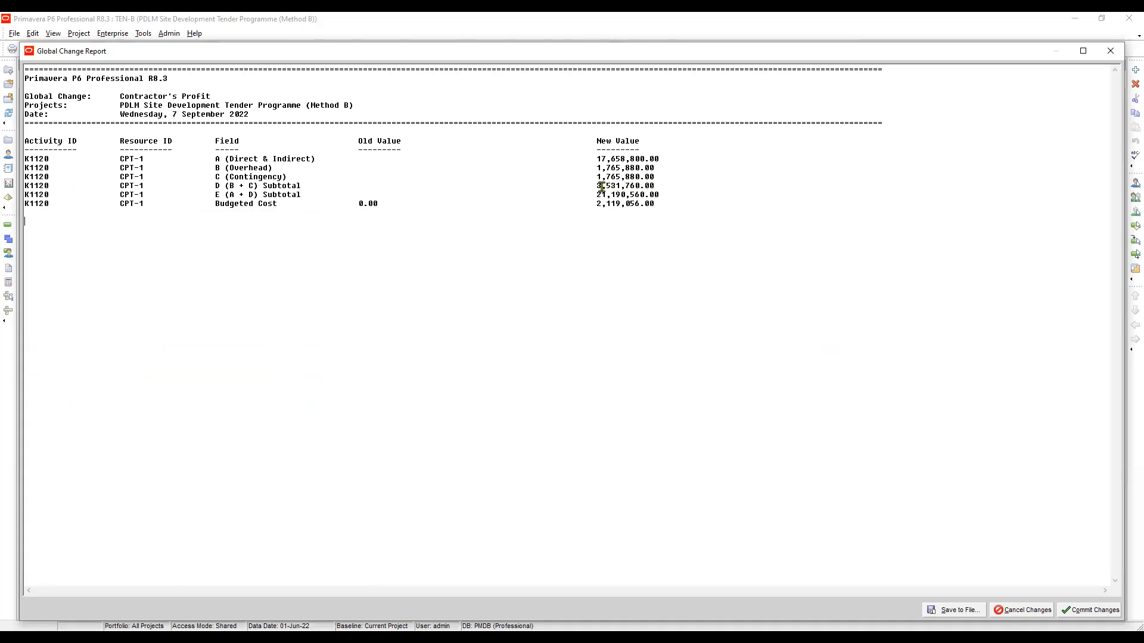
mouse_move(596, 168)
mouse_down()
mouse_move(661, 167)
mouse_move(591, 173)
mouse_up()
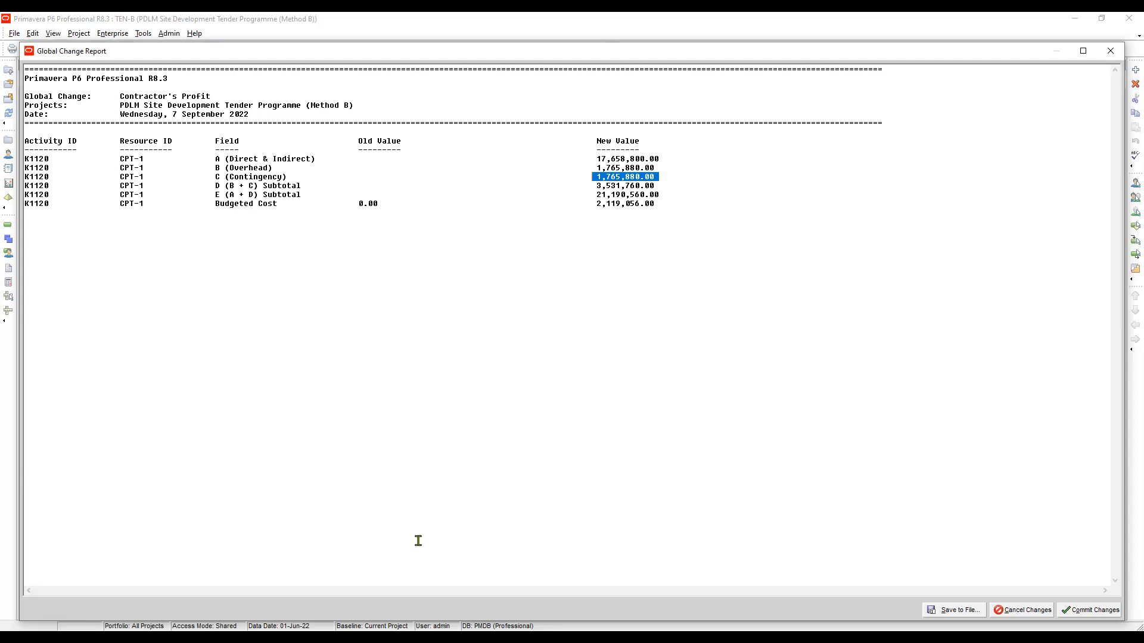
click(415, 203)
drag(678, 194, 702, 204)
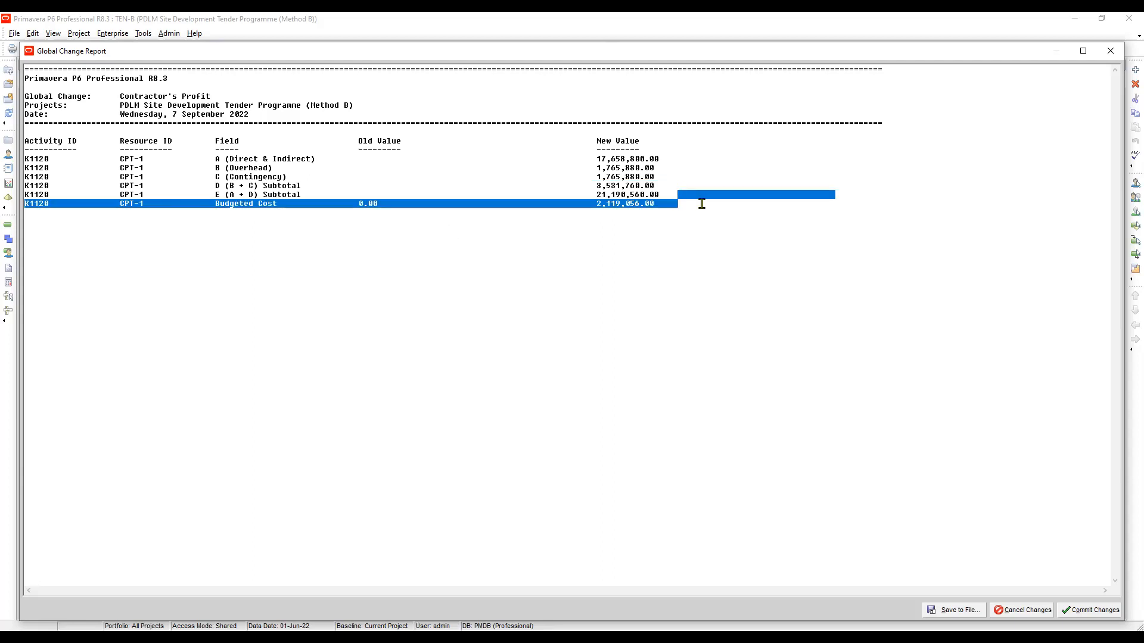
click(702, 204)
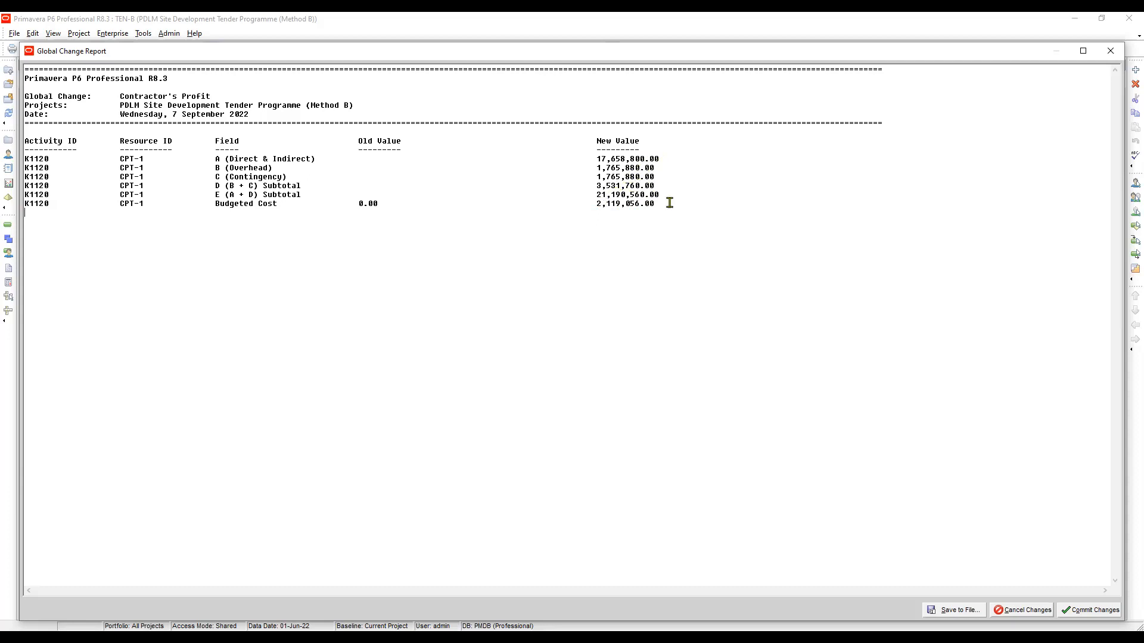
key(Escape)
key(Return)
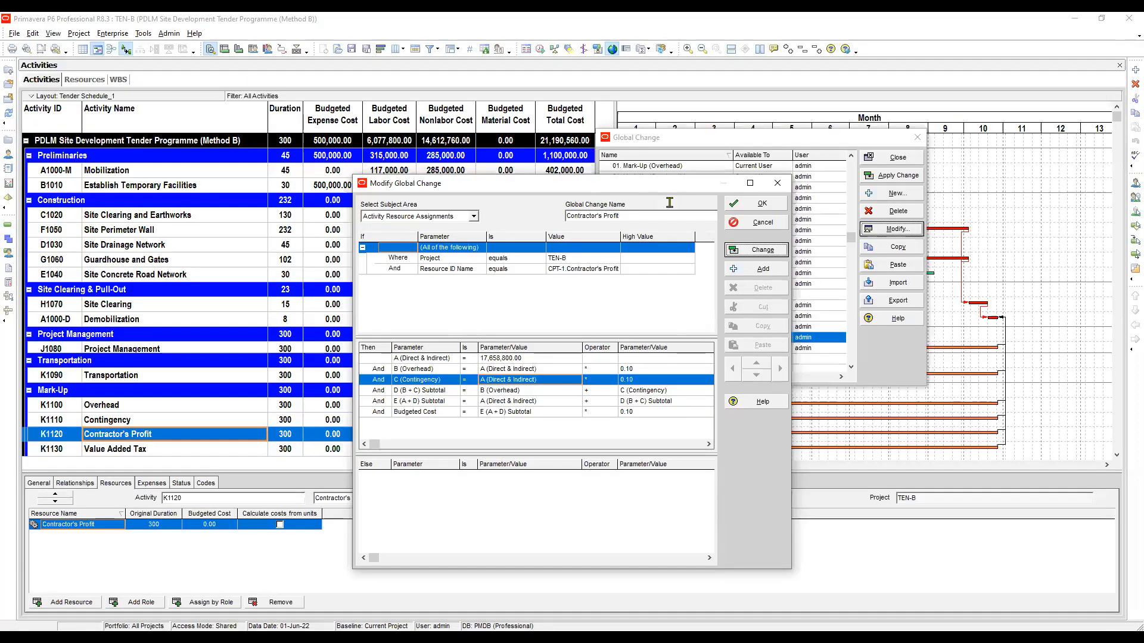
Examine the Contractor's Profit statements from C (Contingency) down to Budgeted Cost, checking their parameters and values.
click(646, 401)
click(646, 380)
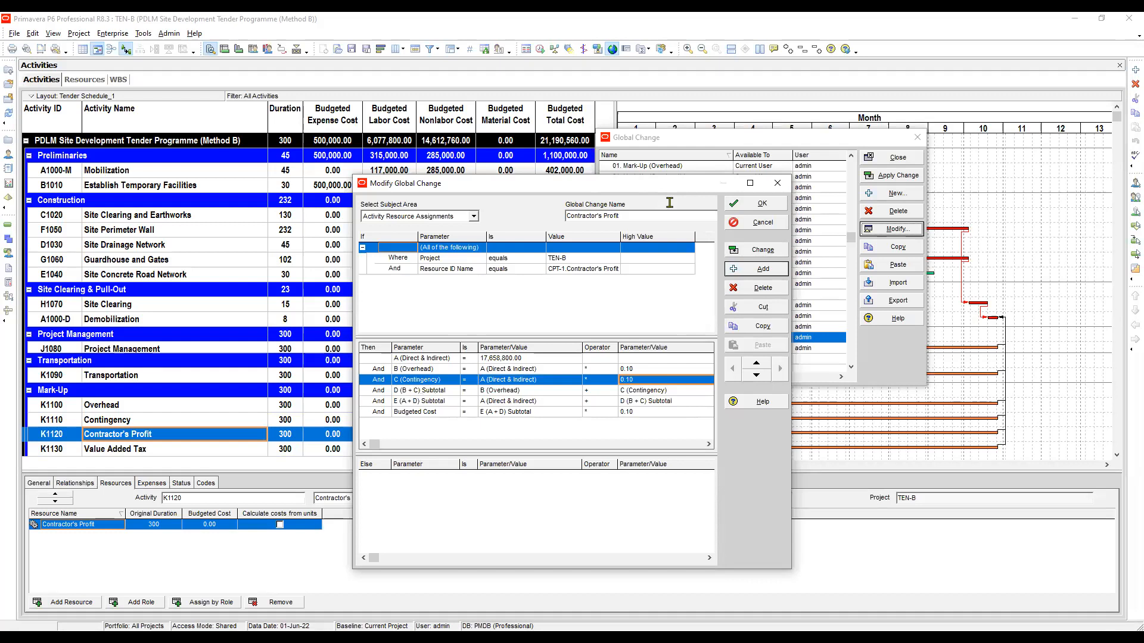
key(Down)
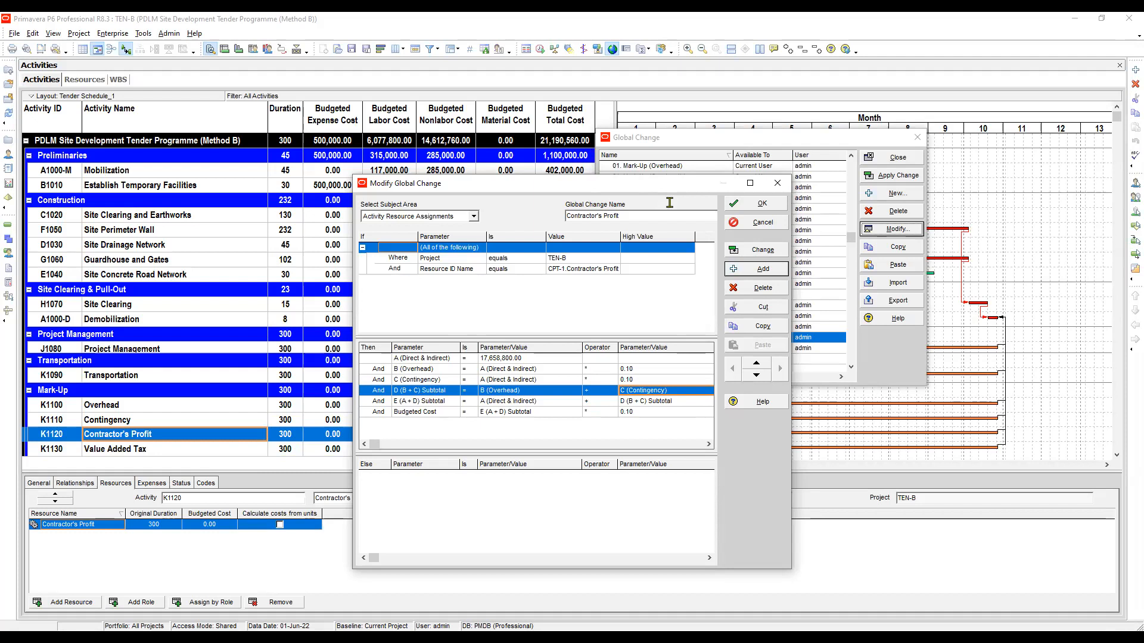
key(Down)
key(Left)
key(Left)
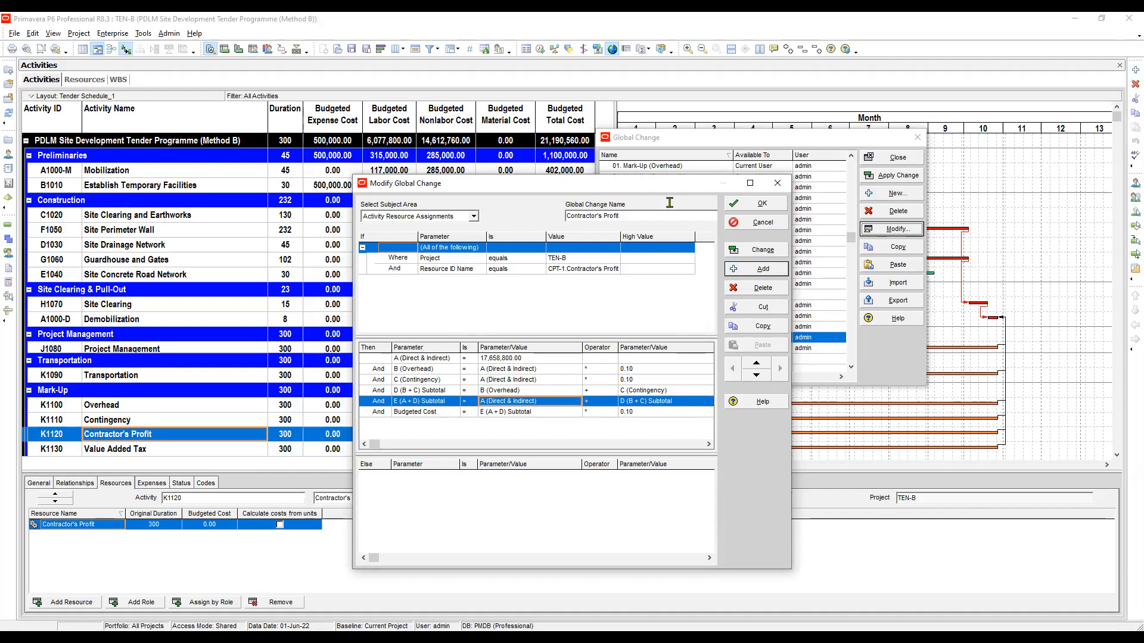
key(Right)
key(Right)
key(Down)
key(Left)
key(Left)
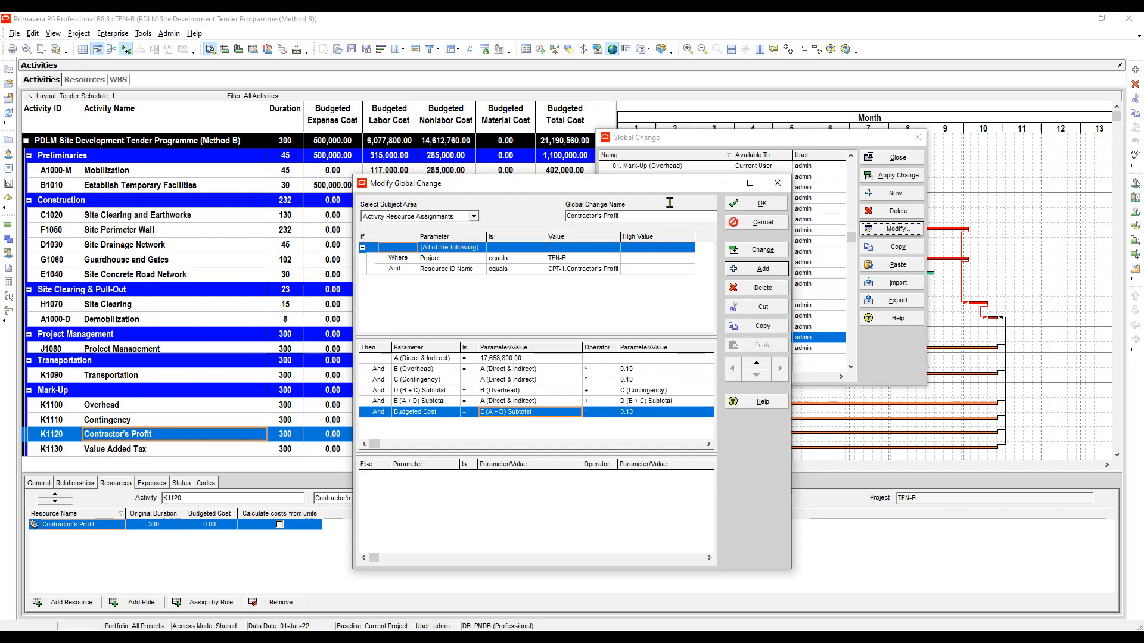
key(Right)
key(Right)
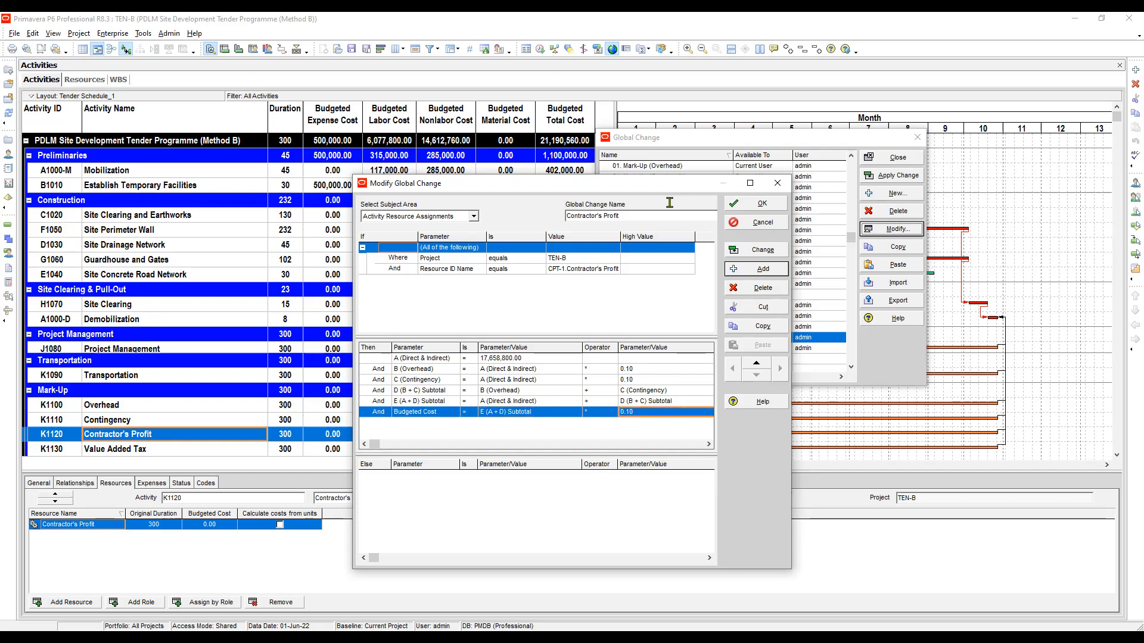
Run the Contractor's Profit global change, commit its changes without saving the log file, and save the modified definition.
key(alt+g)
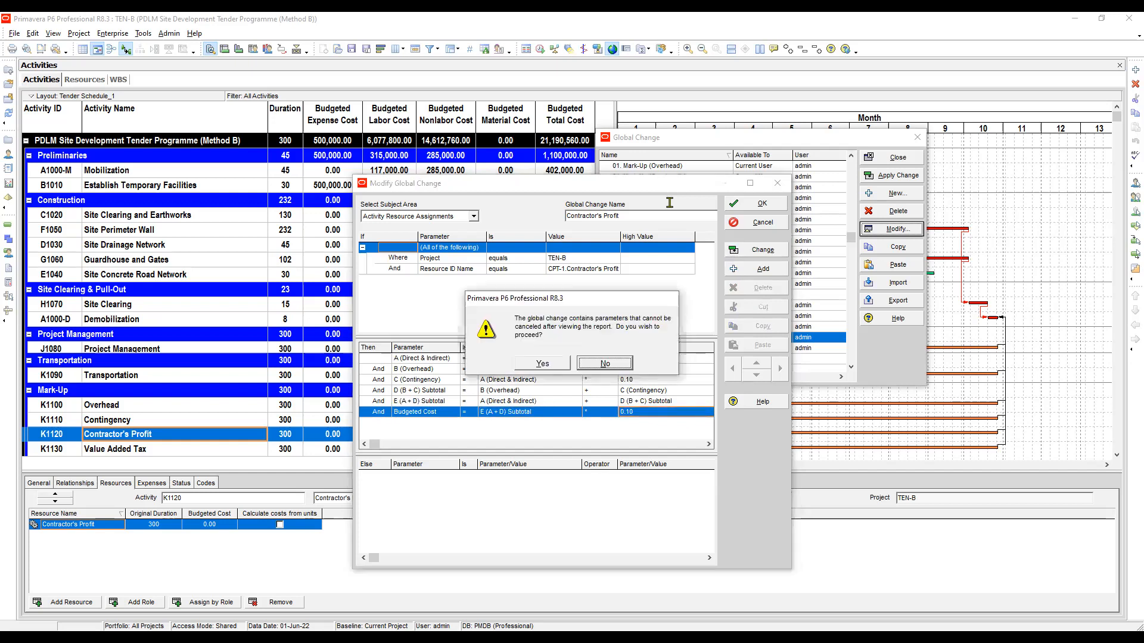
key(y)
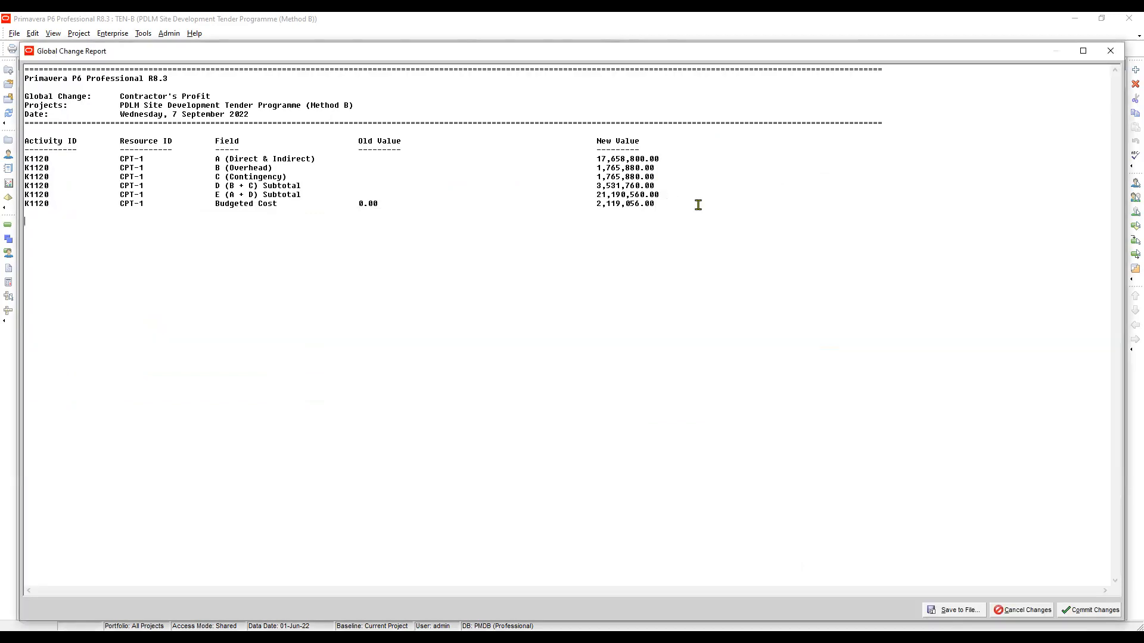
click(1090, 611)
key(Tab)
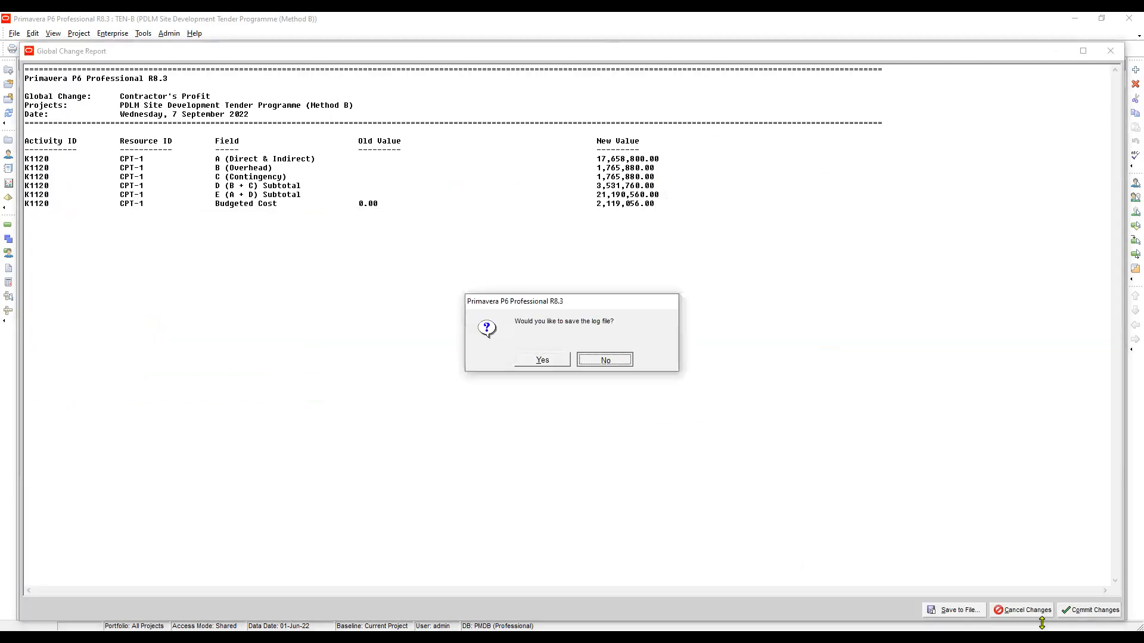
key(Return)
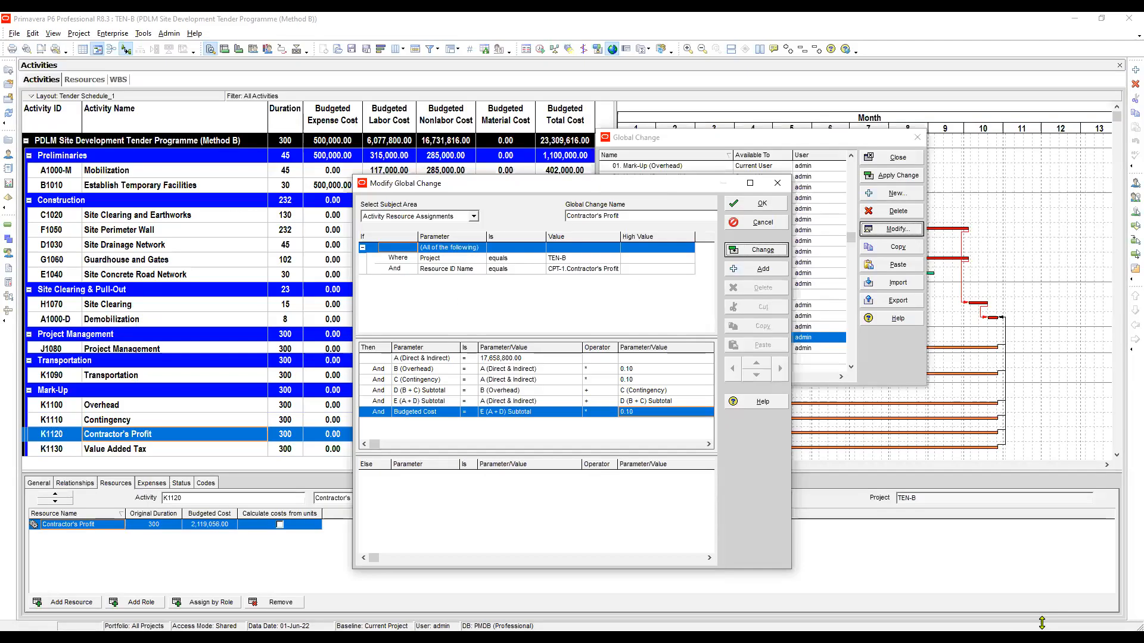
click(759, 206)
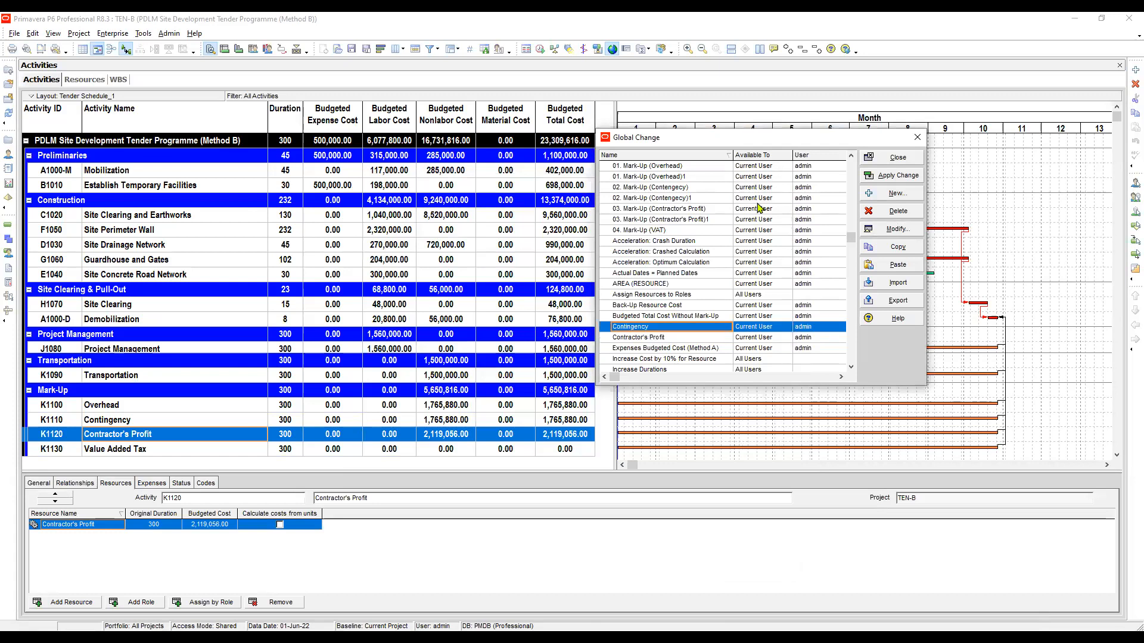
Open the Value Added Tax global change for modification and set its C (Contingency) statement to A (Direct & Indirect) * 0.10.
scroll(760, 207, down, 2)
scroll(759, 207, down, 2)
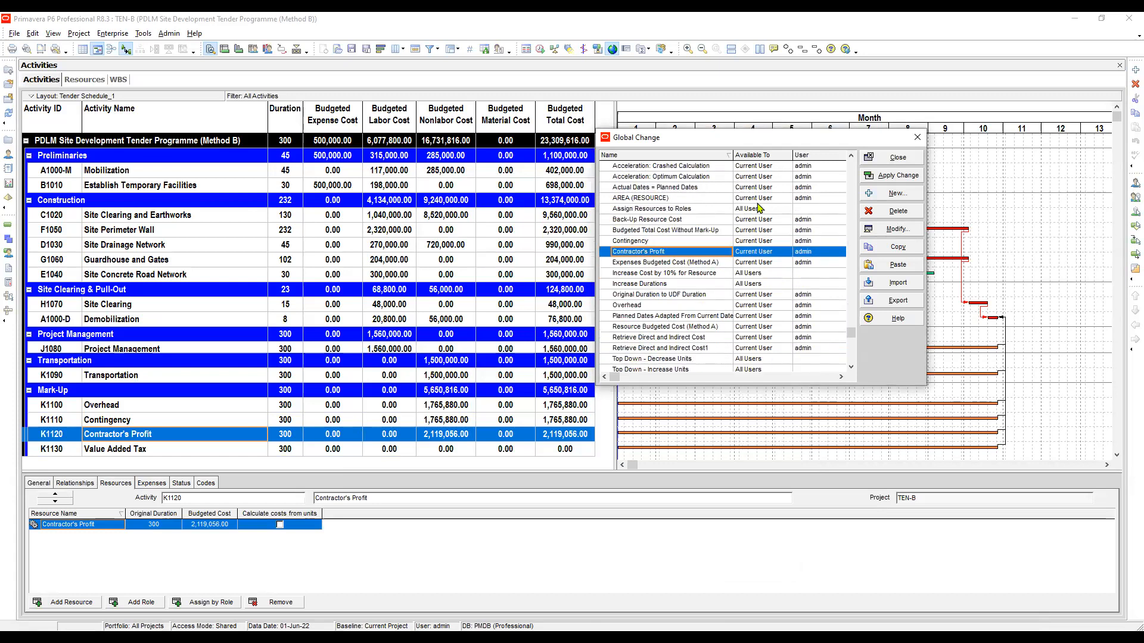
key(End)
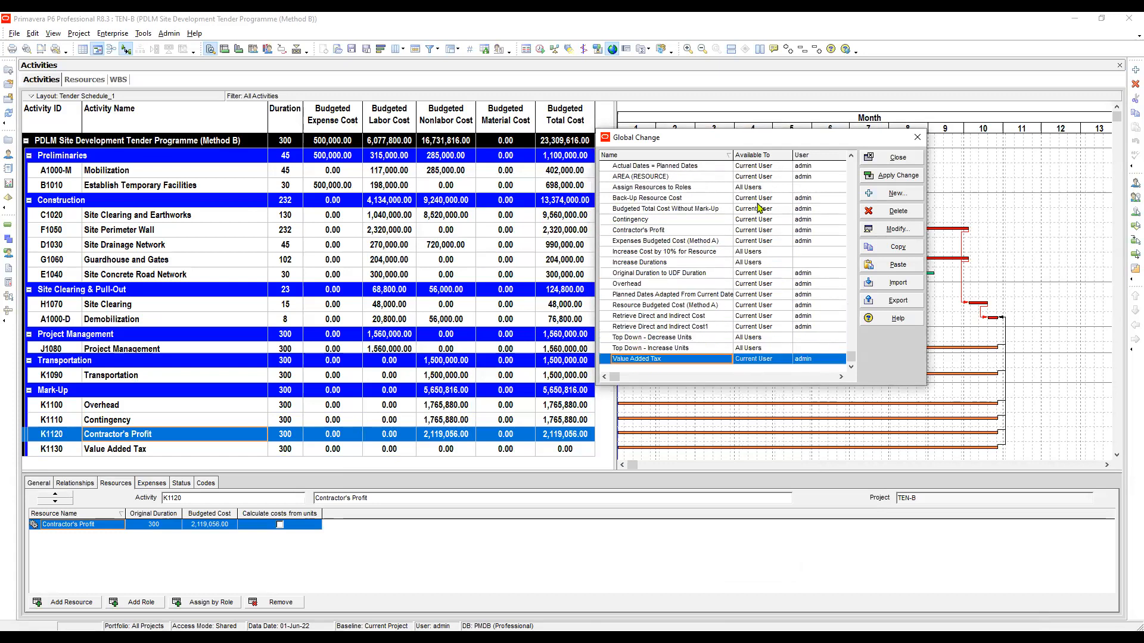
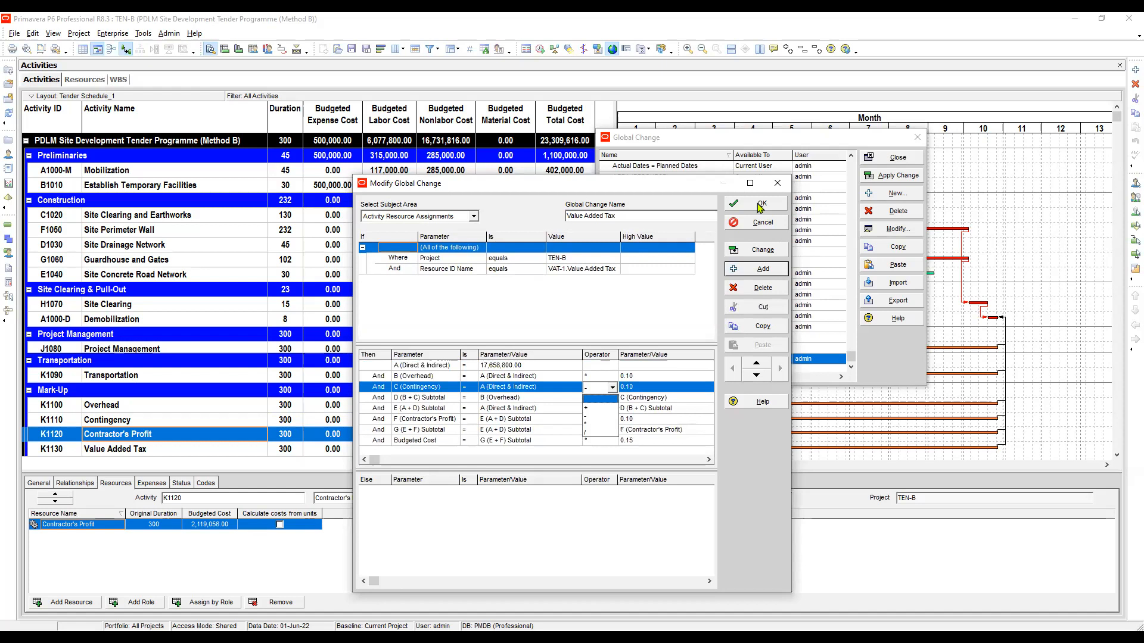
click(601, 424)
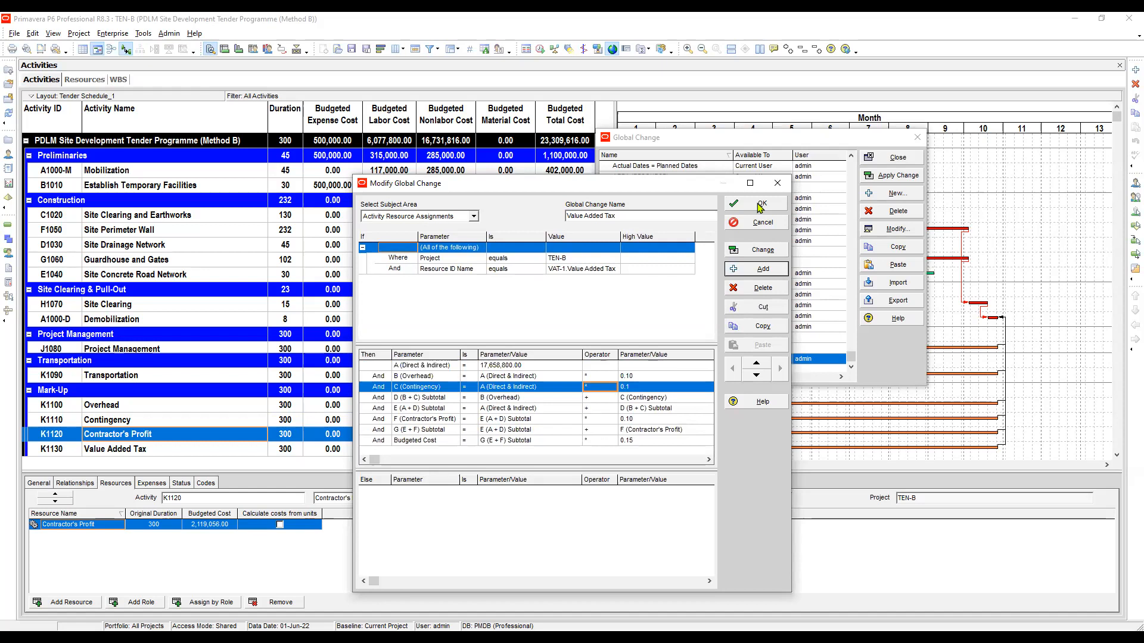
key(Tab)
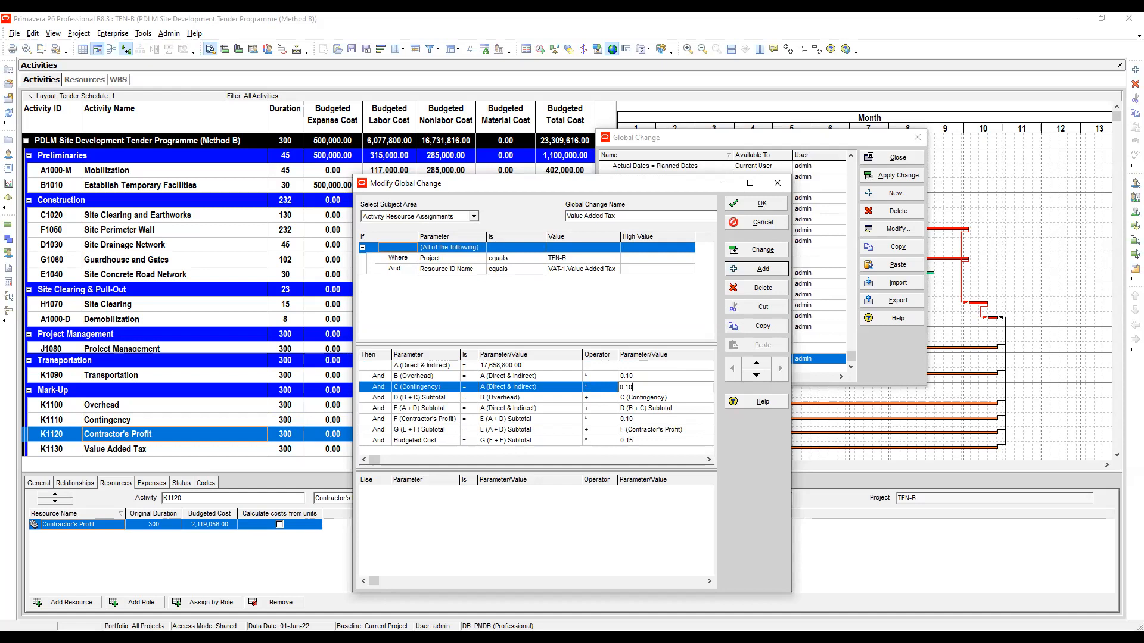
Check the operators of the Value Added Tax statements from D (B + C) Subtotal to Budgeted Cost, including the last multiplier.
click(600, 398)
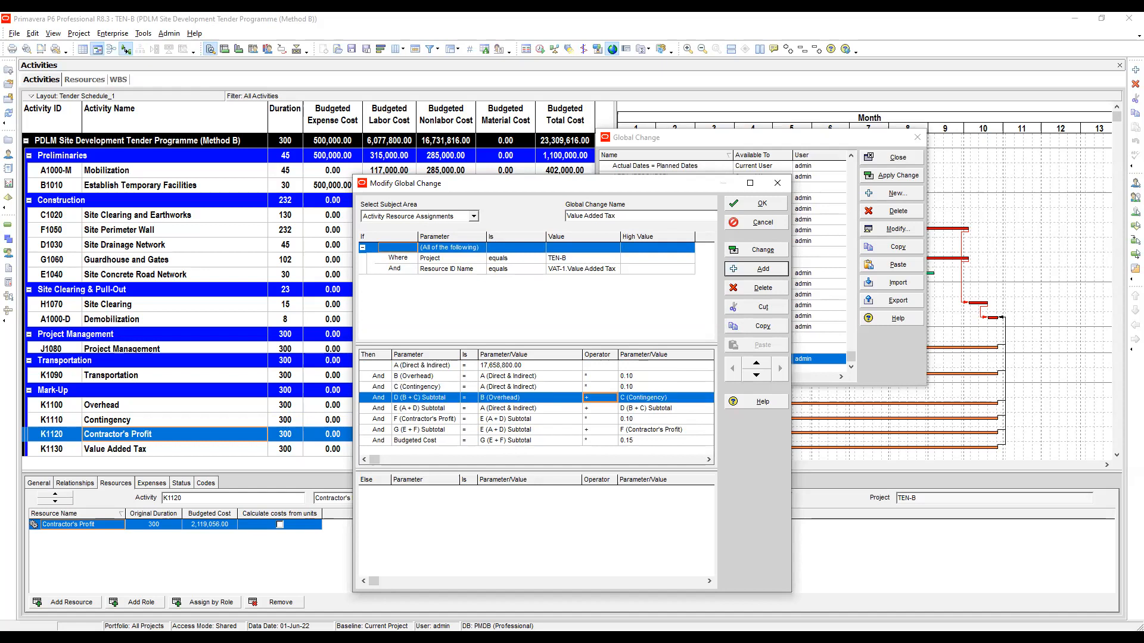
click(600, 408)
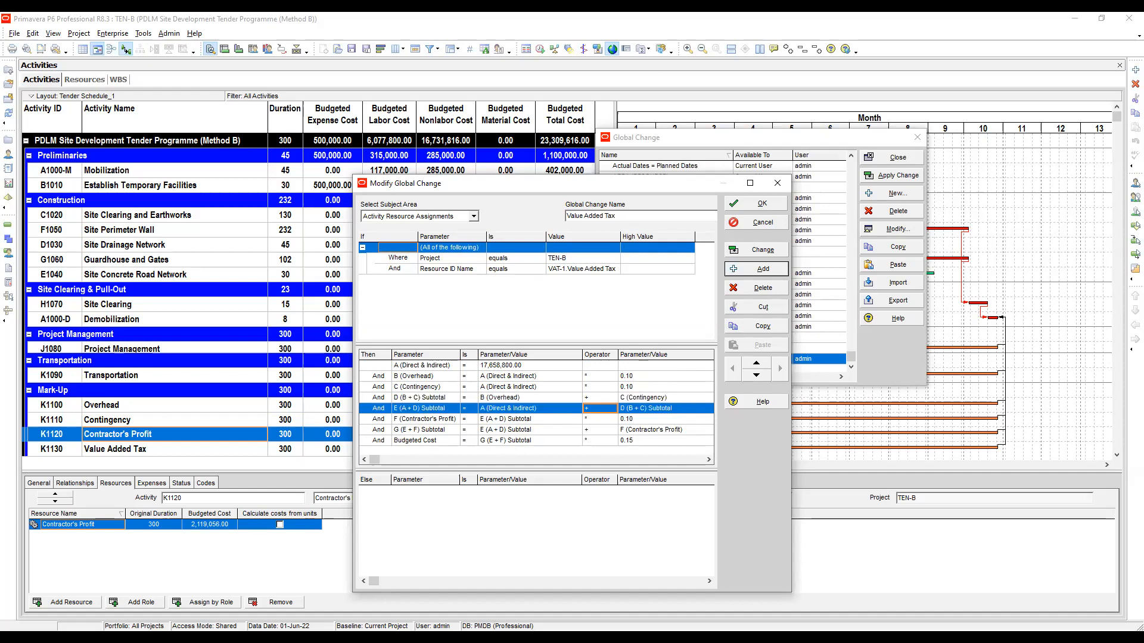
key(Down)
key(Down)
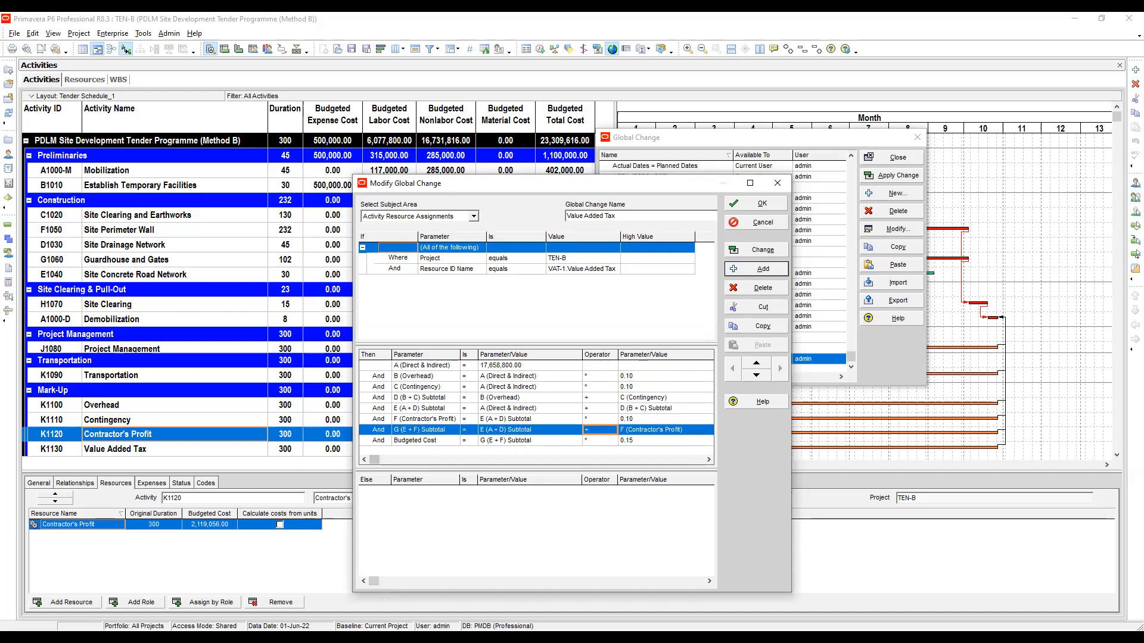
key(Down)
key(Right)
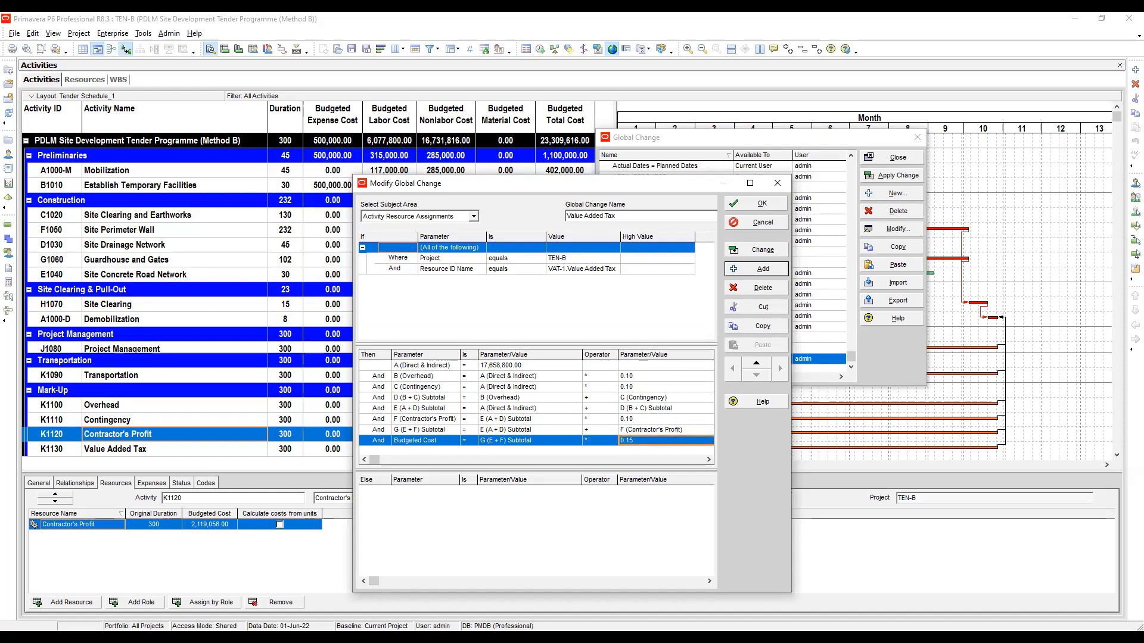
Run the Value Added Tax global change and commit its changes without saving the log file.
key(Up)
click(755, 250)
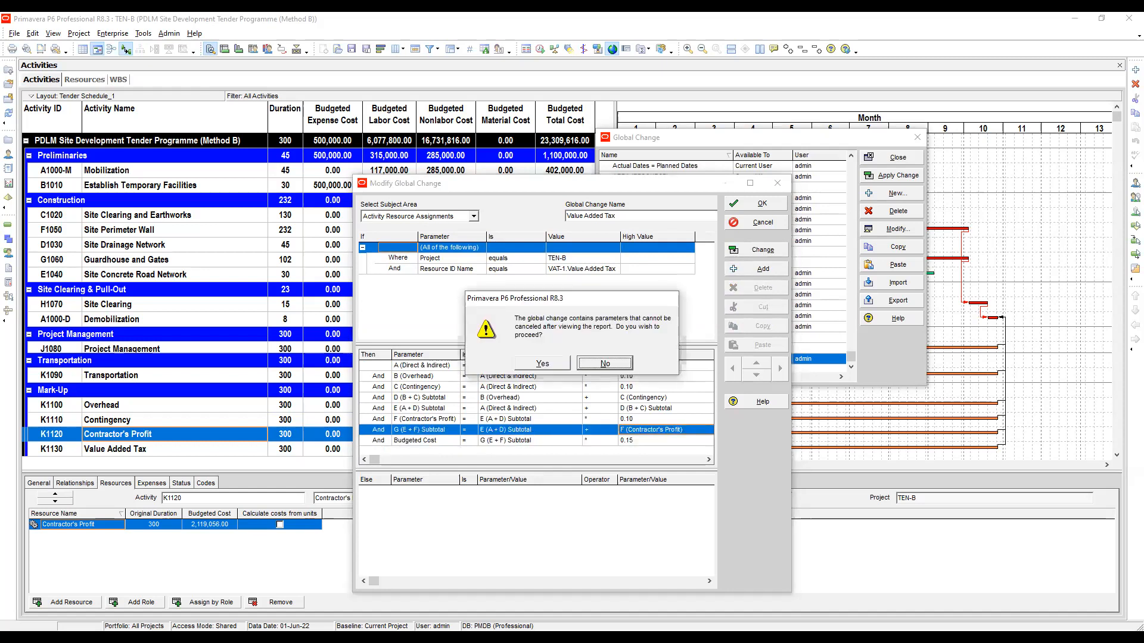
key(y)
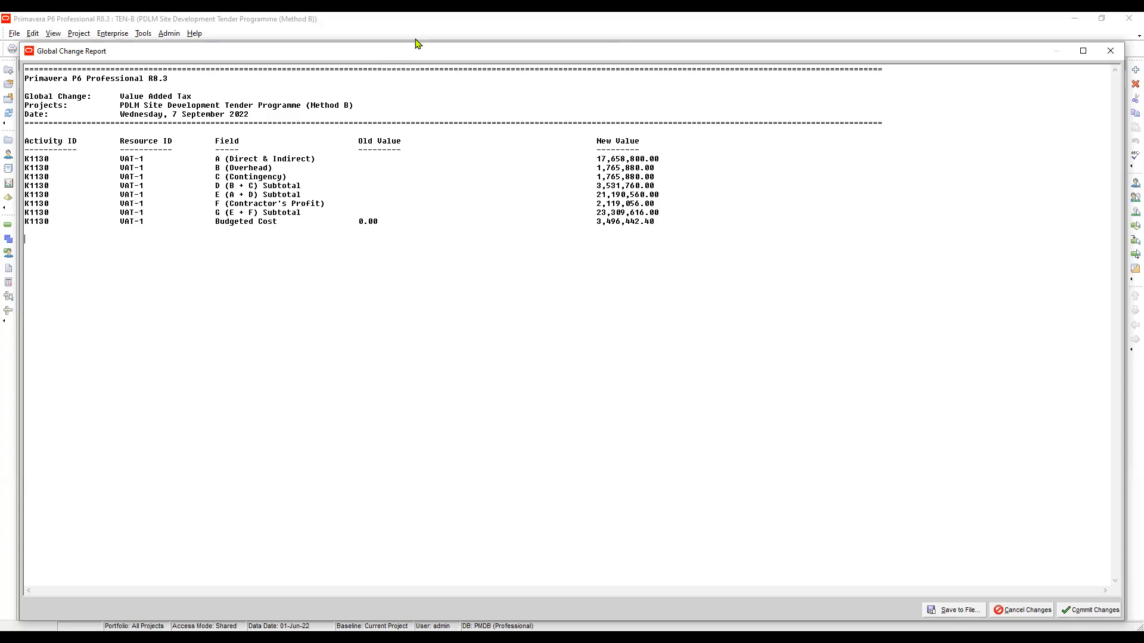
drag(399, 48, 415, 40)
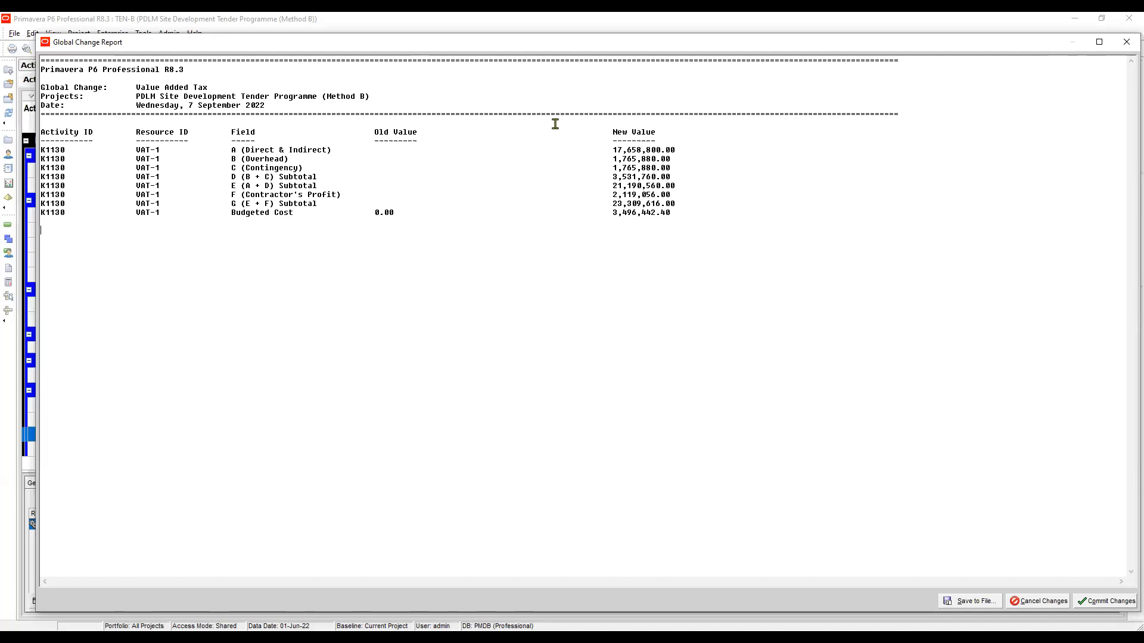
key(alt+o)
key(Tab)
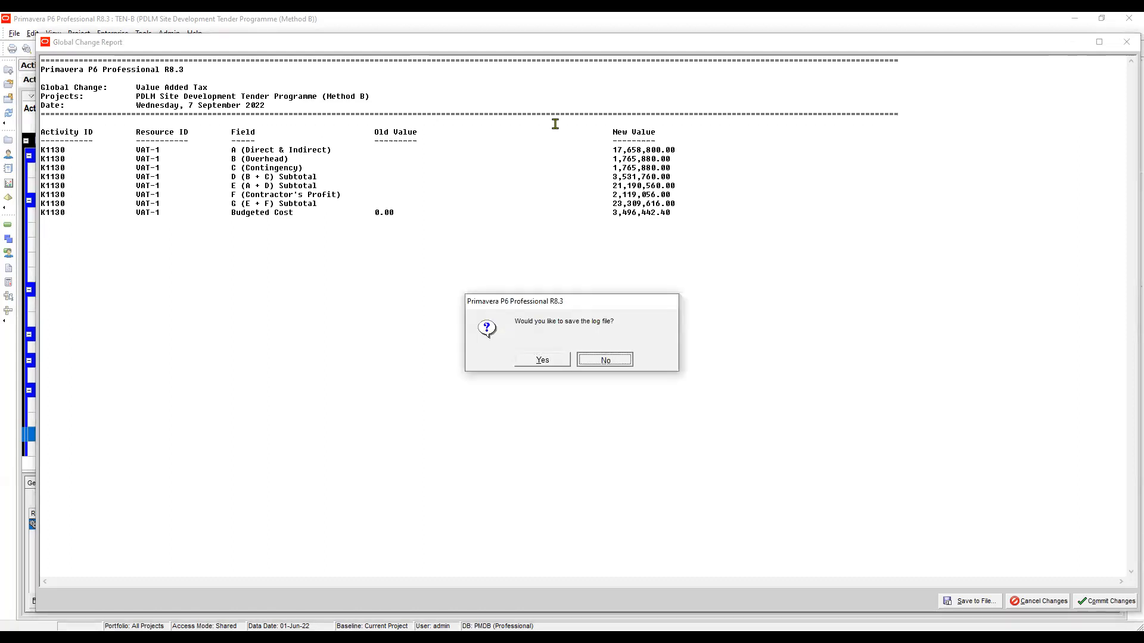
key(Return)
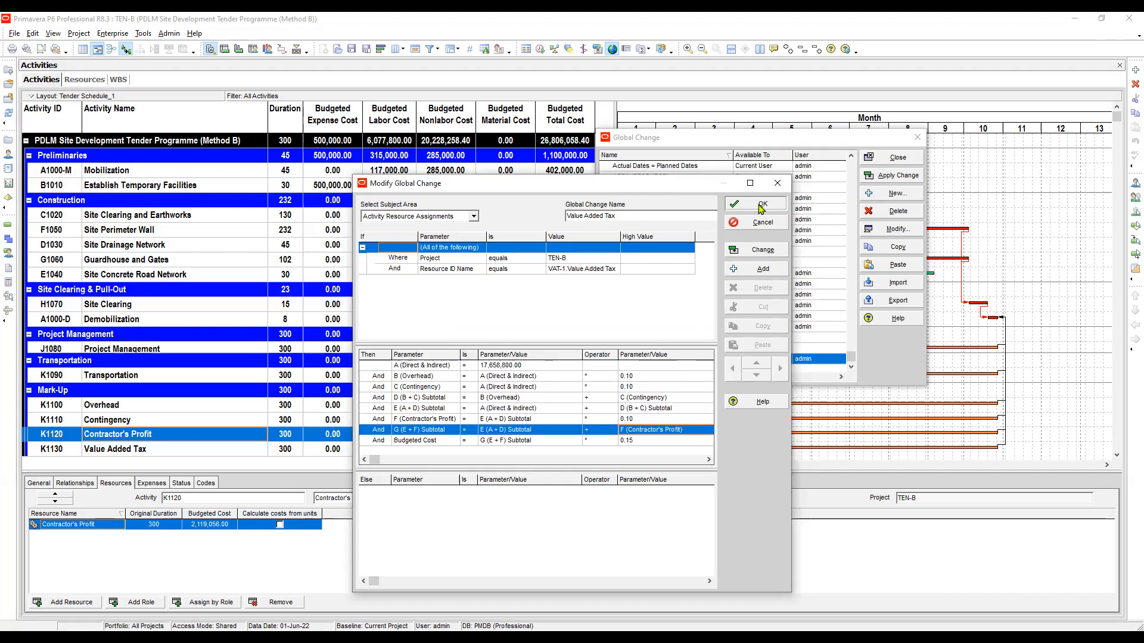
Save the modified Value Added Tax definition and close the Global Change list.
click(760, 206)
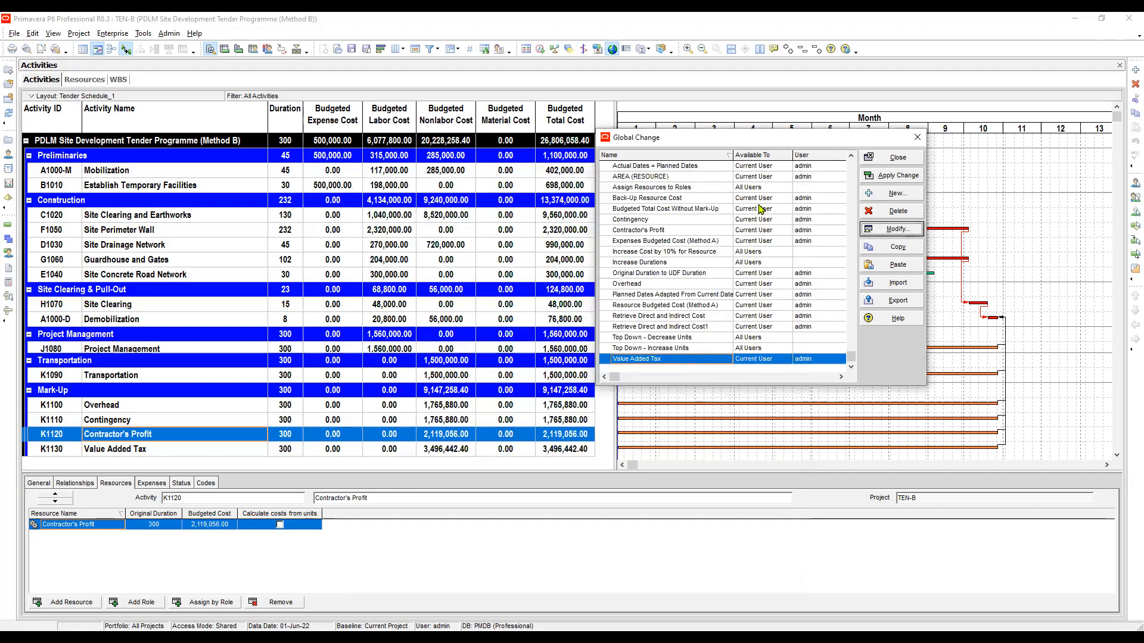
drag(731, 141, 784, 140)
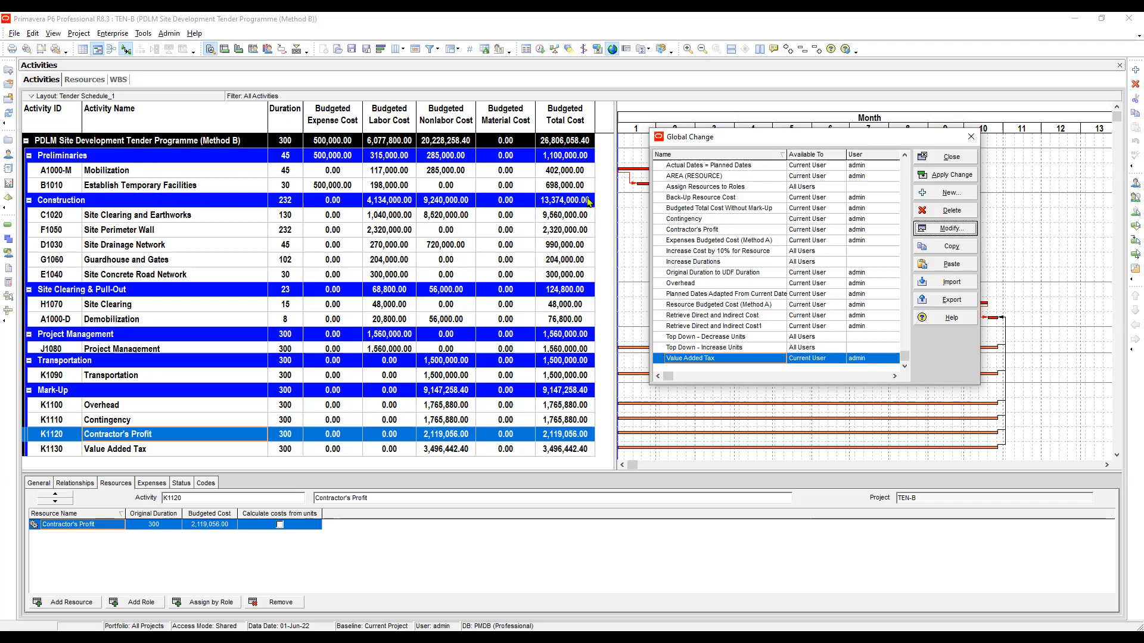
click(954, 158)
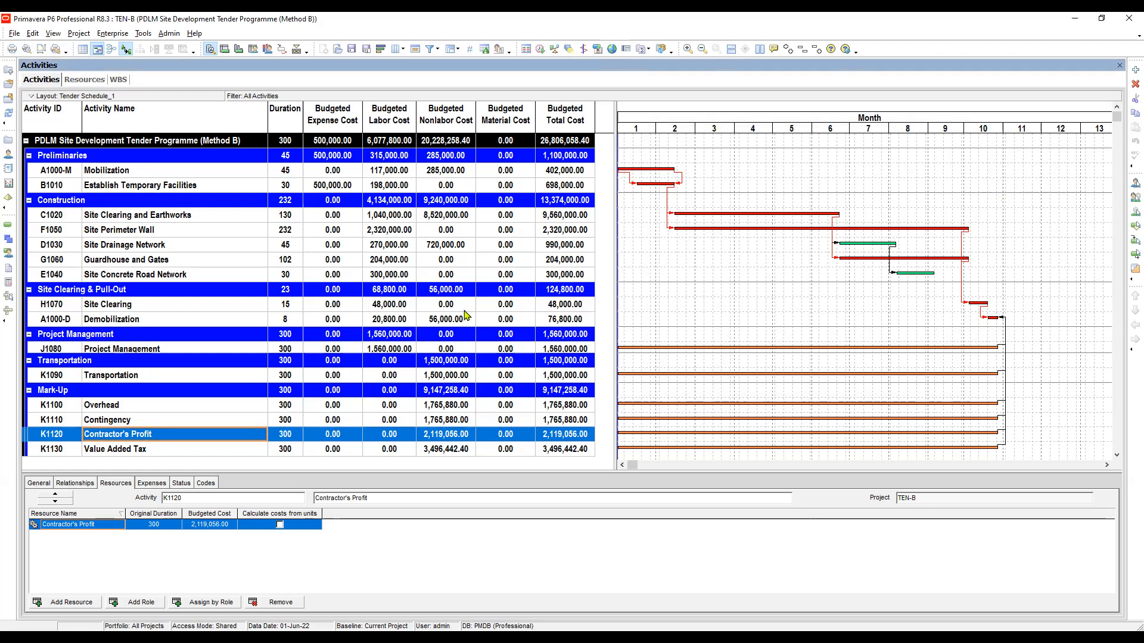
Examine the budgeted costs of the project, Preliminaries and Mobilization, plus the Transportation duration and the project's expense cost.
click(584, 145)
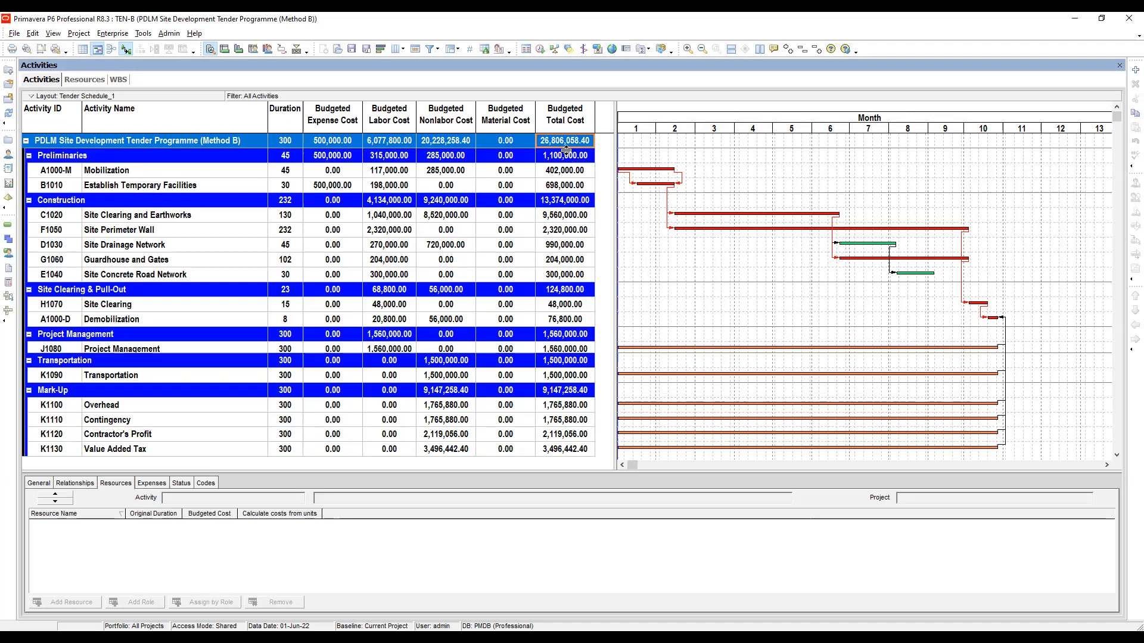
click(568, 160)
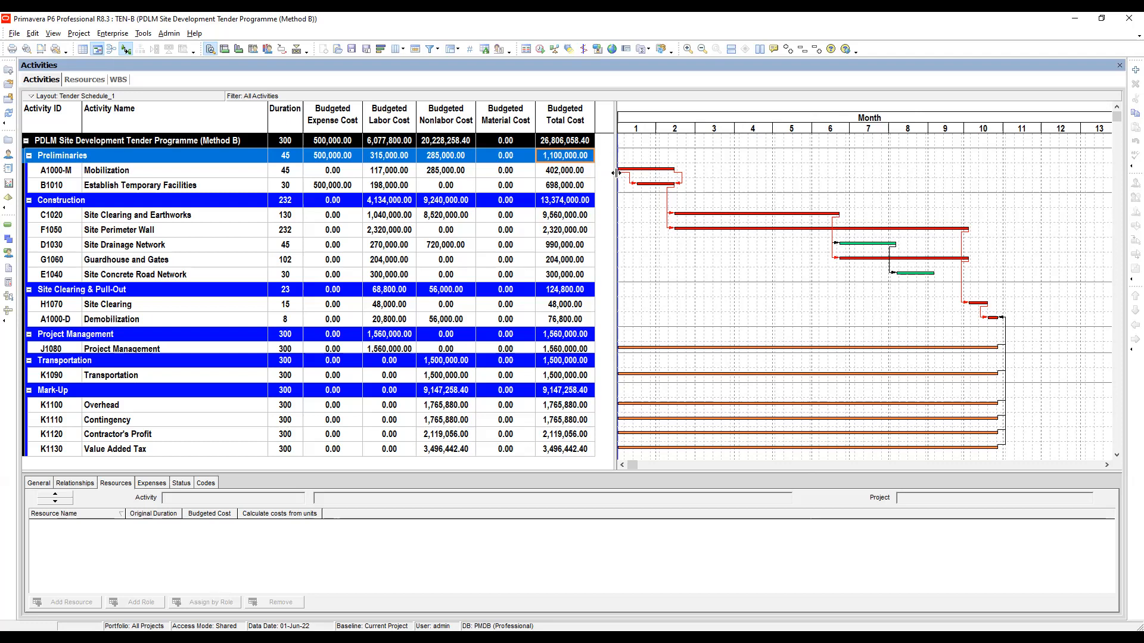
drag(605, 173, 593, 179)
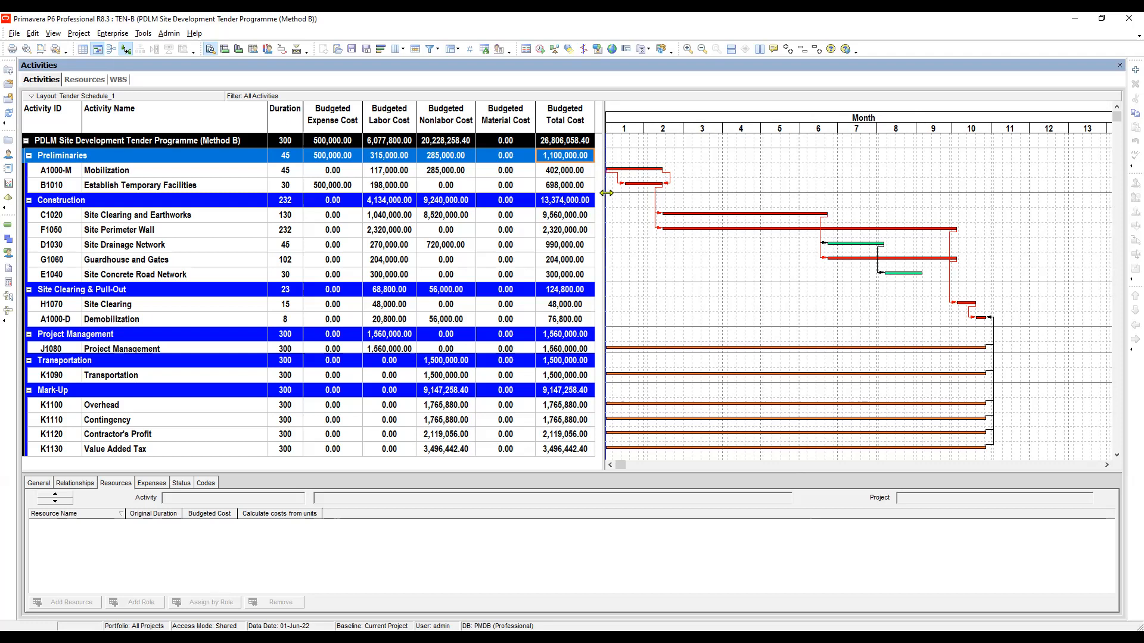
click(567, 174)
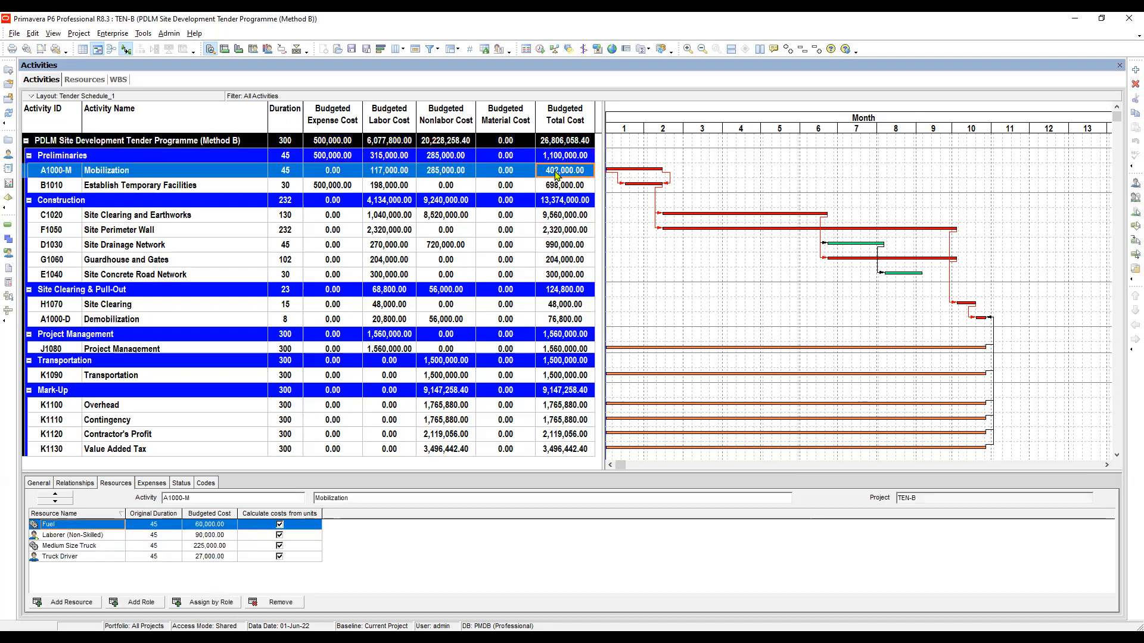
click(287, 377)
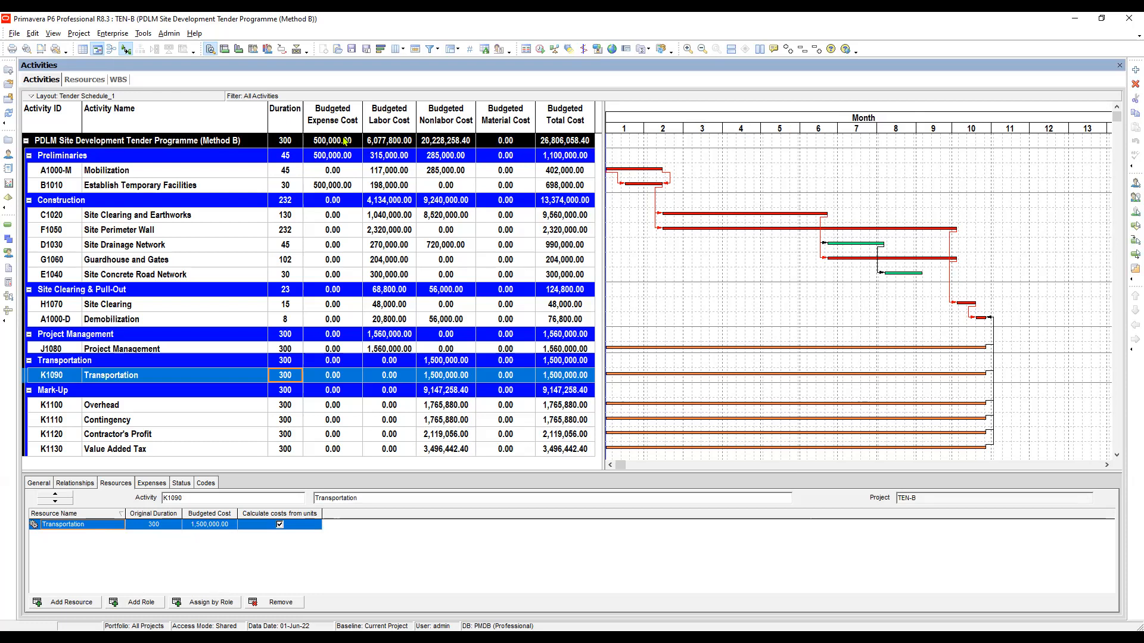
click(338, 142)
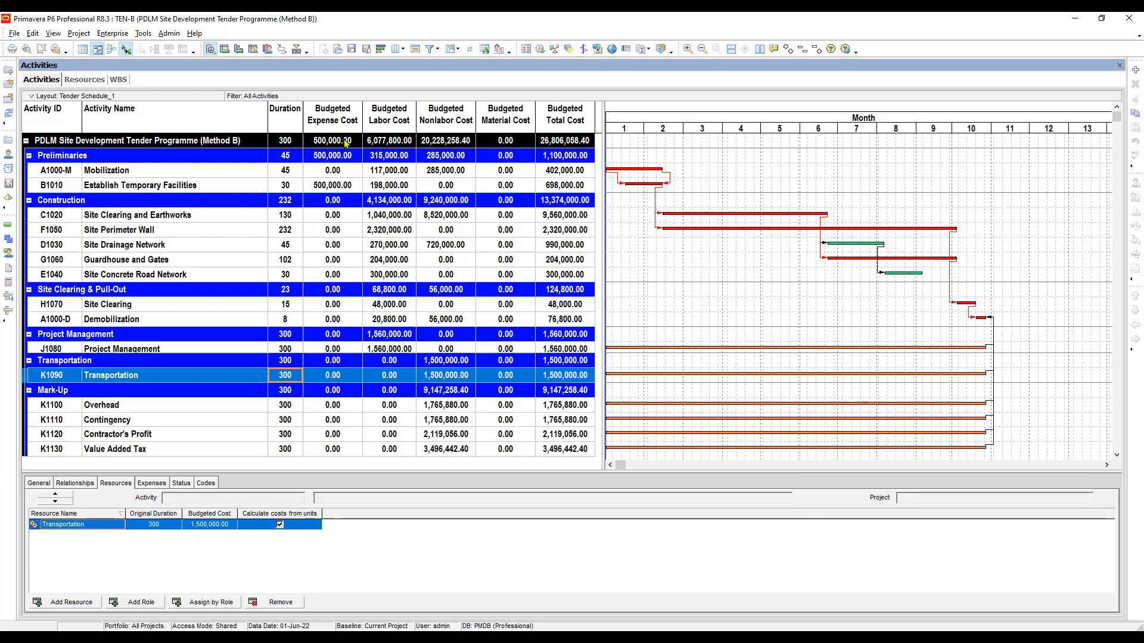
click(349, 143)
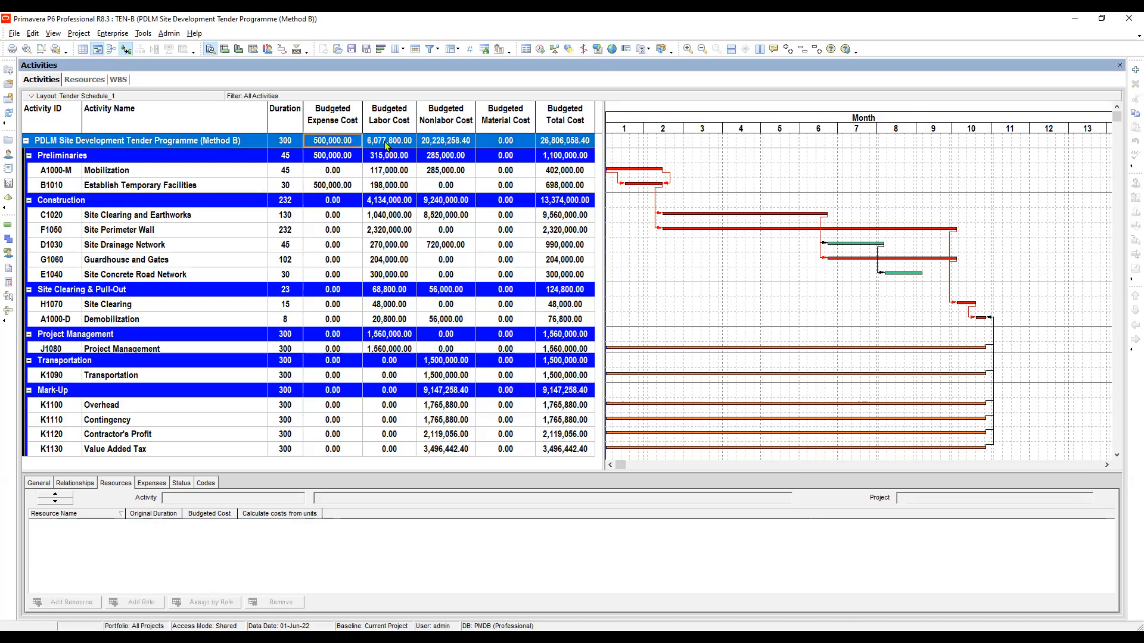
Check the durations and assigned resources of the Mark-Up activities Overhead, Contingency, Contractor's Profit and Value Added Tax.
click(286, 409)
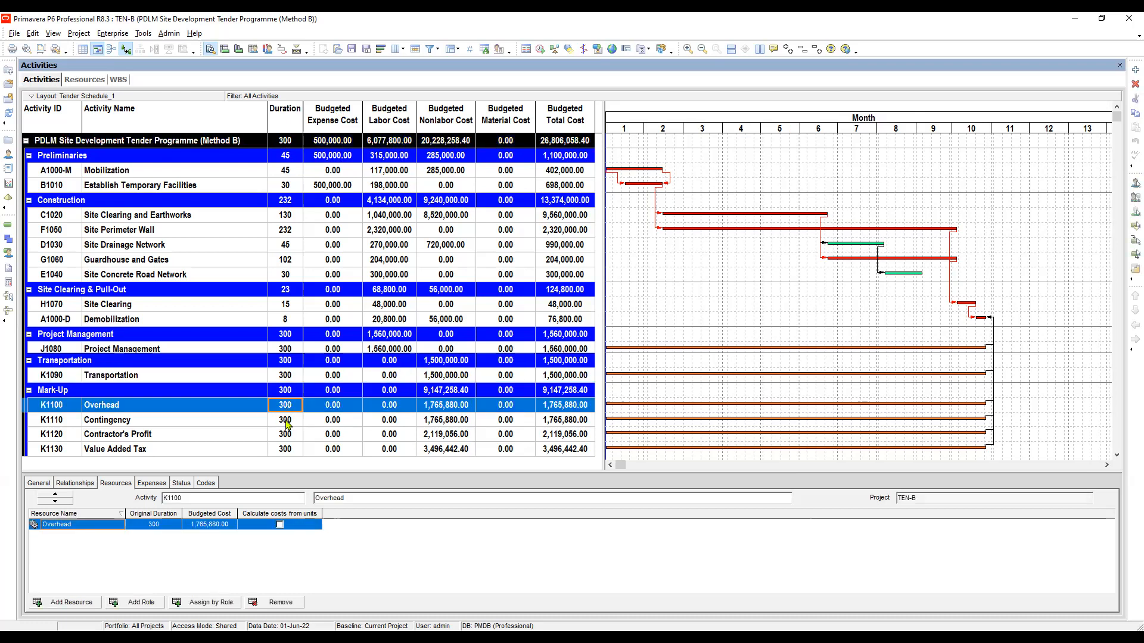
click(285, 421)
click(299, 436)
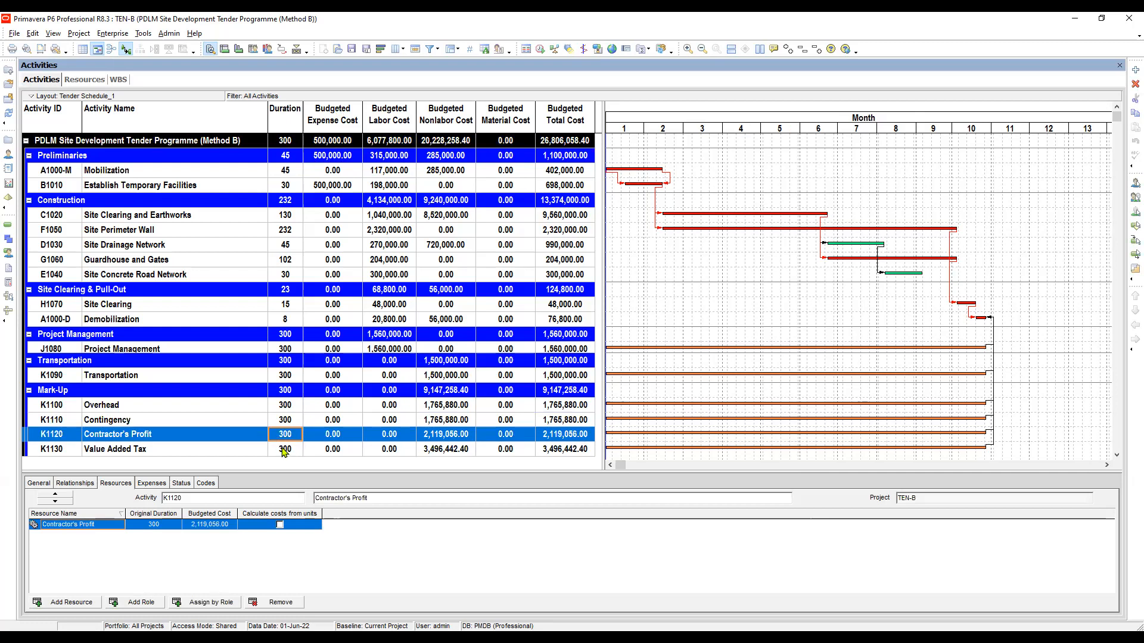
click(285, 450)
click(288, 392)
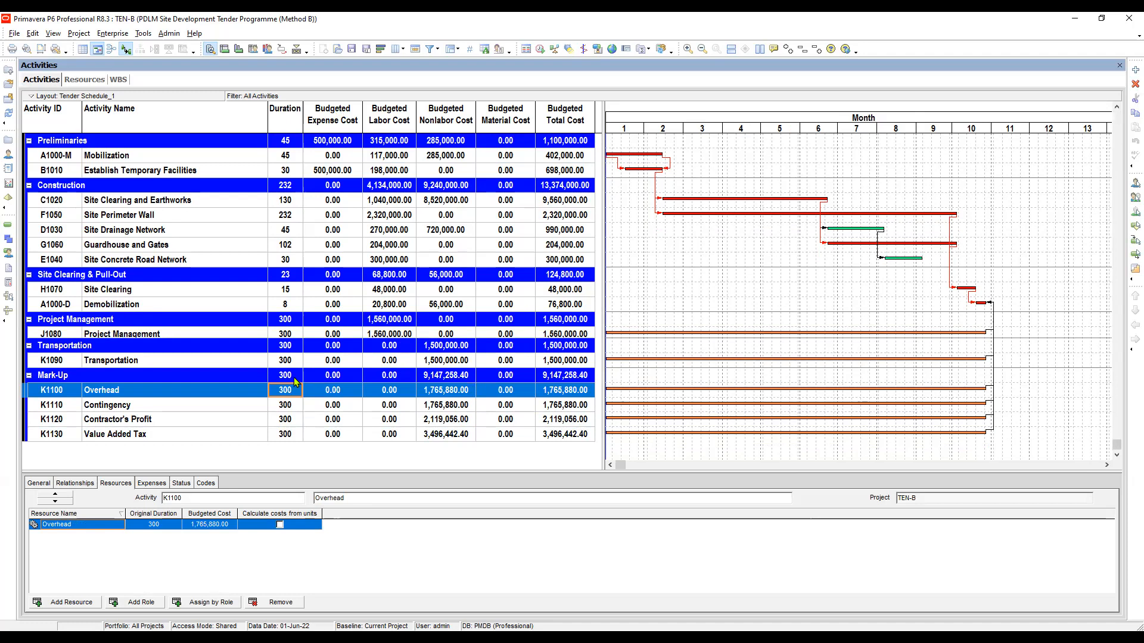
click(287, 408)
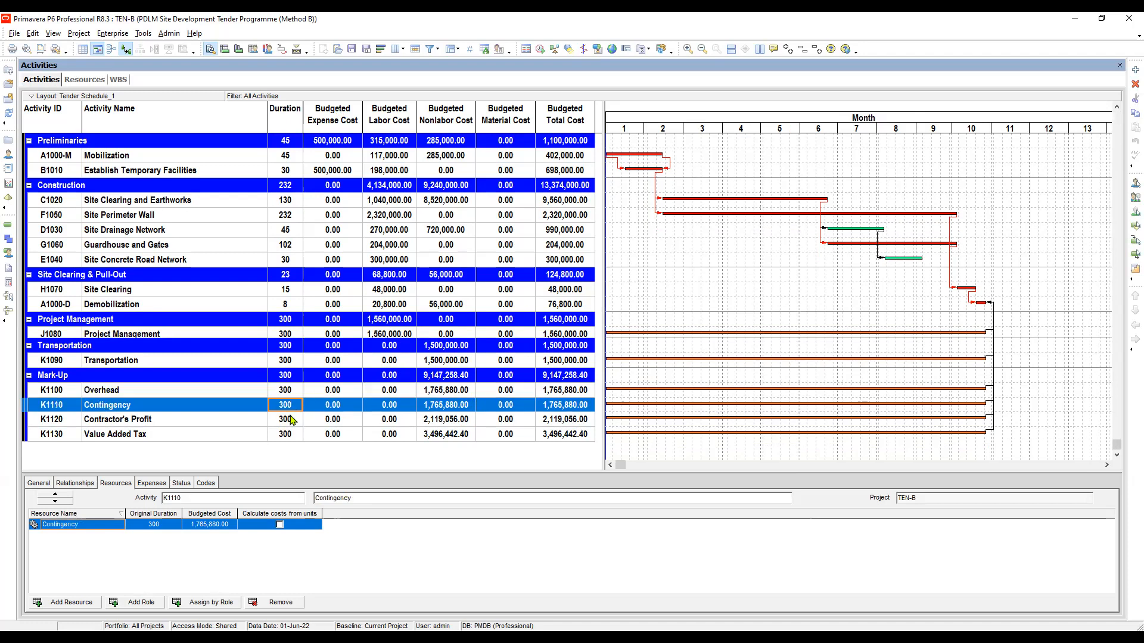
click(293, 421)
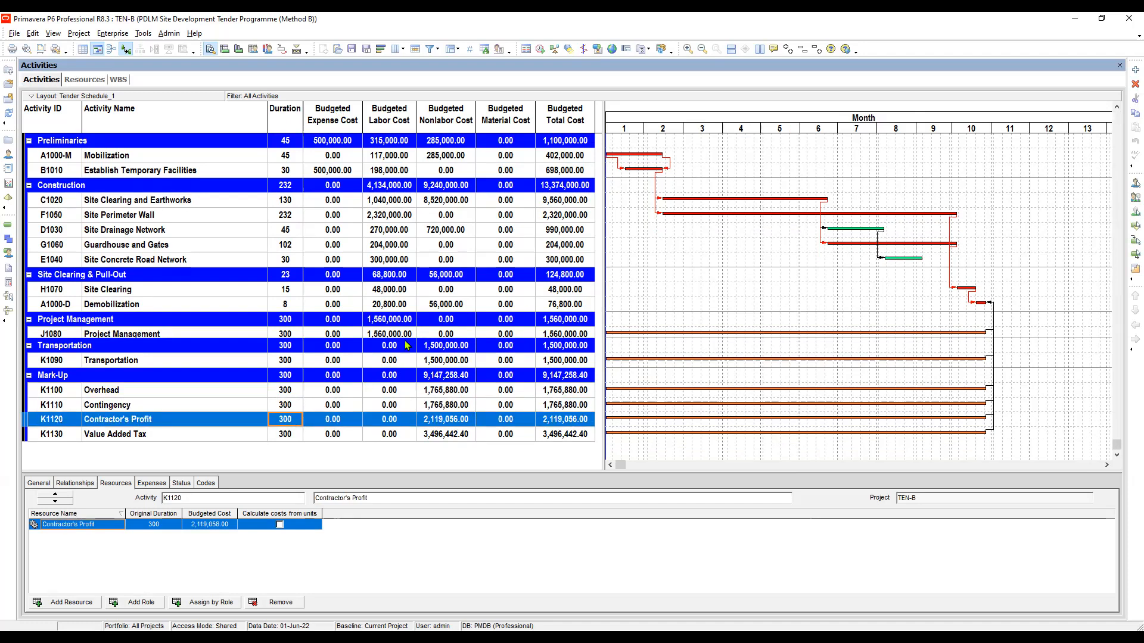
Examine the expense, labor and nonlabor costs of activity B1010 Establish Temporary Facilities.
scroll(336, 189, up, 1)
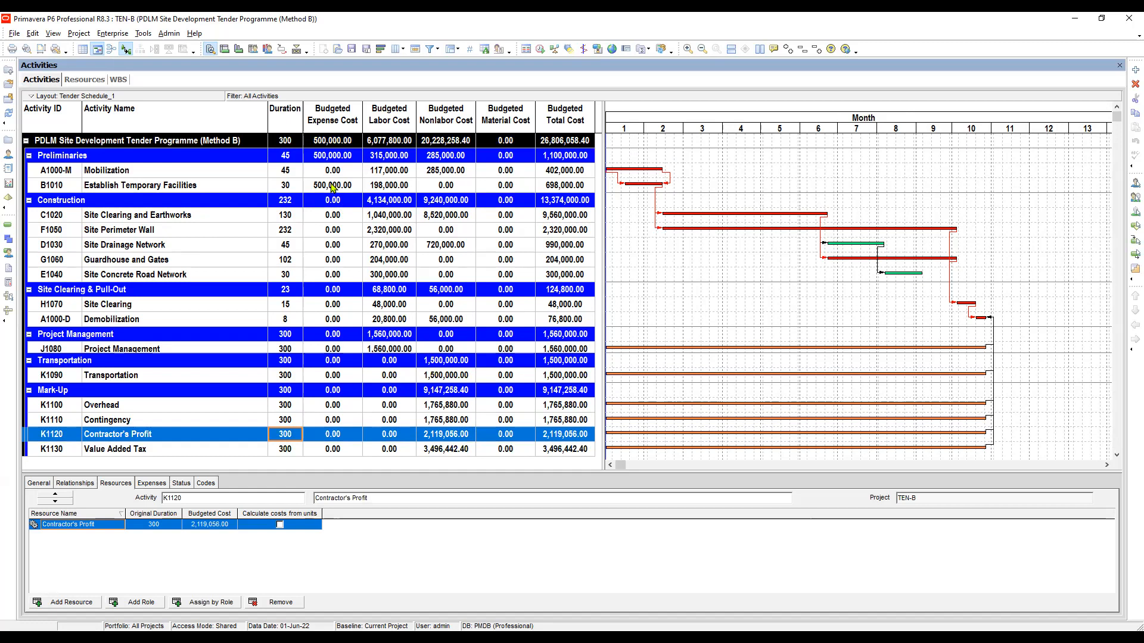
click(332, 189)
click(205, 188)
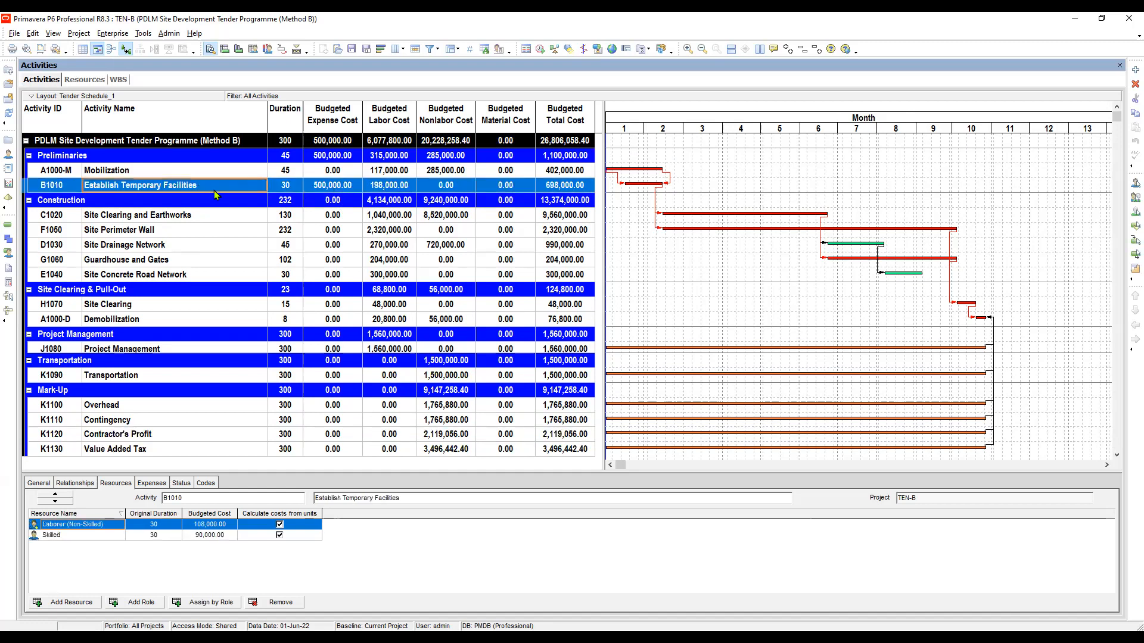
click(393, 190)
click(444, 189)
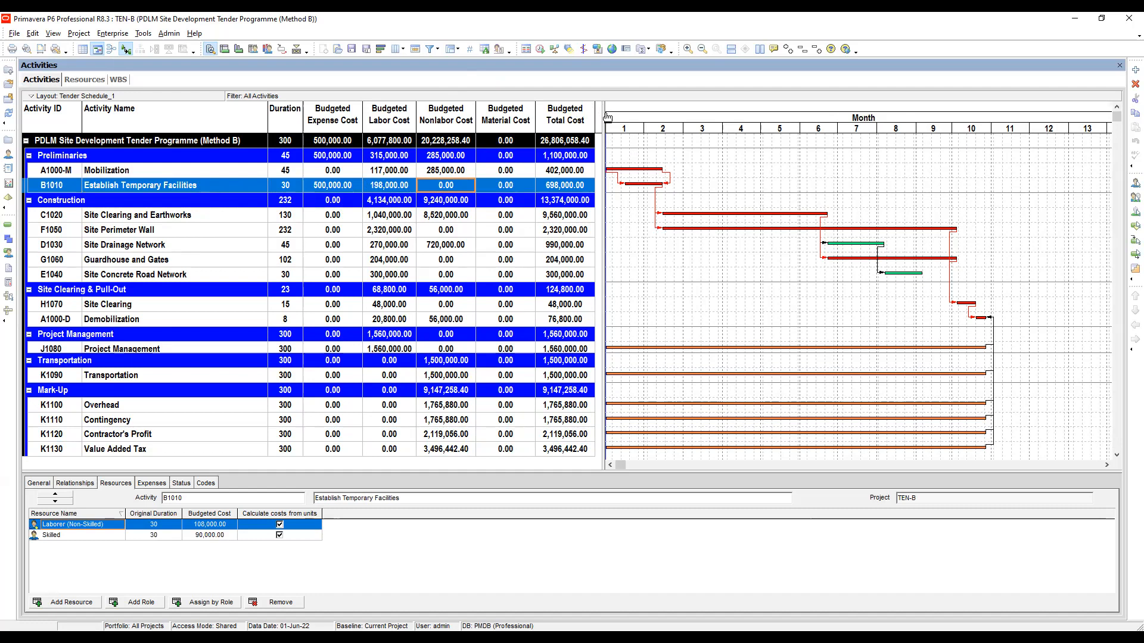
Narrow the activity table slightly and save the layout as Proposed Project Programme (Method B)_1, available to the project.
drag(604, 113, 600, 113)
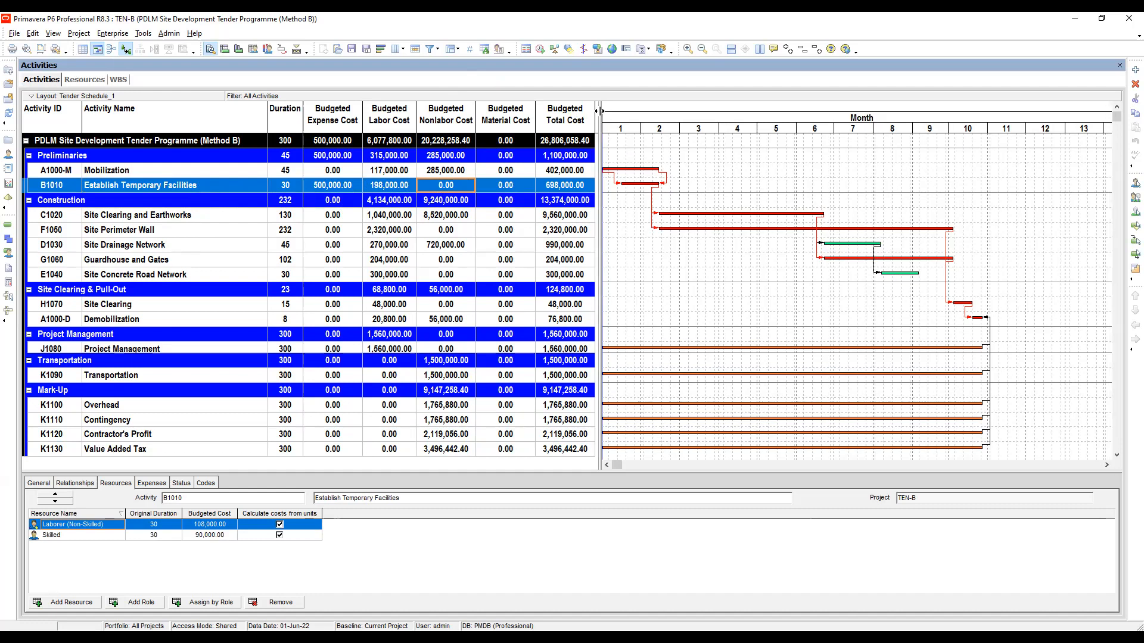
click(367, 51)
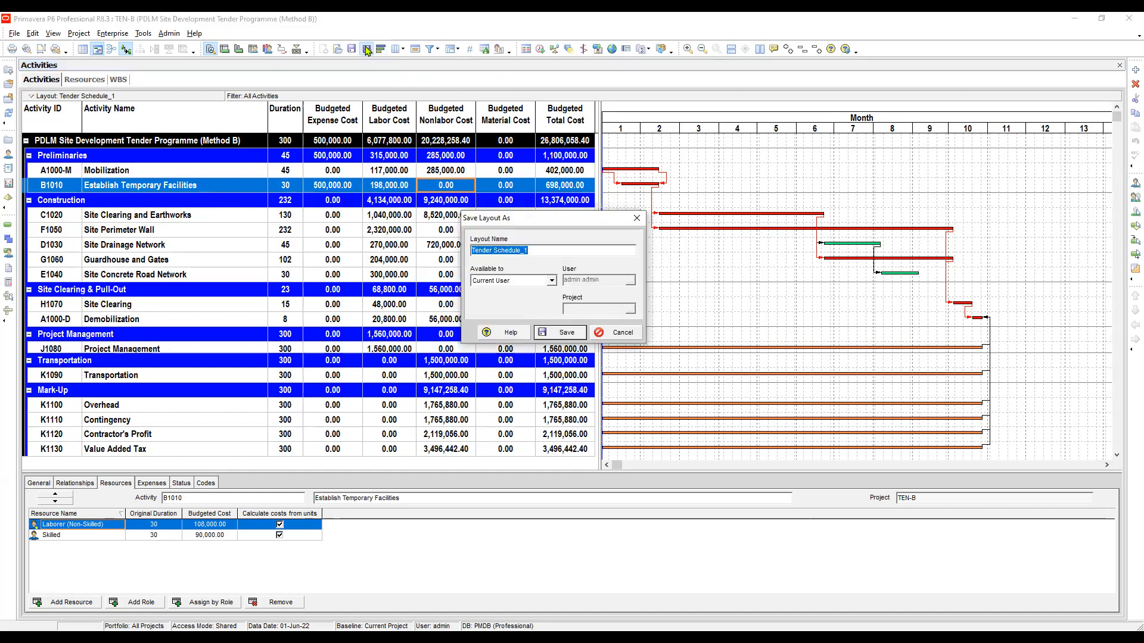
key(Tab)
key(alt+Down)
key(Down)
key(Return)
key(shift+Tab)
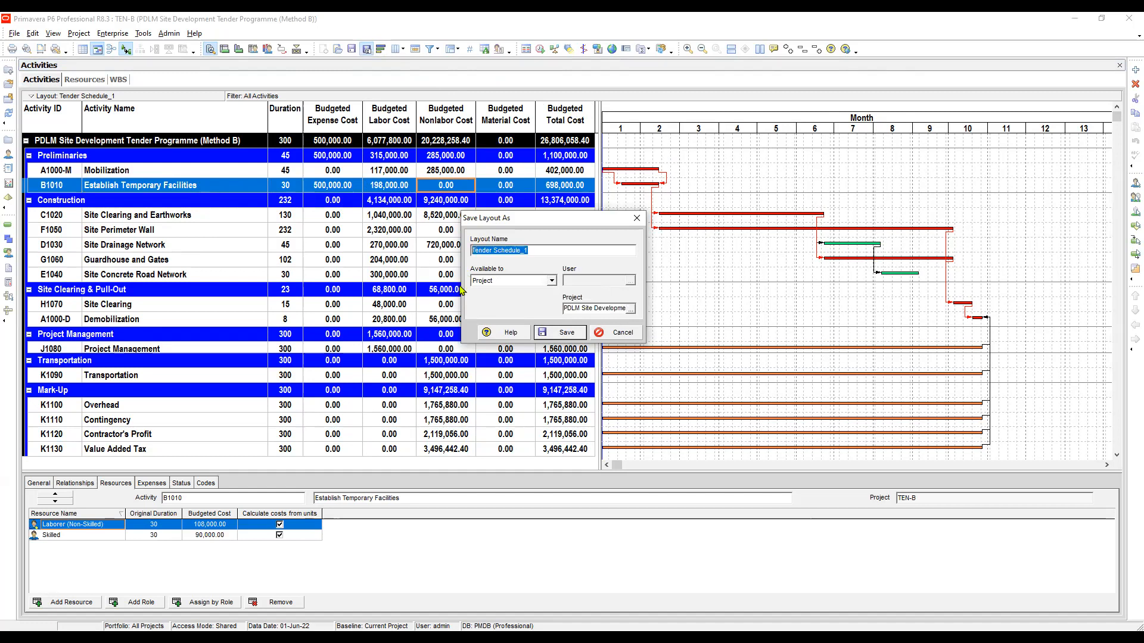
text(Proposed Project Programme)
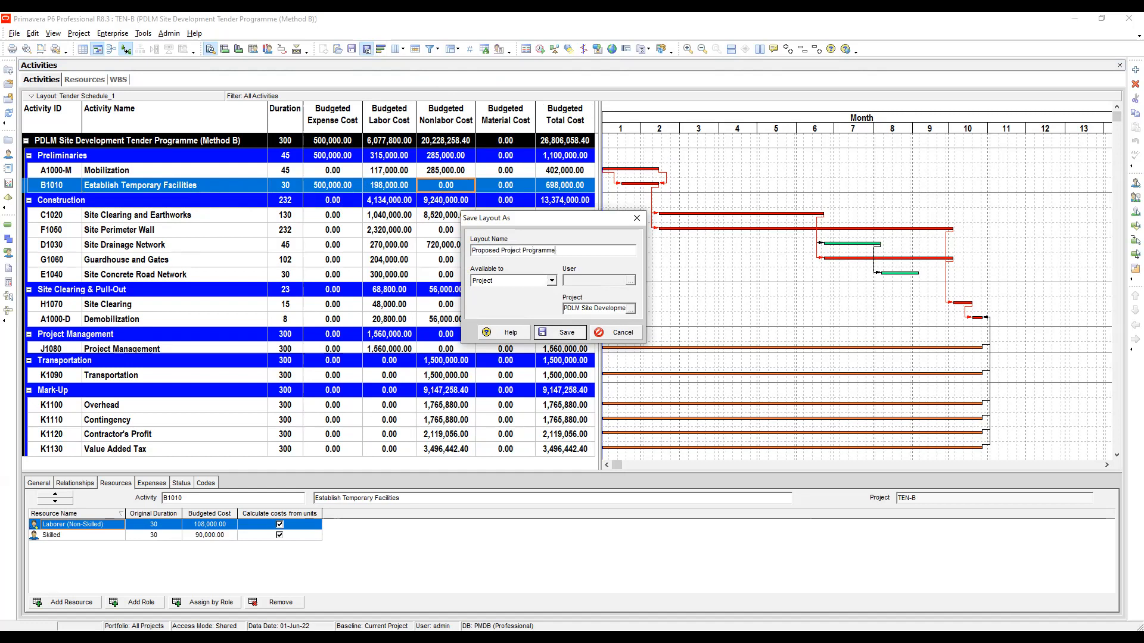
text( (Method B))
key(Return)
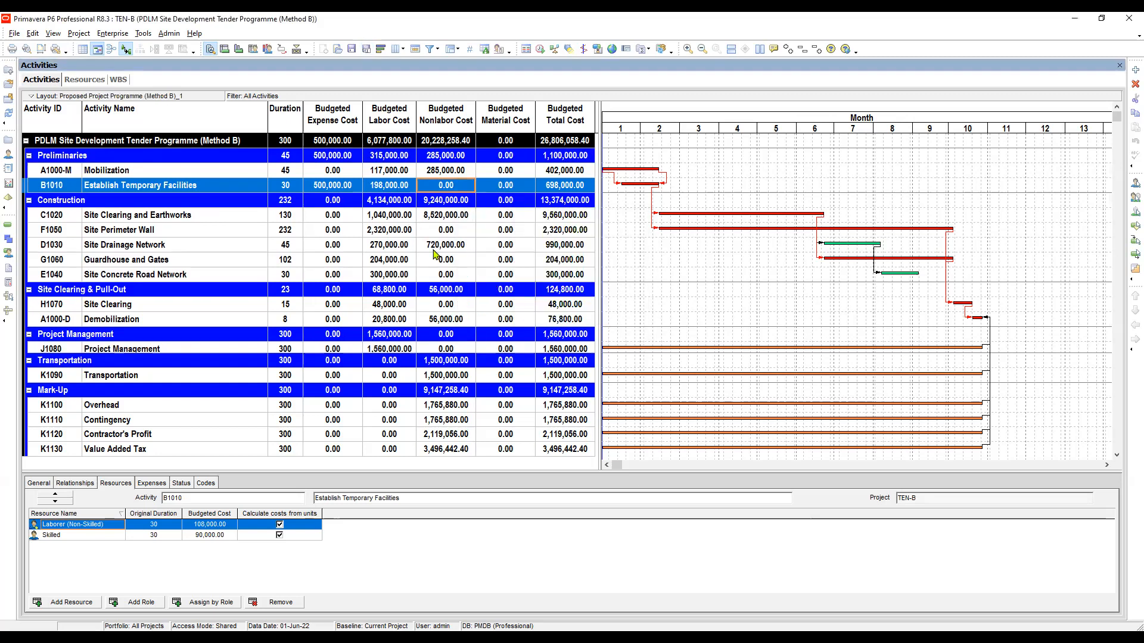
Open the print preview's header setup and check the font of the word DIRECT in the middle section.
click(27, 48)
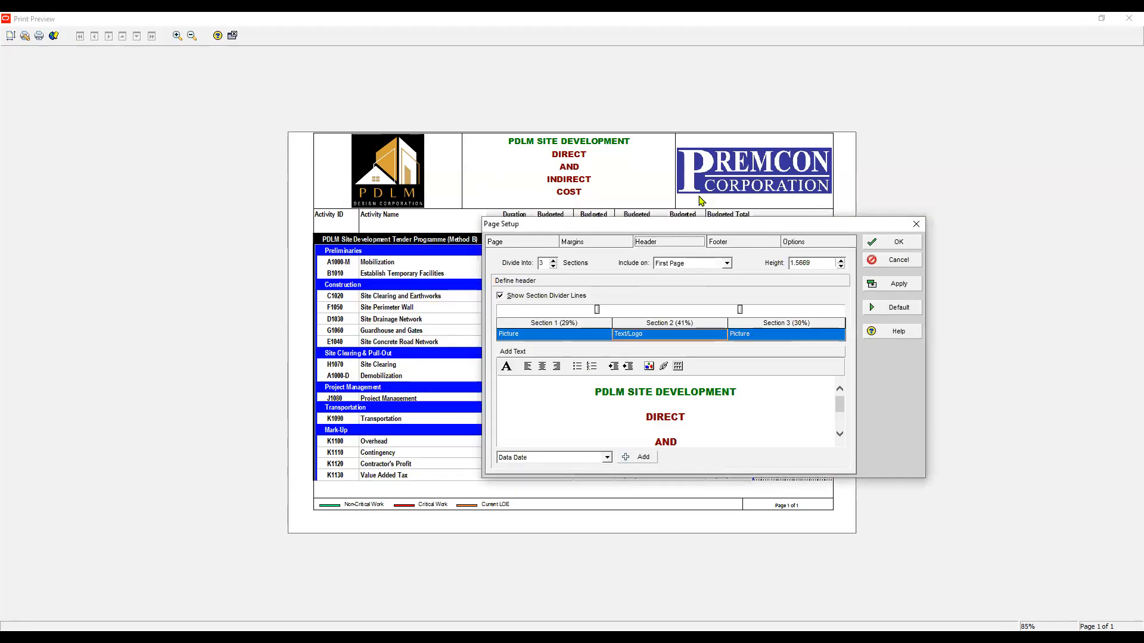
drag(671, 417, 686, 417)
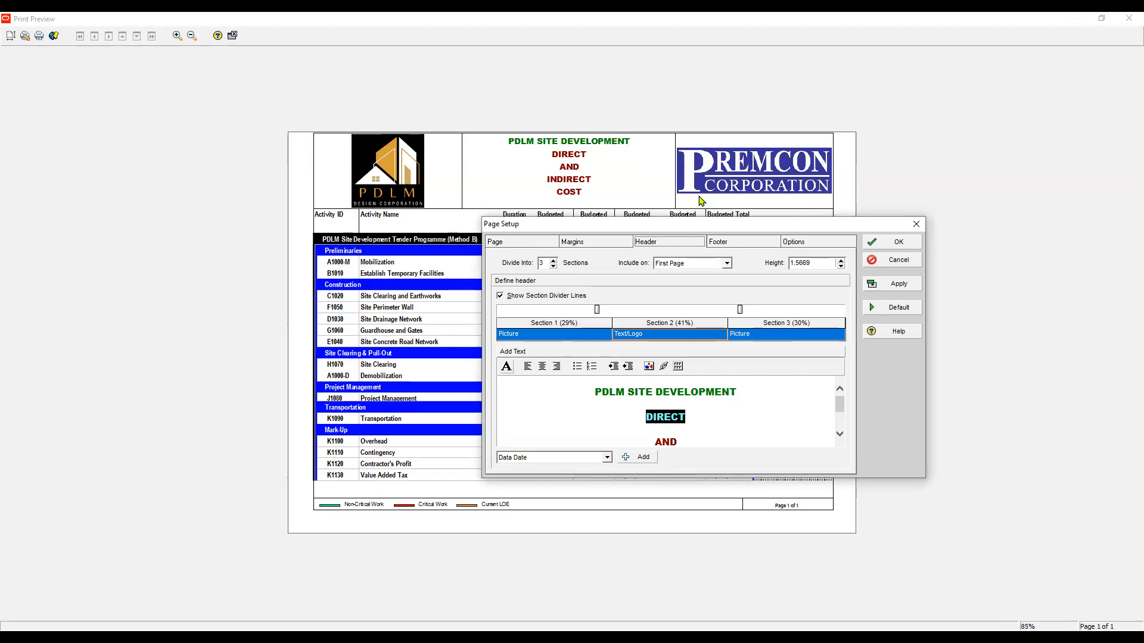
click(507, 366)
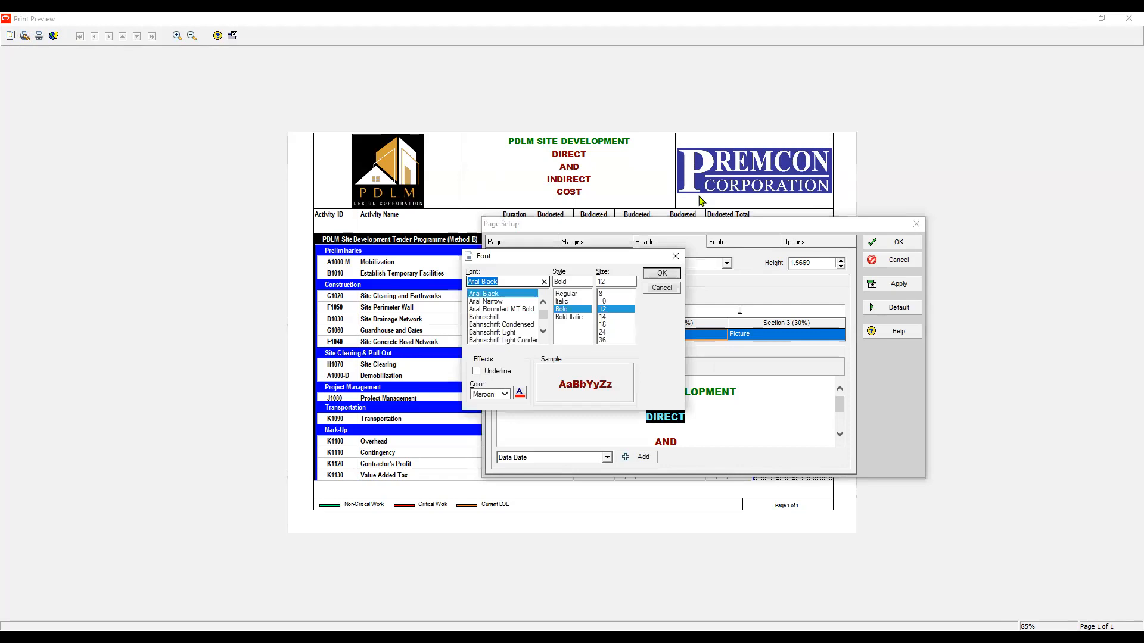
click(661, 273)
click(690, 417)
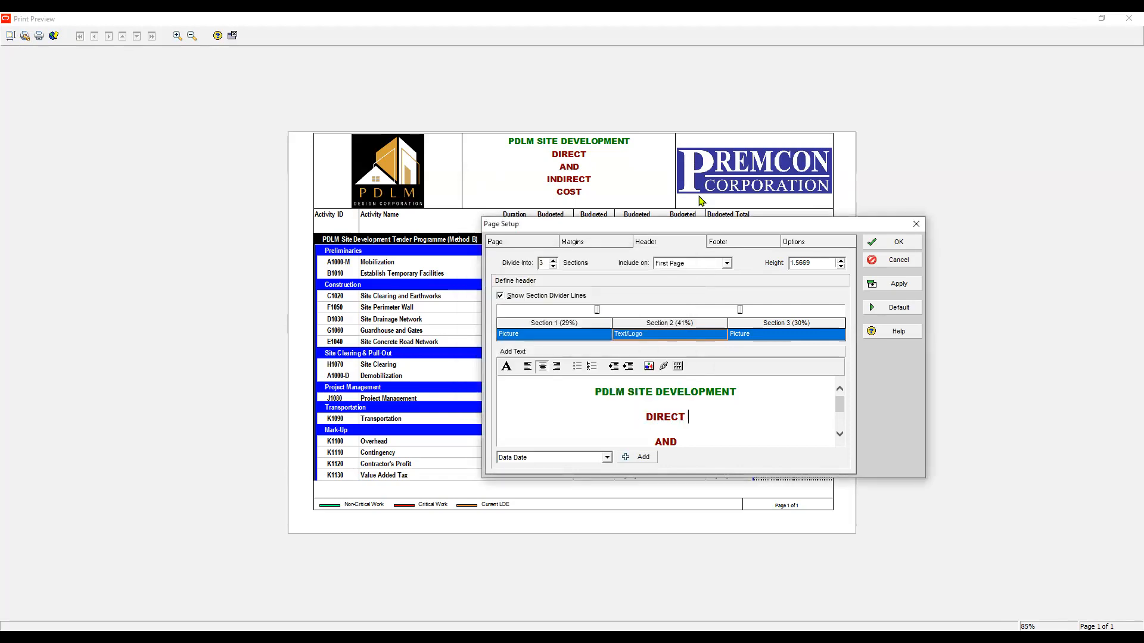
Replace the header lines DIRECT, AND, INDIRECT and COST with PROPOSED, PROJECT, PROGRAMME and (METHOD B).
drag(653, 417, 688, 417)
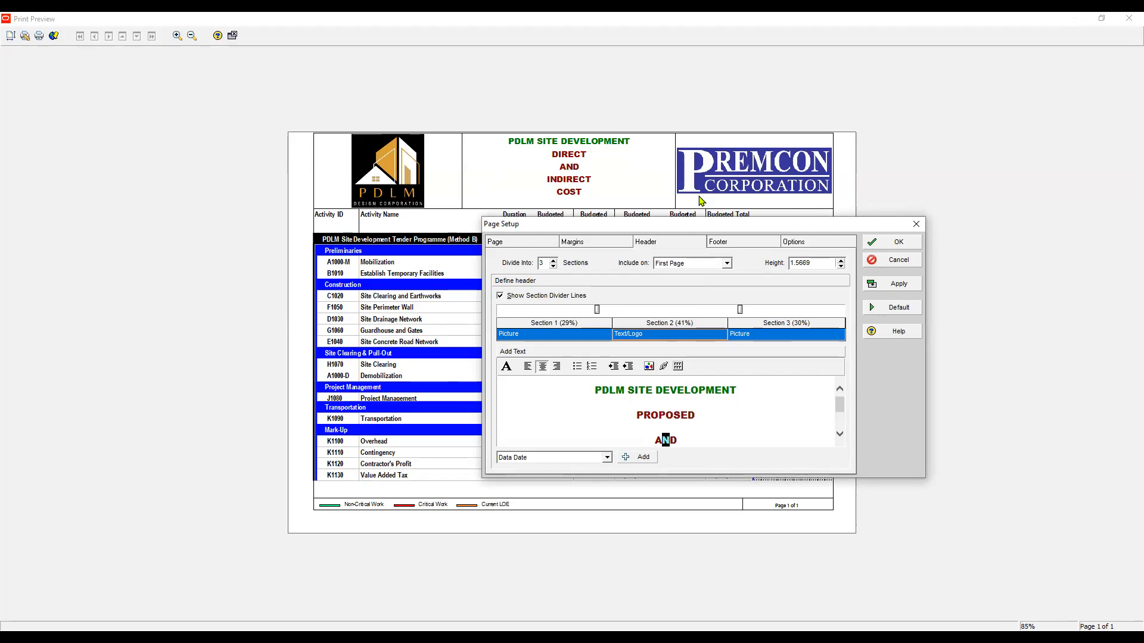
double_click(666, 440)
text(PROJECT)
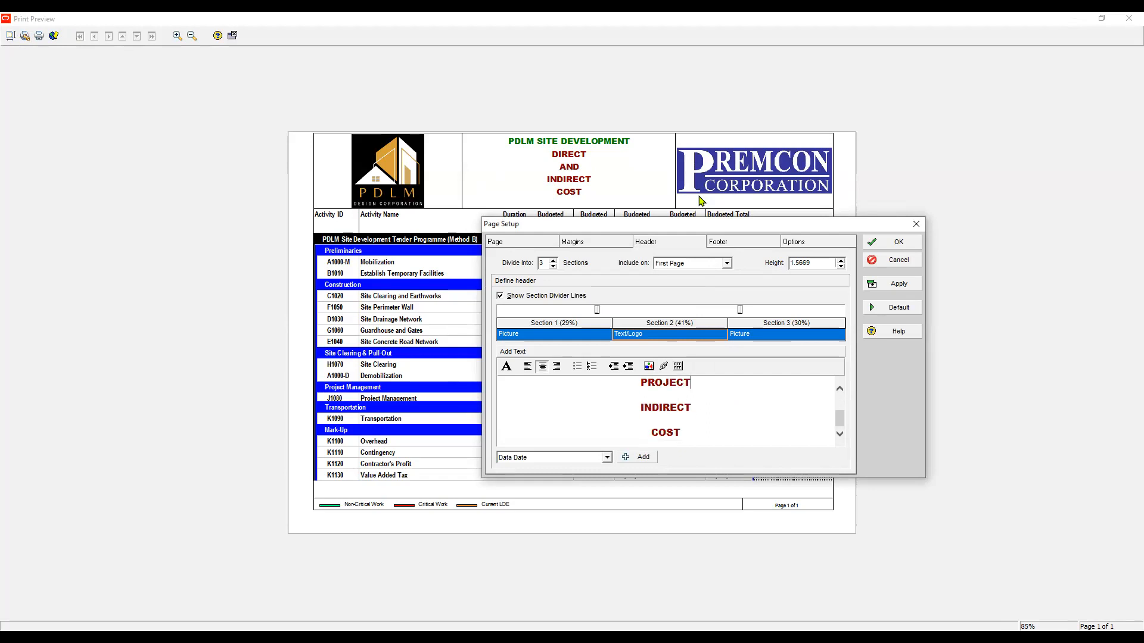
double_click(666, 408)
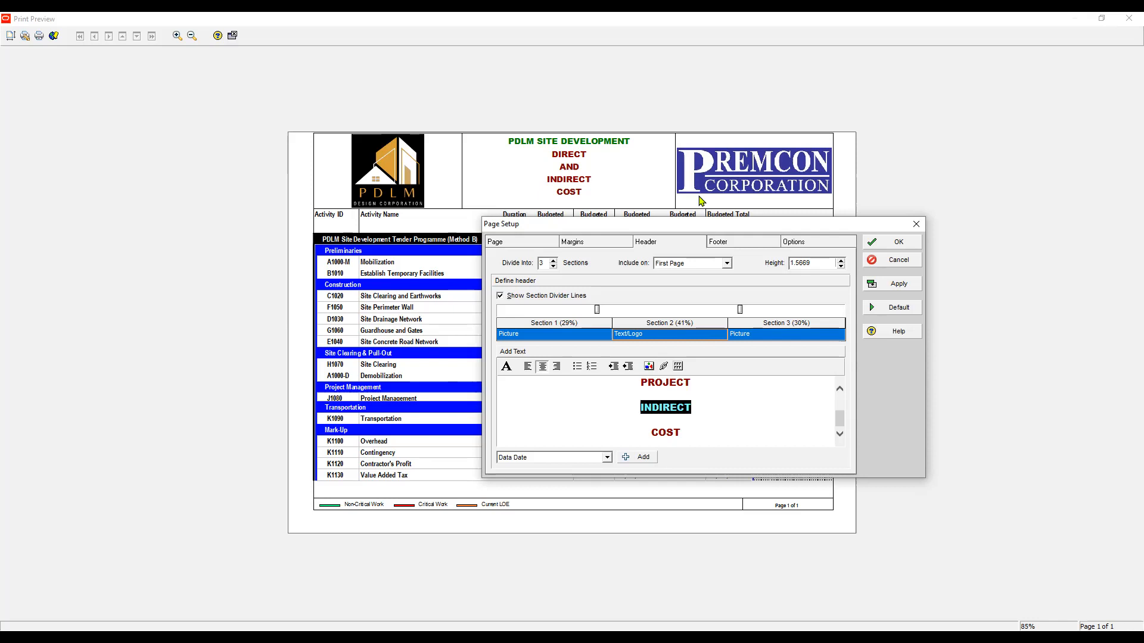
text(PROGRAMME)
double_click(666, 433)
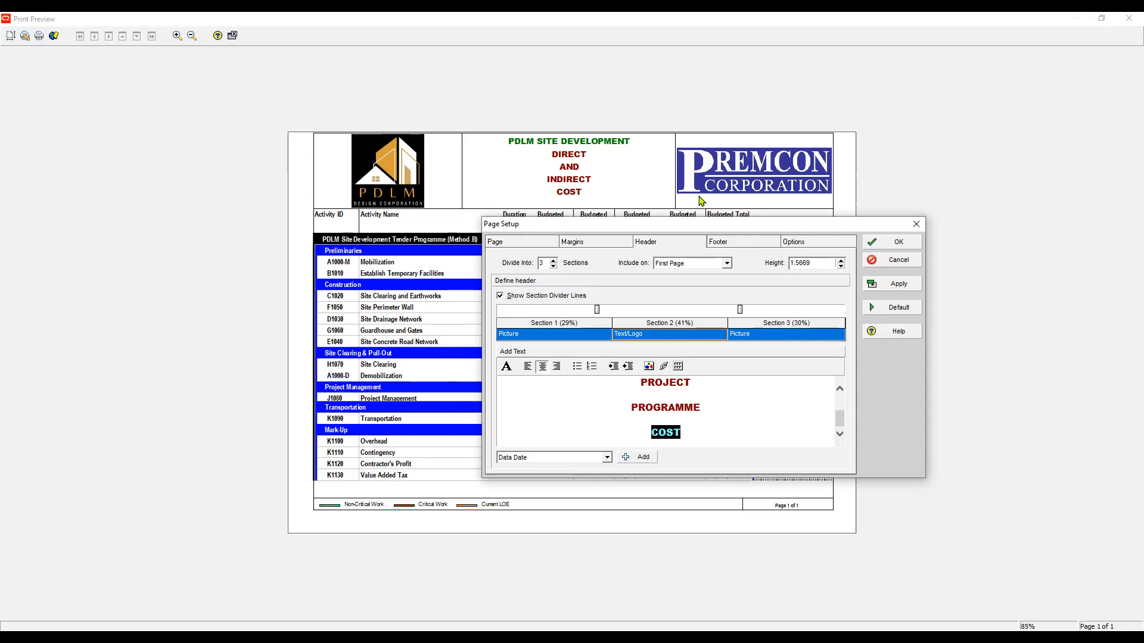
text((METHOD B))
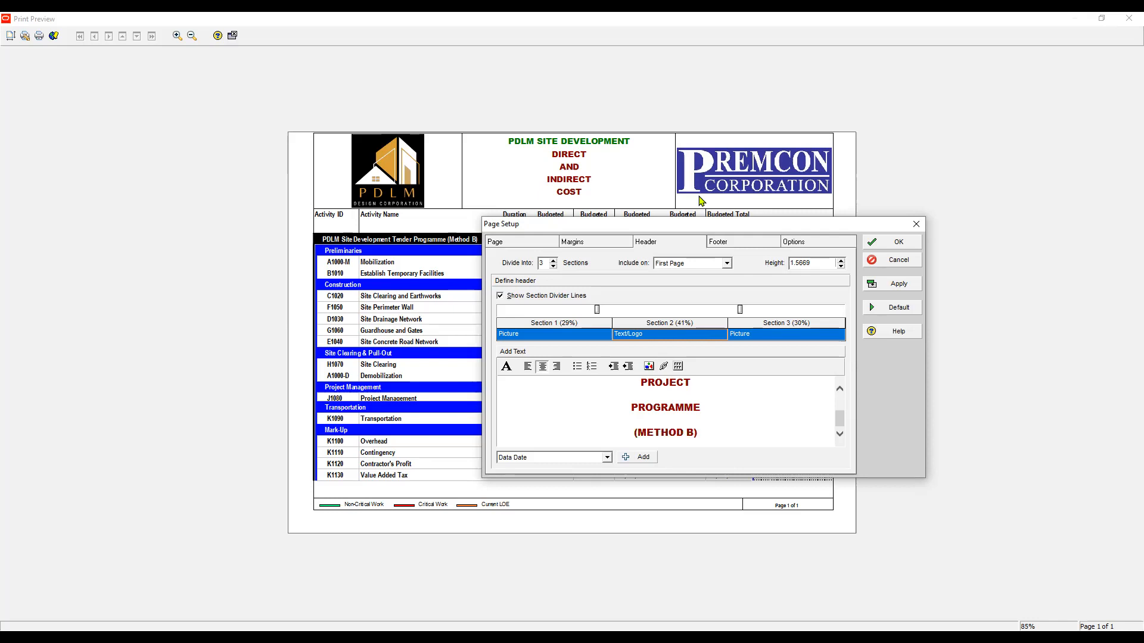
Colour the header line (METHOD B) Blue, apply the page setup to the preview and close it.
drag(698, 433, 633, 432)
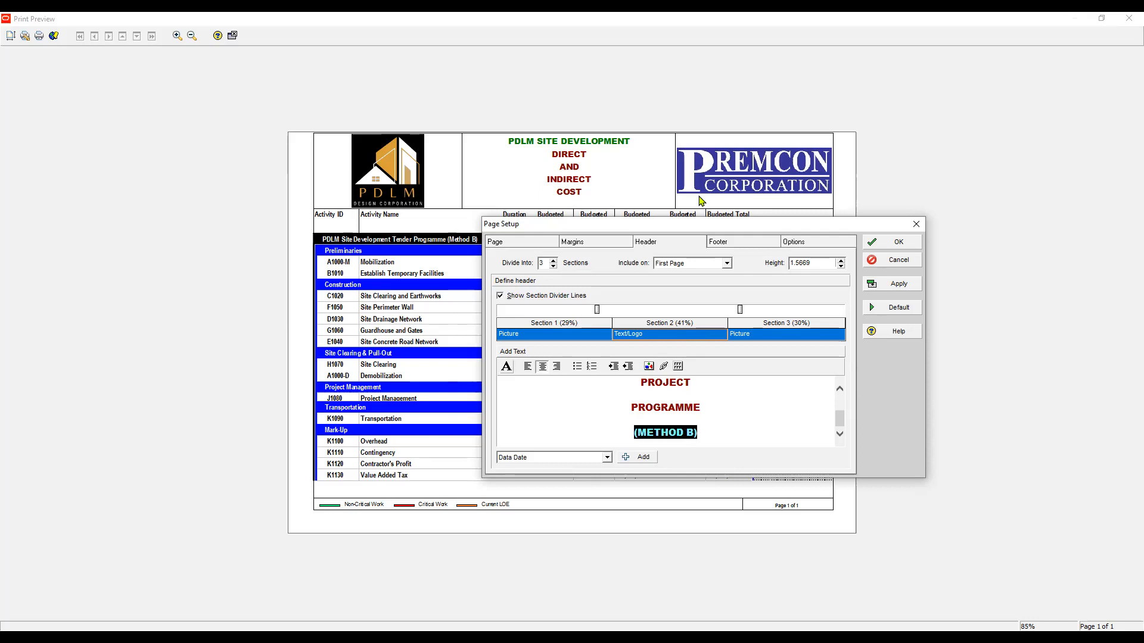
click(507, 365)
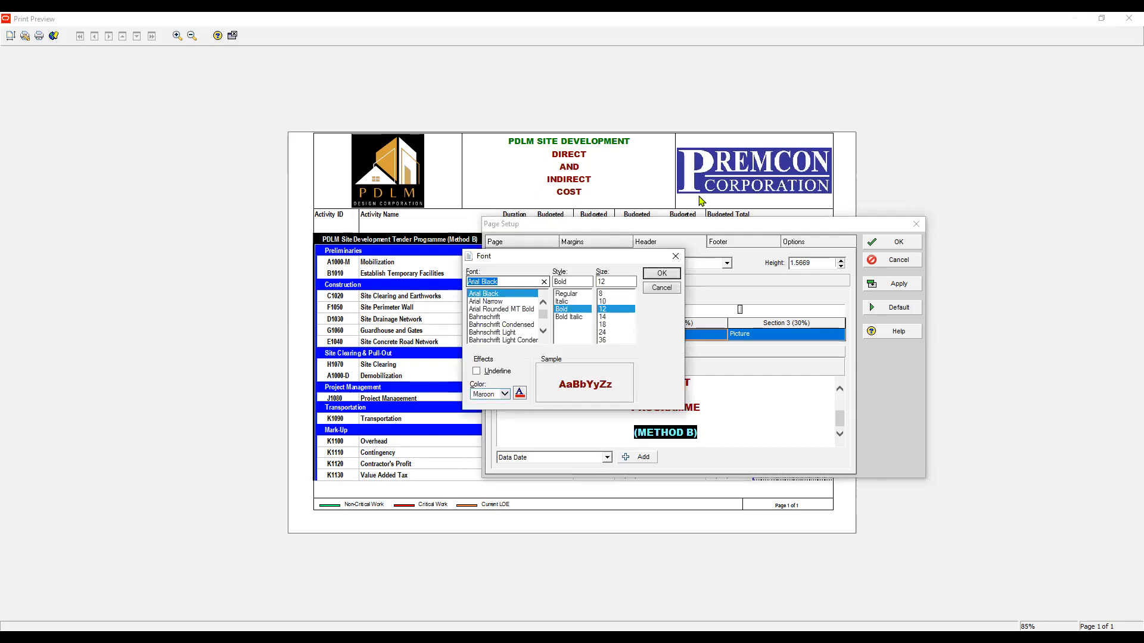
click(505, 394)
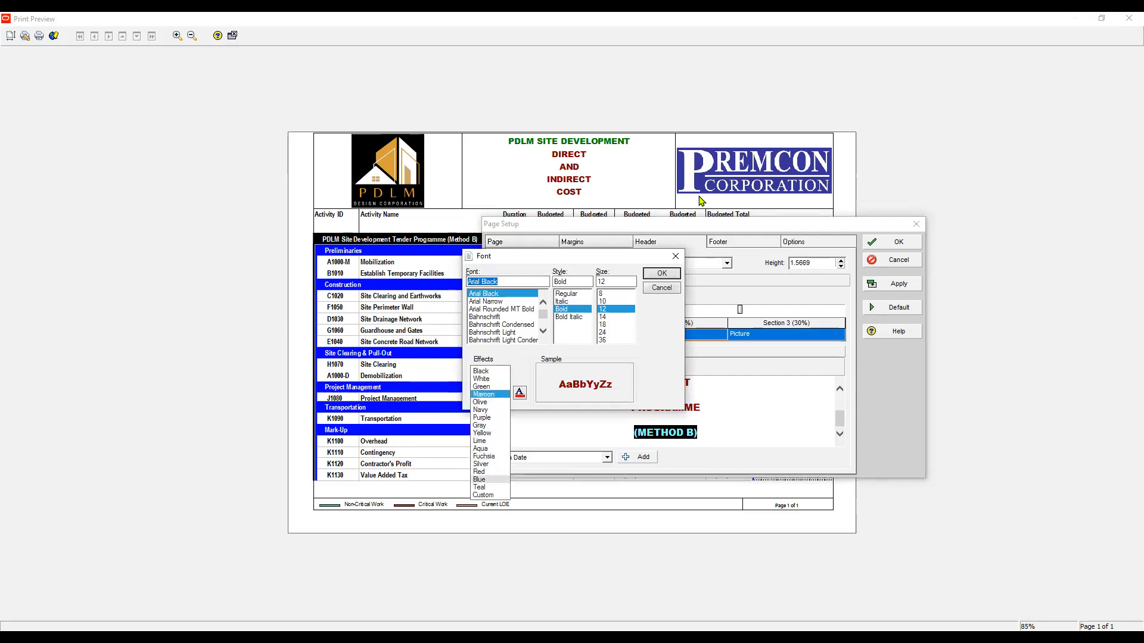
click(490, 480)
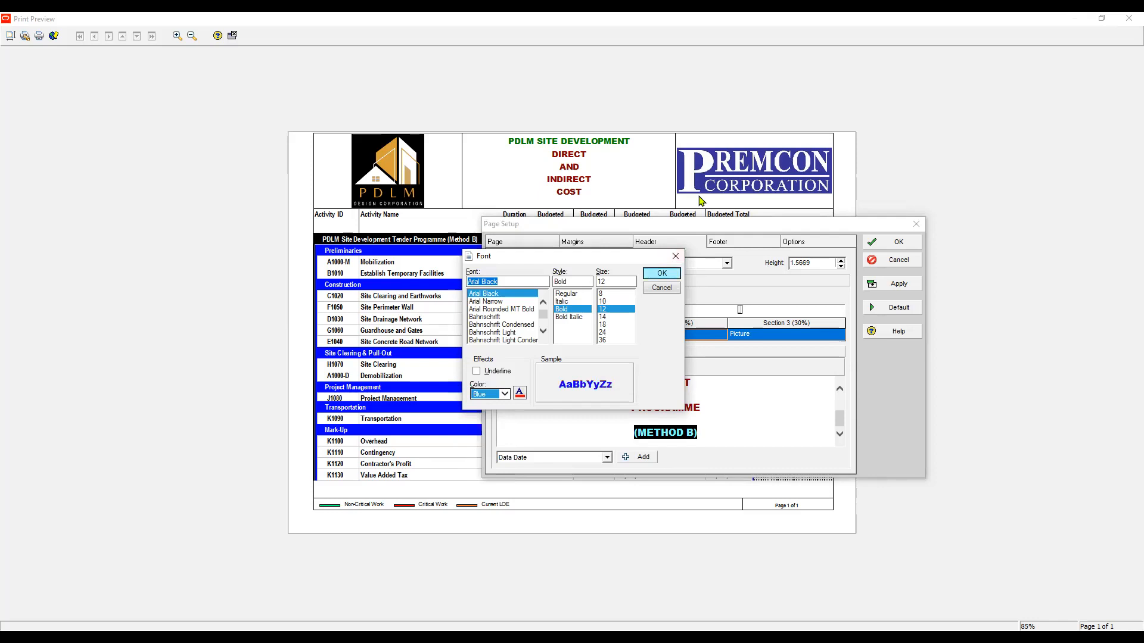
click(661, 273)
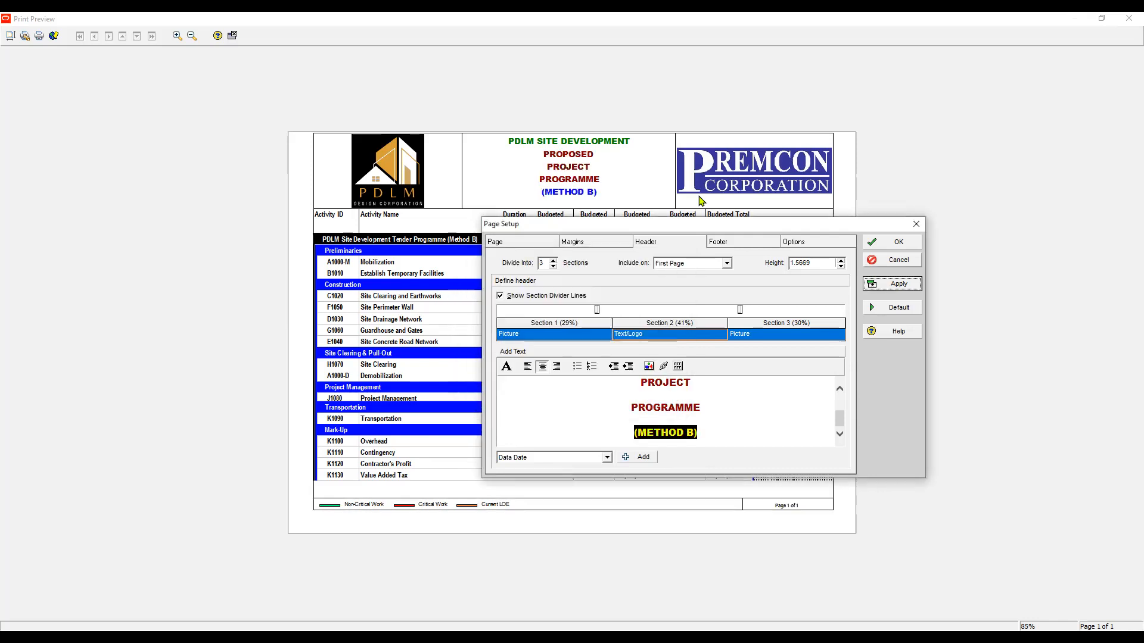
key(Return)
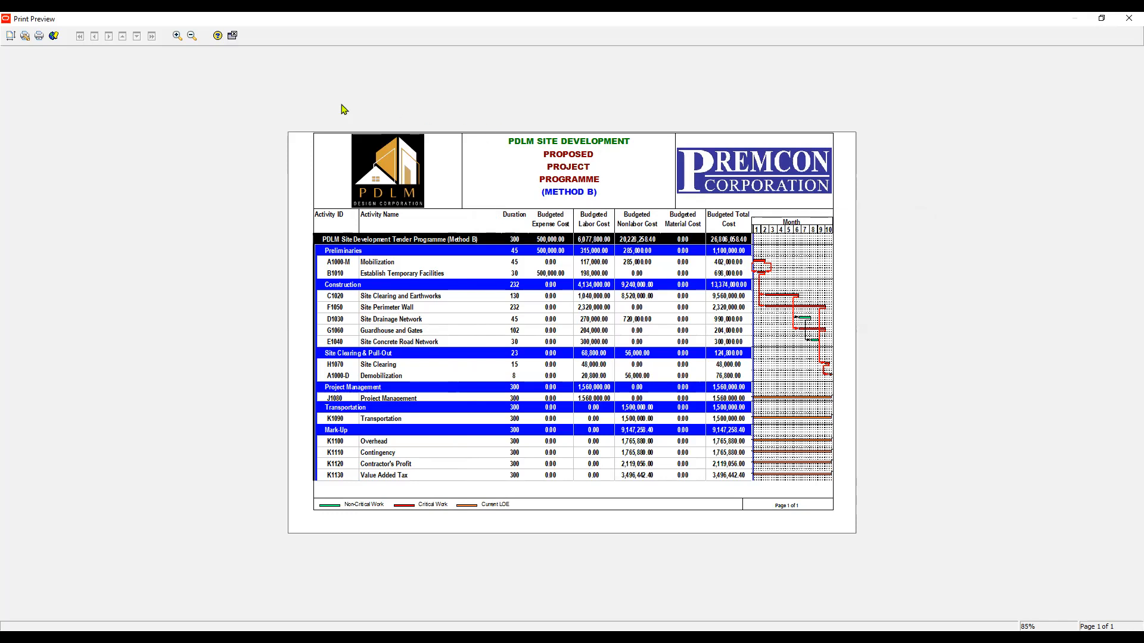
Print all pages of the previewed programme with the Microsoft Print to PDF printer.
click(40, 36)
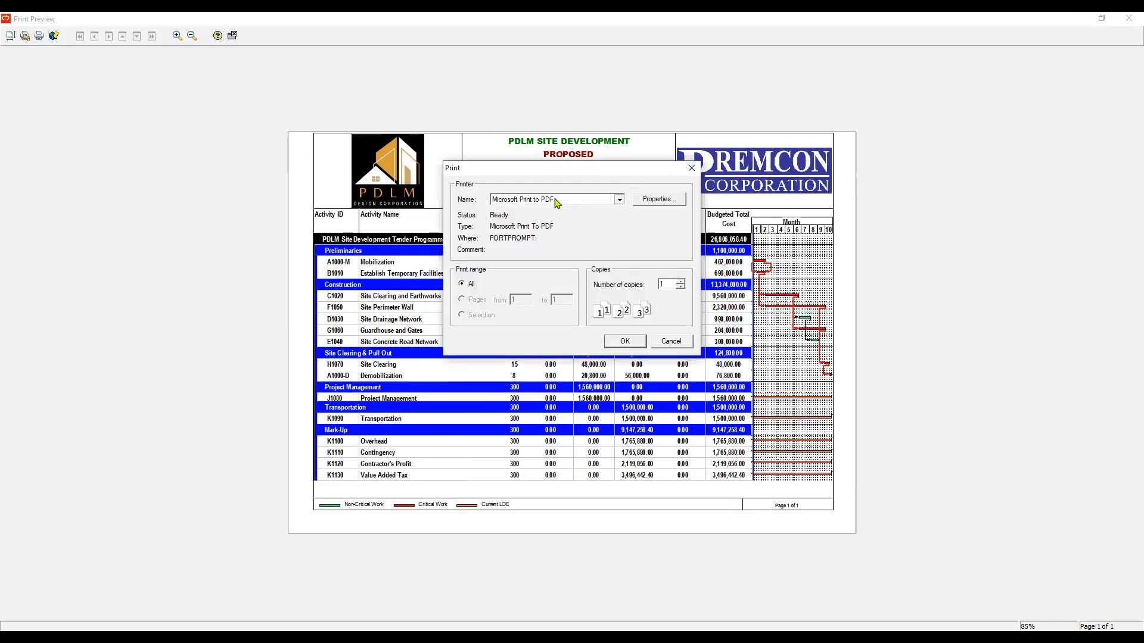
click(557, 200)
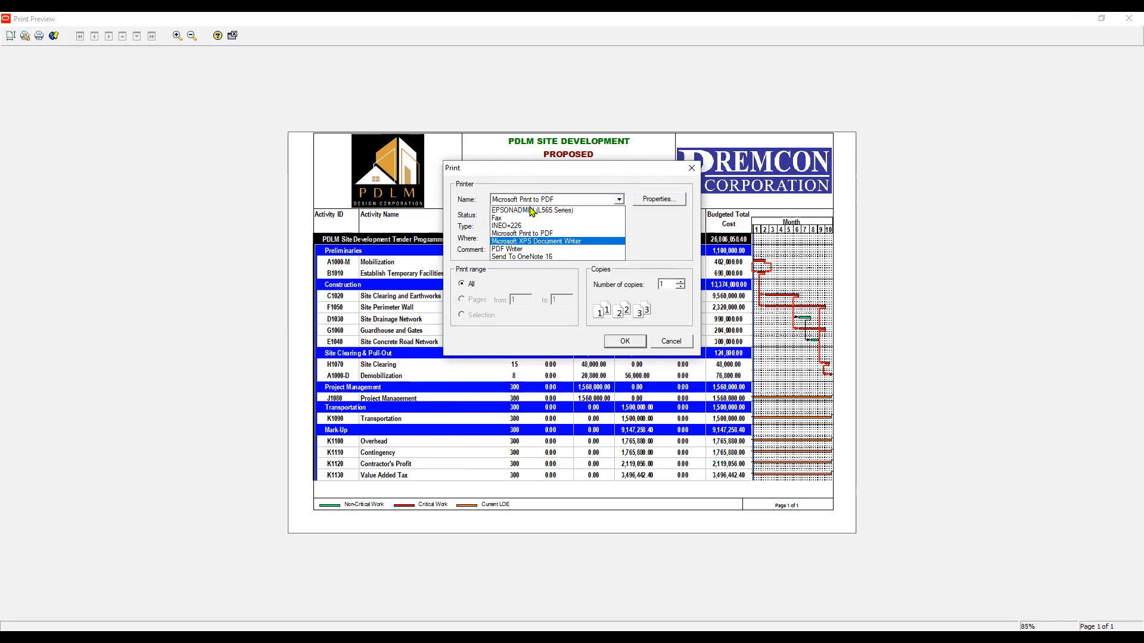
click(531, 233)
key(Return)
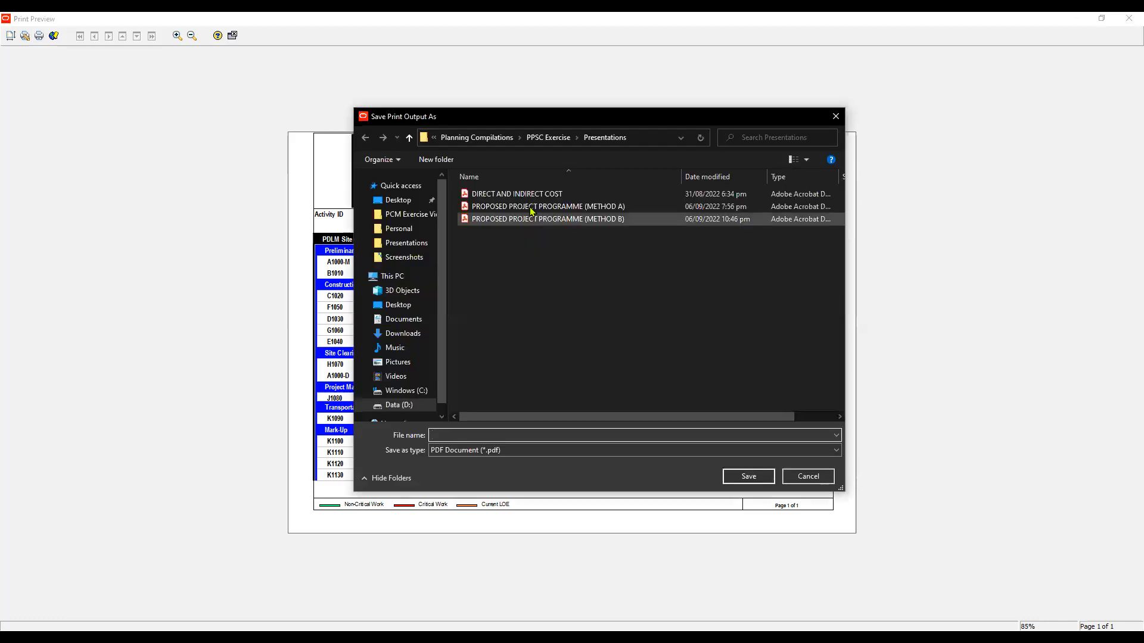
Save the print output as PROPOSED PROJECT PROGRAMME (METHOD B) in the Presentations folder, replacing the existing PDF.
click(532, 216)
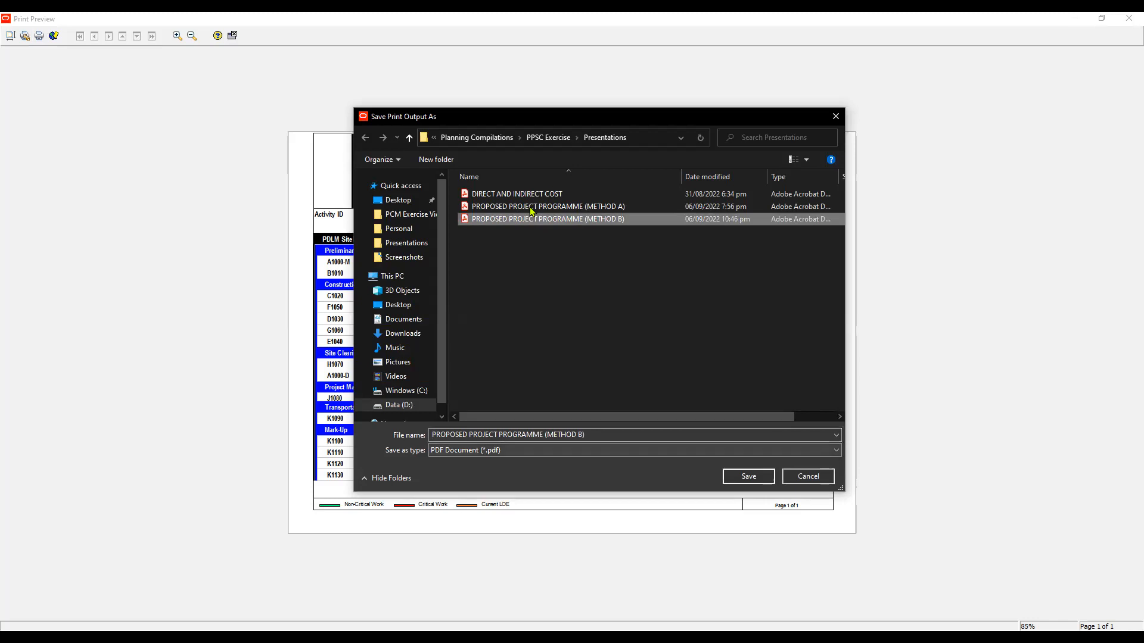
click(532, 215)
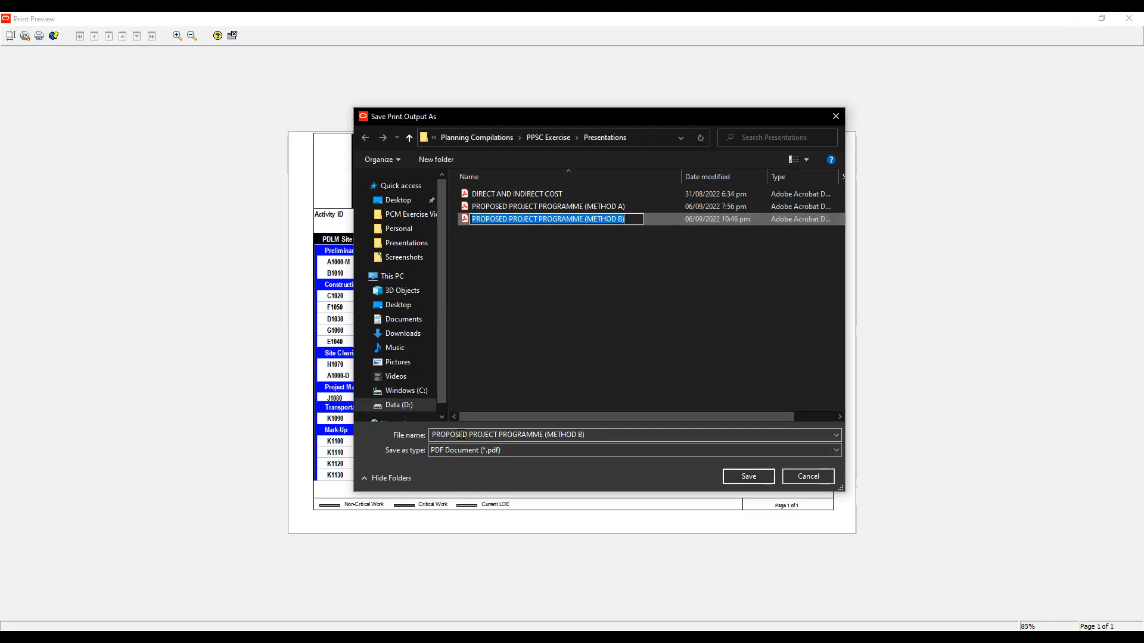
click(461, 434)
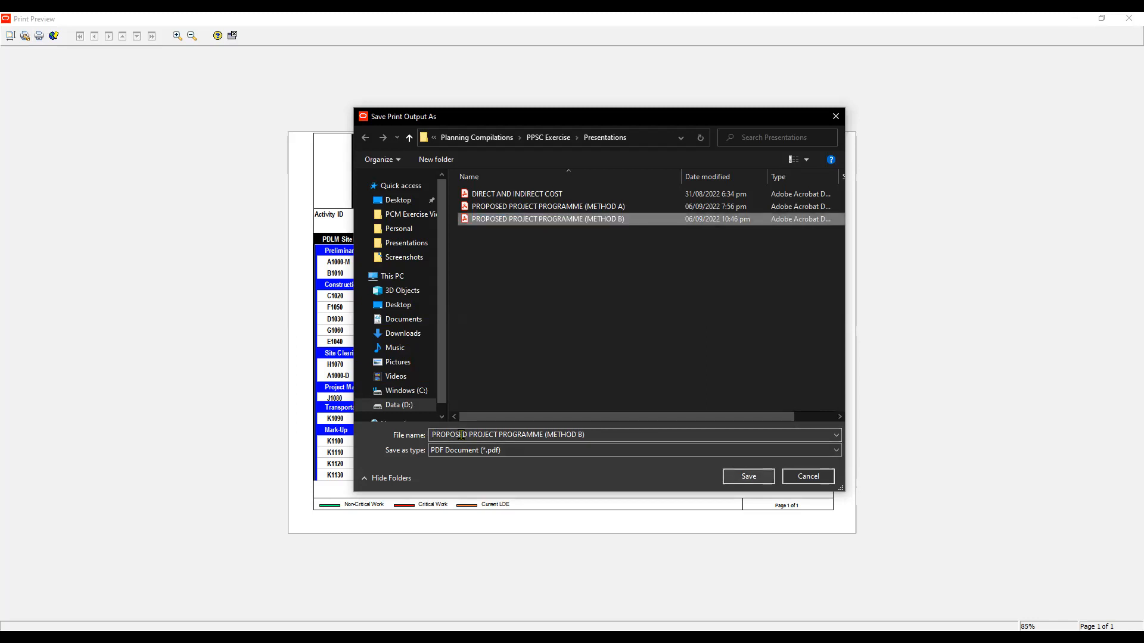
click(461, 434)
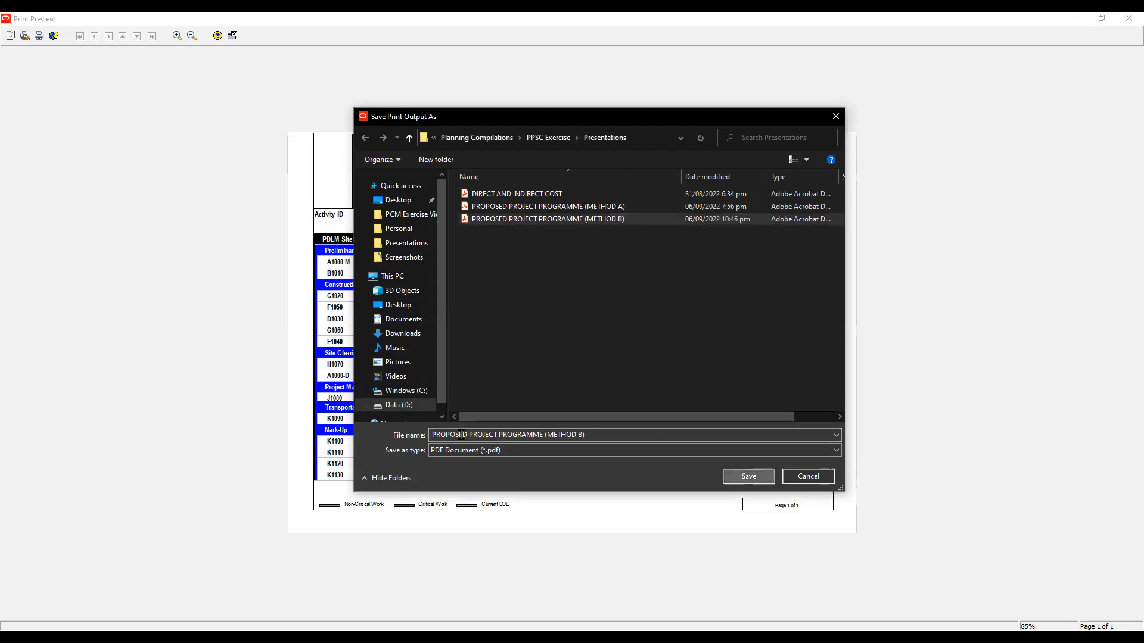
key(Return)
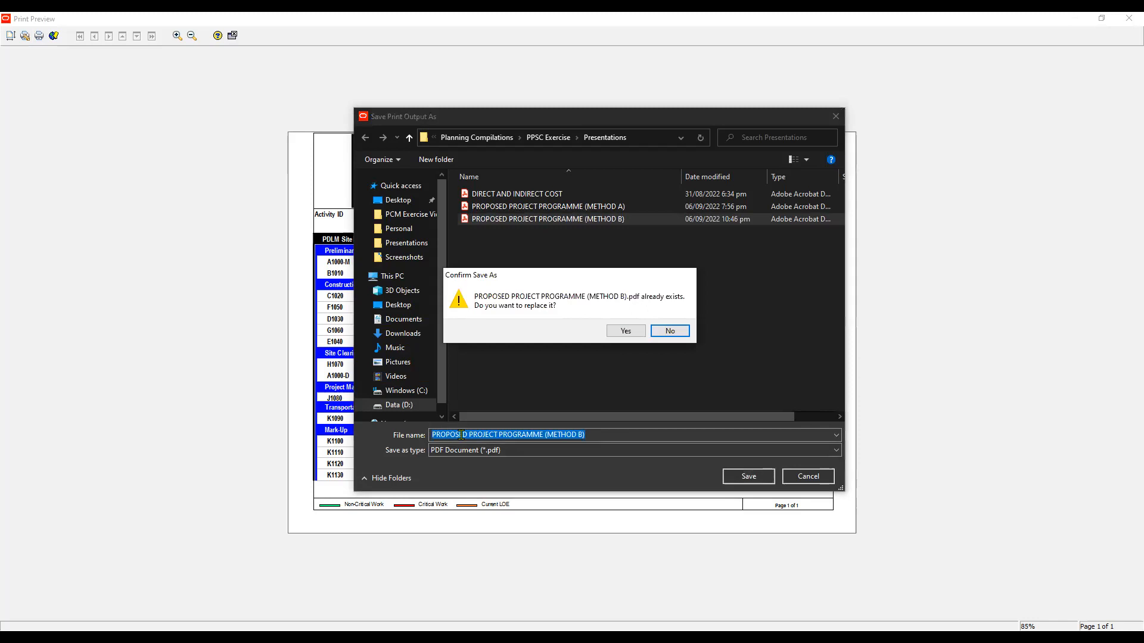
key(Left)
key(Return)
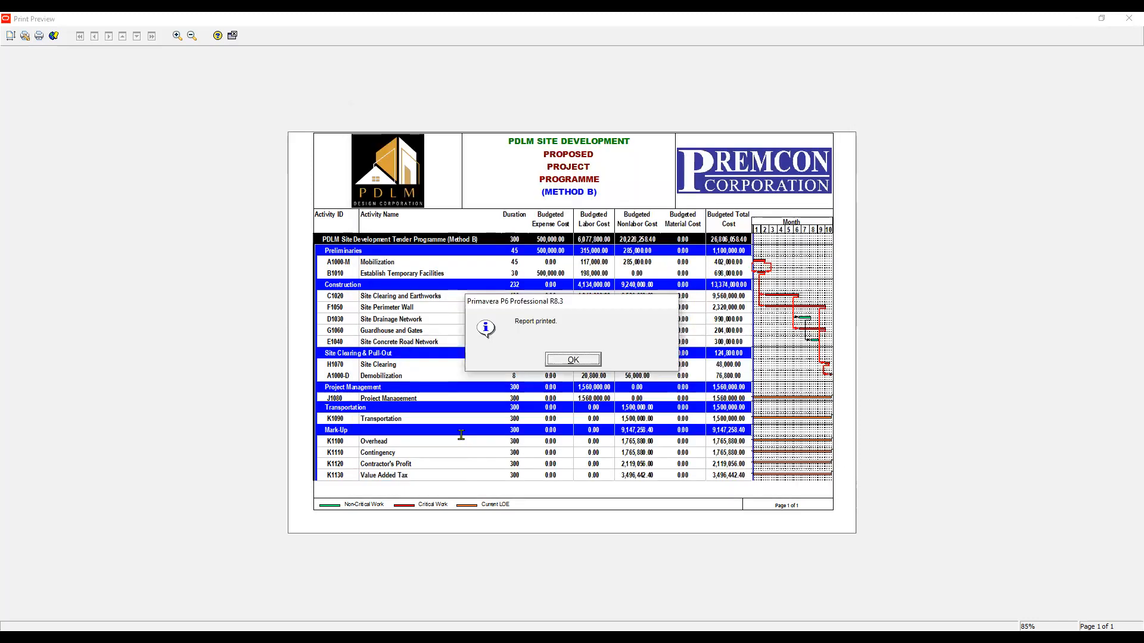
key(Return)
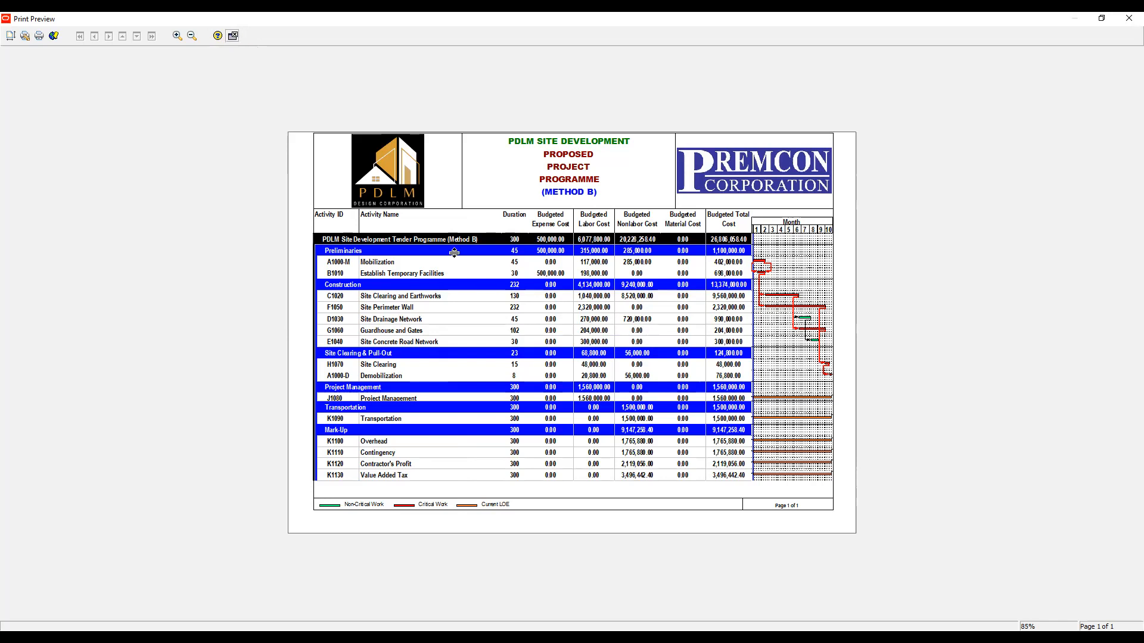
key(Escape)
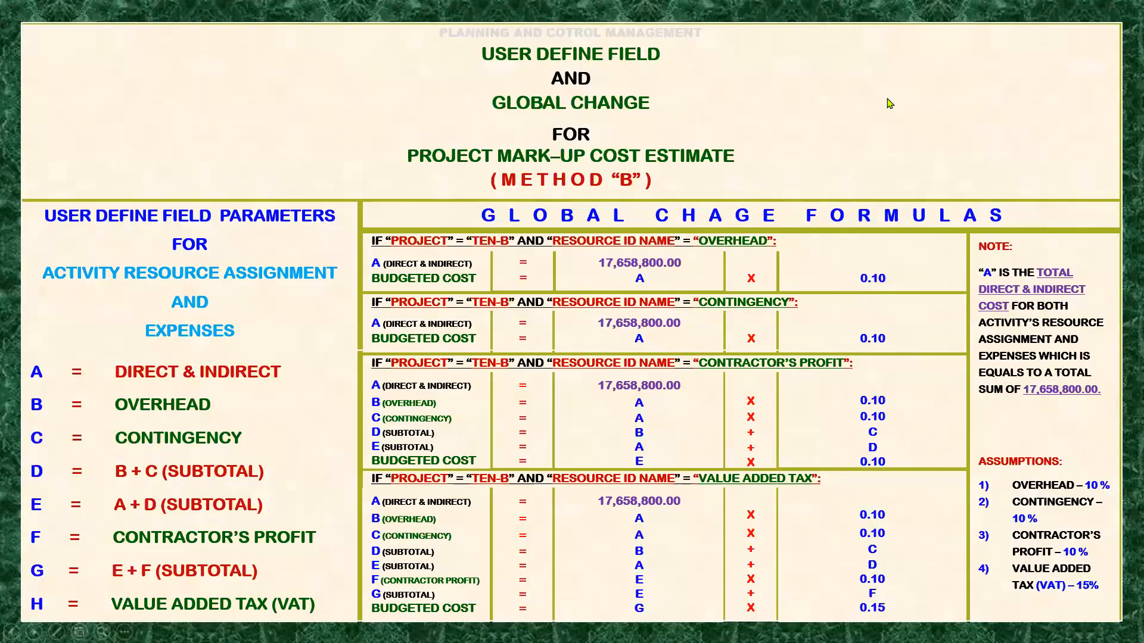
click(870, 193)
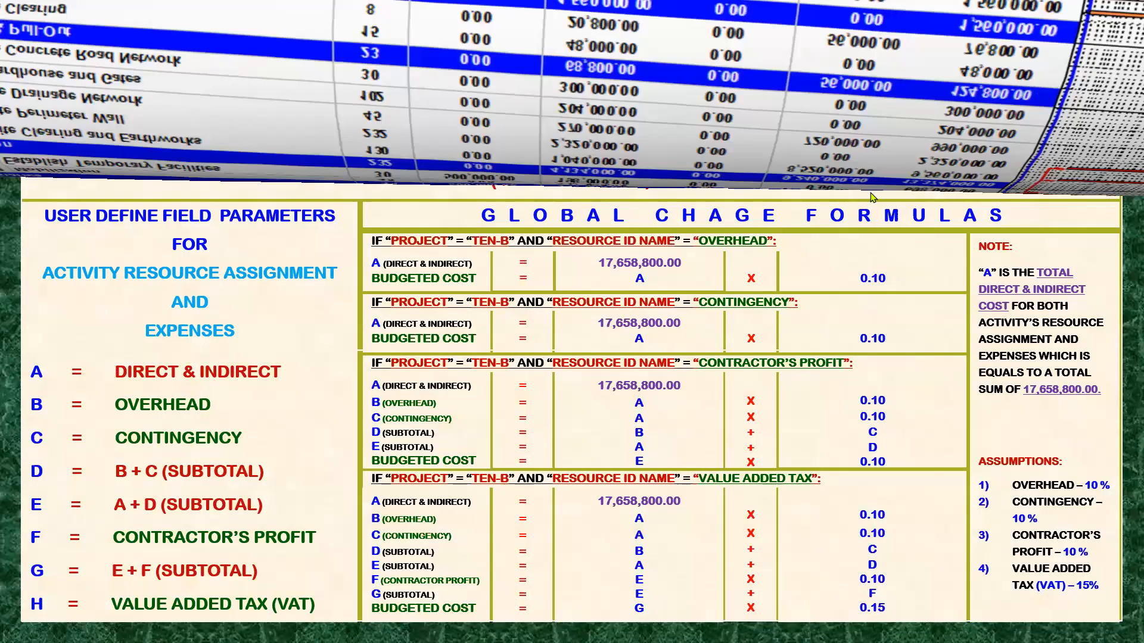